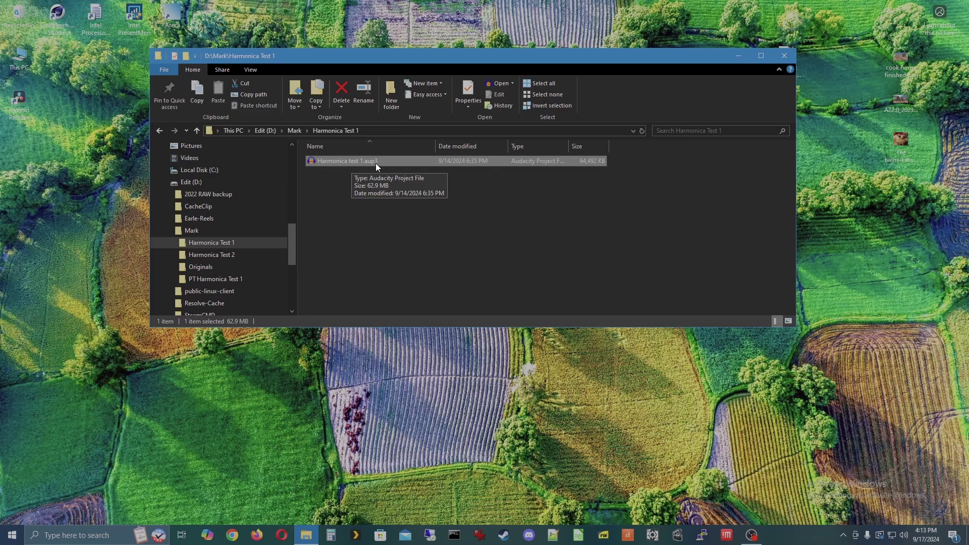
Open the Harmonica test 1.aup3 project and increase the height of all seven audio tracks so their controls are shown
{"action": "double_click", "coordinate": [328, 162]}
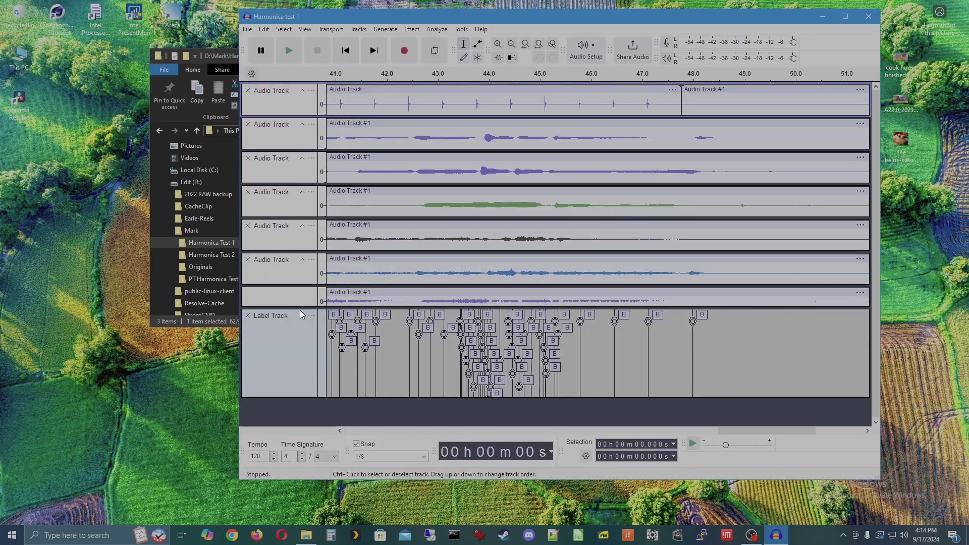
{"action": "left_click_drag", "start_coordinate": [300, 310], "coordinate": [299, 344]}
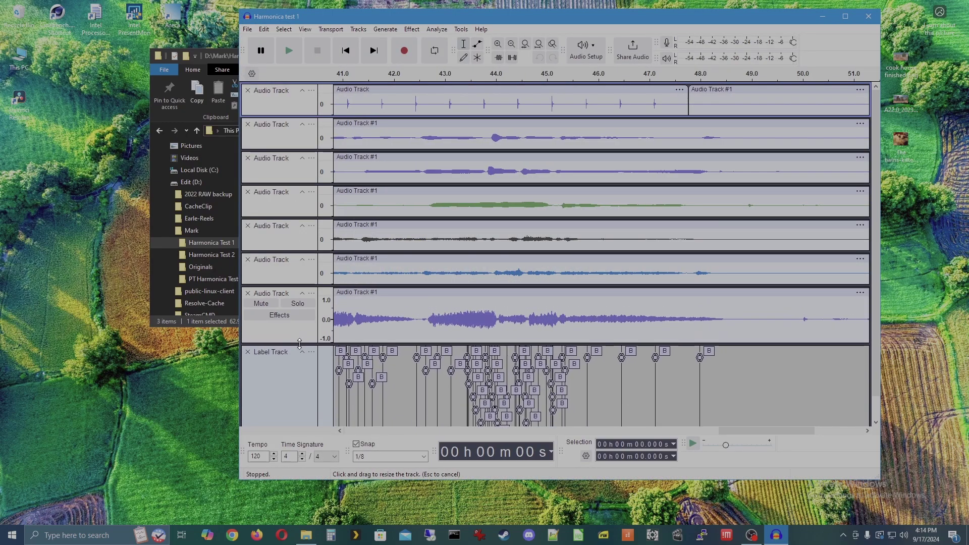
{"action": "left_click_drag", "start_coordinate": [300, 285], "coordinate": [300, 301]}
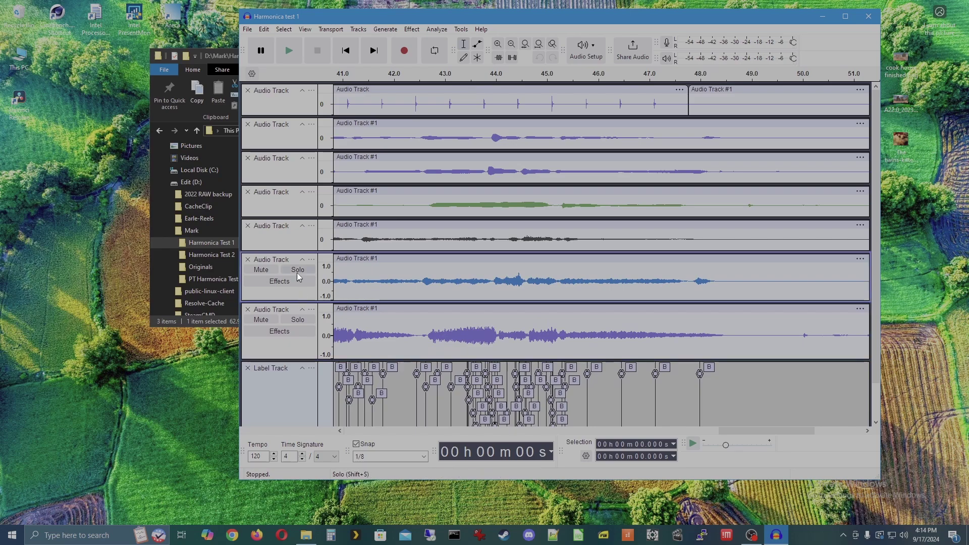
{"action": "left_click_drag", "start_coordinate": [299, 252], "coordinate": [300, 268]}
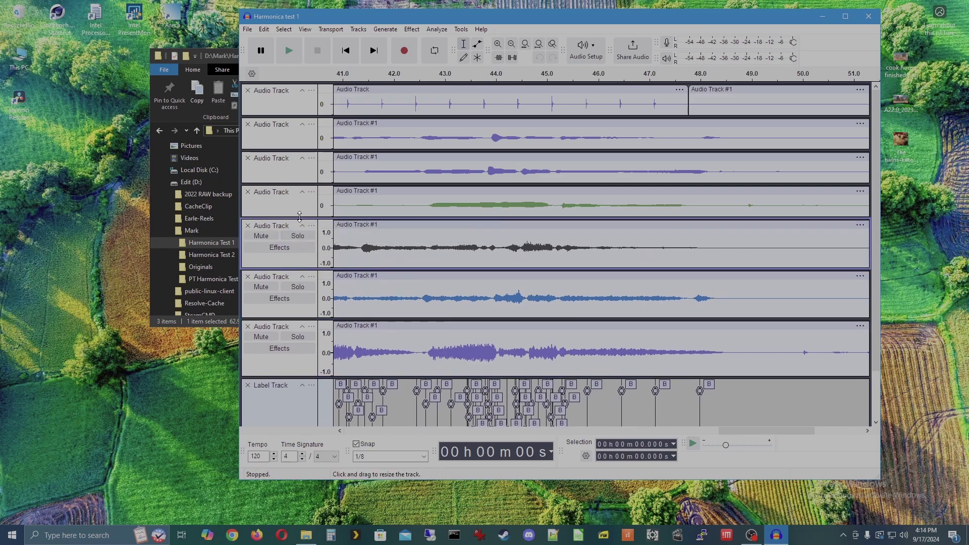
{"action": "left_click_drag", "start_coordinate": [300, 217], "coordinate": [300, 234]}
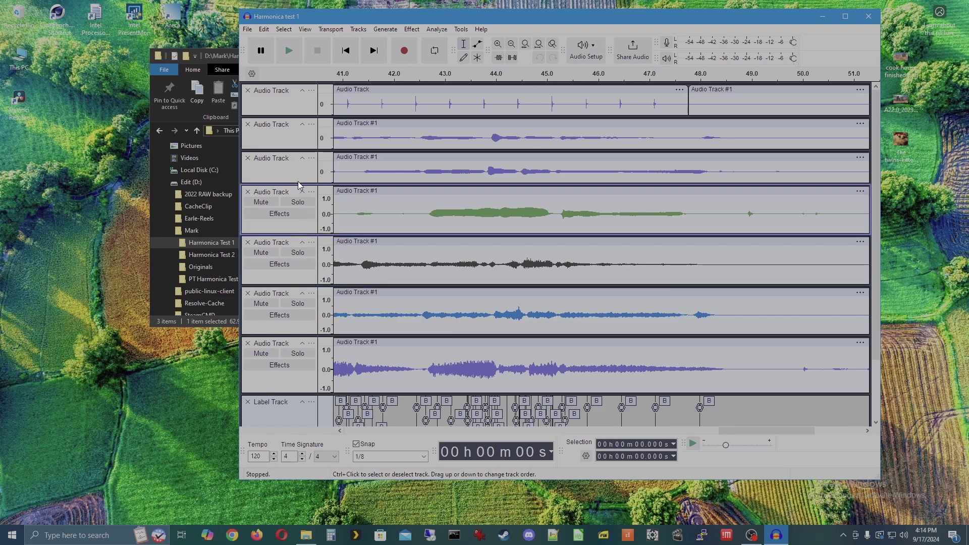
{"action": "left_click_drag", "start_coordinate": [297, 184], "coordinate": [297, 199]}
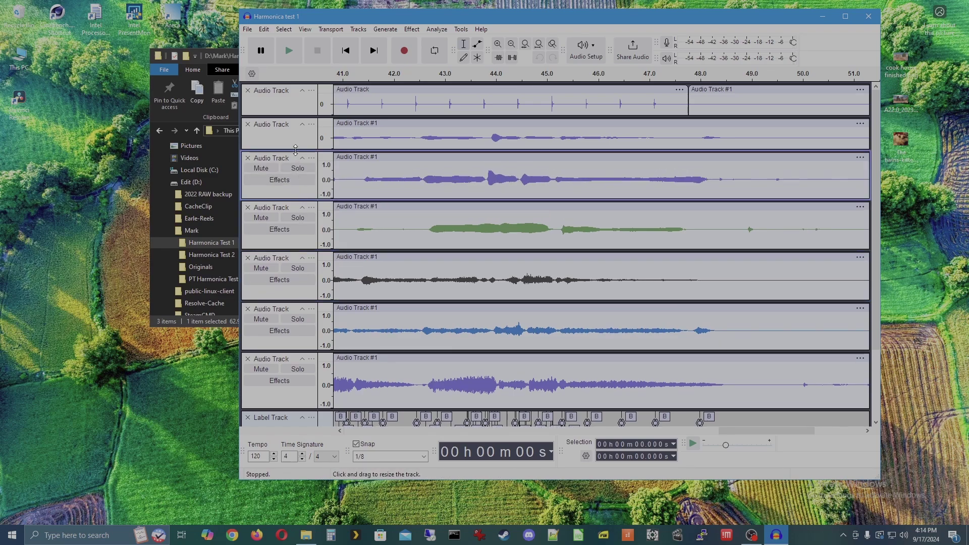
{"action": "left_click_drag", "start_coordinate": [295, 150], "coordinate": [297, 166]}
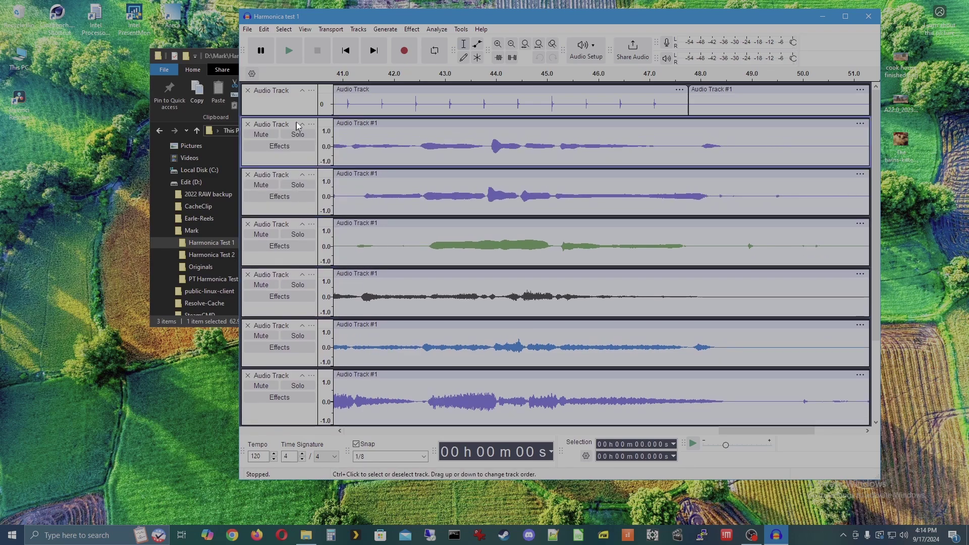
{"action": "left_click_drag", "start_coordinate": [300, 116], "coordinate": [297, 134]}
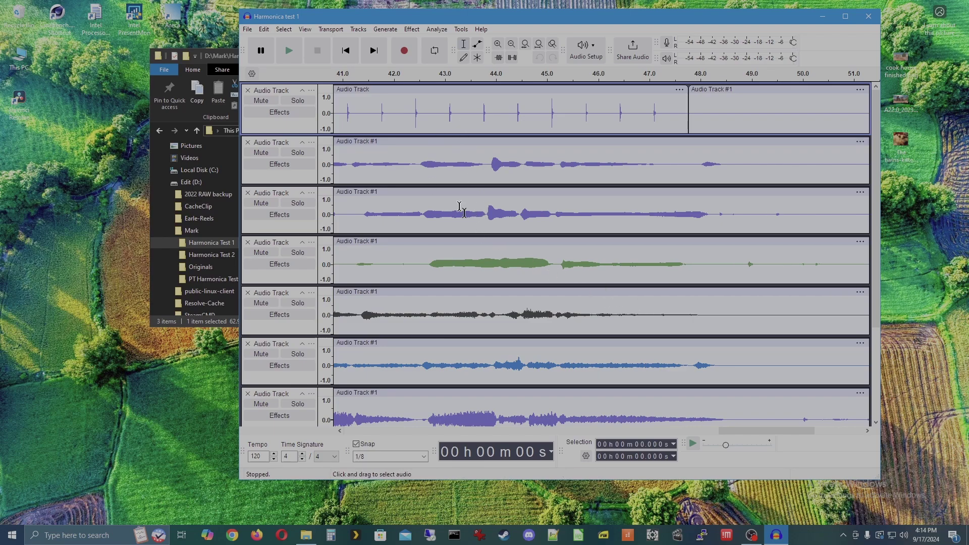
Play the full multitrack mix from the start of the project for about 23 seconds, including the click track
{"action": "left_click", "coordinate": [345, 50]}
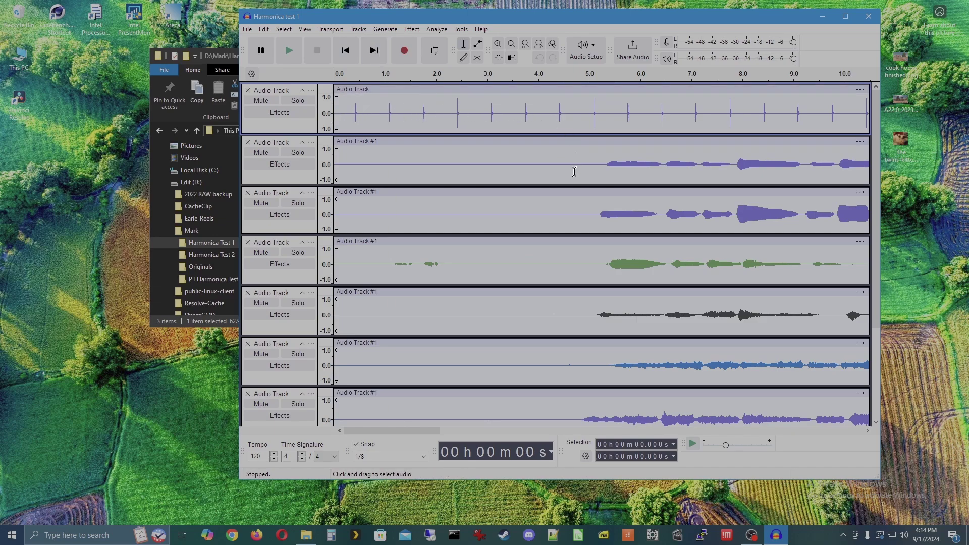
{"action": "scroll", "coordinate": [533, 295], "scroll_direction": "down", "scroll_amount": 1}
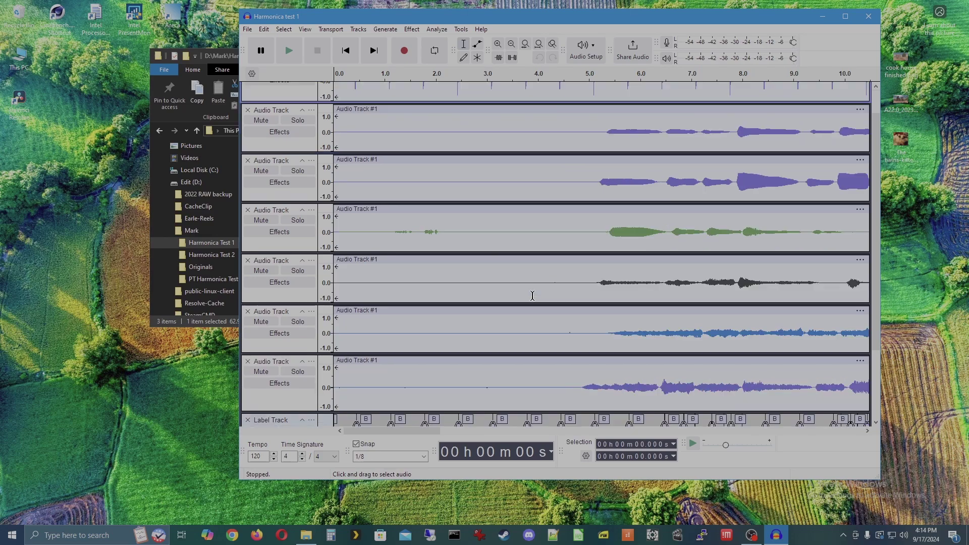
{"action": "scroll", "coordinate": [532, 296], "scroll_direction": "up", "scroll_amount": 1}
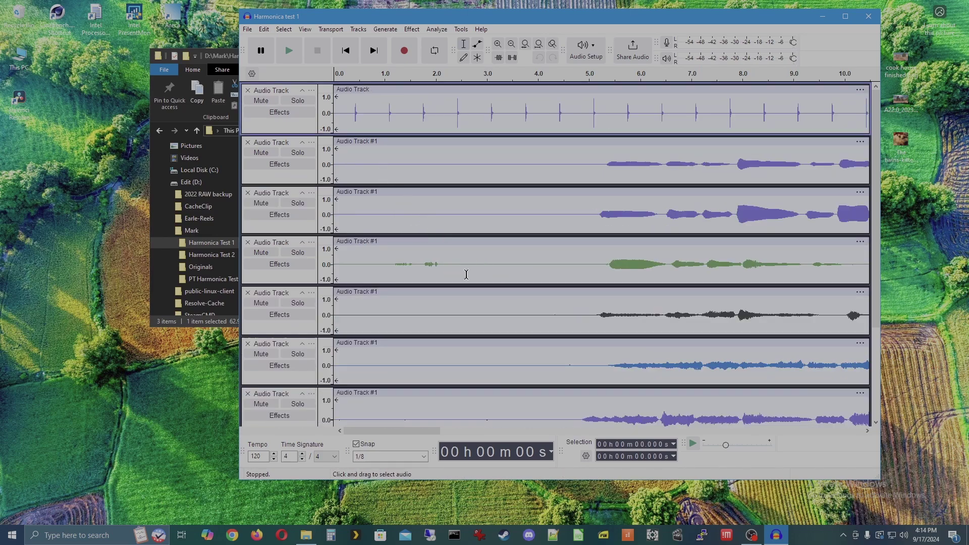
{"action": "left_click", "coordinate": [288, 48]}
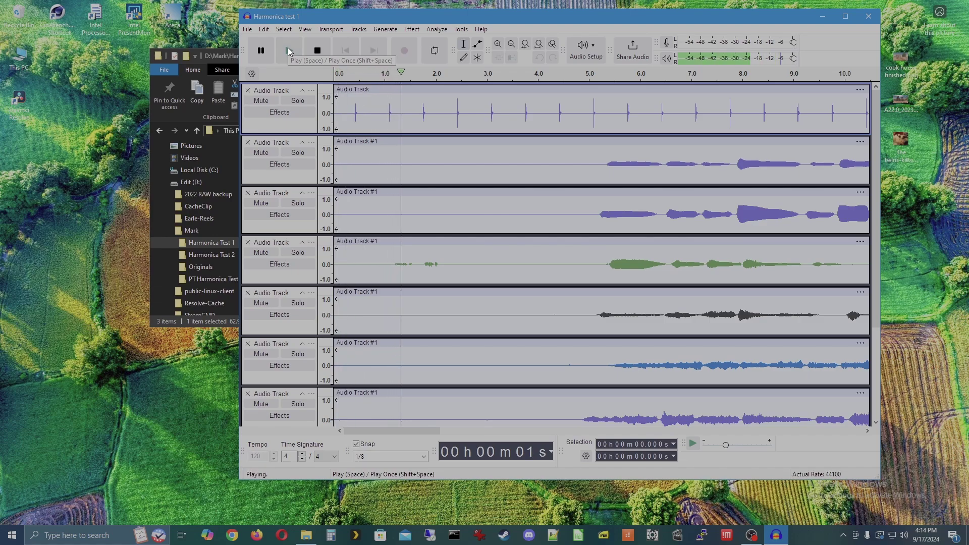
{"action": "left_click_drag", "start_coordinate": [469, 23], "coordinate": [301, 29]}
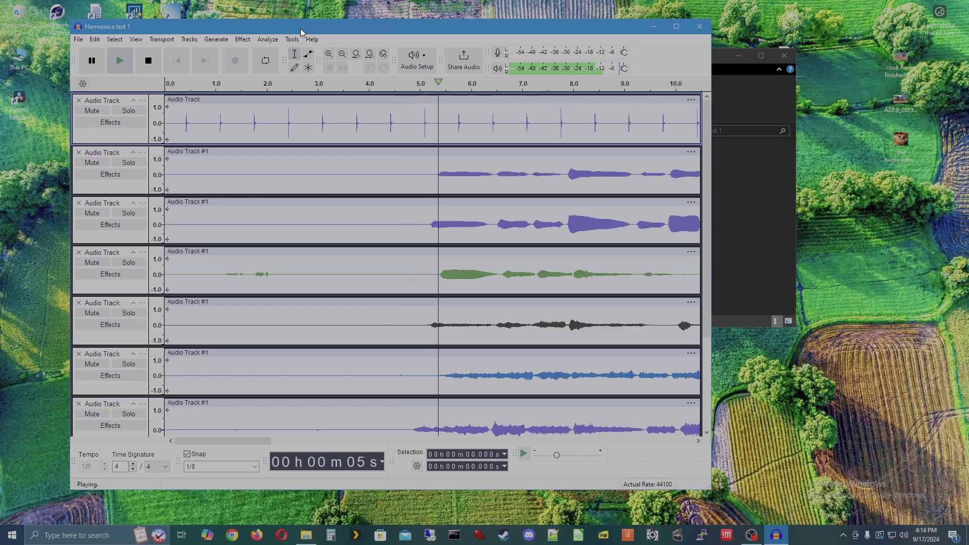
{"action": "left_click", "coordinate": [749, 23]}
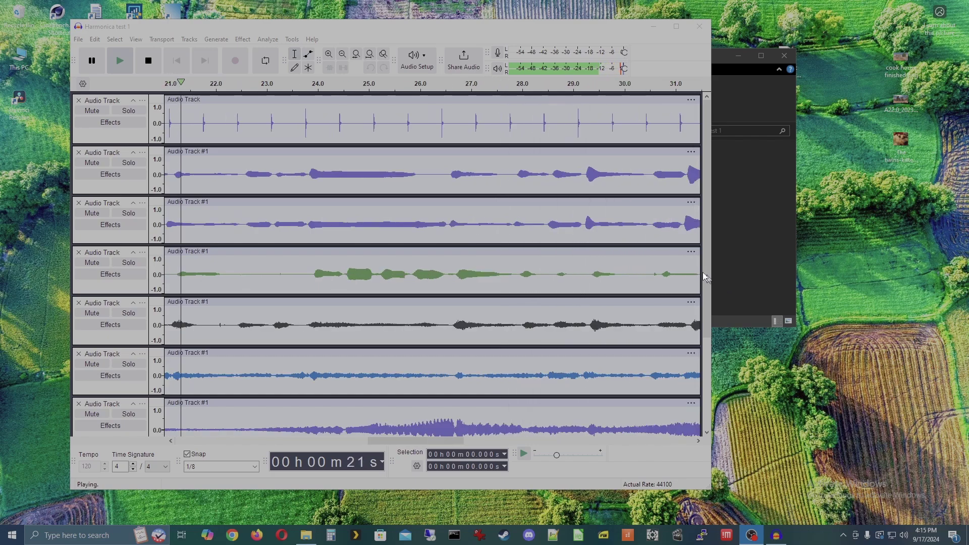
{"action": "left_click", "coordinate": [309, 27]}
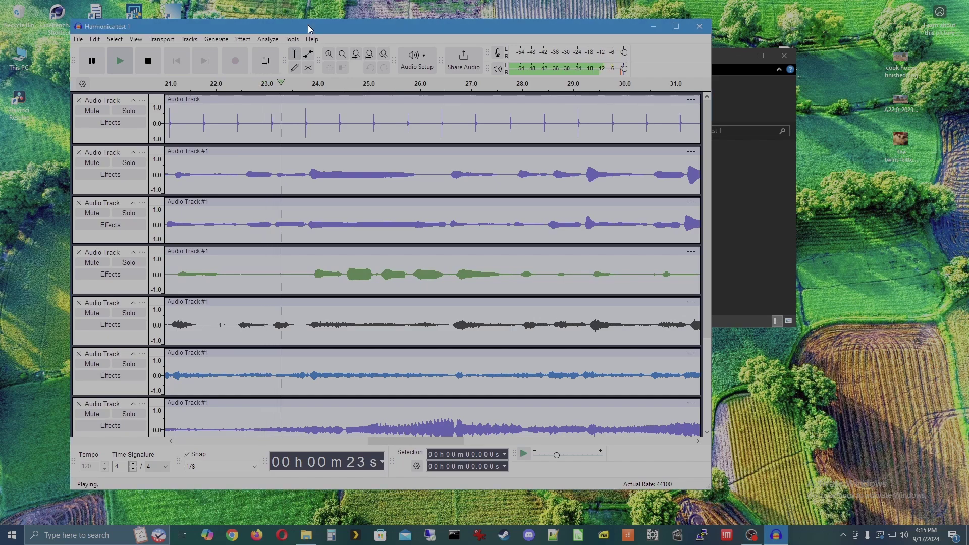
{"action": "key", "text": "space"}
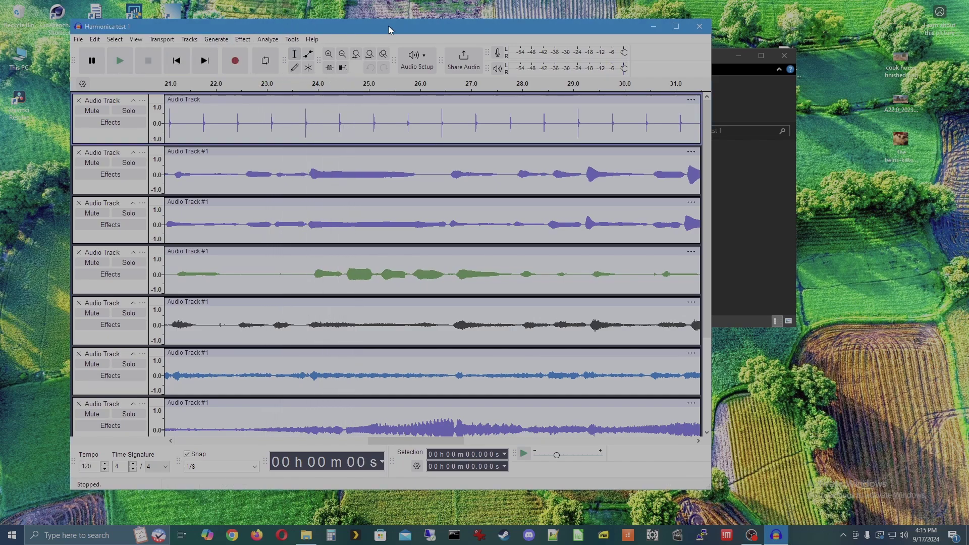
Mute the first track with the metronome clicks and play the remaining tracks from 4.750 s
{"action": "left_click_drag", "start_coordinate": [372, 32], "coordinate": [511, 20]}
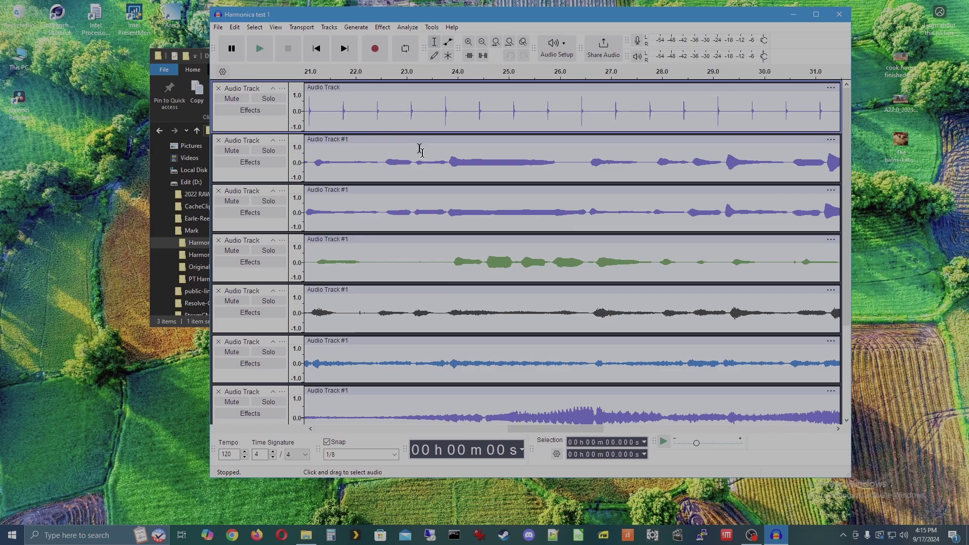
{"action": "left_click", "coordinate": [234, 98]}
{"action": "left_click", "coordinate": [316, 48]}
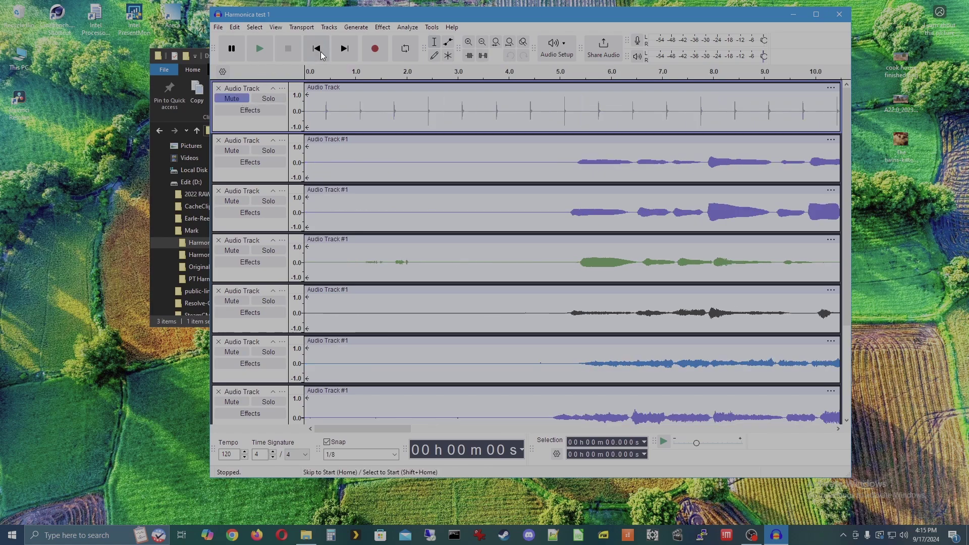
{"action": "left_click", "coordinate": [548, 167]}
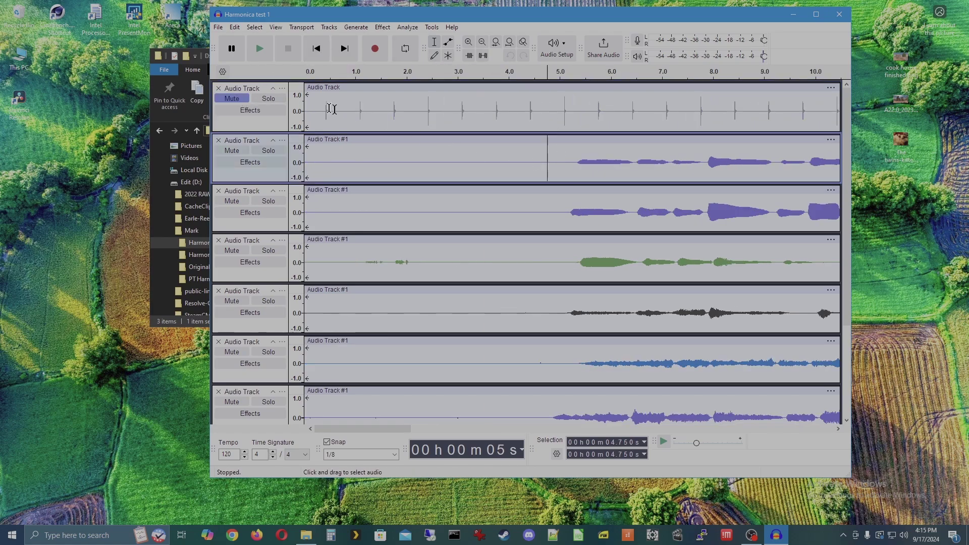
{"action": "left_click", "coordinate": [250, 95]}
{"action": "left_click", "coordinate": [259, 47]}
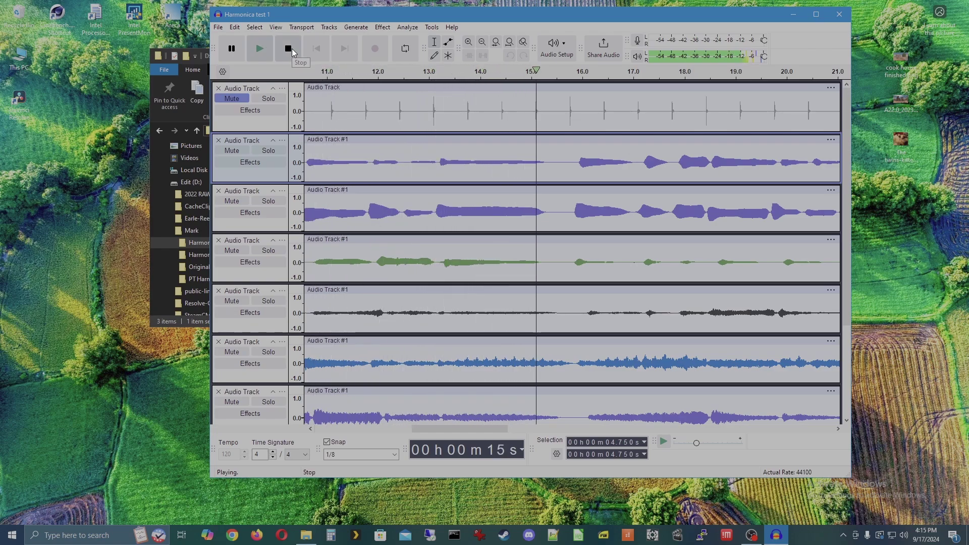
{"action": "left_click", "coordinate": [293, 52]}
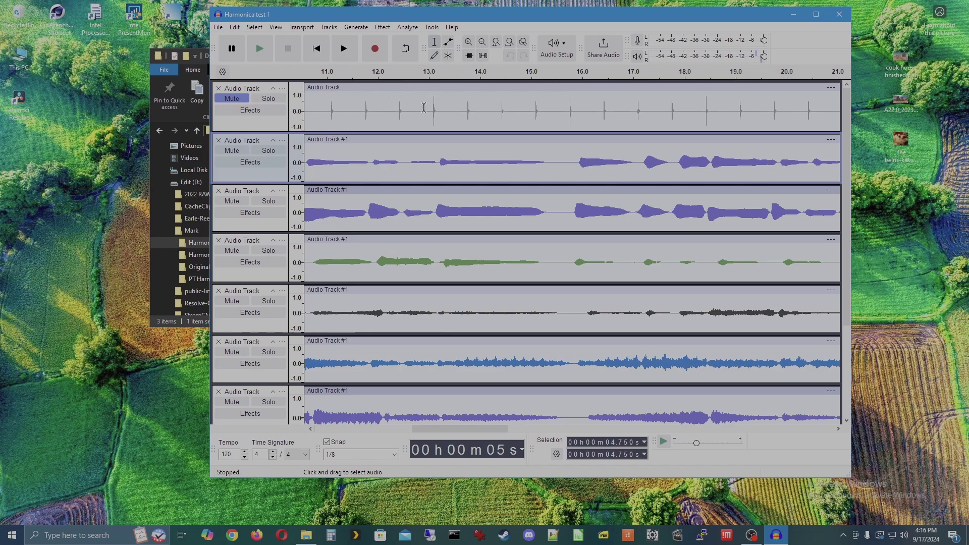
Rename the first audio track, which holds the metronome clicks, as Click
{"action": "left_click", "coordinate": [244, 90]}
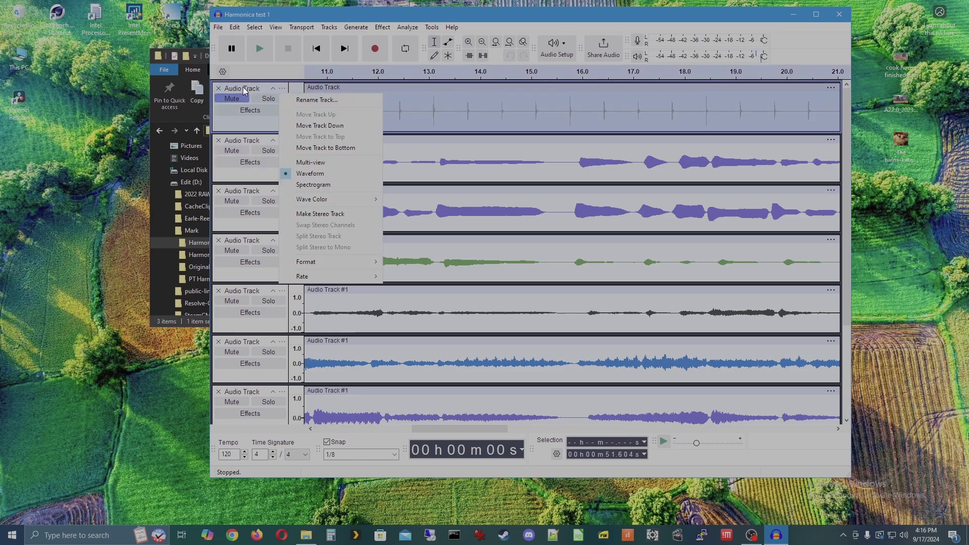
{"action": "left_click", "coordinate": [331, 95]}
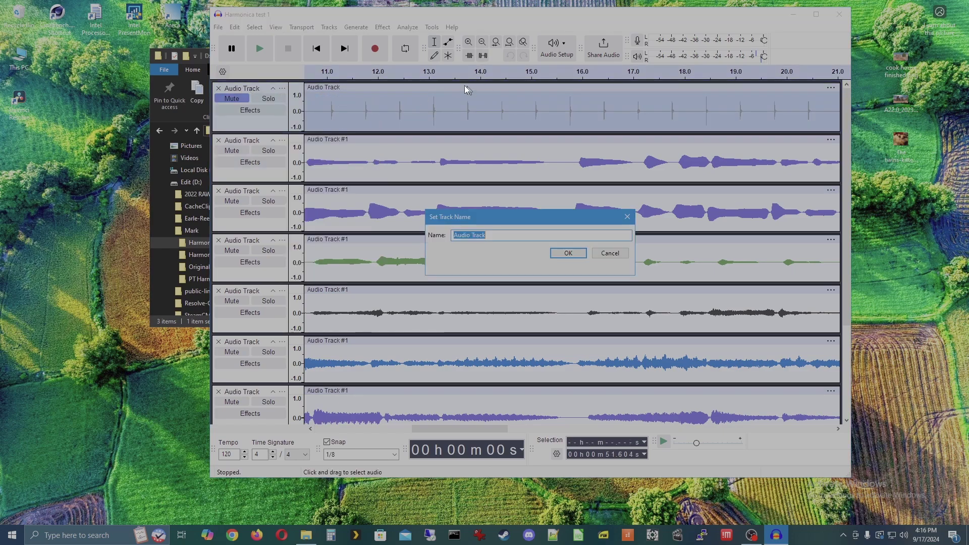
{"action": "type", "text": "Cli"}
{"action": "key", "text": "Return"}
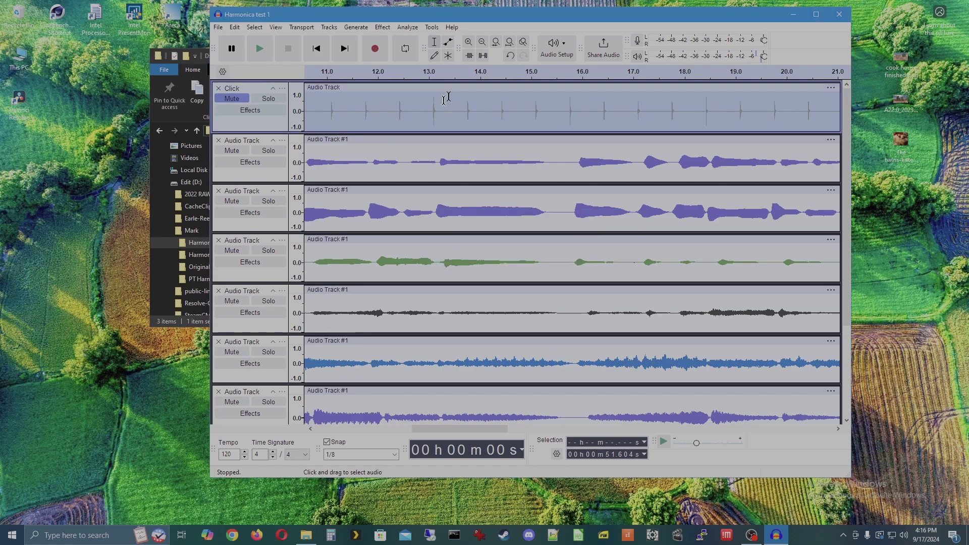
Solo the second audio track and listen to it from 4.750 s to identify its part
{"action": "left_click", "coordinate": [269, 150]}
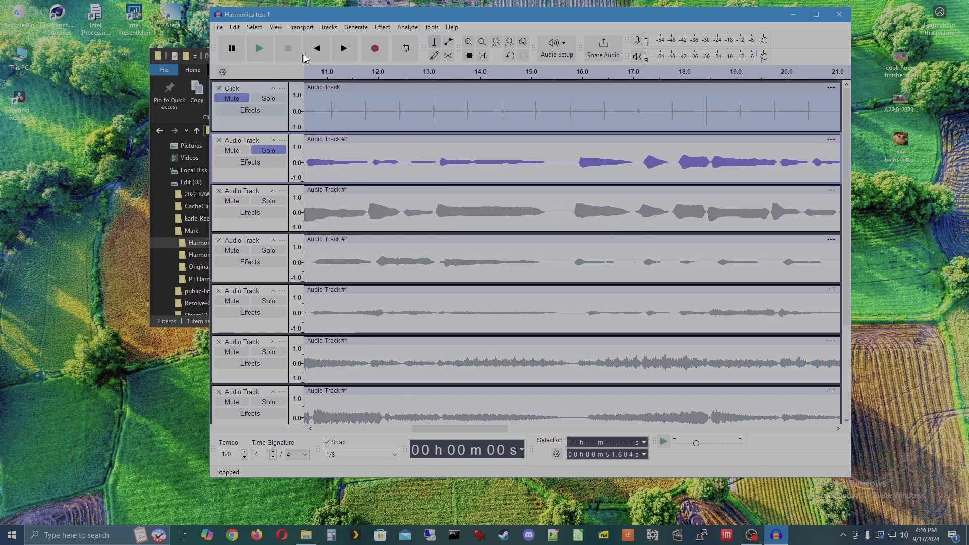
{"action": "left_click", "coordinate": [316, 49]}
{"action": "left_click", "coordinate": [538, 162]}
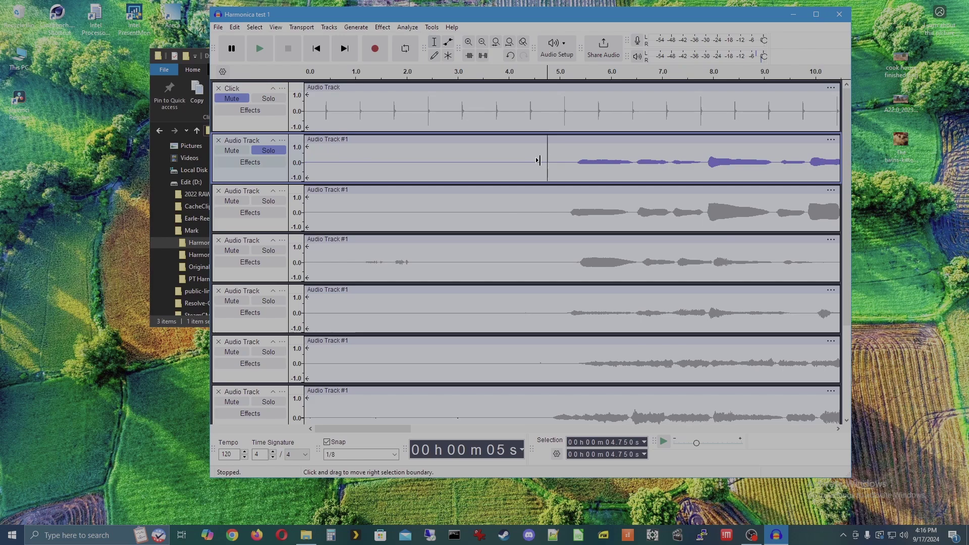
{"action": "key", "text": "space"}
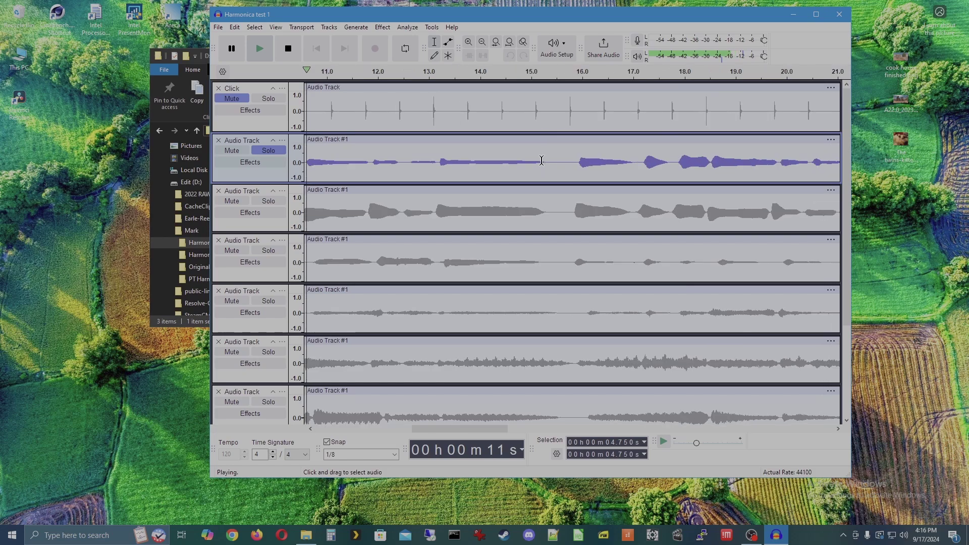
{"action": "key", "text": "space"}
Rename the second audio track, directly below Click, as Melody
{"action": "left_click", "coordinate": [241, 142]}
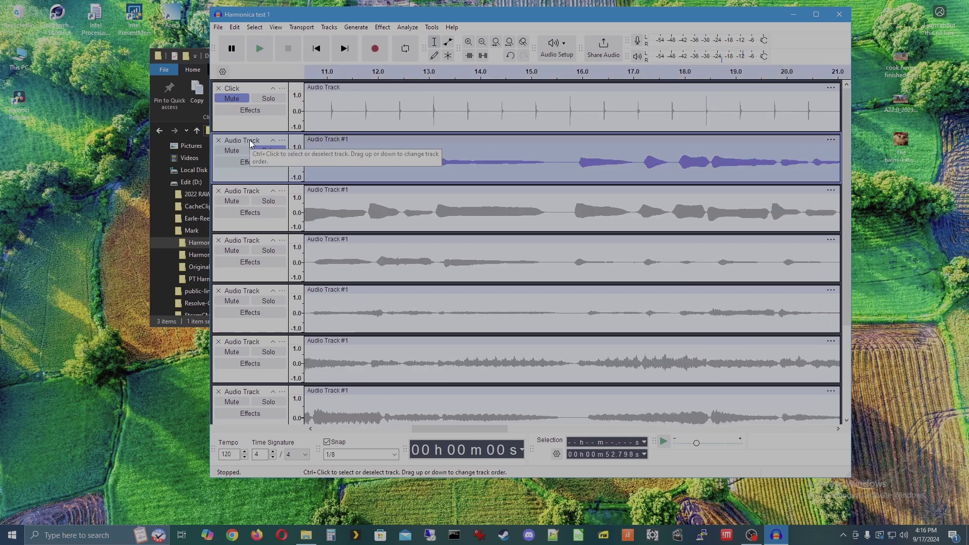
{"action": "left_click", "coordinate": [250, 144]}
{"action": "left_click", "coordinate": [317, 152]}
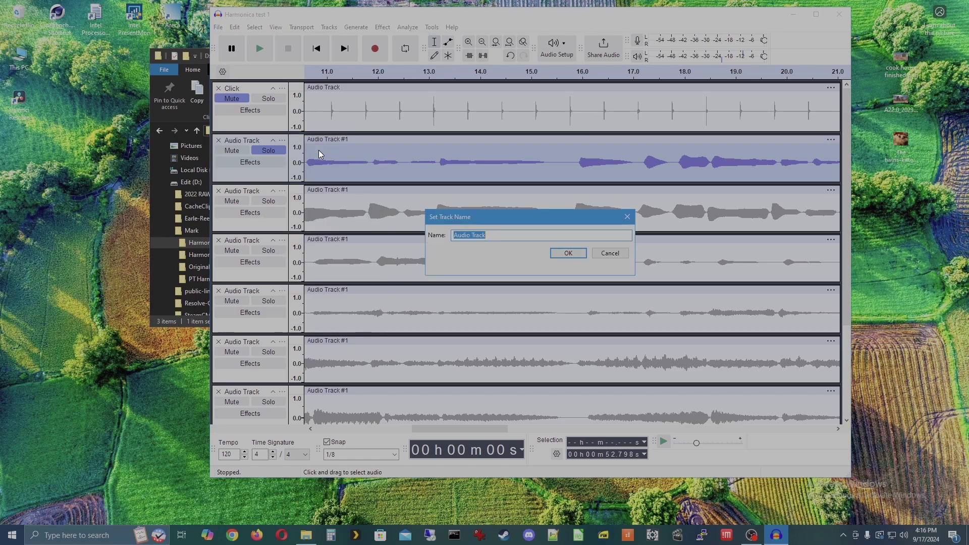
{"action": "type", "text": "Melody"}
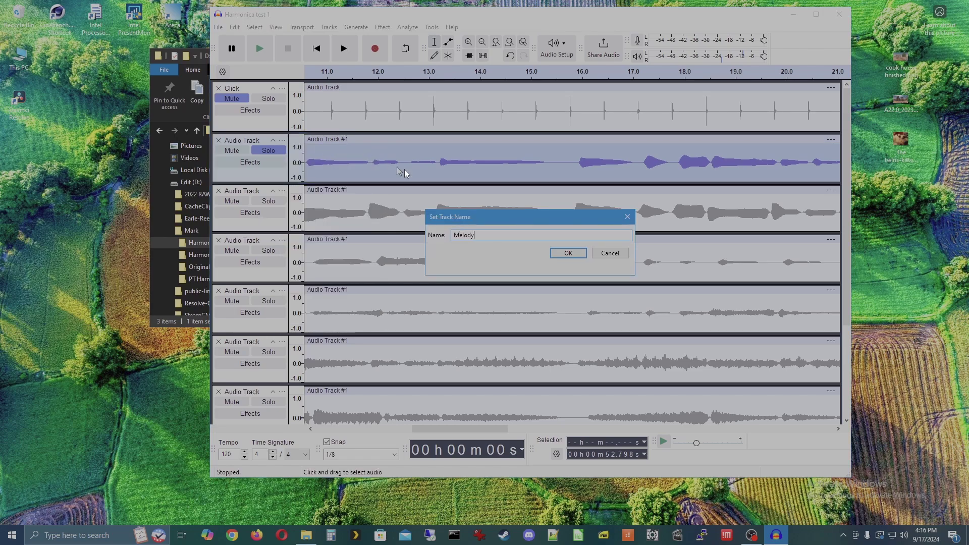
{"action": "left_click", "coordinate": [573, 255]}
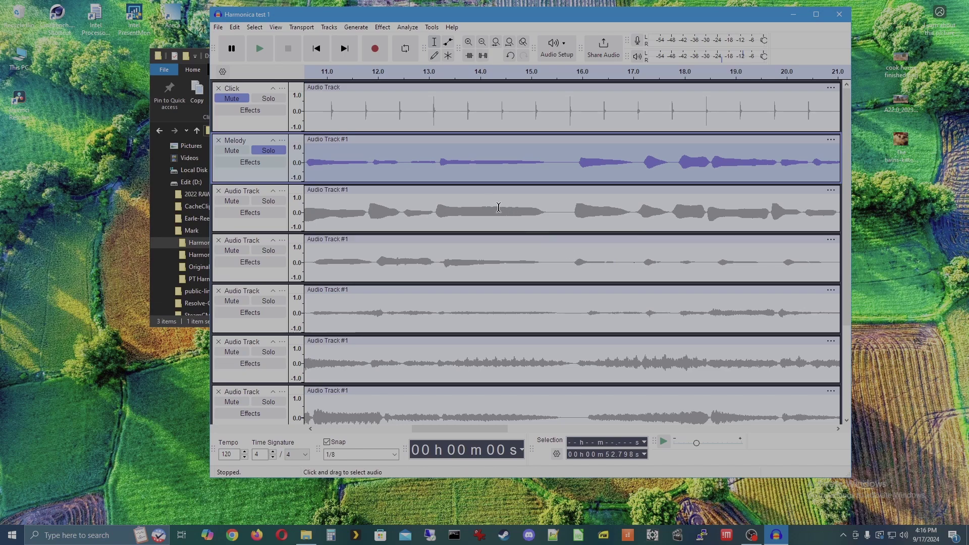
Take the Melody track out of solo, solo the third track instead and listen to it from 5.000 s
{"action": "left_click", "coordinate": [317, 48]}
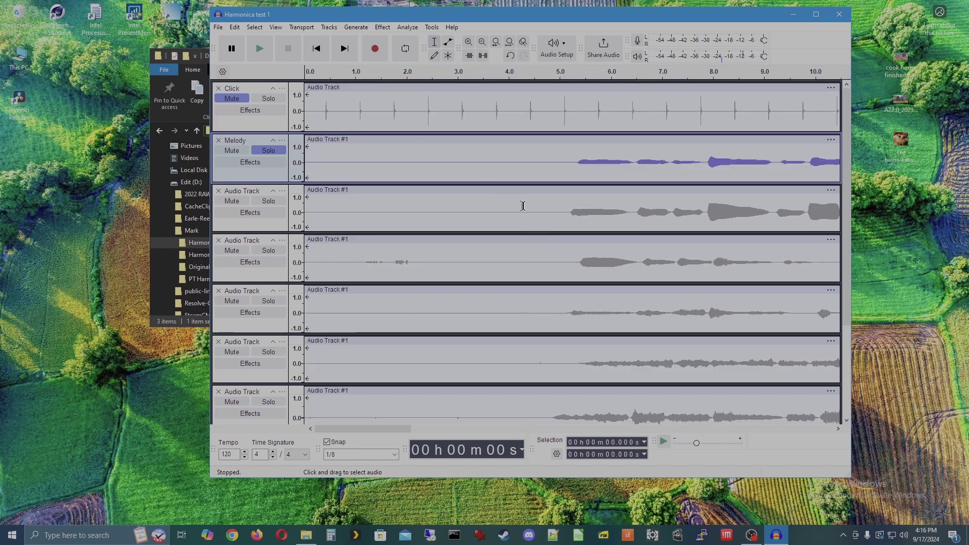
{"action": "left_click", "coordinate": [560, 209]}
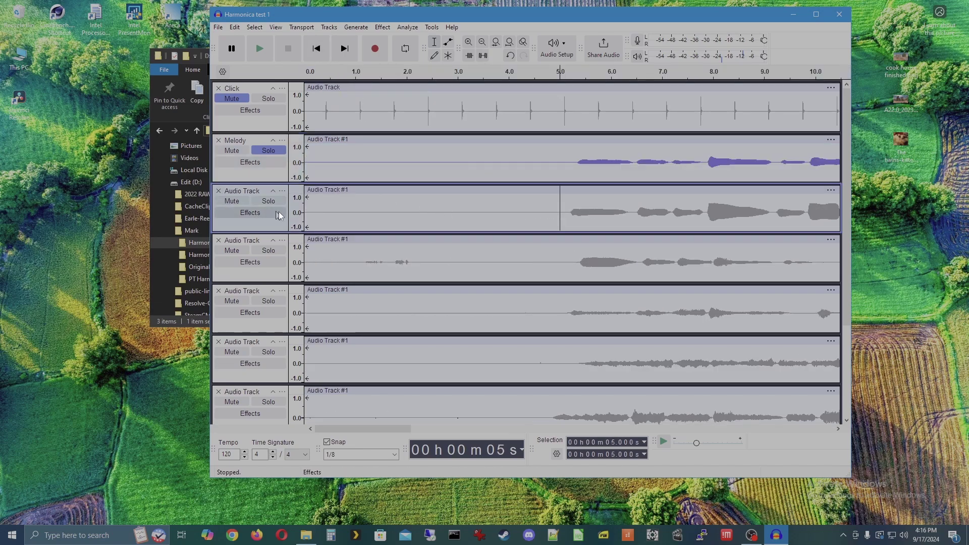
{"action": "left_click", "coordinate": [256, 152]}
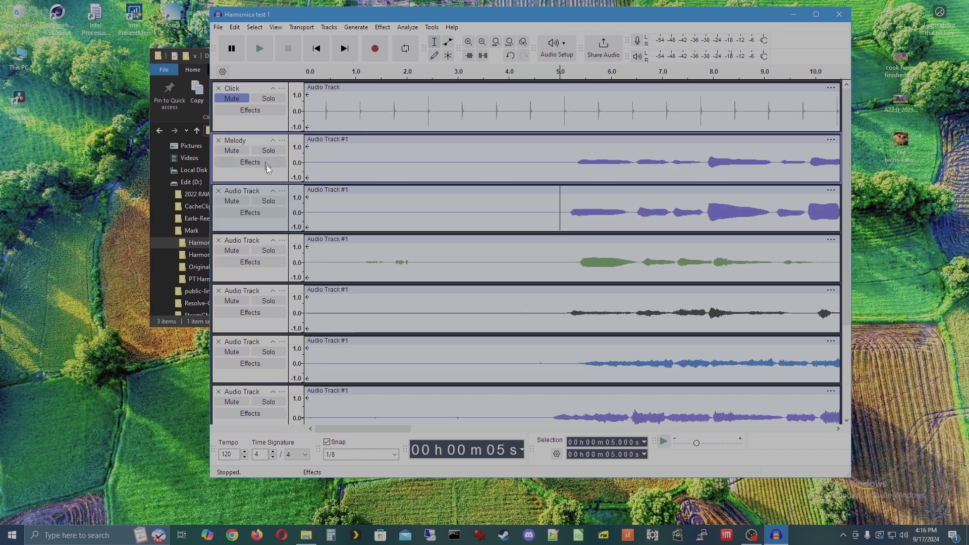
{"action": "left_click", "coordinate": [275, 202]}
{"action": "key", "text": "space"}
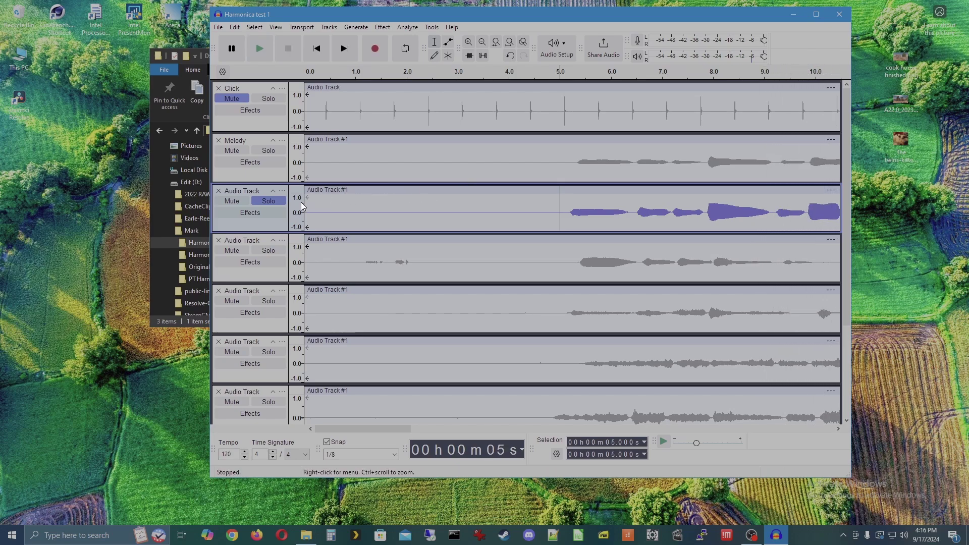
Take the third track out of solo and rename it as Melody 2
{"action": "left_click", "coordinate": [277, 201]}
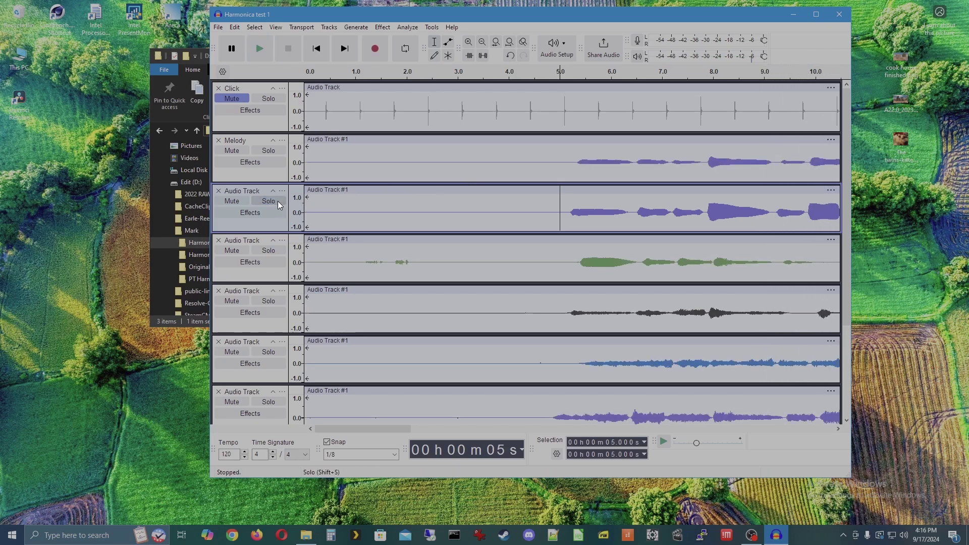
{"action": "left_click", "coordinate": [238, 189]}
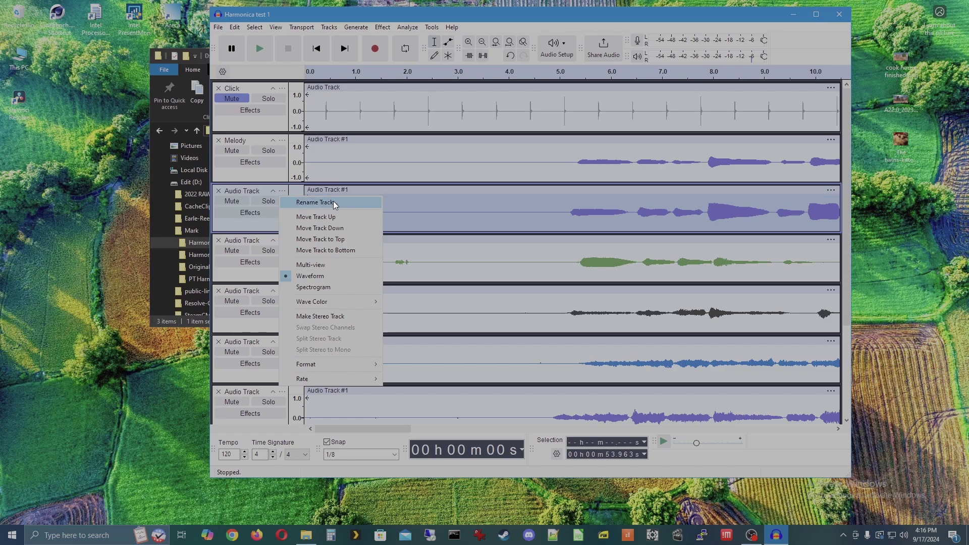
{"action": "left_click", "coordinate": [341, 203]}
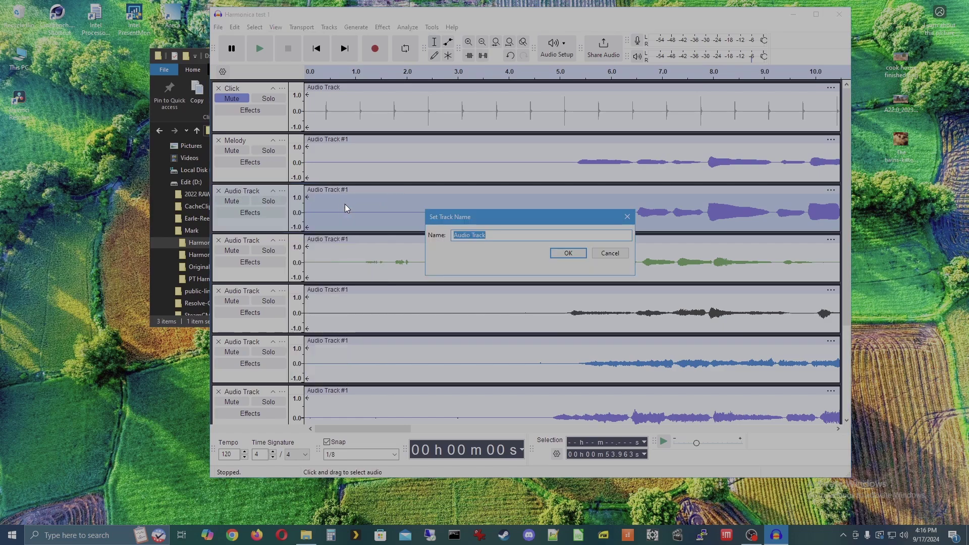
{"action": "type", "text": "Melody 2"}
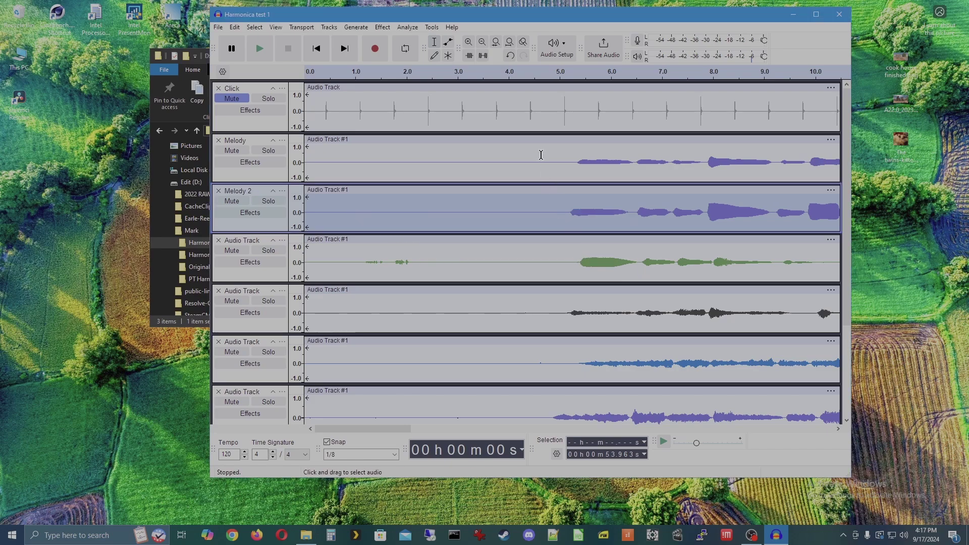
{"action": "left_click", "coordinate": [253, 242]}
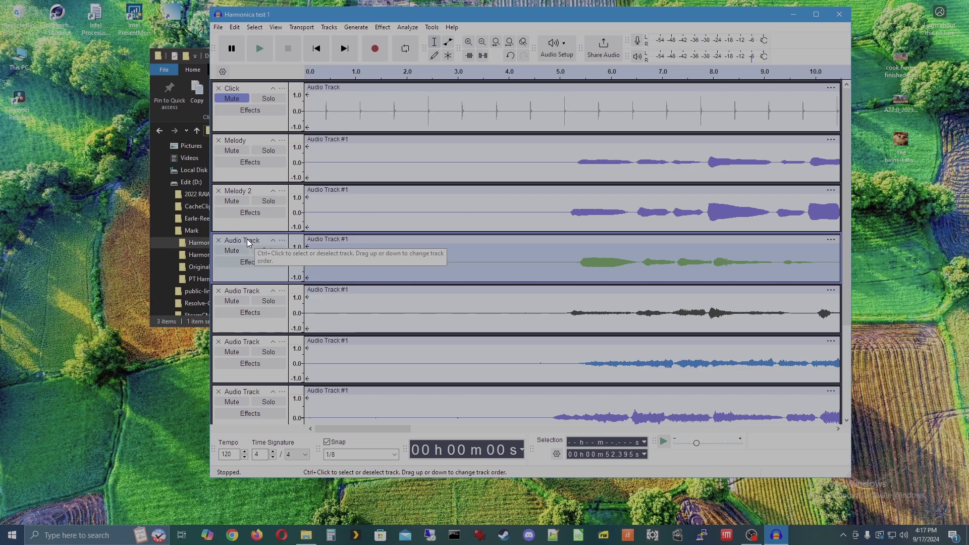
{"action": "right_click", "coordinate": [247, 238]}
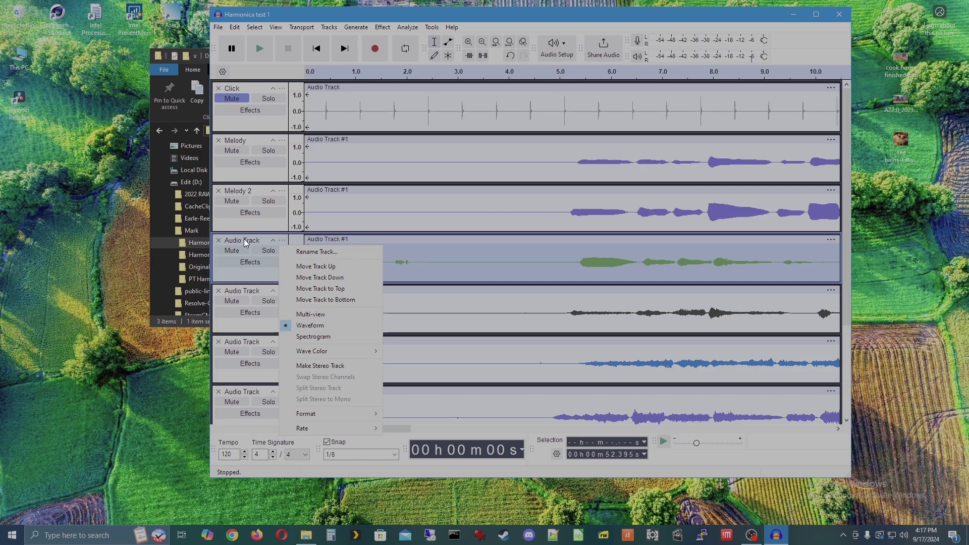
{"action": "left_click", "coordinate": [482, 246]}
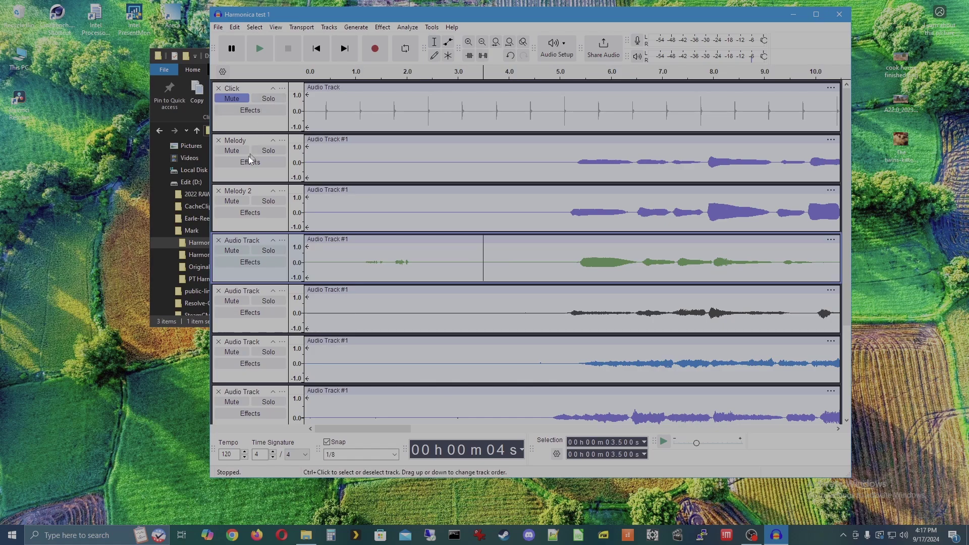
Solo the fourth track, directly below Melody 2, and listen to it from 4.750 s to identify its part
{"action": "left_click", "coordinate": [247, 239]}
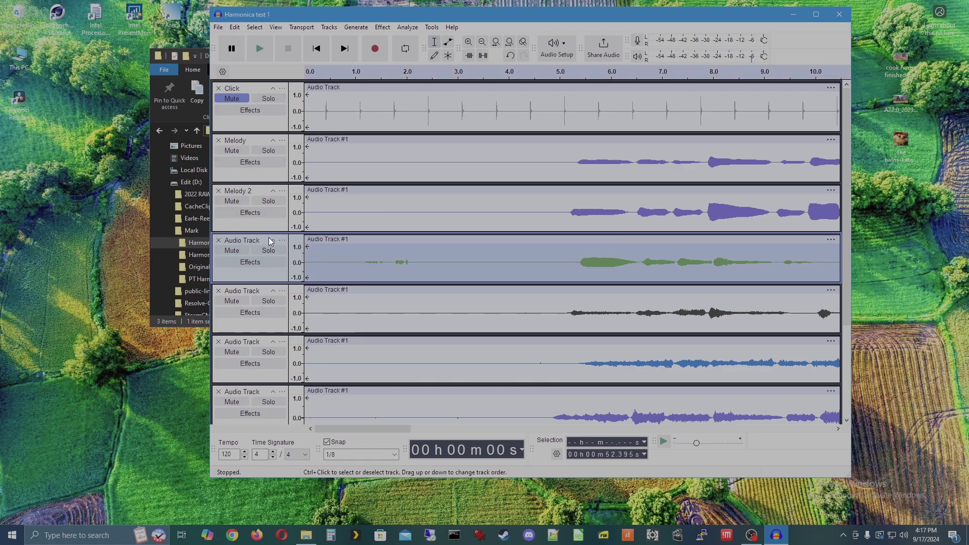
{"action": "left_click", "coordinate": [281, 250]}
{"action": "left_click", "coordinate": [544, 266]}
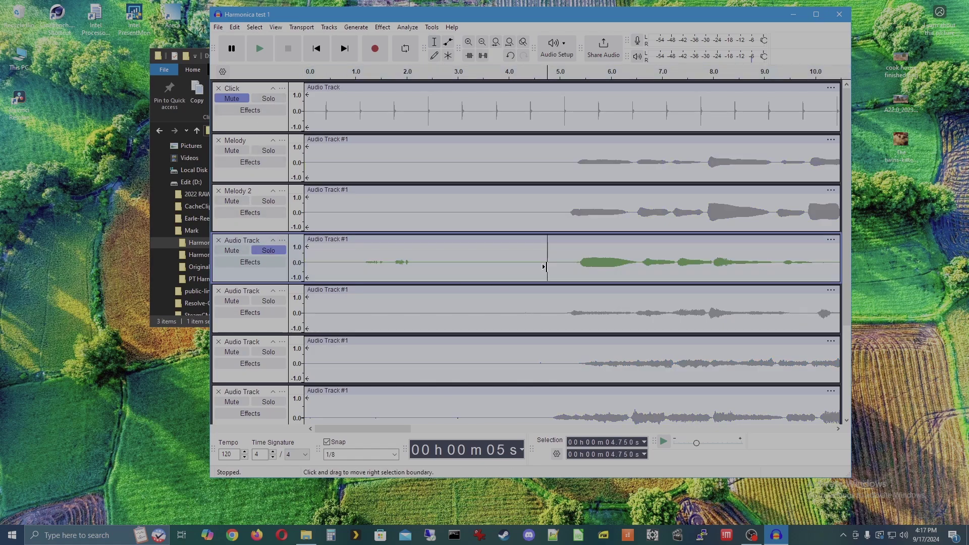
{"action": "key", "text": "space"}
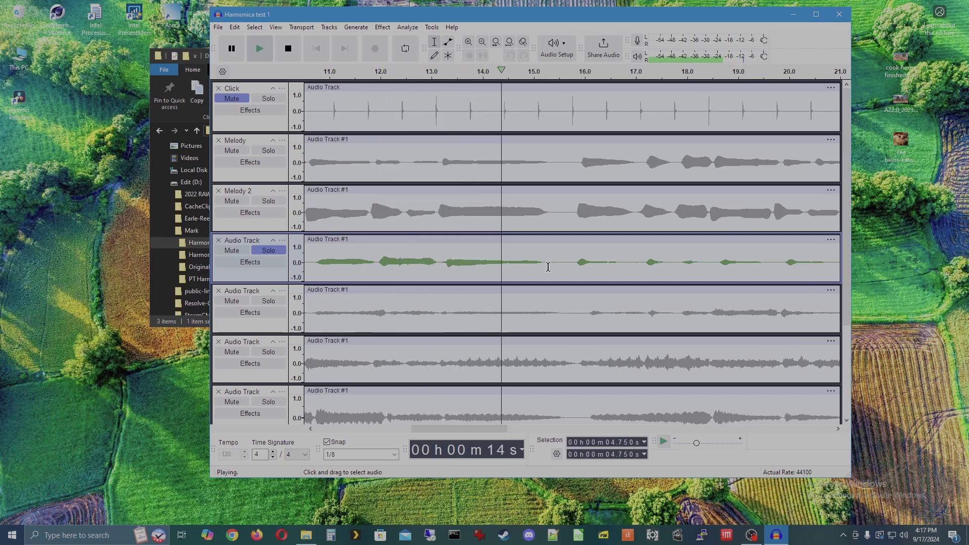
{"action": "key", "text": "space"}
Take the fourth track out of solo and rename it as Bass
{"action": "left_click", "coordinate": [269, 250]}
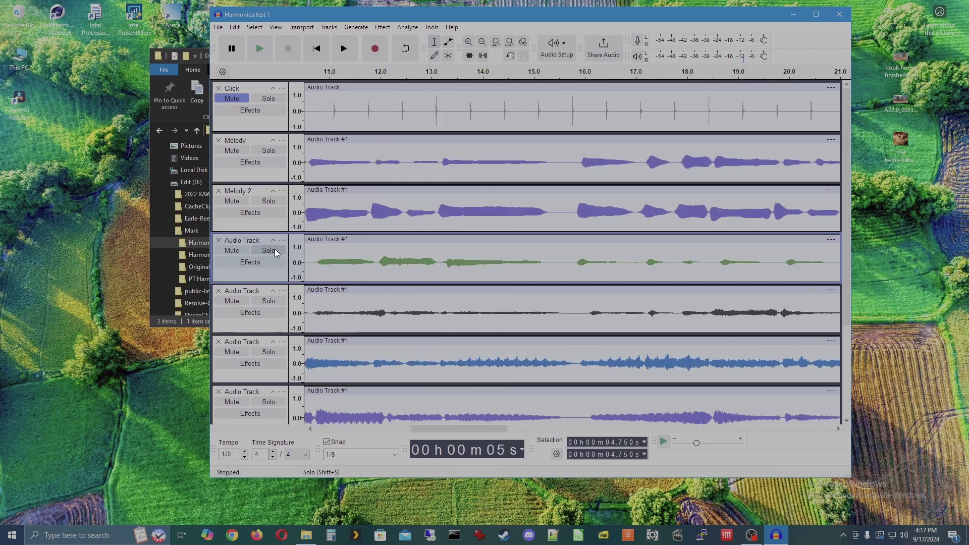
{"action": "left_click", "coordinate": [243, 238]}
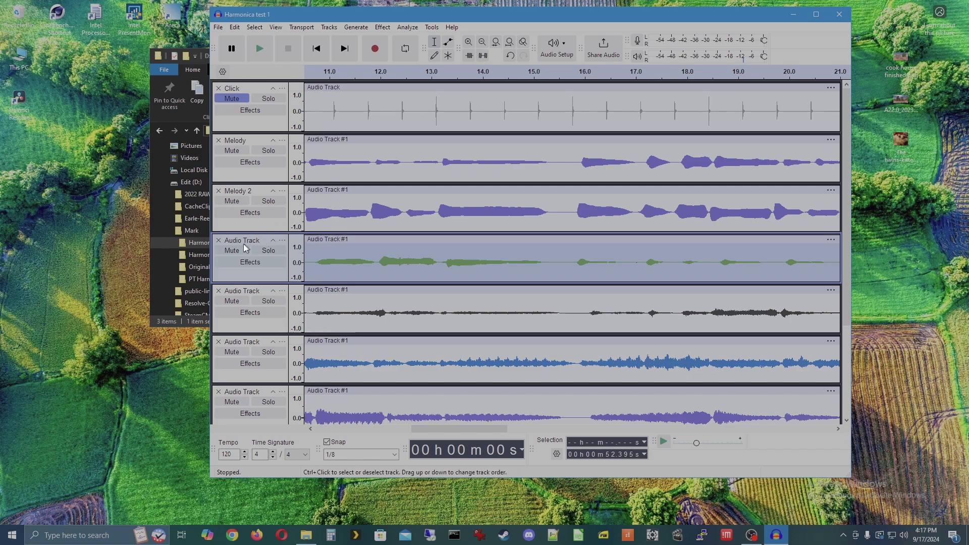
{"action": "left_click", "coordinate": [282, 240]}
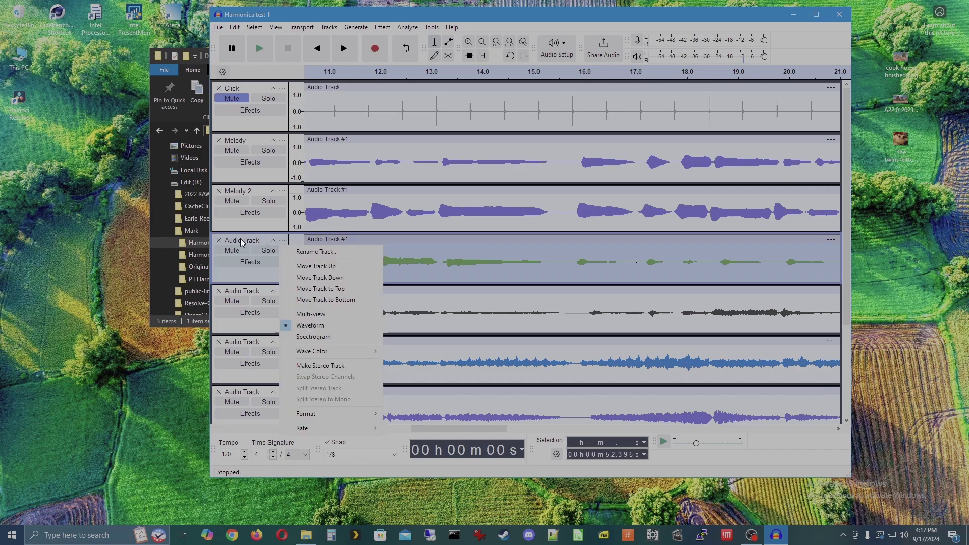
{"action": "left_click", "coordinate": [328, 250]}
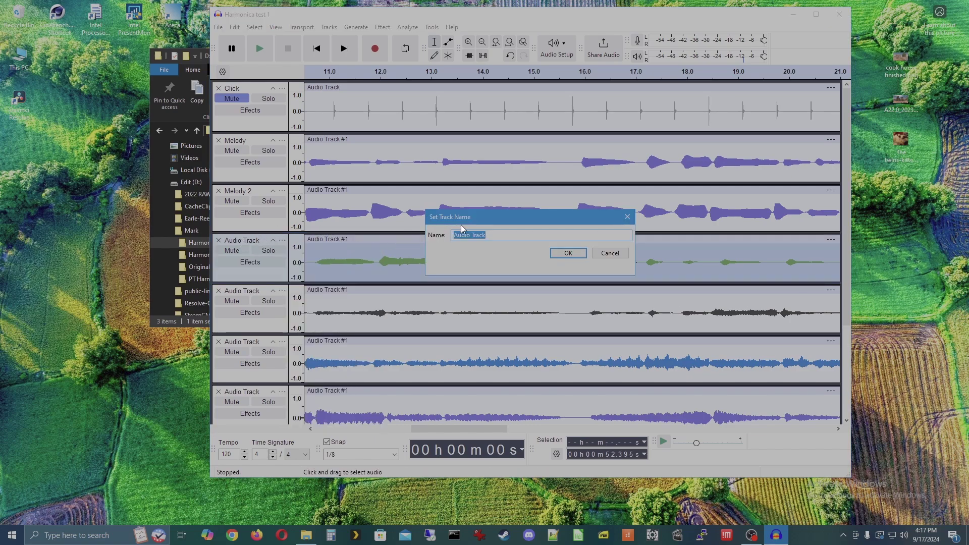
{"action": "type", "text": "Bass"}
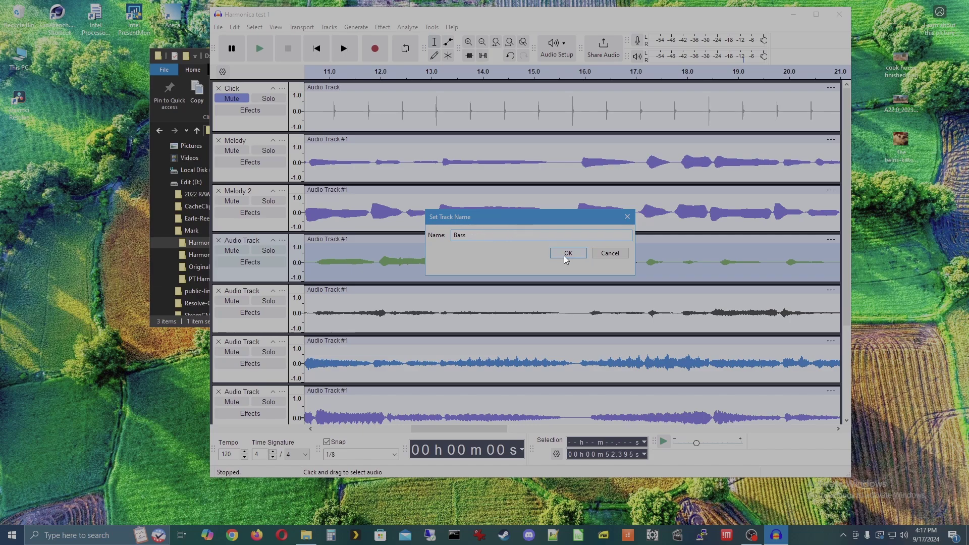
{"action": "left_click", "coordinate": [565, 255]}
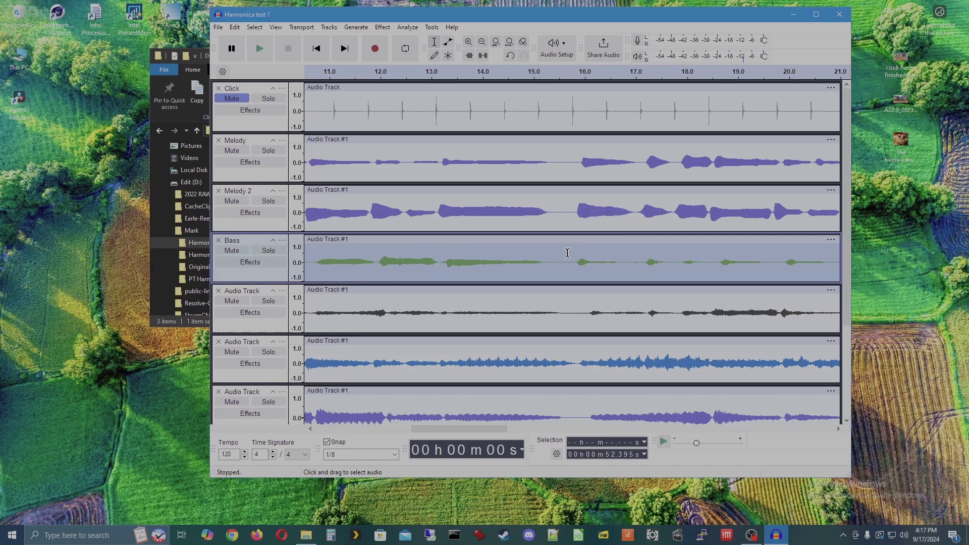
Solo the fifth track, directly below Bass, and listen to it from 4.750 s to identify its part
{"action": "left_click", "coordinate": [272, 302]}
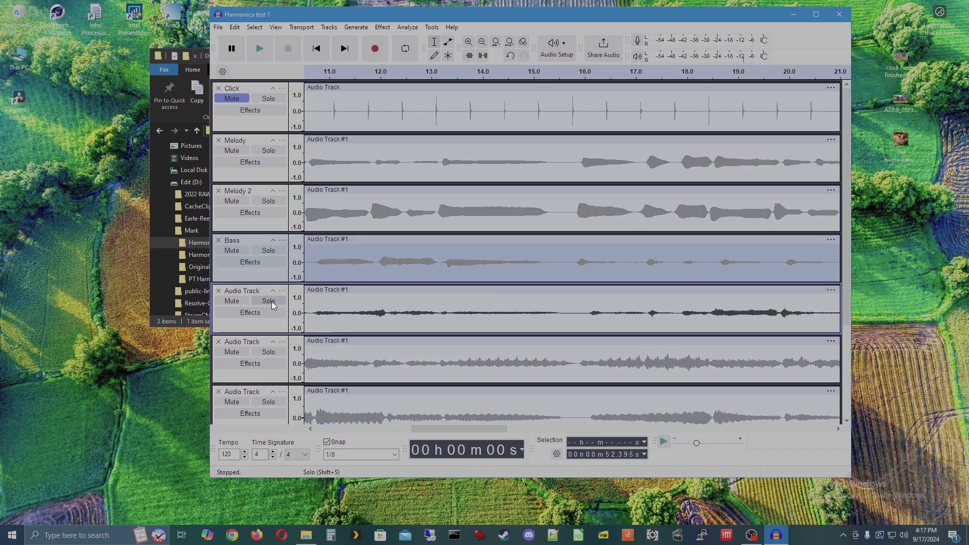
{"action": "left_click", "coordinate": [317, 48]}
{"action": "left_click", "coordinate": [541, 254]}
{"action": "key", "text": "space"}
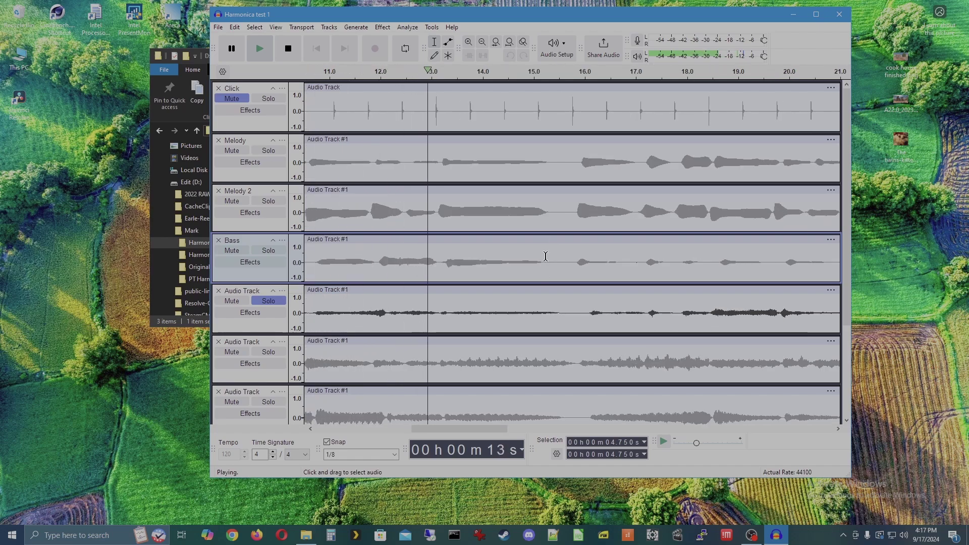
{"action": "key", "text": "space"}
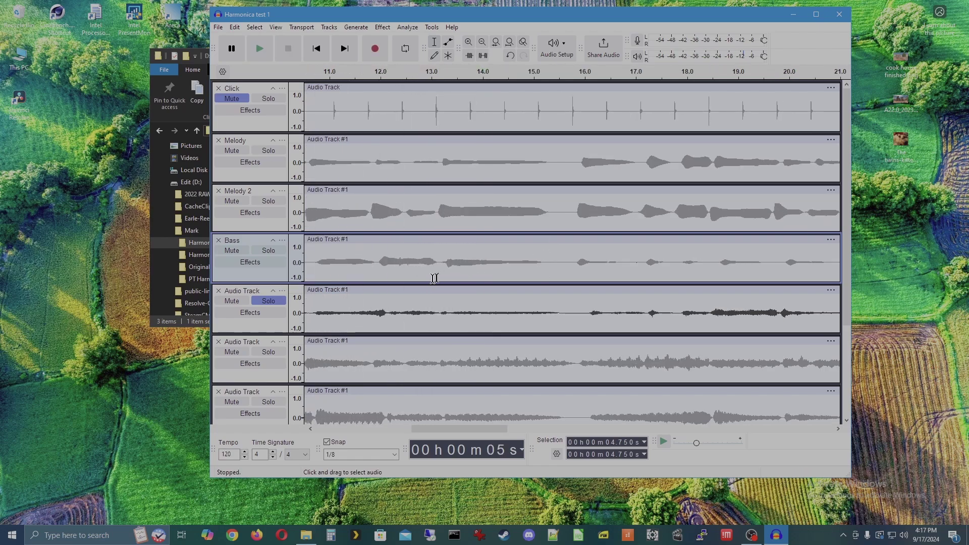
Rename the fifth audio track, directly below Bass, as Chords
{"action": "left_click", "coordinate": [235, 292]}
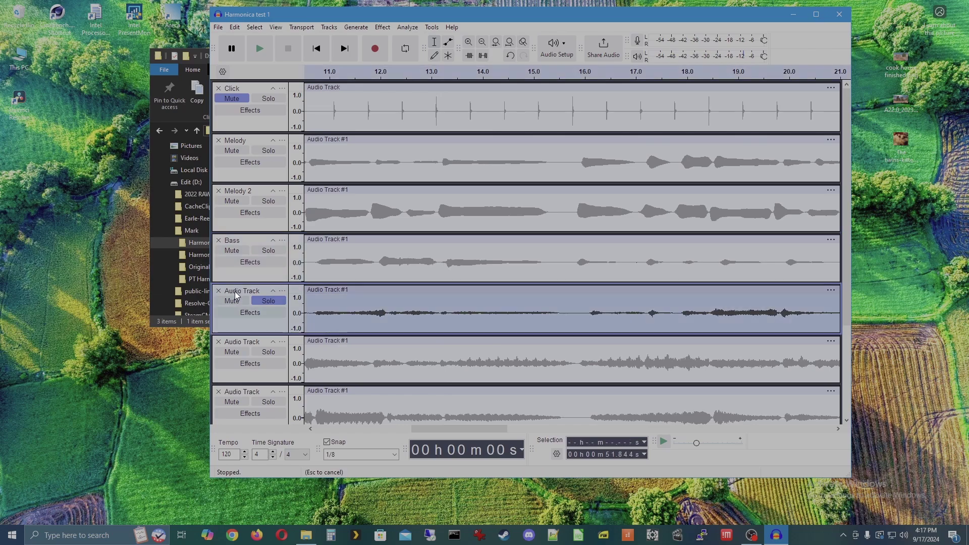
{"action": "left_click", "coordinate": [312, 303]}
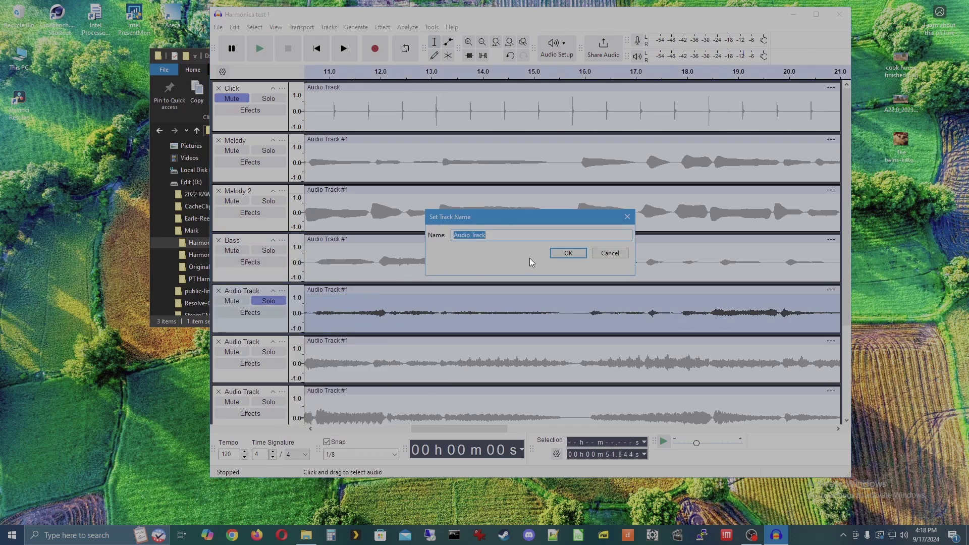
{"action": "type", "text": "Chords"}
{"action": "left_click", "coordinate": [558, 253]}
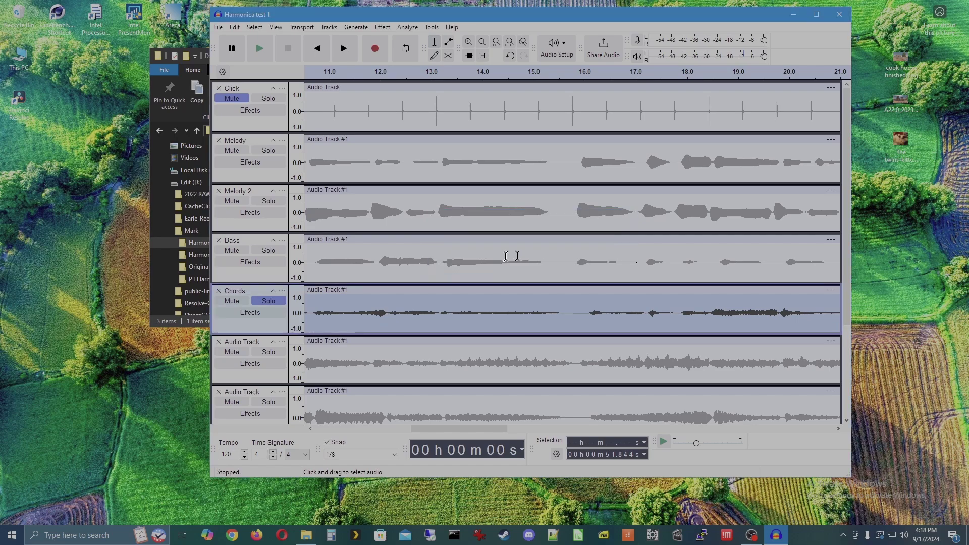
Take the Chords track out of solo, solo the sixth track instead and listen to it from the start of the recording
{"action": "left_click", "coordinate": [270, 300]}
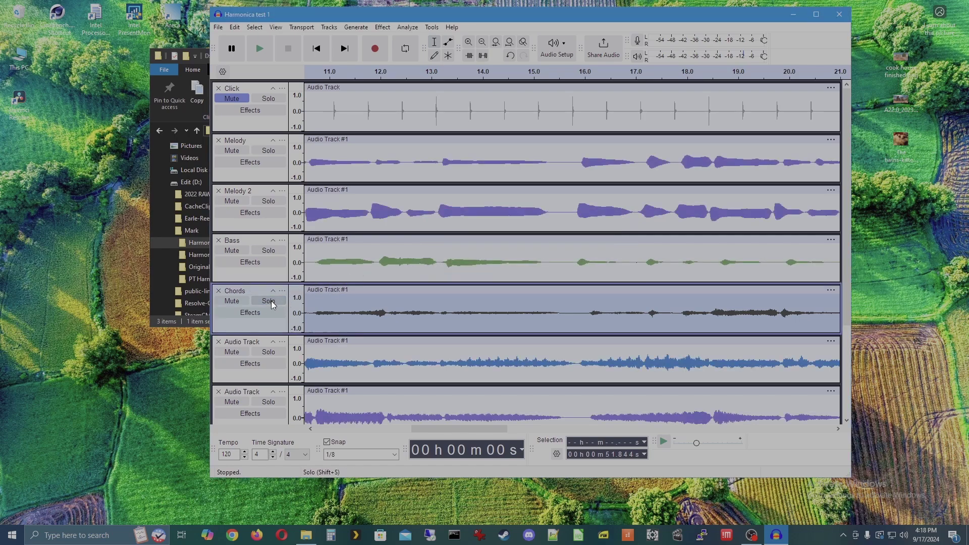
{"action": "left_click", "coordinate": [275, 354]}
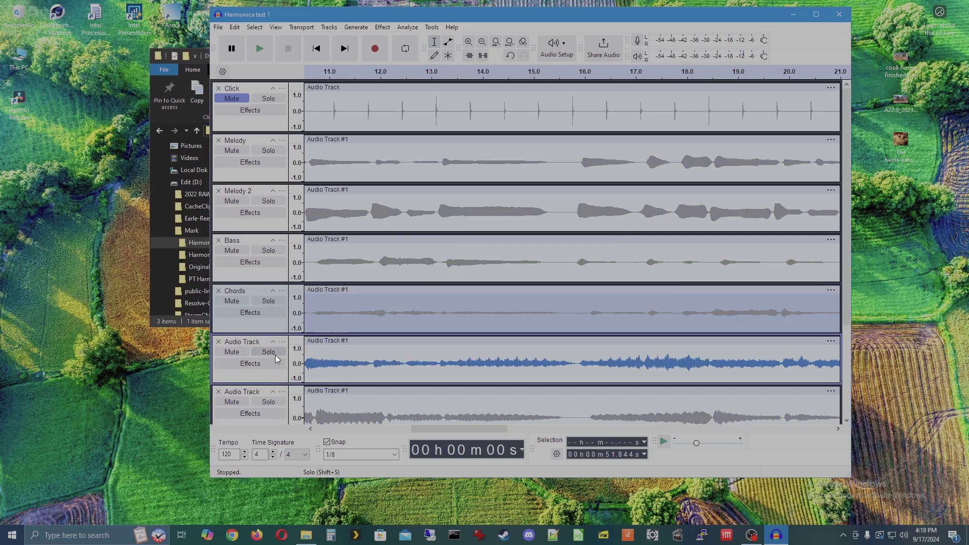
{"action": "left_click", "coordinate": [318, 48]}
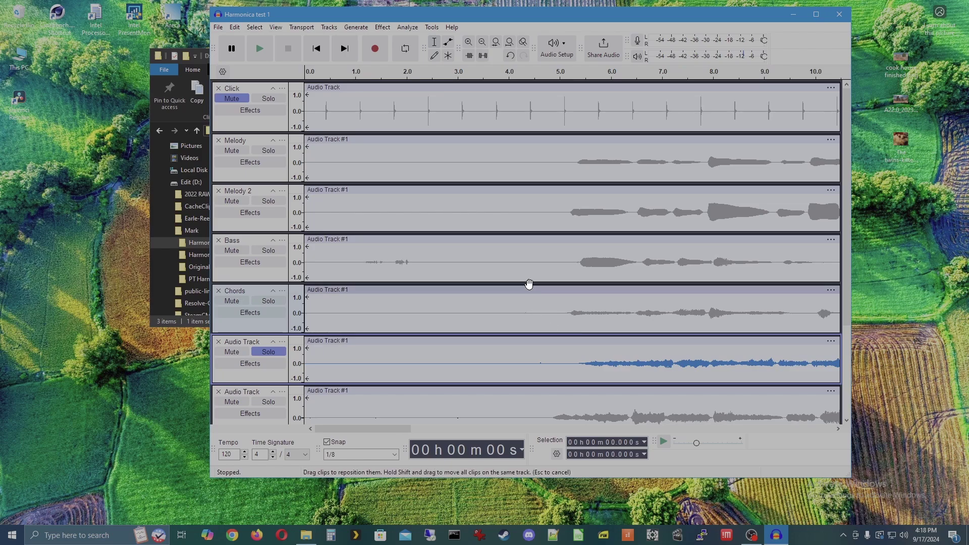
{"action": "left_click", "coordinate": [260, 48]}
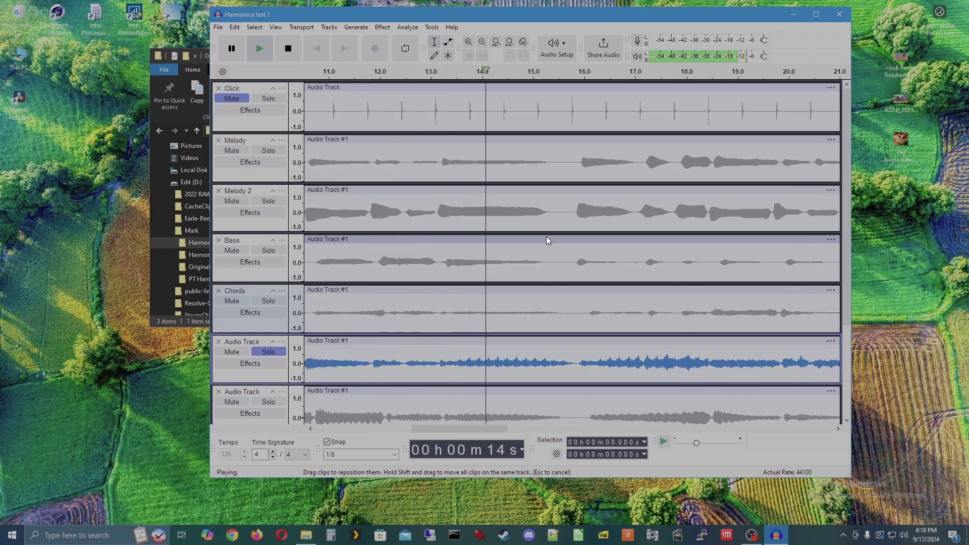
{"action": "key", "text": "space"}
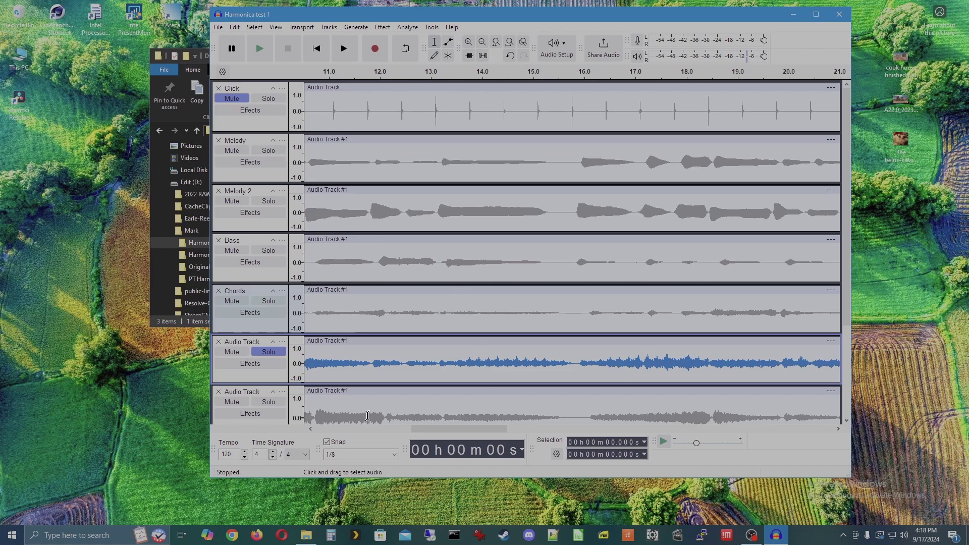
Move the playback start position on the sixth track to 5.000 s
{"action": "left_click", "coordinate": [472, 364]}
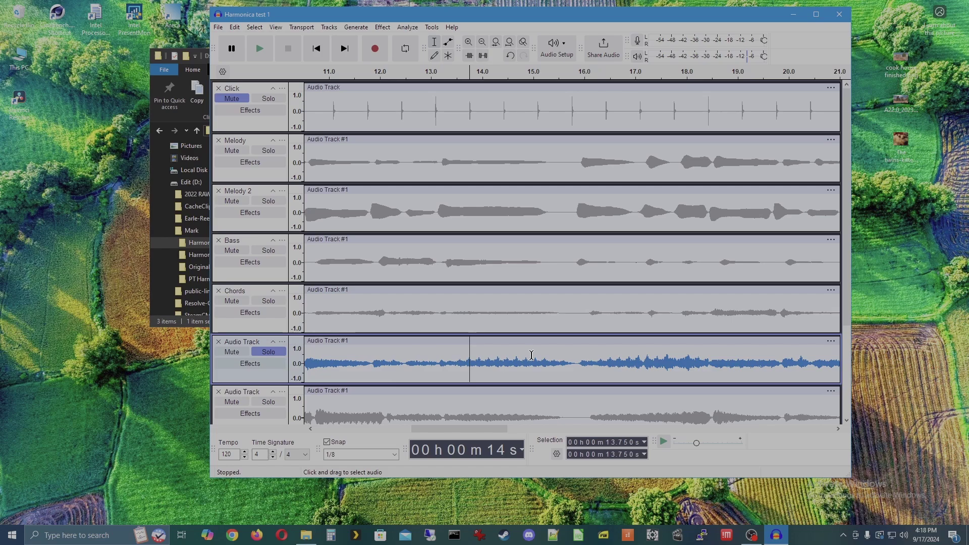
{"action": "key", "text": "Left"}
{"action": "key", "text": "Left"}
{"action": "key", "text": "Left"}
{"action": "key", "text": "Left"}
{"action": "key", "text": "Left"}
{"action": "key", "text": "Left"}
{"action": "key", "text": "Left"}
{"action": "key", "text": "Left"}
{"action": "key", "text": "Left"}
{"action": "key", "text": "Left"}
{"action": "key", "text": "Left"}
{"action": "key", "text": "Left"}
{"action": "key", "text": "Left"}
{"action": "key", "text": "Left"}
{"action": "key", "text": "Left"}
{"action": "key", "text": "Left"}
{"action": "key", "text": "Left"}
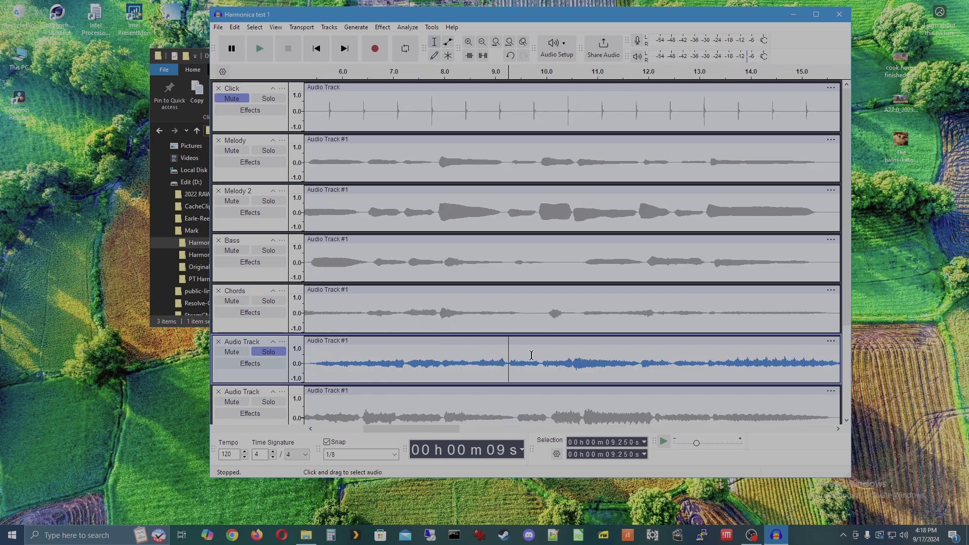
{"action": "key", "text": "Left"}
{"action": "key", "text": "Left"}
{"action": "key", "text": "Left"}
{"action": "key", "text": "Left"}
{"action": "key", "text": "Left"}
{"action": "key", "text": "Left"}
{"action": "key", "text": "Left"}
{"action": "key", "text": "Left"}
{"action": "key", "text": "Left"}
{"action": "key", "text": "Left"}
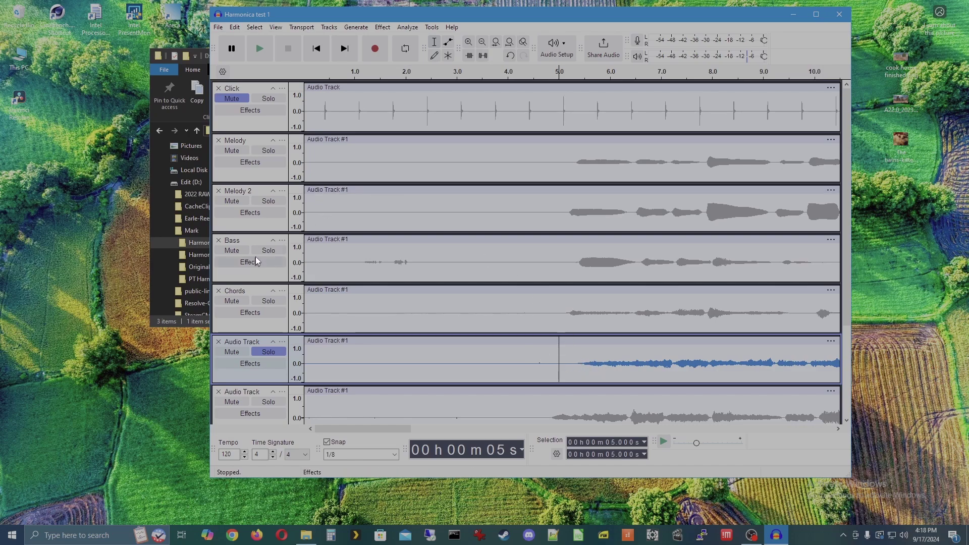
Solo the Melody and Melody 2 tracks together with the sixth track and listen to the three parts from 5.000 s
{"action": "left_click", "coordinate": [268, 250]}
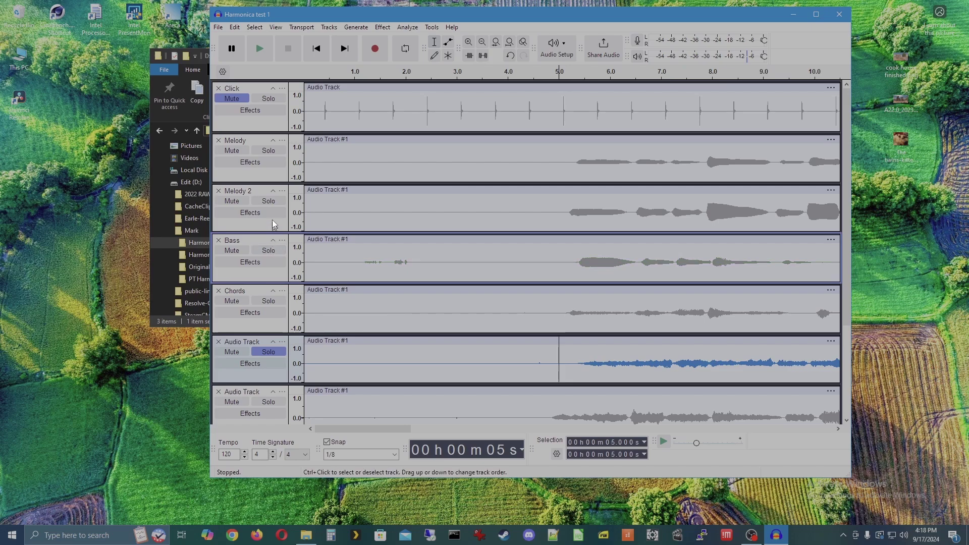
{"action": "left_click", "coordinate": [273, 201]}
{"action": "left_click", "coordinate": [274, 150]}
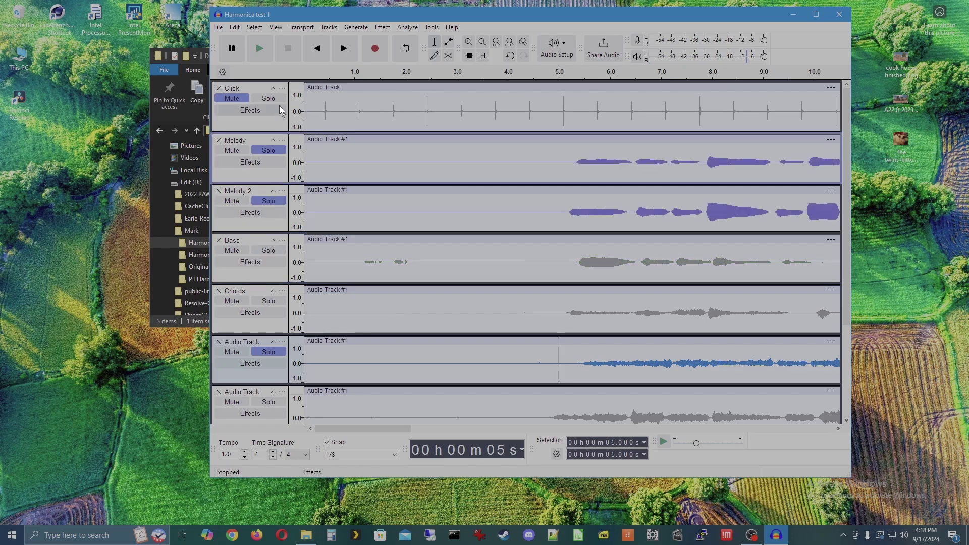
{"action": "left_click", "coordinate": [261, 49]}
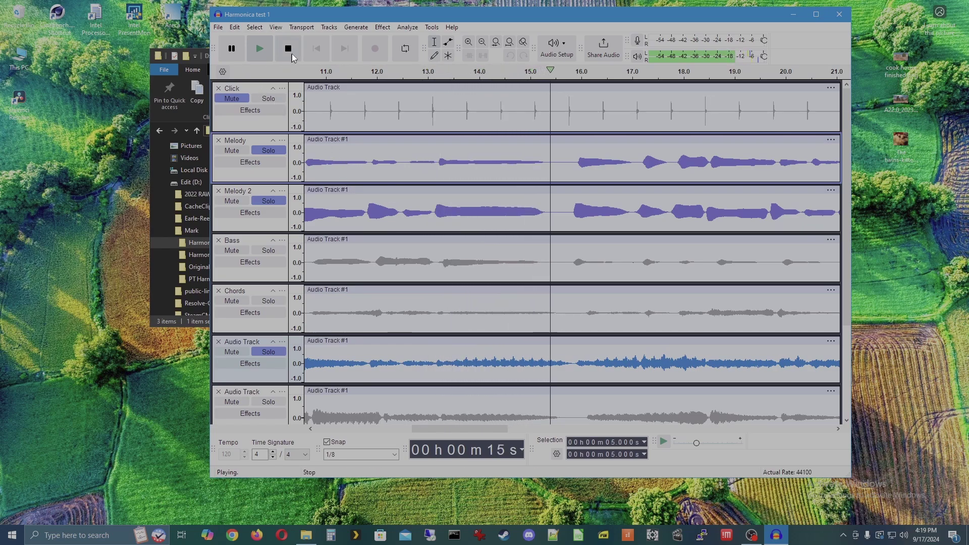
{"action": "left_click", "coordinate": [289, 49]}
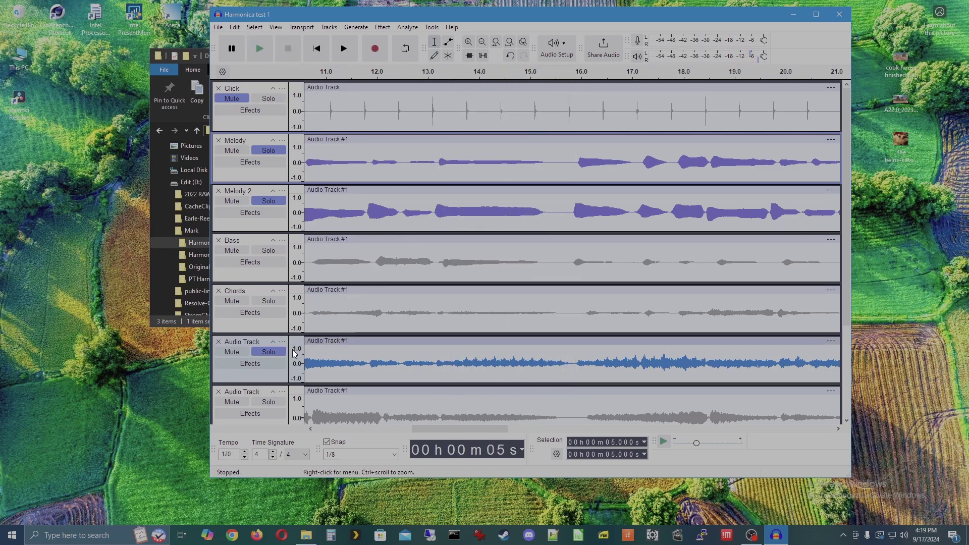
Rename the sixth audio track, directly below Chords, as Melody 3
{"action": "left_click", "coordinate": [241, 340]}
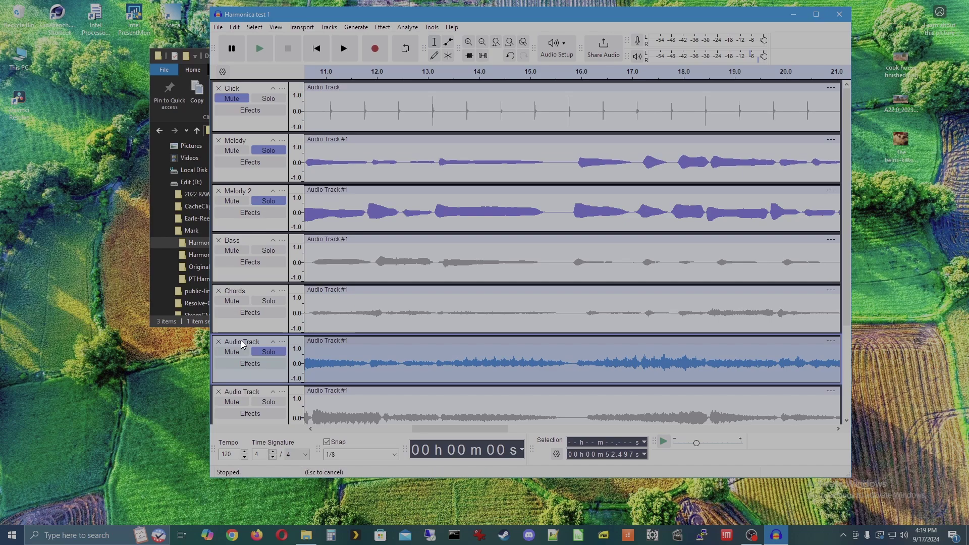
{"action": "left_click", "coordinate": [242, 343]}
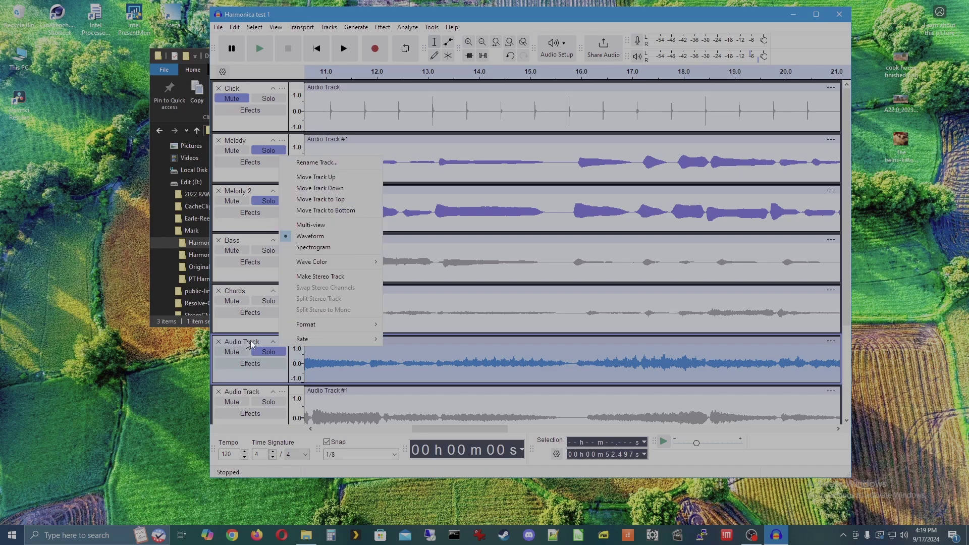
{"action": "left_click", "coordinate": [325, 162]}
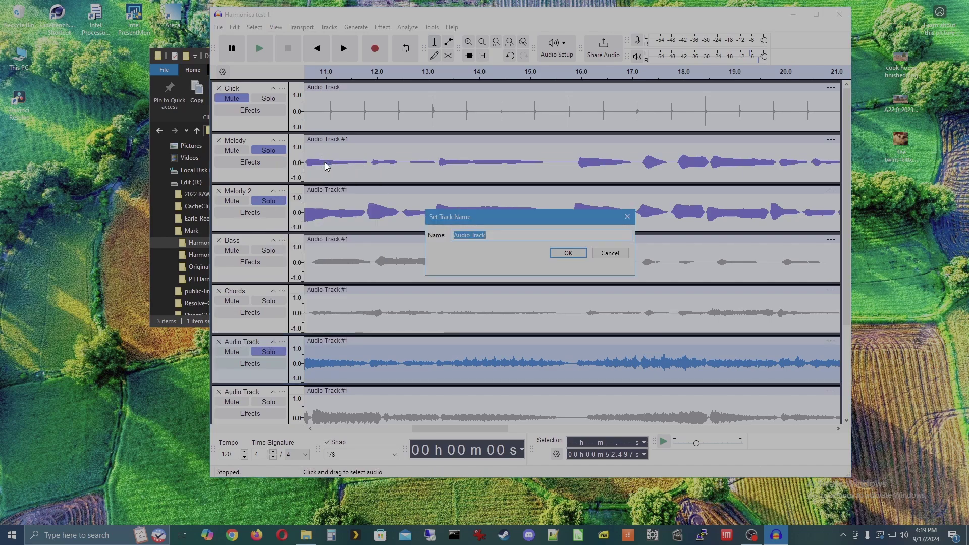
{"action": "type", "text": "Melody 3"}
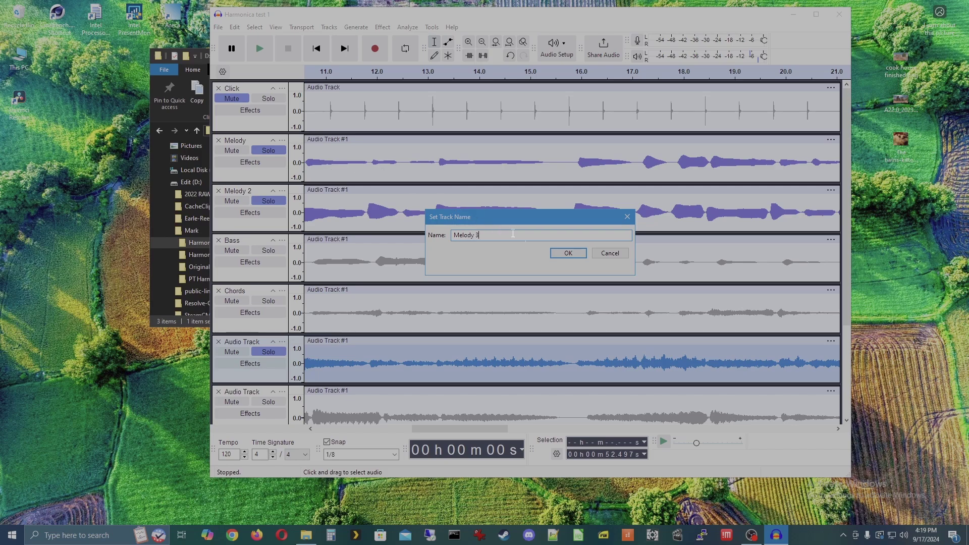
{"action": "left_click", "coordinate": [574, 253]}
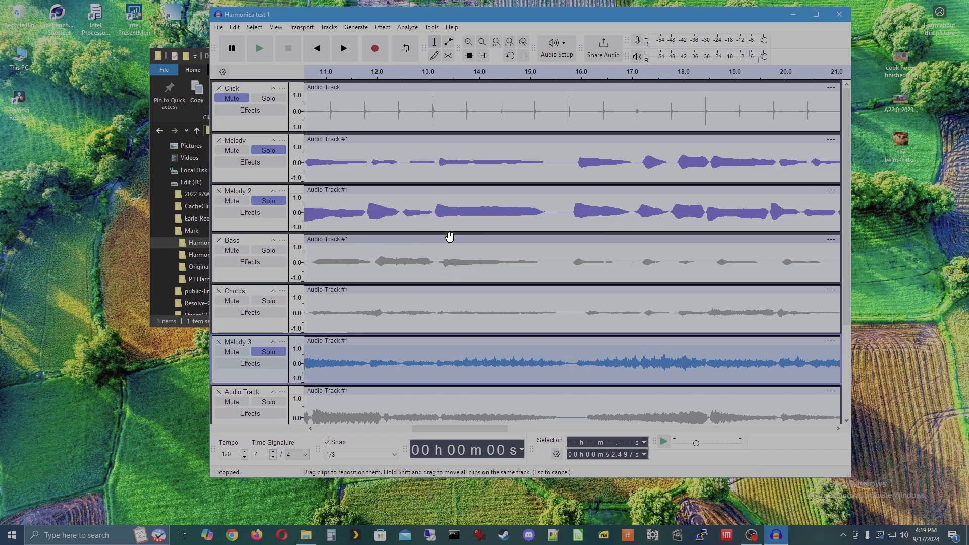
Take Melody 3 out of solo, solo the unnamed track below it and listen from 3.500 s
{"action": "scroll", "coordinate": [448, 234], "scroll_direction": "down", "scroll_amount": 3}
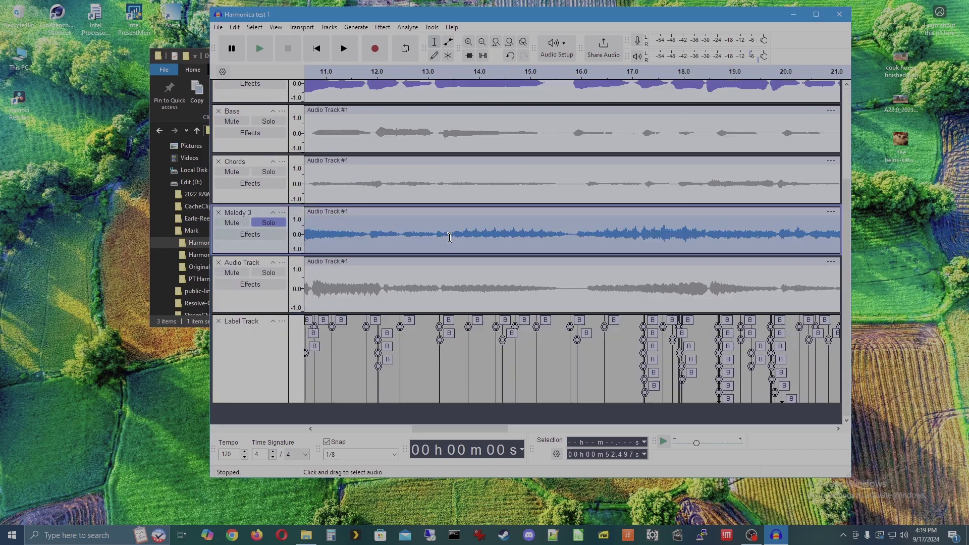
{"action": "left_click", "coordinate": [270, 223]}
{"action": "left_click", "coordinate": [268, 273]}
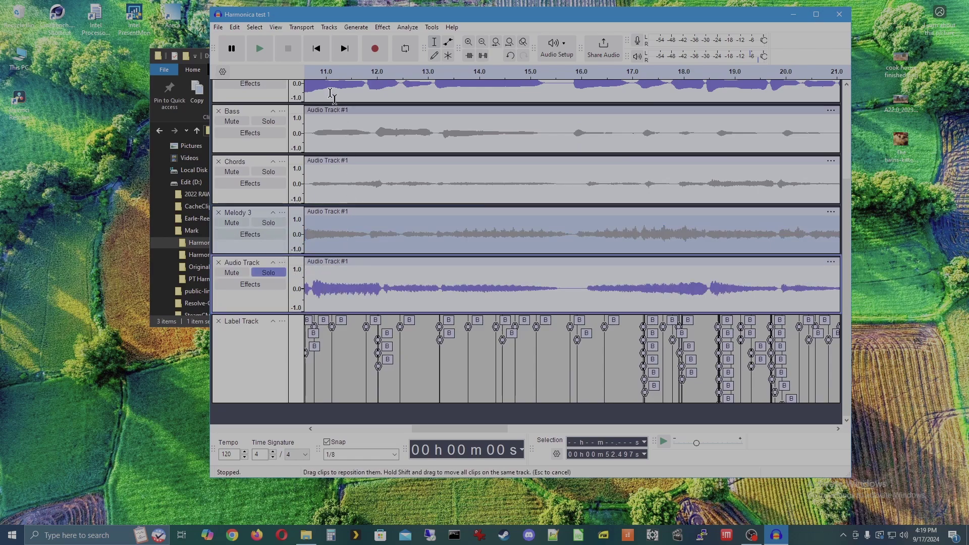
{"action": "key", "text": "Home"}
{"action": "left_click", "coordinate": [484, 286]}
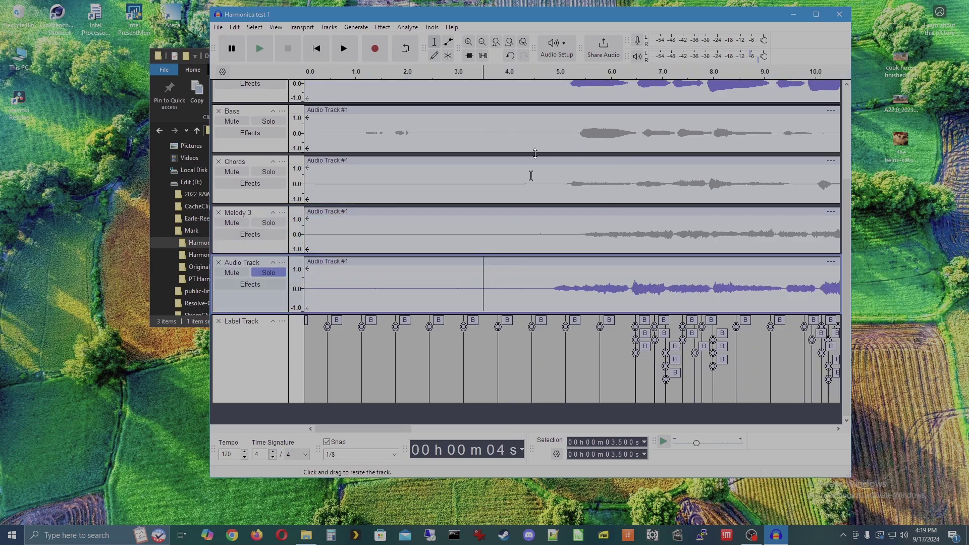
{"action": "key", "text": "space"}
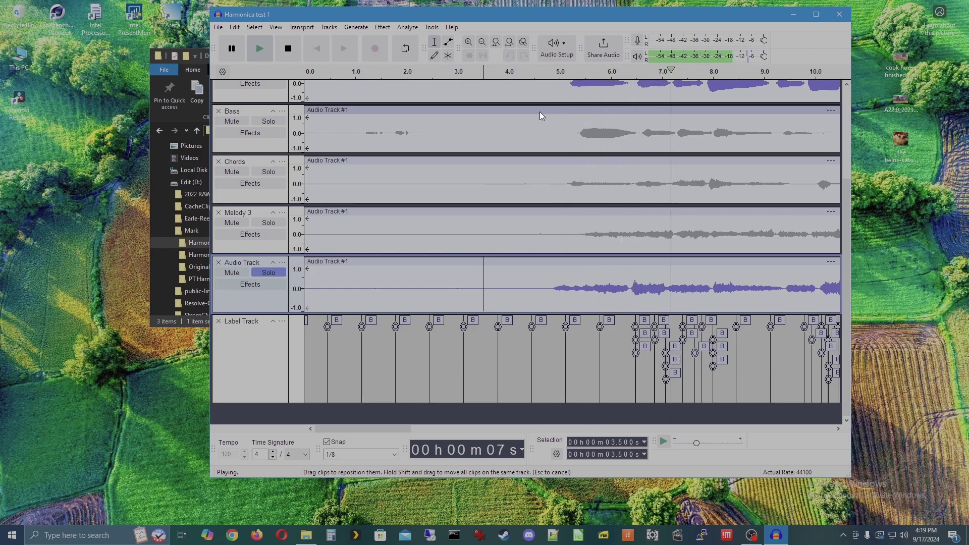
{"action": "key", "text": "space"}
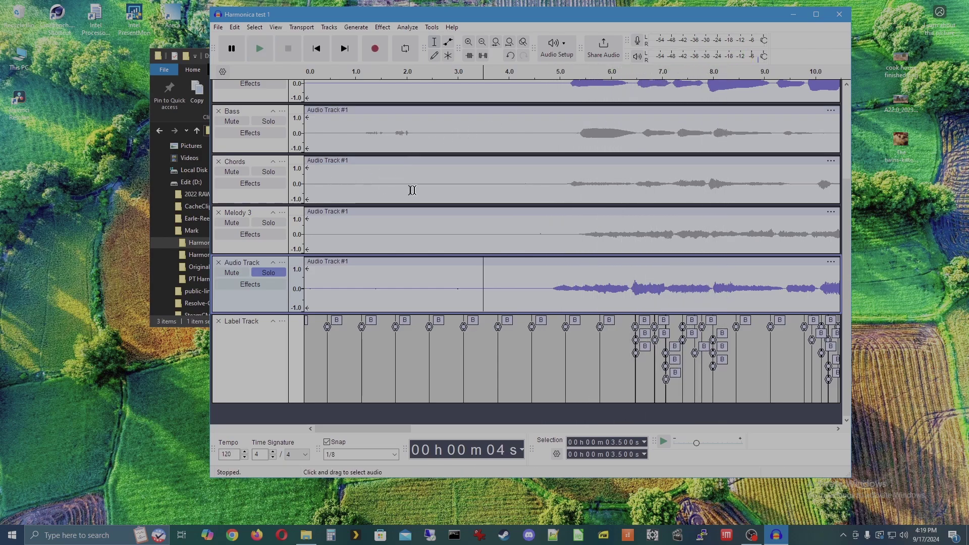
Take Melody and Melody 2 out of solo and listen to the last audio track alone from 3.500 s
{"action": "scroll", "coordinate": [413, 190], "scroll_direction": "up", "scroll_amount": 5}
{"action": "left_click", "coordinate": [274, 150]}
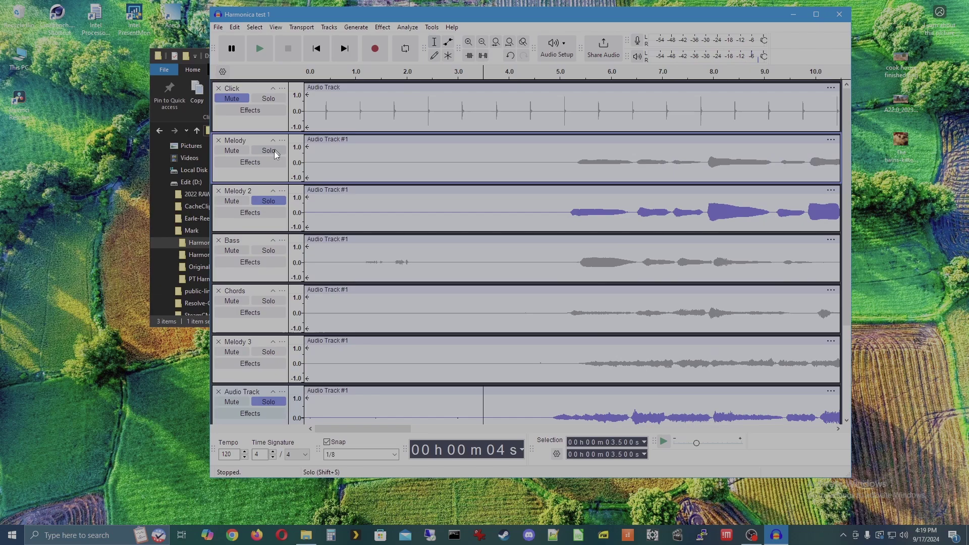
{"action": "left_click", "coordinate": [274, 201]}
{"action": "scroll", "coordinate": [434, 206], "scroll_direction": "down", "scroll_amount": 4}
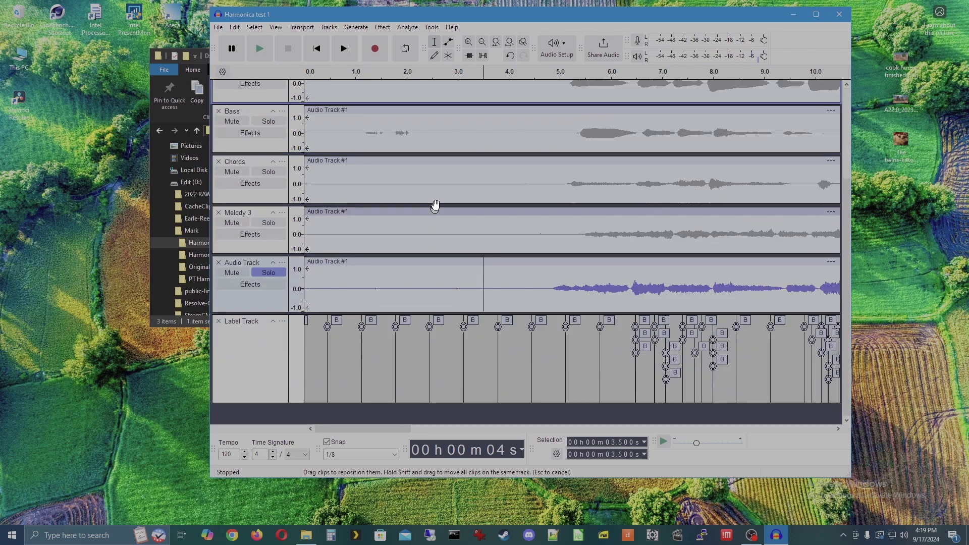
{"action": "key", "text": "space"}
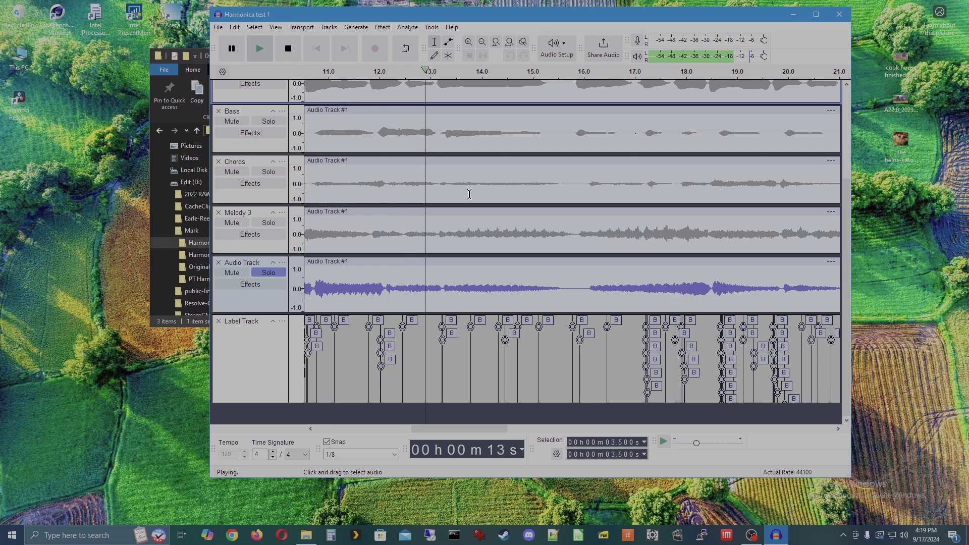
{"action": "key", "text": "space"}
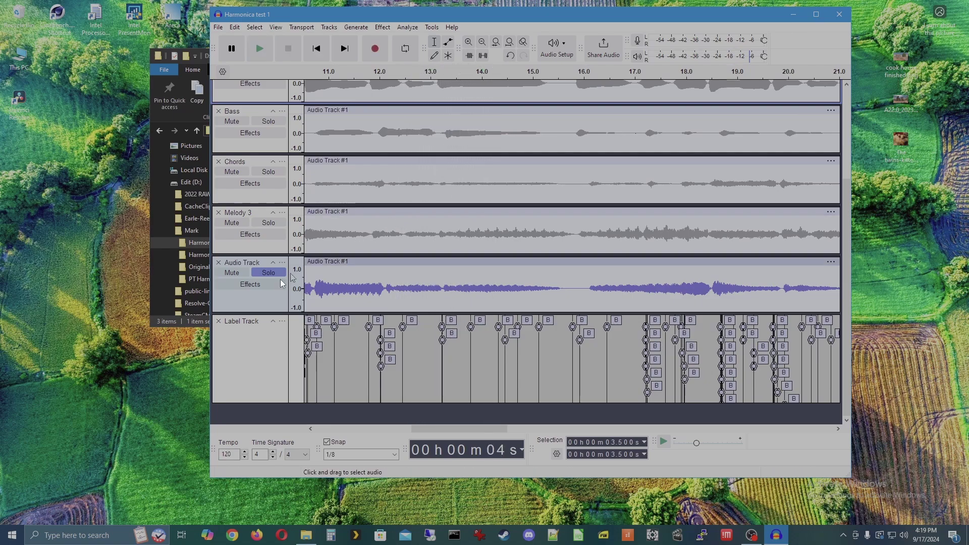
Rename the last audio track, directly below Melody 3, as Harmony
{"action": "left_click", "coordinate": [234, 263]}
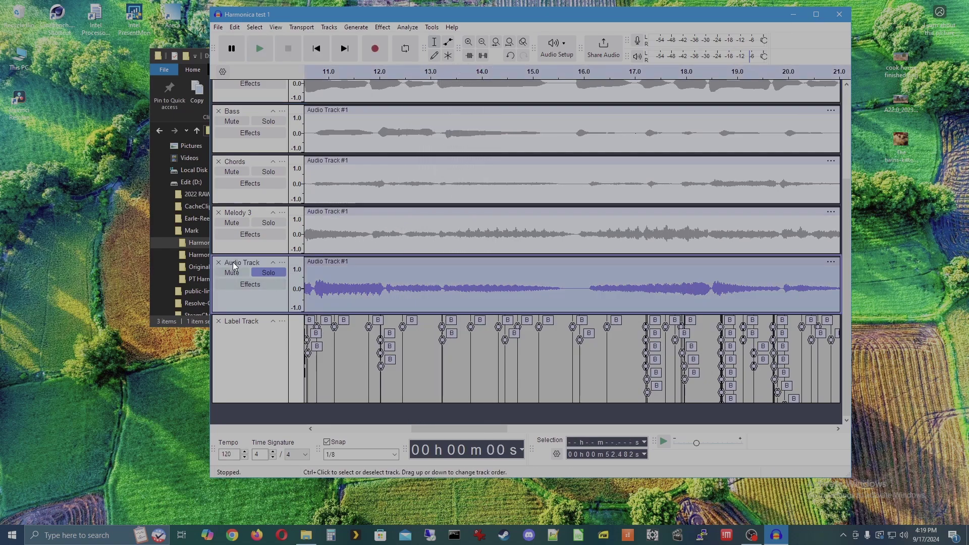
{"action": "left_click", "coordinate": [233, 264]}
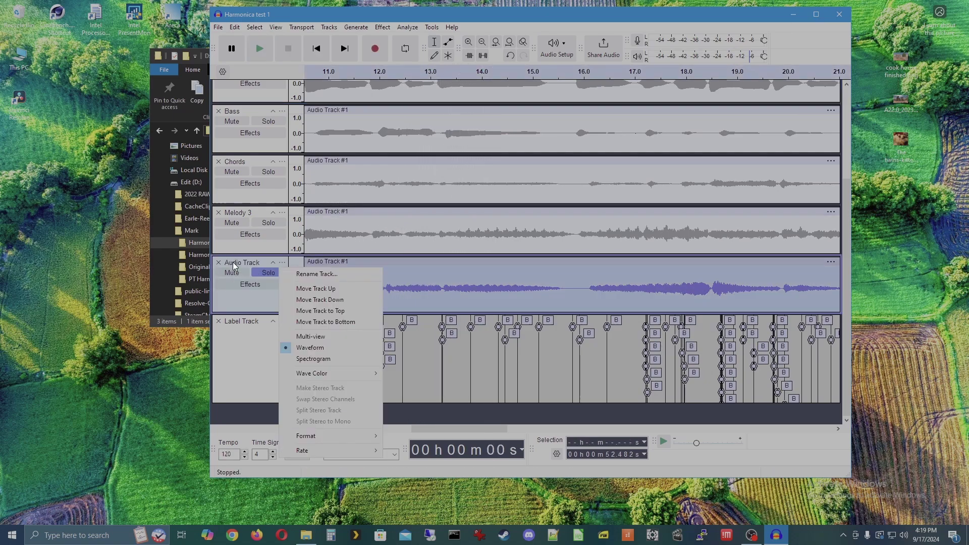
{"action": "left_click", "coordinate": [349, 275]}
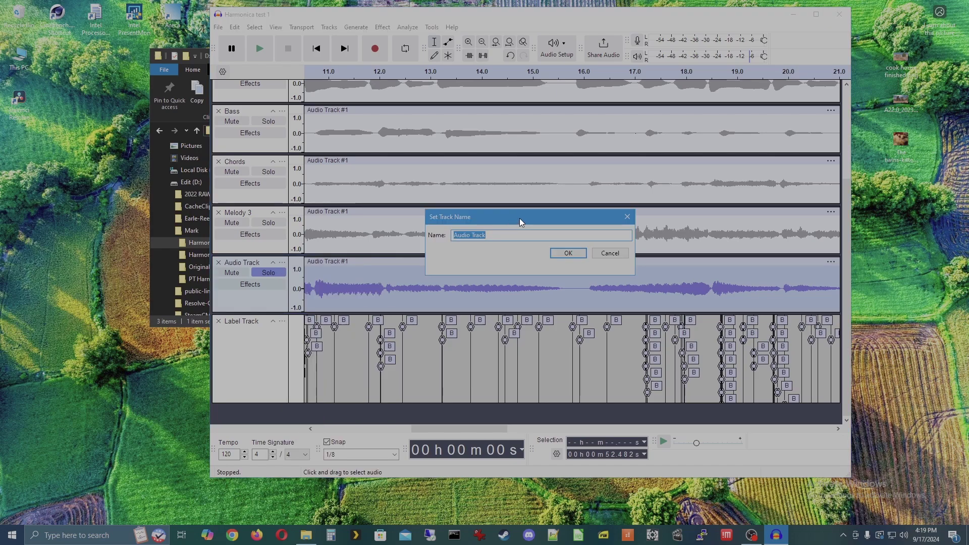
{"action": "type", "text": "Harmony"}
{"action": "left_click", "coordinate": [568, 253]}
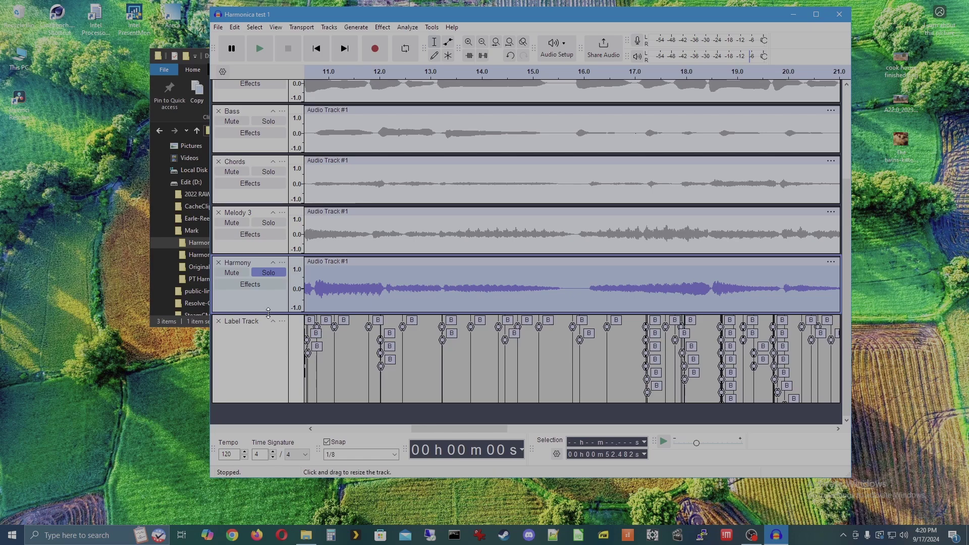
Increase the Harmony track's height until its gain and pan sliders show, and look over the named tracks
{"action": "left_click_drag", "start_coordinate": [268, 312], "coordinate": [269, 331]}
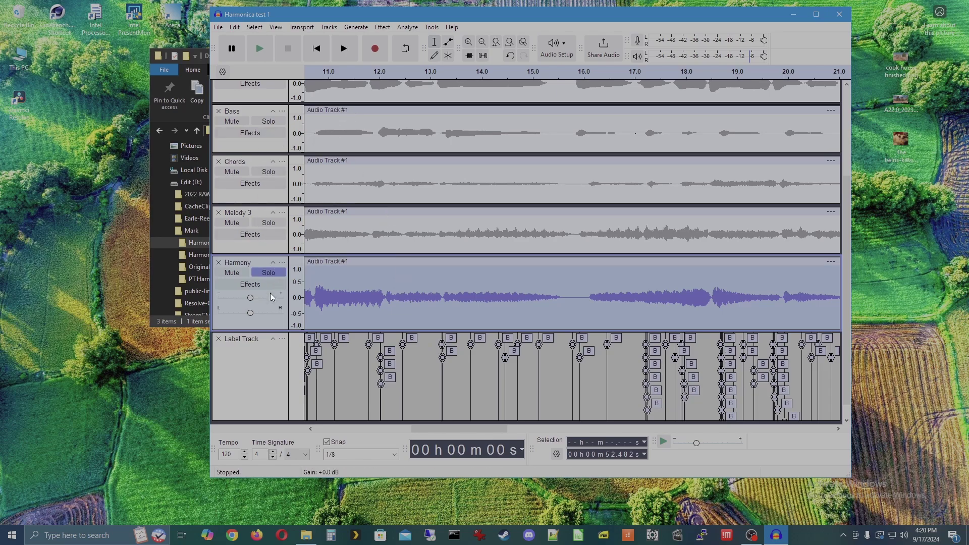
{"action": "scroll", "coordinate": [389, 294], "scroll_direction": "up", "scroll_amount": 5}
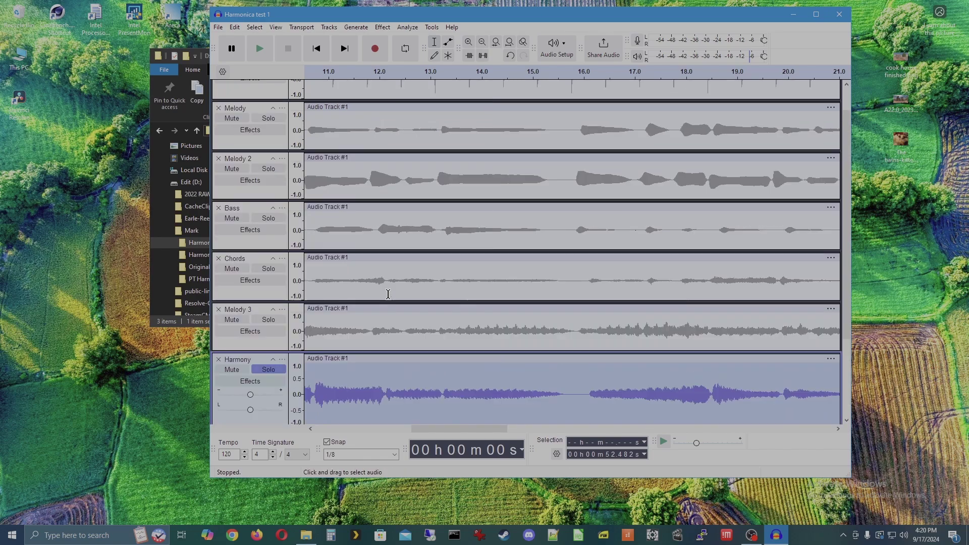
{"action": "scroll", "coordinate": [388, 294], "scroll_direction": "down", "scroll_amount": 5}
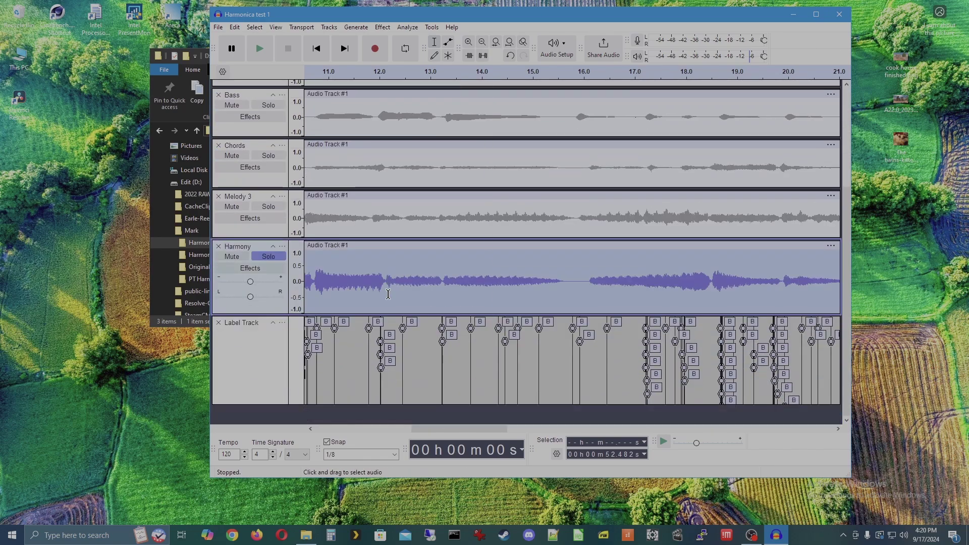
{"action": "scroll", "coordinate": [360, 177], "scroll_direction": "up", "scroll_amount": 5}
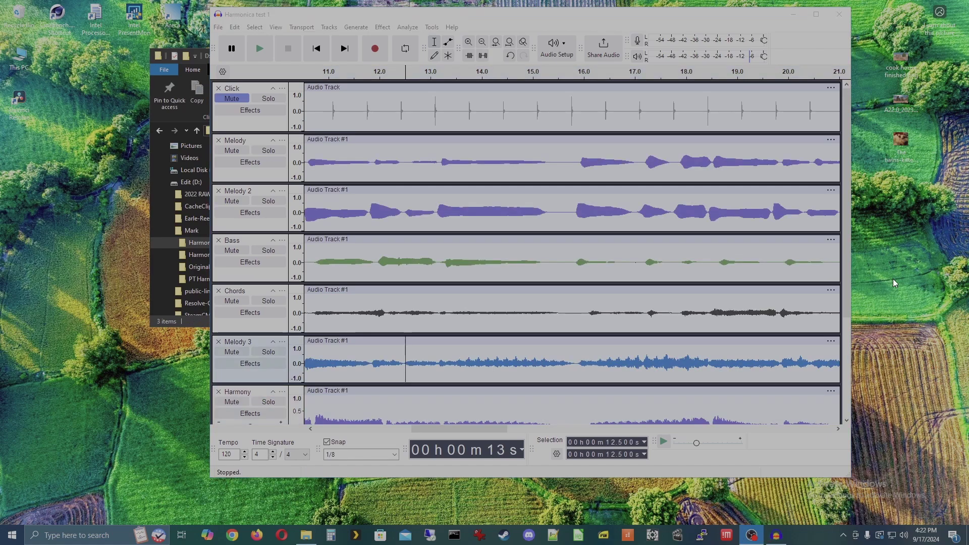
{"action": "left_click", "coordinate": [381, 33]}
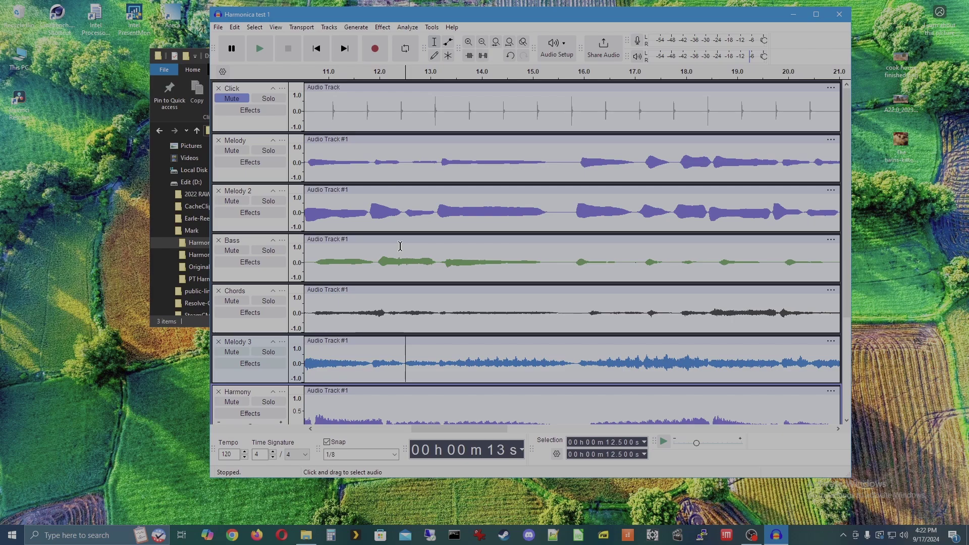
{"action": "scroll", "coordinate": [550, 257], "scroll_direction": "down", "scroll_amount": 2}
{"action": "scroll", "coordinate": [550, 256], "scroll_direction": "down", "scroll_amount": 1}
{"action": "scroll", "coordinate": [550, 257], "scroll_direction": "up", "scroll_amount": 3}
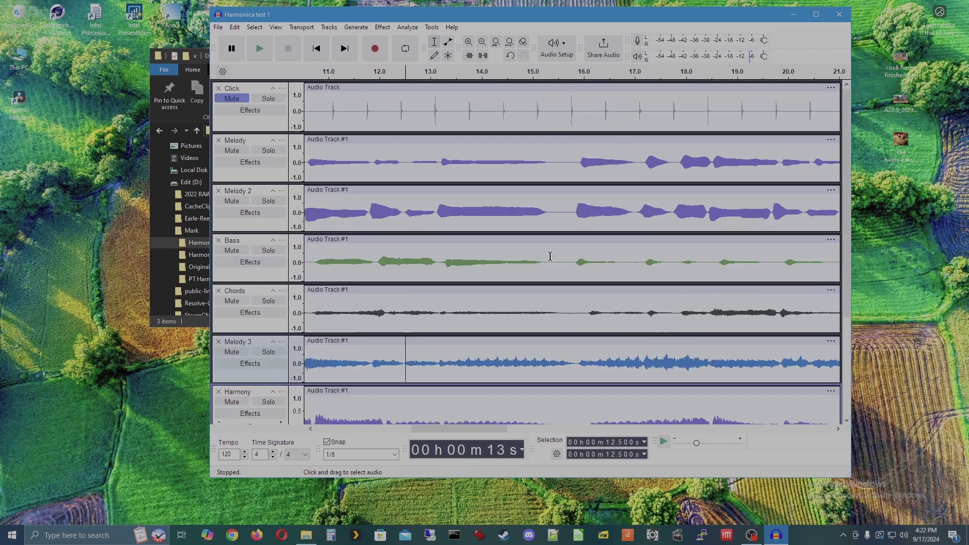
Pan the Melody, Melody 2, Bass and Chords tracks to the center in the mixer and close it
{"action": "left_click", "coordinate": [235, 27]}
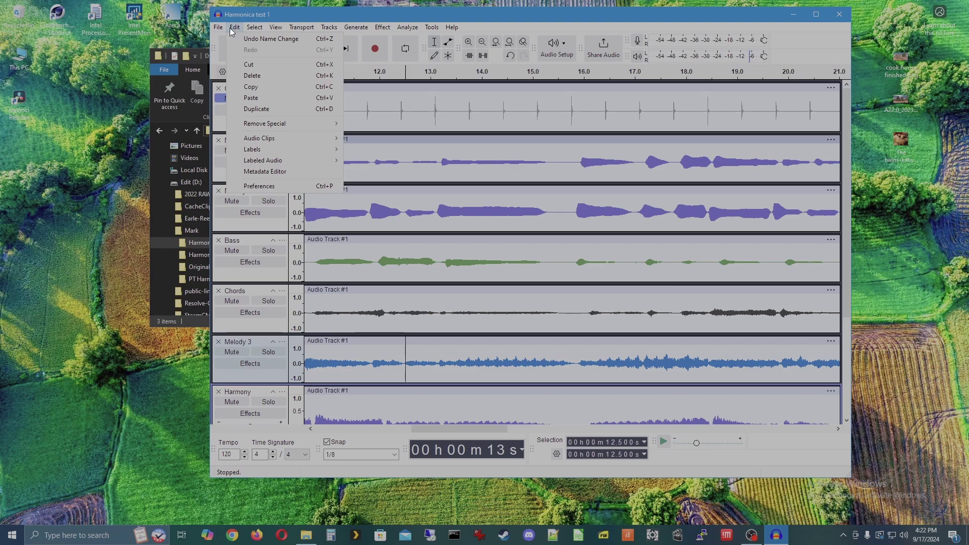
{"action": "mouse_move", "coordinate": [259, 29]}
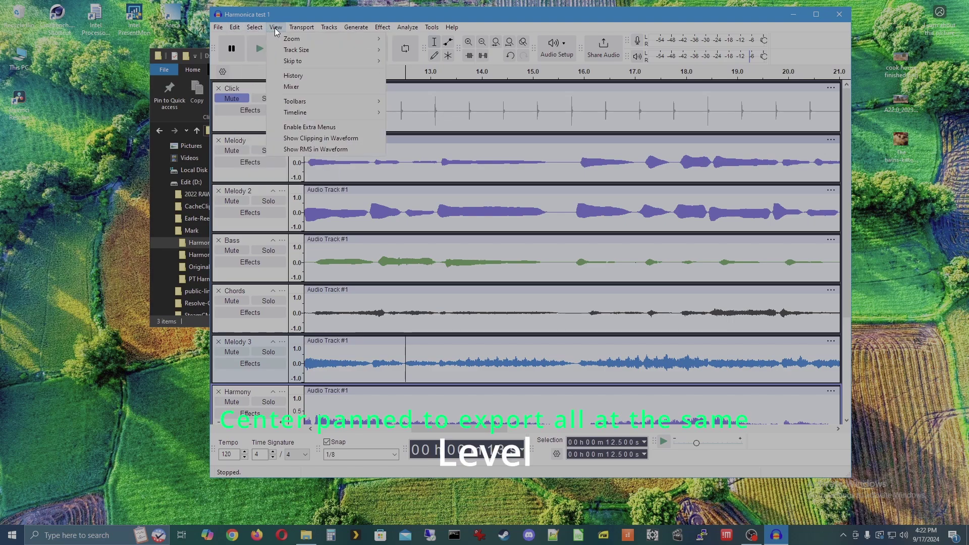
{"action": "left_click", "coordinate": [291, 86]}
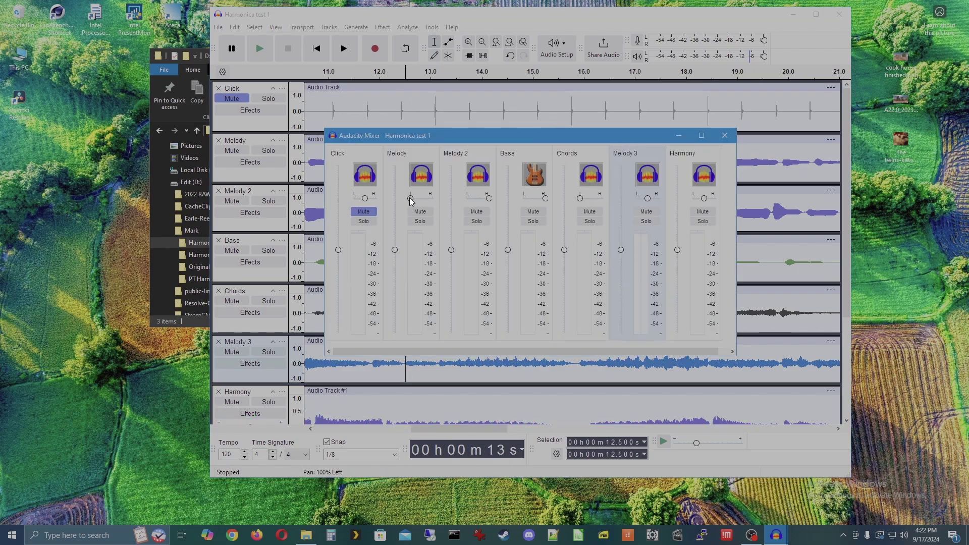
{"action": "left_click_drag", "start_coordinate": [410, 198], "coordinate": [420, 199]}
{"action": "left_click_drag", "start_coordinate": [421, 201], "coordinate": [421, 200]}
{"action": "left_click_drag", "start_coordinate": [488, 199], "coordinate": [477, 200]}
{"action": "left_click_drag", "start_coordinate": [546, 199], "coordinate": [535, 201]}
{"action": "left_click_drag", "start_coordinate": [580, 199], "coordinate": [591, 198]}
{"action": "left_click", "coordinate": [725, 135]}
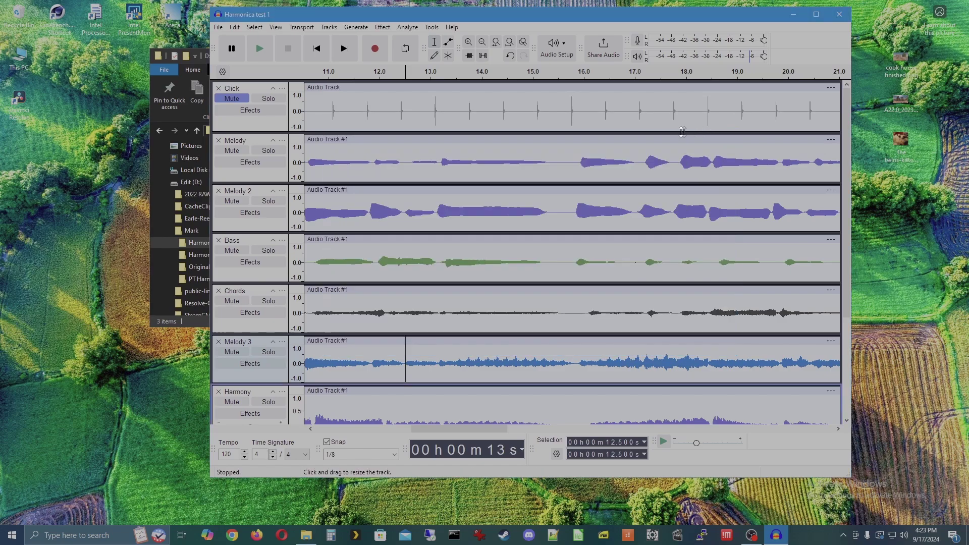
Listen briefly to the center-panned mix from 12.500 s
{"action": "left_click", "coordinate": [406, 117]}
{"action": "key", "text": "space"}
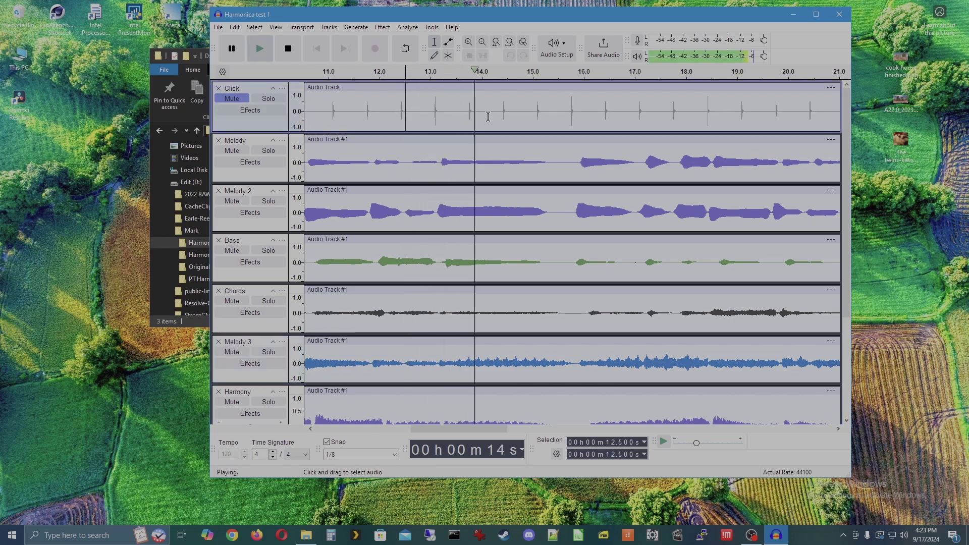
{"action": "key", "text": "space"}
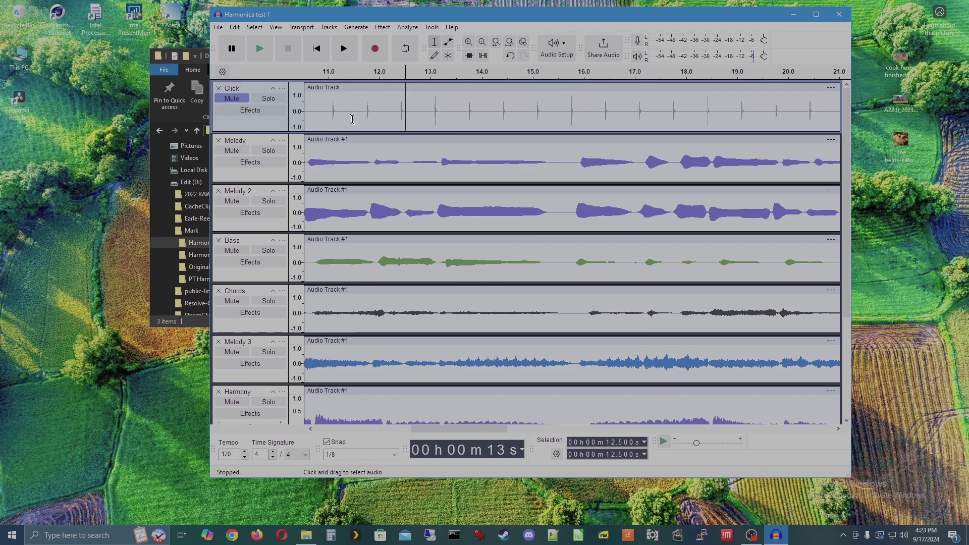
Unmute the Click track and check that none of the other tracks is muted or soloed
{"action": "left_click", "coordinate": [232, 98]}
{"action": "scroll", "coordinate": [342, 190], "scroll_direction": "down", "scroll_amount": 5}
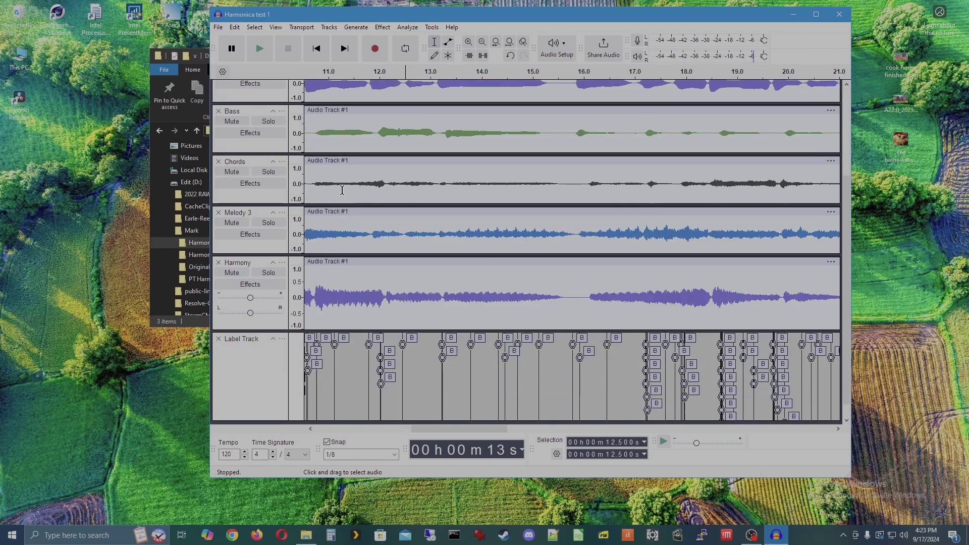
{"action": "scroll", "coordinate": [342, 190], "scroll_direction": "up", "scroll_amount": 5}
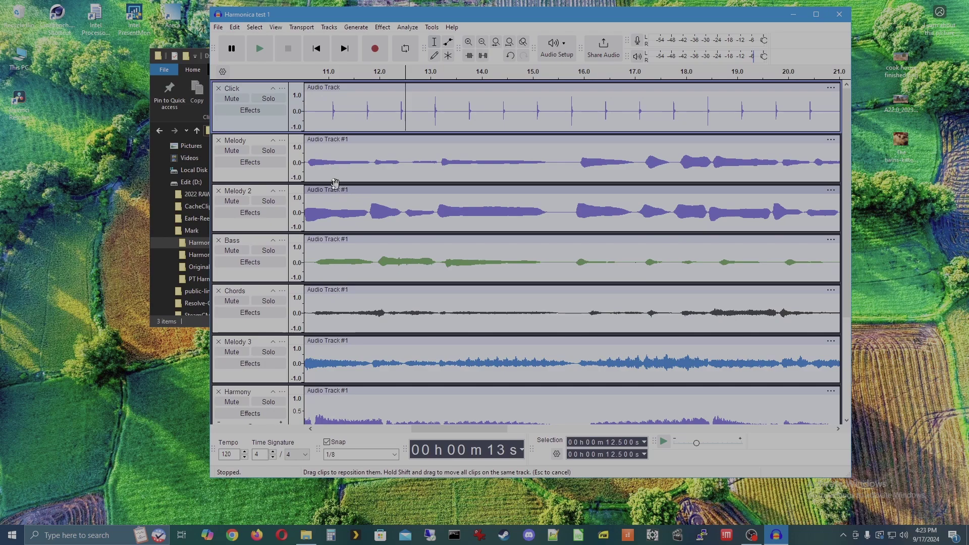
Start an audio export to the computer and browse to the Harmonica Test 1 folder on the Edit (D:) drive
{"action": "left_click", "coordinate": [218, 28]}
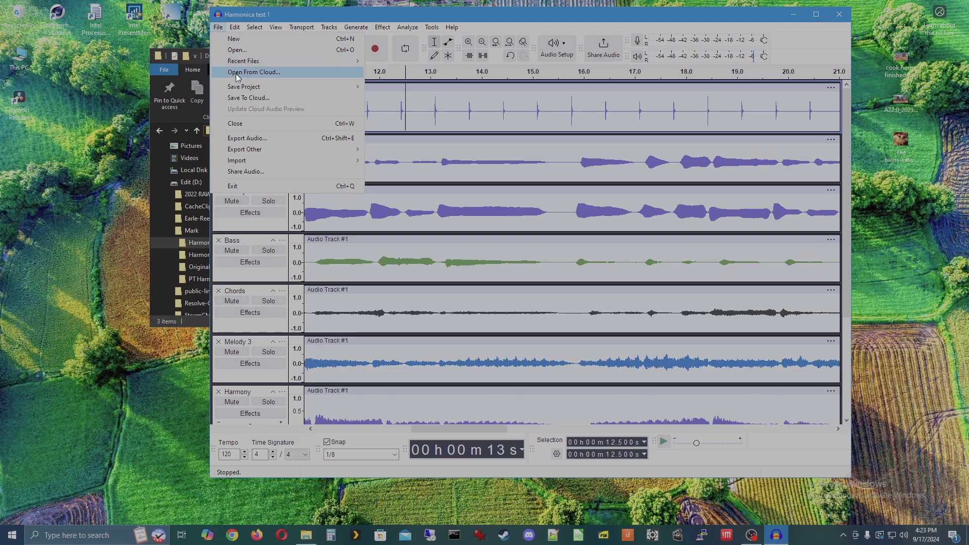
{"action": "left_click", "coordinate": [240, 139]}
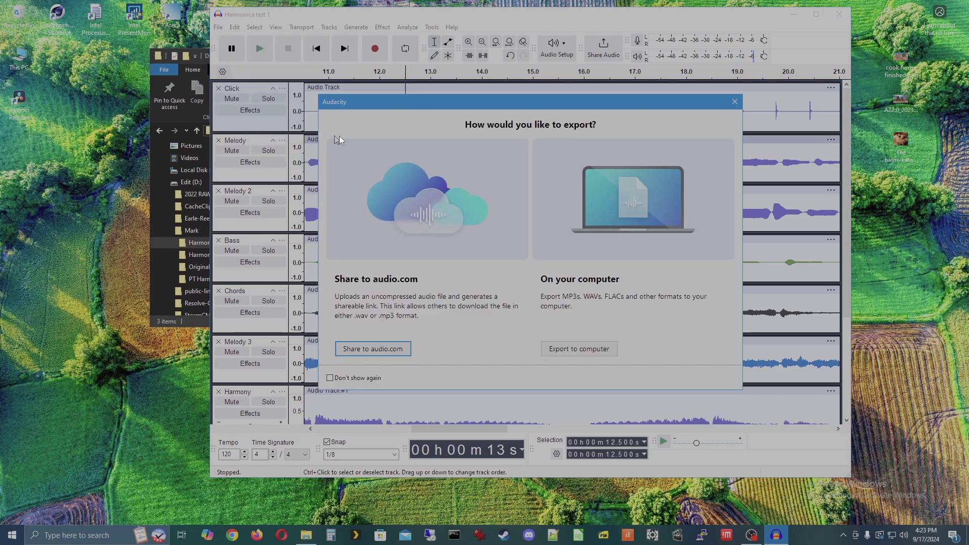
{"action": "left_click", "coordinate": [577, 349]}
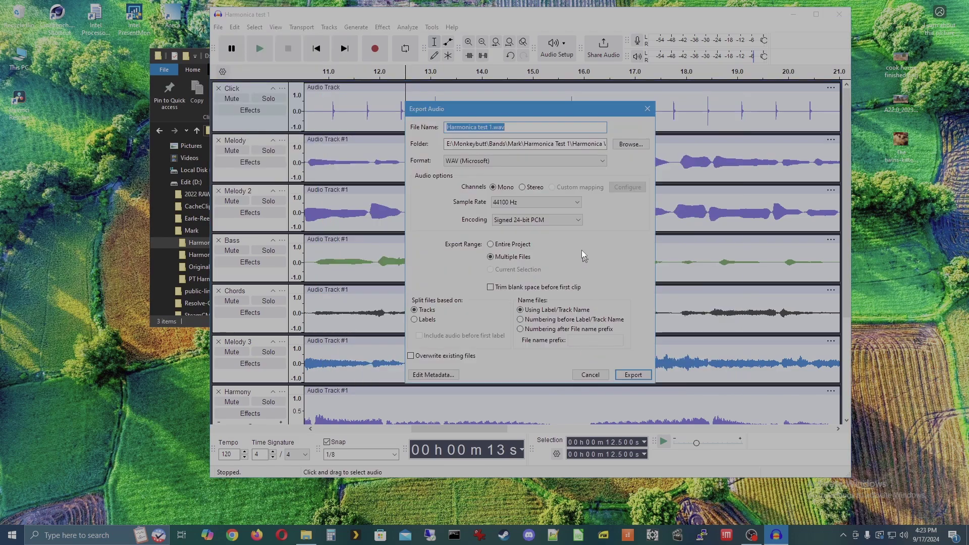
{"action": "left_click", "coordinate": [631, 144]}
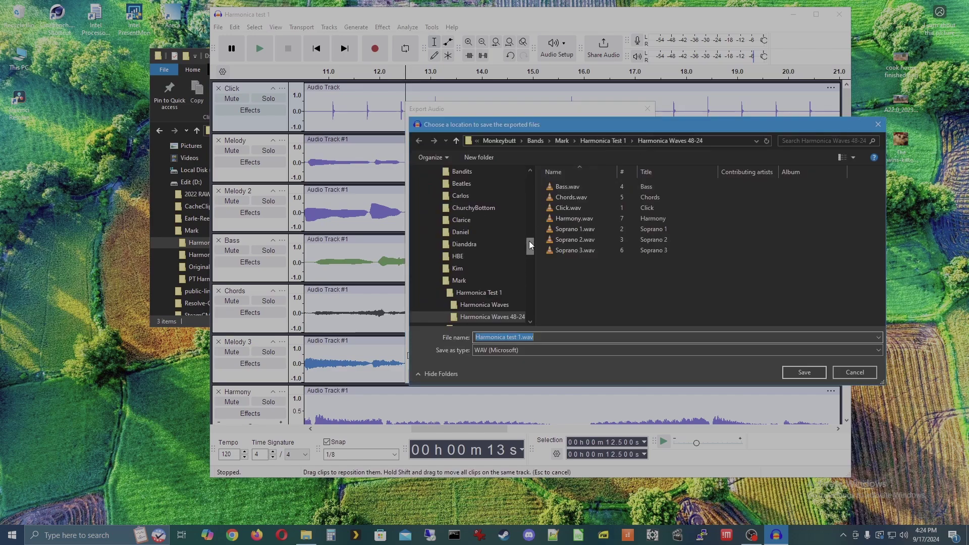
{"action": "left_click_drag", "start_coordinate": [530, 237], "coordinate": [535, 205]}
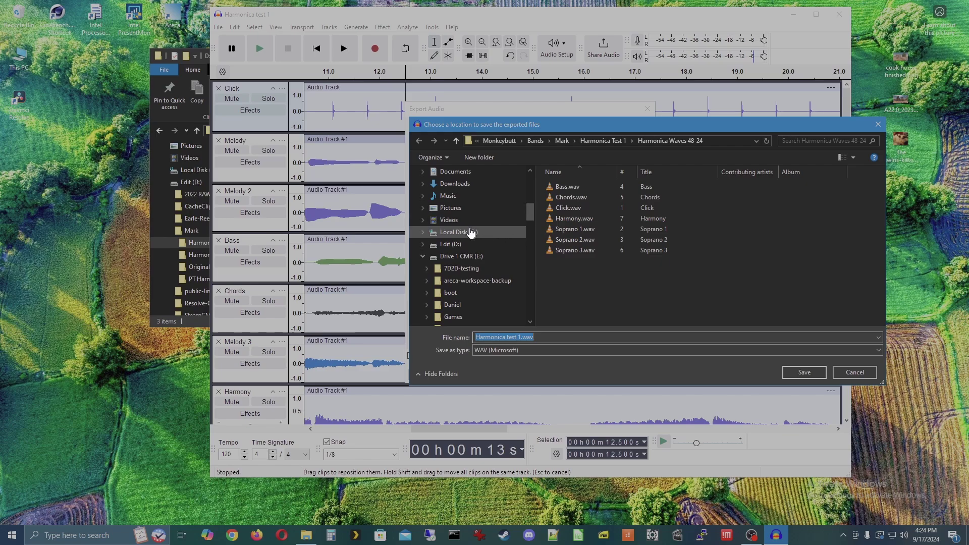
{"action": "left_click", "coordinate": [451, 245]}
{"action": "double_click", "coordinate": [567, 219]}
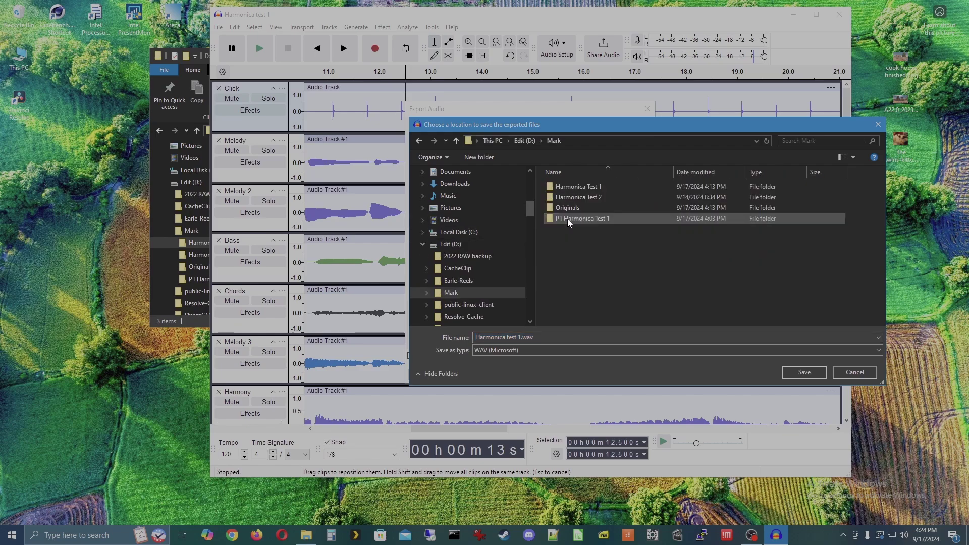
{"action": "left_click", "coordinate": [582, 188]}
{"action": "double_click", "coordinate": [582, 188]}
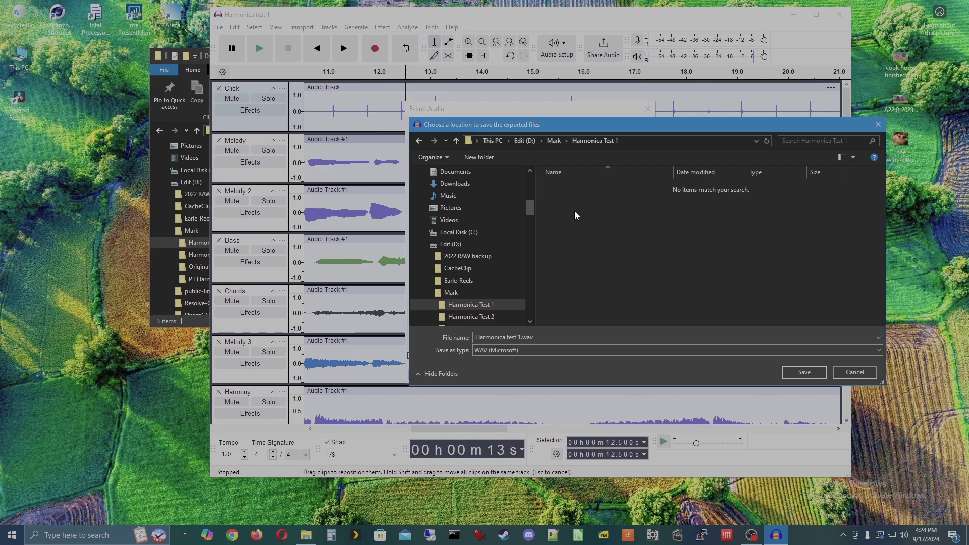
Create a folder named Harmonic Waves inside Harmonica Test 1 and choose it as the export location
{"action": "left_click", "coordinate": [479, 158]}
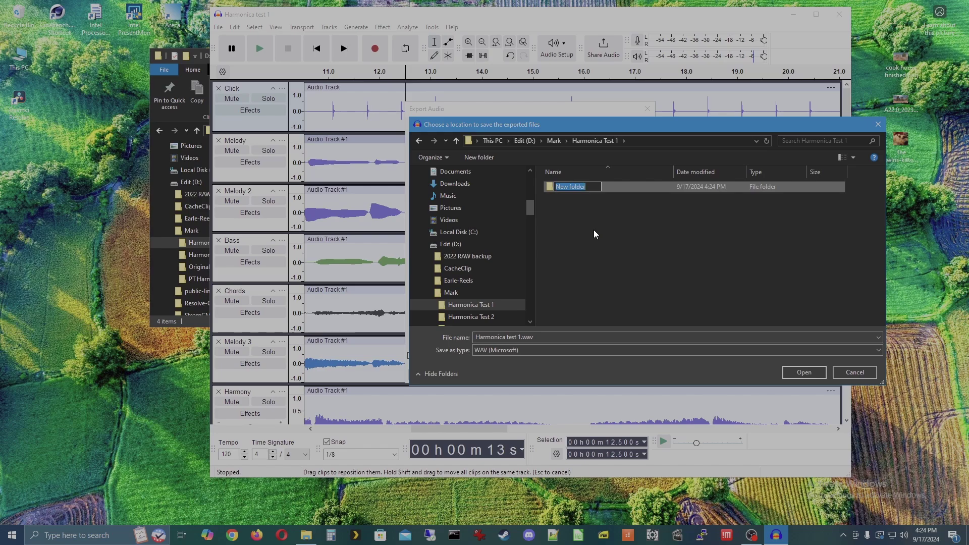
{"action": "type", "text": "Harmonic Waves"}
{"action": "key", "text": "Return"}
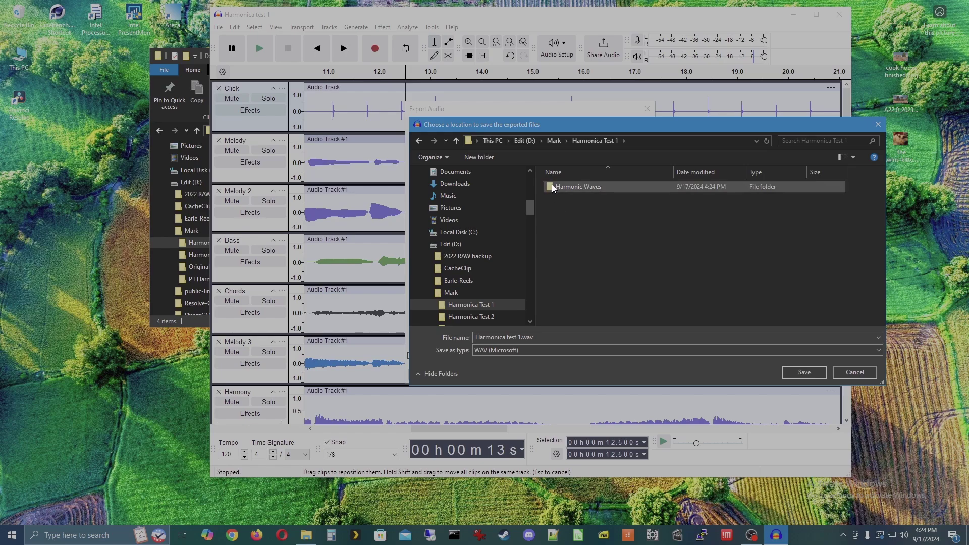
{"action": "double_click", "coordinate": [551, 184]}
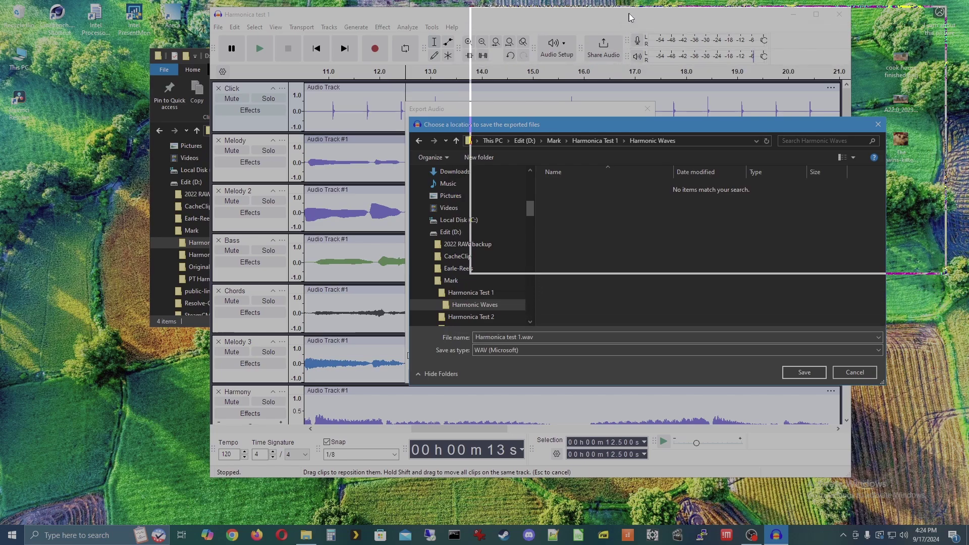
{"action": "left_click_drag", "start_coordinate": [646, 14], "coordinate": [644, 15]}
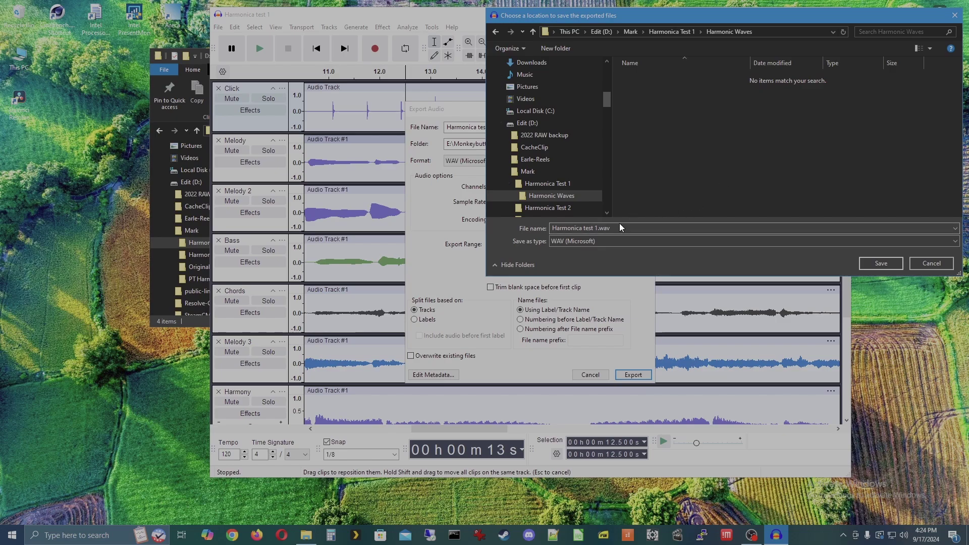
{"action": "left_click", "coordinate": [891, 262]}
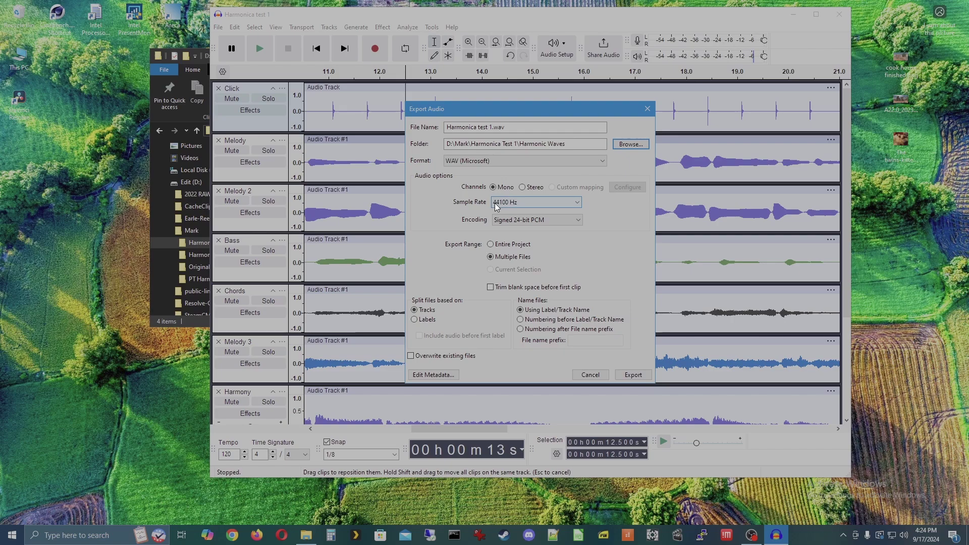
Set the sample rate to 96000 Hz and export the tracks as multiple mono 24-bit WAV files
{"action": "left_click", "coordinate": [578, 203]}
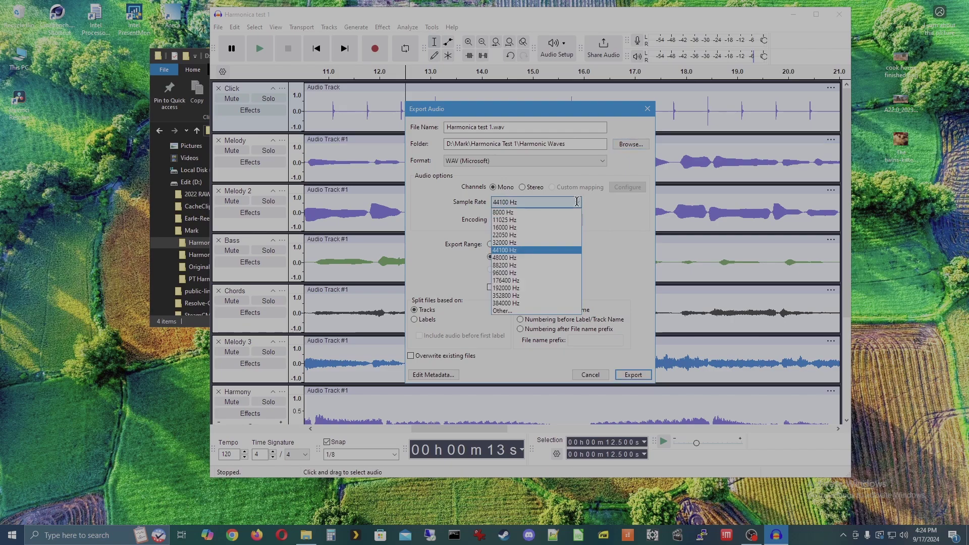
{"action": "left_click", "coordinate": [532, 273]}
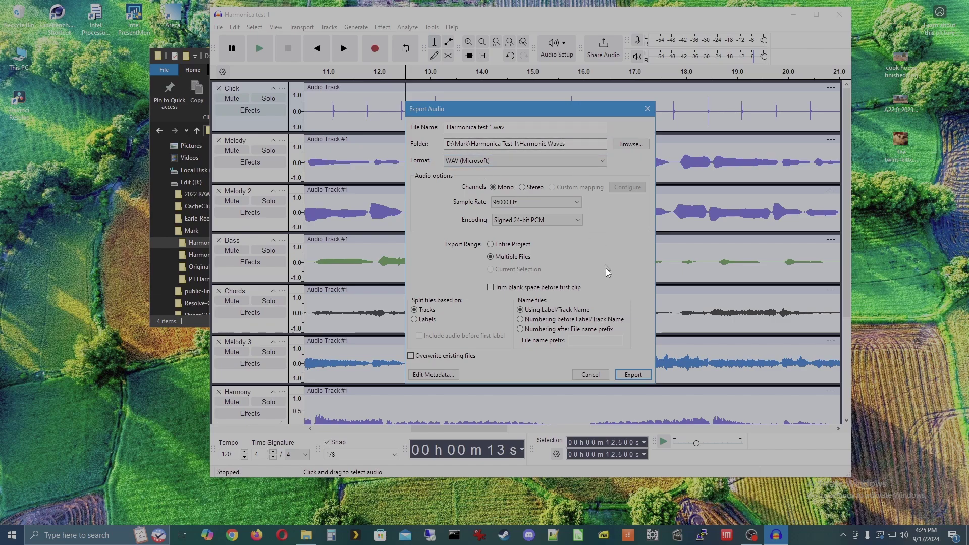
{"action": "left_click", "coordinate": [638, 375]}
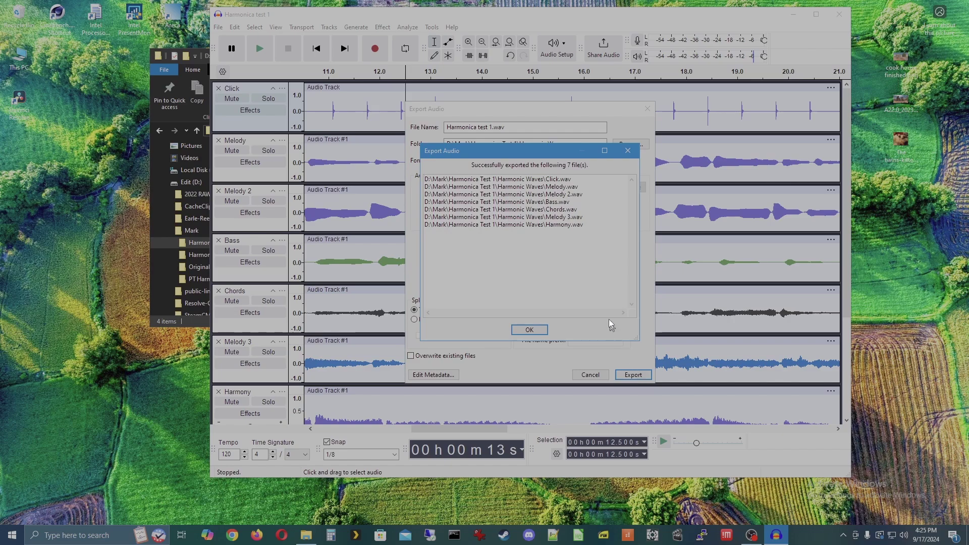
{"action": "left_click", "coordinate": [530, 330]}
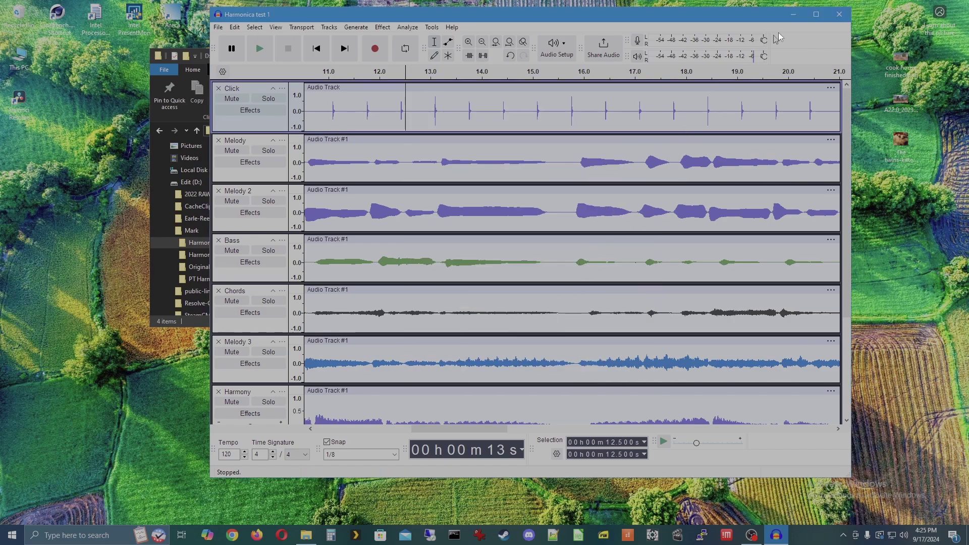
Close the project with its changes saved and open the Harmonic Waves folder in File Explorer
{"action": "left_click", "coordinate": [840, 14]}
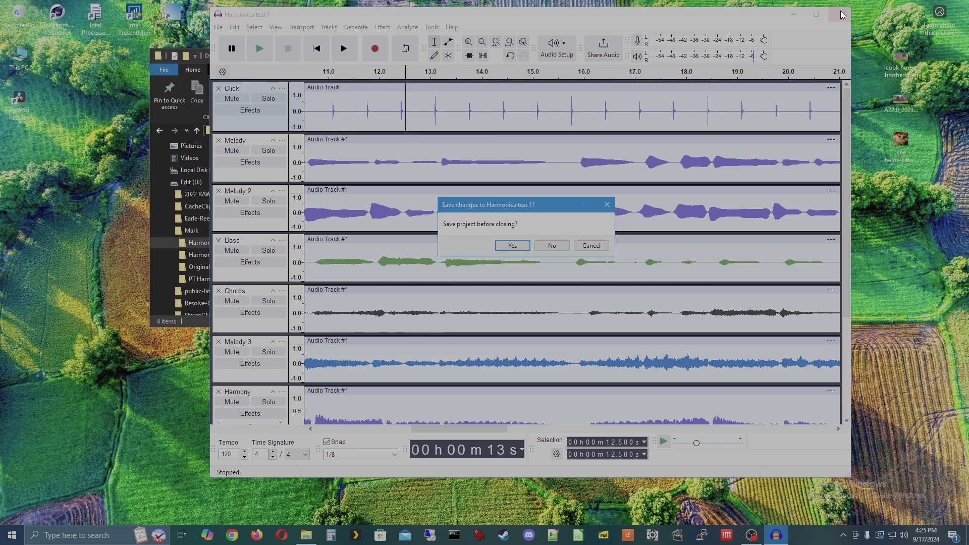
{"action": "left_click", "coordinate": [512, 246]}
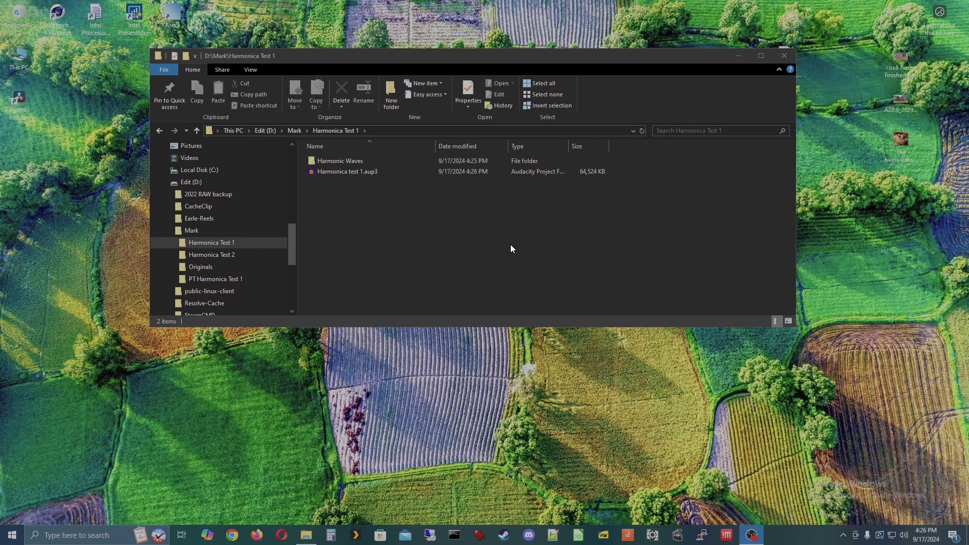
{"action": "left_click", "coordinate": [353, 160]}
{"action": "double_click", "coordinate": [353, 161]}
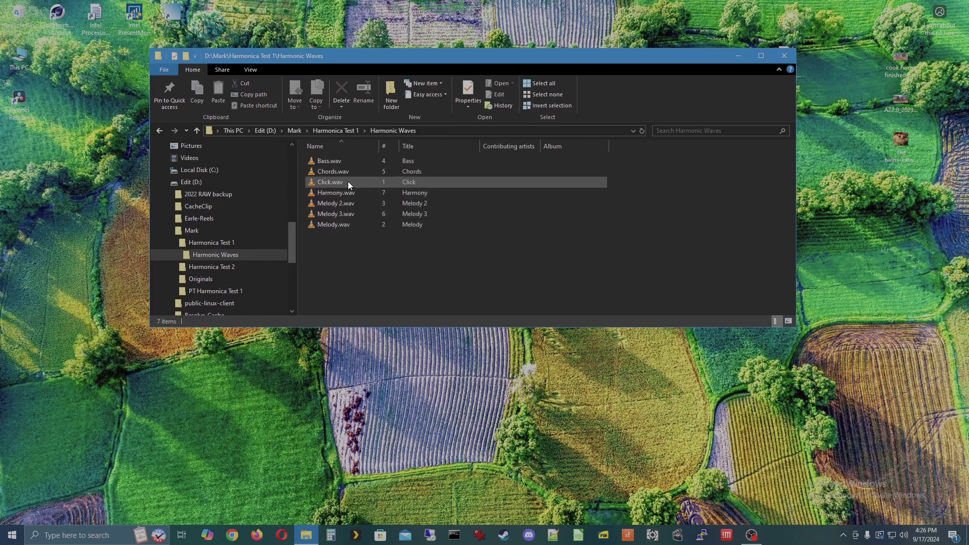
Play the exported Chords.wav in VLC, skipping ahead in the clip and raising the volume
{"action": "left_click", "coordinate": [332, 174]}
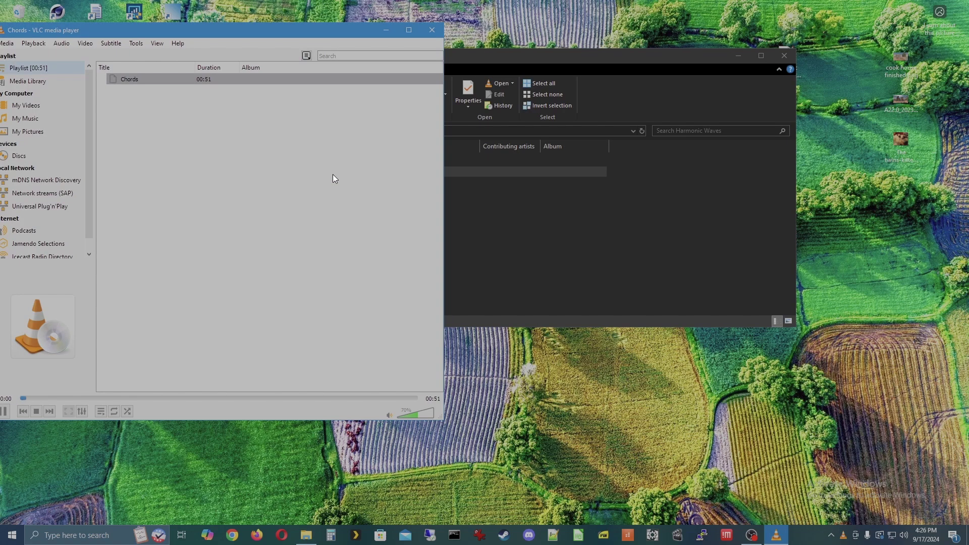
{"action": "left_click", "coordinate": [110, 398]}
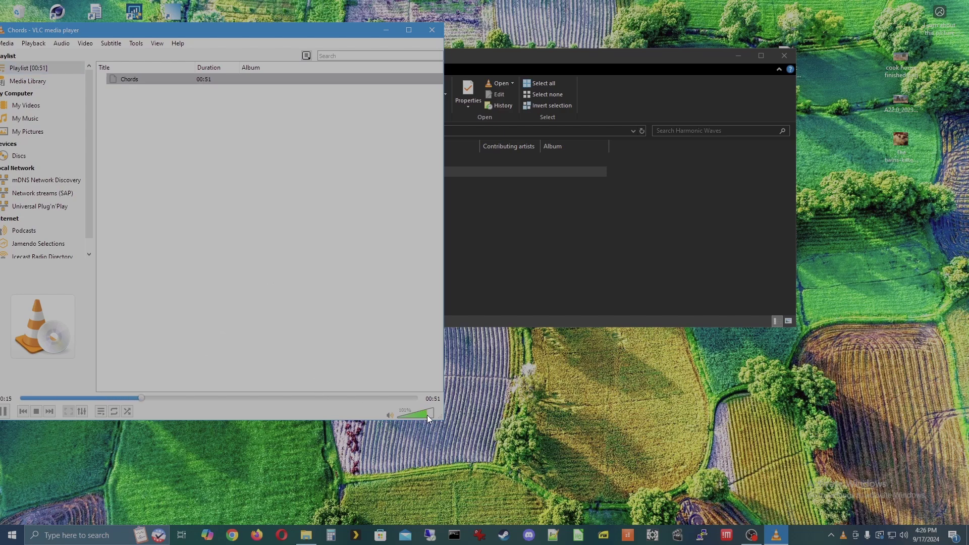
{"action": "left_click_drag", "start_coordinate": [432, 416], "coordinate": [428, 416]}
Check the codec information of Chords.wav for its channels and sample rate, and close VLC
{"action": "left_click", "coordinate": [137, 45]}
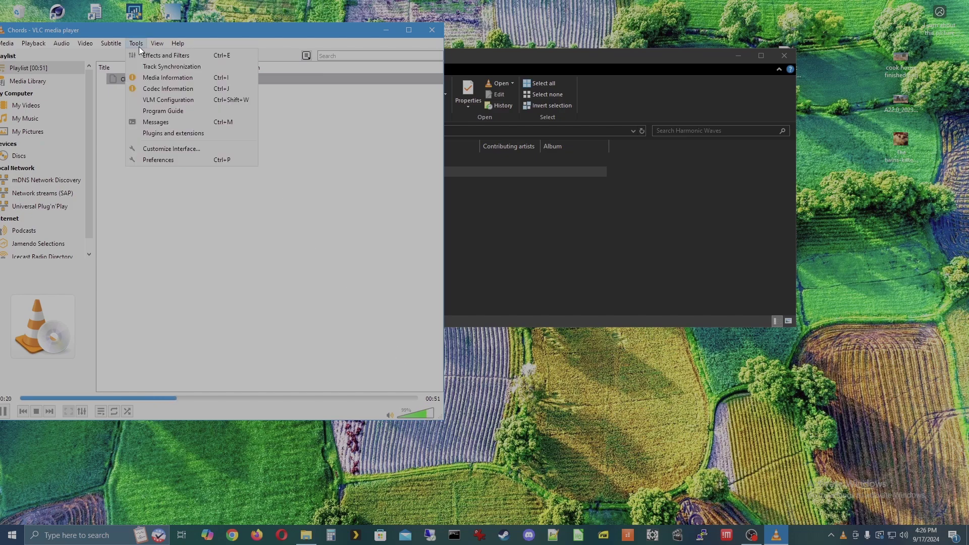
{"action": "left_click", "coordinate": [175, 90]}
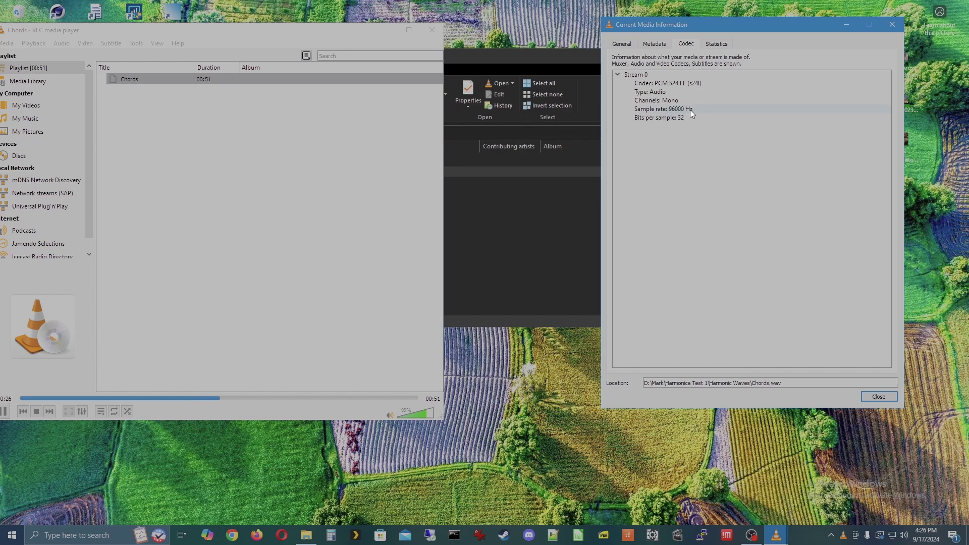
{"action": "left_click", "coordinate": [879, 397]}
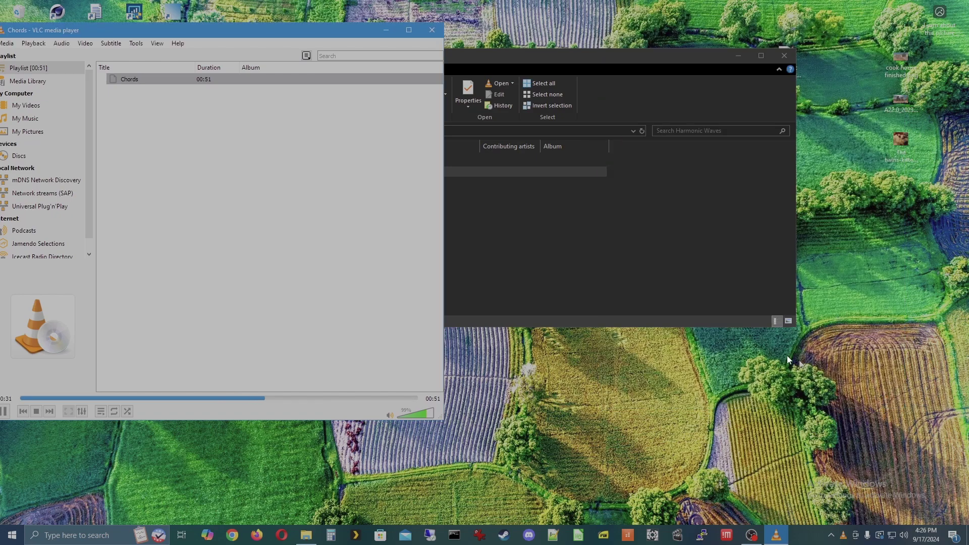
{"action": "left_click", "coordinate": [432, 29]}
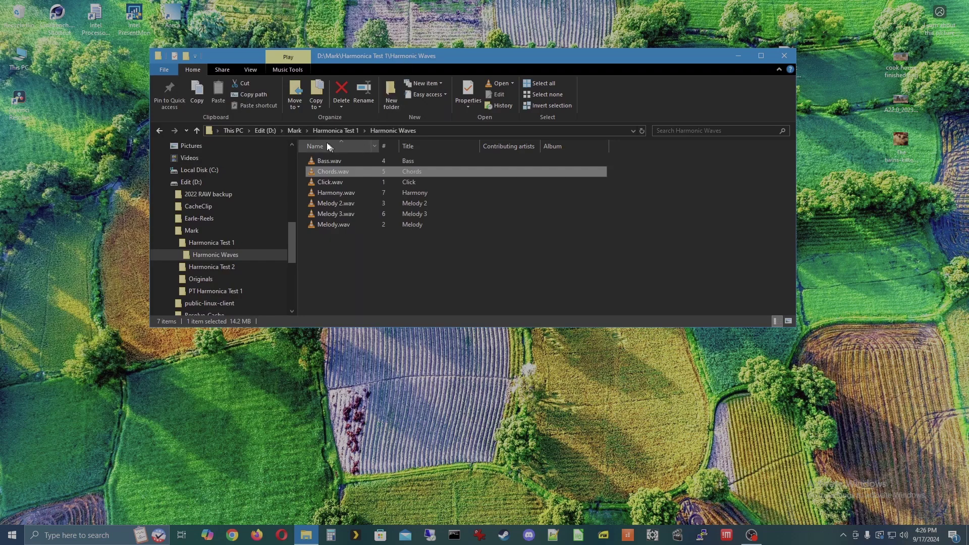
{"action": "left_click", "coordinate": [328, 160]}
{"action": "left_click", "coordinate": [358, 243]}
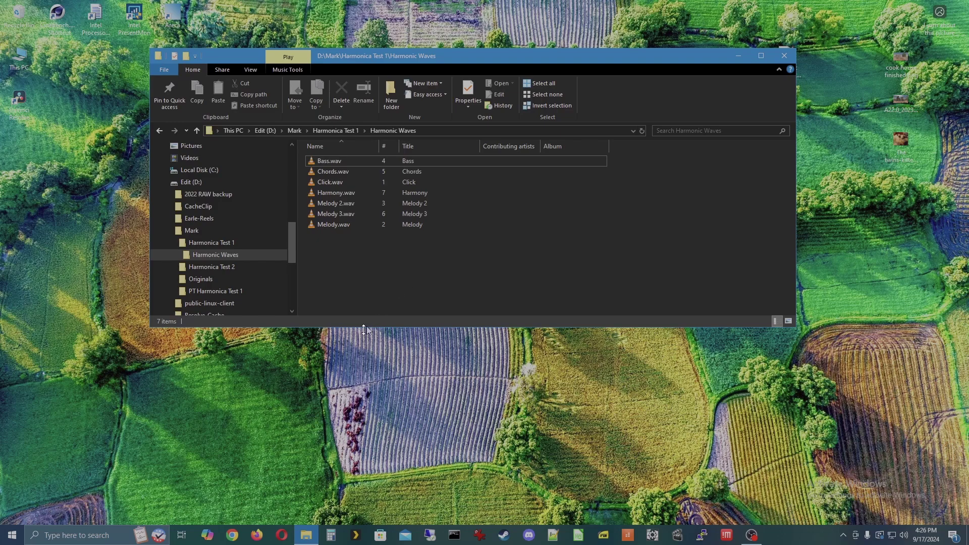
Launch Pro Tools and name the new local session Harmonicas Test 1
{"action": "left_click", "coordinate": [13, 535]}
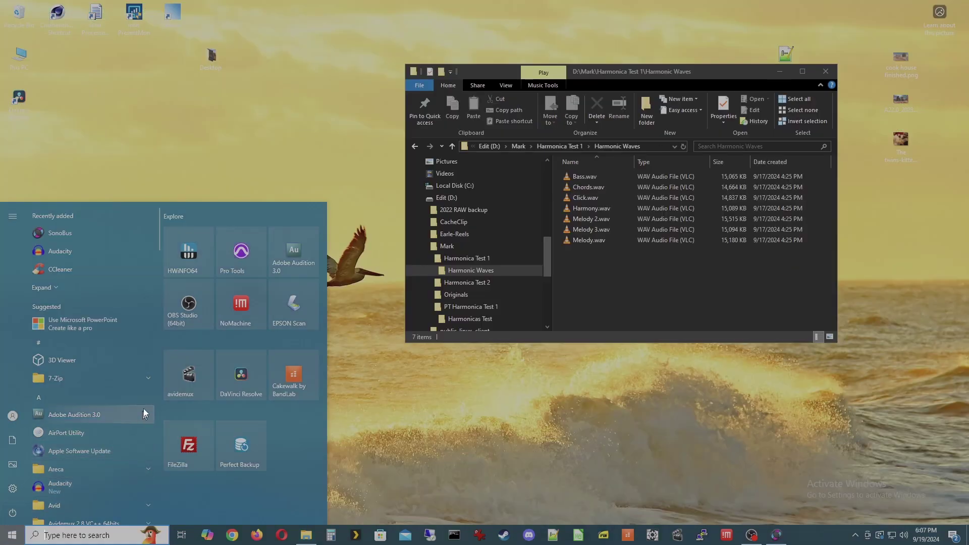
{"action": "left_click", "coordinate": [232, 262]}
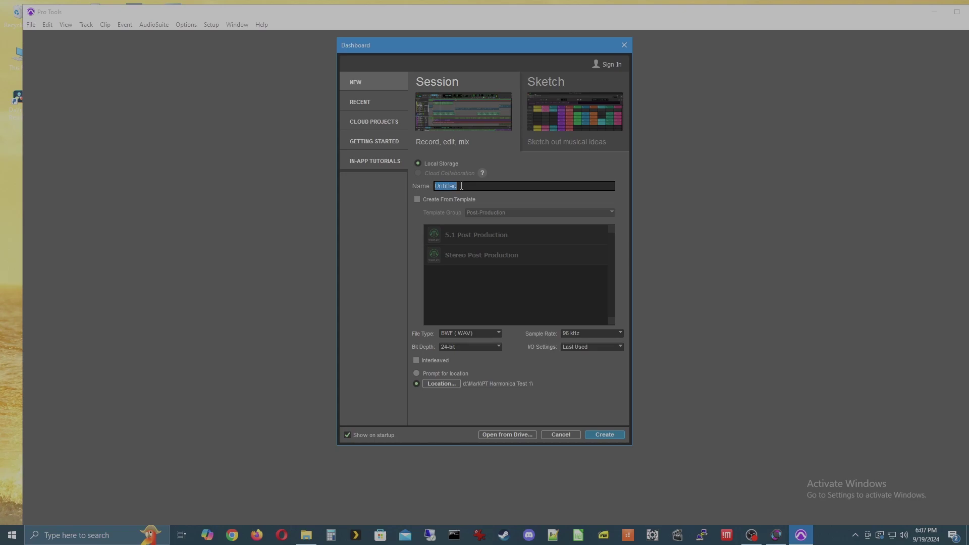
{"action": "type", "text": "Harmonicas Test 1"}
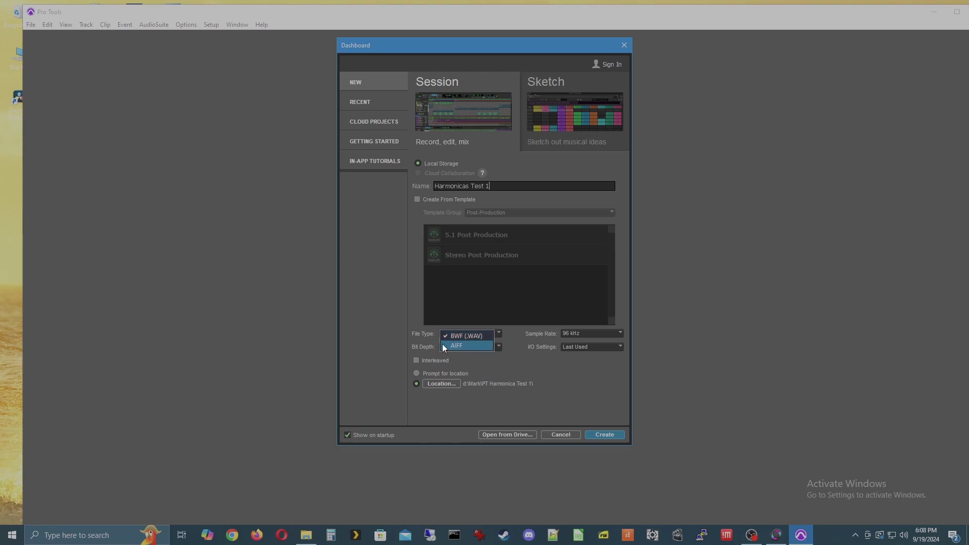
Keep BWF (.WAV) as the file type and 96 kHz as the sample rate, and create the session
{"action": "left_click", "coordinate": [421, 333]}
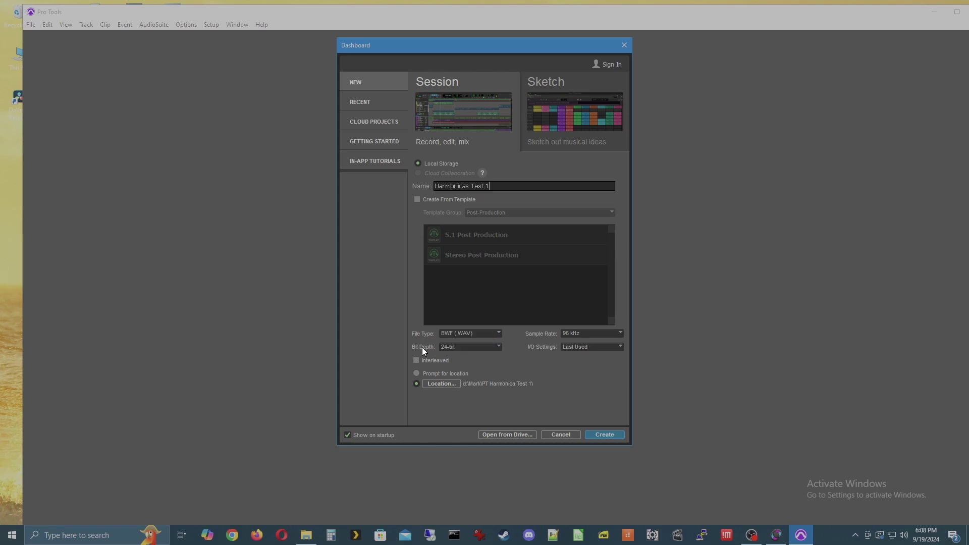
{"action": "left_click", "coordinate": [583, 334]}
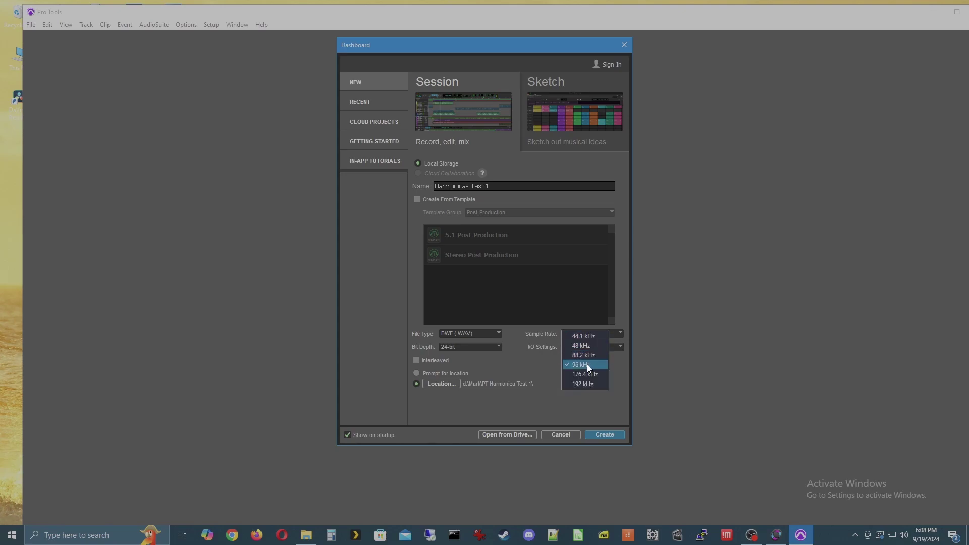
{"action": "left_click", "coordinate": [603, 367]}
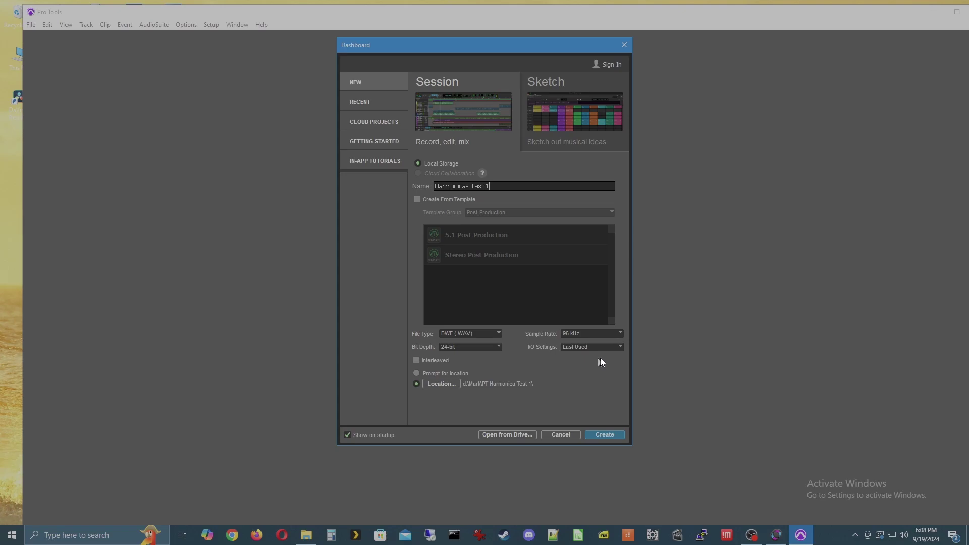
{"action": "left_click", "coordinate": [612, 434]}
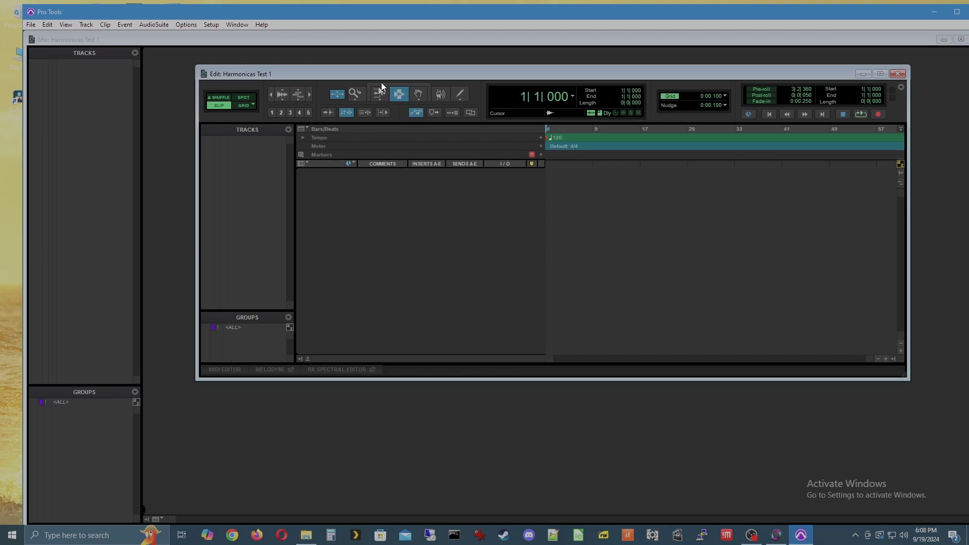
Reposition the Edit window and widen it until the count-off, meter and tempo controls show
{"action": "left_click_drag", "start_coordinate": [454, 74], "coordinate": [358, 92]}
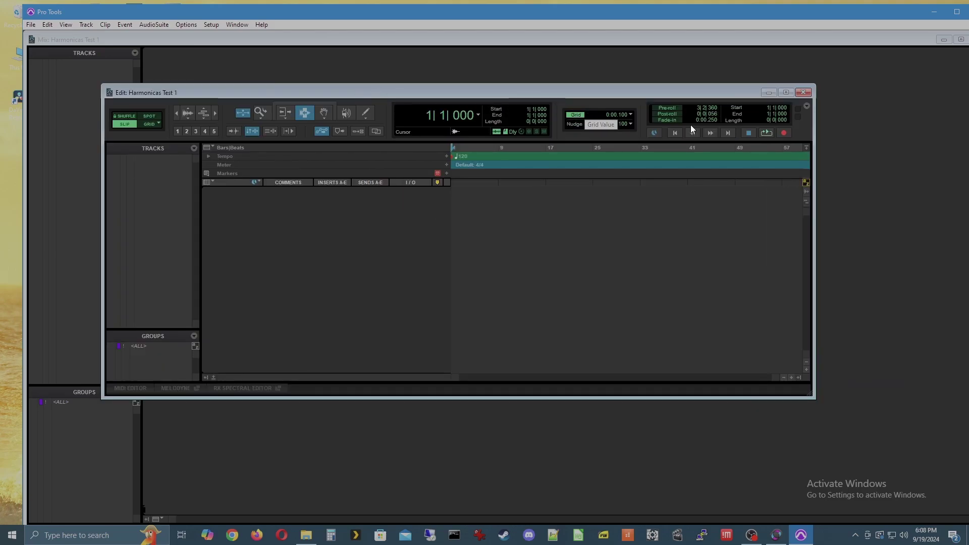
{"action": "left_click_drag", "start_coordinate": [814, 146], "coordinate": [927, 145]}
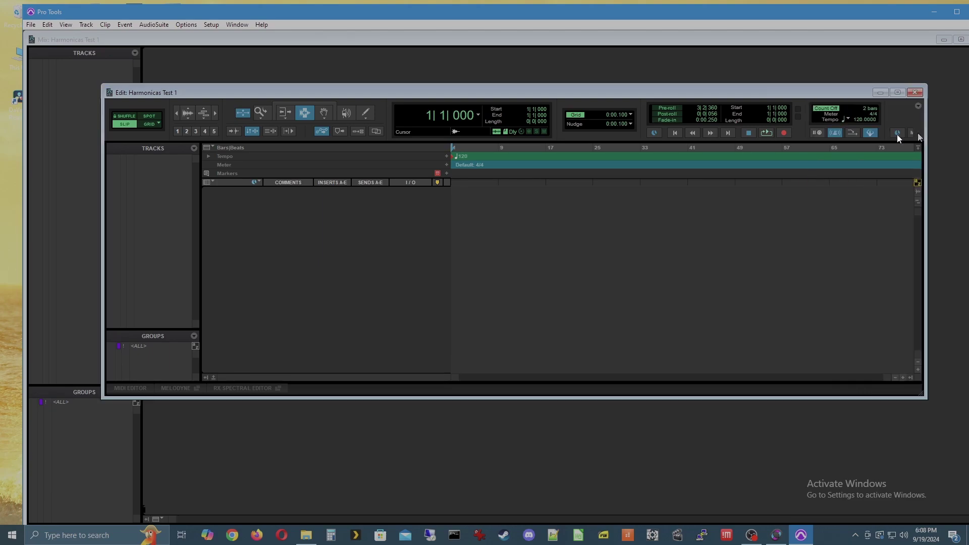
Set the session tempo to 90 BPM and keep the main counter on Bars|Beats
{"action": "left_click", "coordinate": [858, 120]}
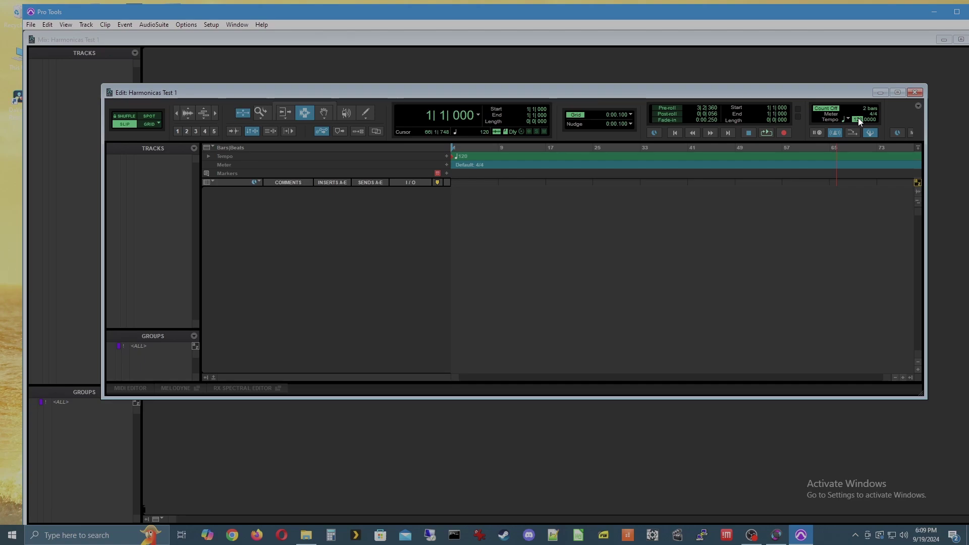
{"action": "type", "text": "90"}
{"action": "key", "text": "Return"}
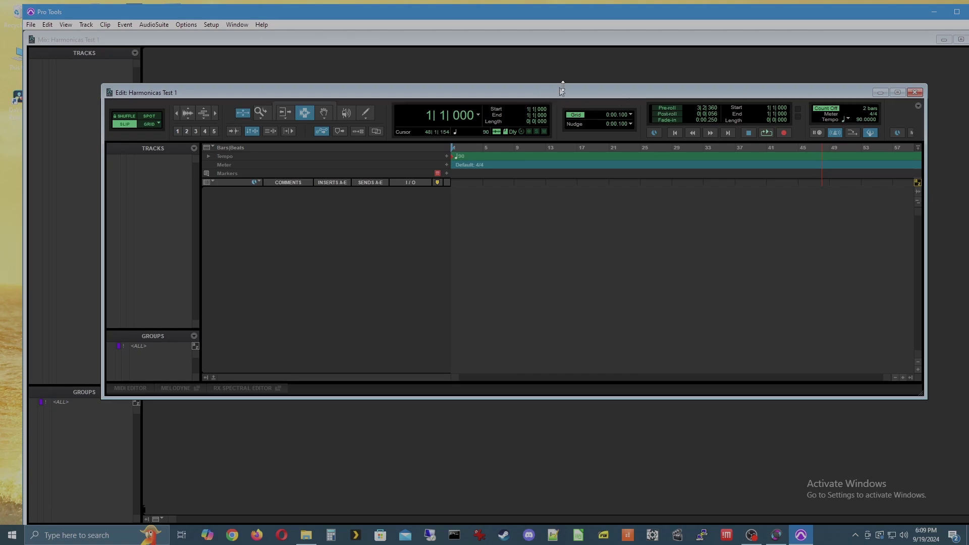
{"action": "left_click", "coordinate": [477, 112]}
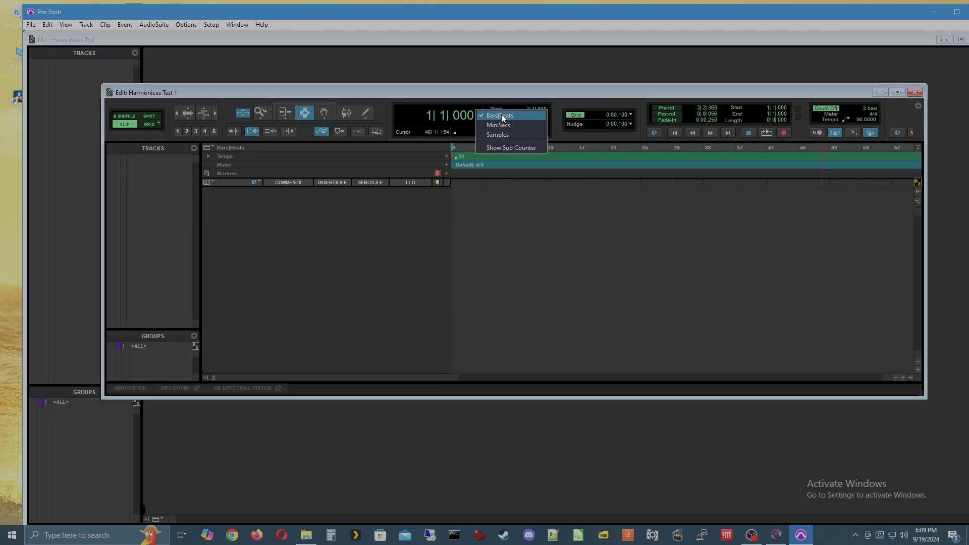
{"action": "left_click", "coordinate": [501, 115]}
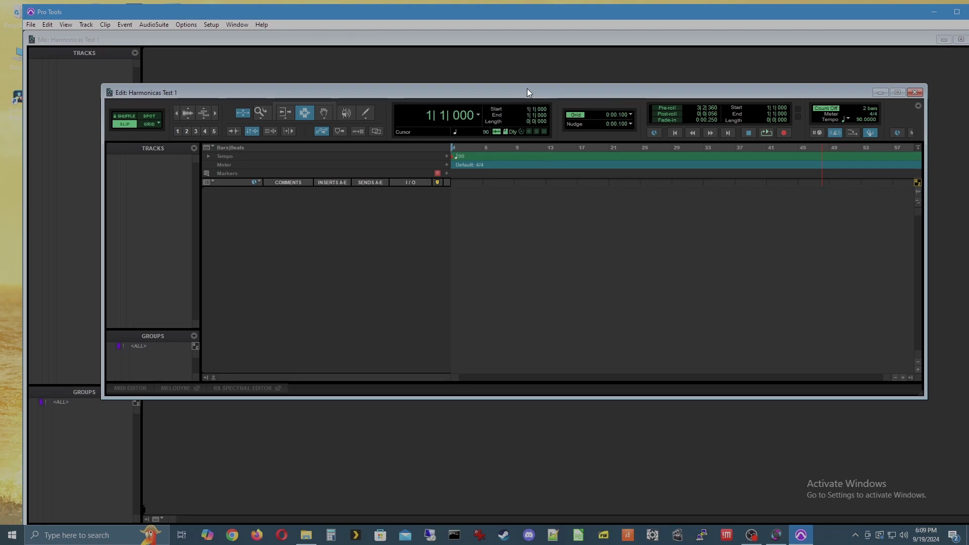
Import all seven WAV files from the Harmonic Waves folder as new tracks at the timeline's start, and maximize the Edit window
{"action": "left_click_drag", "start_coordinate": [527, 88], "coordinate": [528, 72]}
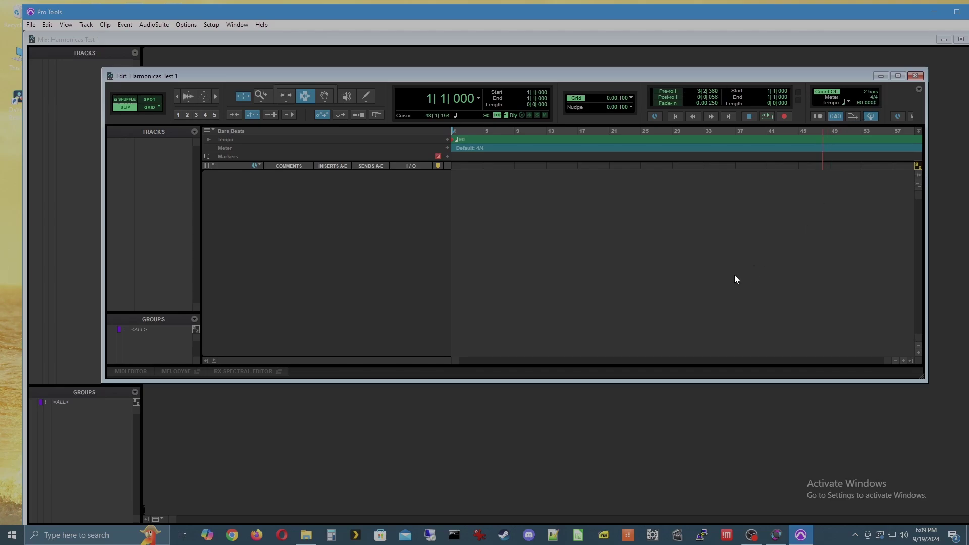
{"action": "key", "text": "alt+Tab"}
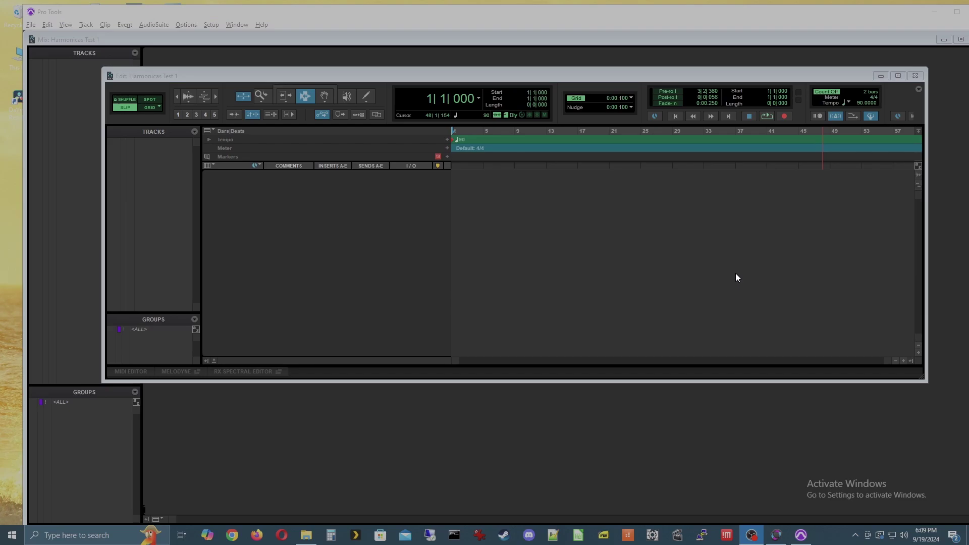
{"action": "key", "text": "alt+Tab"}
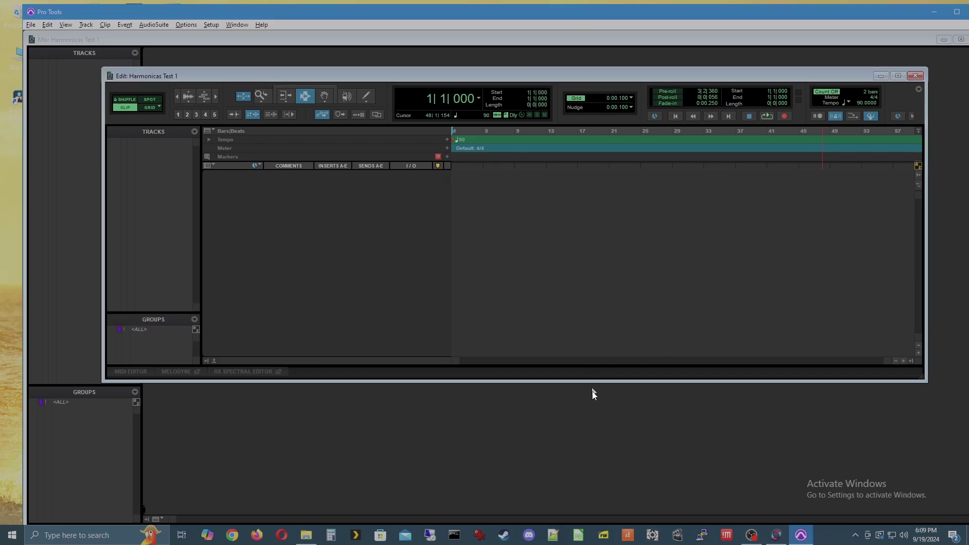
{"action": "left_click", "coordinate": [306, 534]}
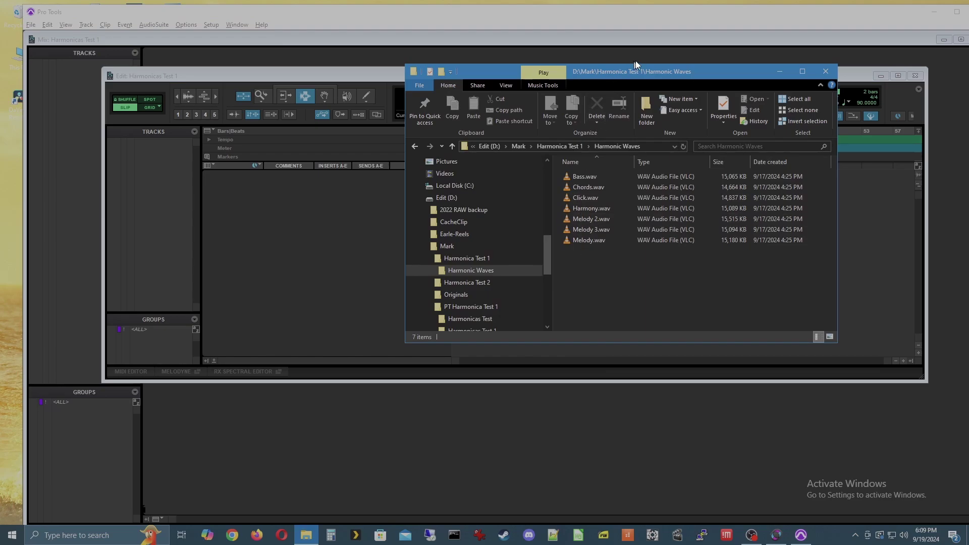
{"action": "left_click_drag", "start_coordinate": [674, 75], "coordinate": [824, 243]}
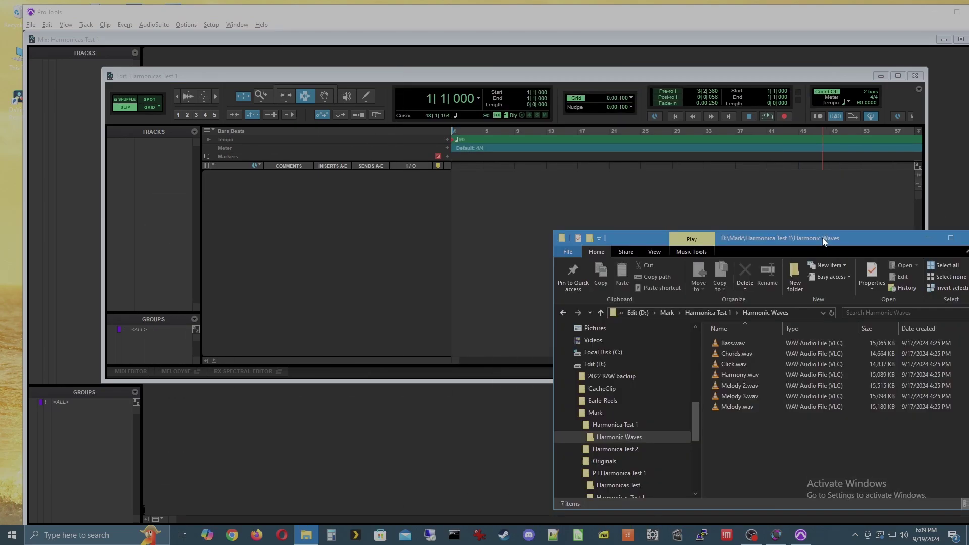
{"action": "left_click_drag", "start_coordinate": [767, 435], "coordinate": [452, 238]}
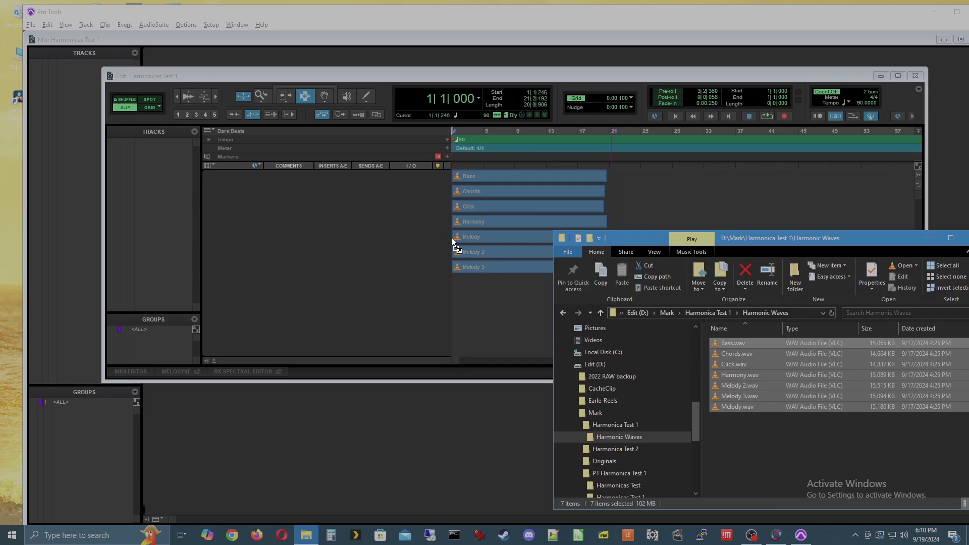
{"action": "left_click_drag", "start_coordinate": [452, 238], "coordinate": [452, 238]}
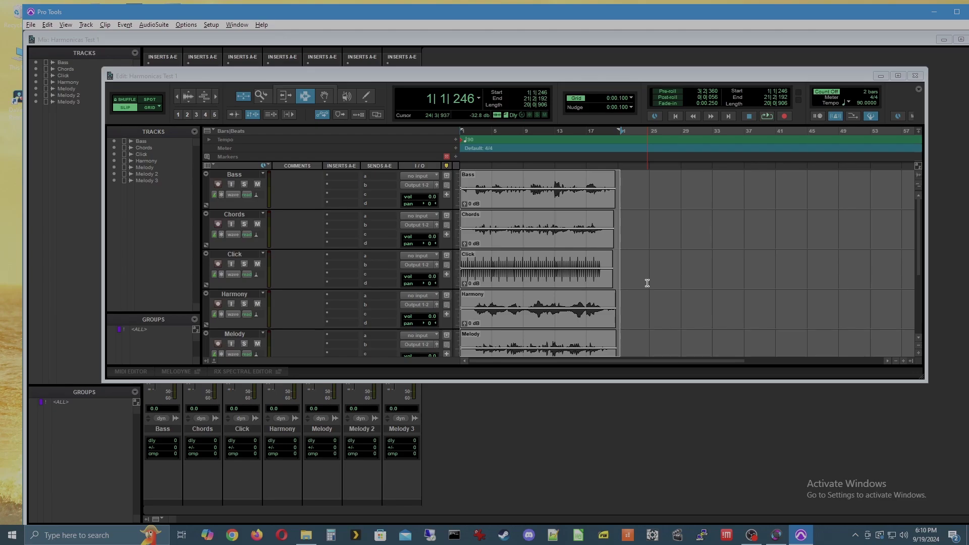
{"action": "left_click", "coordinate": [901, 75]}
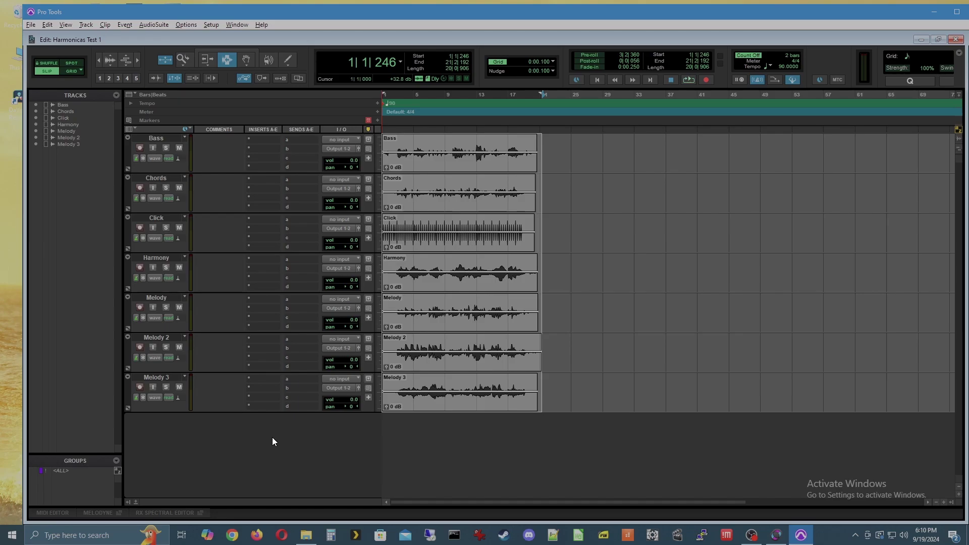
{"action": "mouse_move", "coordinate": [754, 527]}
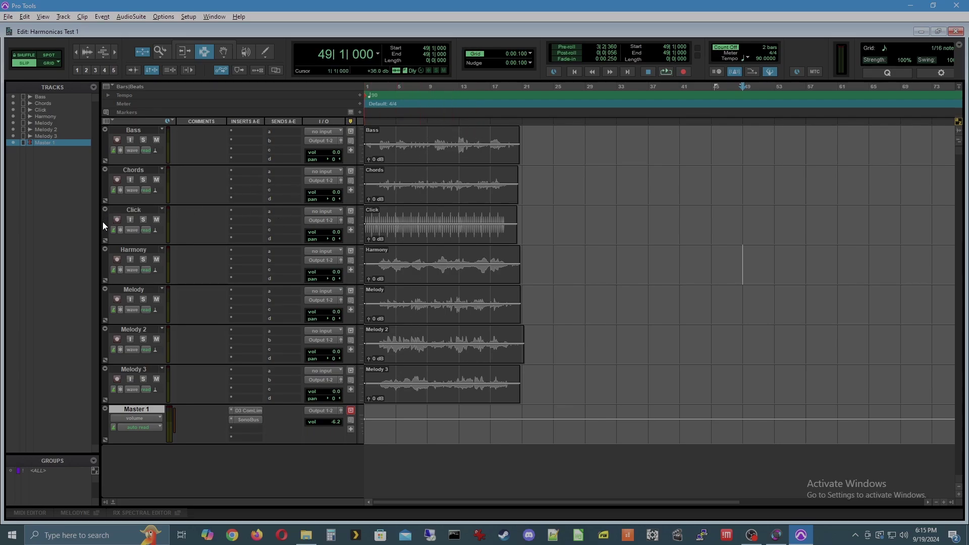
Reorder the audio tracks as Click, Melody, Melody 2, Melody 3, Harmony, Bass and Chords
{"action": "left_click_drag", "start_coordinate": [102, 222], "coordinate": [106, 144]}
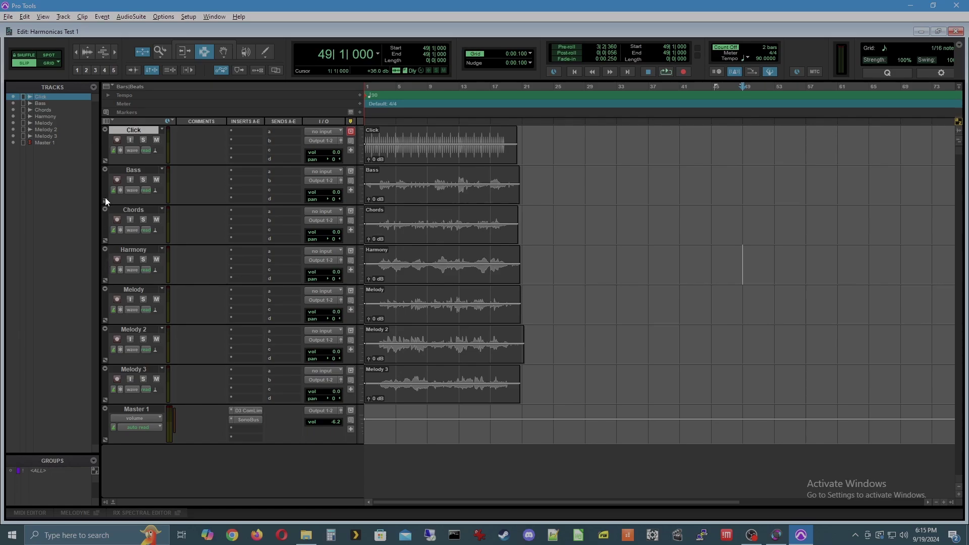
{"action": "left_click_drag", "start_coordinate": [106, 267], "coordinate": [106, 185]}
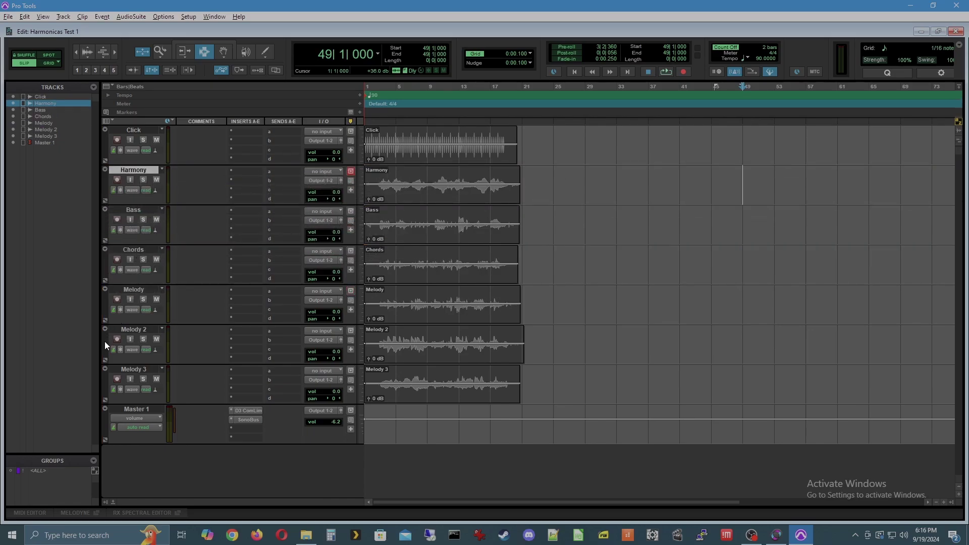
{"action": "left_click_drag", "start_coordinate": [105, 341], "coordinate": [107, 190]}
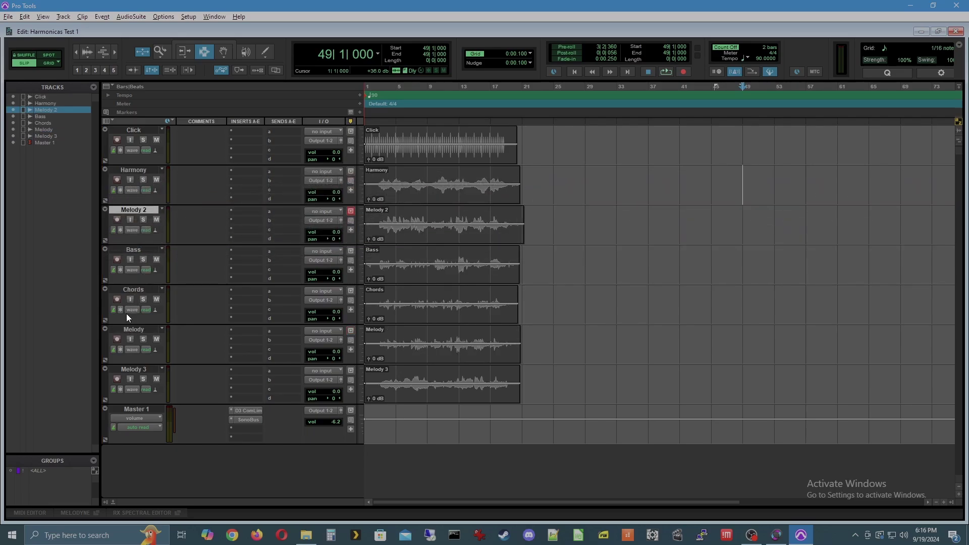
{"action": "left_click_drag", "start_coordinate": [104, 341], "coordinate": [117, 180]}
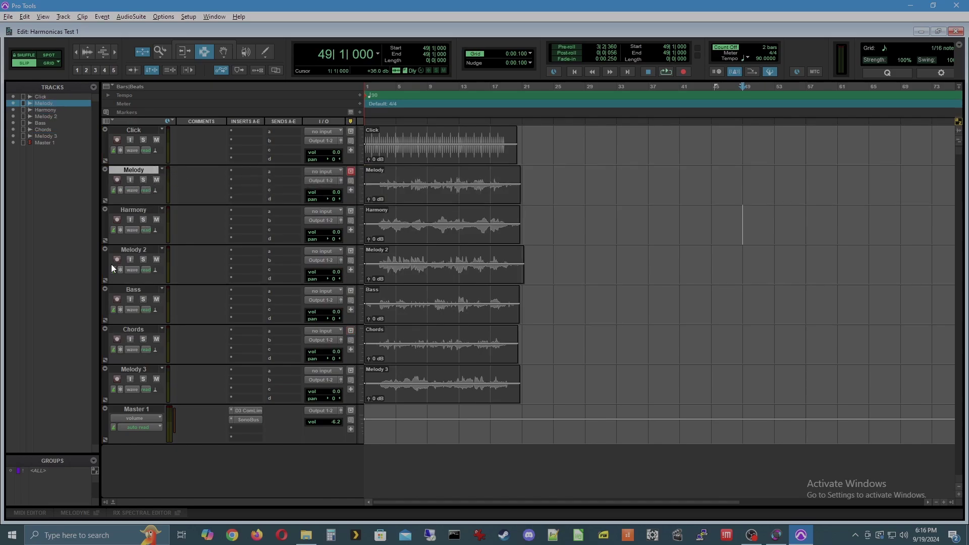
{"action": "left_click_drag", "start_coordinate": [104, 262], "coordinate": [106, 214]}
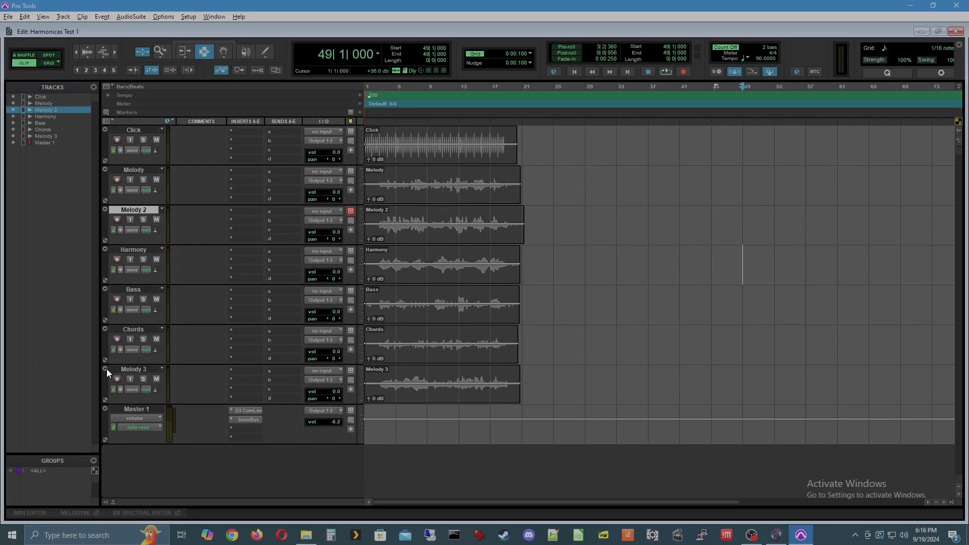
{"action": "left_click_drag", "start_coordinate": [105, 381], "coordinate": [104, 250]}
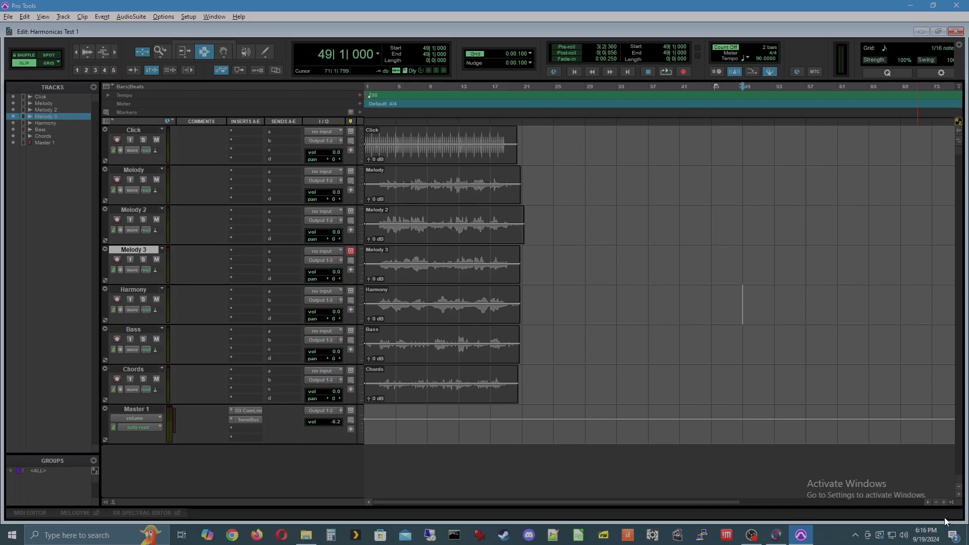
Assign a blue track color to Melody from the Color Palette
{"action": "left_click", "coordinate": [944, 502]}
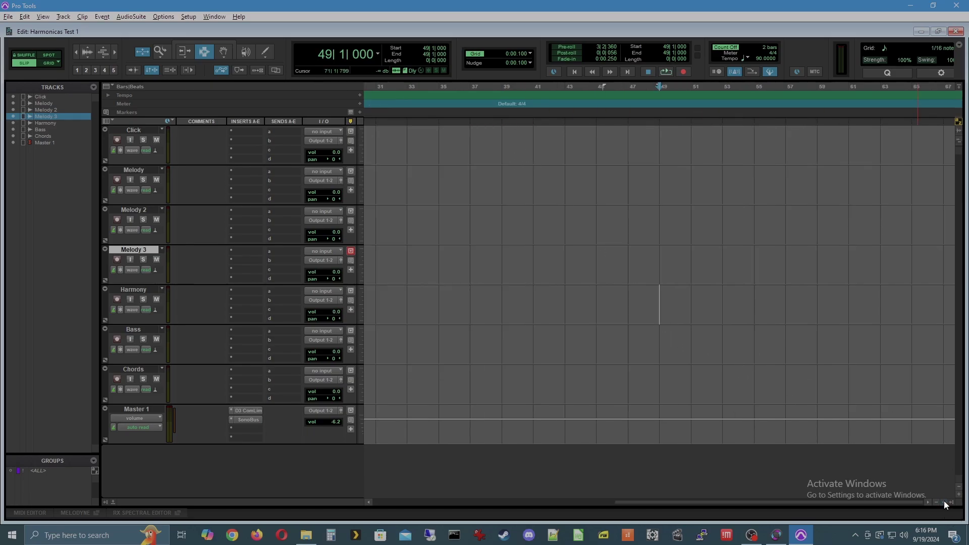
{"action": "left_click", "coordinate": [944, 502]}
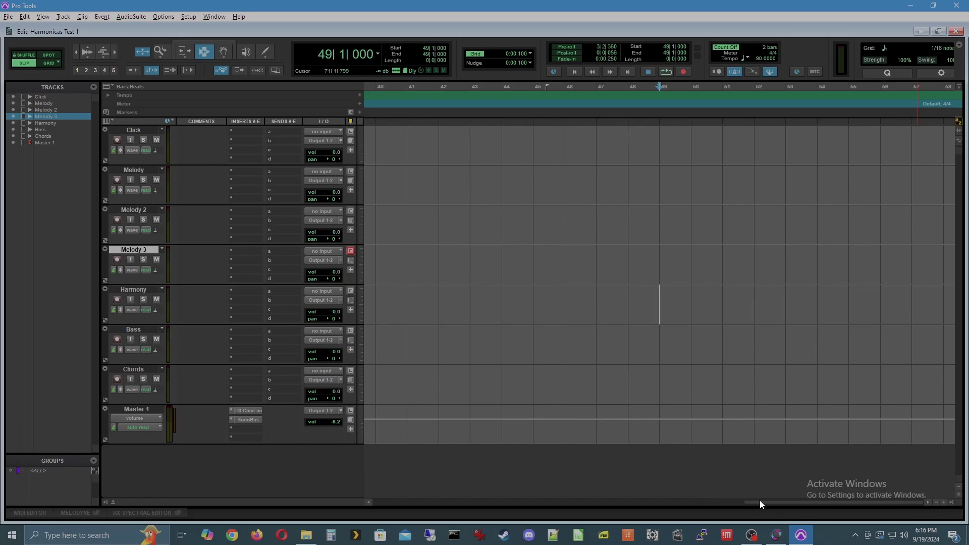
{"action": "left_click_drag", "start_coordinate": [759, 501], "coordinate": [354, 523]}
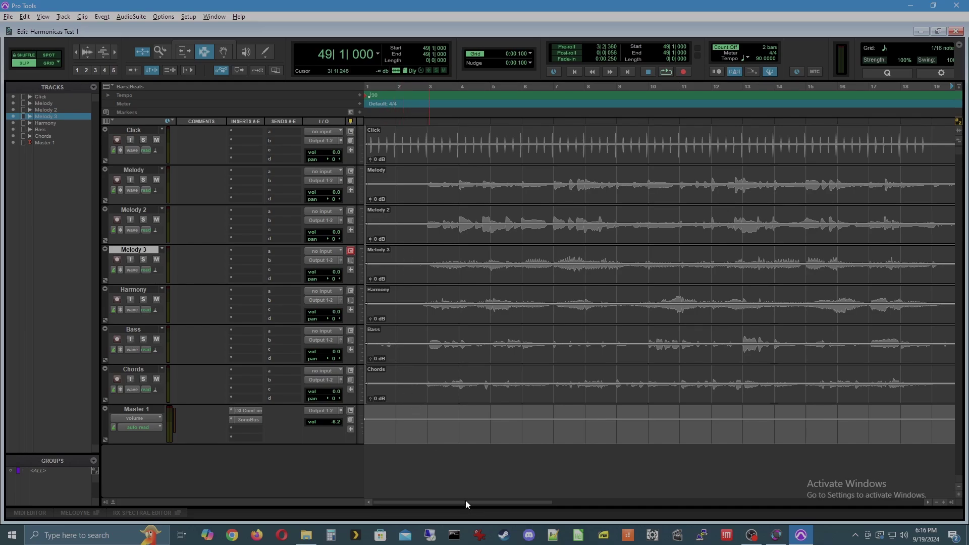
{"action": "left_click_drag", "start_coordinate": [465, 501], "coordinate": [402, 508]}
{"action": "left_click", "coordinate": [105, 182]}
{"action": "double_click", "coordinate": [105, 181]}
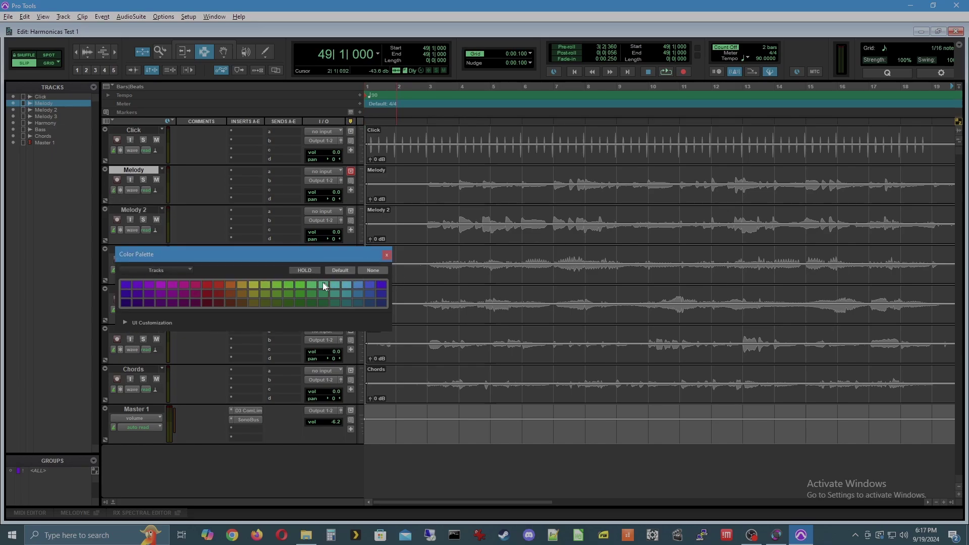
{"action": "left_click", "coordinate": [369, 286]}
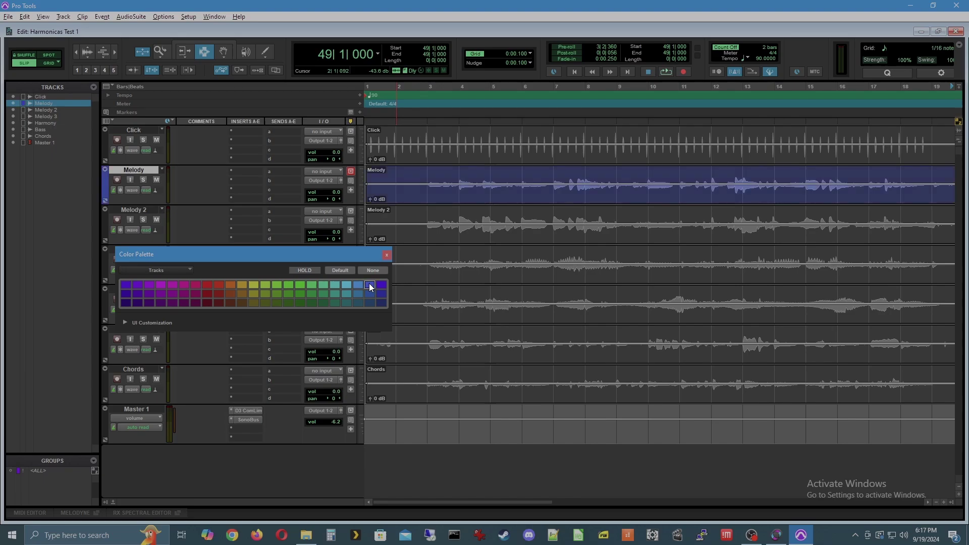
Give Melody 2 and Melody 3 the same blue as the Melody track, and close the Color Palette
{"action": "left_click", "coordinate": [104, 225]}
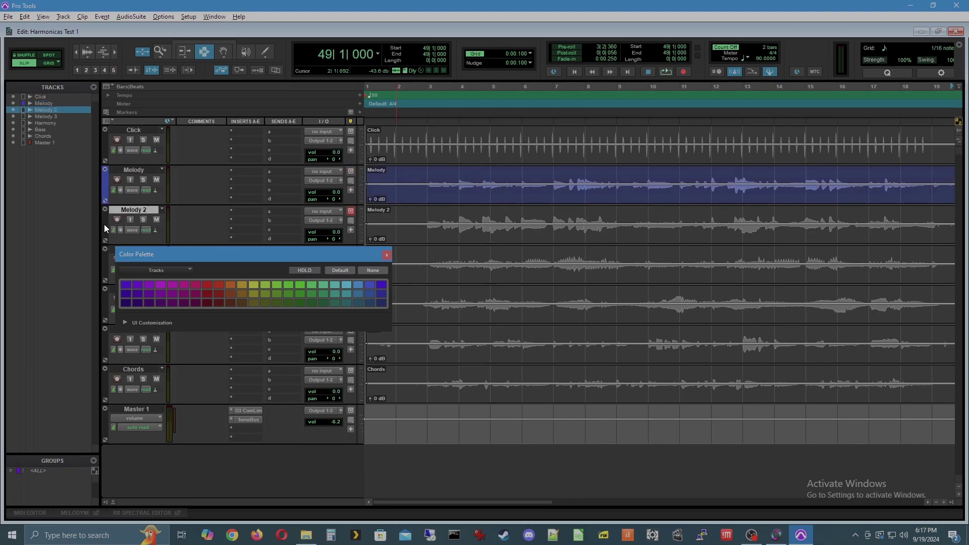
{"action": "left_click", "coordinate": [369, 285]}
{"action": "left_click", "coordinate": [103, 261]}
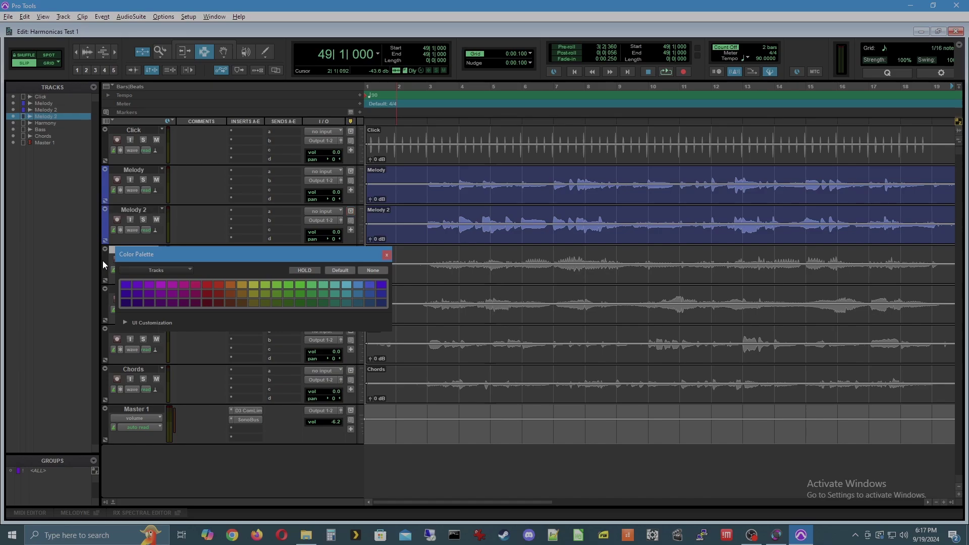
{"action": "left_click", "coordinate": [367, 283]}
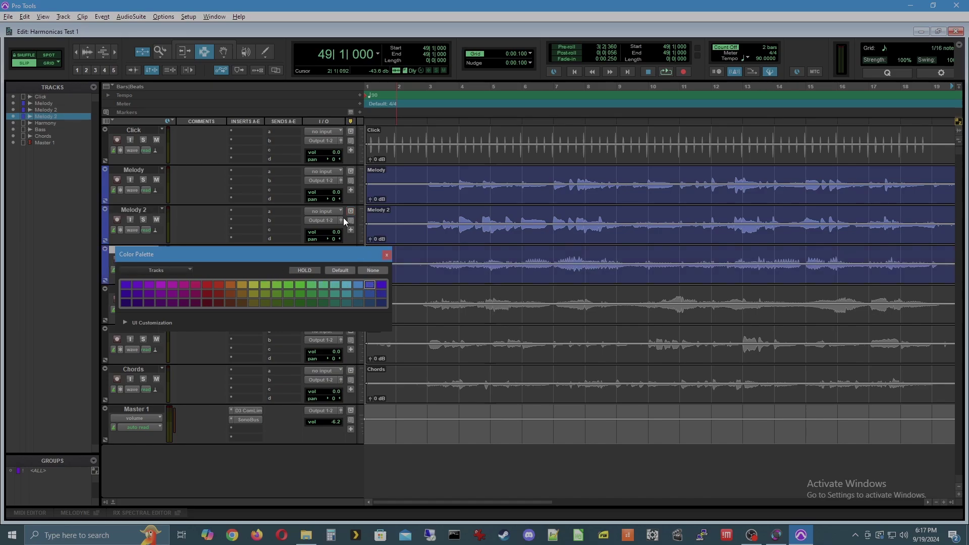
{"action": "left_click", "coordinate": [466, 313]}
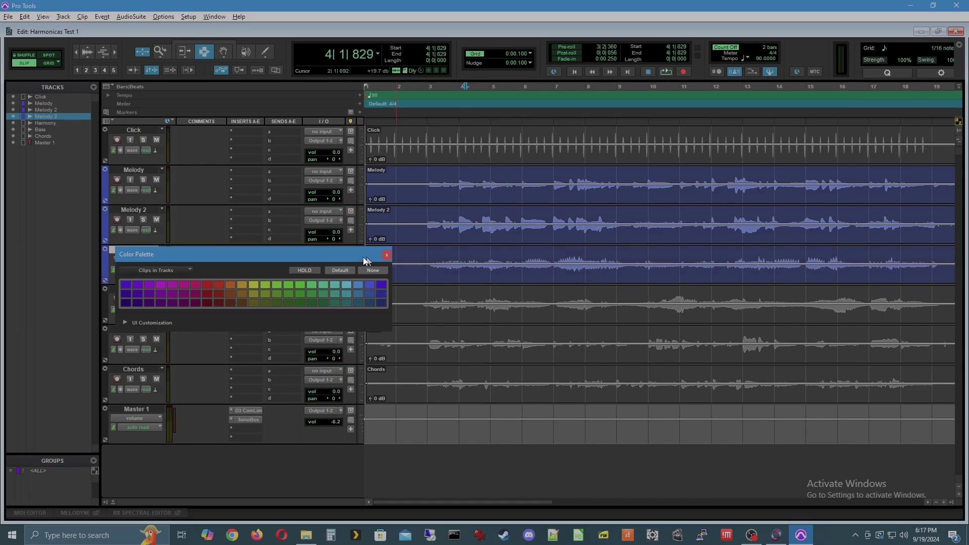
{"action": "left_click_drag", "start_coordinate": [345, 253], "coordinate": [703, 213]}
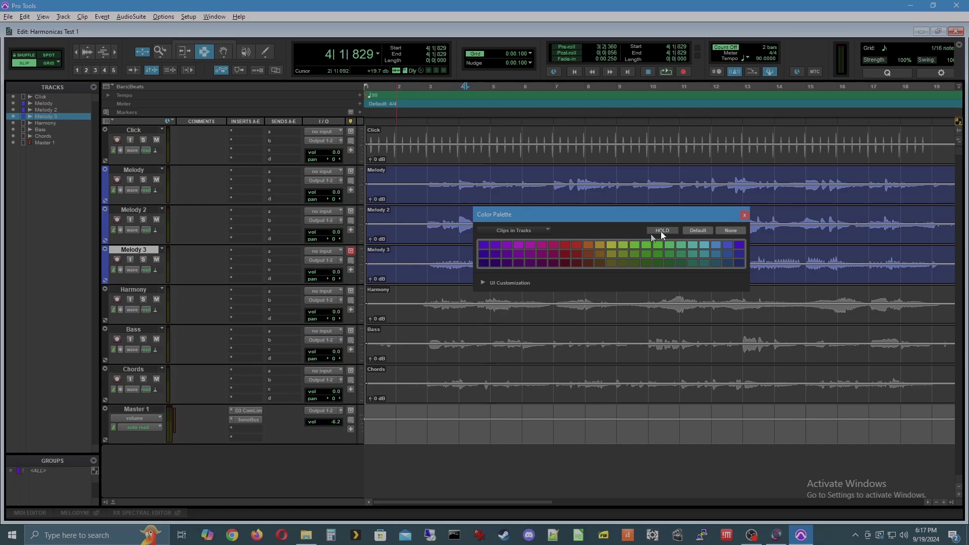
{"action": "left_click", "coordinate": [745, 215]}
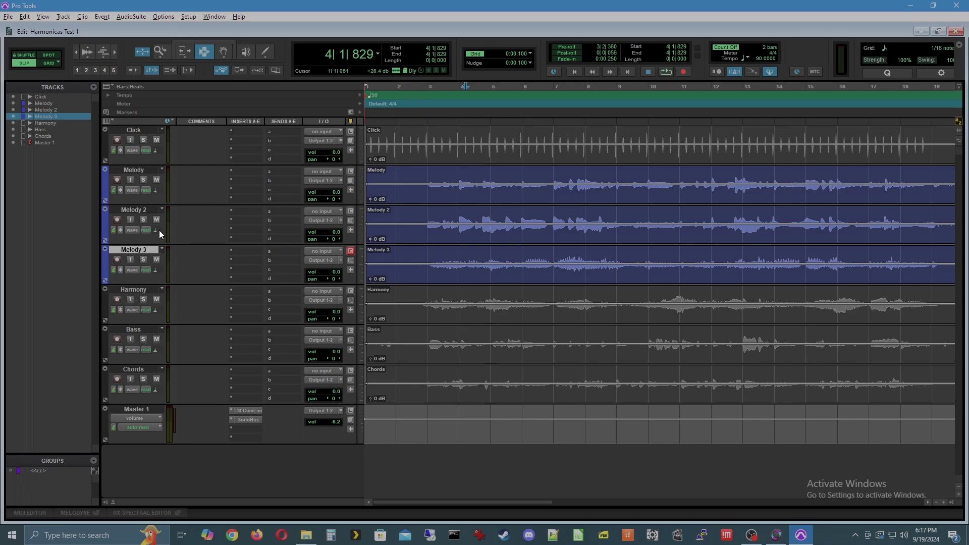
Color the Harmony track teal and the Bass track yellow-green
{"action": "key", "text": "semicolon"}
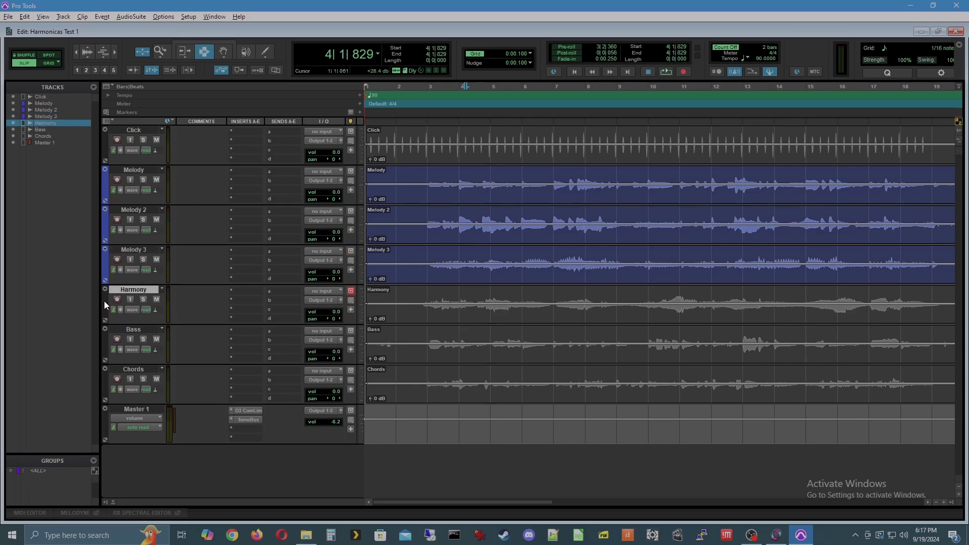
{"action": "double_click", "coordinate": [104, 301]}
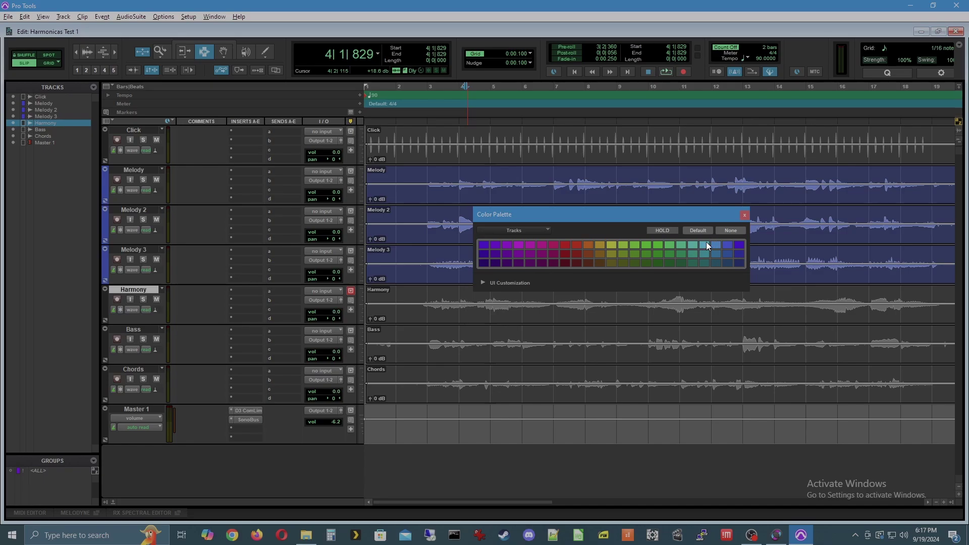
{"action": "left_click", "coordinate": [693, 245]}
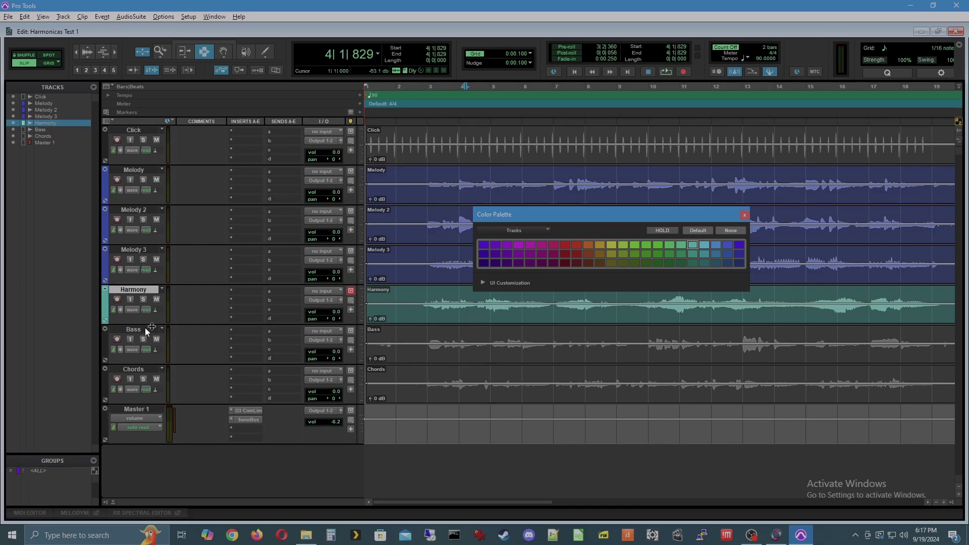
{"action": "left_click", "coordinate": [103, 339]}
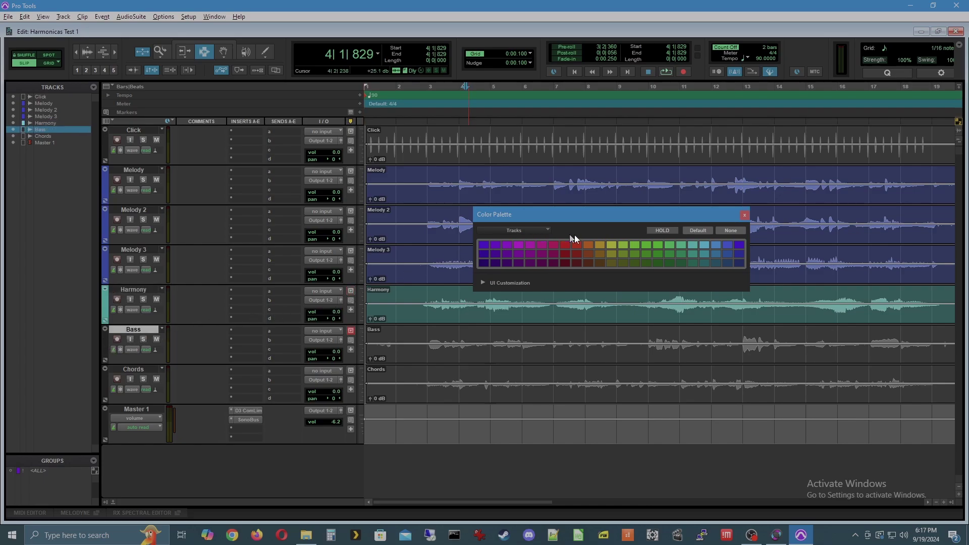
{"action": "left_click", "coordinate": [623, 246]}
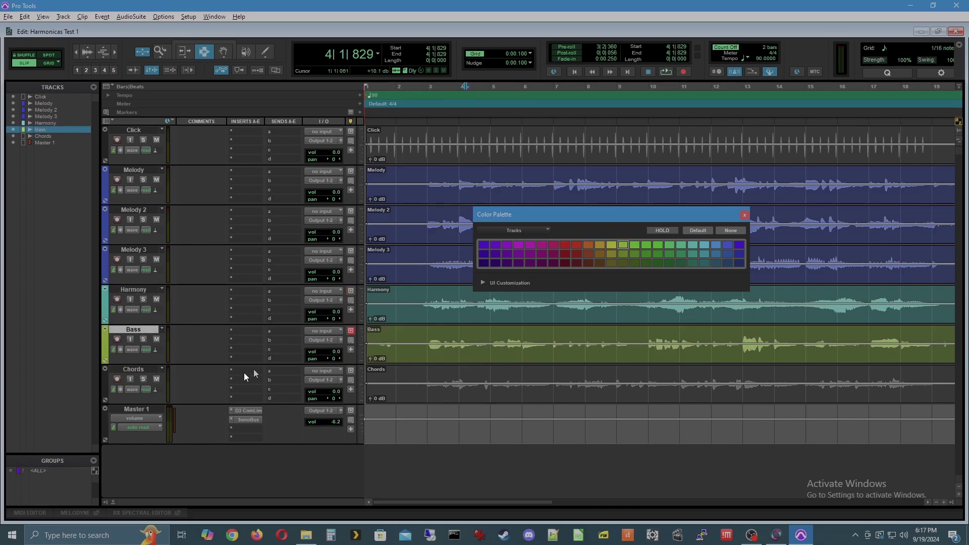
Assign an orange track color to Chords and close the Color Palette
{"action": "left_click", "coordinate": [104, 389]}
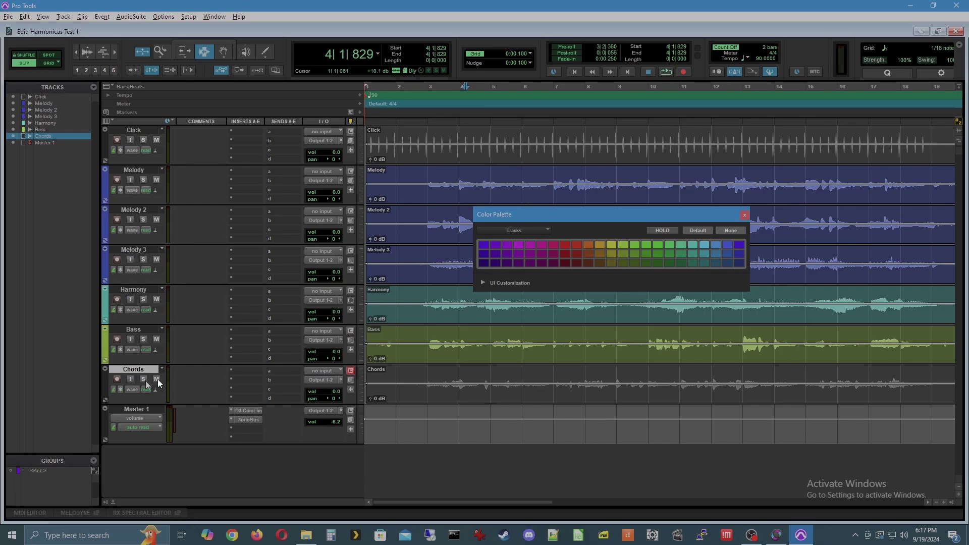
{"action": "left_click", "coordinate": [591, 242]}
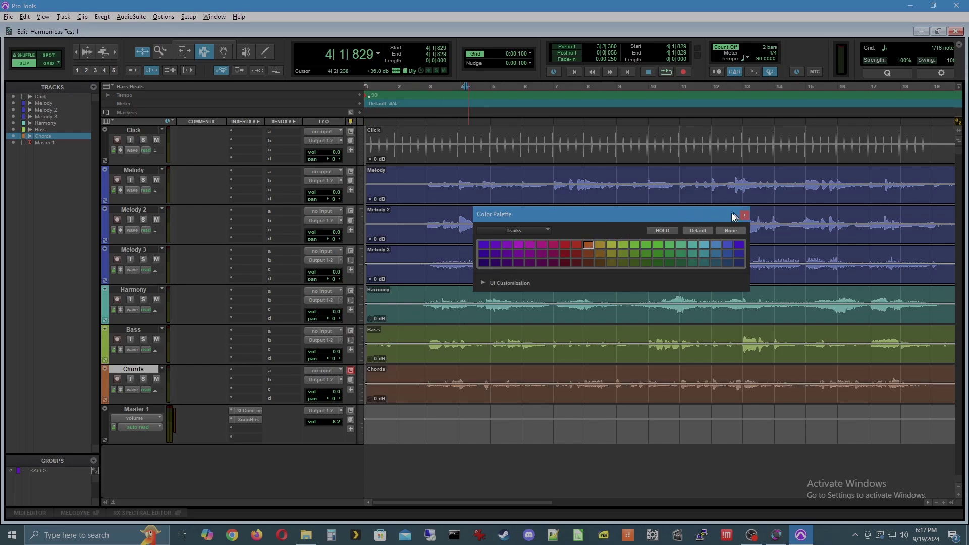
{"action": "left_click_drag", "start_coordinate": [690, 216], "coordinate": [660, 257]}
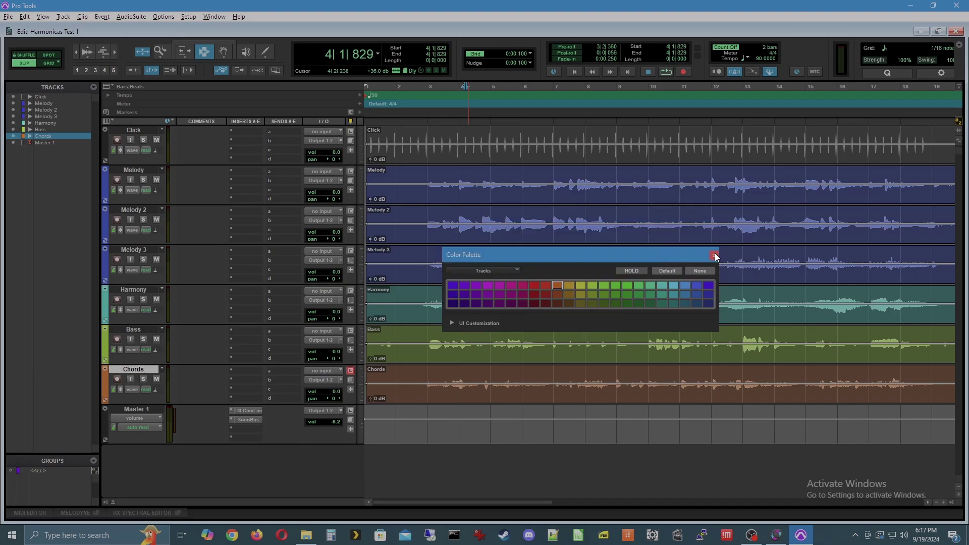
{"action": "left_click", "coordinate": [715, 258]}
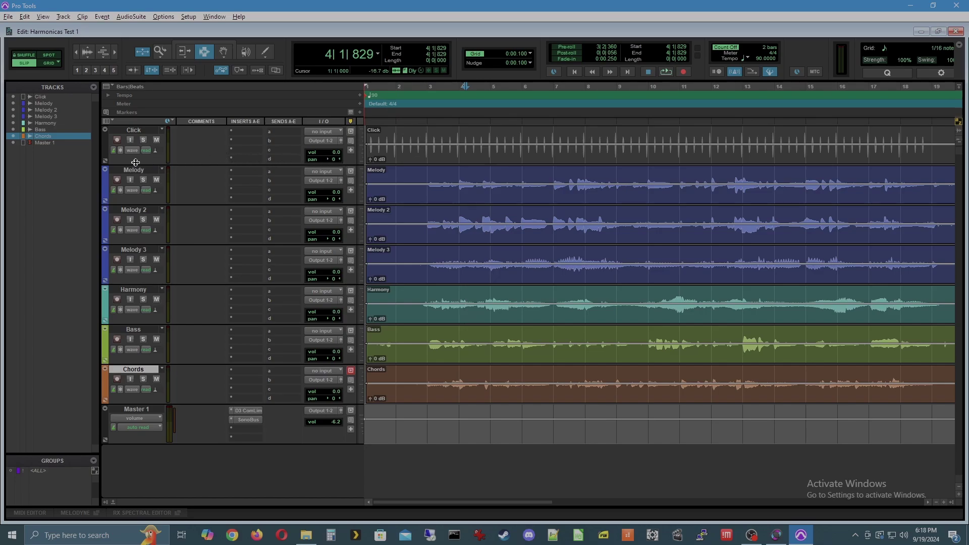
Increase the track heights of Click, Melody, Melody 2, Melody 3, Harmony and Bass so their Elastic Audio selectors fit
{"action": "left_click_drag", "start_coordinate": [135, 162], "coordinate": [135, 169]}
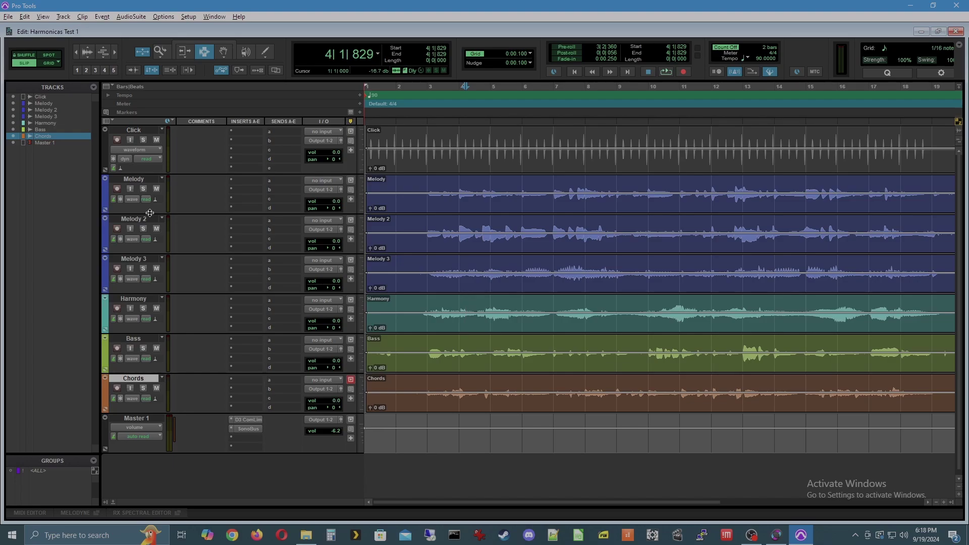
{"action": "left_click_drag", "start_coordinate": [150, 212], "coordinate": [150, 227]}
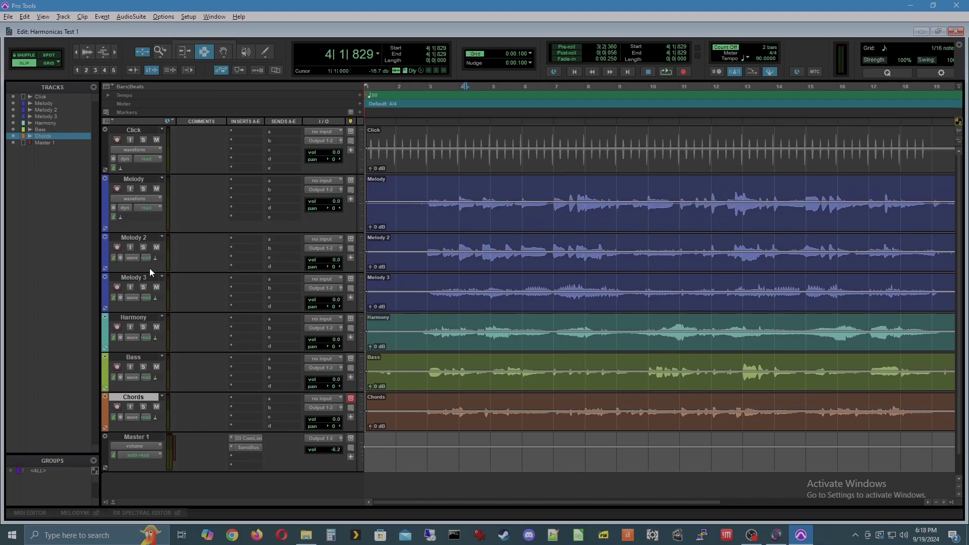
{"action": "left_click_drag", "start_coordinate": [150, 271], "coordinate": [150, 279]}
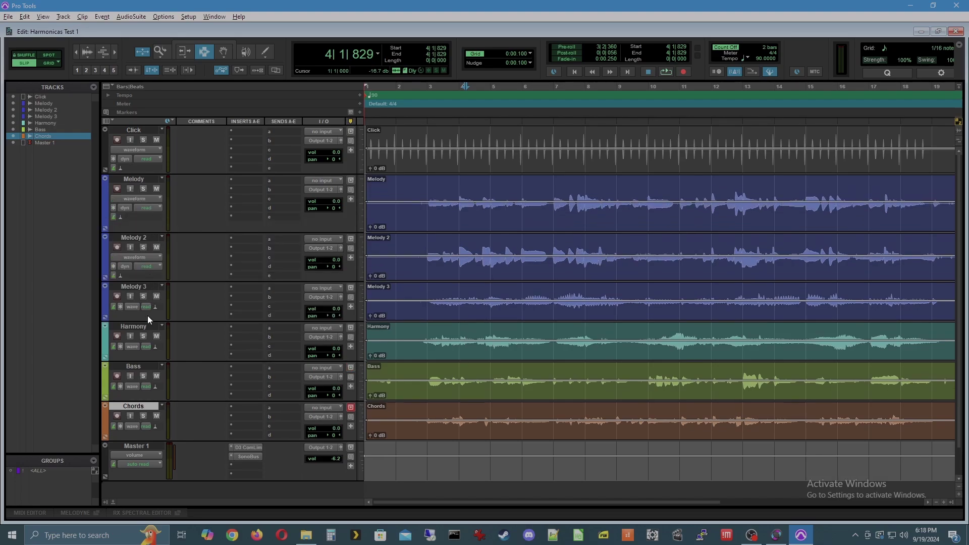
{"action": "left_click_drag", "start_coordinate": [147, 319], "coordinate": [147, 336]}
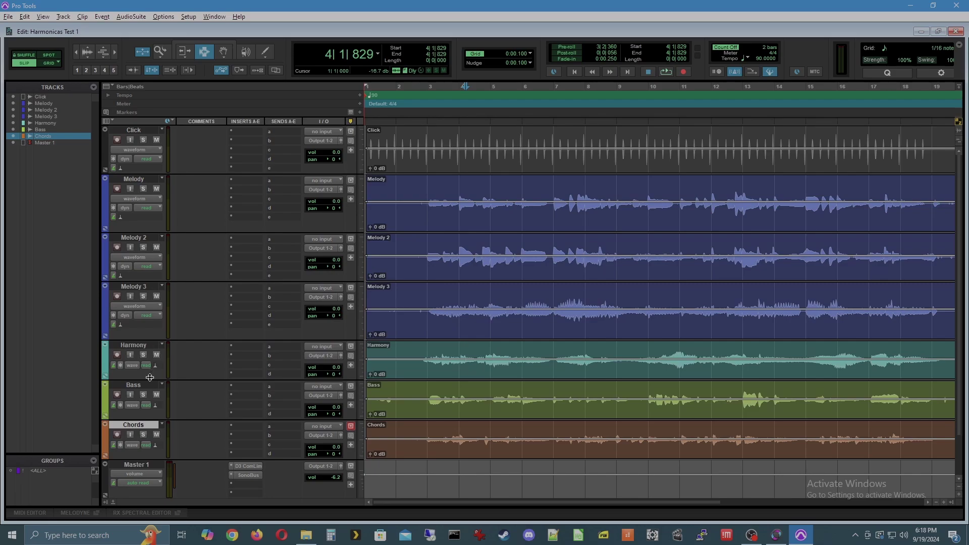
{"action": "left_click_drag", "start_coordinate": [150, 377], "coordinate": [150, 388]}
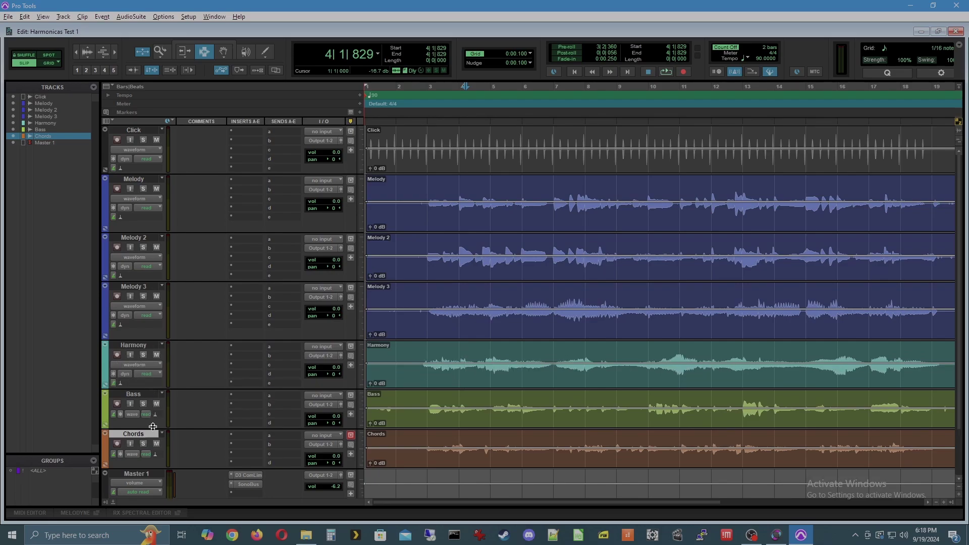
{"action": "left_click_drag", "start_coordinate": [153, 427], "coordinate": [154, 436]}
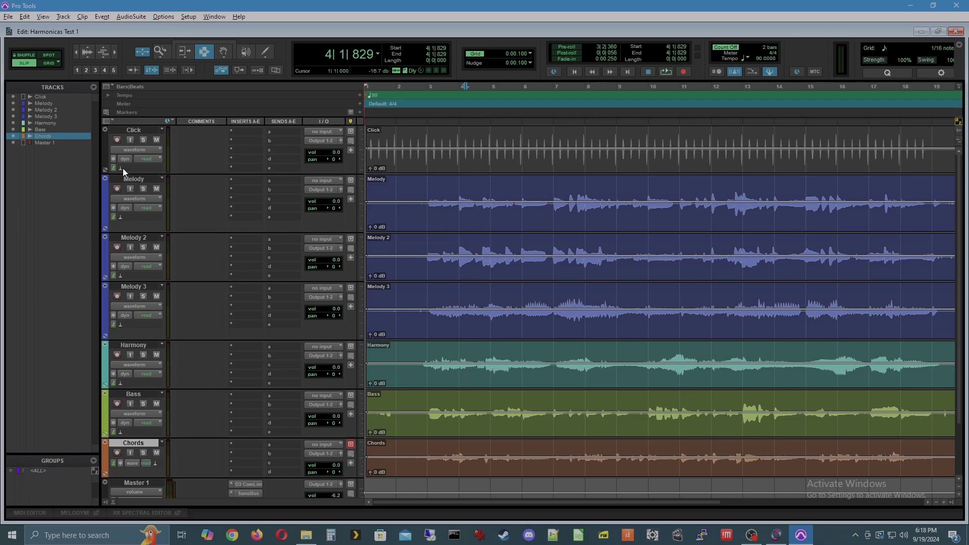
Set the Elastic Audio plug-in to Rhythmic on Click and to Monophonic on Melody, Melody 2 and Melody 3
{"action": "left_click", "coordinate": [143, 170]}
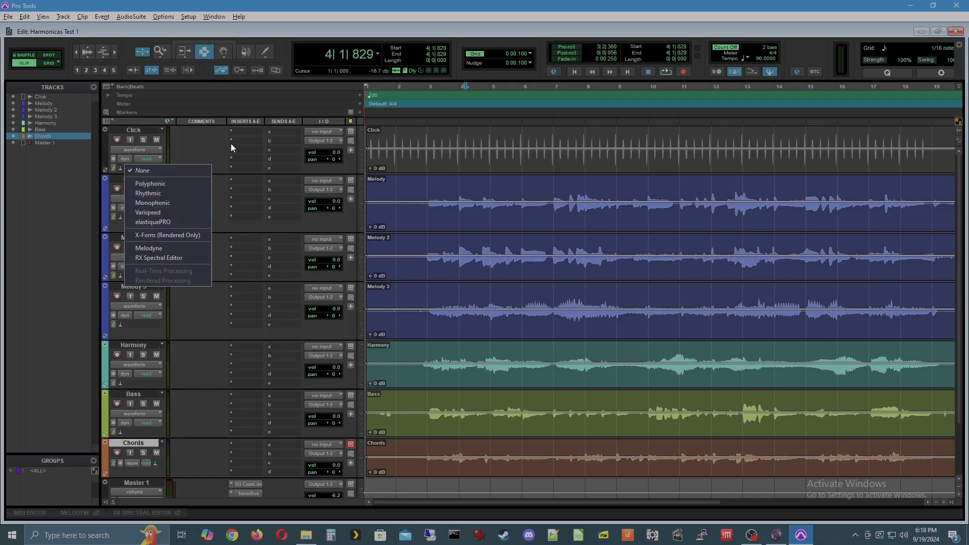
{"action": "left_click", "coordinate": [150, 194]}
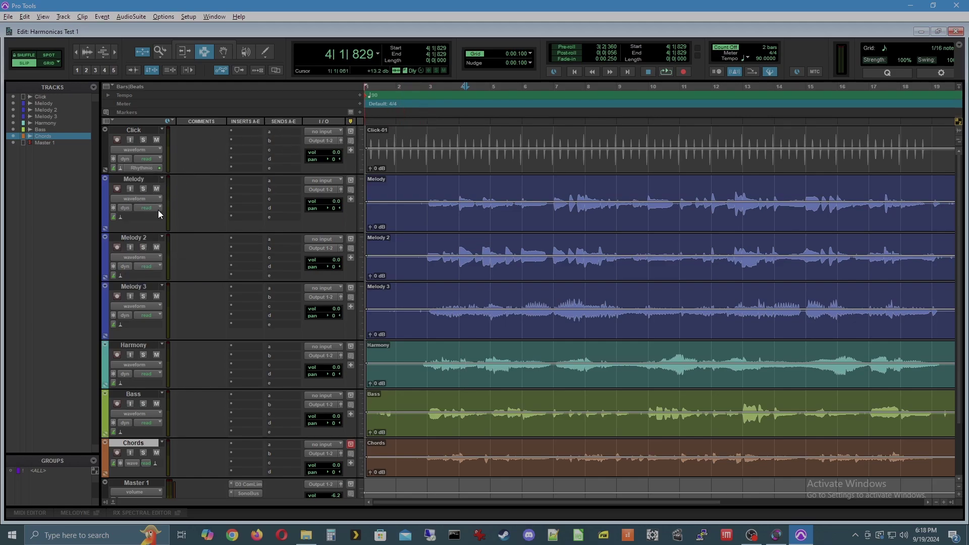
{"action": "left_click", "coordinate": [121, 216]}
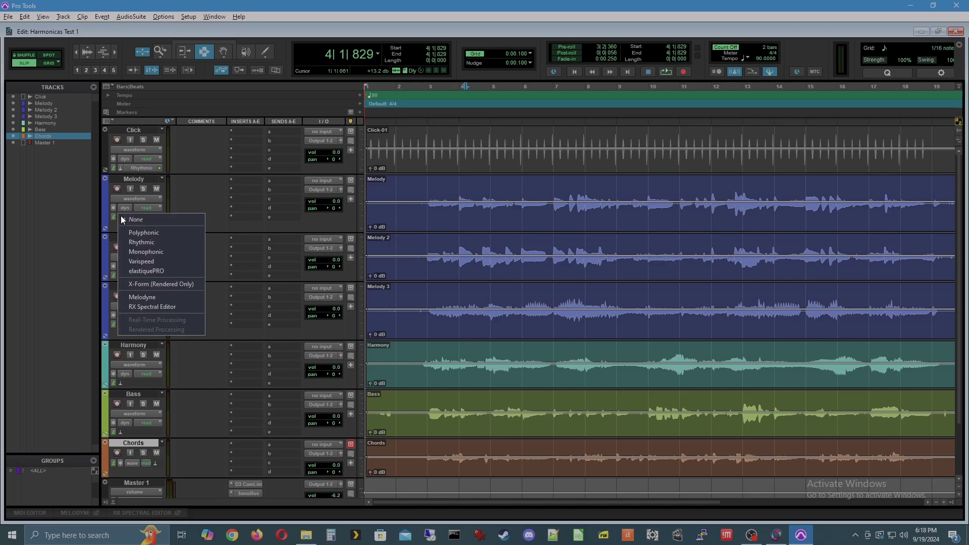
{"action": "left_click", "coordinate": [181, 252]}
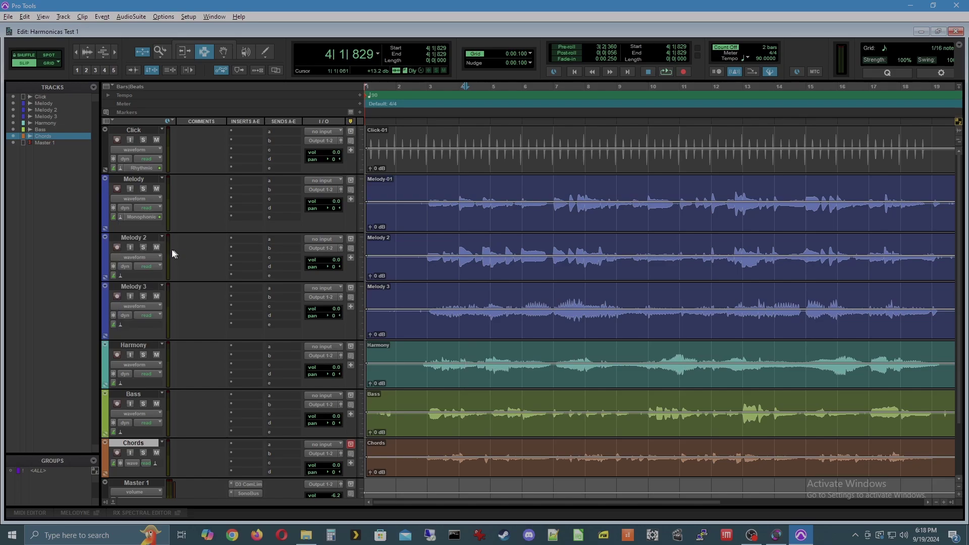
{"action": "left_click", "coordinate": [121, 275]}
{"action": "left_click", "coordinate": [165, 311]}
{"action": "left_click", "coordinate": [122, 325]}
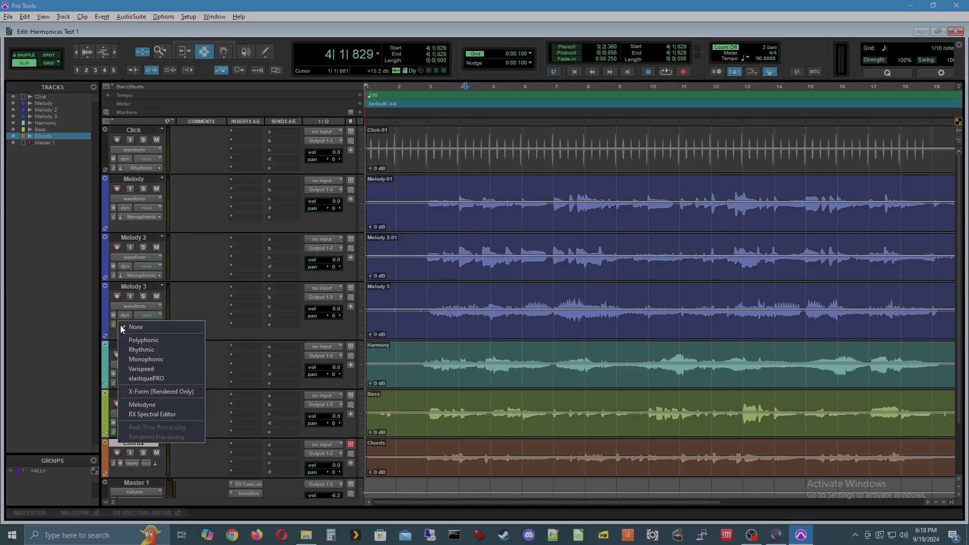
{"action": "left_click", "coordinate": [164, 357]}
Set the Elastic Audio plug-in to Monophonic on the Harmony and Bass tracks
{"action": "left_click", "coordinate": [121, 383]}
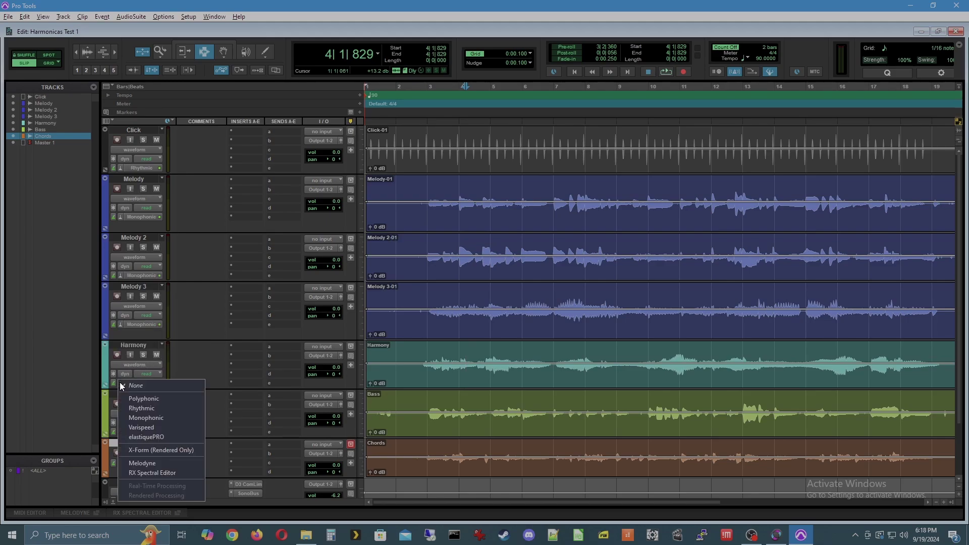
{"action": "left_click", "coordinate": [174, 418]}
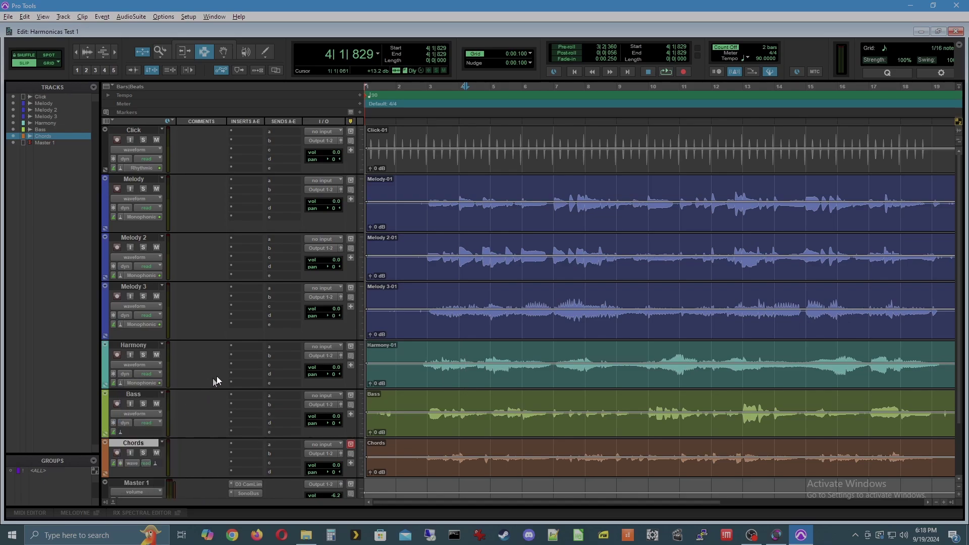
{"action": "scroll", "coordinate": [206, 374], "scroll_direction": "down", "scroll_amount": 2}
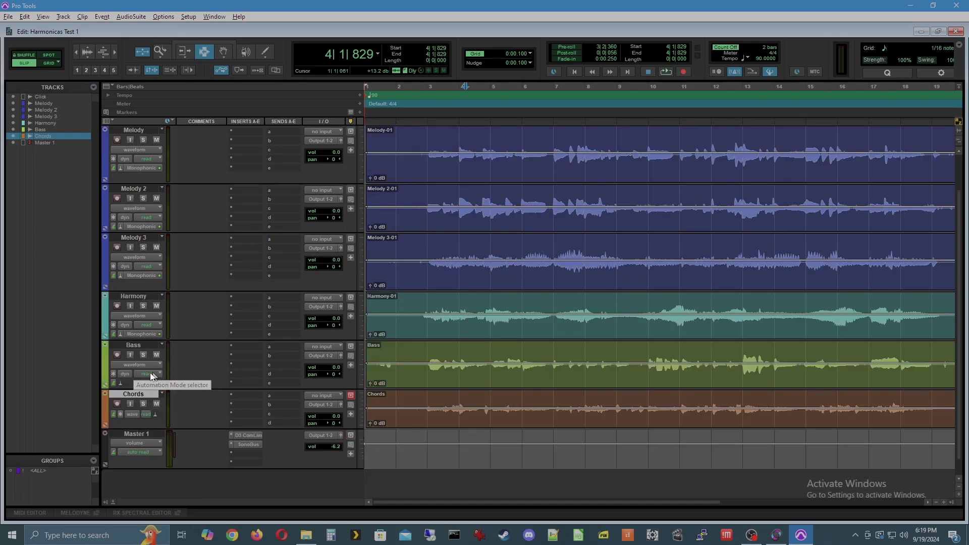
{"action": "left_click", "coordinate": [121, 384]}
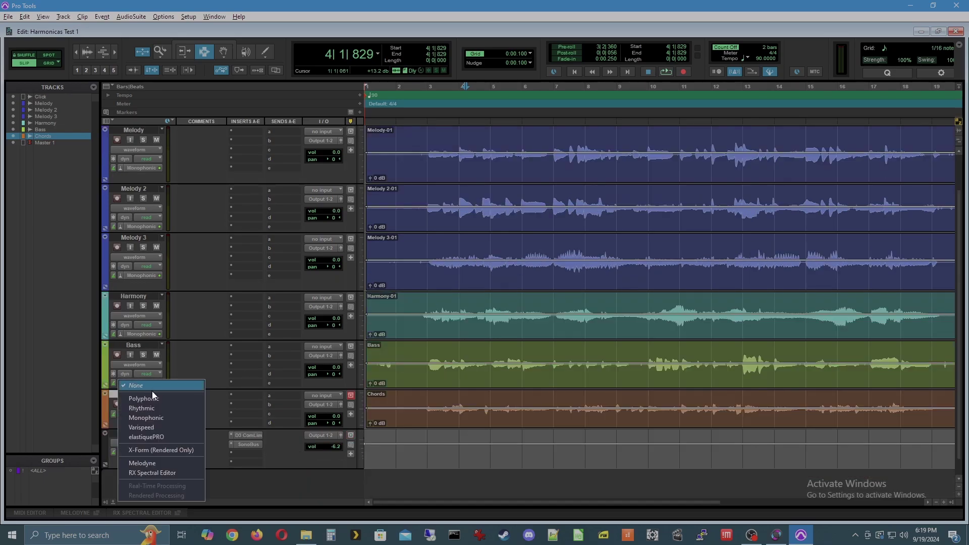
{"action": "left_click", "coordinate": [188, 418]}
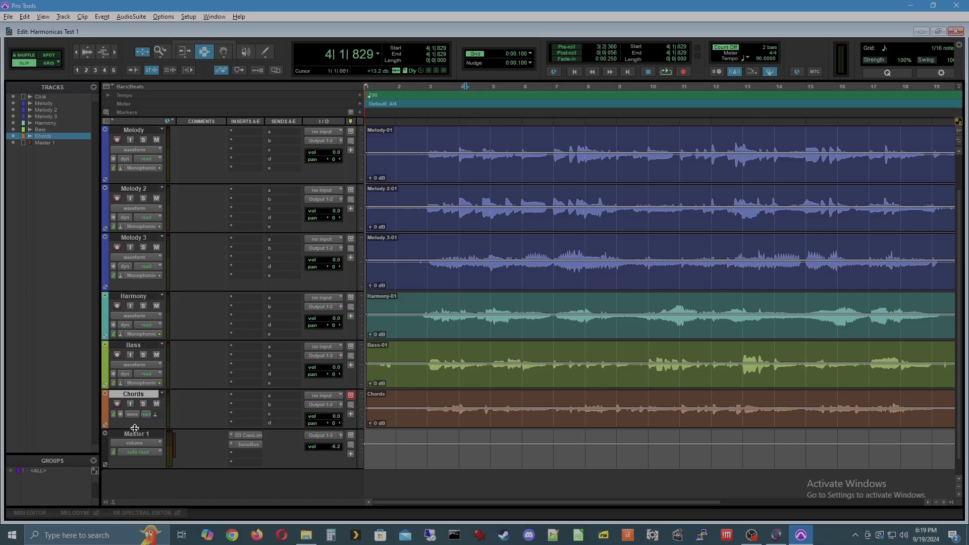
Enlarge the Chords track slightly and set its Elastic Audio plug-in to Polyphonic
{"action": "left_click_drag", "start_coordinate": [133, 428], "coordinate": [134, 437]}
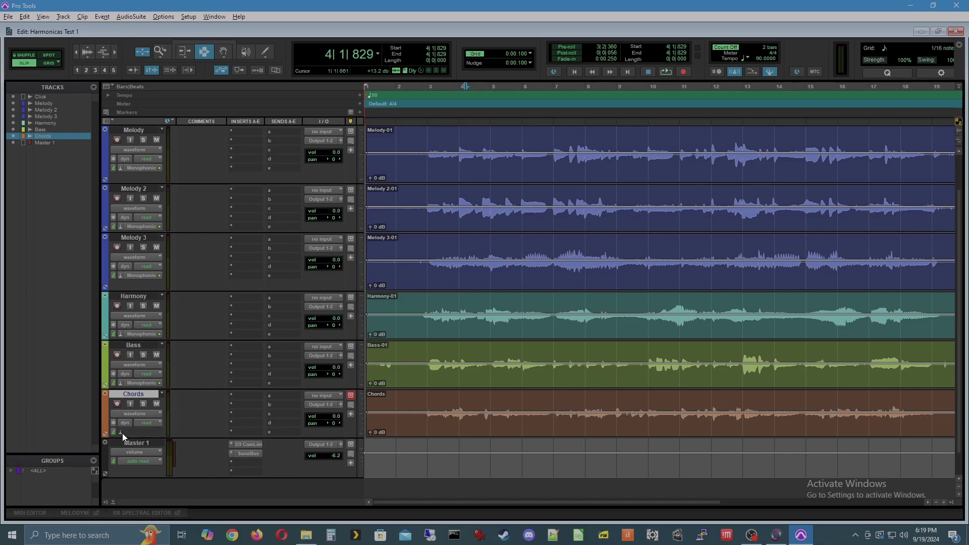
{"action": "left_click", "coordinate": [122, 432]}
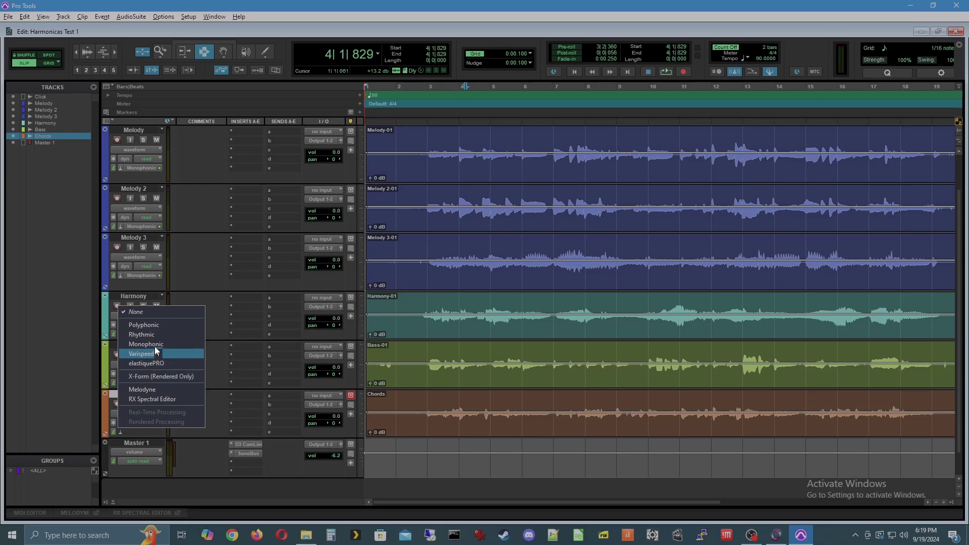
{"action": "left_click", "coordinate": [156, 326]}
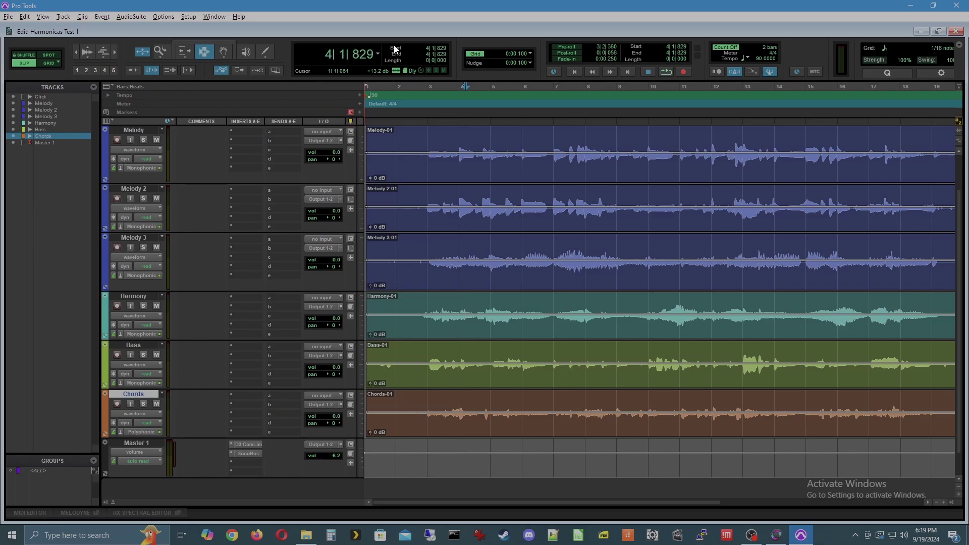
{"action": "left_click", "coordinate": [376, 54]}
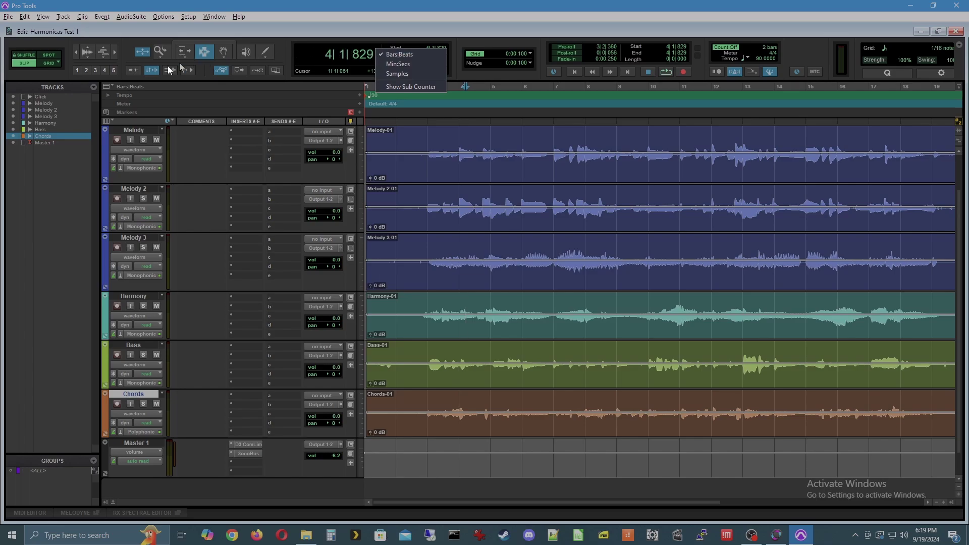
{"action": "left_click", "coordinate": [112, 86]}
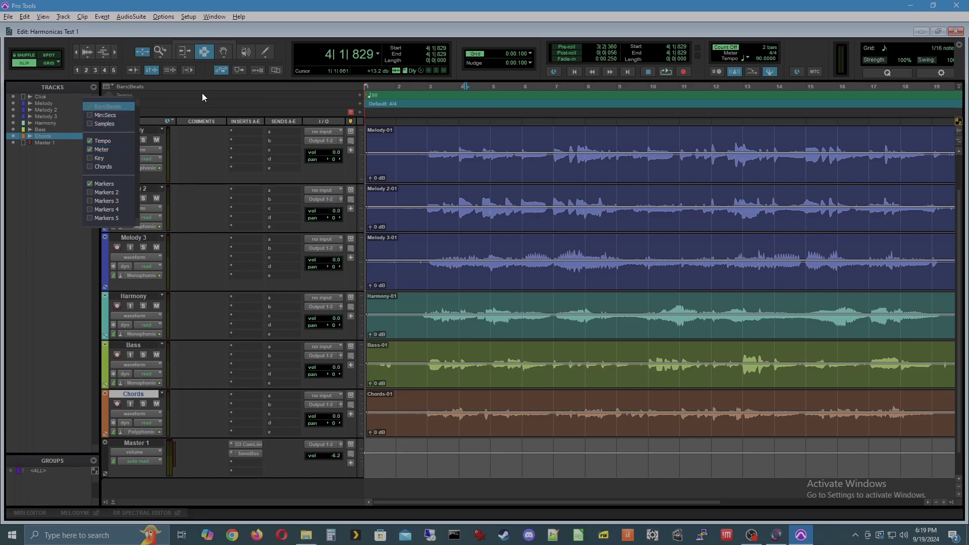
{"action": "left_click", "coordinate": [116, 88]}
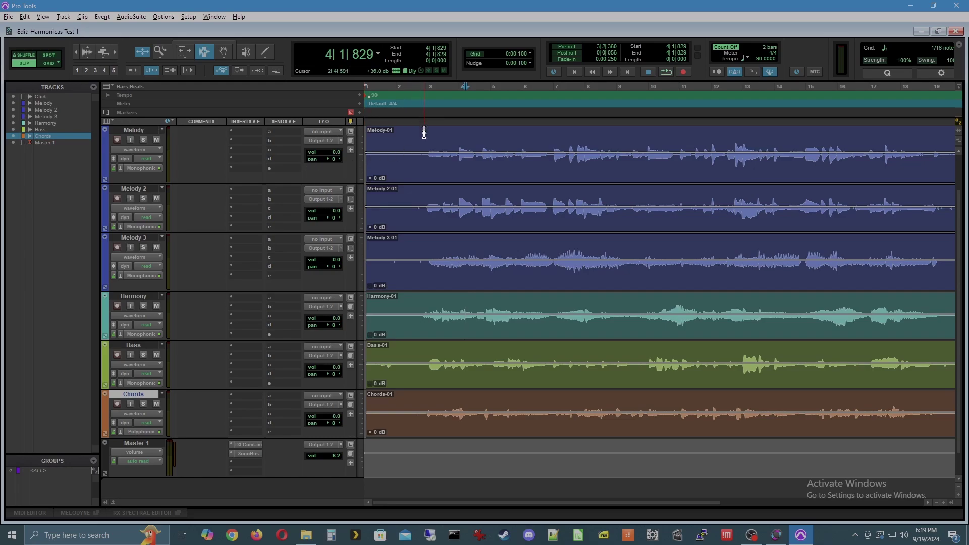
Play all tracks together from just before bar 3 to check the audio, and stop playback
{"action": "scroll", "coordinate": [429, 212], "scroll_direction": "up", "scroll_amount": 2}
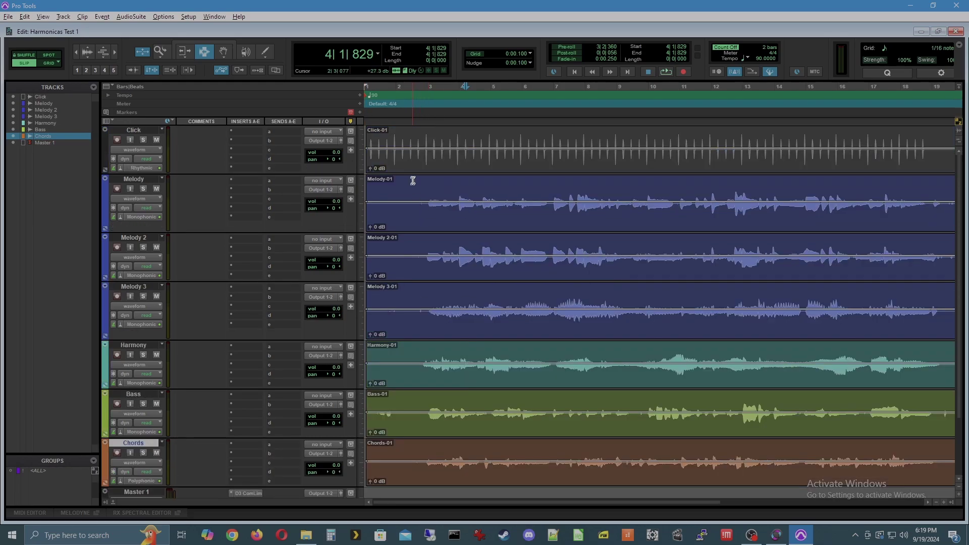
{"action": "left_click", "coordinate": [421, 120]}
{"action": "key", "text": "space"}
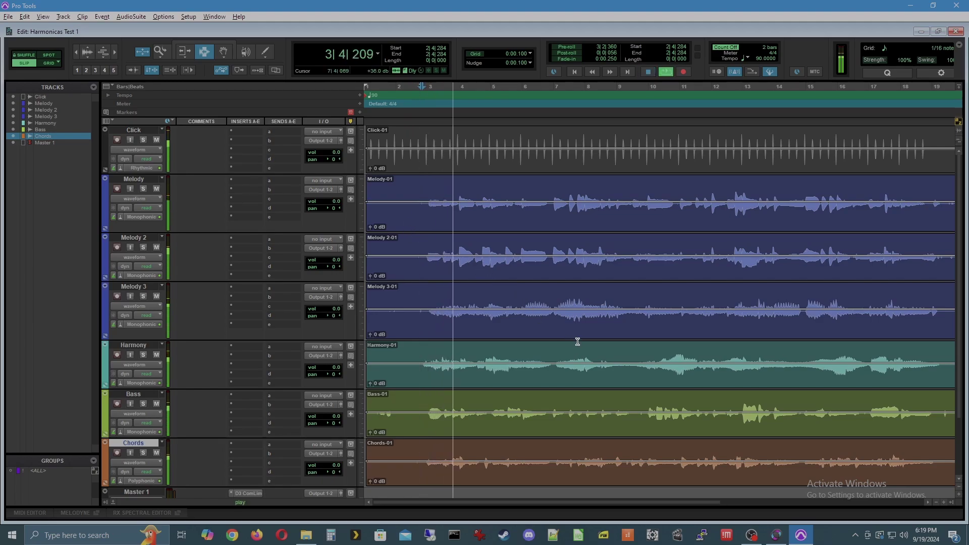
{"action": "left_click", "coordinate": [751, 535]}
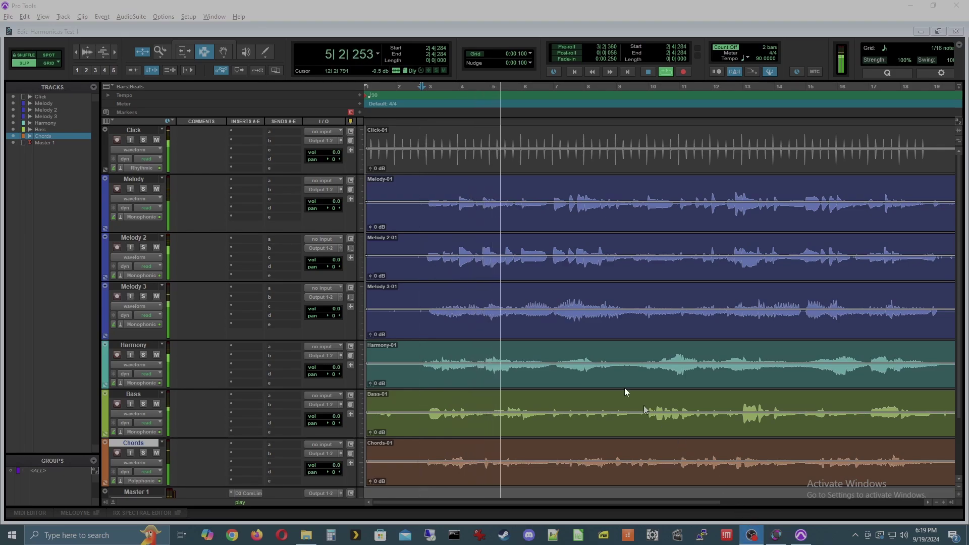
{"action": "key", "text": "alt+Tab"}
{"action": "left_click", "coordinate": [433, 292]}
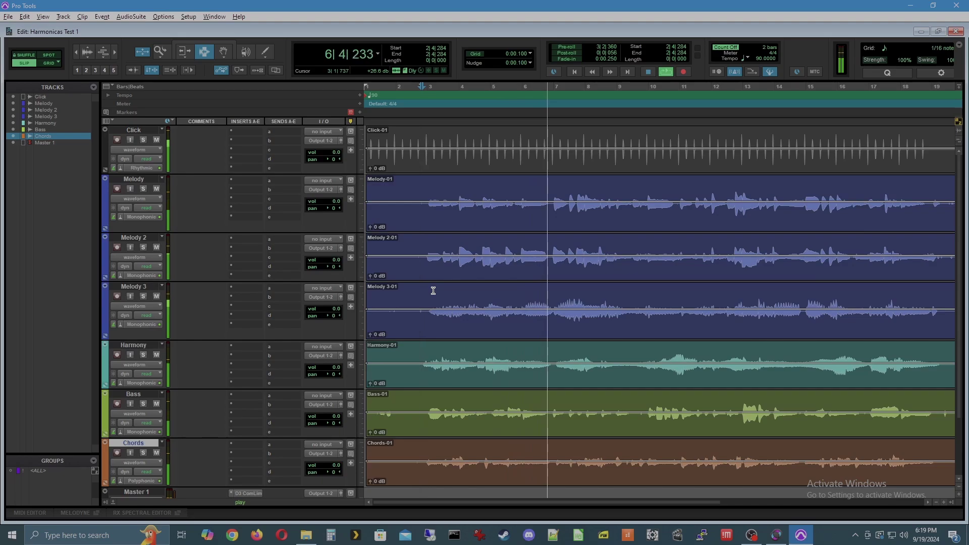
{"action": "key", "text": "space"}
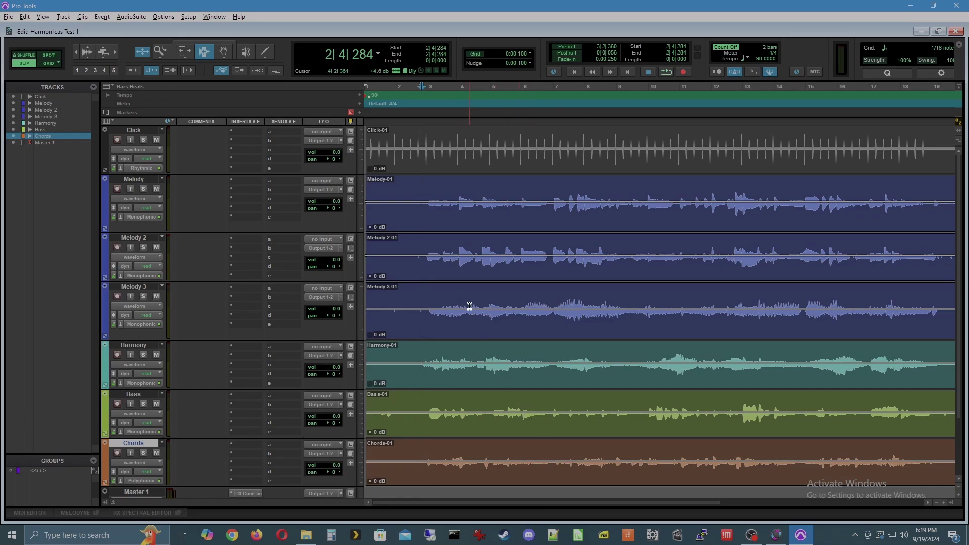
Display the grid lines over the first clicks of the Click clip
{"action": "left_click", "coordinate": [554, 151]}
{"action": "left_click", "coordinate": [405, 159]}
{"action": "left_click", "coordinate": [944, 502]}
{"action": "left_click", "coordinate": [944, 502]}
{"action": "left_click", "coordinate": [944, 503]}
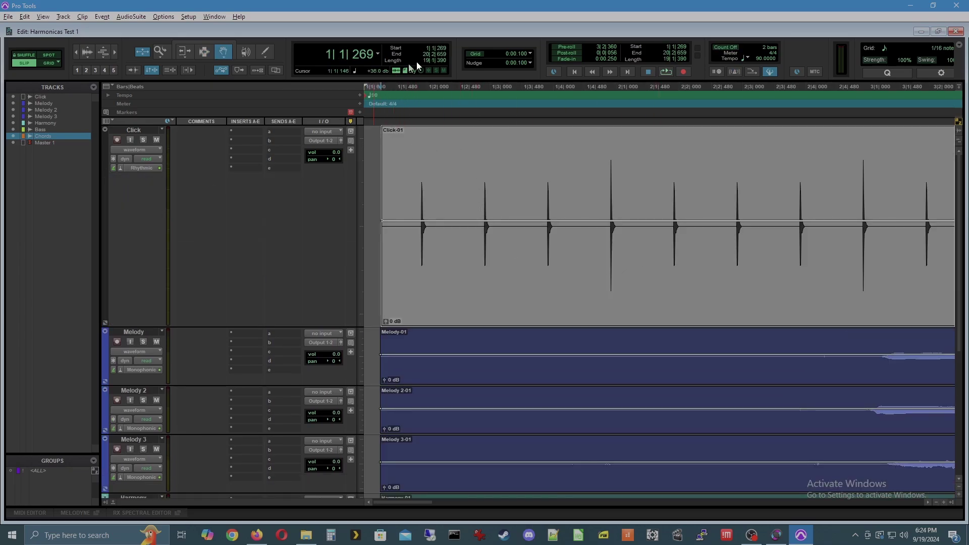
{"action": "left_click", "coordinate": [470, 53]}
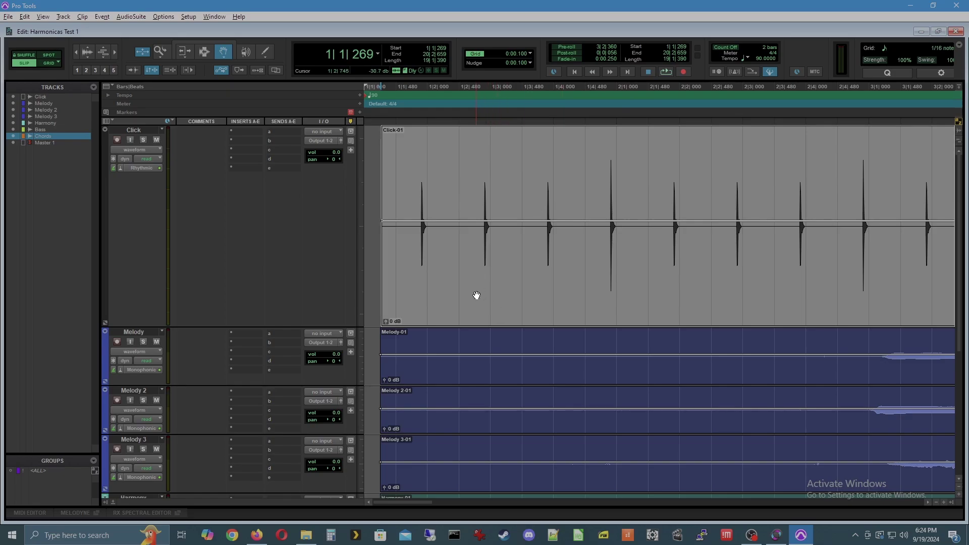
Shift the Click clip until its clicks line up with the beat grid lines, starting the clip at about 1|1|357
{"action": "left_click_drag", "start_coordinate": [472, 293], "coordinate": [482, 295]}
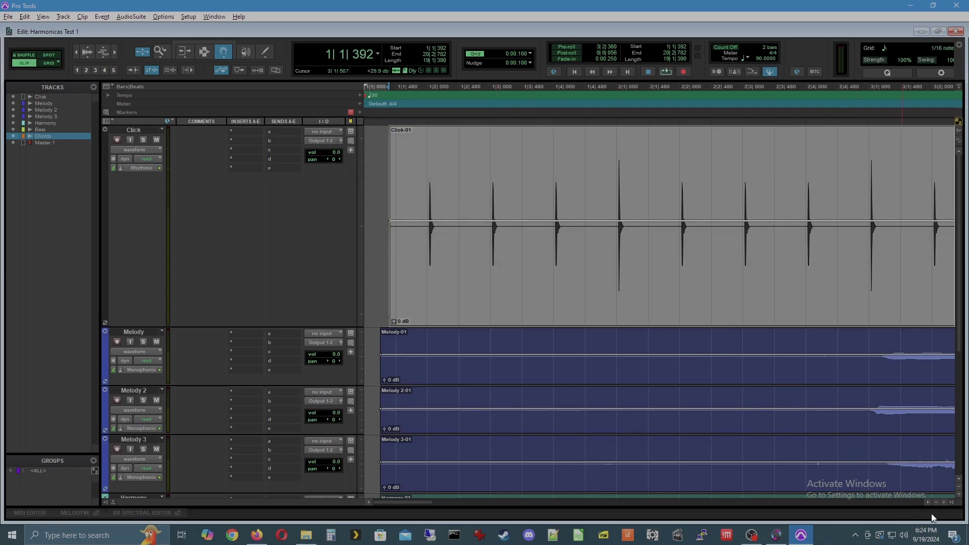
{"action": "left_click", "coordinate": [944, 502]}
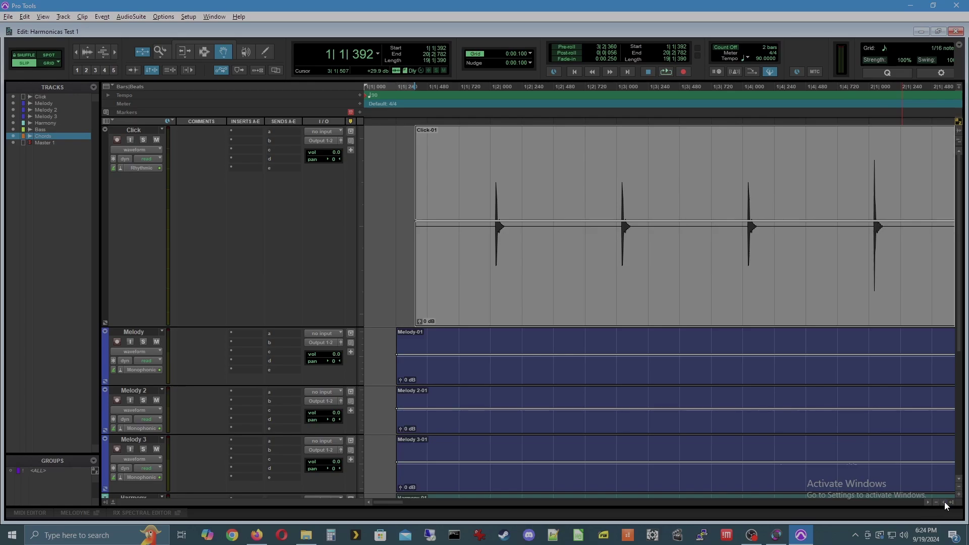
{"action": "left_click", "coordinate": [944, 502]}
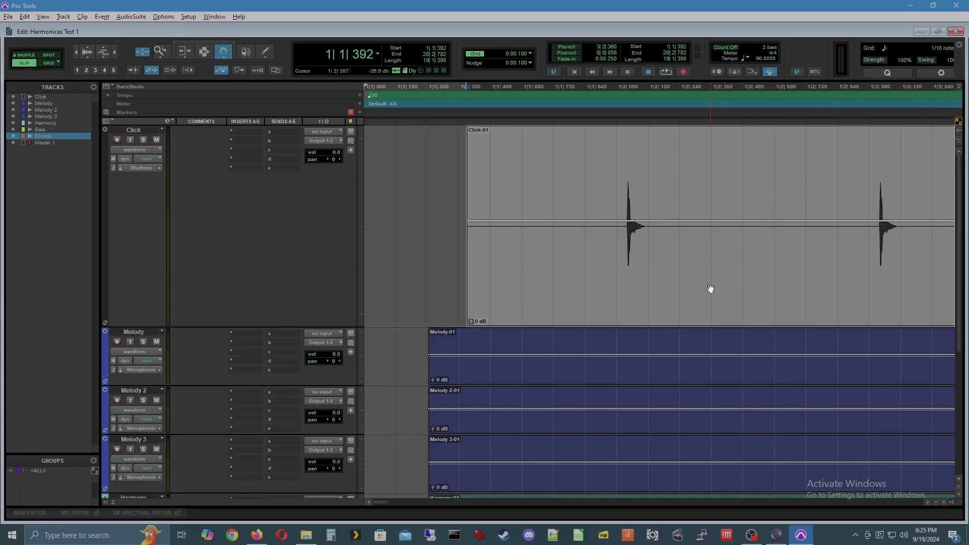
{"action": "left_click_drag", "start_coordinate": [726, 286], "coordinate": [718, 286]}
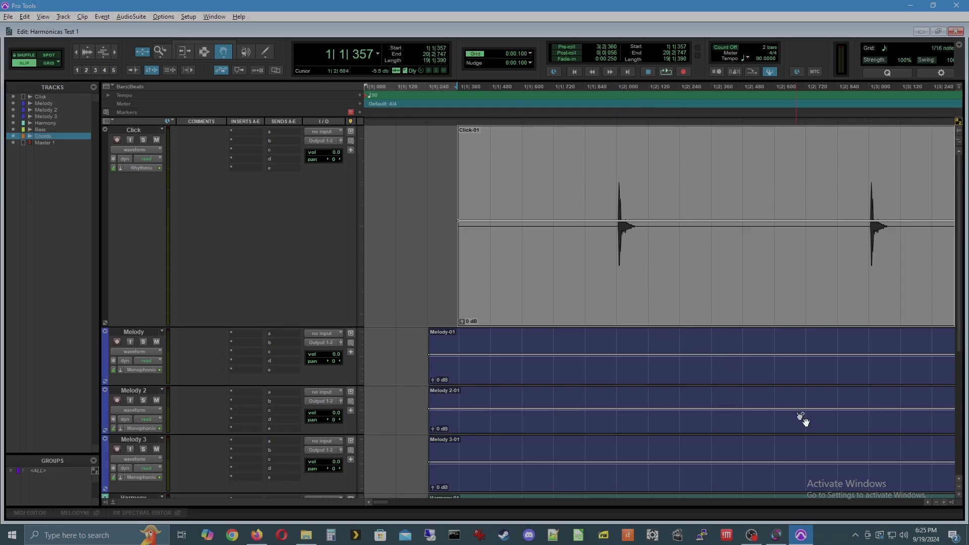
{"action": "left_click", "coordinate": [944, 503]}
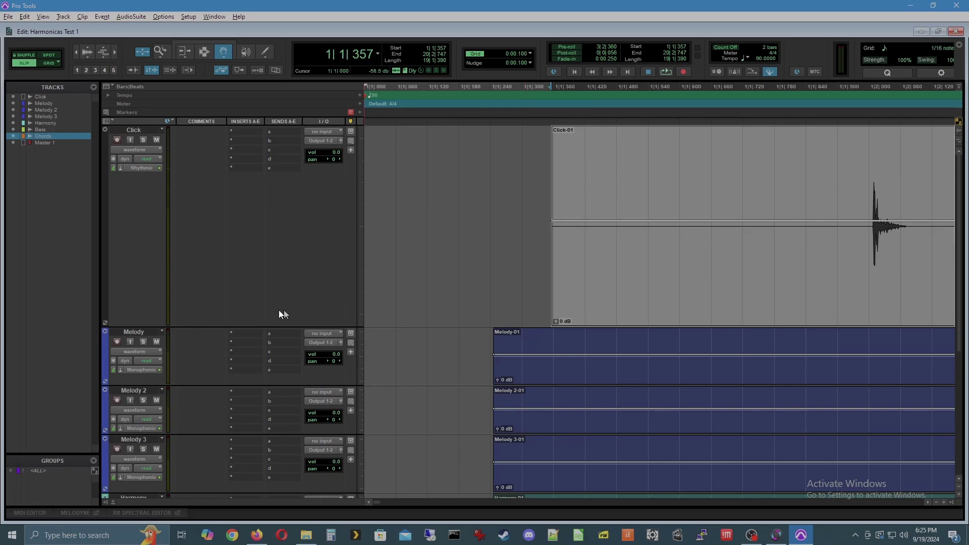
Reduce the Click track's height and move the Melody, Melody 2, Melody 3 and Harmony clips to start level with the Click clip
{"action": "left_click_drag", "start_coordinate": [206, 326], "coordinate": [245, 184]}
{"action": "left_click_drag", "start_coordinate": [595, 202], "coordinate": [654, 207]}
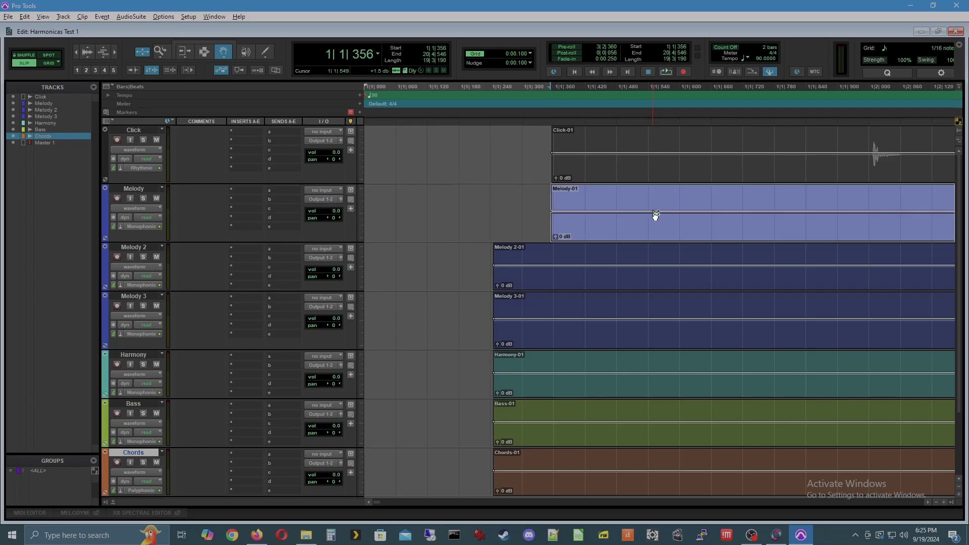
{"action": "left_click_drag", "start_coordinate": [599, 261], "coordinate": [662, 259]}
{"action": "left_click_drag", "start_coordinate": [613, 302], "coordinate": [671, 307]}
{"action": "left_click_drag", "start_coordinate": [592, 367], "coordinate": [651, 363]}
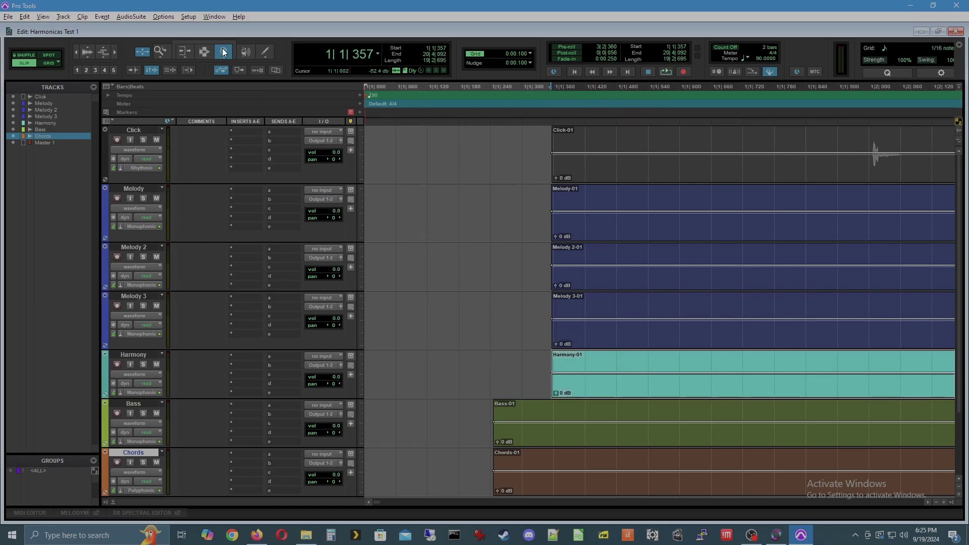
Move the Bass and Chords clips to start level with the clips above them
{"action": "left_click", "coordinate": [209, 51]}
{"action": "left_click", "coordinate": [223, 51]}
{"action": "left_click_drag", "start_coordinate": [528, 411], "coordinate": [583, 414]}
{"action": "left_click_drag", "start_coordinate": [555, 462], "coordinate": [588, 461]}
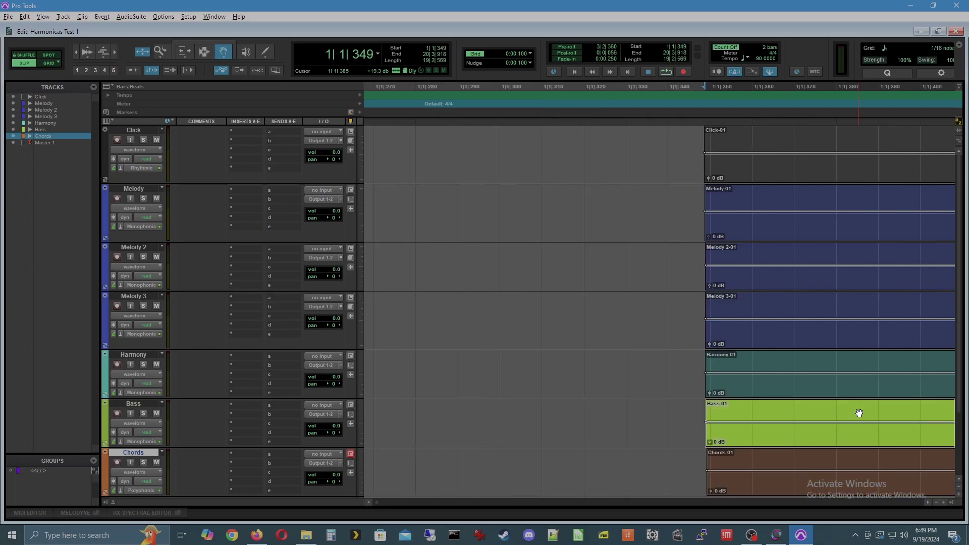
{"action": "left_click", "coordinate": [815, 462]}
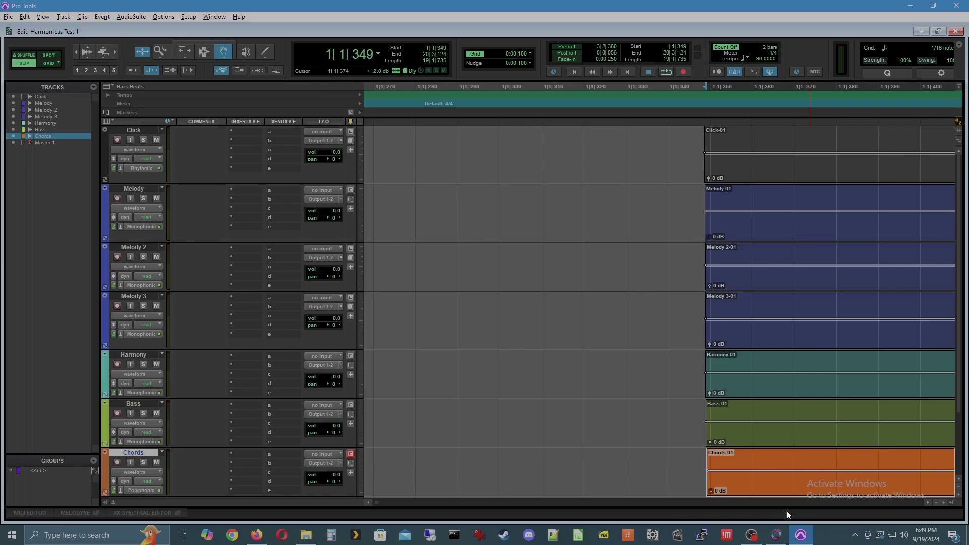
Enlarge the Melody and Melody 2 tracks and magnify the audio waveforms vertically
{"action": "left_click", "coordinate": [936, 502]}
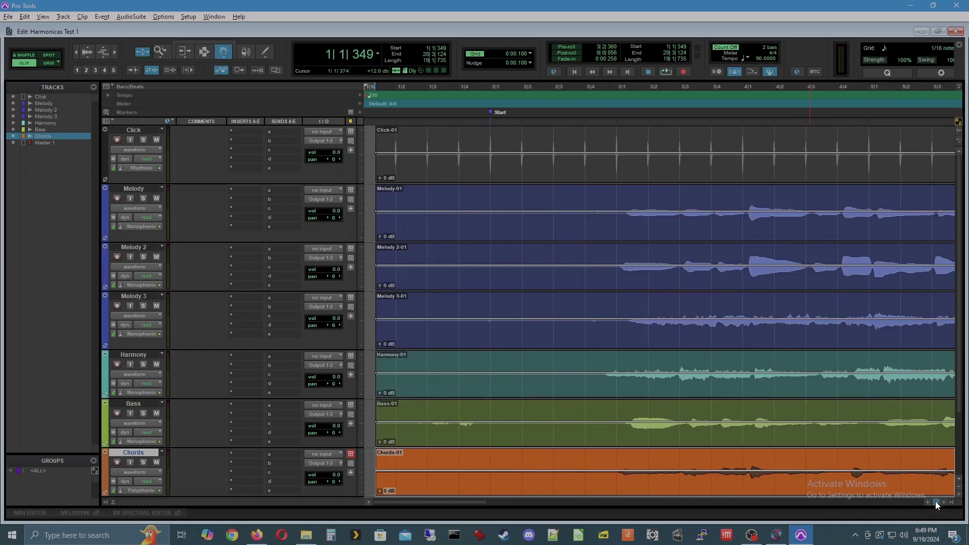
{"action": "left_click", "coordinate": [935, 502]}
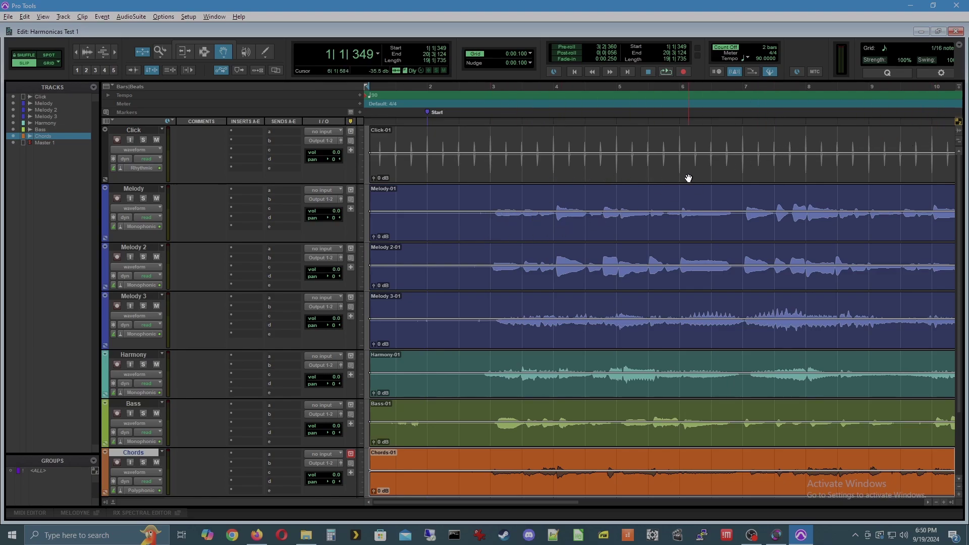
{"action": "left_click", "coordinate": [227, 248]}
{"action": "left_click_drag", "start_coordinate": [226, 247], "coordinate": [218, 279]}
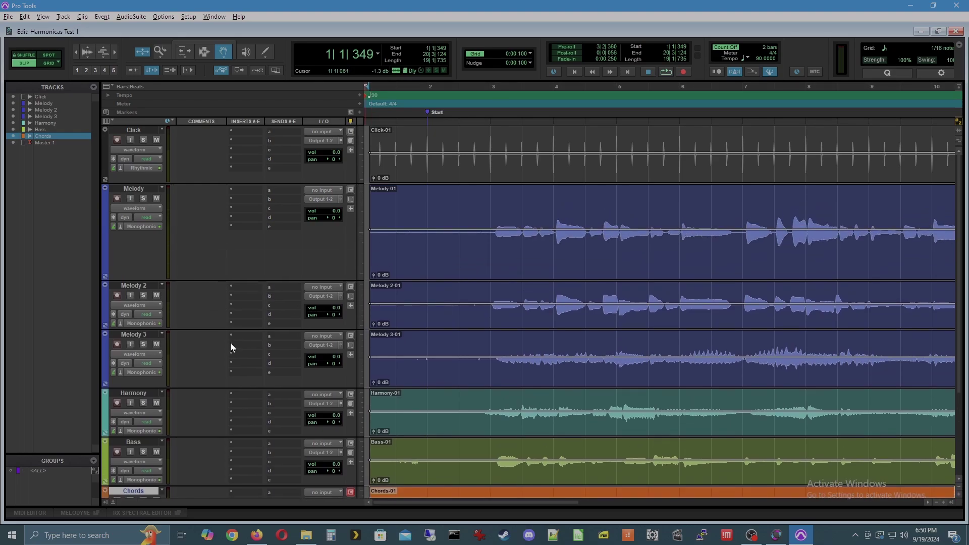
{"action": "left_click_drag", "start_coordinate": [205, 329], "coordinate": [208, 392]}
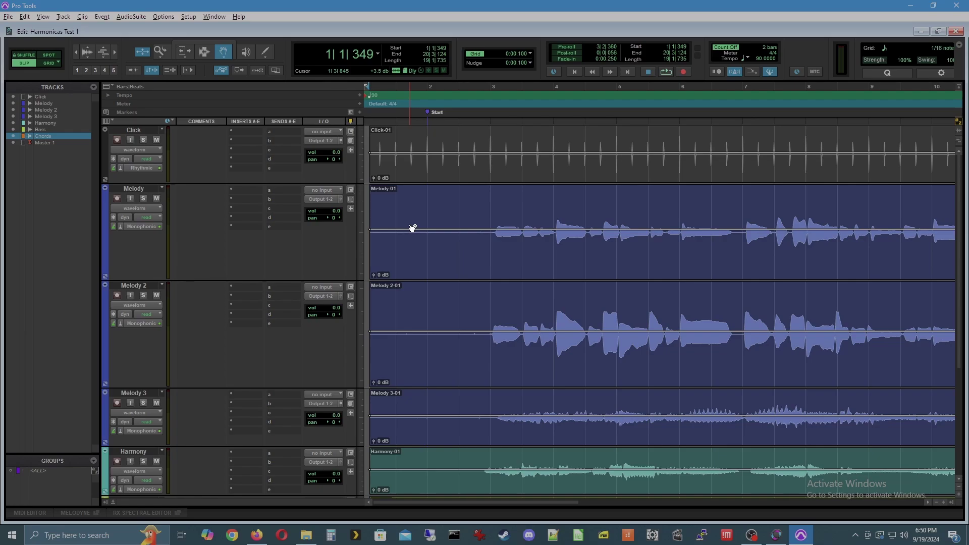
{"action": "key", "text": "ctrl+Up"}
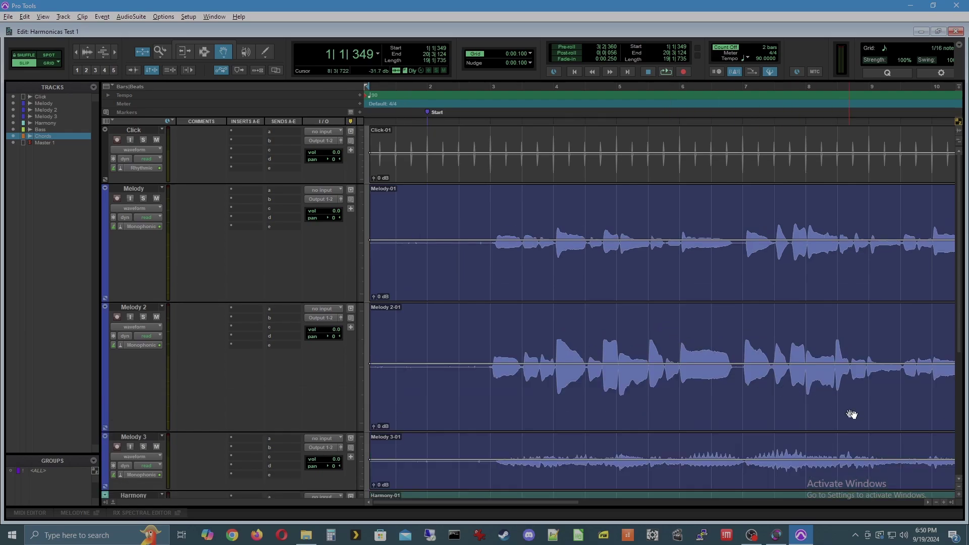
Switch the Melody and Melody 2 tracks to analysis view
{"action": "left_click", "coordinate": [943, 502]}
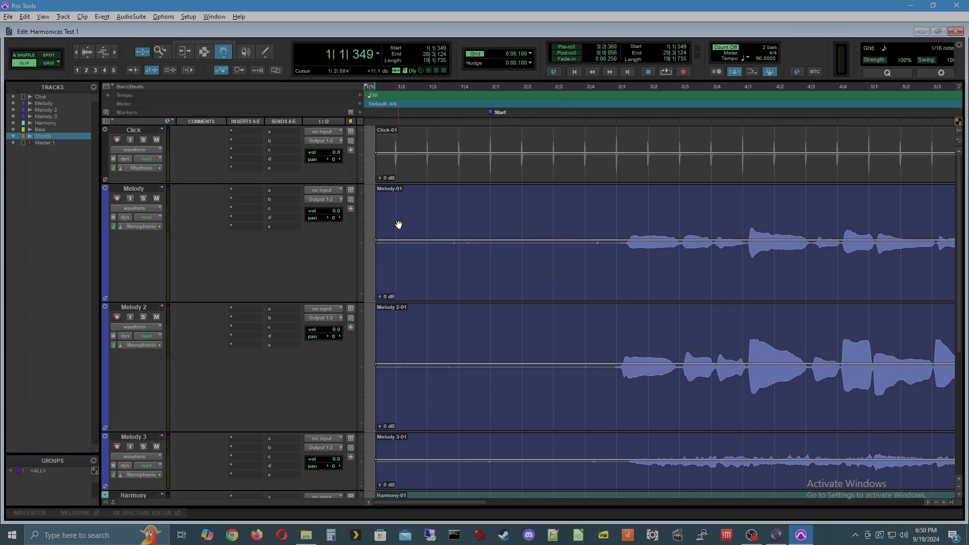
{"action": "left_click", "coordinate": [140, 210]}
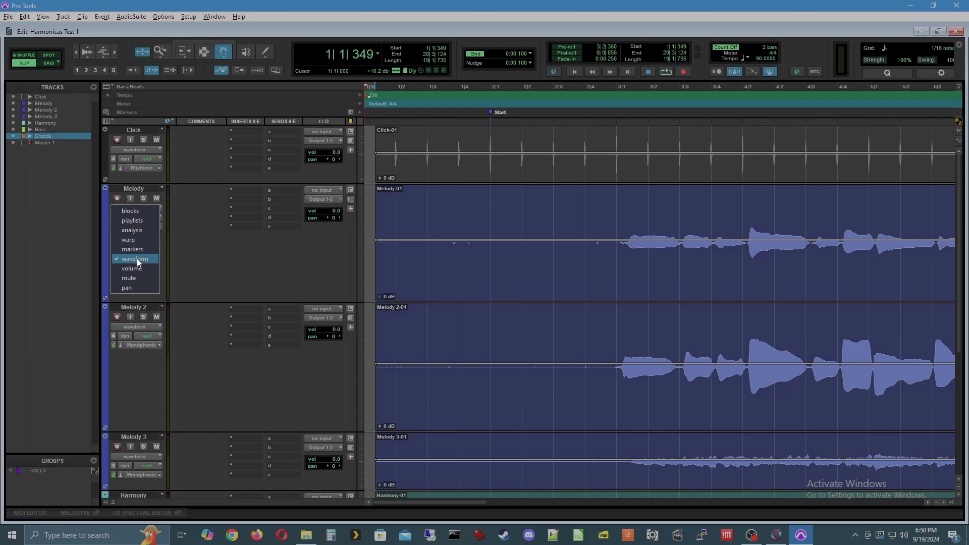
{"action": "left_click", "coordinate": [135, 231]}
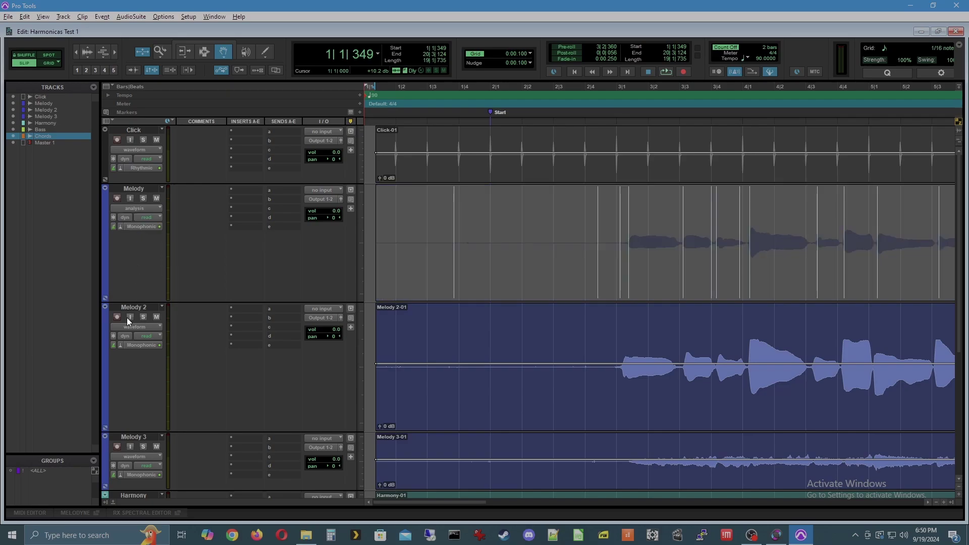
{"action": "left_click", "coordinate": [136, 328]}
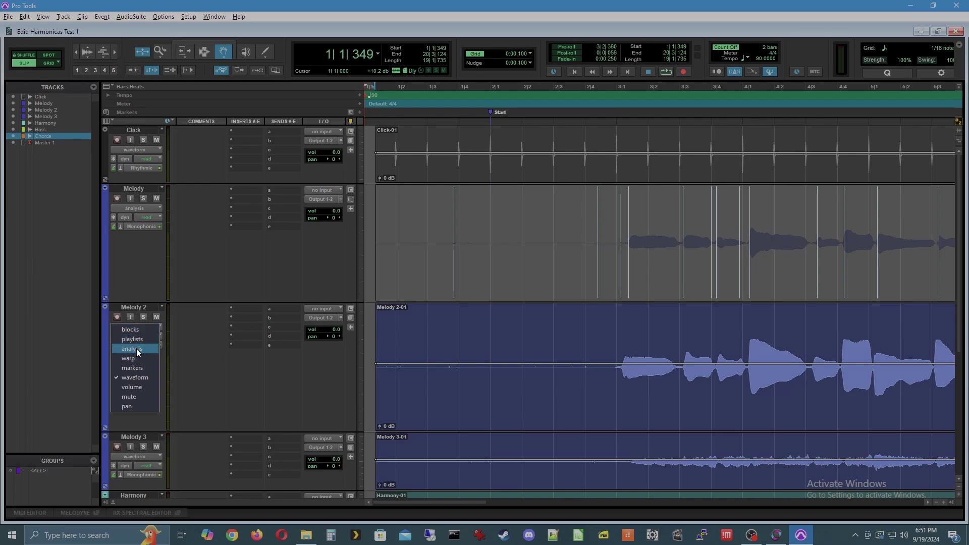
{"action": "left_click", "coordinate": [136, 348]}
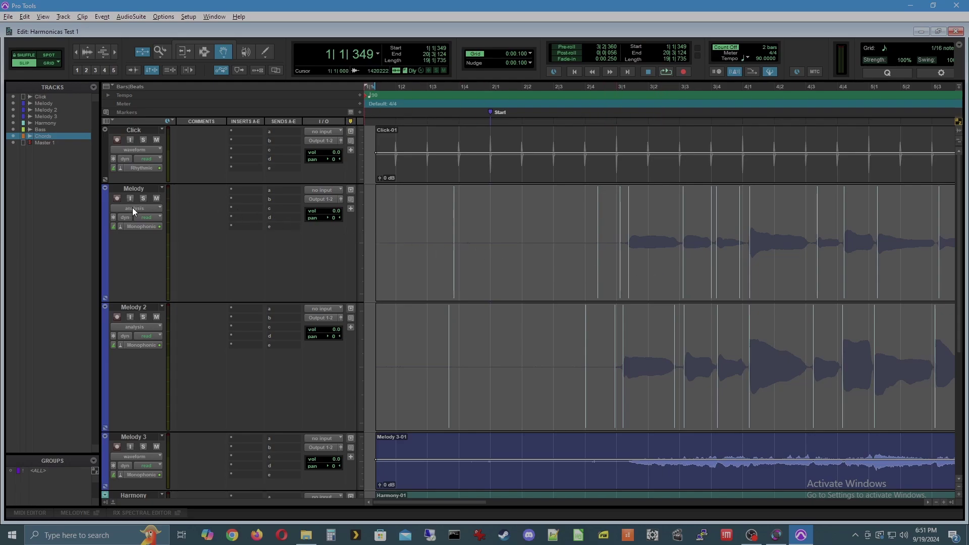
Delete the stray event markers before the first Melody note and the extra ones between its notes in bar 3
{"action": "left_click", "coordinate": [599, 290], "text": "alt"}
{"action": "left_click", "coordinate": [454, 285], "text": "alt"}
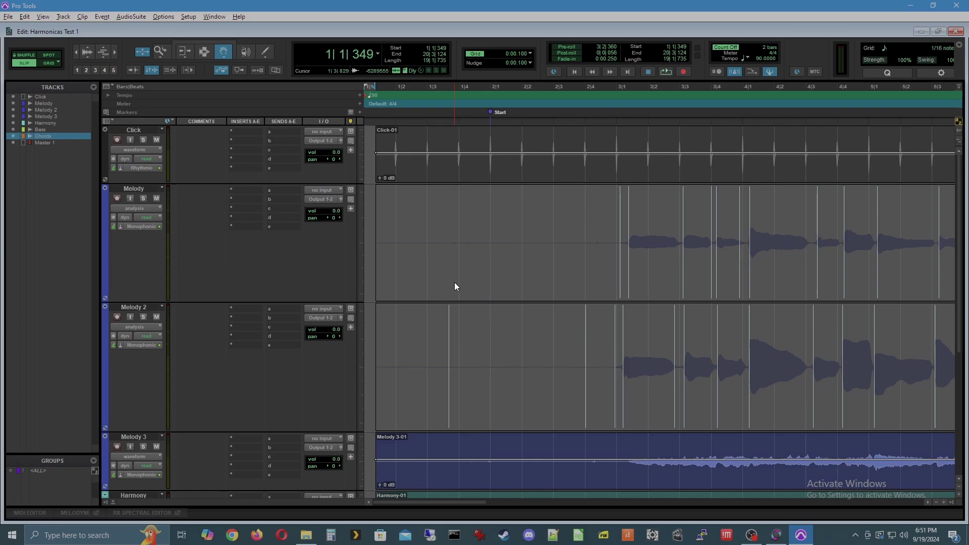
{"action": "left_click", "coordinate": [620, 279], "text": "alt"}
{"action": "left_click", "coordinate": [713, 262], "text": "alt"}
{"action": "left_click", "coordinate": [740, 262], "text": "alt"}
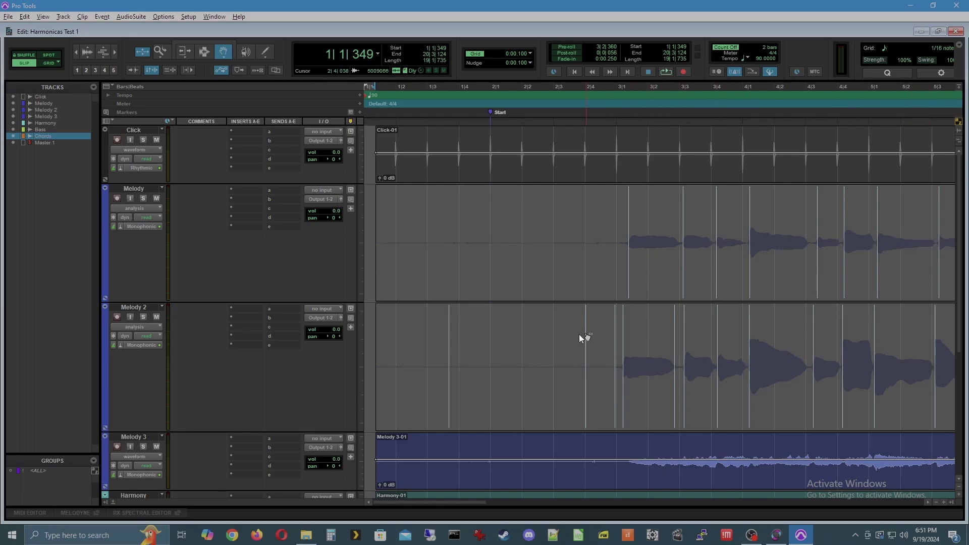
Delete the stray event markers before the first Melody 2 note and the extra one just before beat 3|3
{"action": "left_click", "coordinate": [449, 344], "text": "alt"}
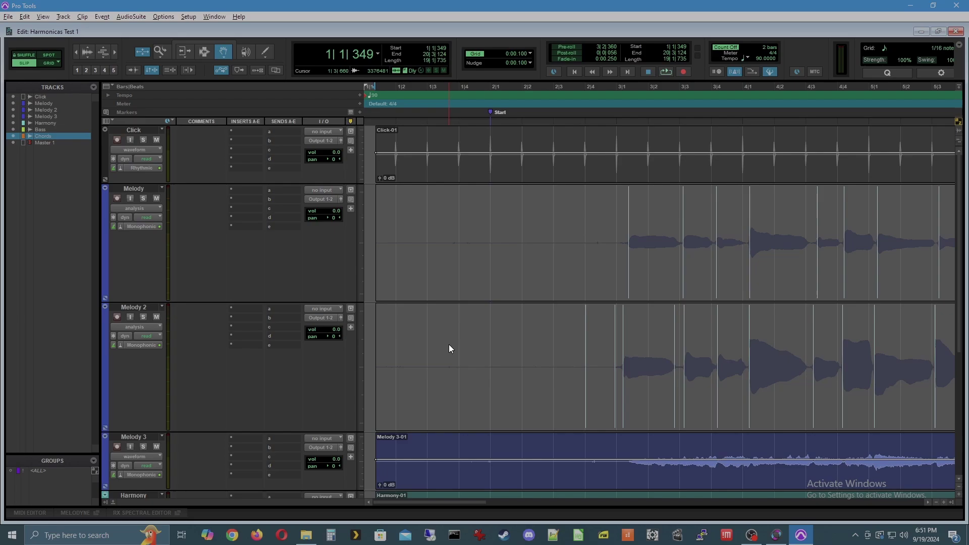
{"action": "left_click", "coordinate": [586, 349], "text": "alt"}
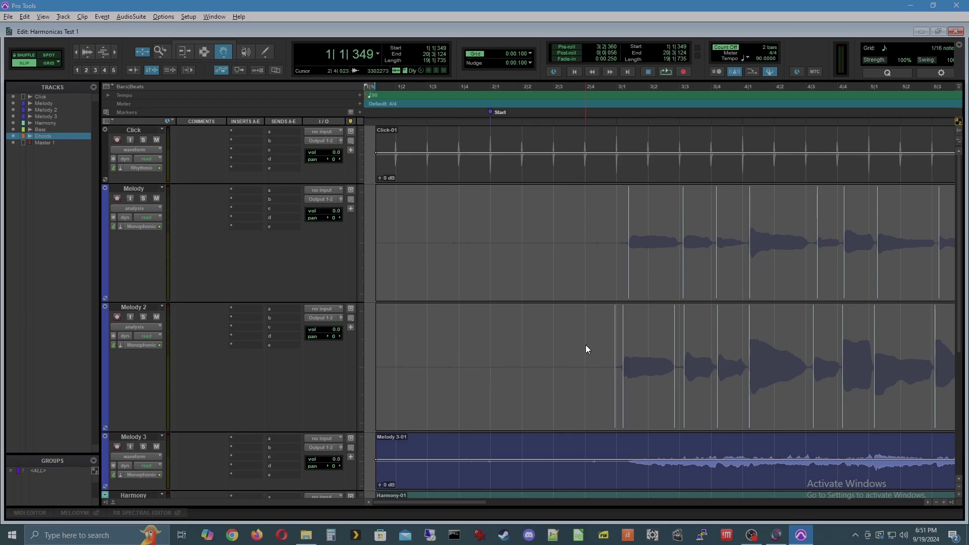
{"action": "left_click", "coordinate": [615, 342], "text": "alt"}
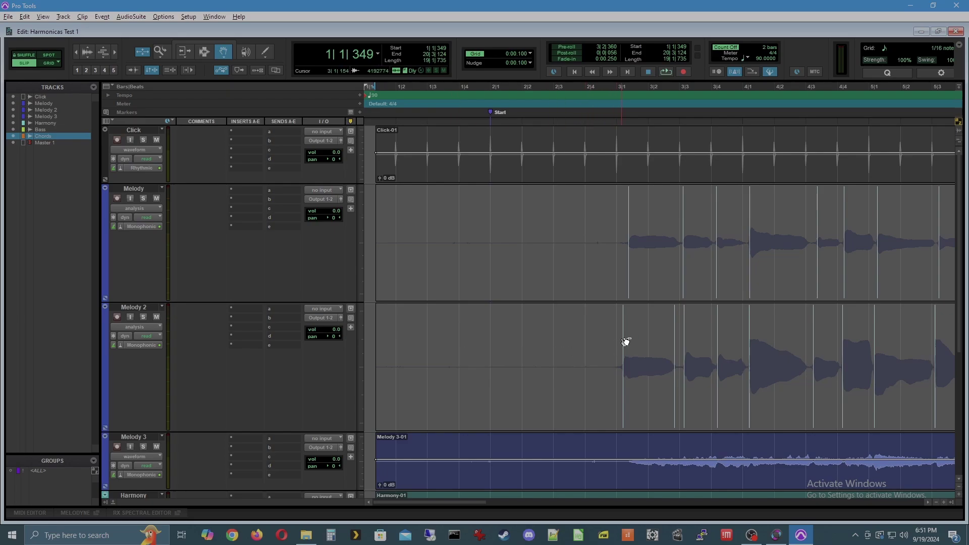
{"action": "left_click", "coordinate": [677, 347], "text": "alt"}
Delete the extra event markers near 5|4 on Melody and 7|3 on Melody 2, and nudge the remaining 7|3 marker slightly earlier
{"action": "left_click_drag", "start_coordinate": [475, 502], "coordinate": [575, 505]}
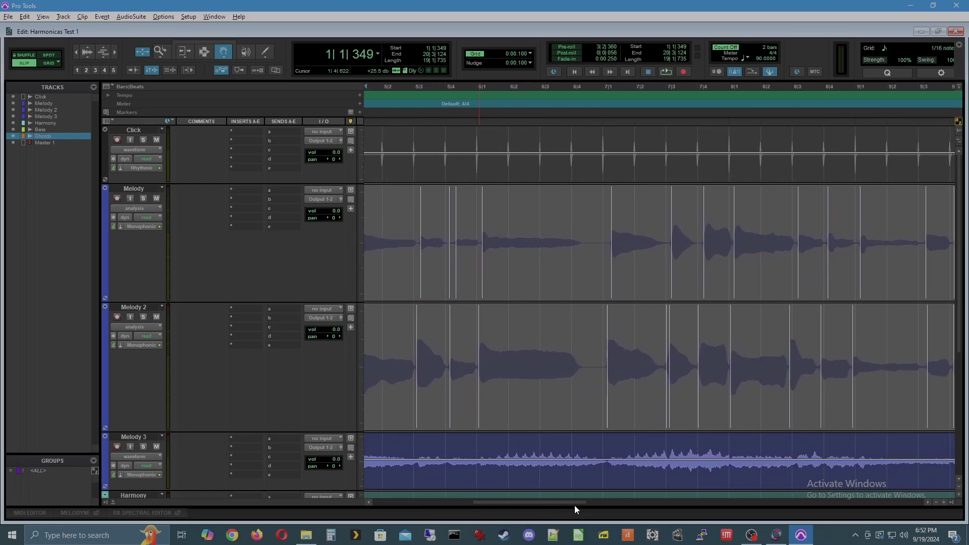
{"action": "left_click", "coordinate": [451, 269], "text": "alt"}
{"action": "left_click", "coordinate": [667, 340], "text": "alt"}
{"action": "left_click_drag", "start_coordinate": [670, 335], "coordinate": [668, 335]}
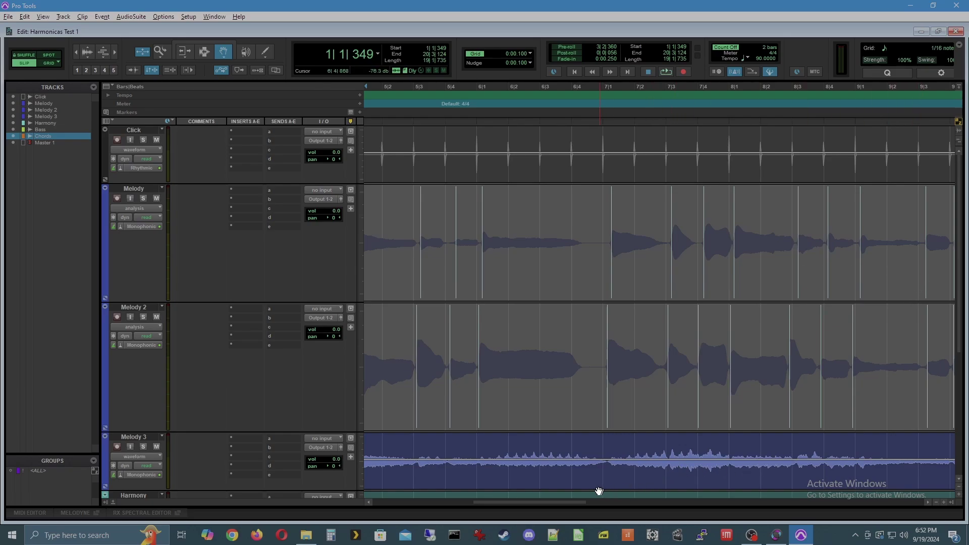
Delete the extra event markers between 10|4 and 12|3 on Melody and the one after 12|3 on Melody 2
{"action": "left_click_drag", "start_coordinate": [554, 502], "coordinate": [584, 508]}
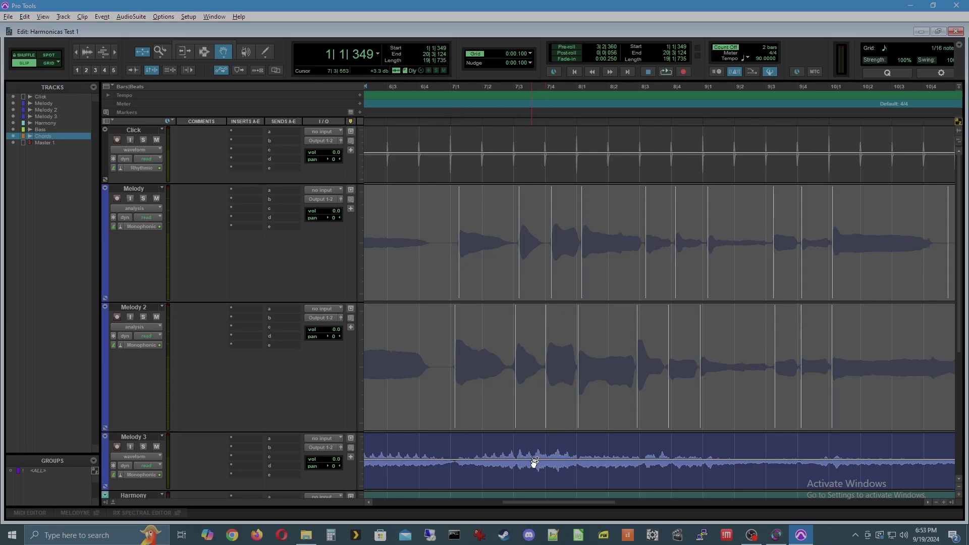
{"action": "left_click_drag", "start_coordinate": [542, 501], "coordinate": [614, 501]}
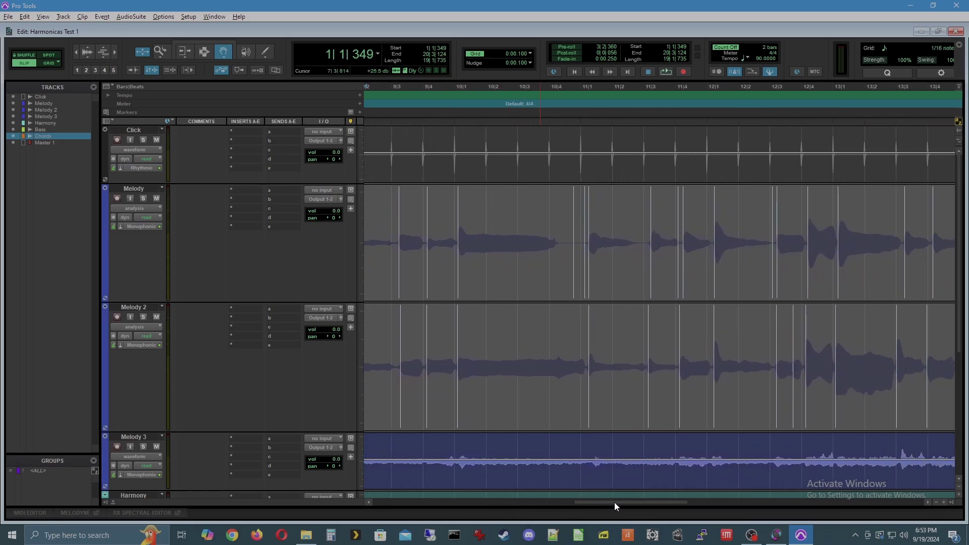
{"action": "left_click", "coordinate": [573, 262], "text": "alt"}
{"action": "left_click", "coordinate": [586, 266], "text": "alt"}
{"action": "left_click", "coordinate": [679, 272], "text": "alt"}
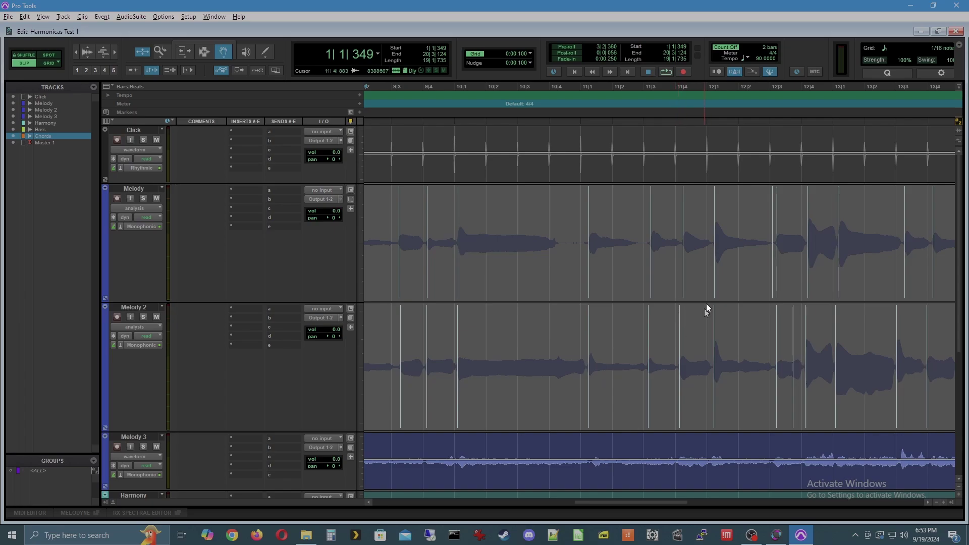
{"action": "left_click", "coordinate": [773, 268], "text": "alt"}
{"action": "left_click", "coordinate": [793, 356], "text": "alt"}
Delete the event markers after the last Melody note, including the one at the clip's end
{"action": "left_click_drag", "start_coordinate": [671, 501], "coordinate": [734, 501]}
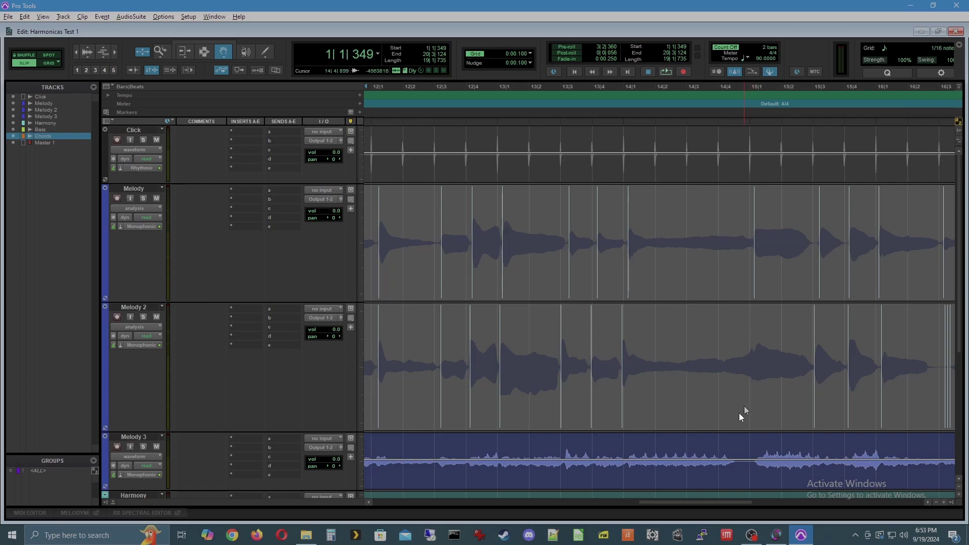
{"action": "left_click_drag", "start_coordinate": [721, 502], "coordinate": [778, 501]}
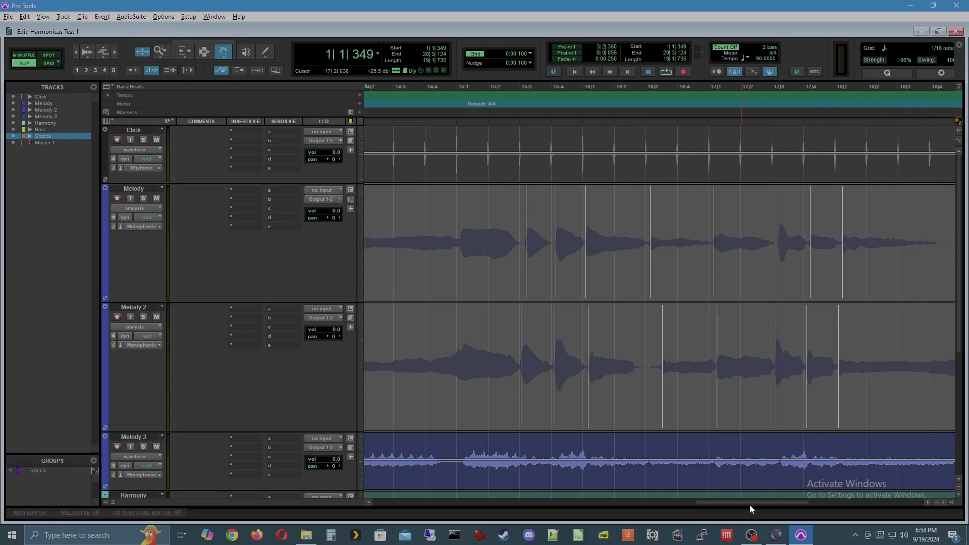
{"action": "left_click_drag", "start_coordinate": [752, 503], "coordinate": [830, 498]}
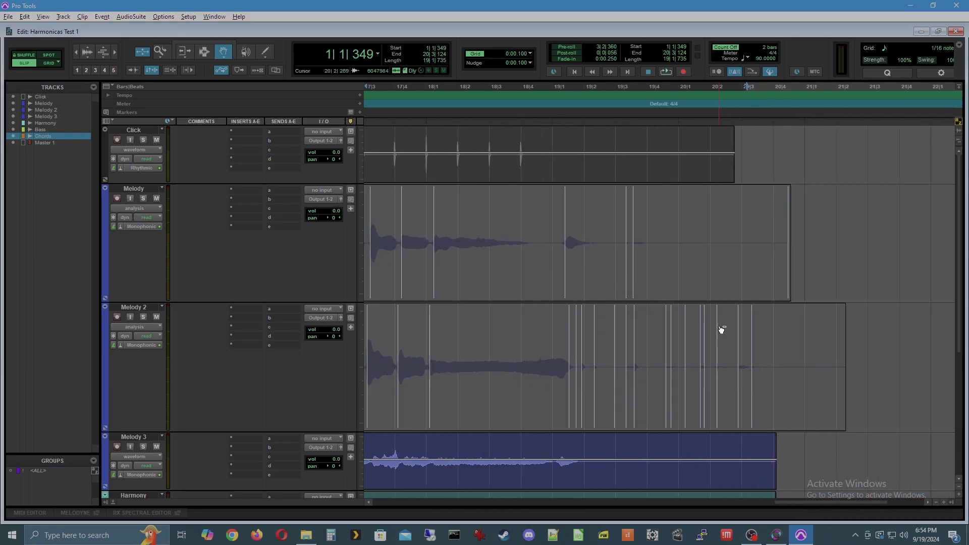
{"action": "left_click", "coordinate": [626, 276], "text": "alt"}
{"action": "left_click", "coordinate": [633, 275], "text": "alt"}
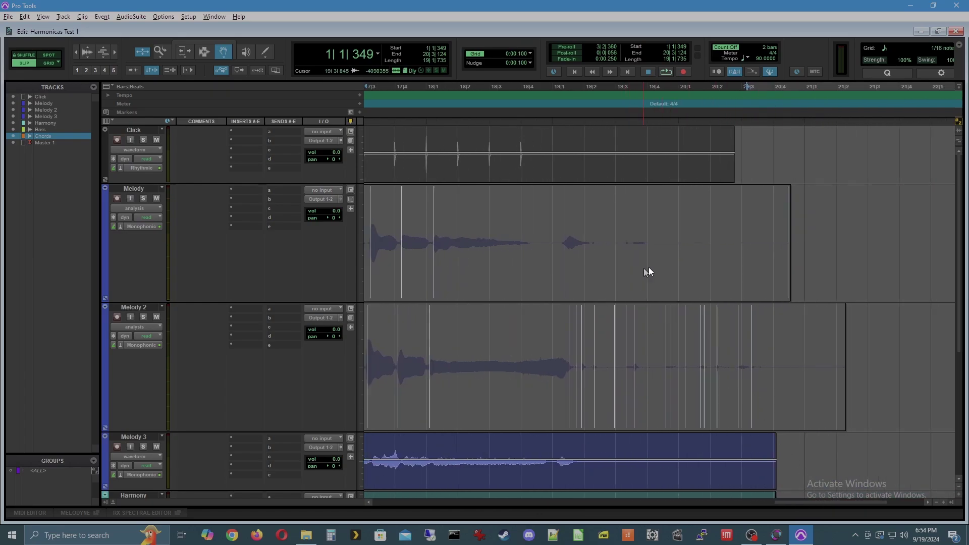
{"action": "left_click", "coordinate": [789, 269], "text": "alt"}
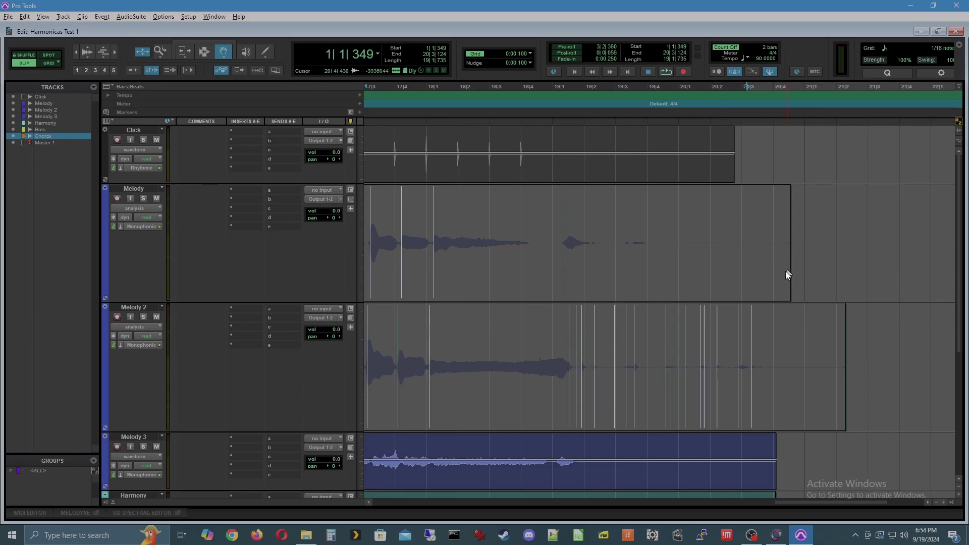
Delete all the event markers on Melody 2 from just after 19|1 to the end of the clip
{"action": "left_click", "coordinate": [752, 347], "text": "alt"}
{"action": "left_click", "coordinate": [738, 348], "text": "alt"}
{"action": "left_click", "coordinate": [717, 349], "text": "alt"}
{"action": "left_click", "coordinate": [704, 350], "text": "alt"}
{"action": "left_click", "coordinate": [701, 351], "text": "alt"}
{"action": "left_click", "coordinate": [685, 354], "text": "alt"}
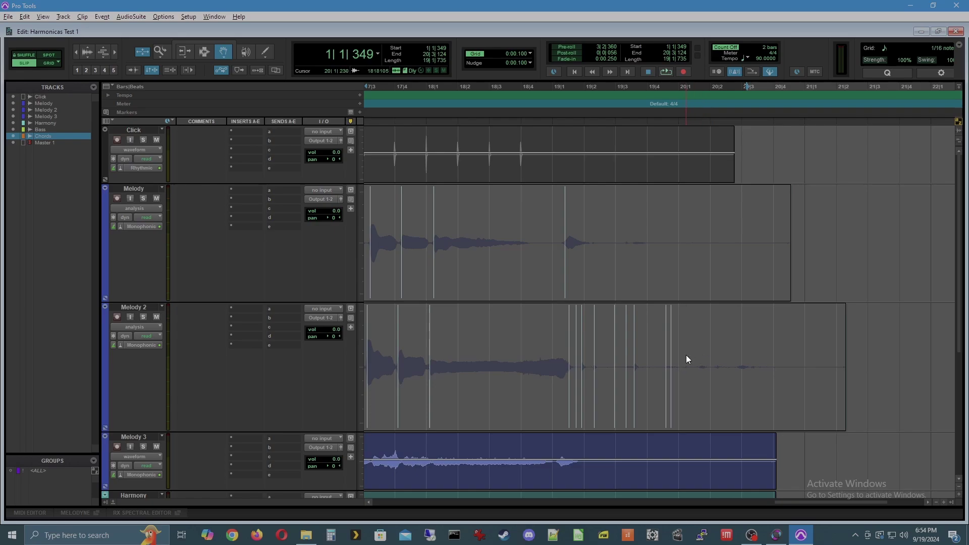
{"action": "left_click", "coordinate": [672, 361], "text": "alt"}
{"action": "left_click", "coordinate": [667, 363], "text": "alt"}
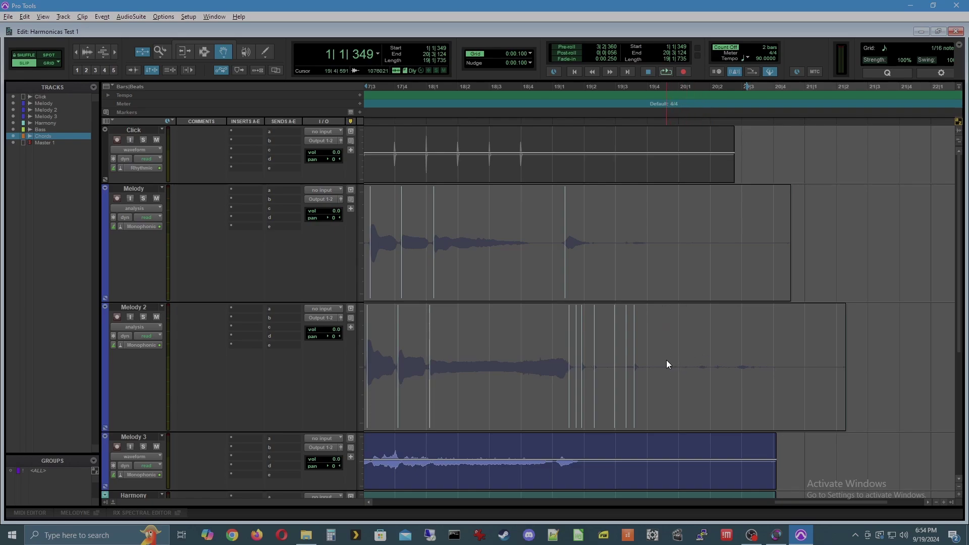
{"action": "left_click", "coordinate": [634, 357], "text": "alt"}
{"action": "left_click", "coordinate": [626, 359], "text": "alt"}
{"action": "left_click", "coordinate": [615, 362], "text": "alt"}
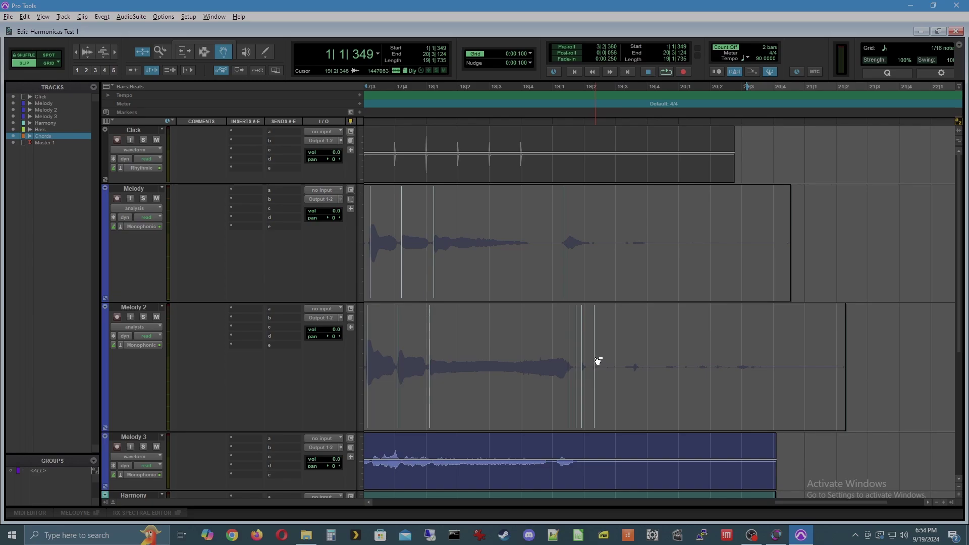
{"action": "left_click", "coordinate": [595, 360], "text": "alt"}
{"action": "left_click", "coordinate": [583, 359], "text": "alt"}
{"action": "left_click", "coordinate": [576, 362], "text": "alt"}
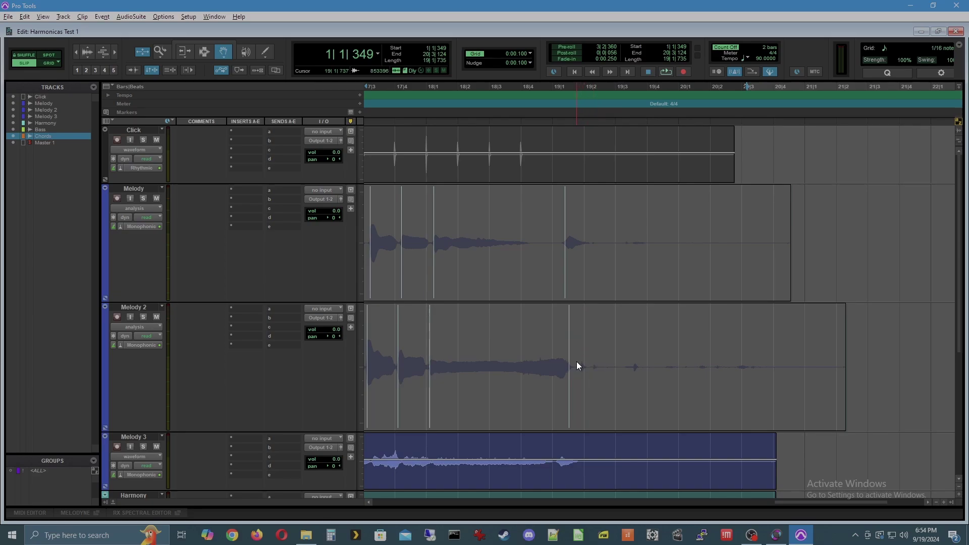
{"action": "left_click", "coordinate": [571, 396], "text": "alt"}
Switch the track view of Melody and Melody 2 from analysis to warp
{"action": "scroll", "coordinate": [600, 504], "scroll_direction": "down", "scroll_amount": 5}
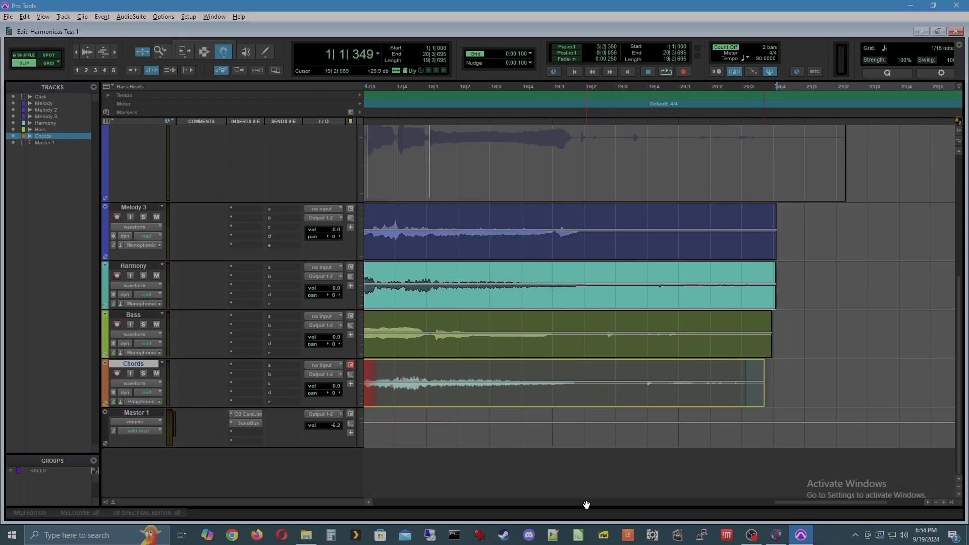
{"action": "scroll", "coordinate": [575, 309], "scroll_direction": "up", "scroll_amount": 5}
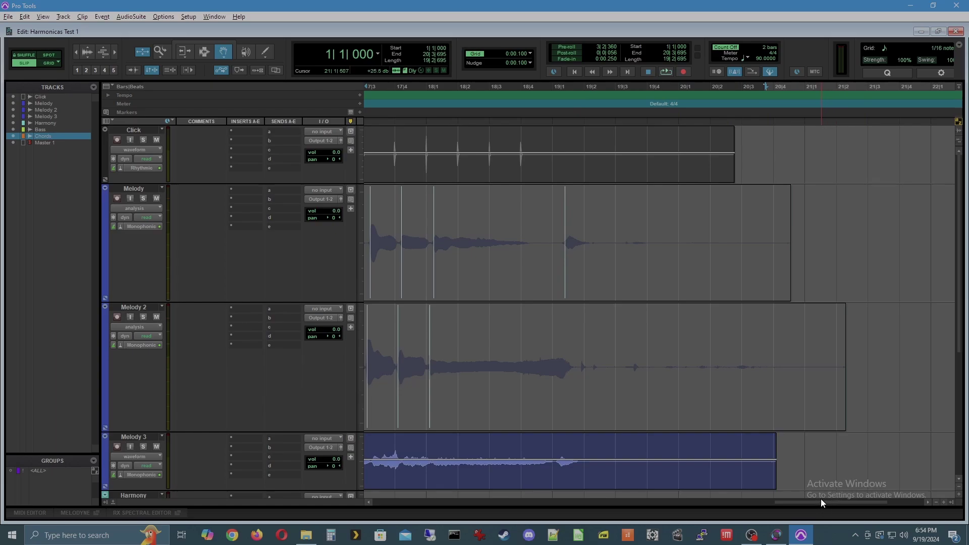
{"action": "mouse_move", "coordinate": [820, 500]}
{"action": "left_mouse_down"}
{"action": "mouse_move", "coordinate": [581, 536]}
{"action": "mouse_move", "coordinate": [419, 544]}
{"action": "mouse_move", "coordinate": [439, 544]}
{"action": "left_mouse_up"}
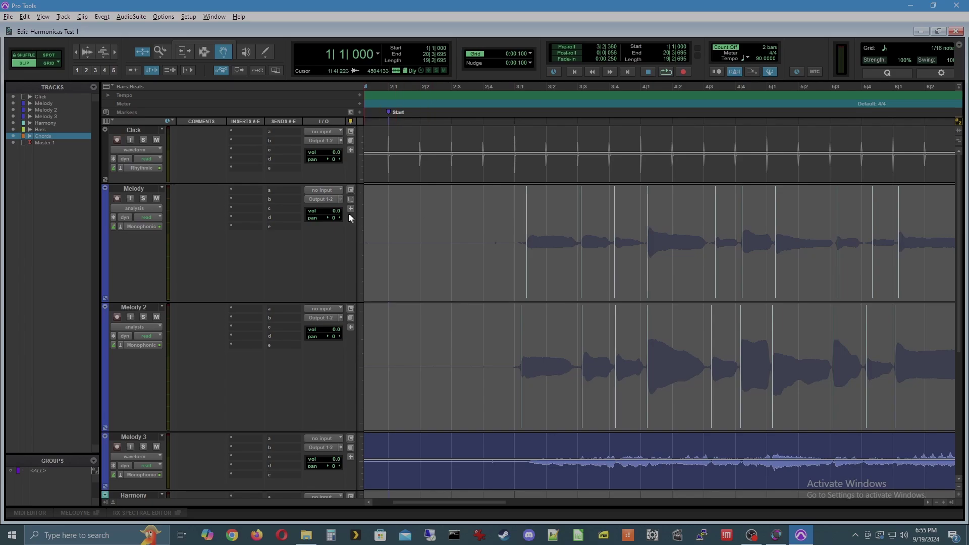
{"action": "left_click", "coordinate": [134, 207]}
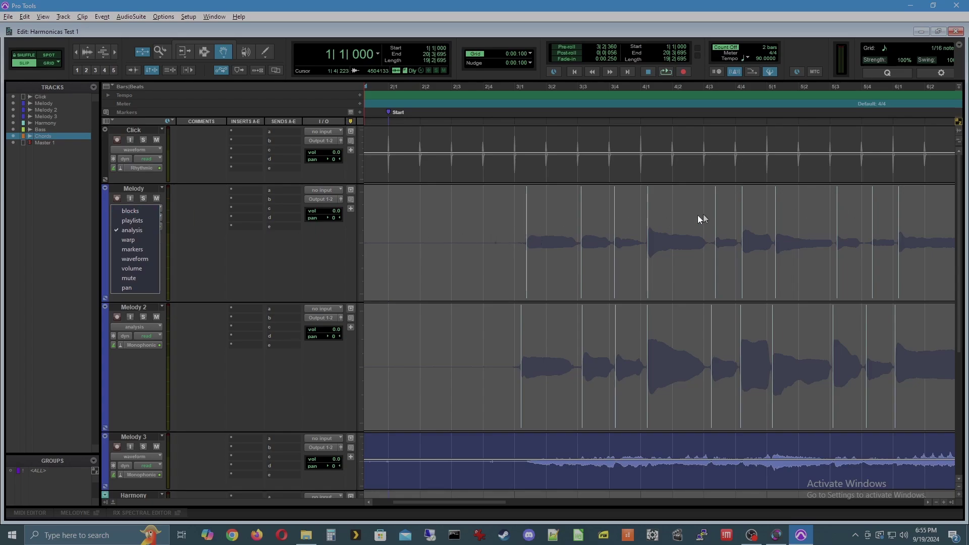
{"action": "left_click", "coordinate": [134, 243]}
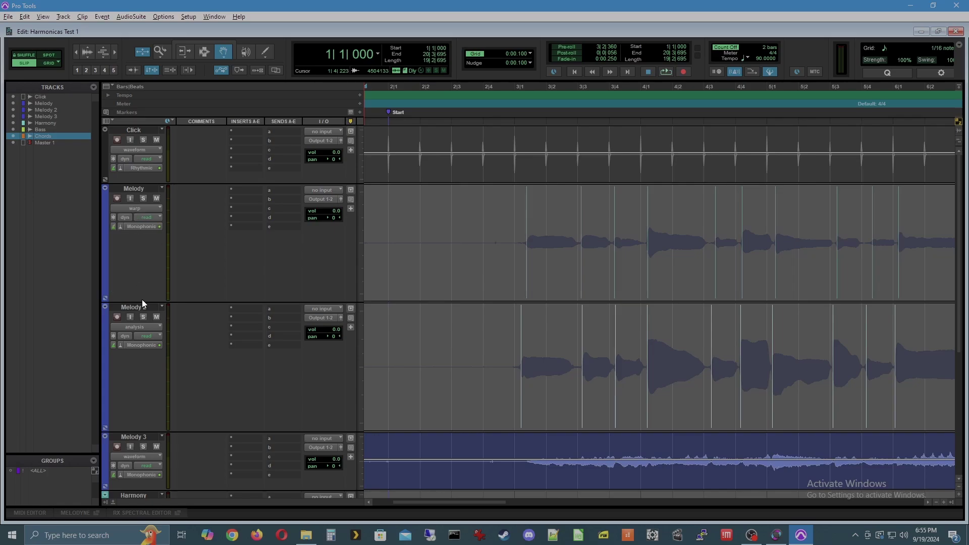
{"action": "left_click", "coordinate": [133, 326]}
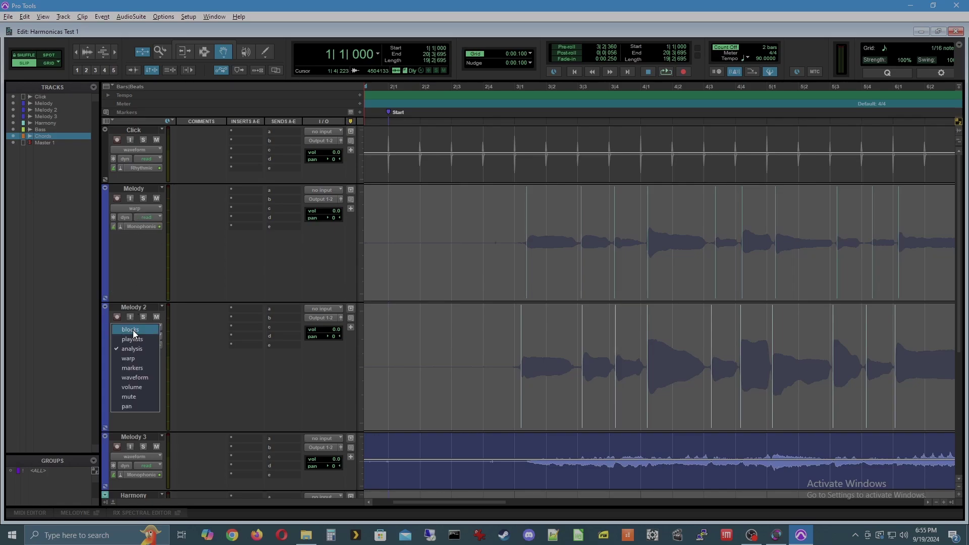
{"action": "left_click", "coordinate": [133, 360]}
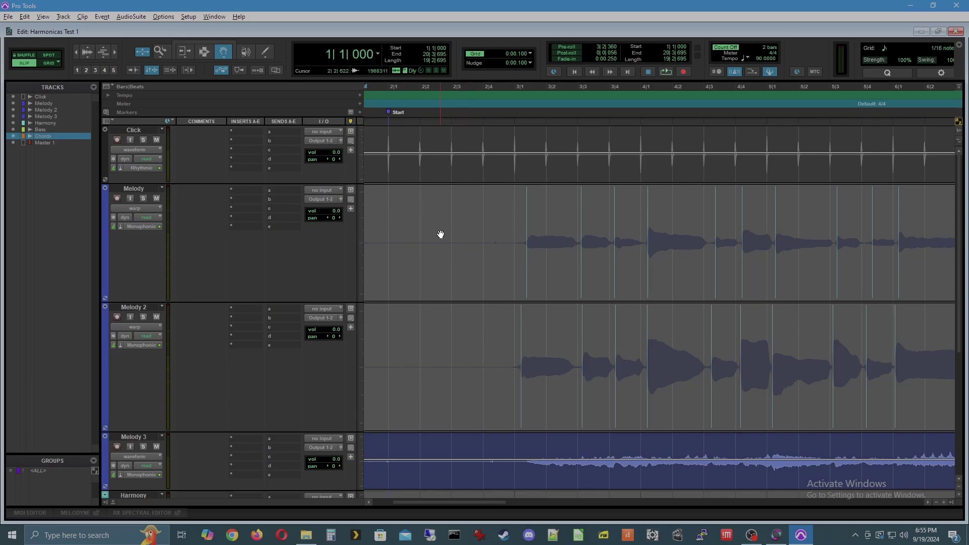
Select the Melody clip and open its Quantize settings, enabling Randomize at 6
{"action": "left_click", "coordinate": [407, 227]}
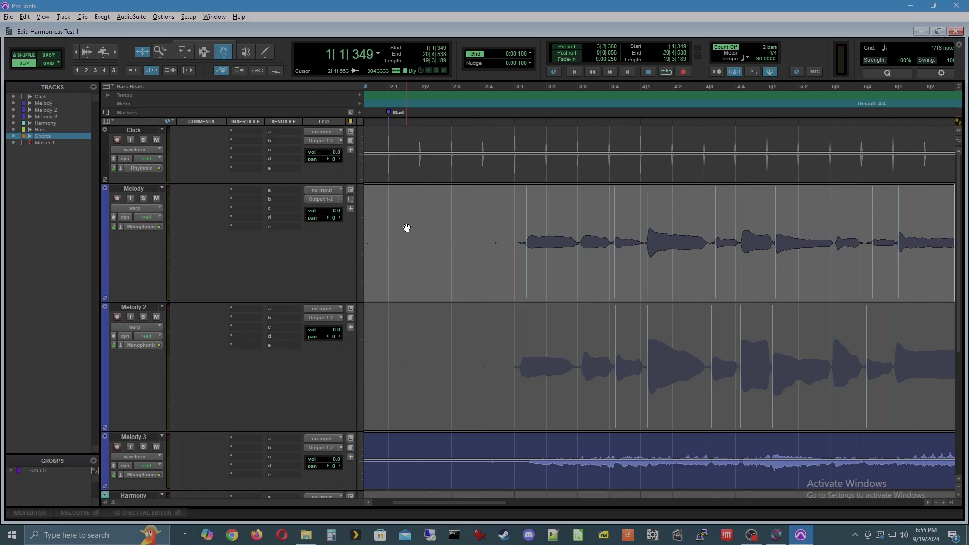
{"action": "key", "text": "alt+0"}
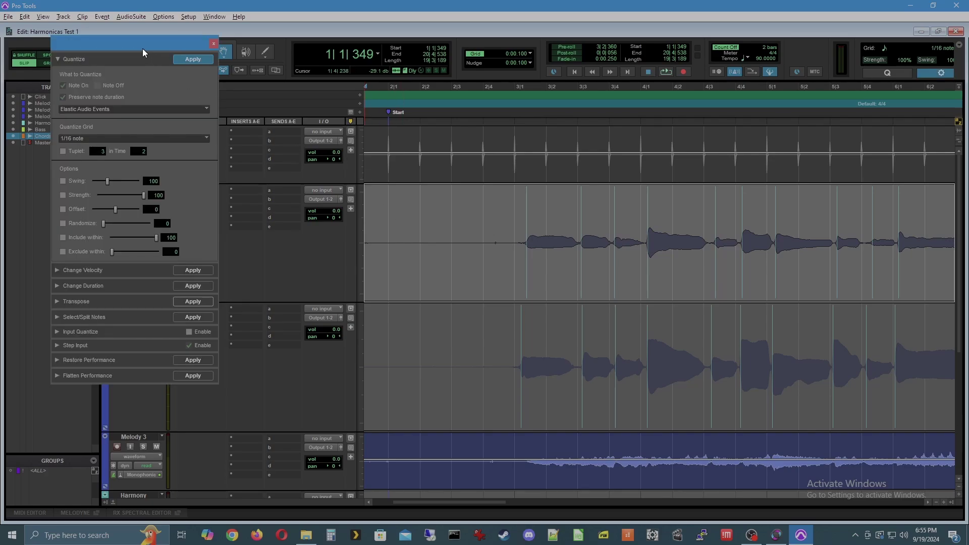
{"action": "left_click_drag", "start_coordinate": [131, 41], "coordinate": [331, 66]}
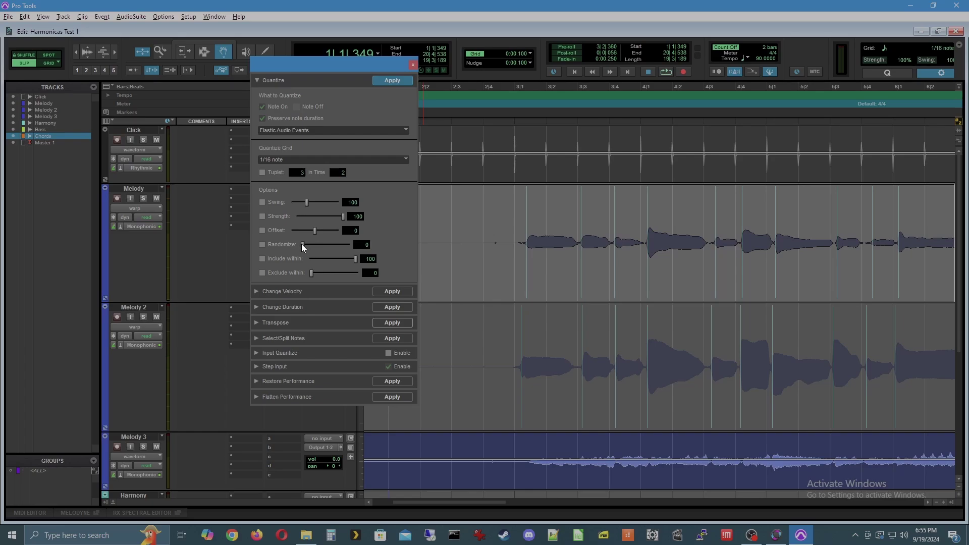
{"action": "left_click_drag", "start_coordinate": [303, 245], "coordinate": [305, 246]}
Try quantizing the Melody clip's Elastic Audio events to a 1/16 note grid, and undo it
{"action": "left_click", "coordinate": [315, 159]}
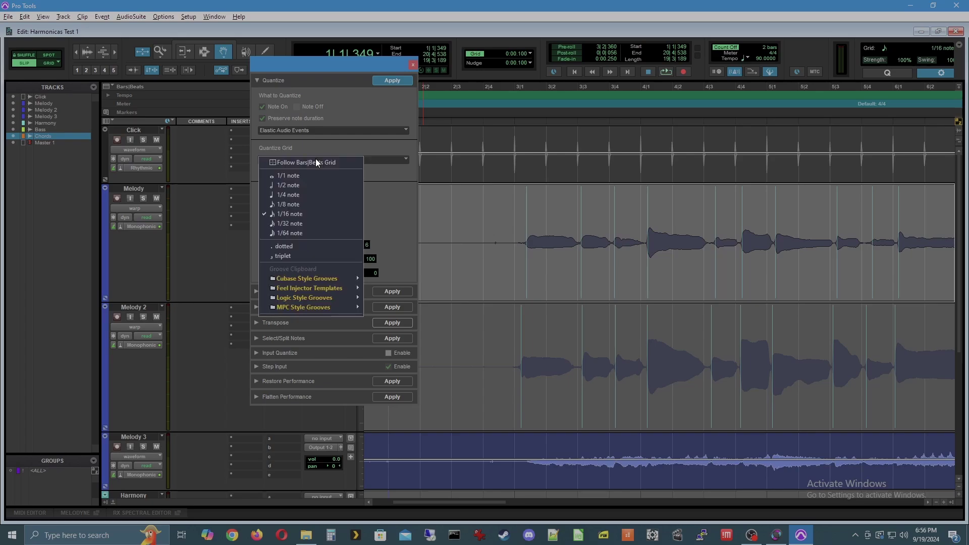
{"action": "left_click", "coordinate": [316, 162]}
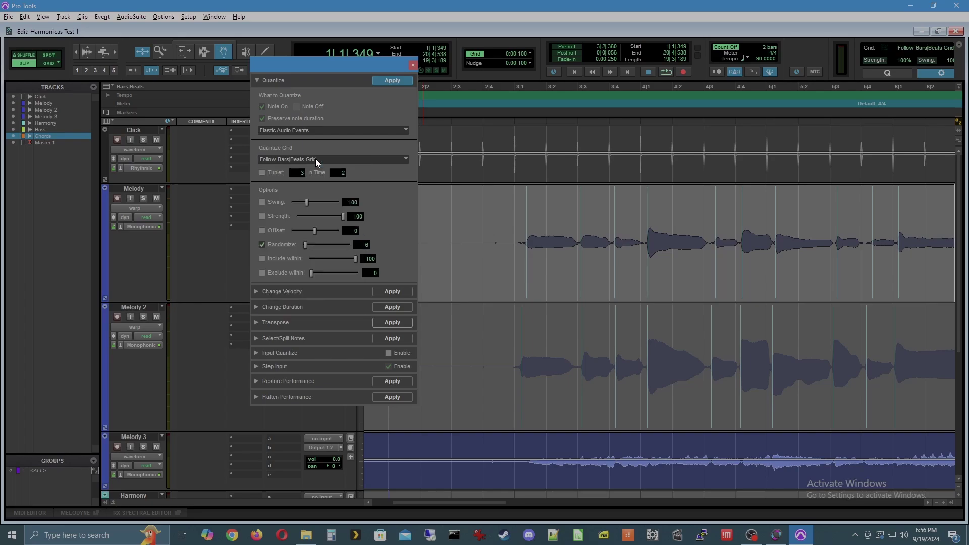
{"action": "left_click", "coordinate": [277, 158]}
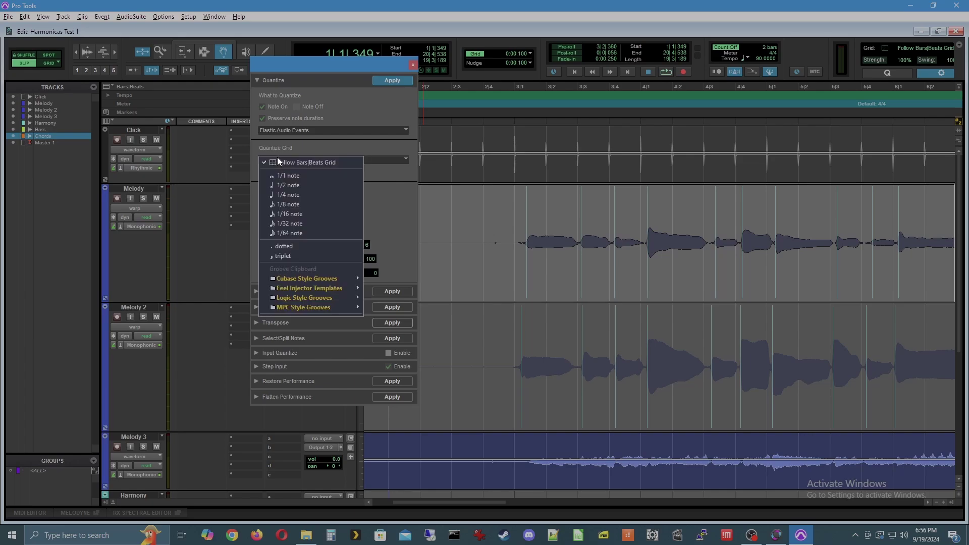
{"action": "left_click", "coordinate": [291, 214]}
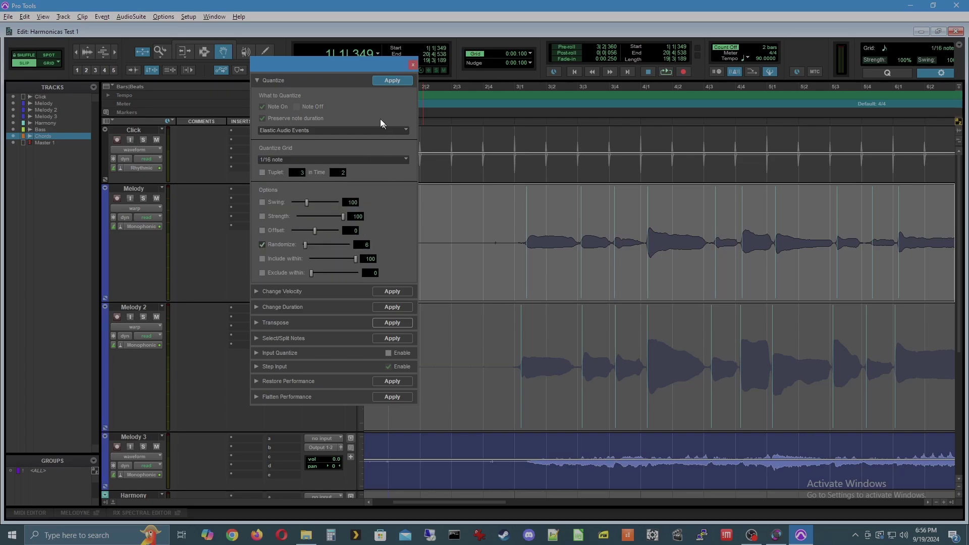
{"action": "left_click_drag", "start_coordinate": [340, 62], "coordinate": [248, 61]}
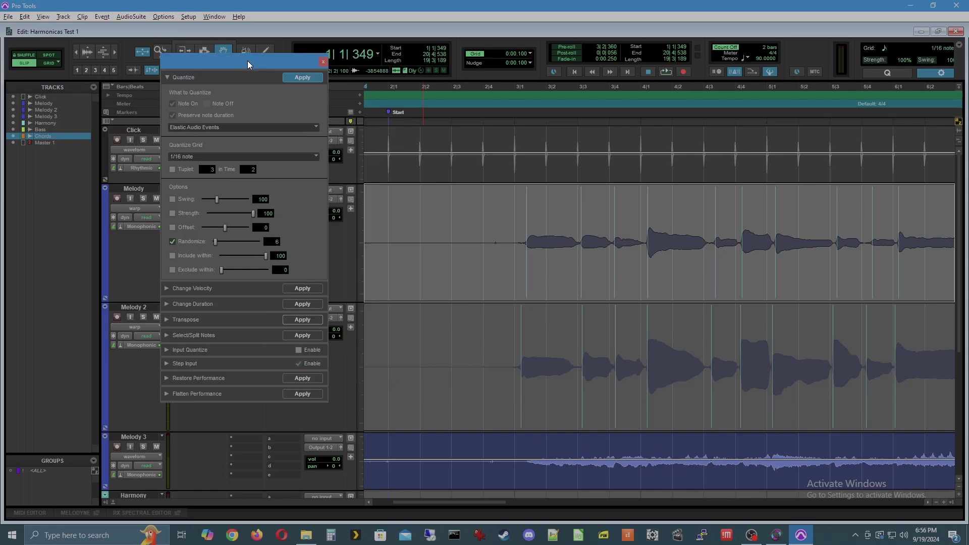
{"action": "left_click", "coordinate": [306, 77]}
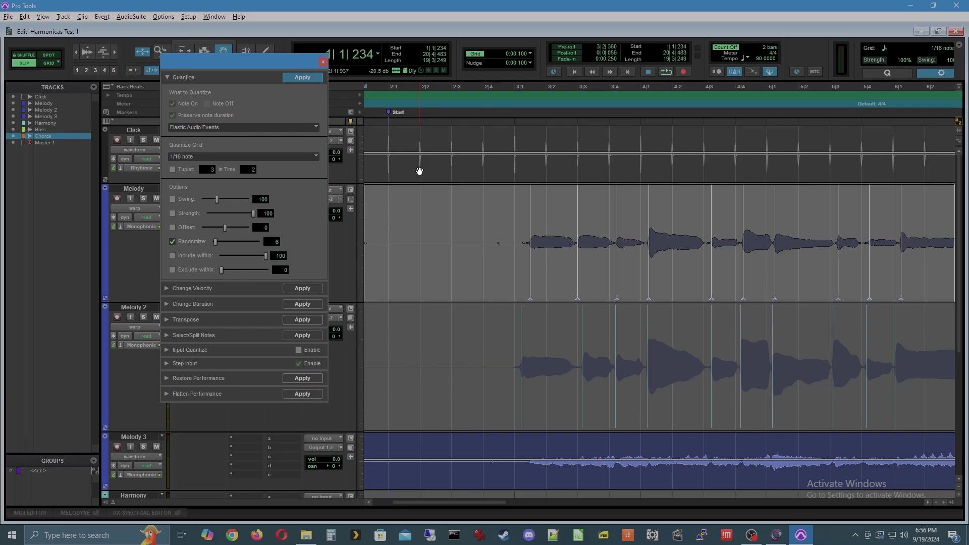
{"action": "key", "text": "ctrl+z"}
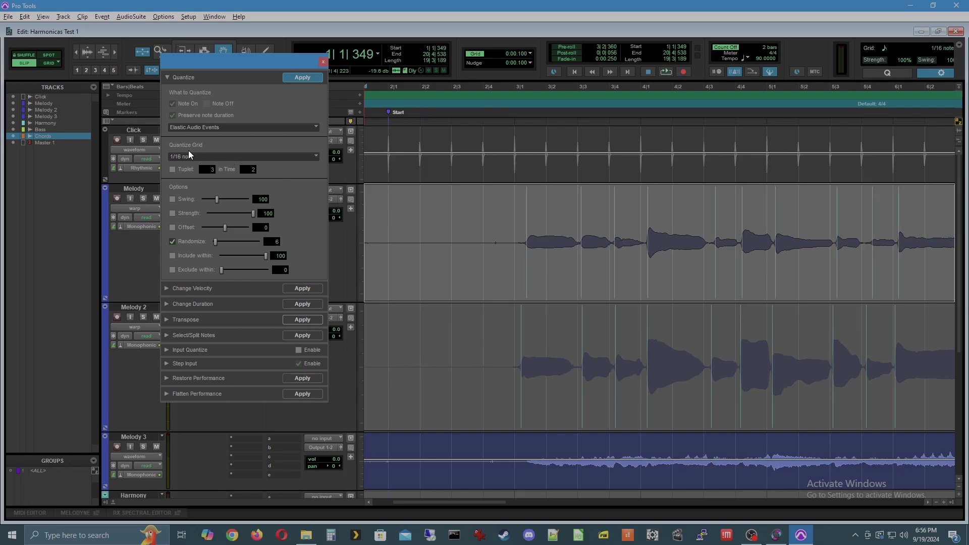
Quantize the Melody clip's Elastic Audio events to a 1/4 note grid
{"action": "left_click", "coordinate": [310, 159]}
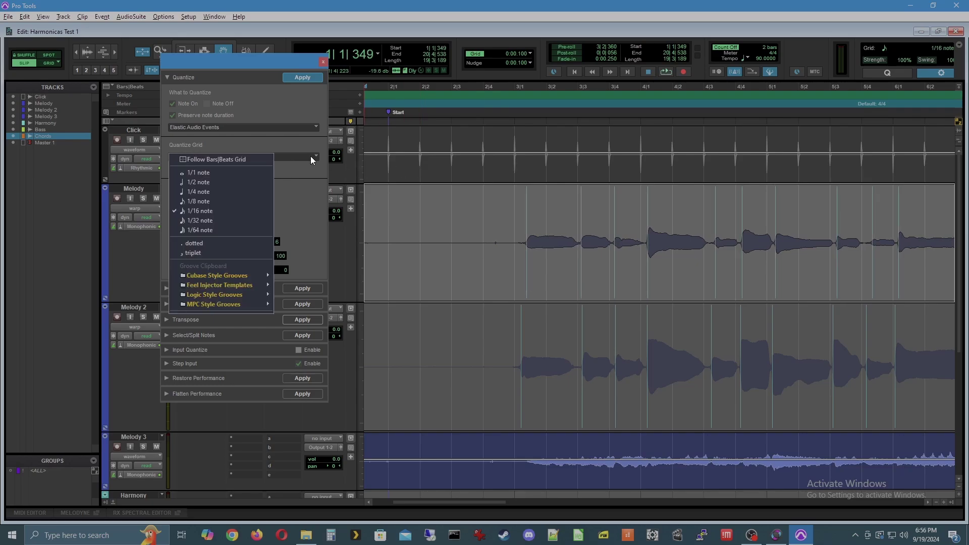
{"action": "left_click", "coordinate": [207, 191]}
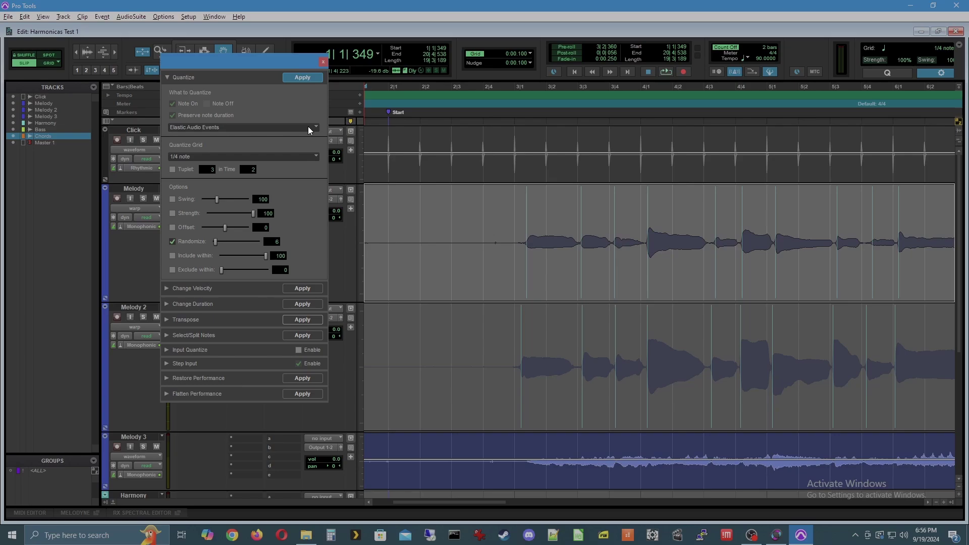
{"action": "left_click", "coordinate": [305, 77]}
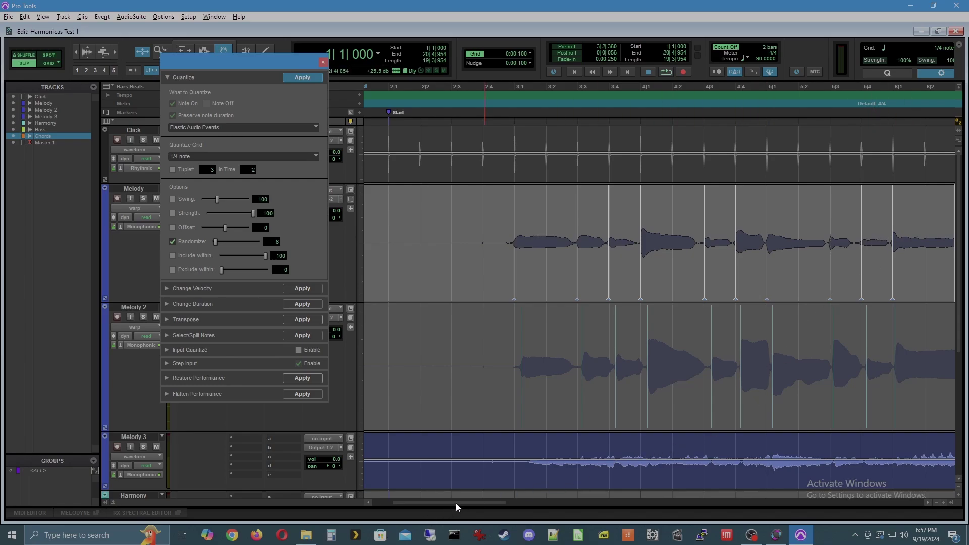
Quantize the Melody 2 clip's Elastic Audio events to the 1/4 note grid and close the Quantize window
{"action": "left_click_drag", "start_coordinate": [455, 503], "coordinate": [436, 515]}
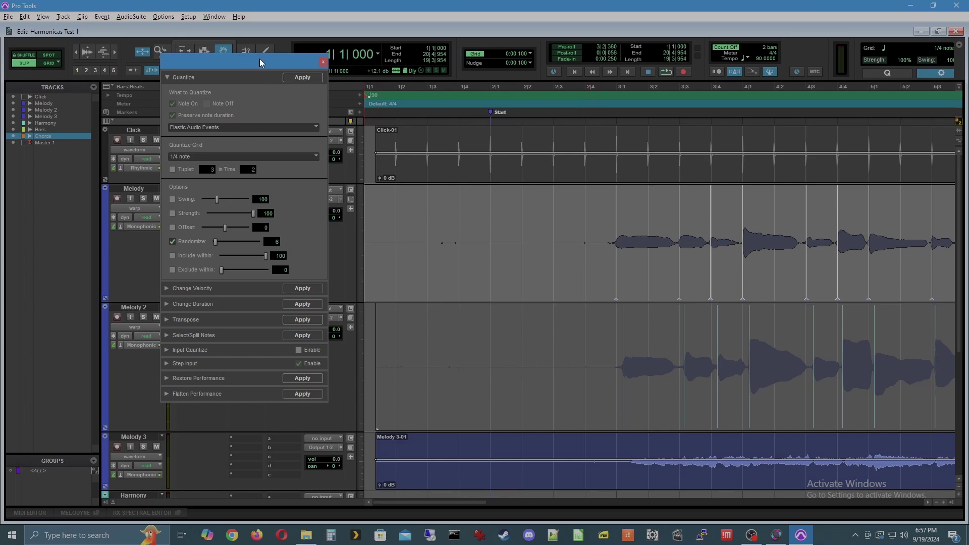
{"action": "mouse_move", "coordinate": [250, 59]}
{"action": "left_mouse_down"}
{"action": "mouse_move", "coordinate": [231, 81]}
{"action": "mouse_move", "coordinate": [192, 81]}
{"action": "mouse_move", "coordinate": [225, 55]}
{"action": "left_mouse_up"}
{"action": "left_click", "coordinate": [421, 328]}
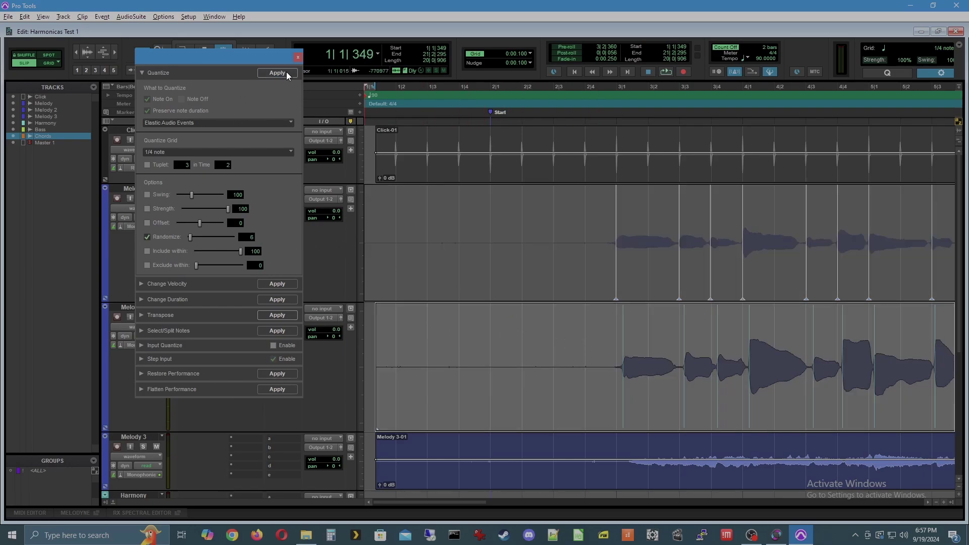
{"action": "left_click", "coordinate": [460, 257]}
{"action": "left_click", "coordinate": [438, 341]}
{"action": "left_click", "coordinate": [277, 73]}
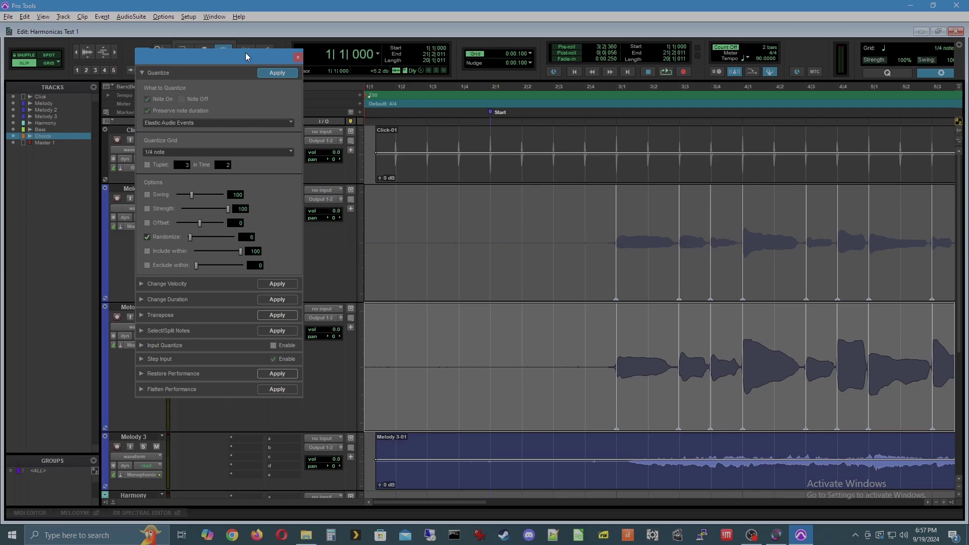
{"action": "left_click_drag", "start_coordinate": [245, 53], "coordinate": [408, 62]}
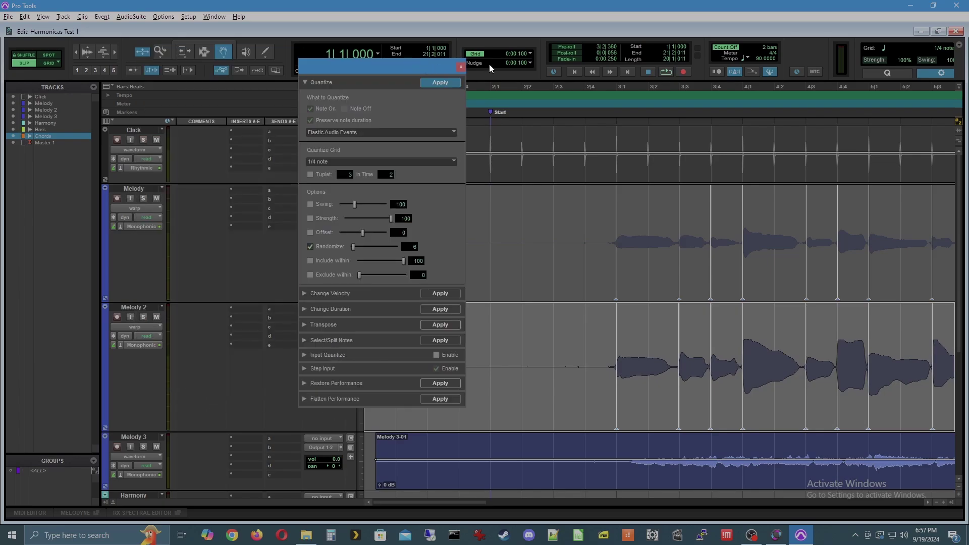
{"action": "left_click", "coordinate": [460, 67]}
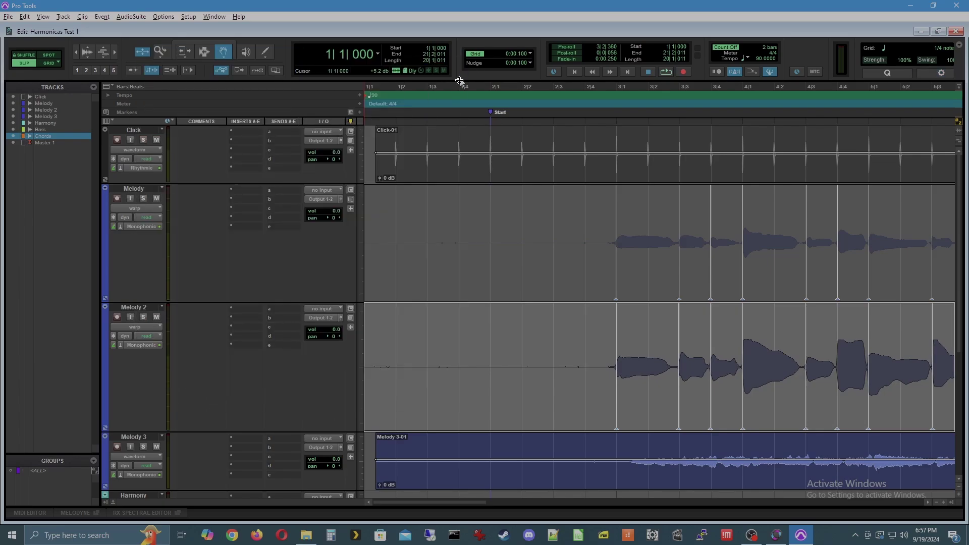
Solo Melody and Melody 2 and play them together from about 2|3 through bar 17
{"action": "left_click", "coordinate": [143, 199]}
{"action": "left_click", "coordinate": [143, 317]}
{"action": "left_click", "coordinate": [572, 100]}
{"action": "key", "text": "space"}
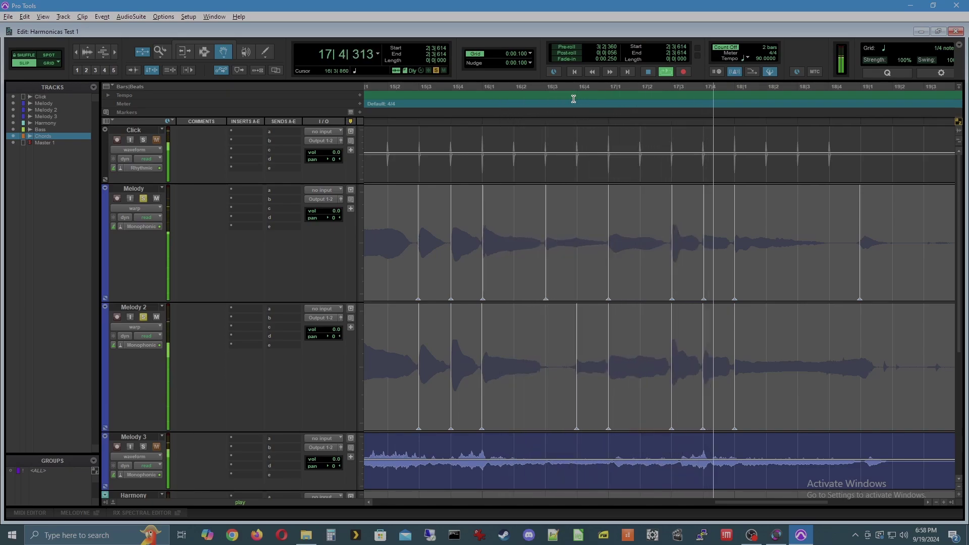
{"action": "key", "text": "space"}
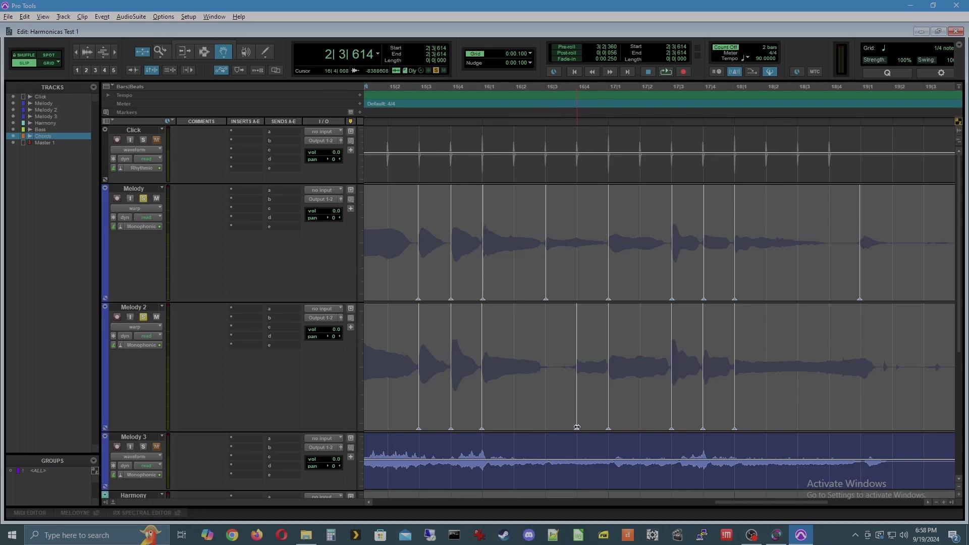
Move the Melody 2 warp marker at 16|4 earlier, to about midway between 16|3 and 16|4
{"action": "mouse_move", "coordinate": [577, 429]}
{"action": "left_mouse_down"}
{"action": "mouse_move", "coordinate": [562, 430]}
{"action": "mouse_move", "coordinate": [575, 431]}
{"action": "left_mouse_up"}
{"action": "left_click_drag", "start_coordinate": [575, 429], "coordinate": [546, 433]}
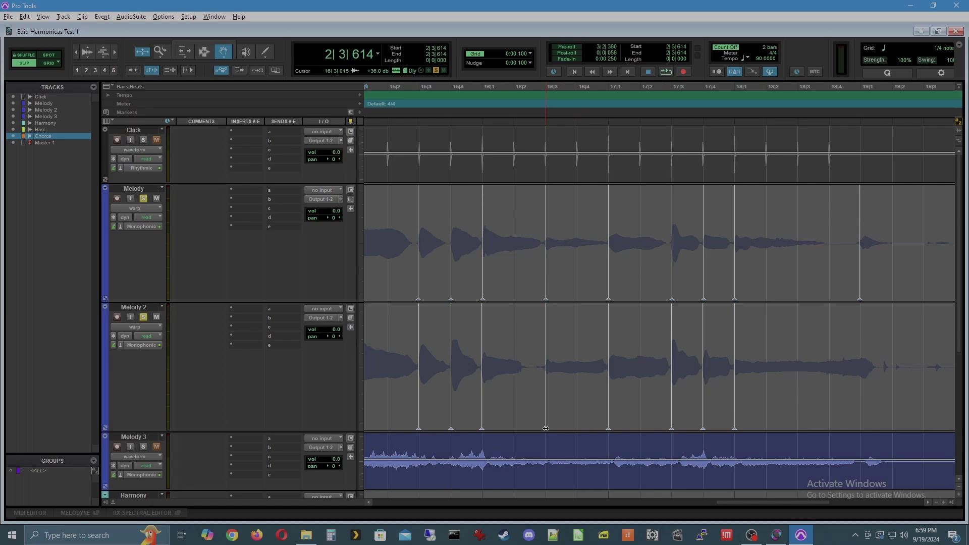
{"action": "mouse_move", "coordinate": [547, 429]}
{"action": "left_mouse_down"}
{"action": "mouse_move", "coordinate": [578, 430]}
{"action": "mouse_move", "coordinate": [561, 431]}
{"action": "left_mouse_up"}
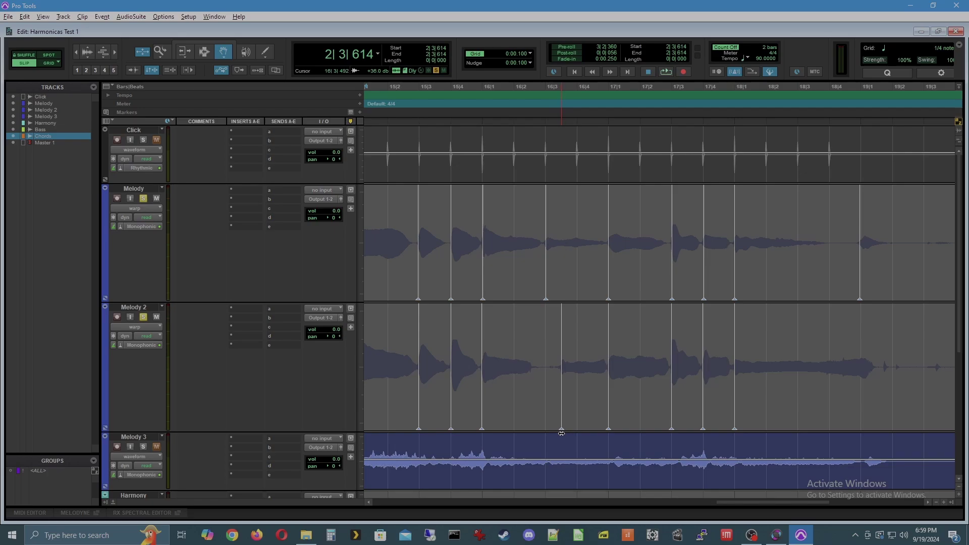
Pan Melody 2 fully right and Melody fully left, and play both from 15|4 into bar 17
{"action": "left_click", "coordinate": [456, 115]}
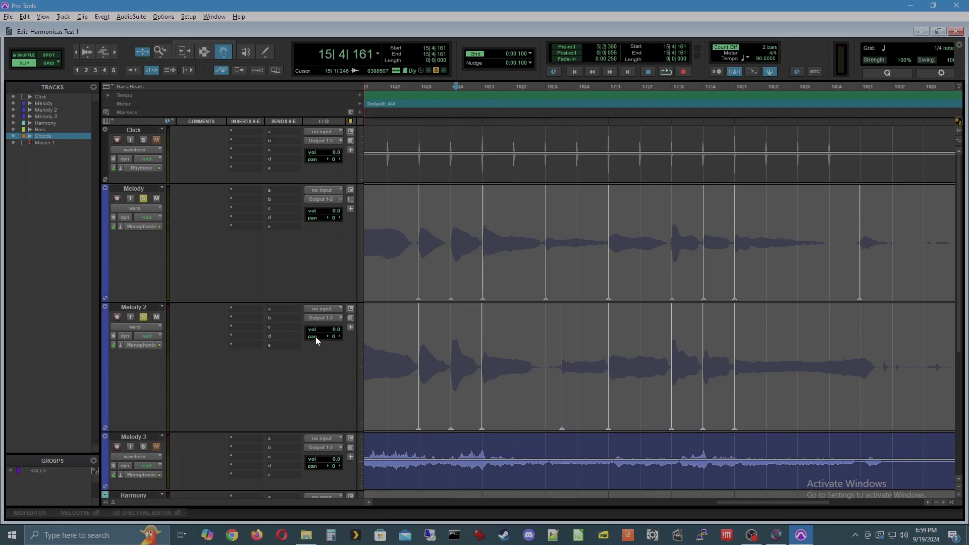
{"action": "left_click_drag", "start_coordinate": [349, 338], "coordinate": [353, 335]}
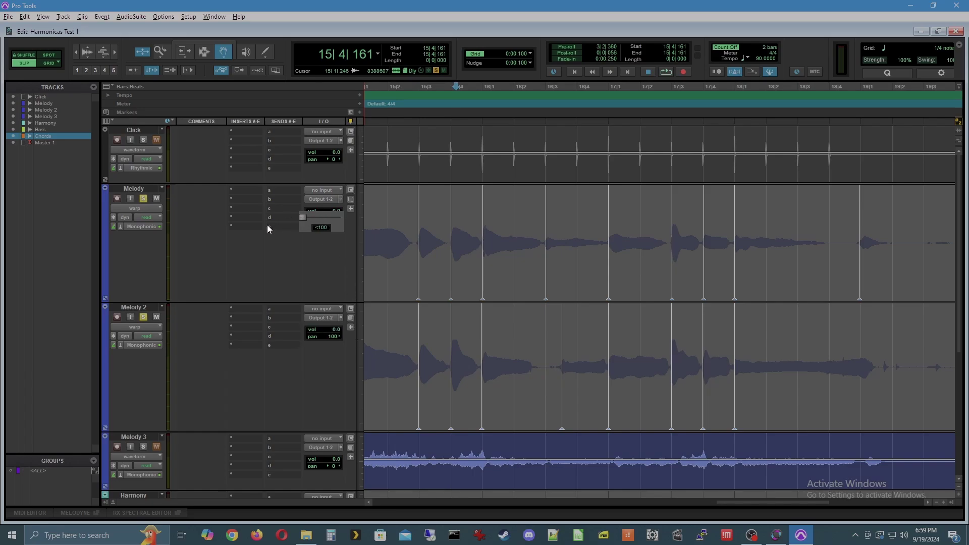
{"action": "left_click_drag", "start_coordinate": [268, 229], "coordinate": [268, 230]}
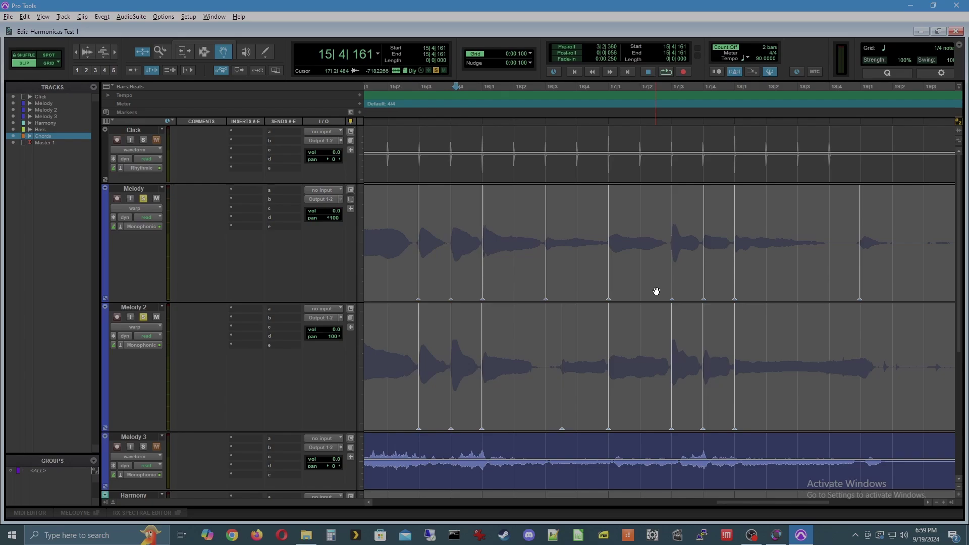
{"action": "key", "text": "space"}
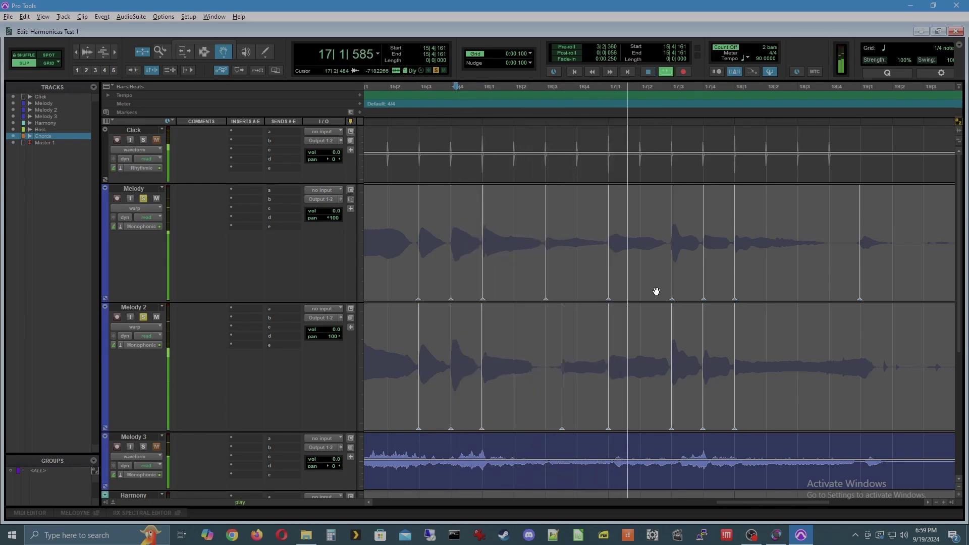
{"action": "key", "text": "space"}
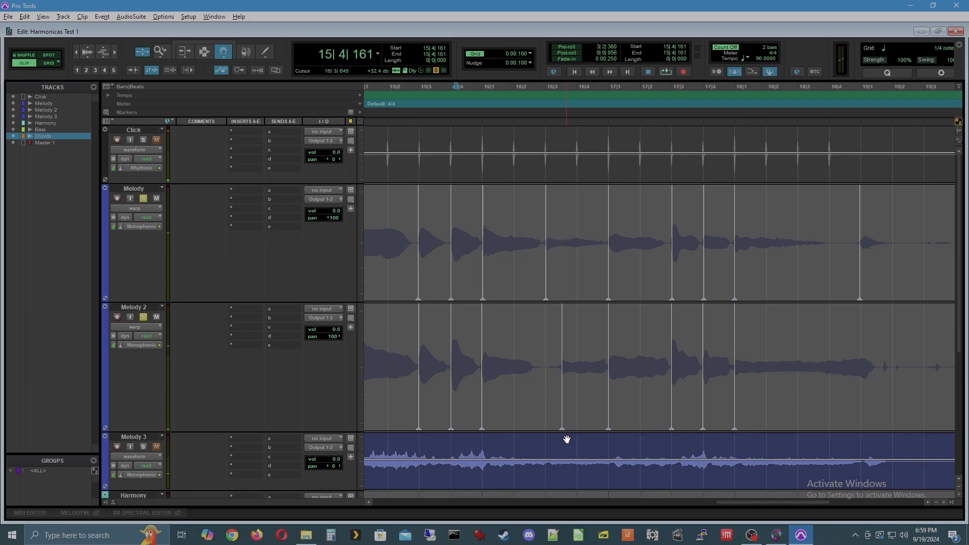
Try the Melody 2 warp marker at 16|4 with playback from 15|4, and move it to 16|3 in line with Melody's marker
{"action": "left_click_drag", "start_coordinate": [562, 429], "coordinate": [577, 430]}
{"action": "key", "text": "space"}
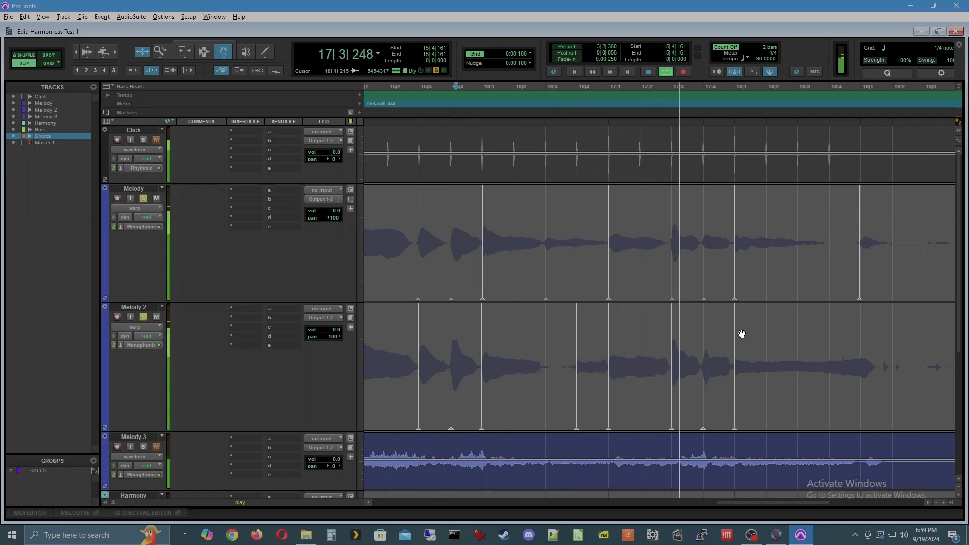
{"action": "key", "text": "space"}
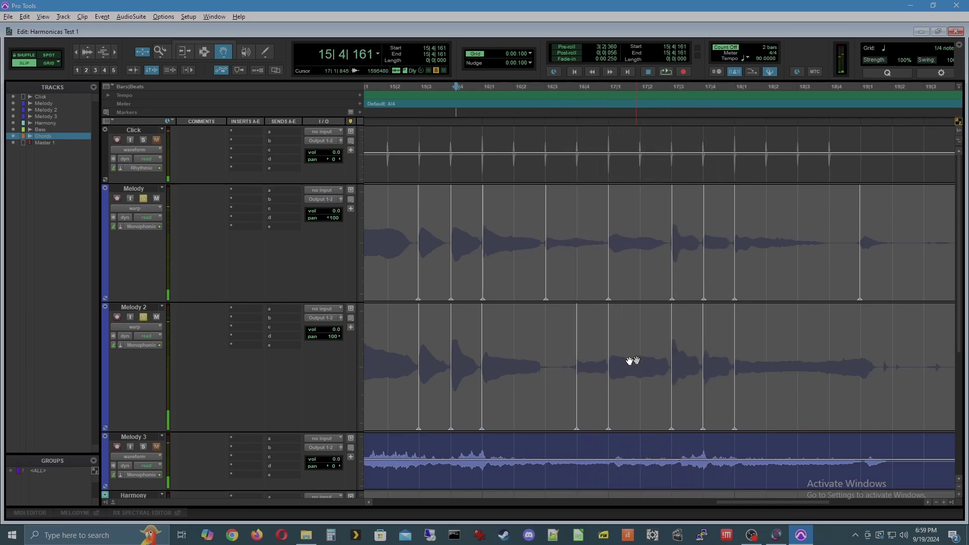
{"action": "left_click_drag", "start_coordinate": [577, 429], "coordinate": [546, 433]}
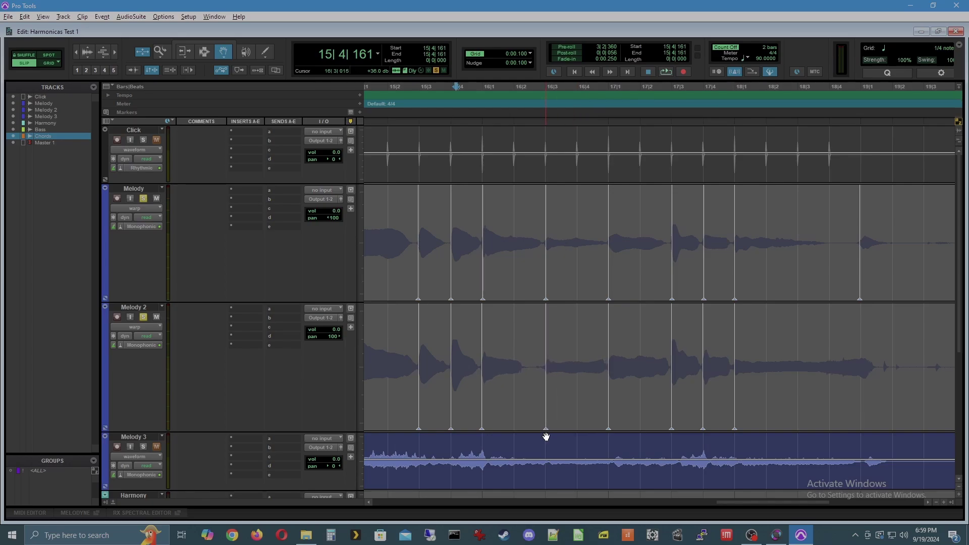
Return the pans close to centre, with Melody 2 at 5 and Melody at 3, and unsolo both tracks
{"action": "left_click", "coordinate": [323, 335]}
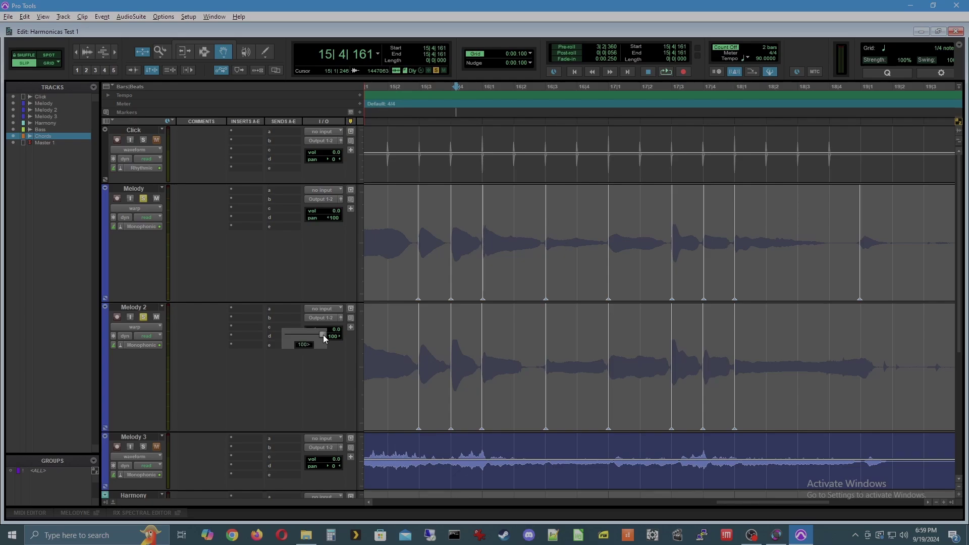
{"action": "left_click_drag", "start_coordinate": [305, 337], "coordinate": [307, 333]}
{"action": "left_click", "coordinate": [321, 219]}
{"action": "left_click_drag", "start_coordinate": [341, 217], "coordinate": [340, 218]}
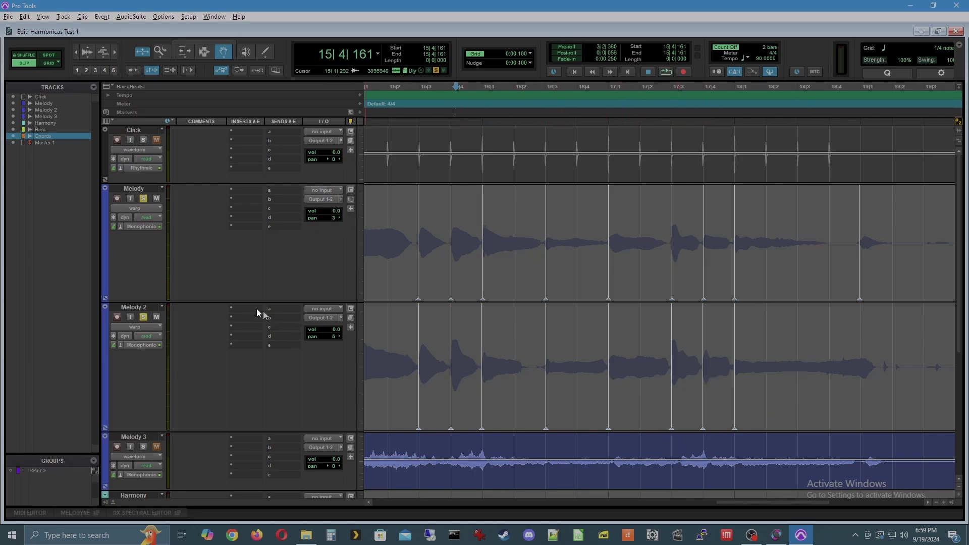
{"action": "left_click", "coordinate": [143, 317]}
{"action": "left_click", "coordinate": [144, 200]}
Switch the Melody track view to waveform and shrink the track to a thin lane
{"action": "left_click_drag", "start_coordinate": [255, 302], "coordinate": [265, 227]}
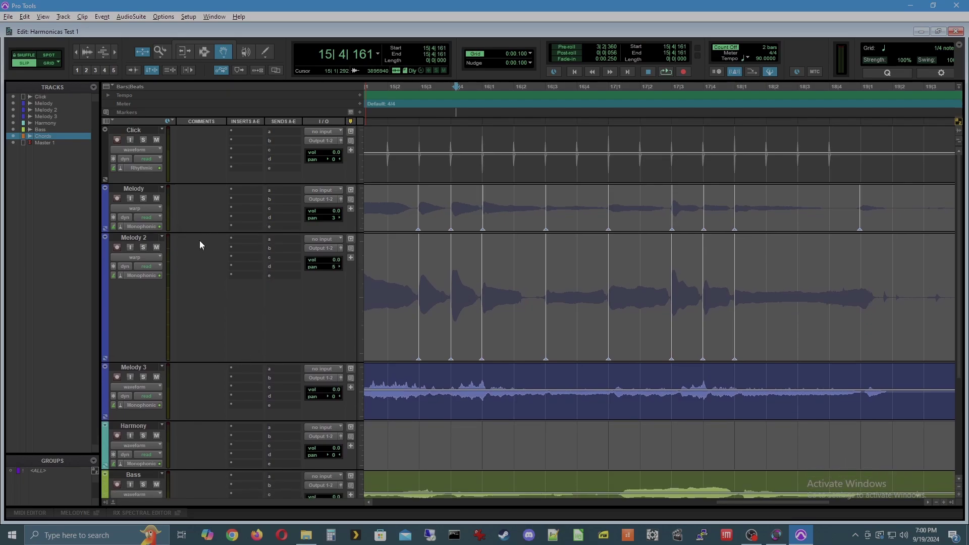
{"action": "left_click_drag", "start_coordinate": [198, 232], "coordinate": [198, 279]}
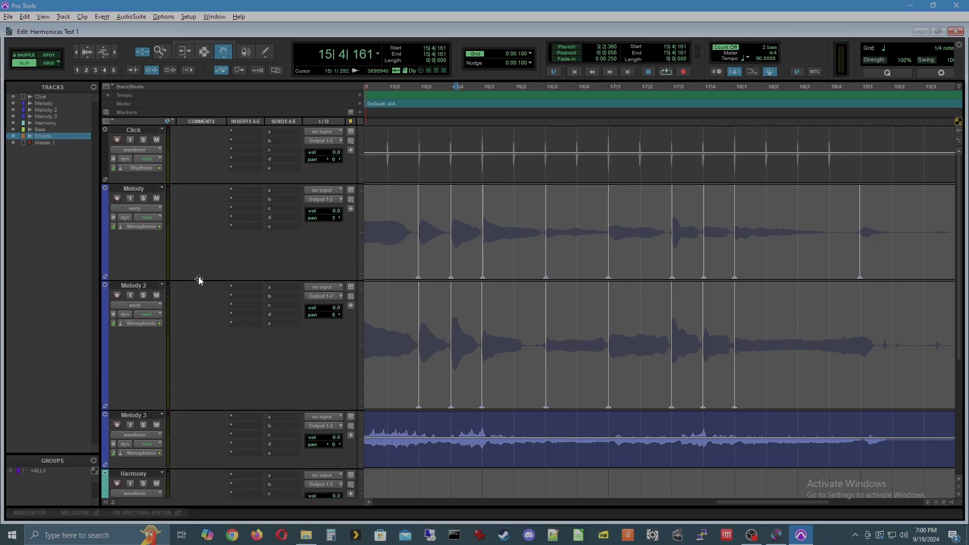
{"action": "left_click", "coordinate": [145, 208]}
{"action": "left_click", "coordinate": [140, 250]}
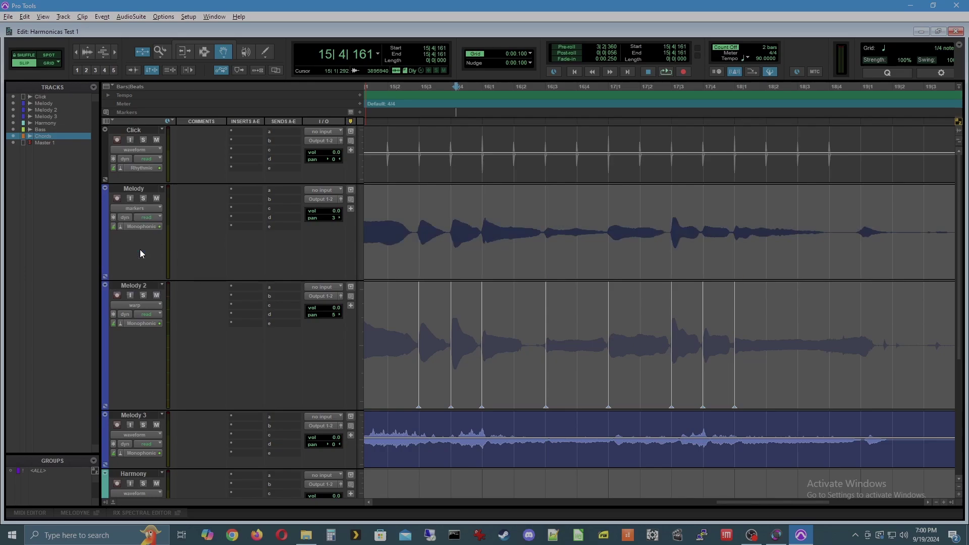
{"action": "left_click", "coordinate": [132, 207]}
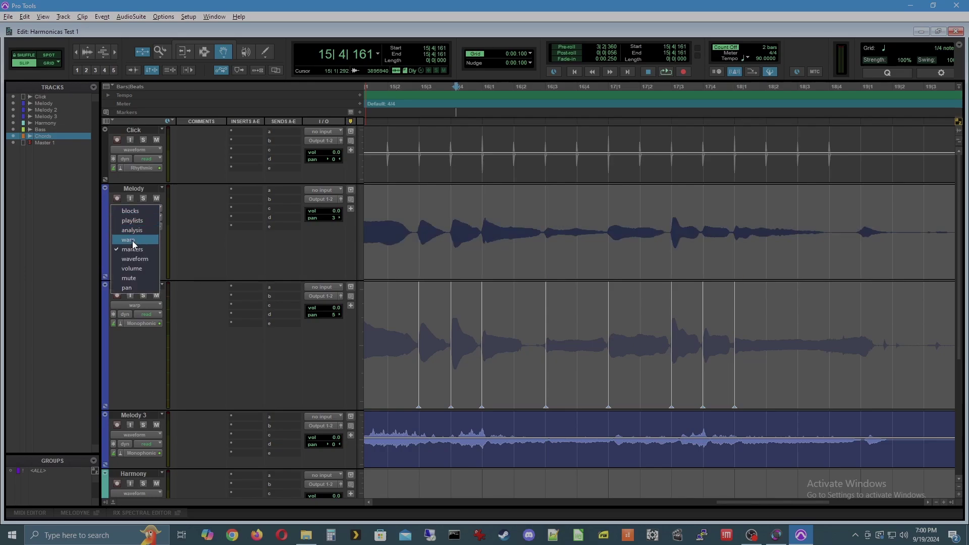
{"action": "left_click", "coordinate": [135, 259]}
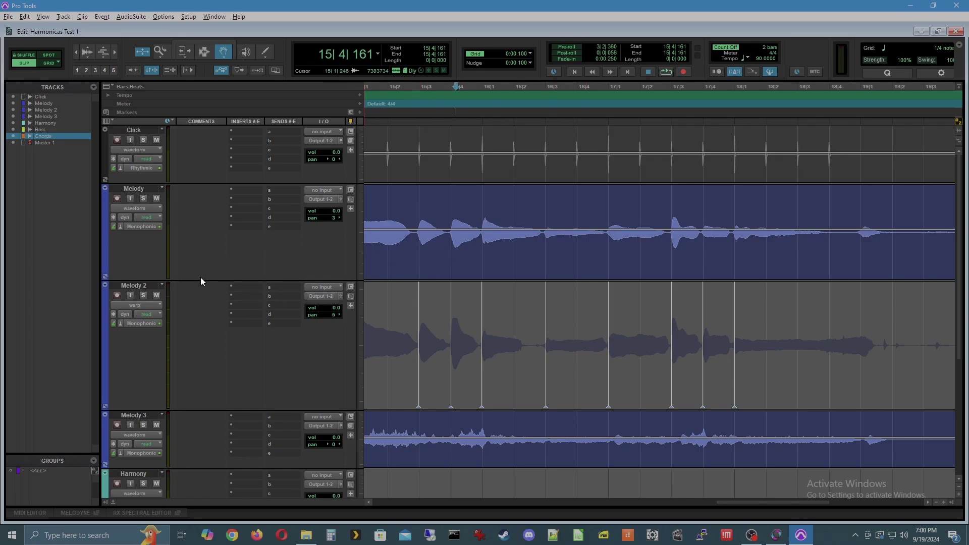
{"action": "left_click_drag", "start_coordinate": [200, 281], "coordinate": [215, 204]}
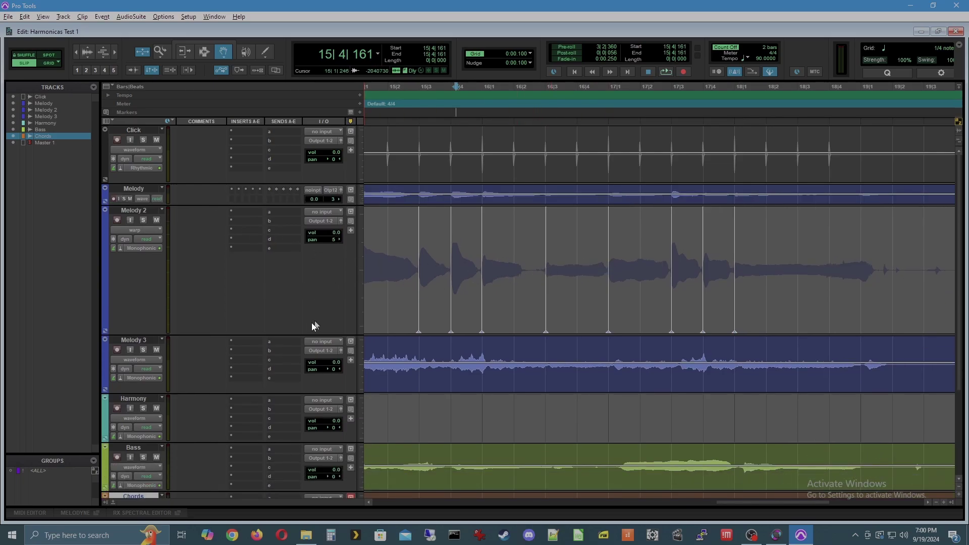
Reduce the height of the Melody 2 track and enlarge the Melody 3 and Harmony tracks
{"action": "left_click_drag", "start_coordinate": [270, 334], "coordinate": [278, 286]}
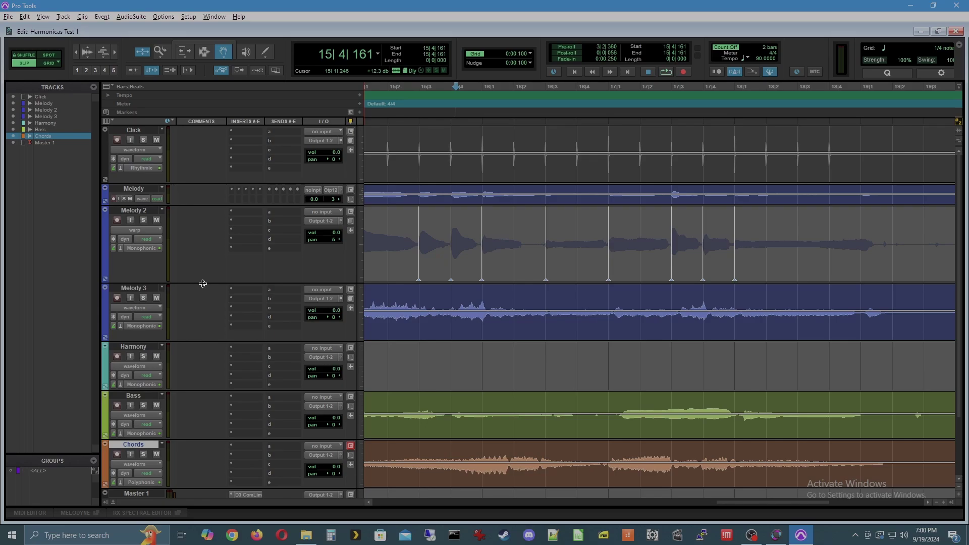
{"action": "left_click_drag", "start_coordinate": [203, 283], "coordinate": [205, 258]}
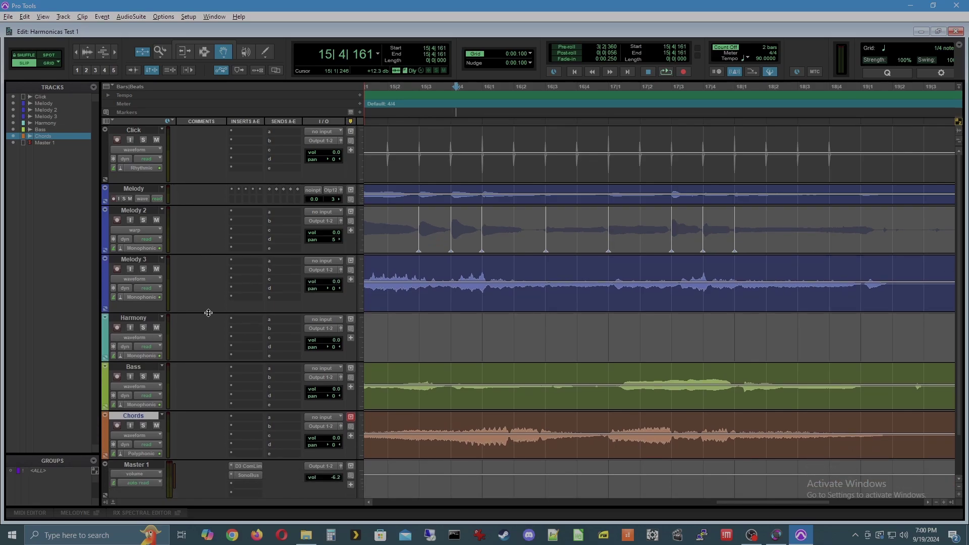
{"action": "left_click_drag", "start_coordinate": [208, 314], "coordinate": [206, 331]}
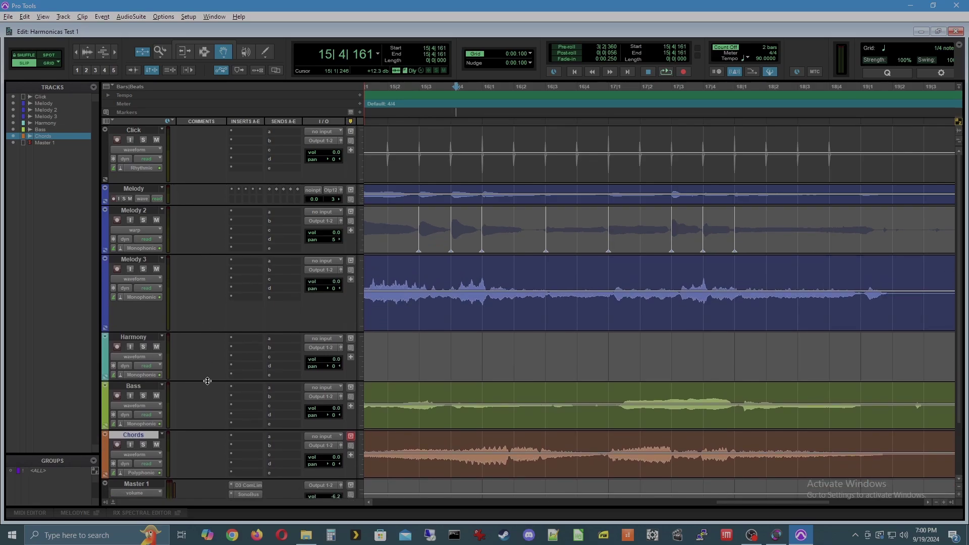
{"action": "left_click_drag", "start_coordinate": [207, 380], "coordinate": [207, 428]}
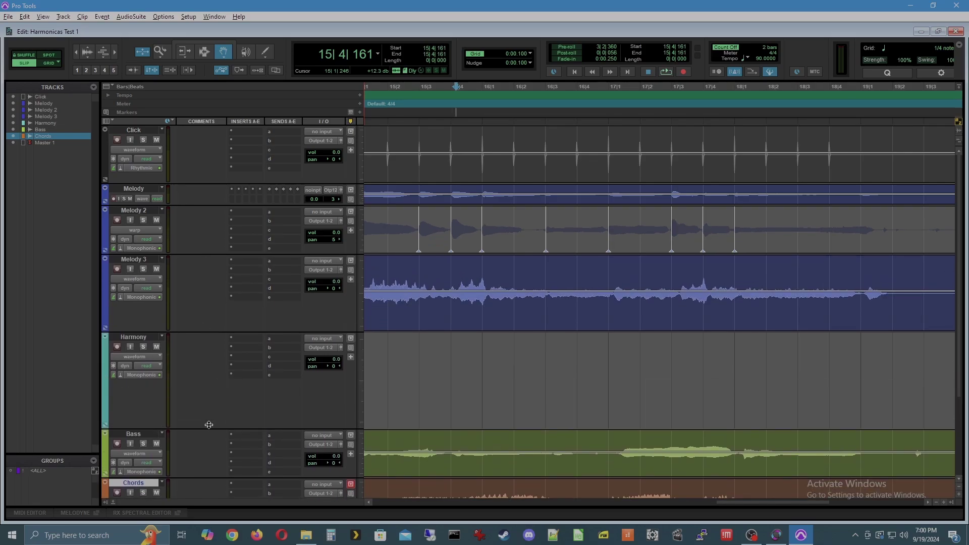
{"action": "left_click", "coordinate": [202, 364]}
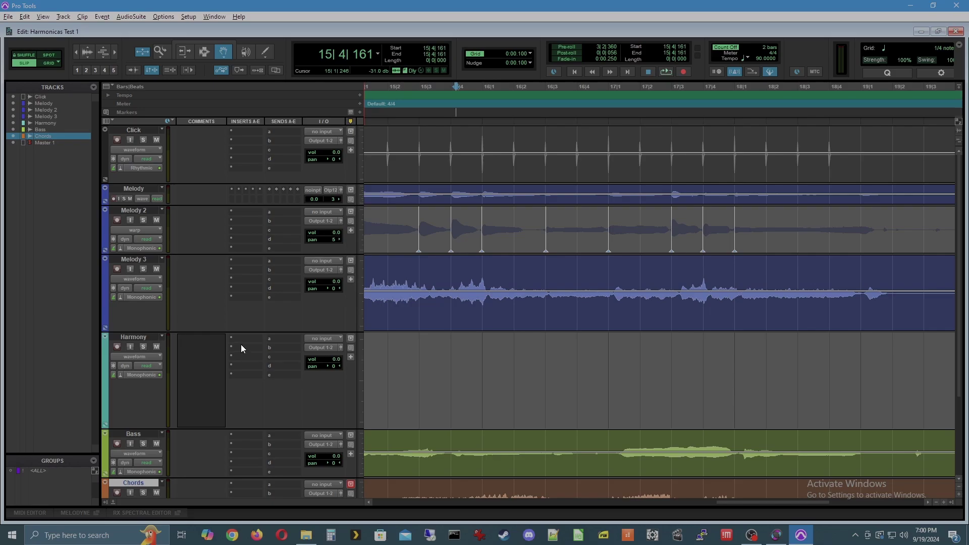
Set the Melody 3 and Harmony track views to analysis
{"action": "left_click", "coordinate": [137, 279]}
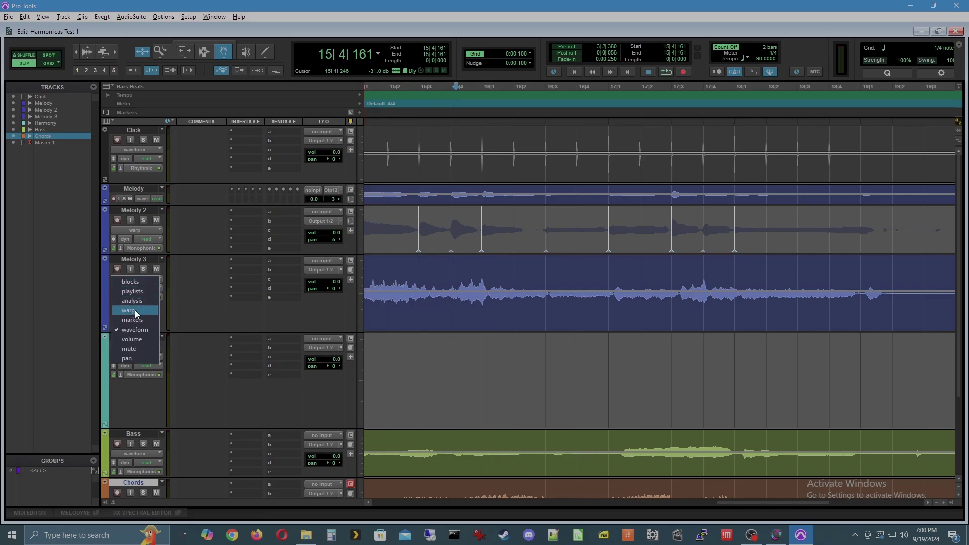
{"action": "left_click", "coordinate": [137, 303]}
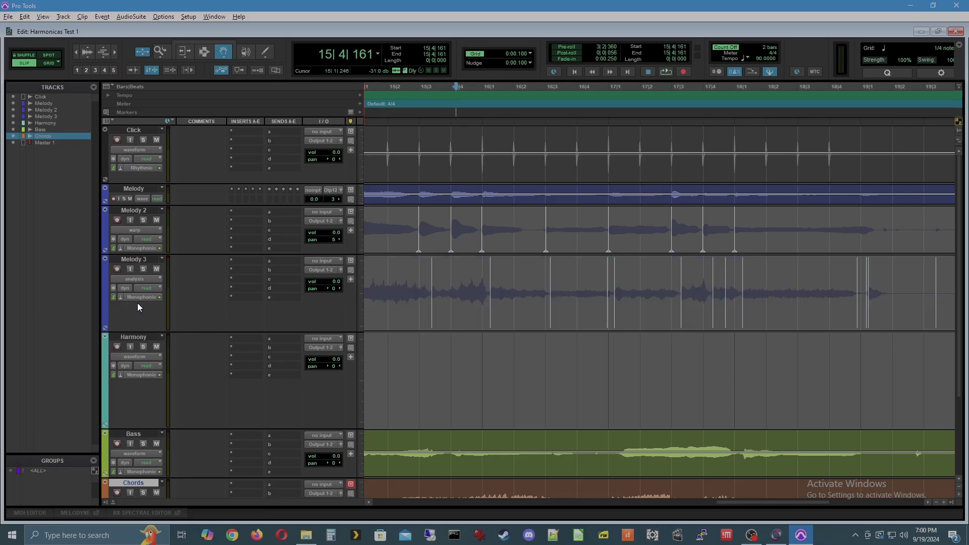
{"action": "left_click", "coordinate": [133, 357]}
{"action": "left_click", "coordinate": [138, 379]}
Move the Harmony-01 clip from the Chords track to the Harmony track, and import Chords.wav from File Explorer at the start of the Chords track
{"action": "left_click_drag", "start_coordinate": [747, 501], "coordinate": [353, 517]}
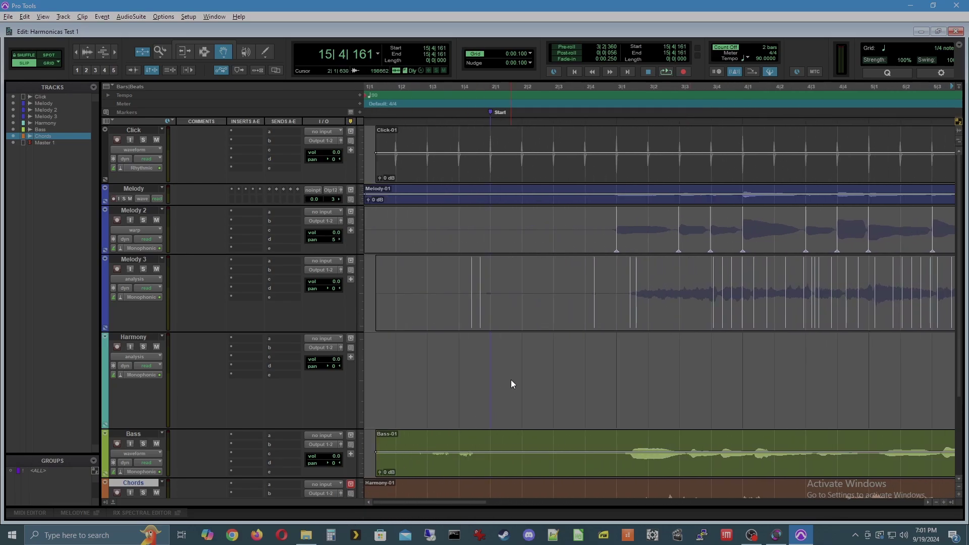
{"action": "scroll", "coordinate": [510, 380], "scroll_direction": "down", "scroll_amount": 2}
{"action": "scroll", "coordinate": [510, 383], "scroll_direction": "down", "scroll_amount": 2}
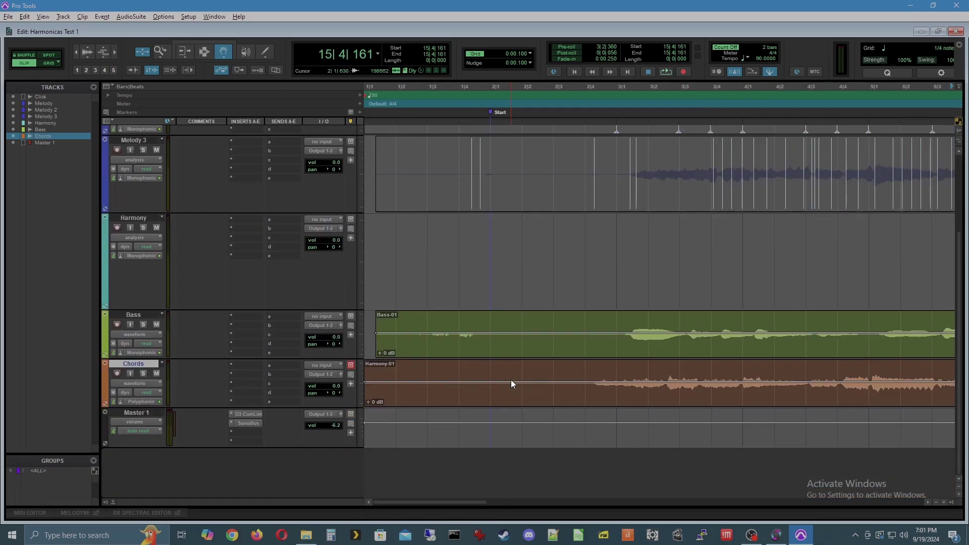
{"action": "key", "text": "alt+Tab"}
{"action": "scroll", "coordinate": [511, 383], "scroll_direction": "up", "scroll_amount": 3}
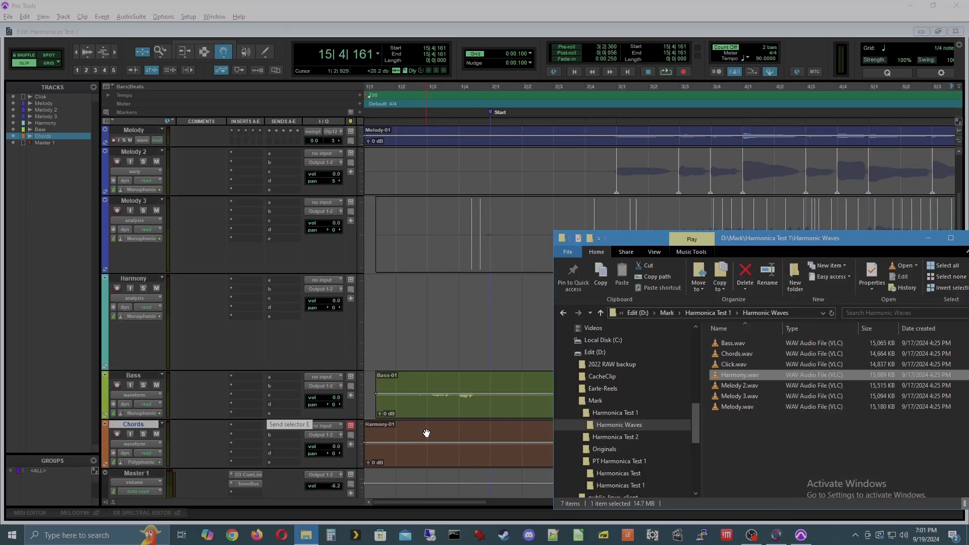
{"action": "left_click_drag", "start_coordinate": [424, 433], "coordinate": [435, 320]}
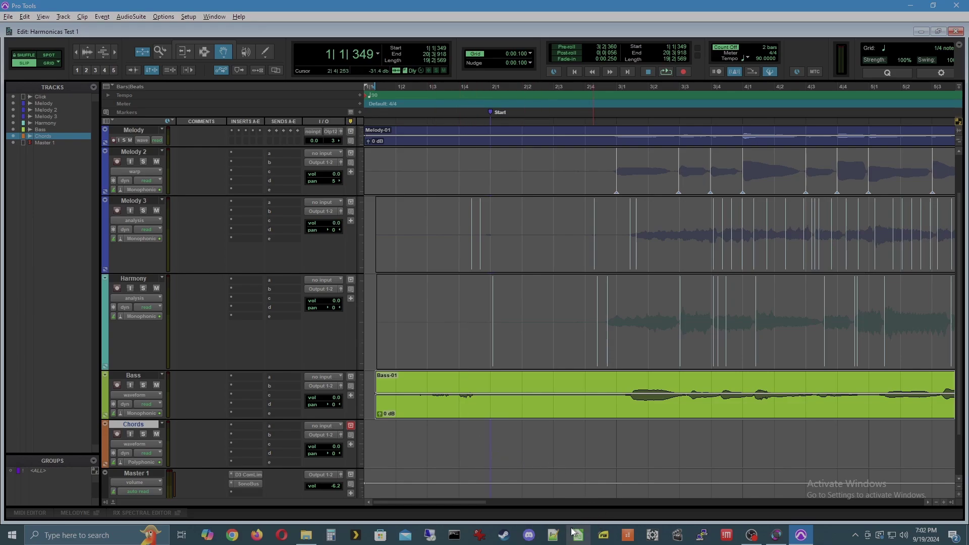
{"action": "left_click", "coordinate": [306, 535]}
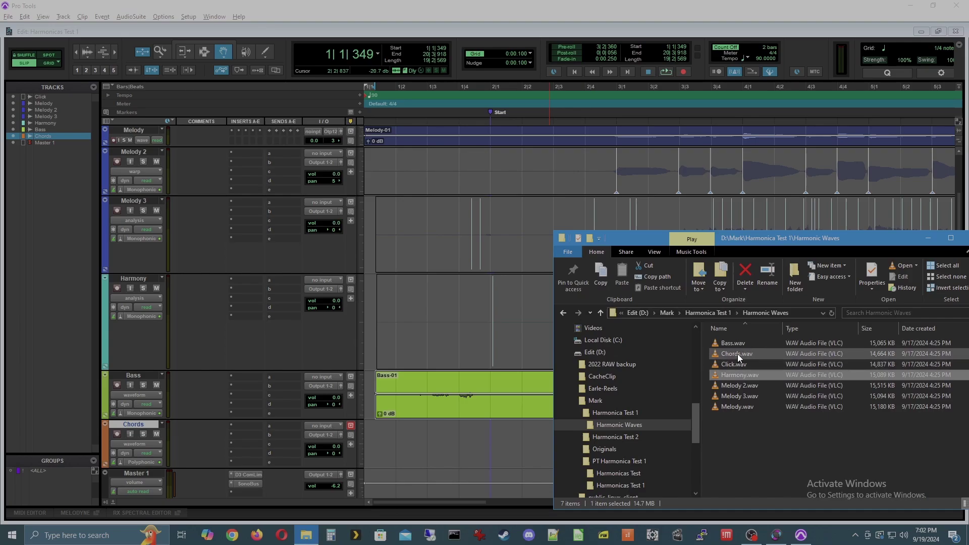
{"action": "left_click_drag", "start_coordinate": [738, 353], "coordinate": [375, 449]}
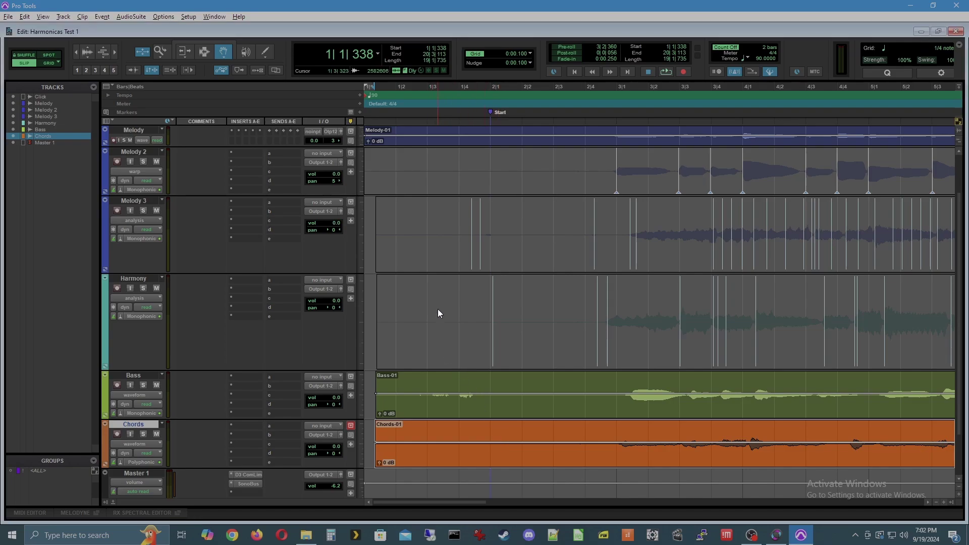
Solo the Harmony track, play it from 2|4 into bar 4, and unsolo it
{"action": "left_click", "coordinate": [144, 288]}
{"action": "left_click", "coordinate": [585, 91]}
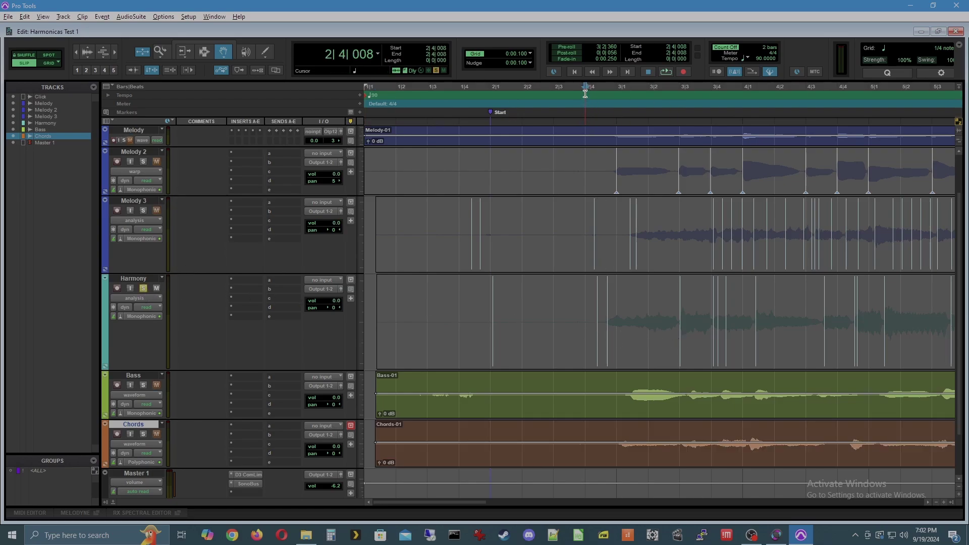
{"action": "key", "text": "space"}
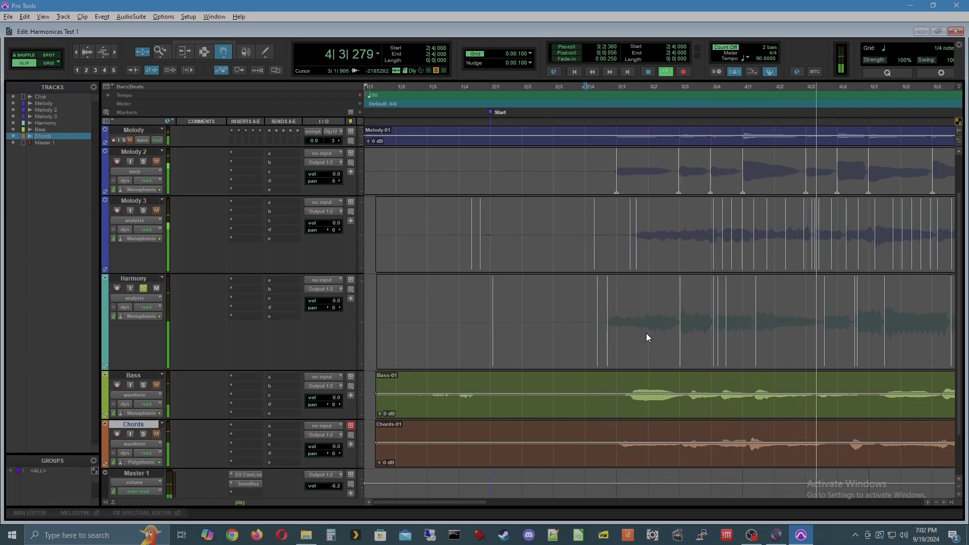
{"action": "key", "text": "space"}
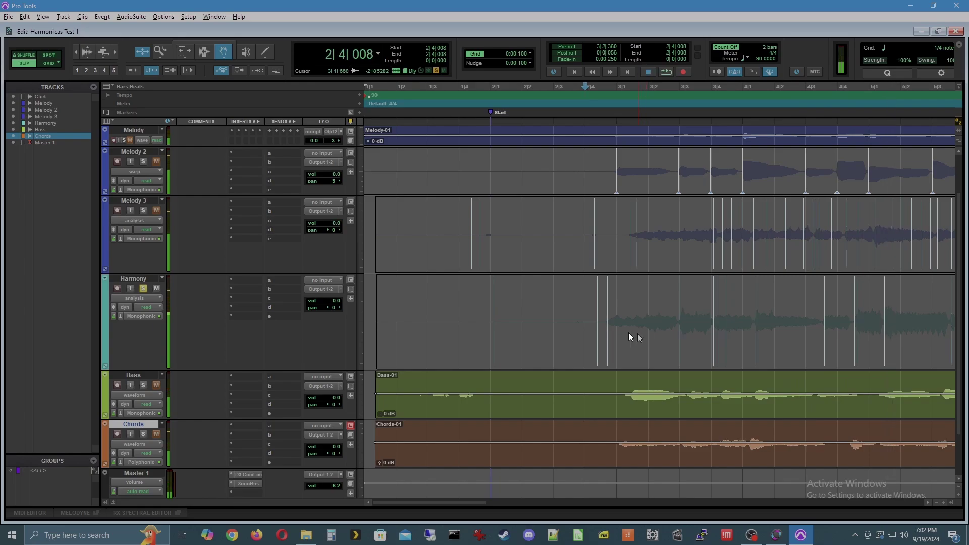
{"action": "left_click", "coordinate": [143, 289]}
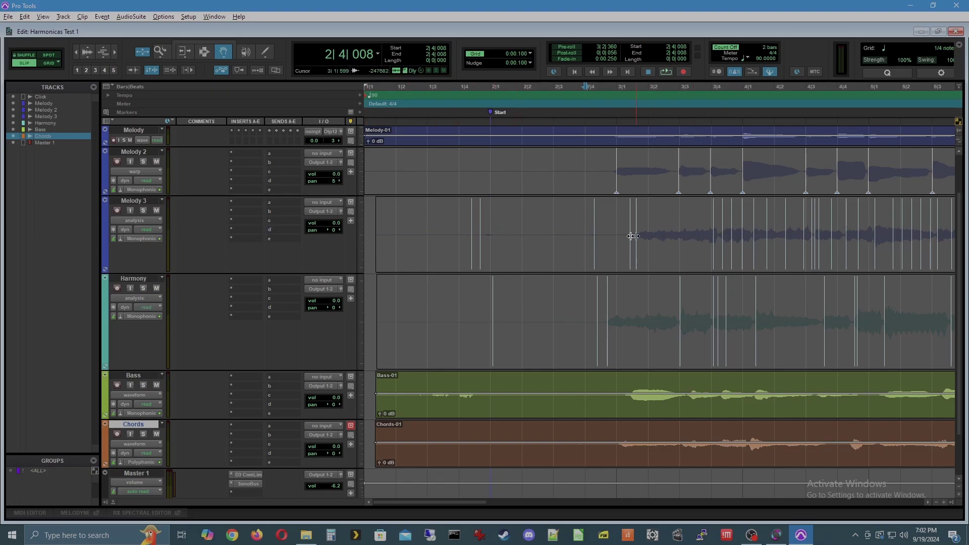
Delete the false Elastic Audio event markers around the start of the first Melody 3 note and the two before the first Harmony note
{"action": "left_click", "coordinate": [471, 222], "text": "alt"}
{"action": "left_click", "coordinate": [481, 223], "text": "alt"}
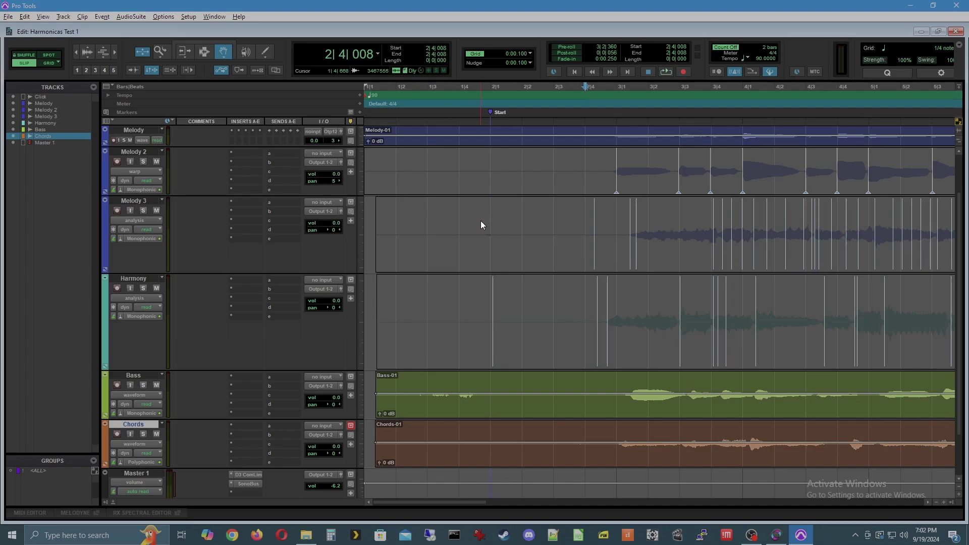
{"action": "left_click", "coordinate": [594, 220], "text": "alt"}
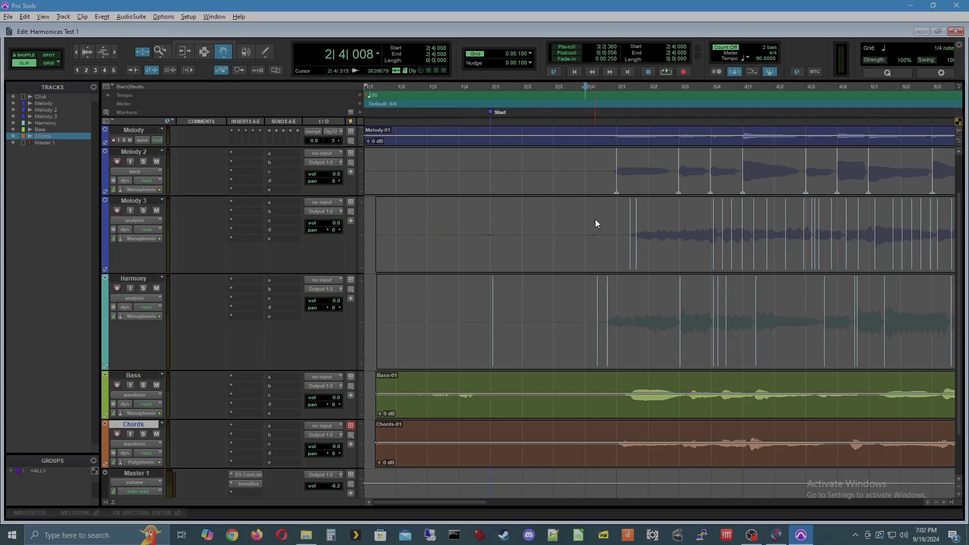
{"action": "left_click", "coordinate": [636, 257], "text": "alt"}
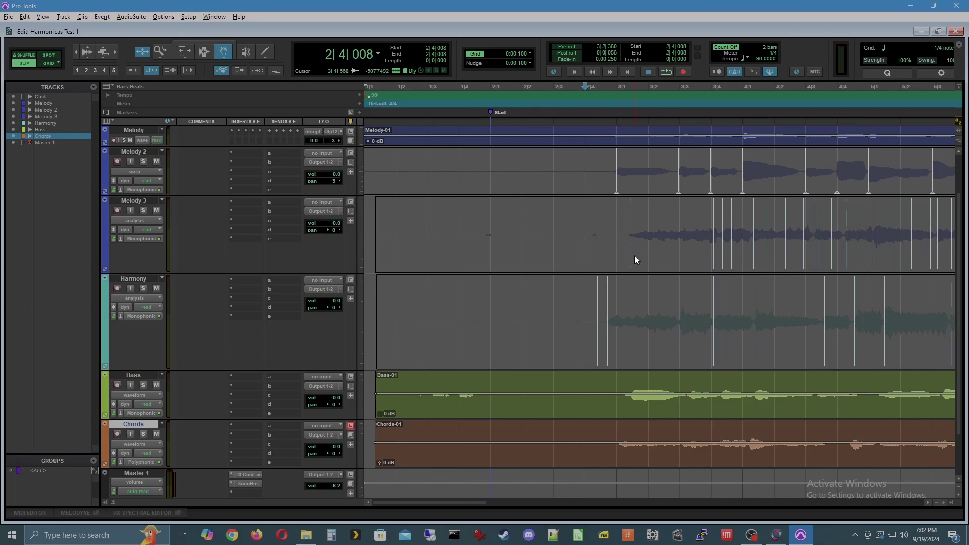
{"action": "left_click", "coordinate": [598, 337], "text": "alt"}
{"action": "left_click", "coordinate": [493, 340], "text": "alt"}
Delete the extra event markers between 3|4 and 4|1 in Harmony and Melody 3, keeping the one at each note start
{"action": "left_click", "coordinate": [943, 502]}
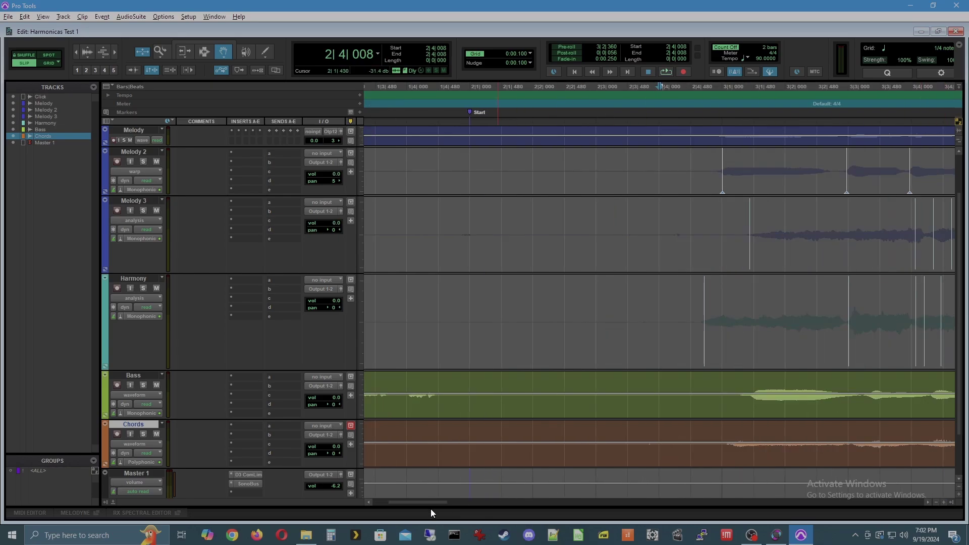
{"action": "left_click_drag", "start_coordinate": [426, 502], "coordinate": [471, 502]}
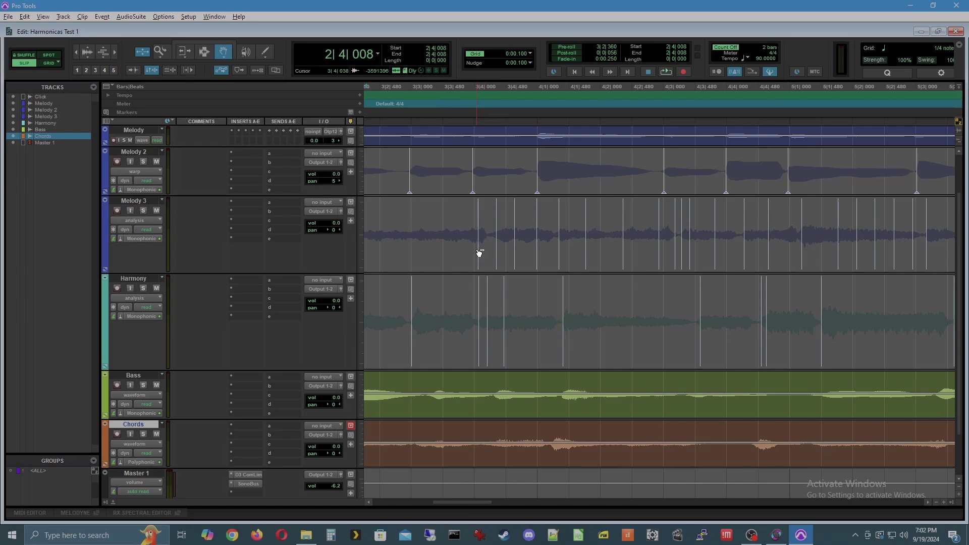
{"action": "left_click", "coordinate": [487, 346], "text": "alt"}
{"action": "left_click", "coordinate": [504, 346], "text": "alt"}
{"action": "left_click", "coordinate": [515, 254], "text": "alt"}
{"action": "left_click", "coordinate": [536, 251], "text": "alt"}
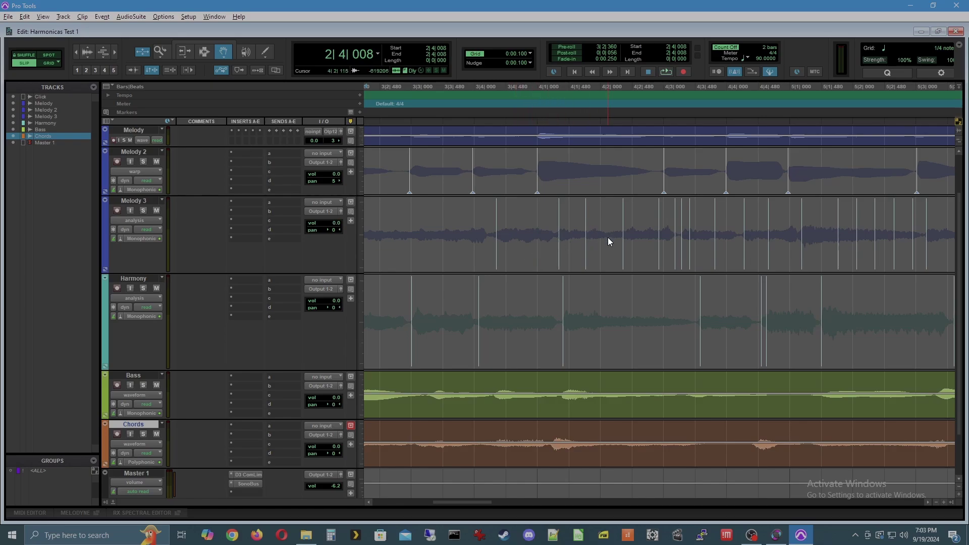
Delete the extra bar 4 markers in Melody 3 and Harmony, and nudge the Melody 3 markers near 3|4 and 4|1 slightly earlier
{"action": "left_click", "coordinate": [586, 250], "text": "alt"}
{"action": "left_click", "coordinate": [767, 342], "text": "alt"}
{"action": "left_click", "coordinate": [690, 248], "text": "alt"}
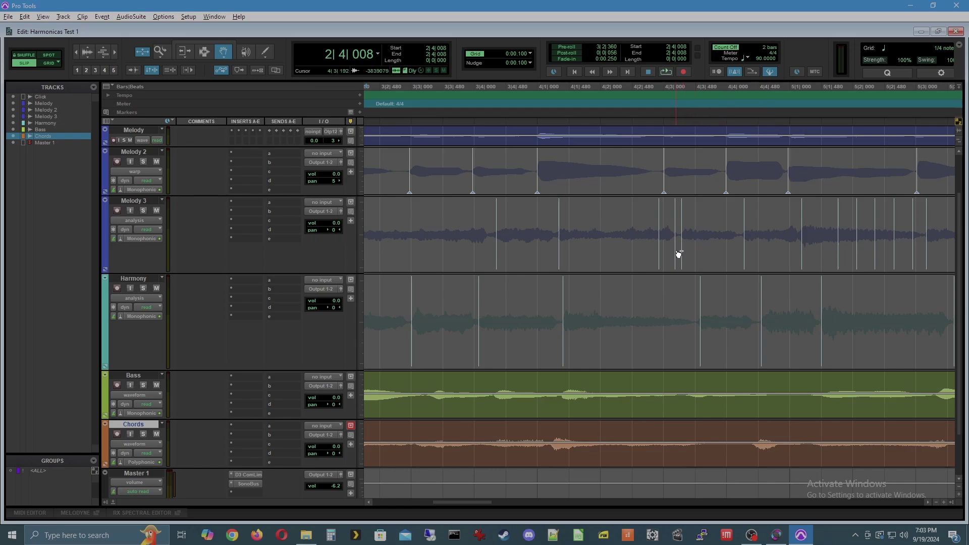
{"action": "left_click", "coordinate": [676, 250], "text": "alt"}
{"action": "left_click", "coordinate": [660, 256], "text": "alt"}
{"action": "left_click_drag", "start_coordinate": [497, 253], "coordinate": [491, 254]}
{"action": "left_click_drag", "start_coordinate": [559, 255], "coordinate": [558, 256]}
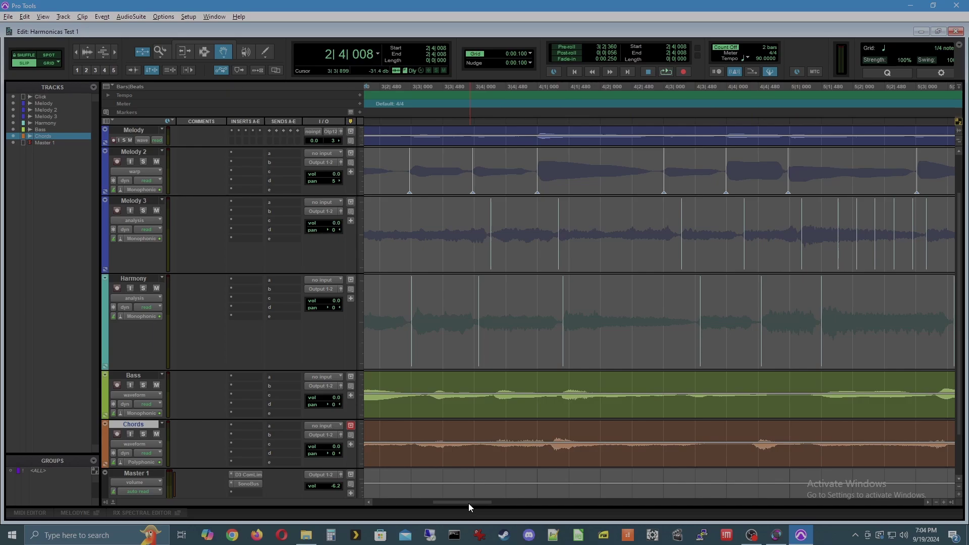
Delete the extra Melody 3 event markers between the note starts near 5|1 and 5|3
{"action": "left_click_drag", "start_coordinate": [468, 504], "coordinate": [479, 503]}
{"action": "left_click_drag", "start_coordinate": [489, 502], "coordinate": [510, 504]}
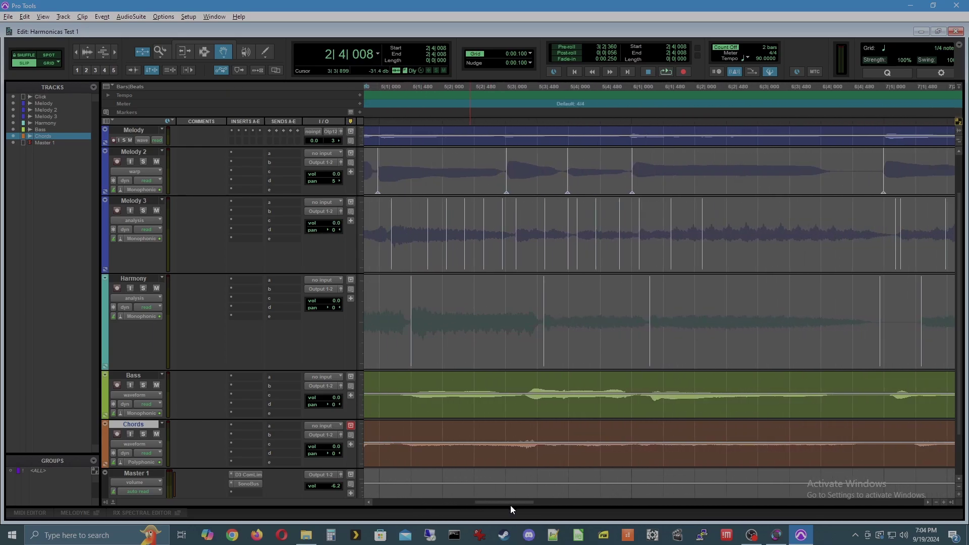
{"action": "left_click", "coordinate": [456, 256], "text": "alt"}
{"action": "left_click", "coordinate": [475, 255], "text": "alt"}
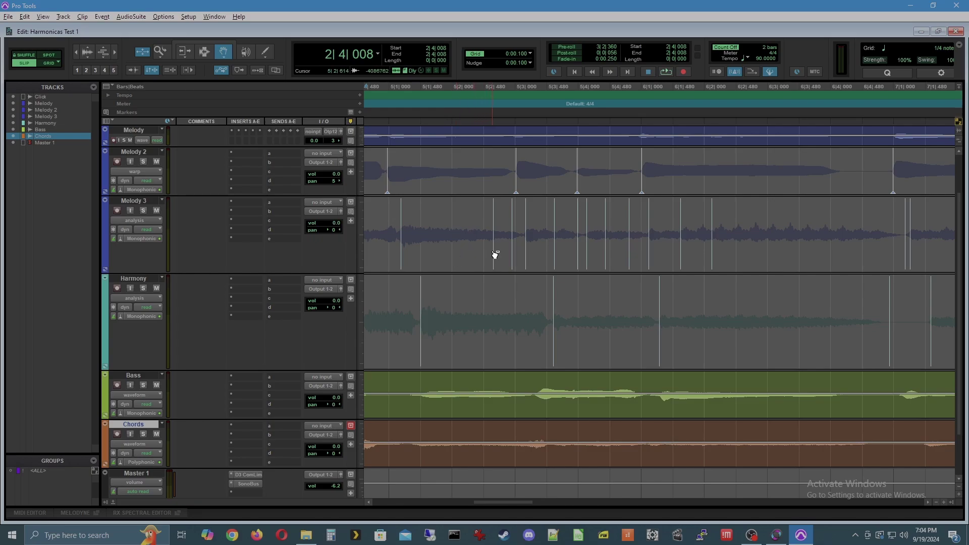
{"action": "left_click", "coordinate": [494, 255], "text": "alt"}
{"action": "left_click", "coordinate": [513, 253], "text": "alt"}
Delete the extra Melody 3 markers from 5|3 to just past 6|2, and fine-adjust the note-start marker near 6|1
{"action": "left_click", "coordinate": [556, 252], "text": "alt"}
{"action": "left_click", "coordinate": [579, 253], "text": "alt"}
{"action": "left_click", "coordinate": [607, 253], "text": "alt"}
{"action": "left_click", "coordinate": [630, 254], "text": "alt"}
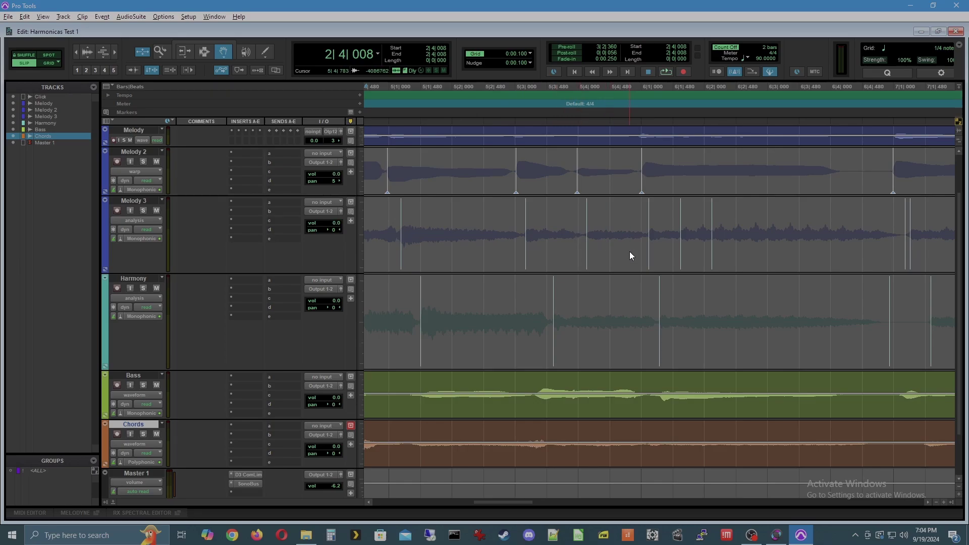
{"action": "left_click", "coordinate": [682, 250], "text": "alt"}
{"action": "left_click", "coordinate": [712, 252], "text": "alt"}
{"action": "mouse_move", "coordinate": [649, 253]}
{"action": "left_mouse_down"}
{"action": "mouse_move", "coordinate": [791, 257]}
{"action": "mouse_move", "coordinate": [636, 262]}
{"action": "mouse_move", "coordinate": [648, 264]}
{"action": "left_mouse_up"}
Delete the Harmony marker just before 7|1 and the extra Melody 3 markers from 7|1 to just past 7|3
{"action": "left_click_drag", "start_coordinate": [521, 501], "coordinate": [568, 502]}
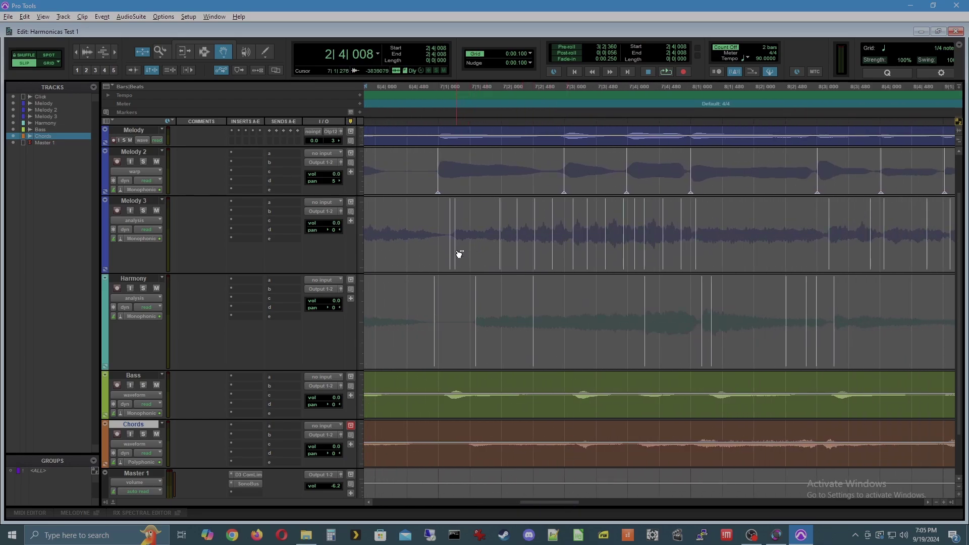
{"action": "left_click", "coordinate": [435, 299], "text": "alt"}
{"action": "left_click", "coordinate": [501, 255], "text": "alt"}
{"action": "left_click", "coordinate": [518, 256], "text": "alt"}
{"action": "left_click", "coordinate": [537, 257], "text": "alt"}
{"action": "left_click", "coordinate": [552, 254], "text": "alt"}
{"action": "left_click", "coordinate": [573, 256], "text": "alt"}
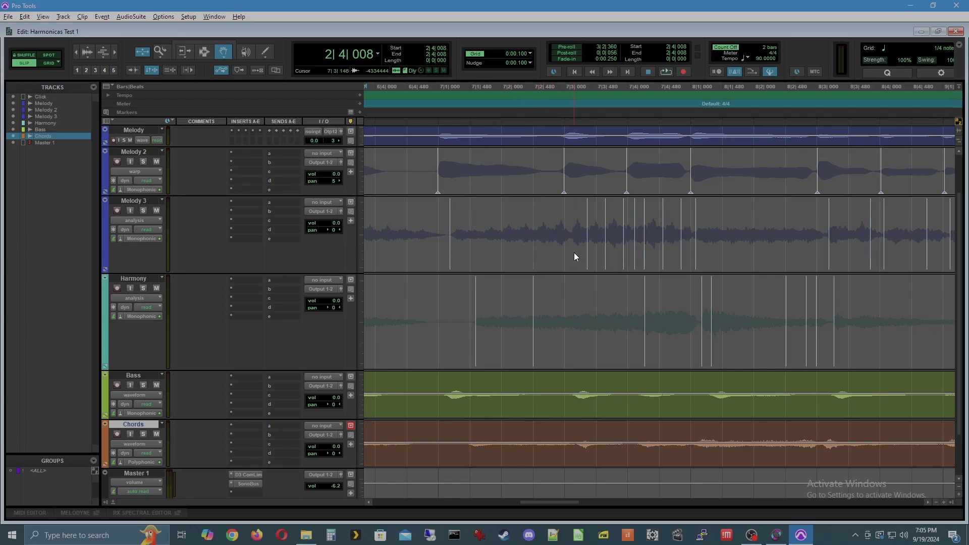
Delete the remaining extra Melody 3 markers between 7|3 and 8|1
{"action": "left_click", "coordinate": [587, 256], "text": "alt"}
{"action": "left_click", "coordinate": [605, 256], "text": "alt"}
{"action": "left_click", "coordinate": [624, 256], "text": "alt"}
{"action": "left_click", "coordinate": [635, 257], "text": "alt"}
{"action": "left_click", "coordinate": [644, 255], "text": "alt"}
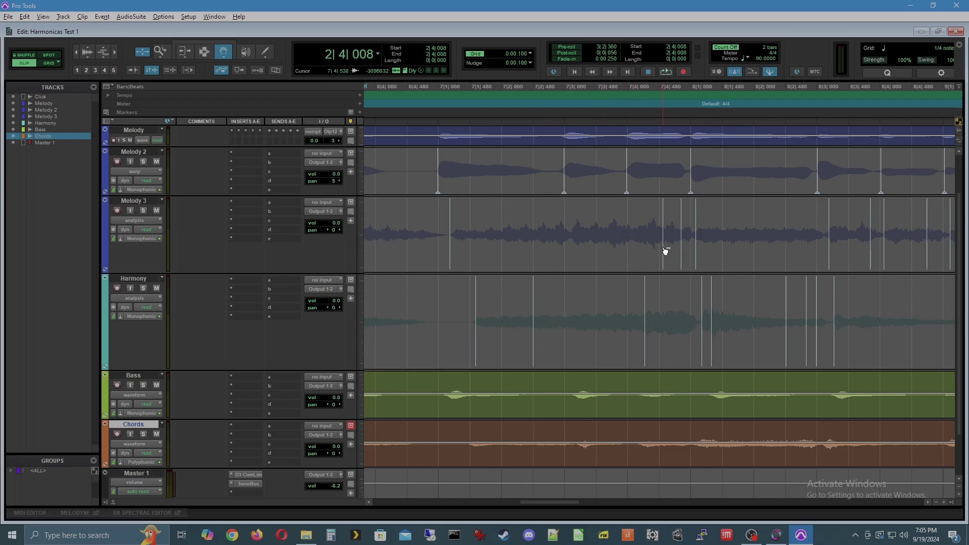
{"action": "left_click", "coordinate": [663, 255], "text": "alt"}
{"action": "left_click", "coordinate": [681, 255], "text": "alt"}
Delete the extra Harmony markers between the note starts in bars 7 and 8, plus the Melody 3 marker just before 8|4
{"action": "left_click", "coordinate": [533, 300], "text": "alt"}
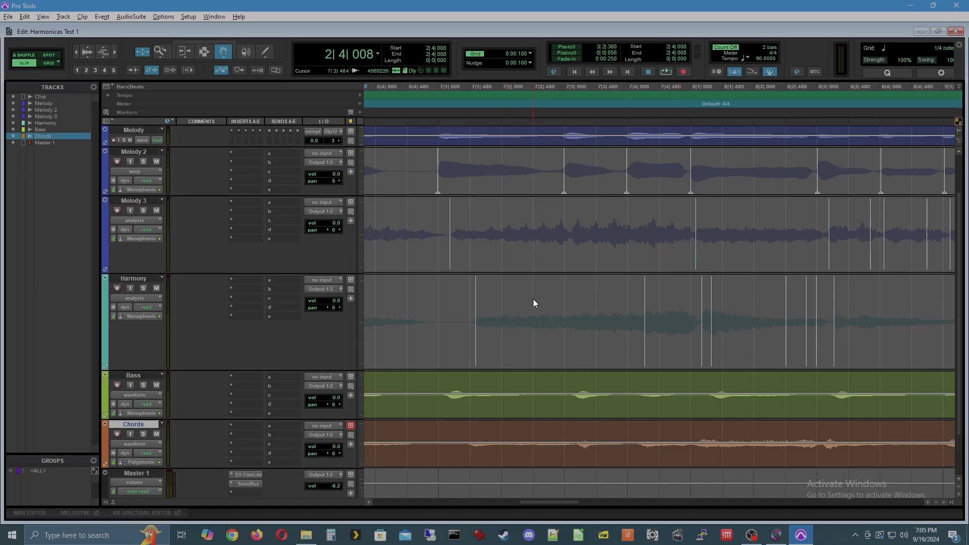
{"action": "left_click", "coordinate": [646, 302], "text": "alt"}
{"action": "left_click", "coordinate": [712, 349], "text": "alt"}
{"action": "left_click", "coordinate": [786, 297], "text": "alt"}
{"action": "left_click", "coordinate": [806, 298], "text": "alt"}
{"action": "left_click", "coordinate": [817, 298], "text": "alt"}
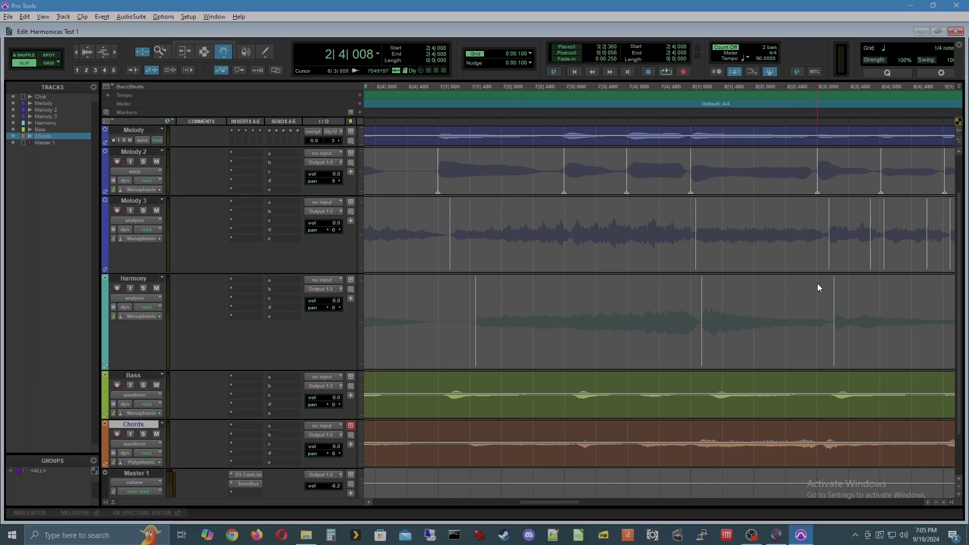
{"action": "left_click", "coordinate": [871, 252], "text": "alt"}
Delete the extra Melody 3 markers from 8|4 to 9|4, along with the Harmony marker just after 9|2
{"action": "left_click_drag", "start_coordinate": [553, 502], "coordinate": [598, 502]}
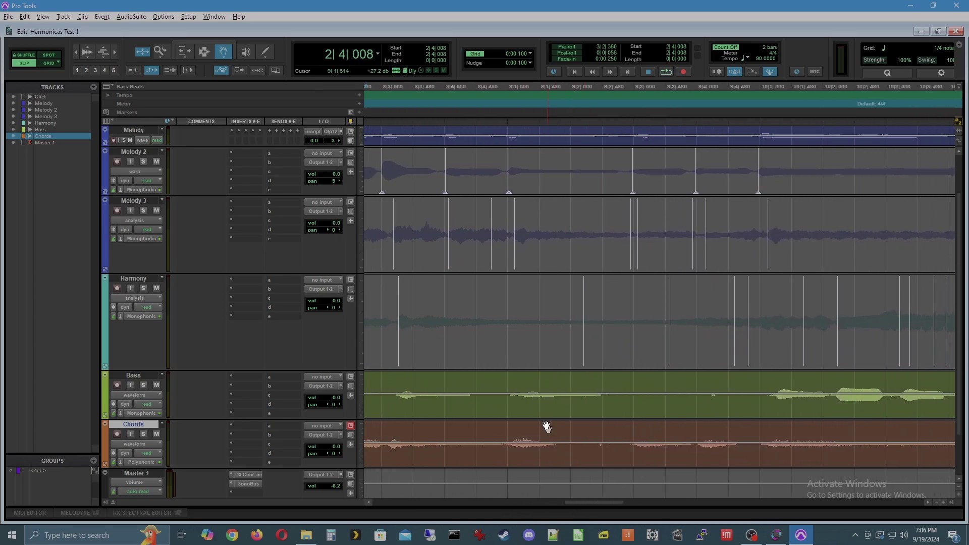
{"action": "left_click", "coordinate": [491, 254], "text": "alt"}
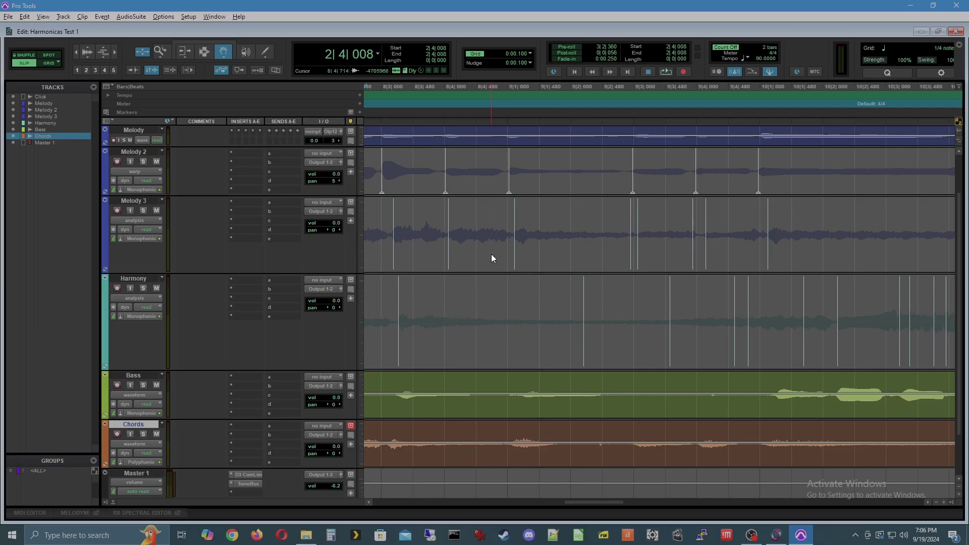
{"action": "left_click", "coordinate": [583, 295], "text": "alt"}
{"action": "left_click", "coordinate": [639, 242], "text": "alt"}
{"action": "left_click", "coordinate": [632, 252], "text": "alt"}
{"action": "left_click", "coordinate": [694, 255], "text": "alt"}
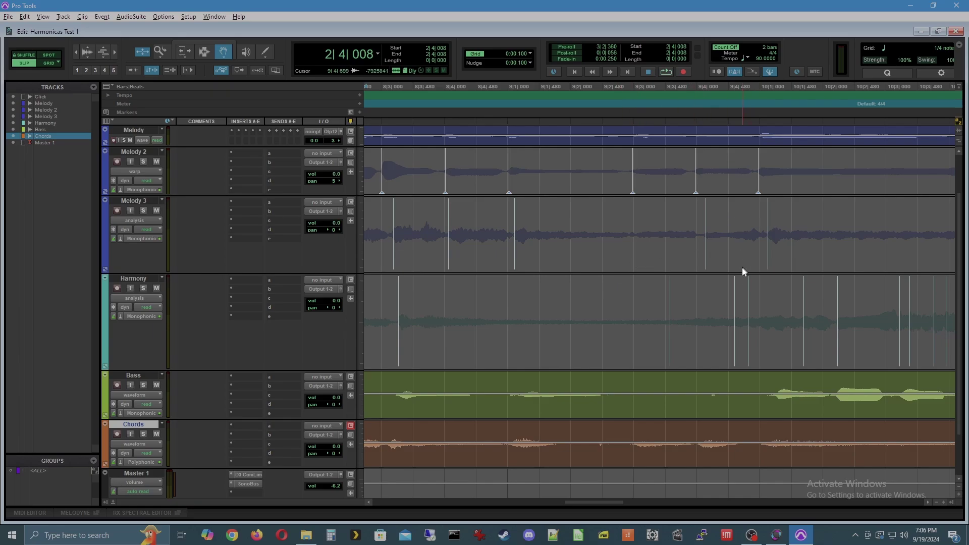
Delete the extra Harmony markers between 9|3 and 10|4, keeping only the one just after 10|2
{"action": "left_click", "coordinate": [671, 306], "text": "alt"}
{"action": "left_click", "coordinate": [736, 302], "text": "alt"}
{"action": "left_click", "coordinate": [749, 303], "text": "alt"}
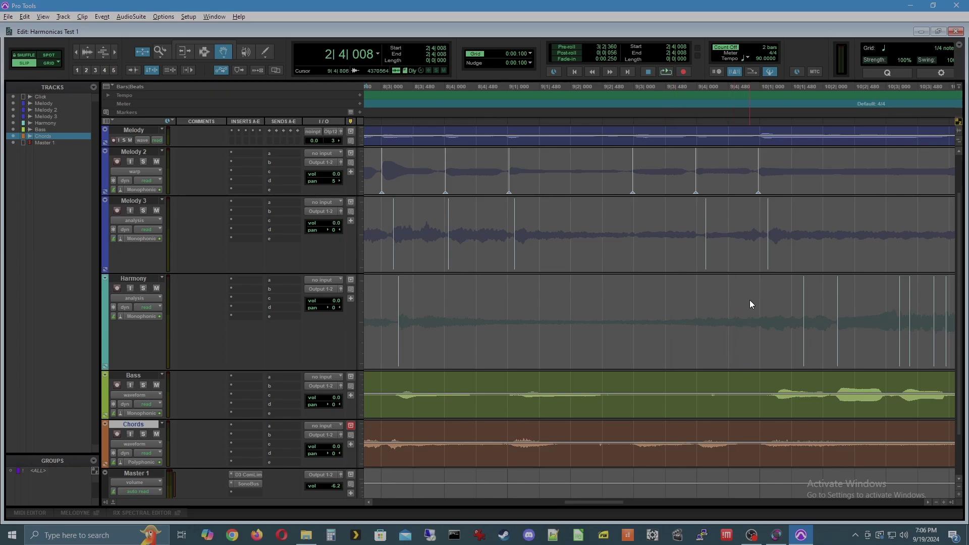
{"action": "left_click", "coordinate": [805, 348], "text": "alt"}
{"action": "left_click", "coordinate": [900, 302], "text": "alt"}
{"action": "left_click", "coordinate": [910, 302], "text": "alt"}
{"action": "left_click", "coordinate": [934, 301], "text": "alt"}
{"action": "left_click", "coordinate": [946, 300], "text": "alt"}
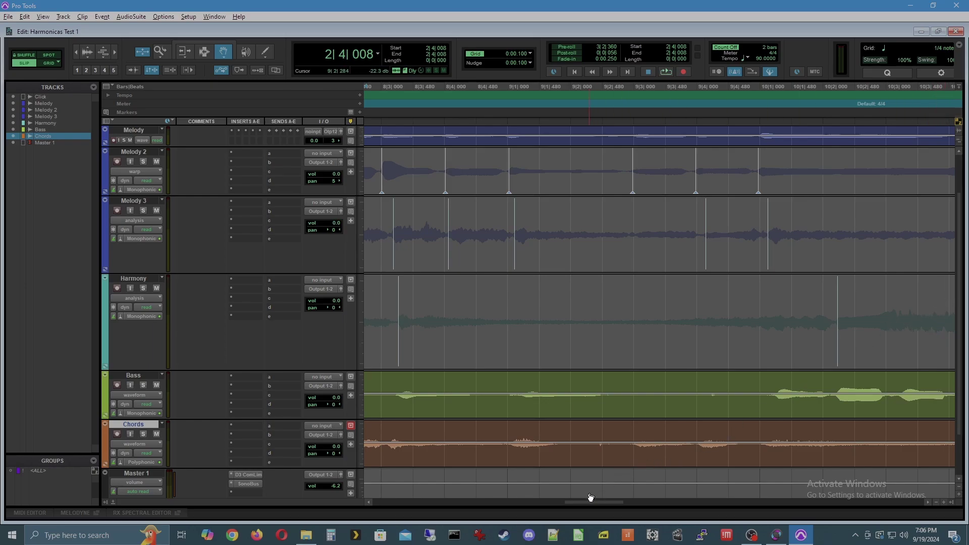
Delete the run of Harmony markers from just before 10|4 to 11|1, and the Melody 3 marker in the note just after 11|1
{"action": "left_click_drag", "start_coordinate": [596, 501], "coordinate": [653, 498]}
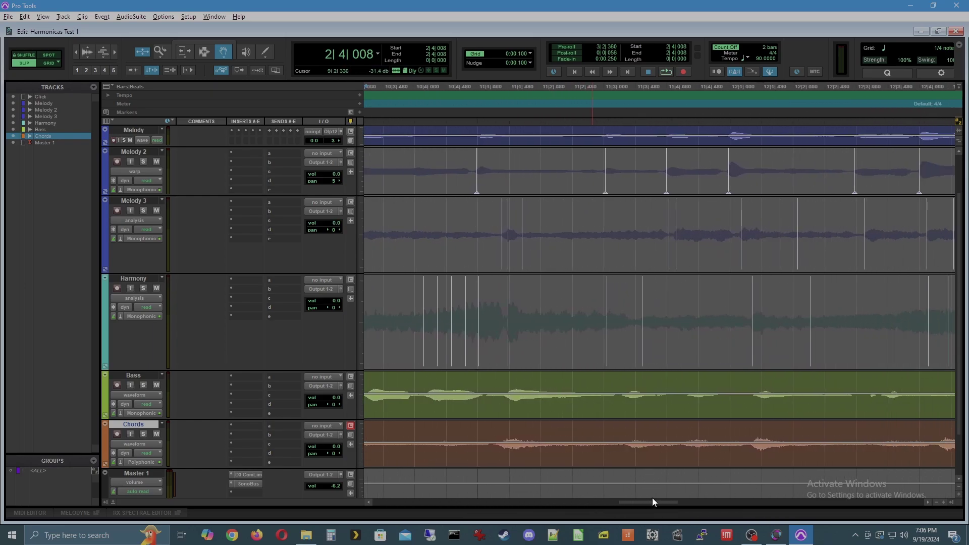
{"action": "left_click", "coordinate": [425, 348], "text": "alt"}
{"action": "left_click", "coordinate": [437, 345], "text": "alt"}
{"action": "left_click", "coordinate": [451, 347], "text": "alt"}
{"action": "left_click", "coordinate": [467, 351], "text": "alt"}
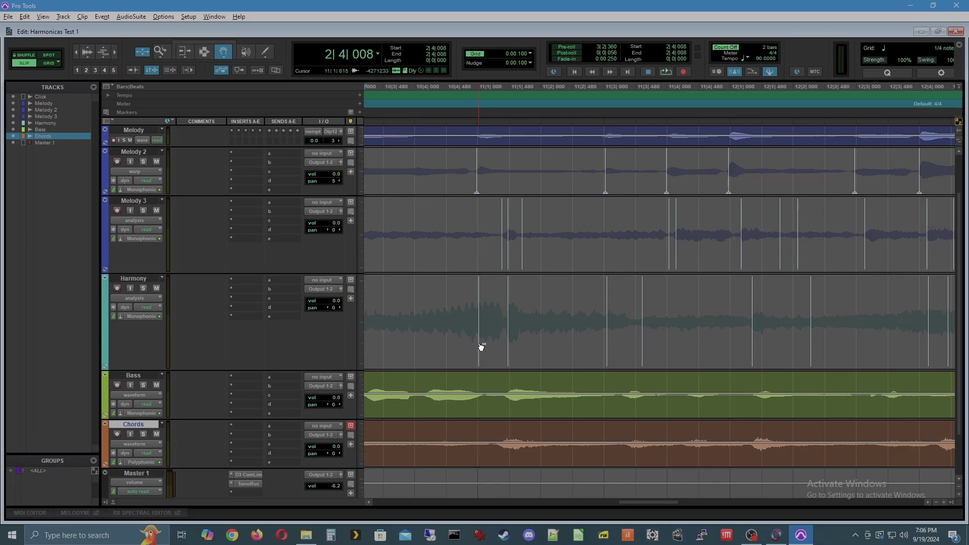
{"action": "left_click", "coordinate": [479, 344], "text": "alt"}
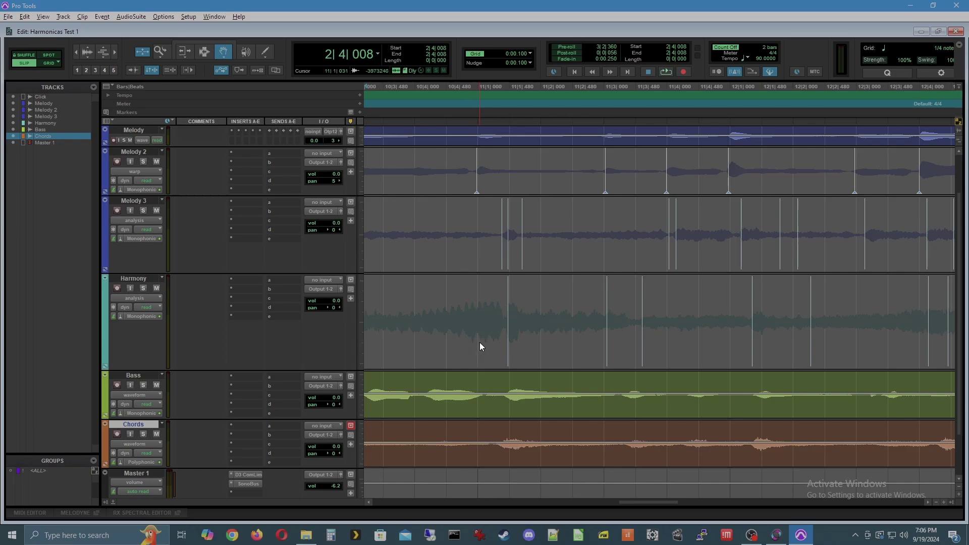
{"action": "left_click", "coordinate": [511, 255], "text": "alt"}
Enlarge the Melody 3 track and audition it soloed from 10|4|330 past 11|1
{"action": "key", "text": "super+Up"}
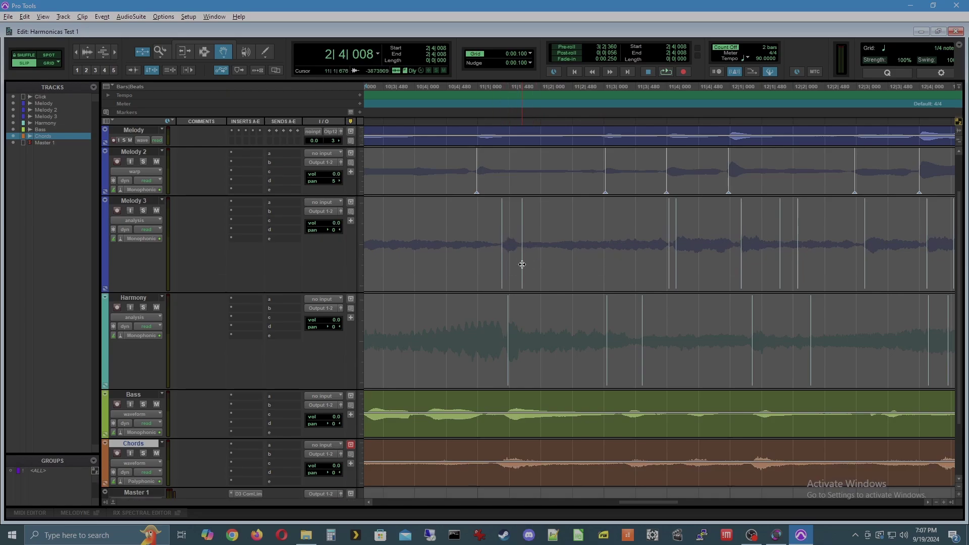
{"action": "left_click", "coordinate": [437, 88]}
{"action": "left_click", "coordinate": [143, 211]}
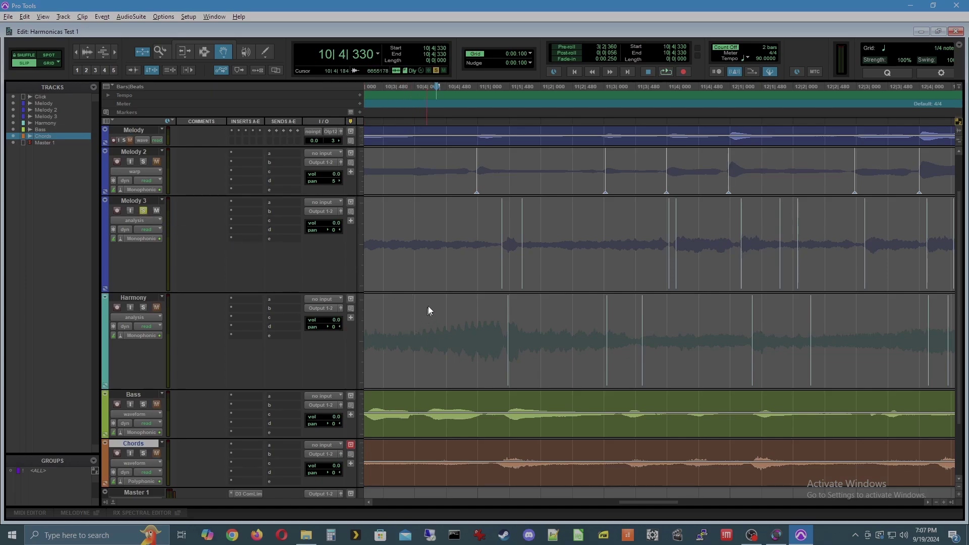
{"action": "key", "text": "space"}
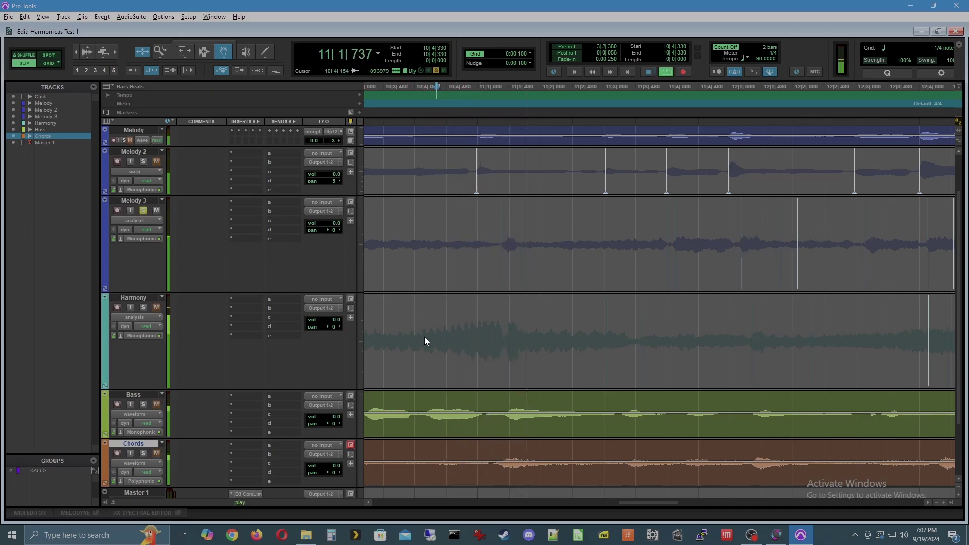
{"action": "key", "text": "space"}
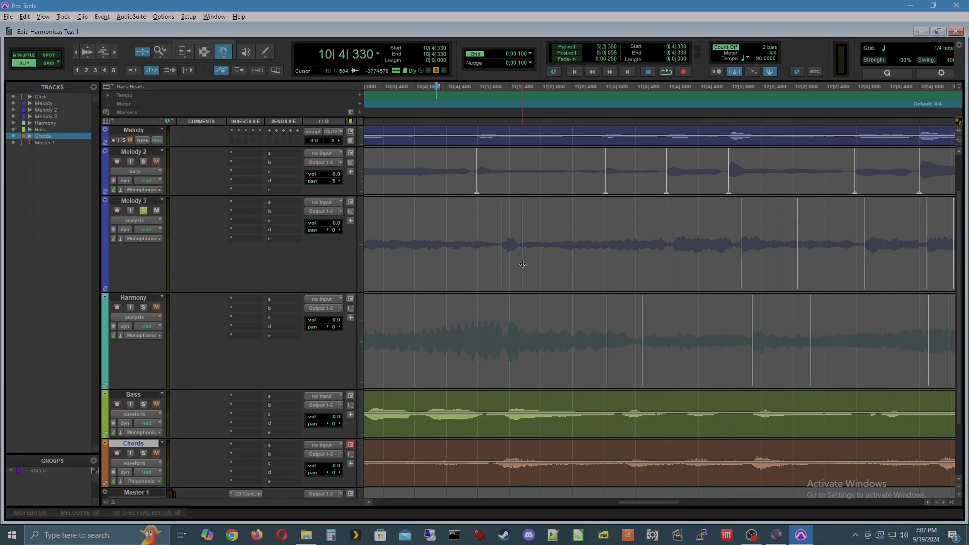
Unsolo Melody 3 and delete the extra event markers between 11|1 and 12|3 in Melody 3 and Harmony
{"action": "left_click", "coordinate": [525, 268], "text": "alt"}
{"action": "left_click", "coordinate": [143, 211]}
{"action": "left_click", "coordinate": [669, 258], "text": "alt"}
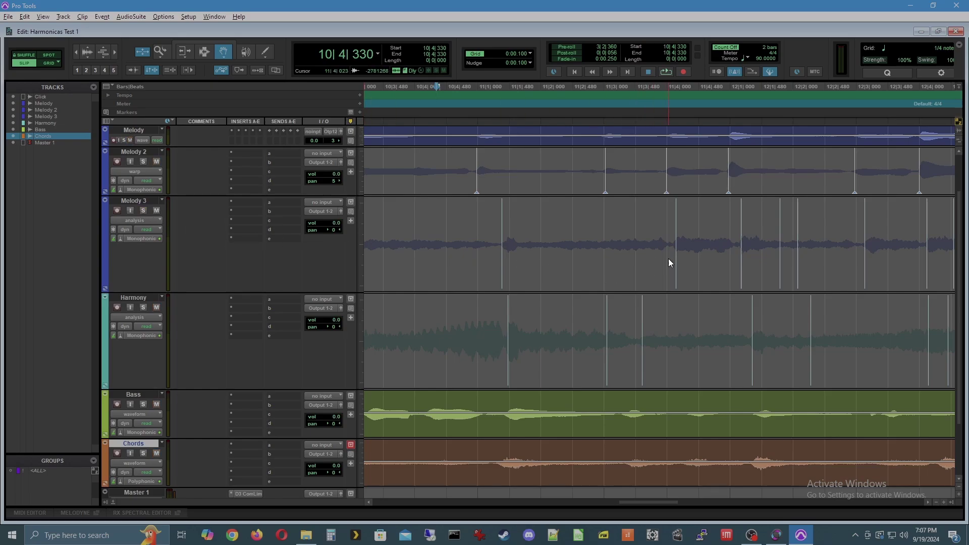
{"action": "left_click", "coordinate": [607, 328], "text": "alt"}
{"action": "left_click", "coordinate": [781, 260], "text": "alt"}
{"action": "left_click", "coordinate": [798, 260], "text": "alt"}
{"action": "left_click", "coordinate": [811, 315], "text": "alt"}
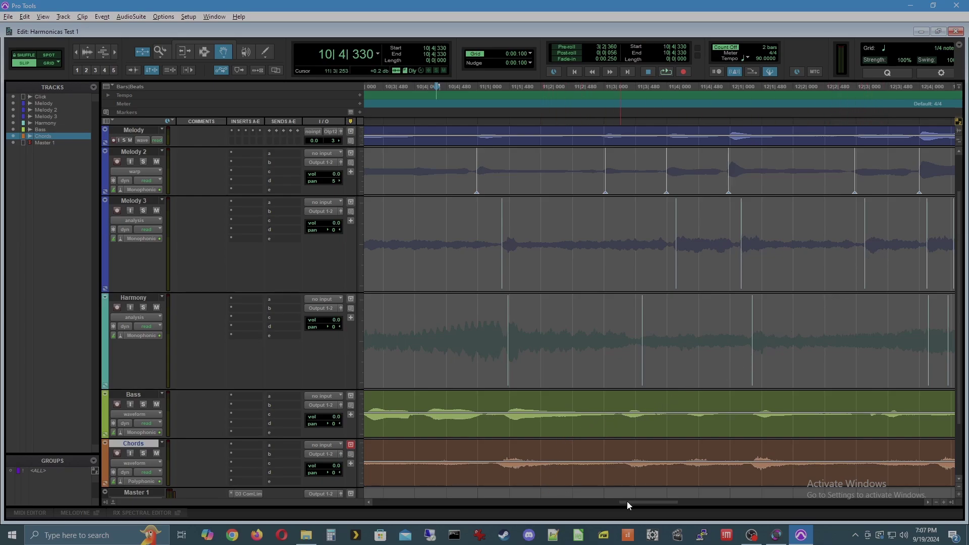
Delete the two Harmony markers near 12|4 and the extra Melody 3 markers between 12|4 and 13|4
{"action": "left_click_drag", "start_coordinate": [632, 501], "coordinate": [665, 504]}
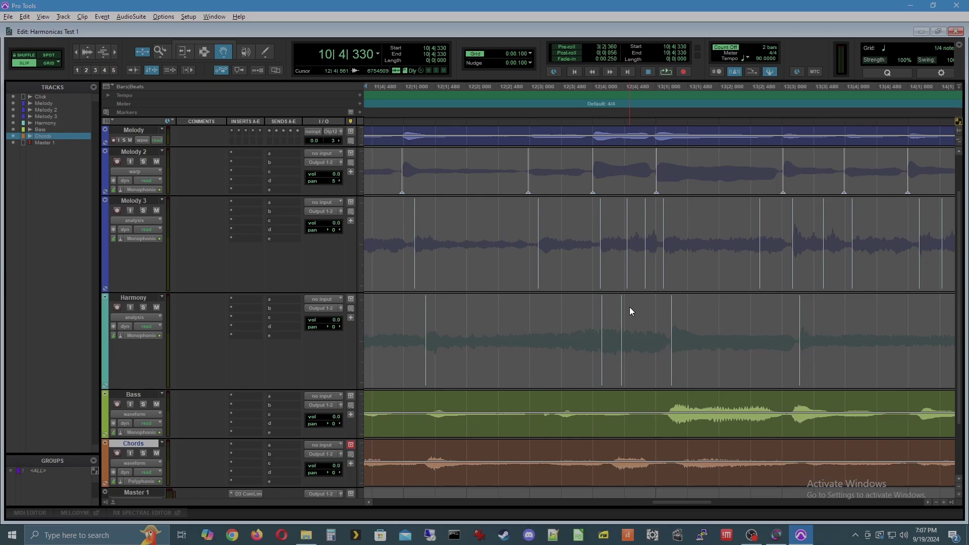
{"action": "left_click", "coordinate": [621, 325], "text": "alt"}
{"action": "left_click", "coordinate": [602, 324], "text": "alt"}
{"action": "left_click", "coordinate": [628, 269], "text": "alt"}
{"action": "left_click", "coordinate": [646, 266], "text": "alt"}
{"action": "left_click", "coordinate": [760, 263], "text": "alt"}
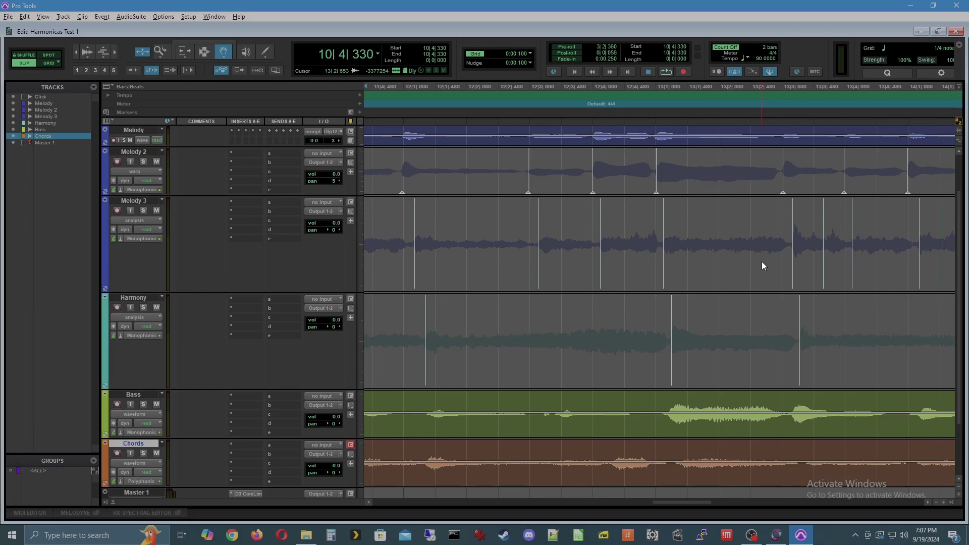
{"action": "left_click", "coordinate": [824, 272], "text": "alt"}
Delete the extra Melody 3 markers between the note starts near 14|1 and 15|1
{"action": "left_click_drag", "start_coordinate": [679, 501], "coordinate": [716, 501]}
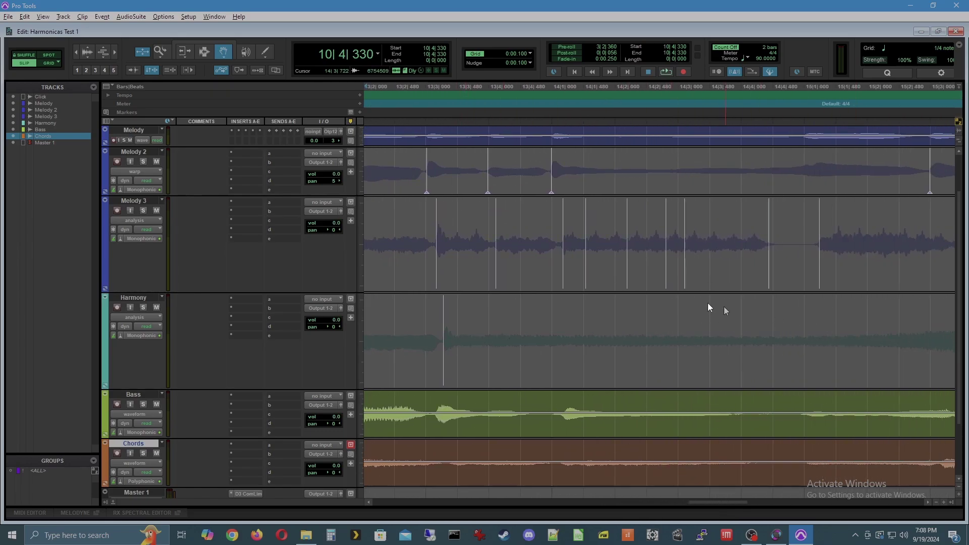
{"action": "left_click", "coordinate": [586, 260], "text": "alt"}
{"action": "left_click", "coordinate": [627, 266], "text": "alt"}
{"action": "left_click", "coordinate": [666, 266], "text": "alt"}
{"action": "left_click", "coordinate": [685, 265], "text": "alt"}
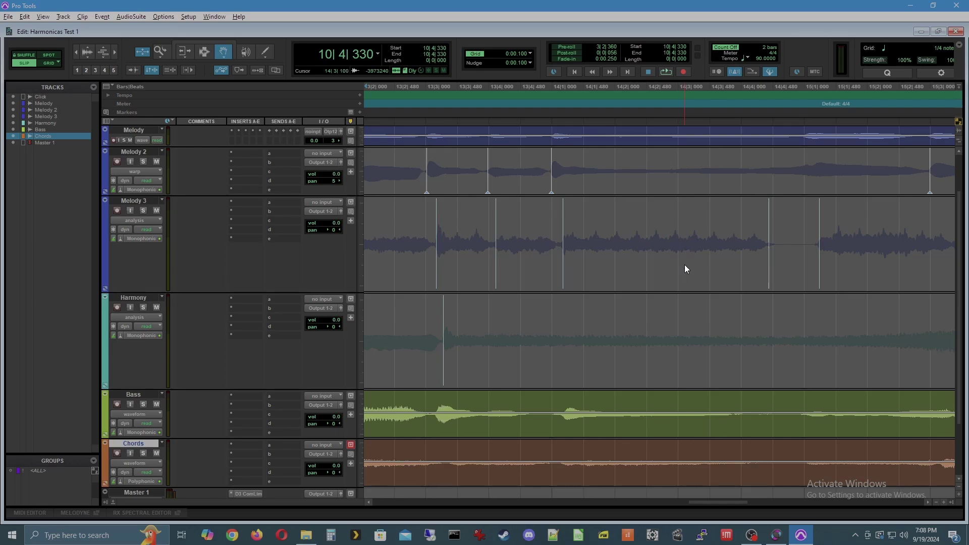
{"action": "left_click", "coordinate": [770, 266], "text": "alt"}
{"action": "left_click_drag", "start_coordinate": [701, 501], "coordinate": [740, 503]}
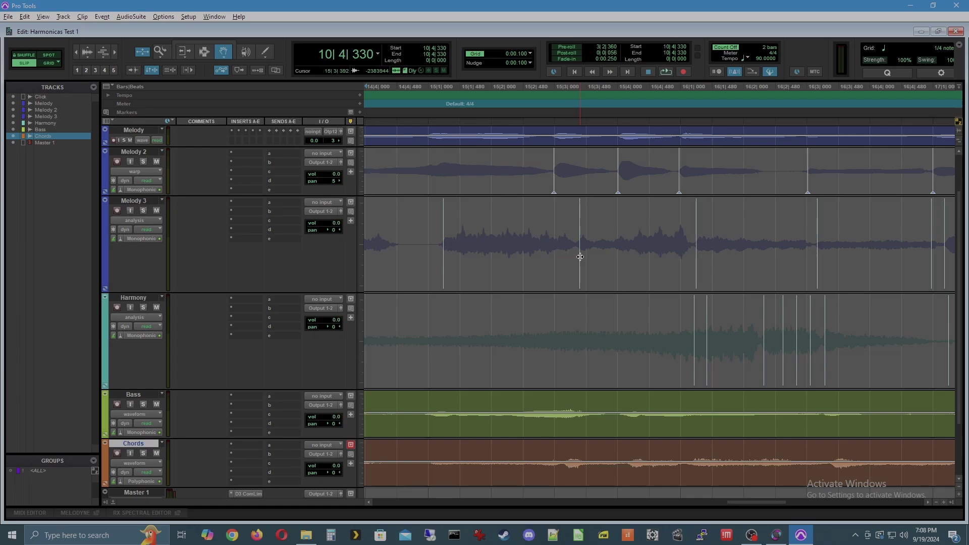
Delete the extra Harmony event markers between 16|1 and 16|3, keeping those at the note starts
{"action": "left_click", "coordinate": [695, 324], "text": "alt"}
{"action": "left_click", "coordinate": [708, 322], "text": "alt"}
{"action": "left_click", "coordinate": [784, 320], "text": "alt"}
{"action": "left_click", "coordinate": [799, 323], "text": "alt"}
{"action": "left_click", "coordinate": [811, 323], "text": "alt"}
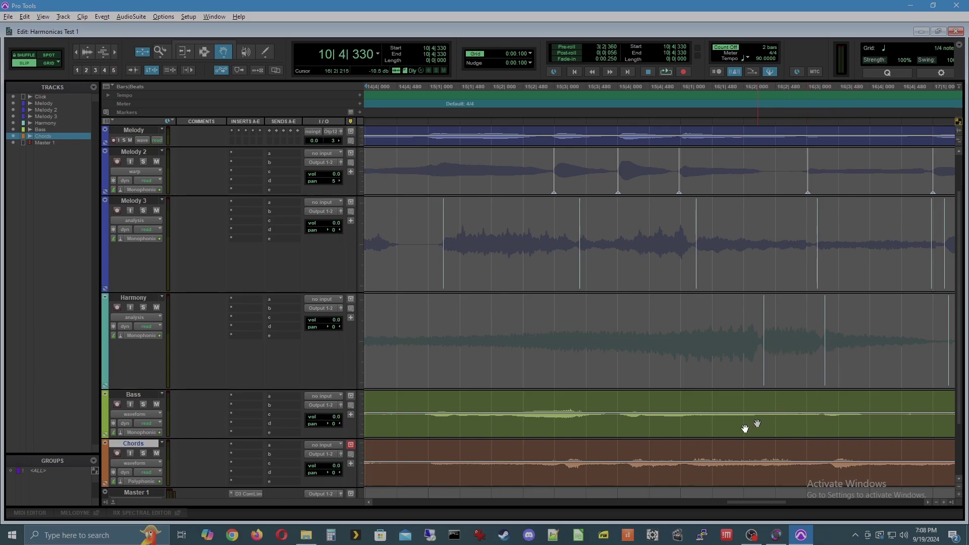
Delete the extra Melody 3 marker at 17|1 and the extra Harmony markers between 17|1 and just past 17|2
{"action": "left_click_drag", "start_coordinate": [748, 503], "coordinate": [789, 504]}
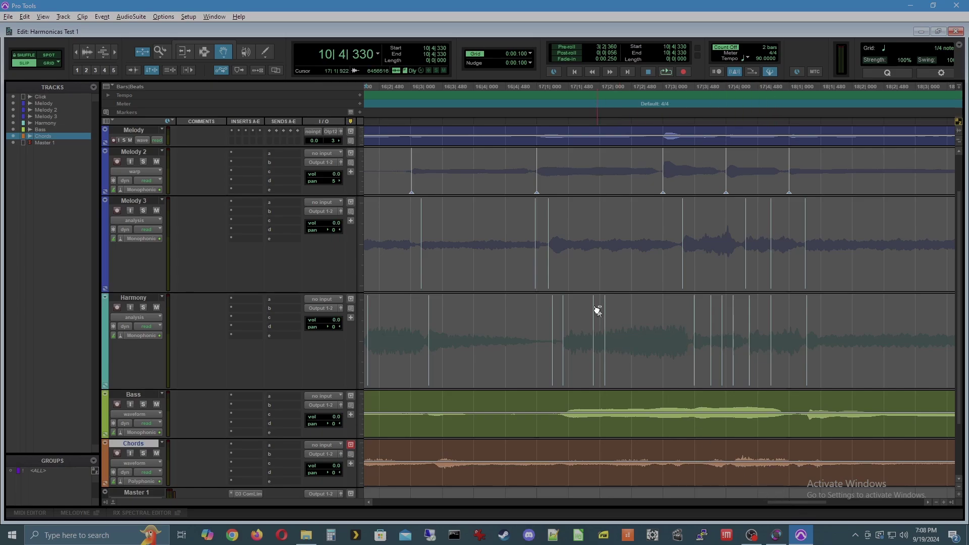
{"action": "left_click", "coordinate": [535, 260], "text": "alt"}
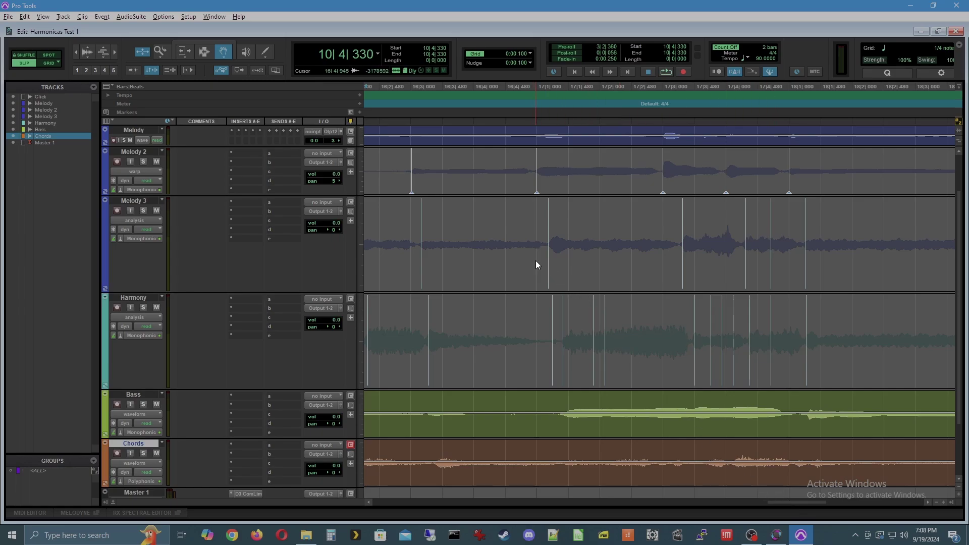
{"action": "left_click", "coordinate": [553, 327], "text": "alt"}
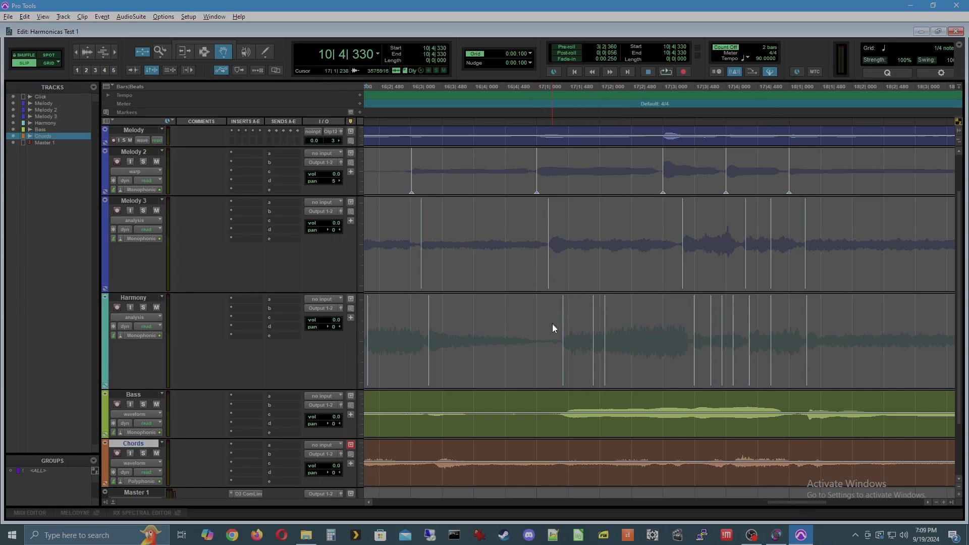
{"action": "left_click", "coordinate": [593, 335], "text": "alt"}
{"action": "left_click", "coordinate": [605, 328], "text": "alt"}
Delete the extra Melody 3 and Harmony markers between 17|3 and 18|1, keeping those at the note starts
{"action": "left_click", "coordinate": [771, 263], "text": "alt"}
{"action": "left_click", "coordinate": [771, 326], "text": "alt"}
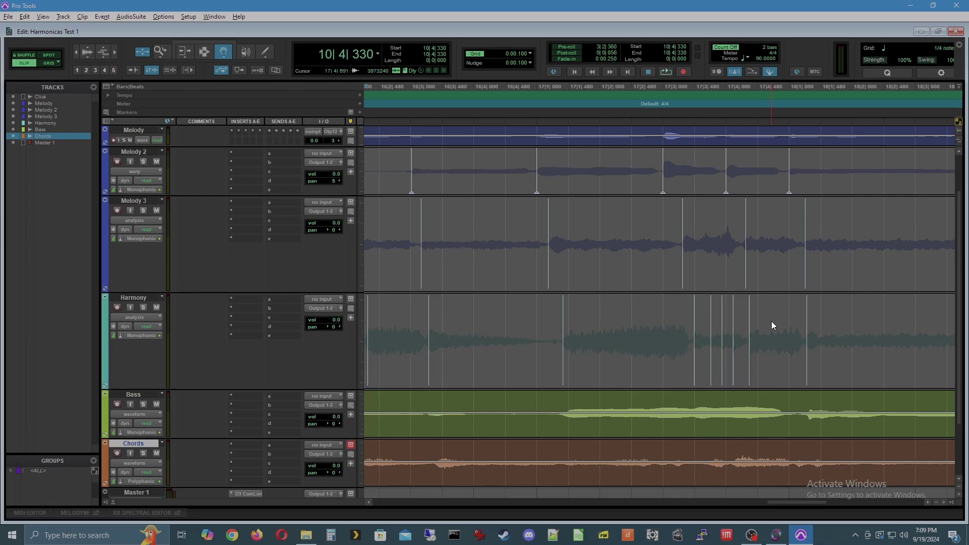
{"action": "left_click", "coordinate": [733, 327], "text": "alt"}
{"action": "left_click", "coordinate": [722, 327], "text": "alt"}
{"action": "left_click", "coordinate": [711, 327], "text": "alt"}
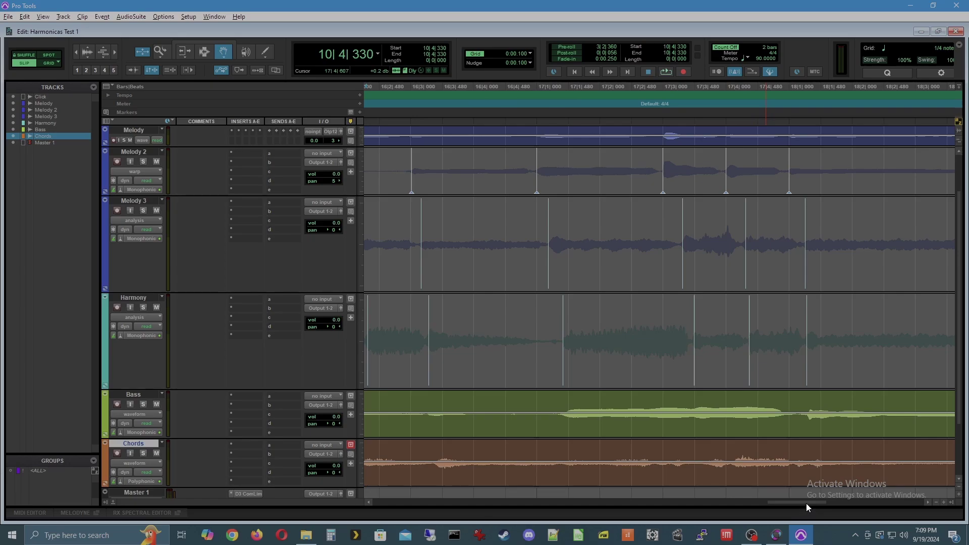
Check the remaining markers to the end of the clips and switch the Melody 3 and Harmony tracks to warp view
{"action": "left_click_drag", "start_coordinate": [807, 503], "coordinate": [853, 498]}
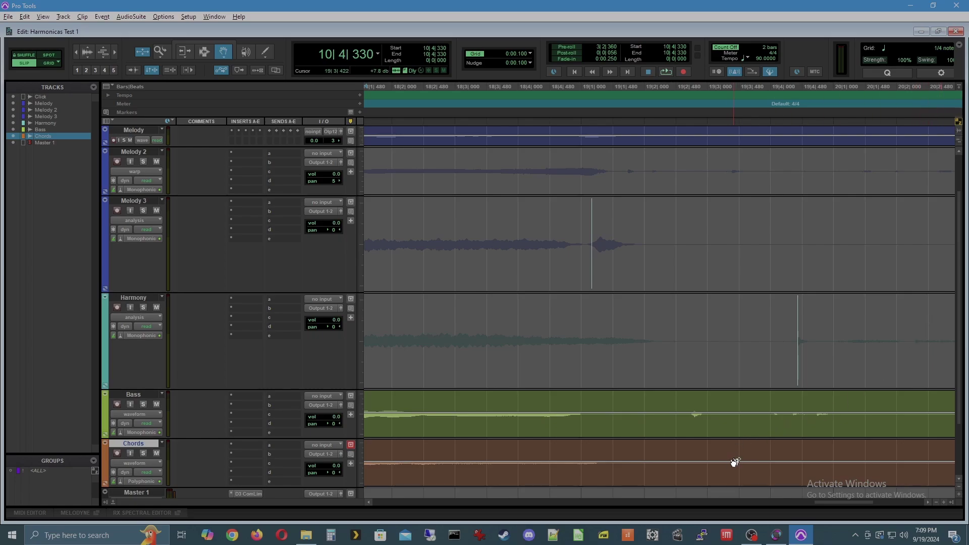
{"action": "left_click_drag", "start_coordinate": [845, 502], "coordinate": [869, 504]}
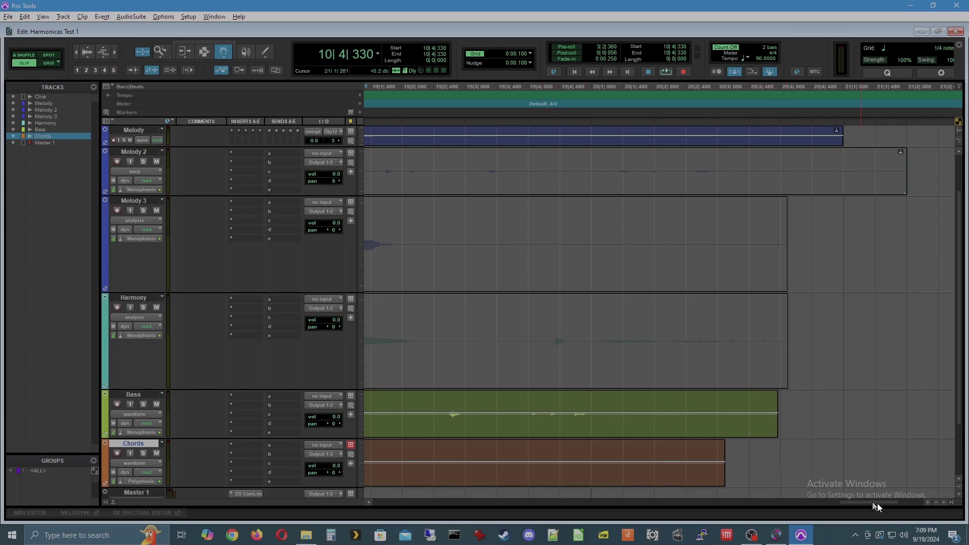
{"action": "left_click_drag", "start_coordinate": [872, 502], "coordinate": [380, 489]}
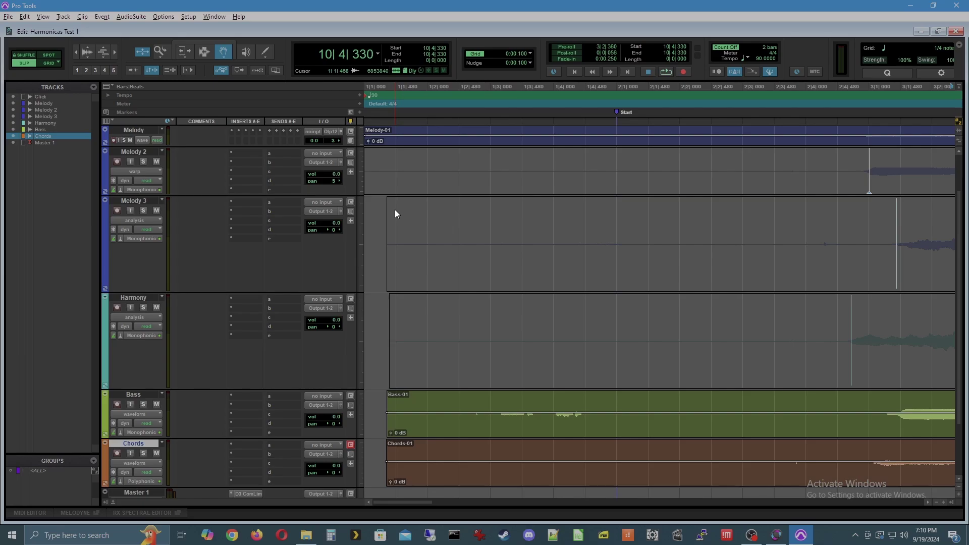
{"action": "left_click", "coordinate": [130, 220]}
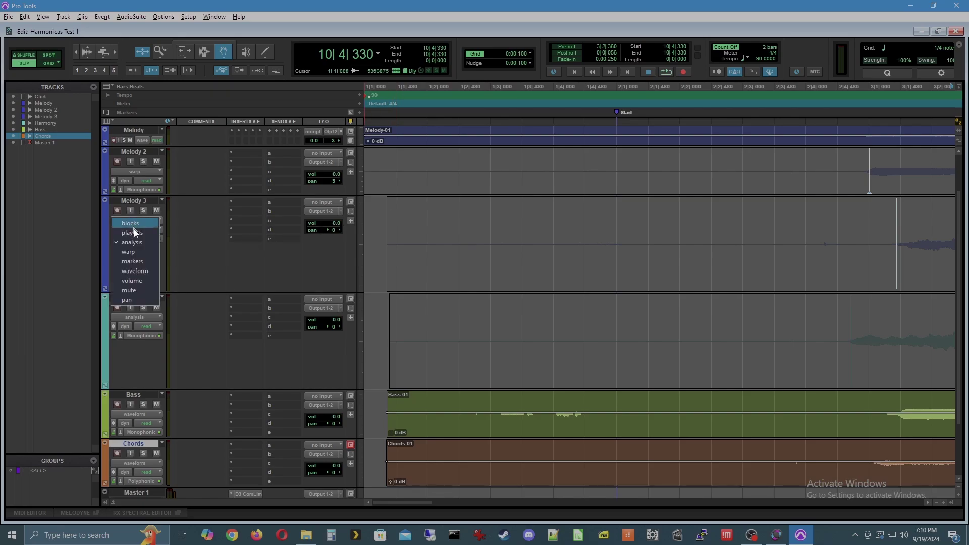
{"action": "left_click", "coordinate": [132, 254]}
{"action": "left_click", "coordinate": [130, 317]}
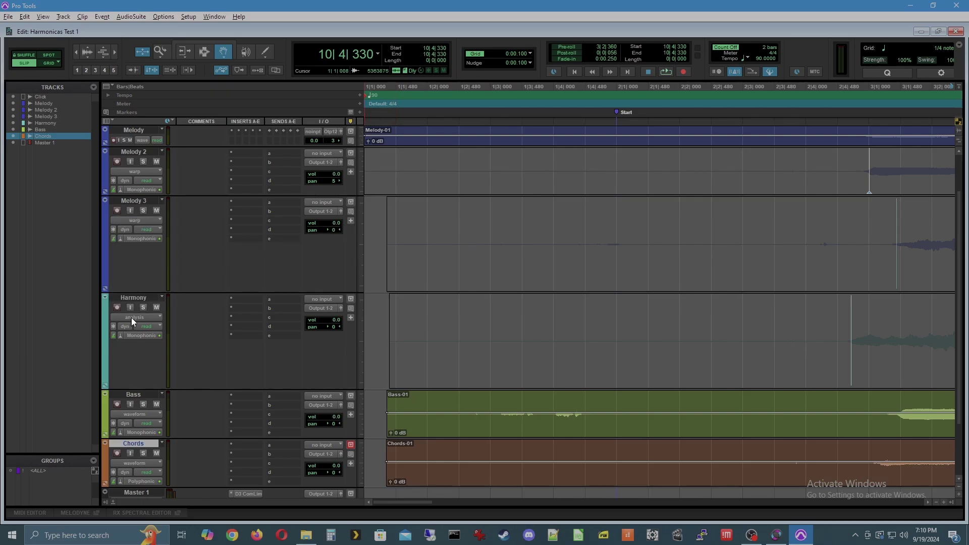
{"action": "left_click", "coordinate": [140, 349]}
Quantize the whole Melody 3 clip's Elastic Audio events to the 1/4 note grid
{"action": "left_click", "coordinate": [418, 211]}
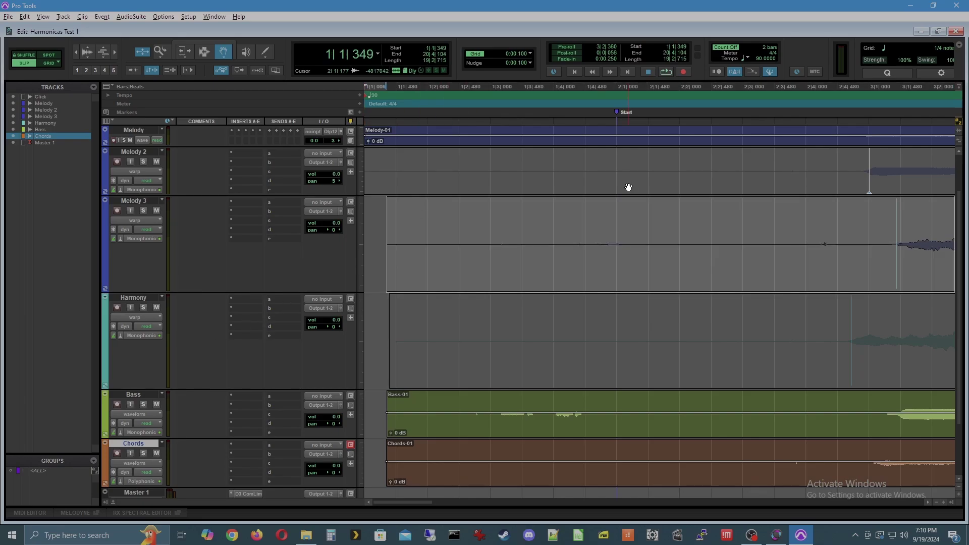
{"action": "key", "text": "alt+0"}
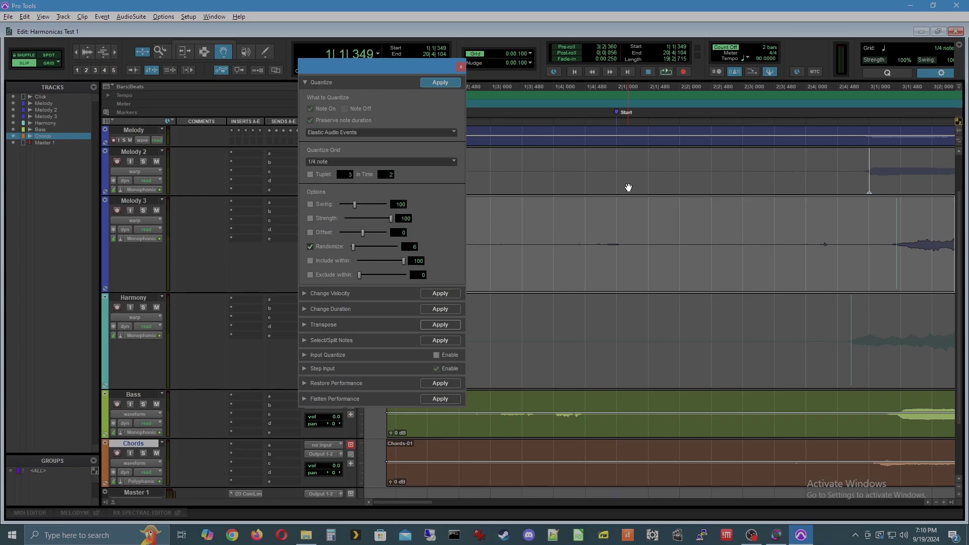
{"action": "left_click_drag", "start_coordinate": [401, 69], "coordinate": [257, 72]}
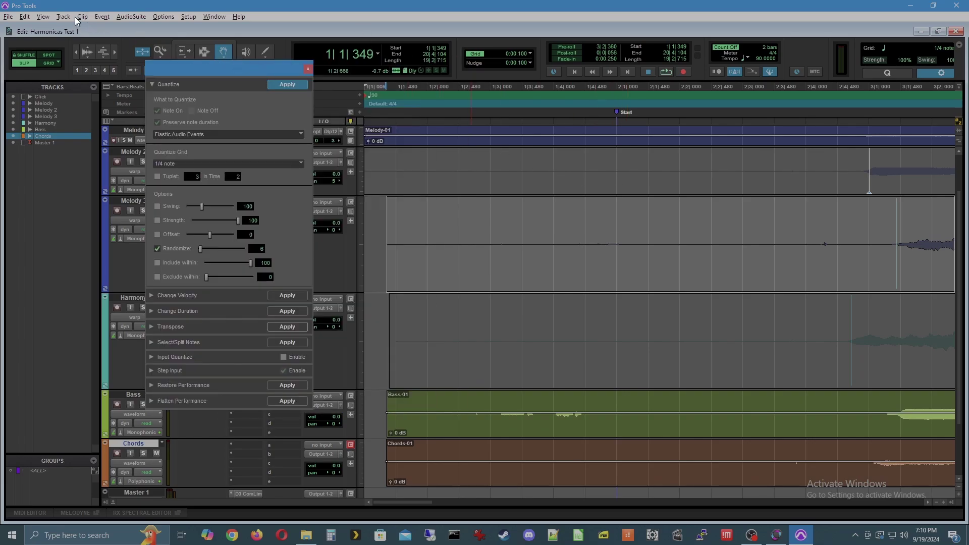
{"action": "left_click", "coordinate": [102, 17]}
{"action": "mouse_move", "coordinate": [123, 48]}
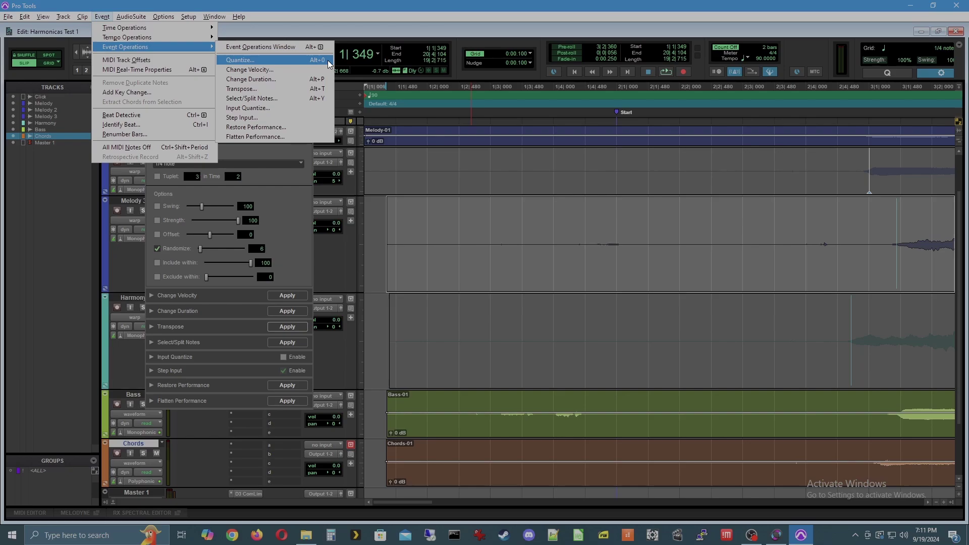
{"action": "left_click", "coordinate": [359, 9]}
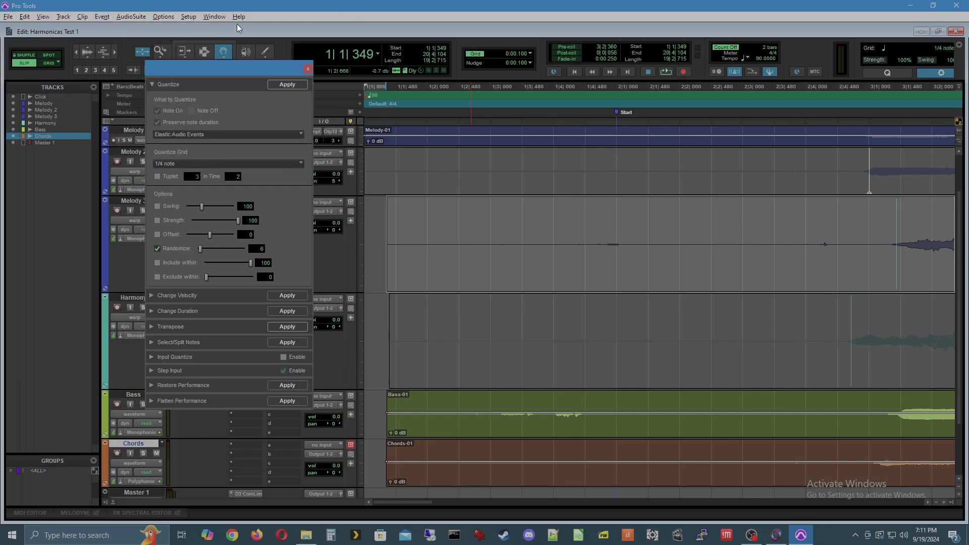
{"action": "left_click_drag", "start_coordinate": [240, 68], "coordinate": [223, 59]}
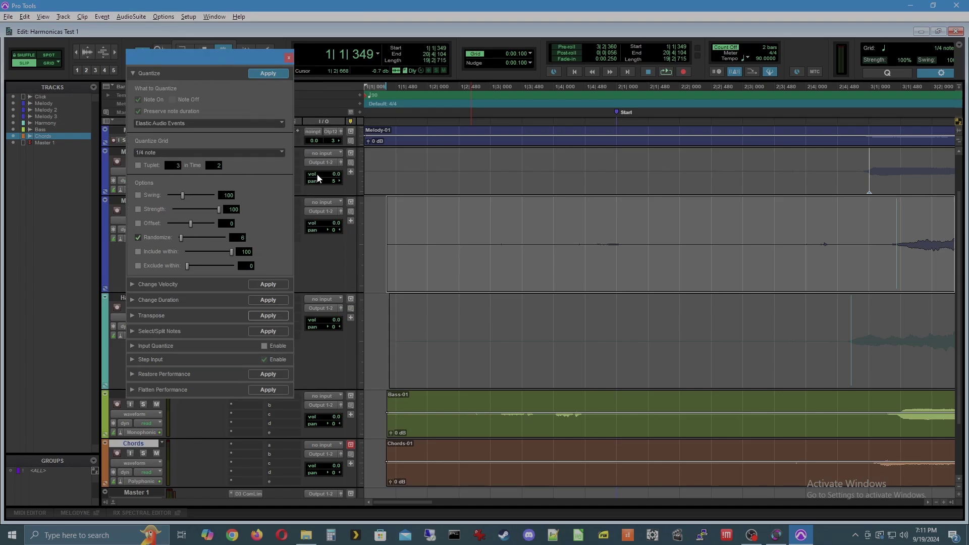
{"action": "left_click", "coordinate": [937, 503]}
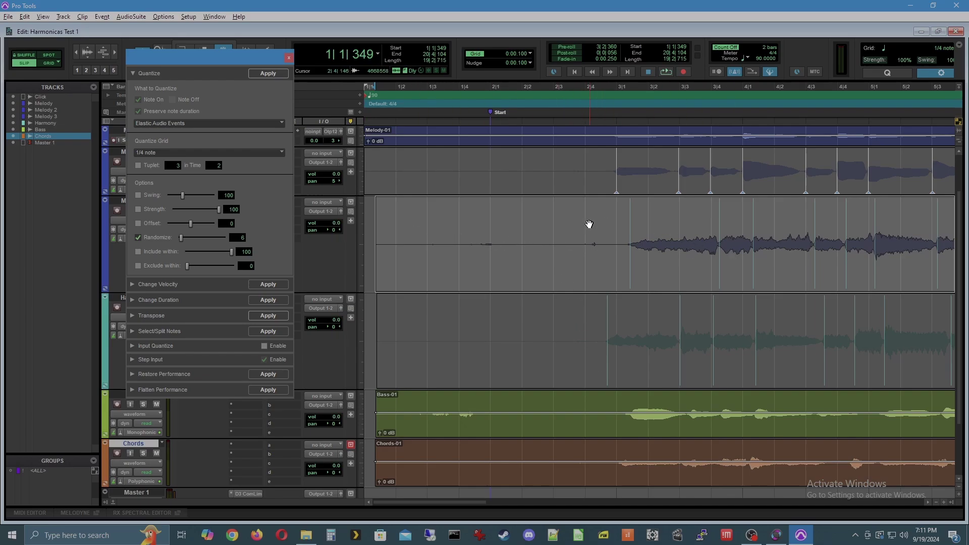
{"action": "left_click", "coordinate": [265, 75]}
{"action": "left_click_drag", "start_coordinate": [265, 75], "coordinate": [205, 65]}
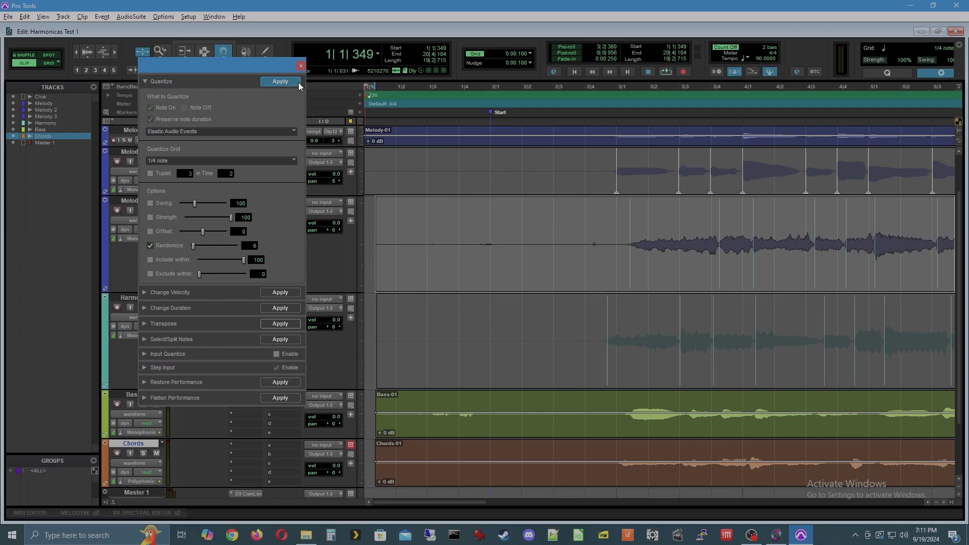
{"action": "left_click", "coordinate": [286, 81]}
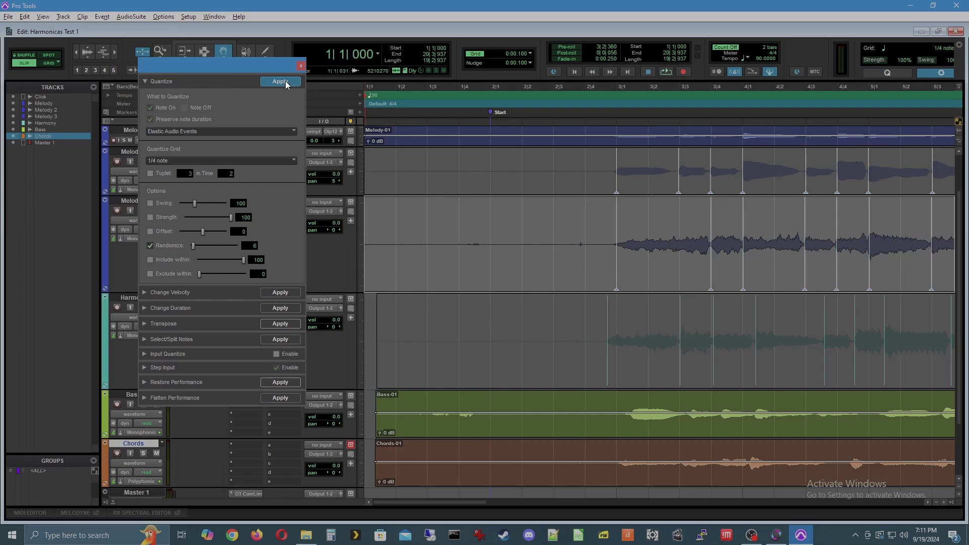
Quantize the whole Harmony clip's Elastic Audio events to the 1/4 note grid, check the warp markers and close the quantize settings
{"action": "left_click", "coordinate": [419, 315]}
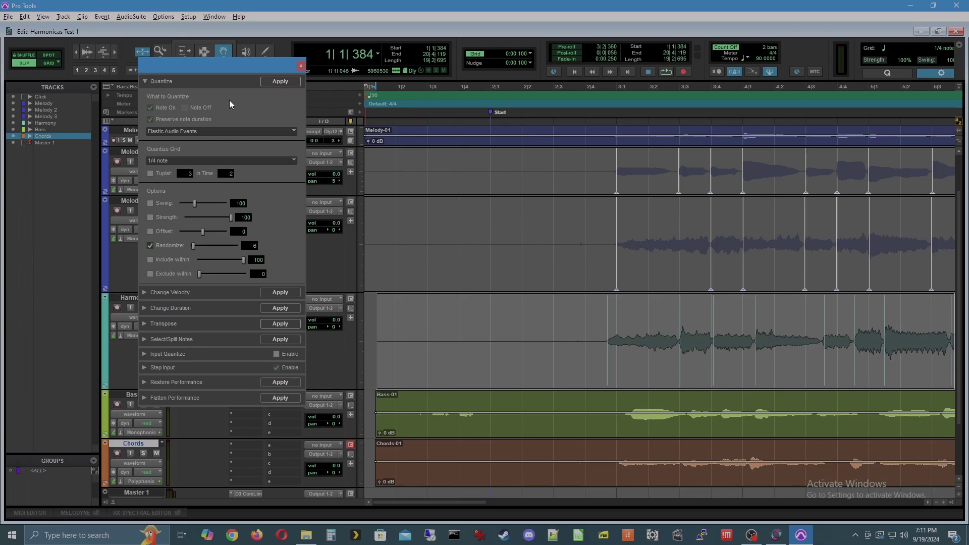
{"action": "left_click", "coordinate": [281, 81]}
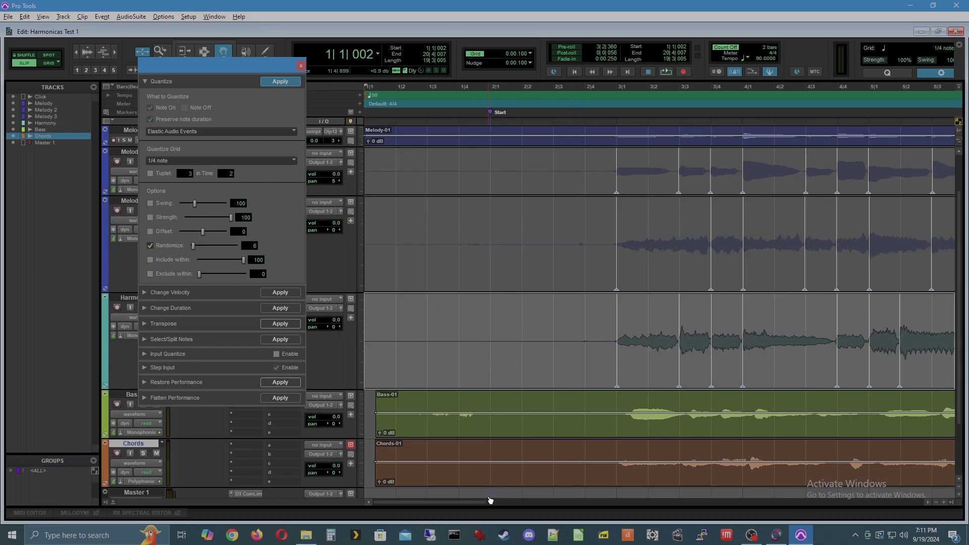
{"action": "left_click_drag", "start_coordinate": [465, 501], "coordinate": [568, 504]}
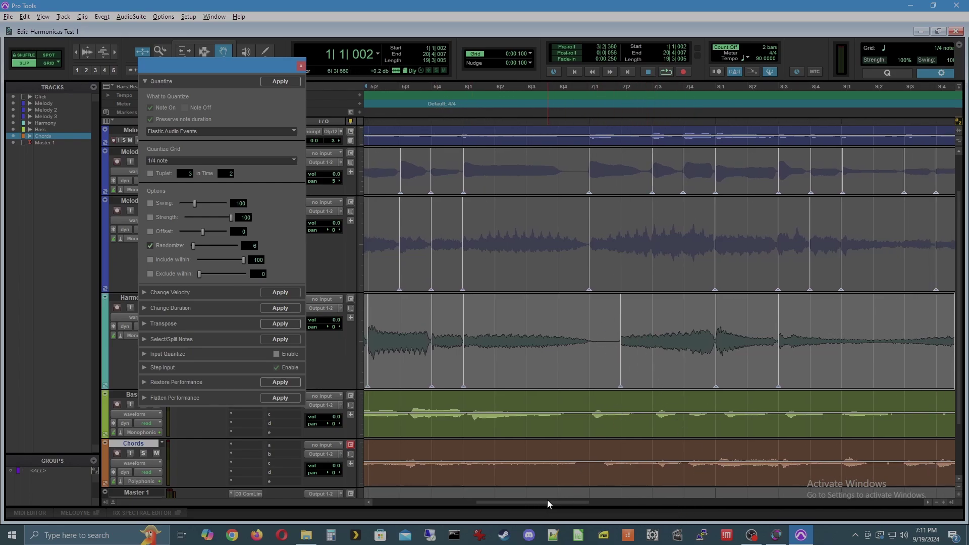
{"action": "left_click_drag", "start_coordinate": [552, 502], "coordinate": [622, 499]}
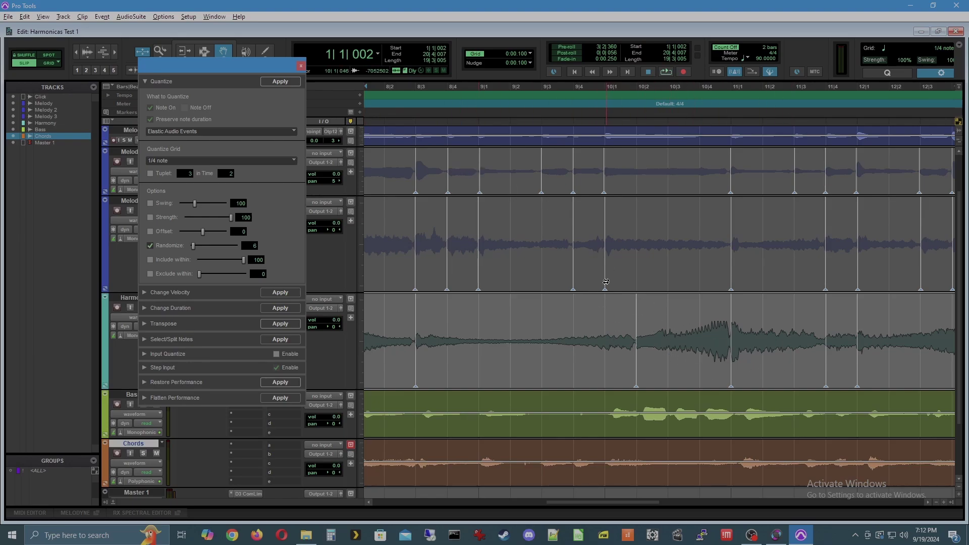
{"action": "mouse_move", "coordinate": [620, 501]}
{"action": "left_mouse_down"}
{"action": "mouse_move", "coordinate": [708, 501]}
{"action": "mouse_move", "coordinate": [803, 486]}
{"action": "mouse_move", "coordinate": [385, 519]}
{"action": "left_mouse_up"}
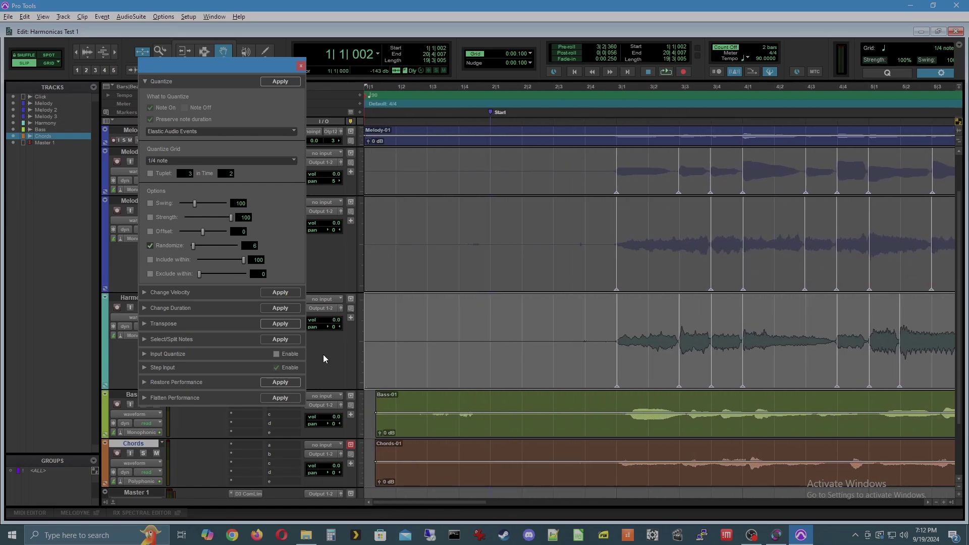
{"action": "left_click", "coordinate": [302, 67]}
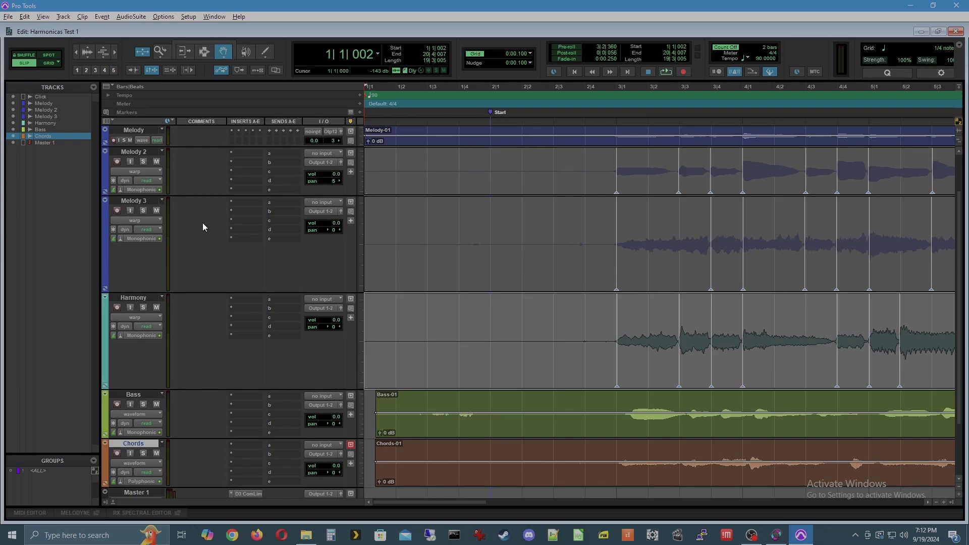
Solo Melody 2 and Melody 3, panning Melody 3 to 100 right and Melody 2 to 100 left
{"action": "left_click", "coordinate": [144, 210]}
{"action": "left_click_drag", "start_coordinate": [317, 233], "coordinate": [367, 230]}
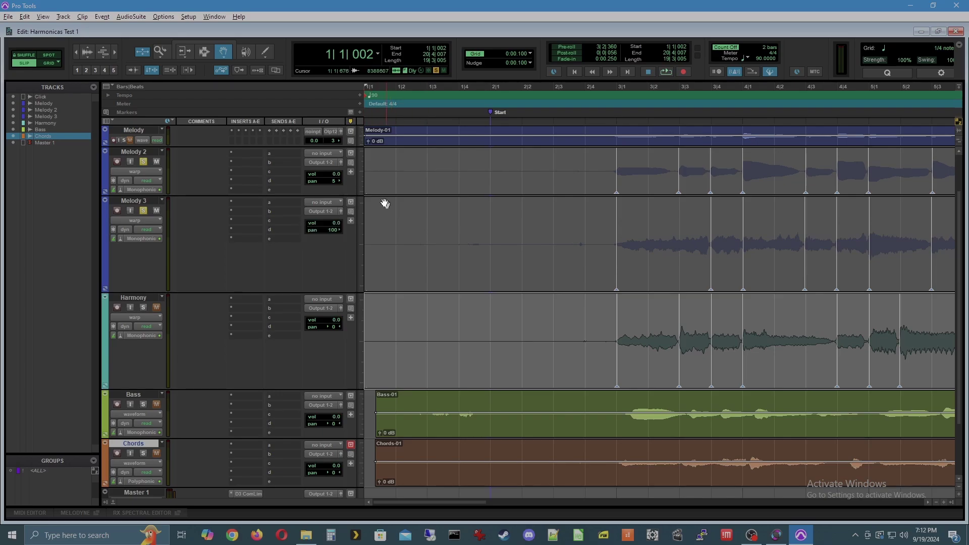
{"action": "left_click_drag", "start_coordinate": [299, 186], "coordinate": [199, 195]}
Audition the soloed Melody 2 and Melody 3 tracks together from 2|3|676 past 18|3
{"action": "left_click", "coordinate": [576, 112]}
{"action": "key", "text": "space"}
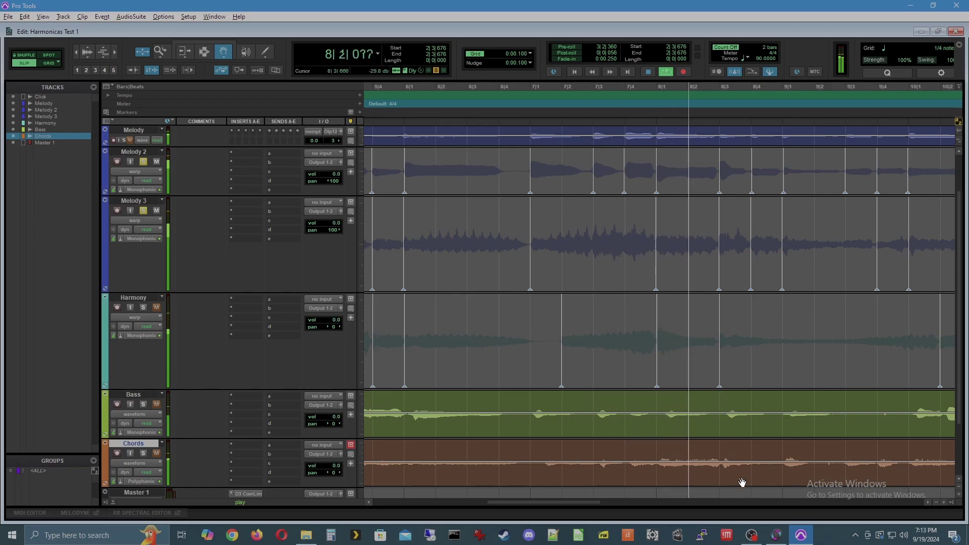
{"action": "left_click", "coordinate": [751, 535]}
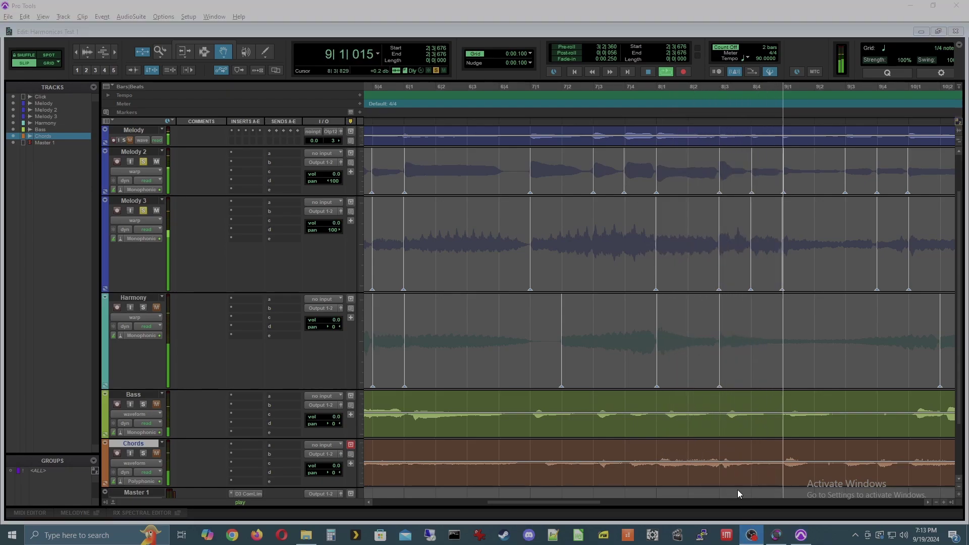
{"action": "key", "text": "alt+Tab"}
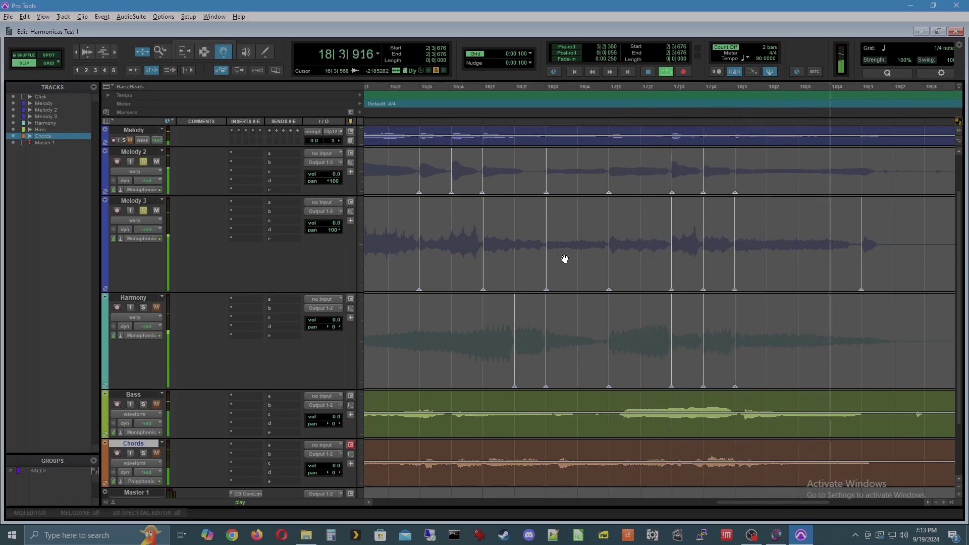
{"action": "key", "text": "space"}
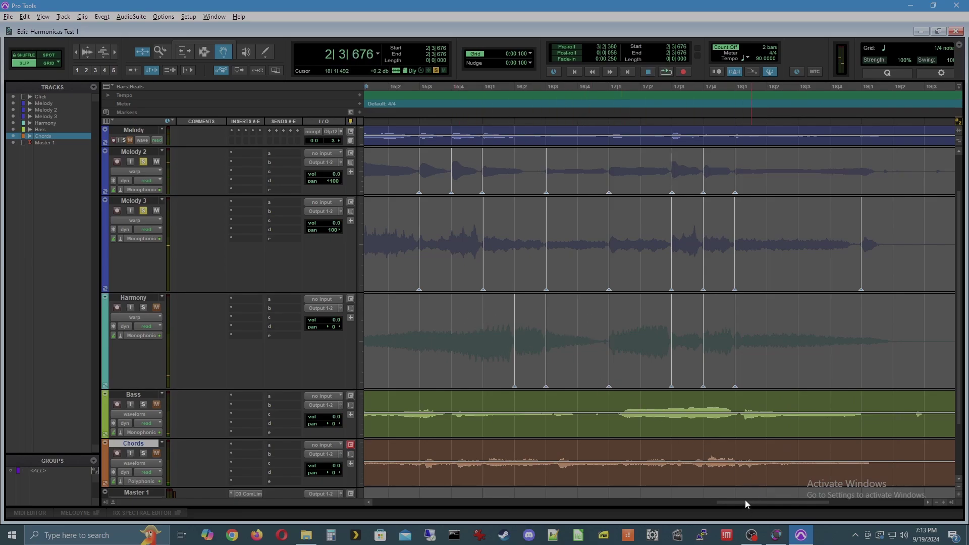
Switch the Melody 3 track to waveform view and reduce its track height
{"action": "left_click_drag", "start_coordinate": [745, 500], "coordinate": [403, 528]}
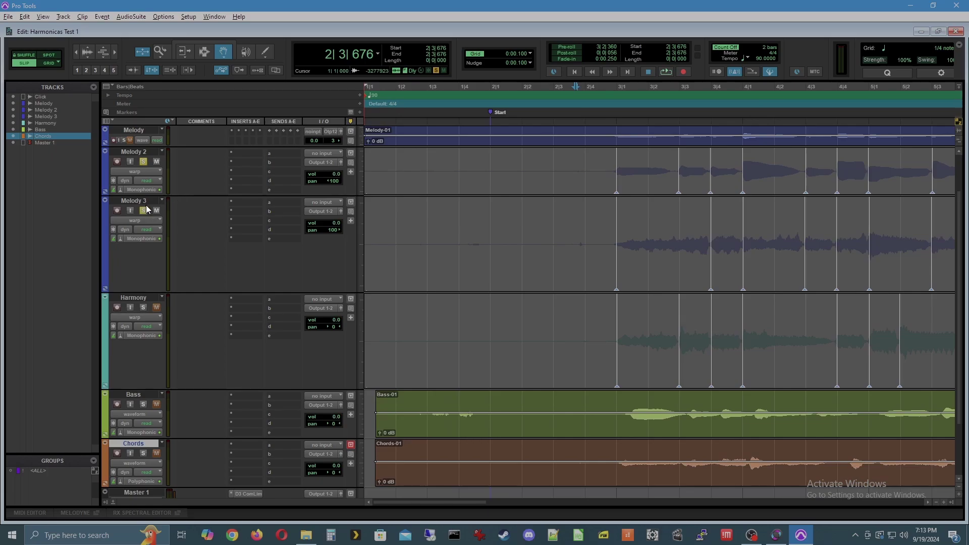
{"action": "left_click", "coordinate": [141, 220]}
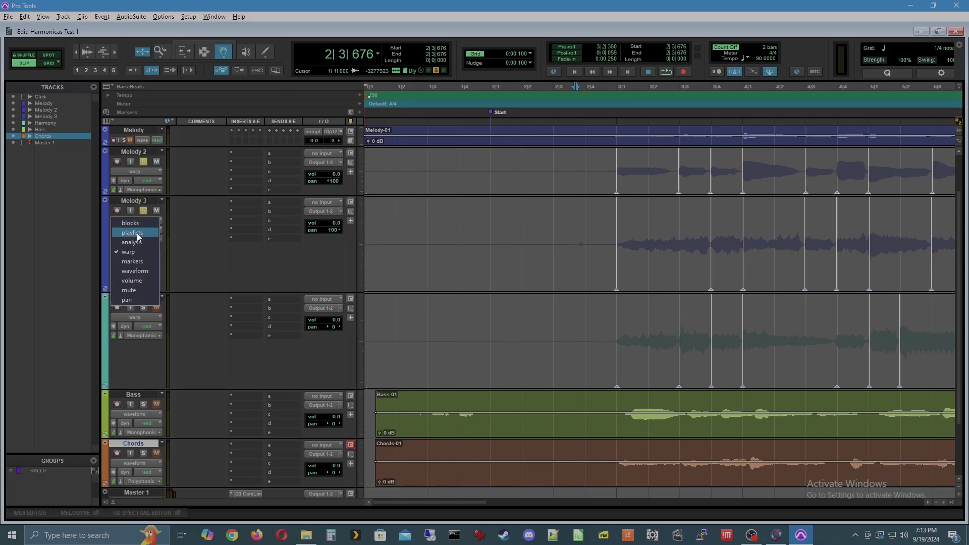
{"action": "left_click", "coordinate": [134, 271]}
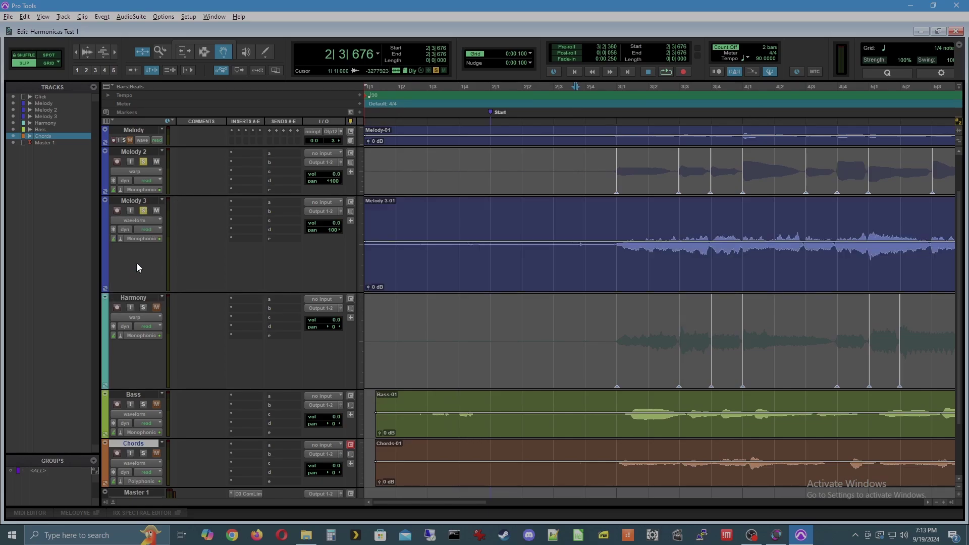
{"action": "left_click_drag", "start_coordinate": [203, 291], "coordinate": [215, 233]}
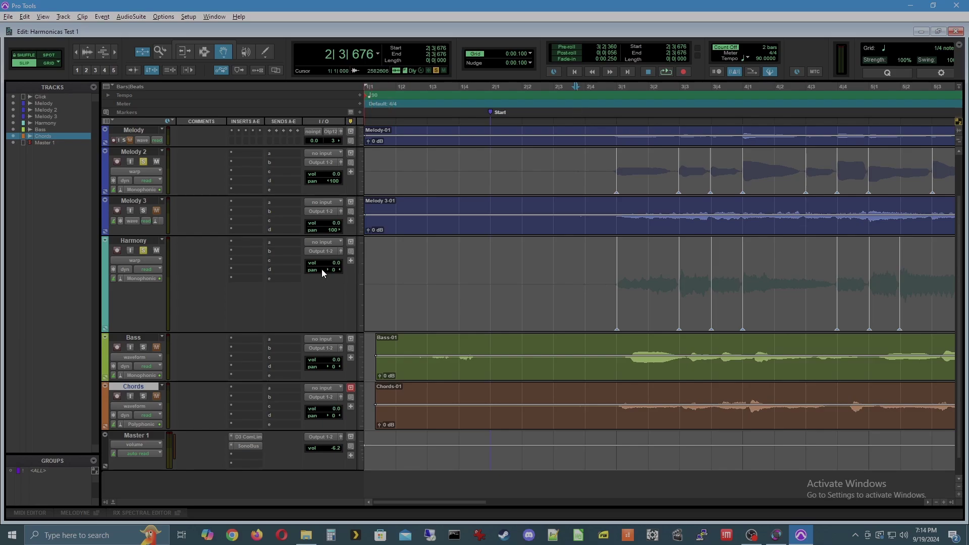
Pan the Harmony track to 100 right and audition it with Melody 2 from 2|4|346 past 5|3
{"action": "left_click", "coordinate": [411, 296]}
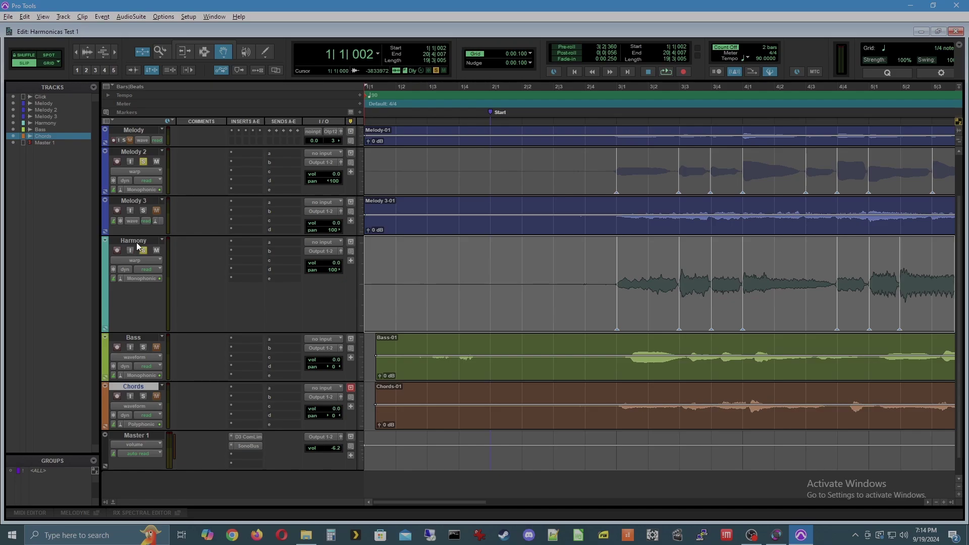
{"action": "left_click", "coordinate": [596, 98]}
{"action": "key", "text": "space"}
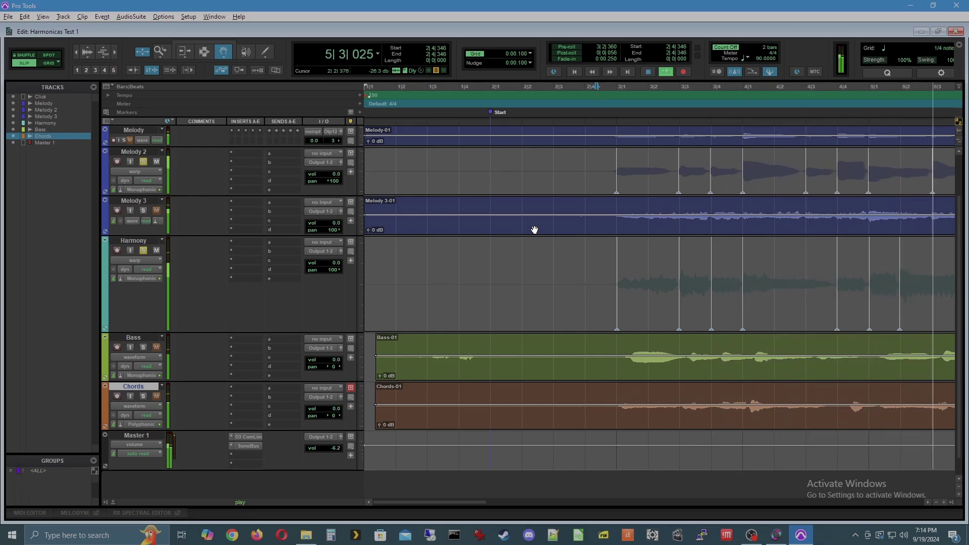
{"action": "key", "text": "space"}
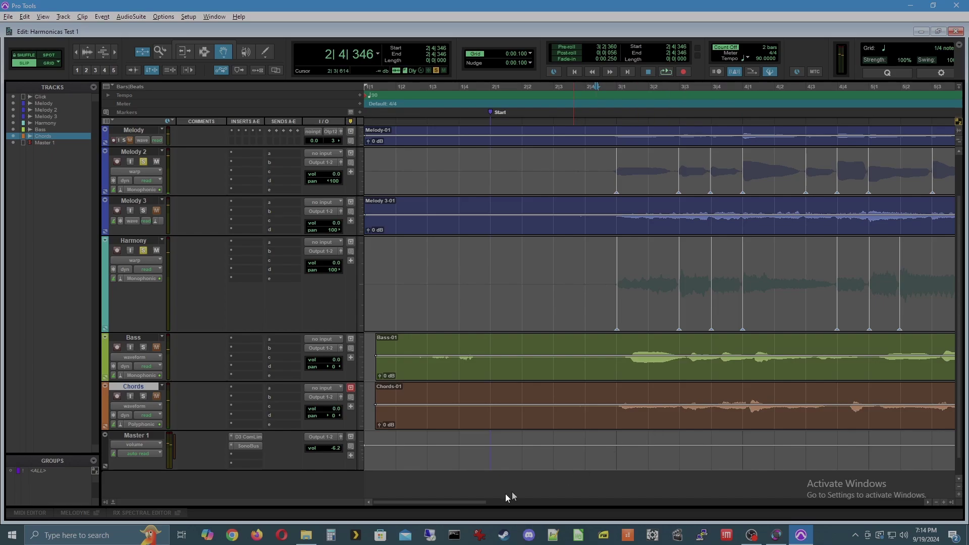
Move the Harmony warp markers at 4|4, 5|1 and 5|2 one beat earlier to 4|3, 4|4 and 5|1, matching Melody 2
{"action": "left_click_drag", "start_coordinate": [468, 502], "coordinate": [522, 510]}
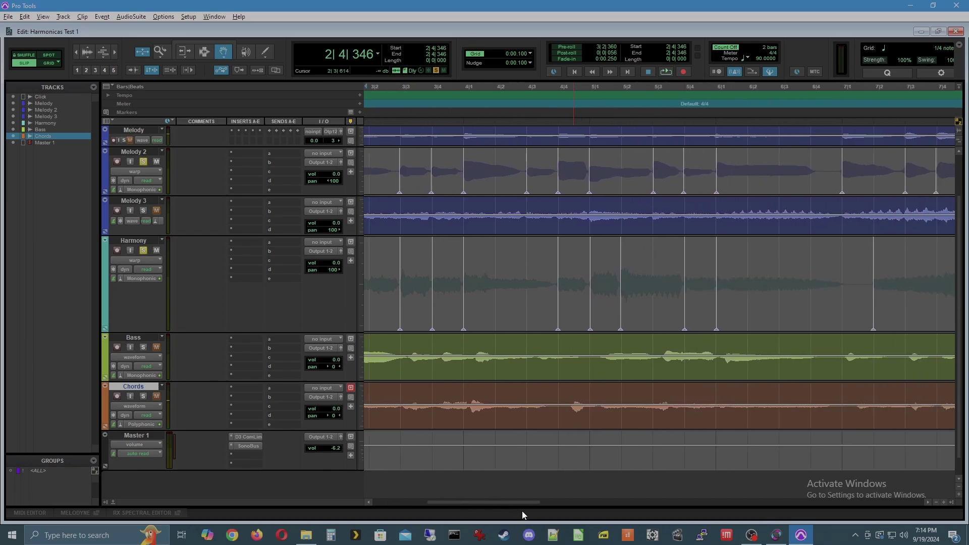
{"action": "left_click", "coordinate": [944, 502]}
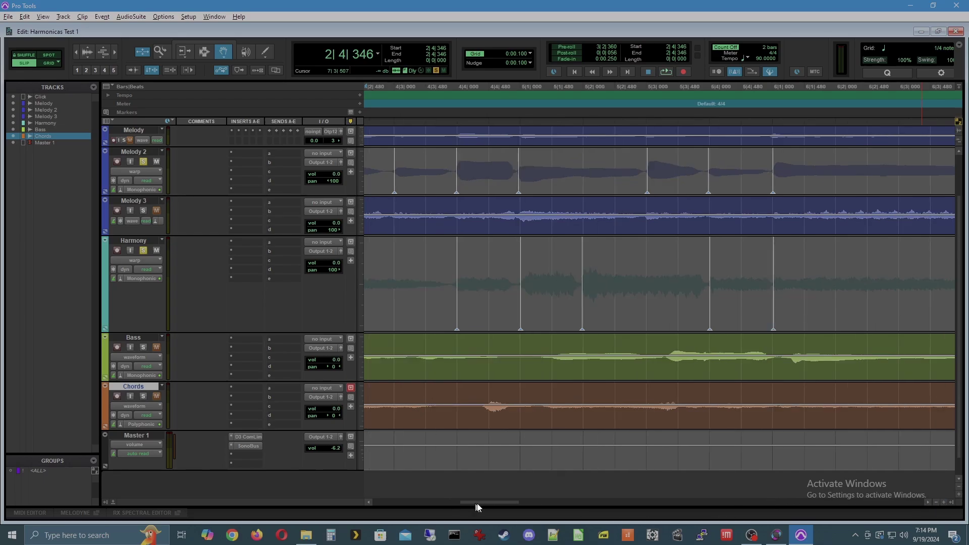
{"action": "left_click_drag", "start_coordinate": [488, 502], "coordinate": [468, 502]}
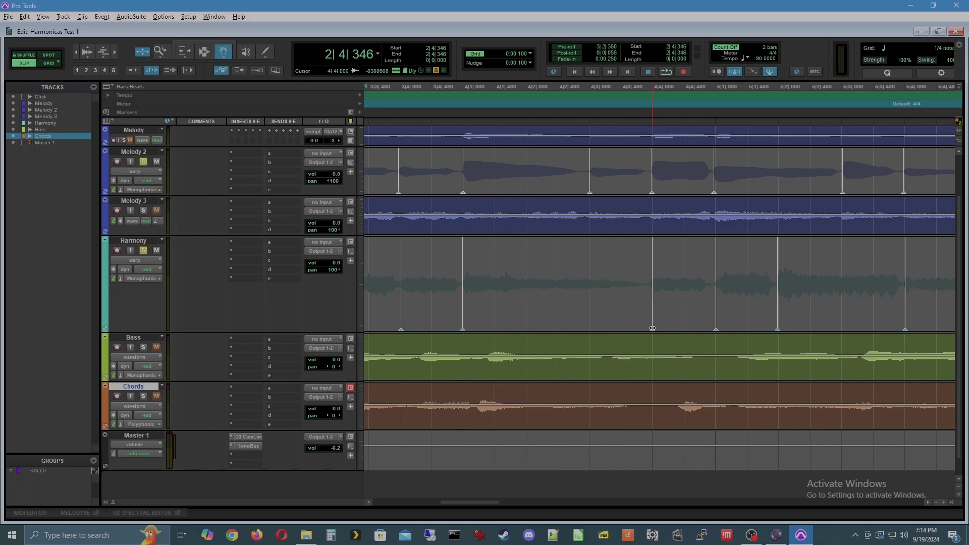
{"action": "left_click_drag", "start_coordinate": [653, 328], "coordinate": [590, 334]}
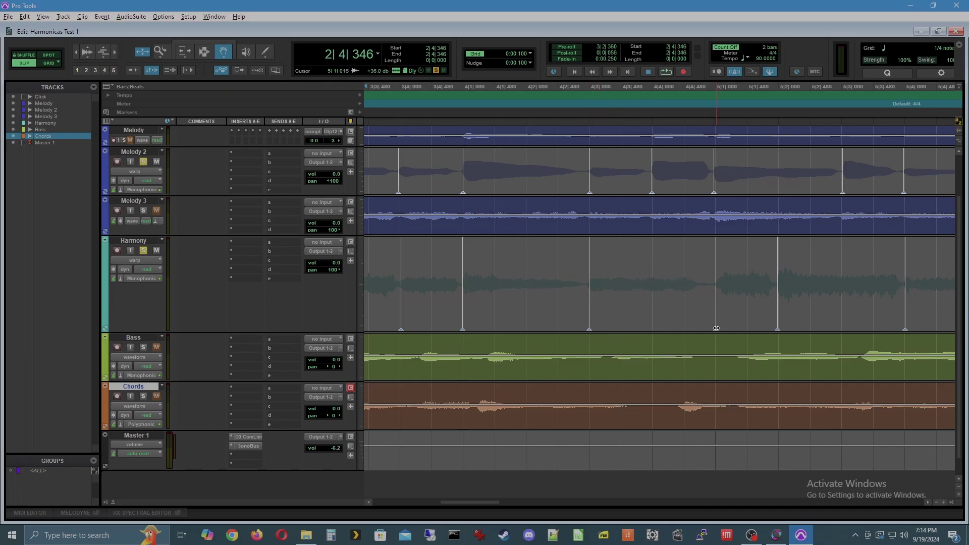
{"action": "left_click_drag", "start_coordinate": [716, 328], "coordinate": [653, 333]}
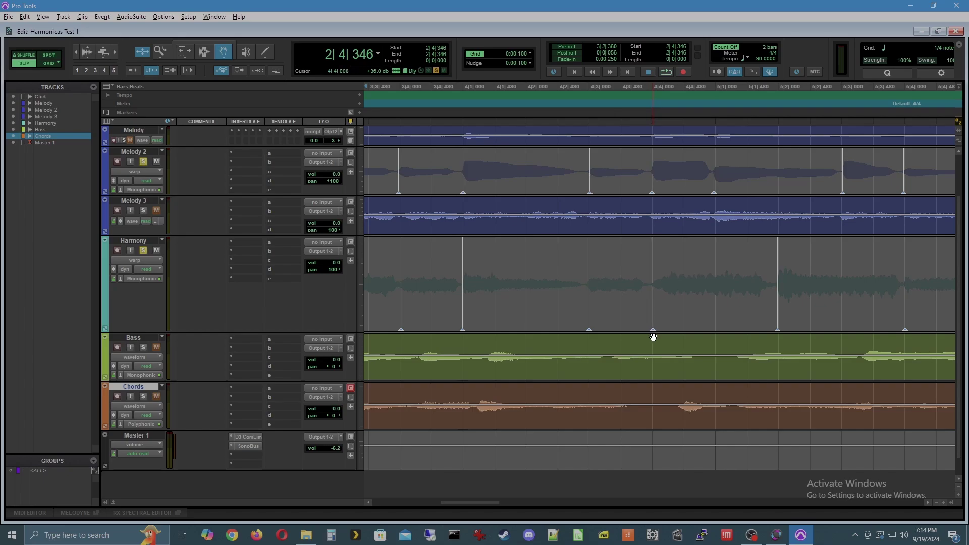
{"action": "left_click_drag", "start_coordinate": [777, 329], "coordinate": [716, 334]}
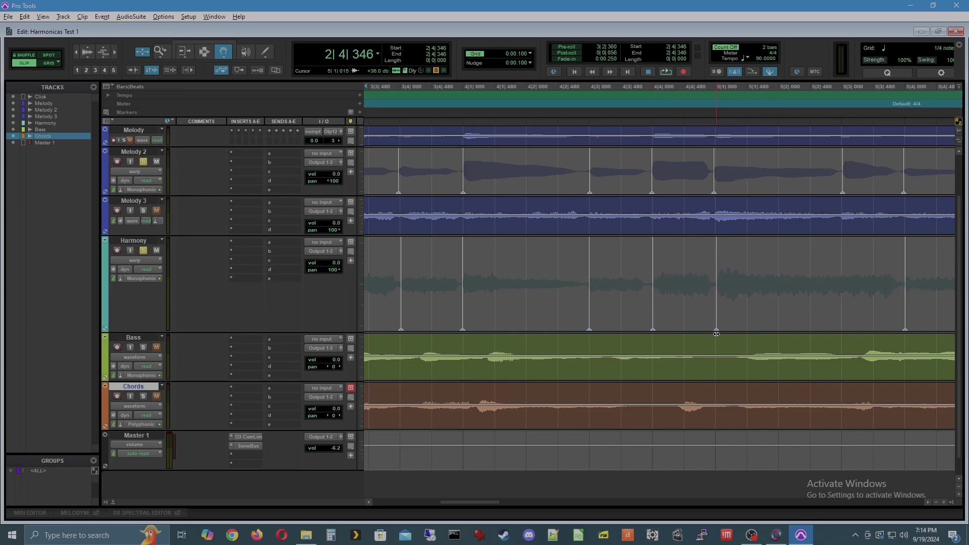
Audition the moved Harmony notes against Melody 2 from 3|3|852 past 7|2
{"action": "left_click", "coordinate": [392, 119]}
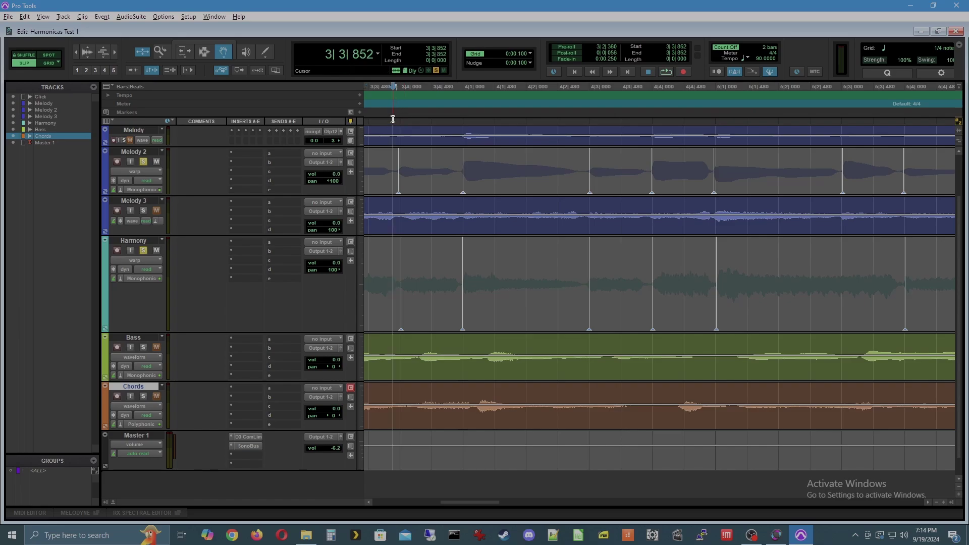
{"action": "key", "text": "space"}
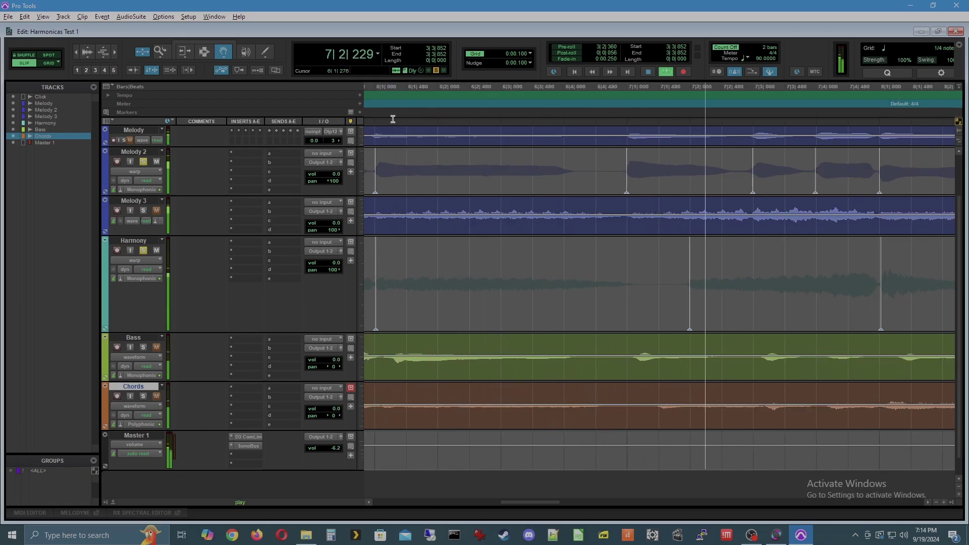
{"action": "key", "text": "space"}
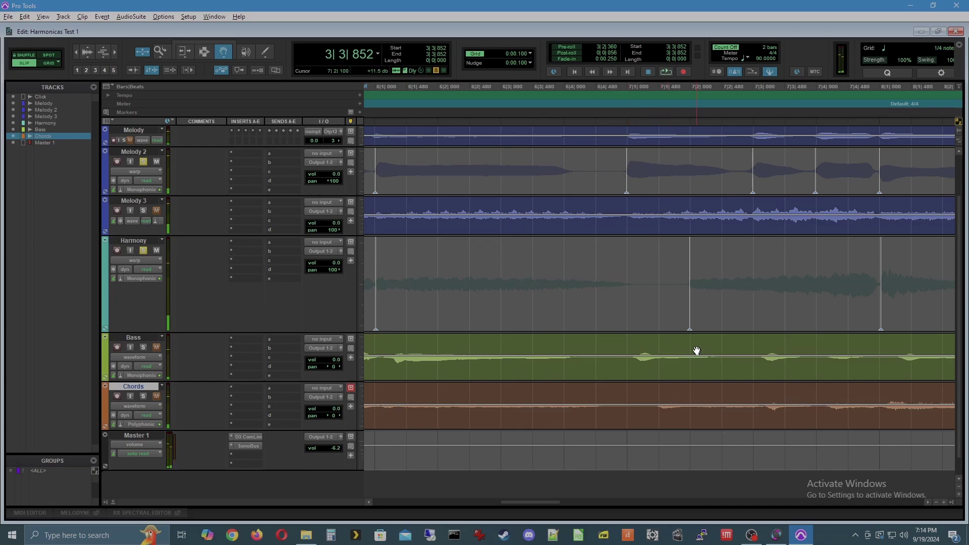
Move the Harmony warp marker at 7|2 to 7|1 in line with Melody 2 and audition both tracks past 18|2
{"action": "left_click_drag", "start_coordinate": [690, 329], "coordinate": [628, 338]}
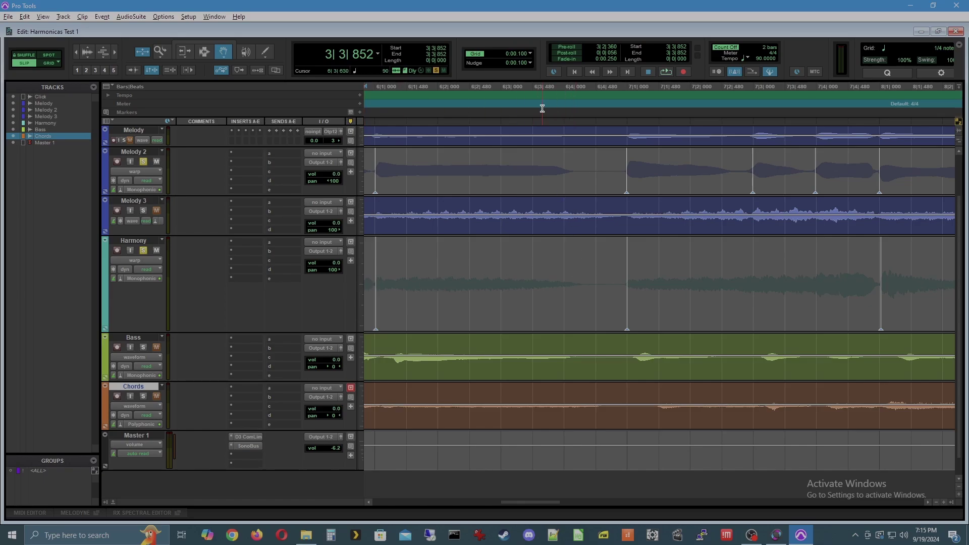
{"action": "key", "text": "space"}
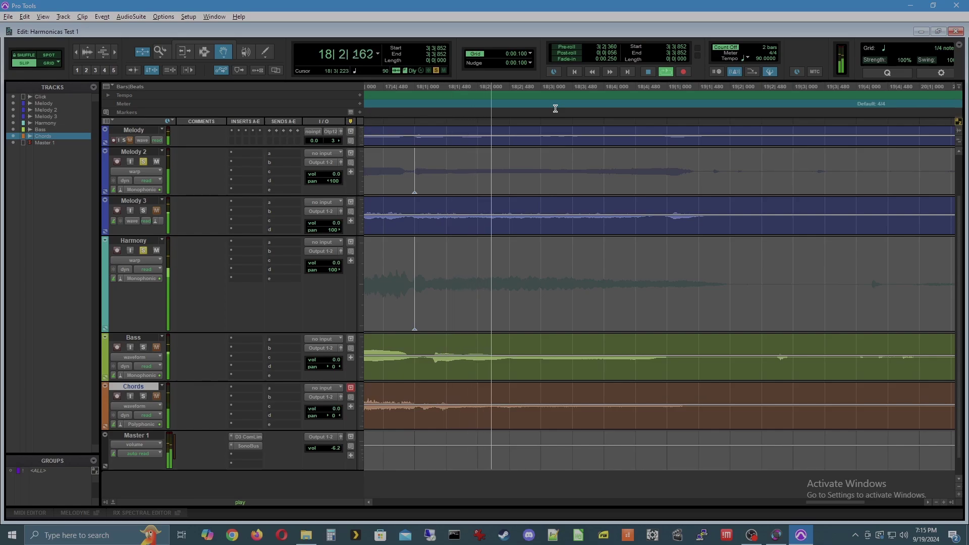
{"action": "key", "text": "space"}
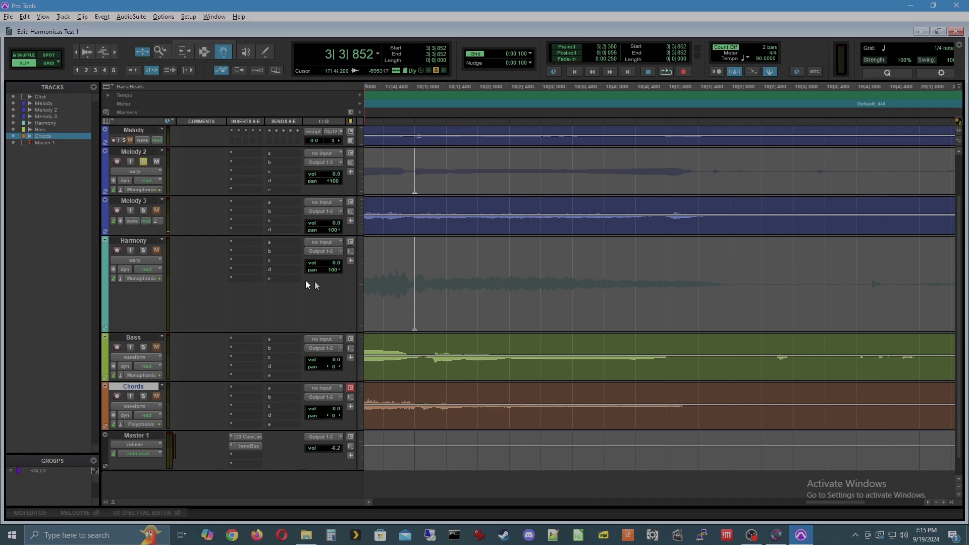
Switch the Harmony track to waveform view and reduce its track height
{"action": "left_click", "coordinate": [134, 261]}
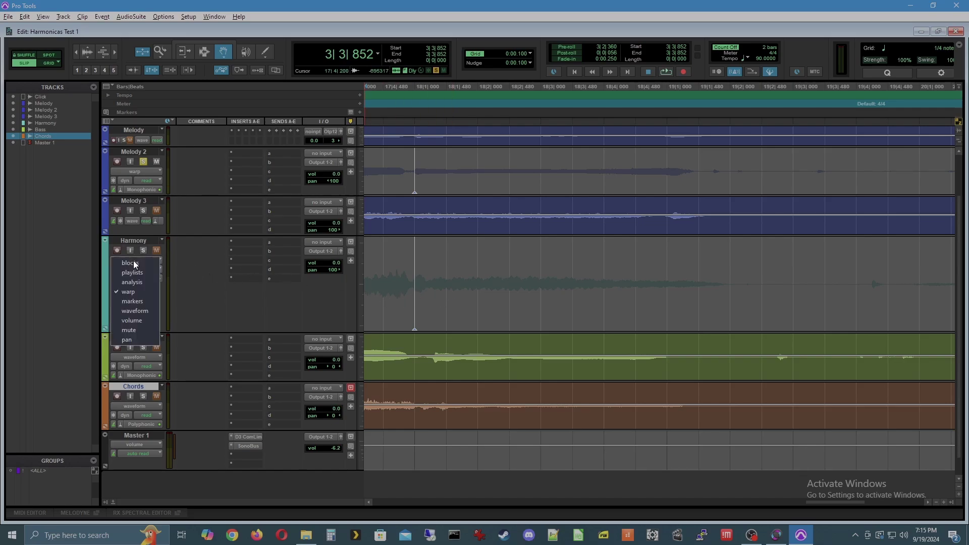
{"action": "left_click", "coordinate": [136, 312]}
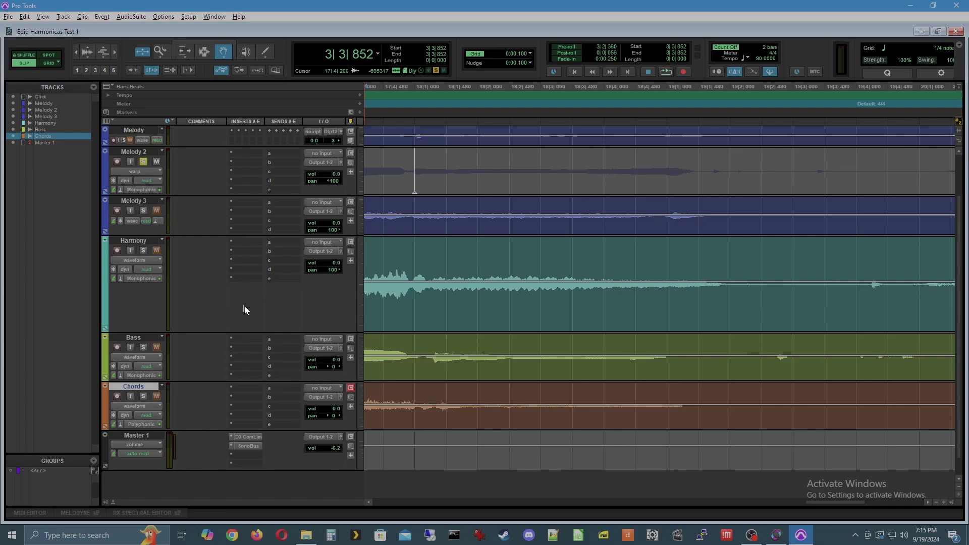
{"action": "left_click_drag", "start_coordinate": [243, 331], "coordinate": [246, 258]}
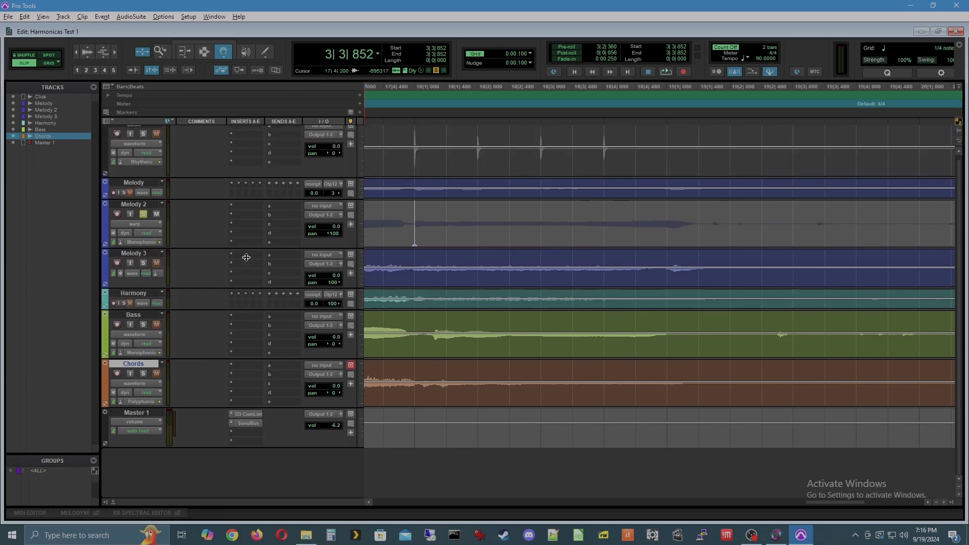
Reduce the Melody 3 track height and enlarge the Bass and Chords tracks
{"action": "left_click_drag", "start_coordinate": [201, 286], "coordinate": [210, 263]}
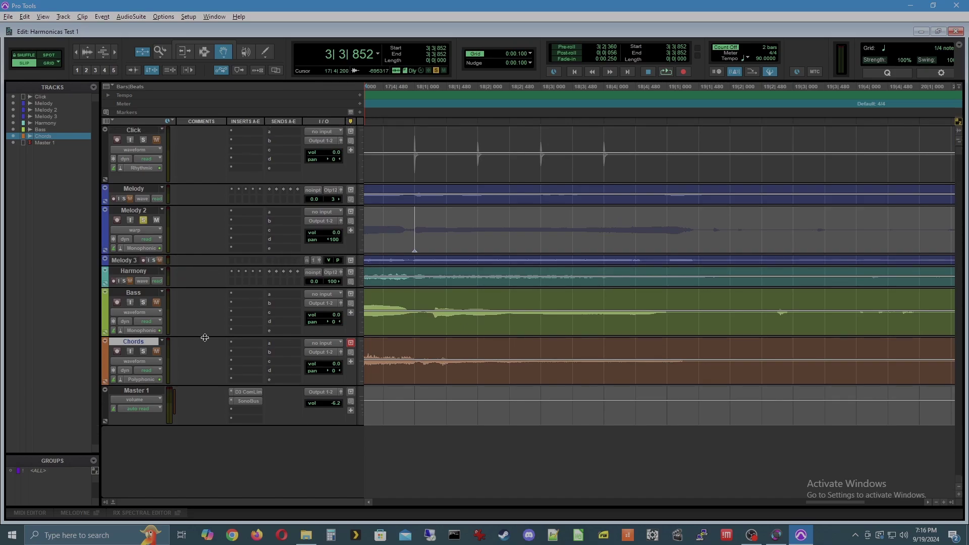
{"action": "left_click_drag", "start_coordinate": [205, 337], "coordinate": [206, 359]}
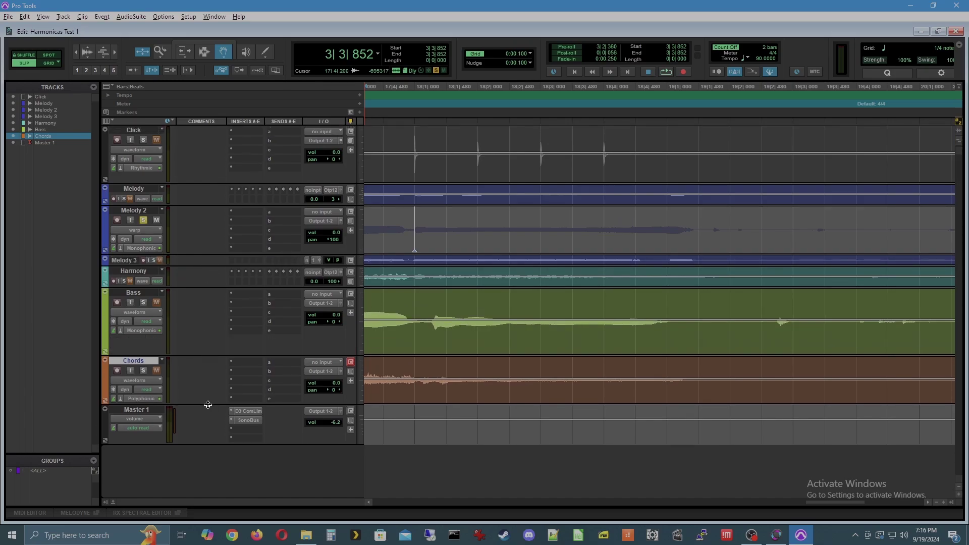
{"action": "left_click_drag", "start_coordinate": [207, 403], "coordinate": [207, 443]}
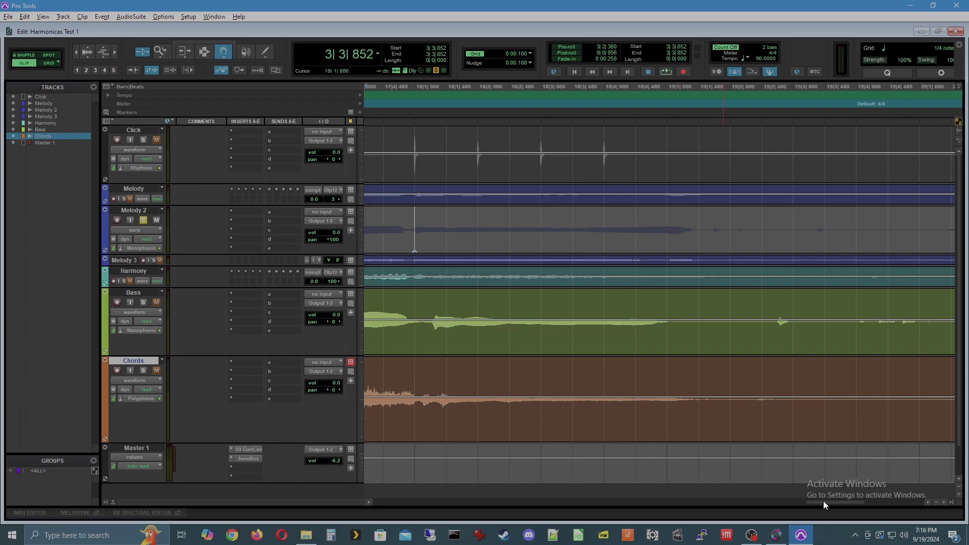
Place the edit cursor at 2|4|499 before bar 3 and switch the Bass and Chords tracks to analysis view
{"action": "left_click_drag", "start_coordinate": [822, 500], "coordinate": [419, 504]}
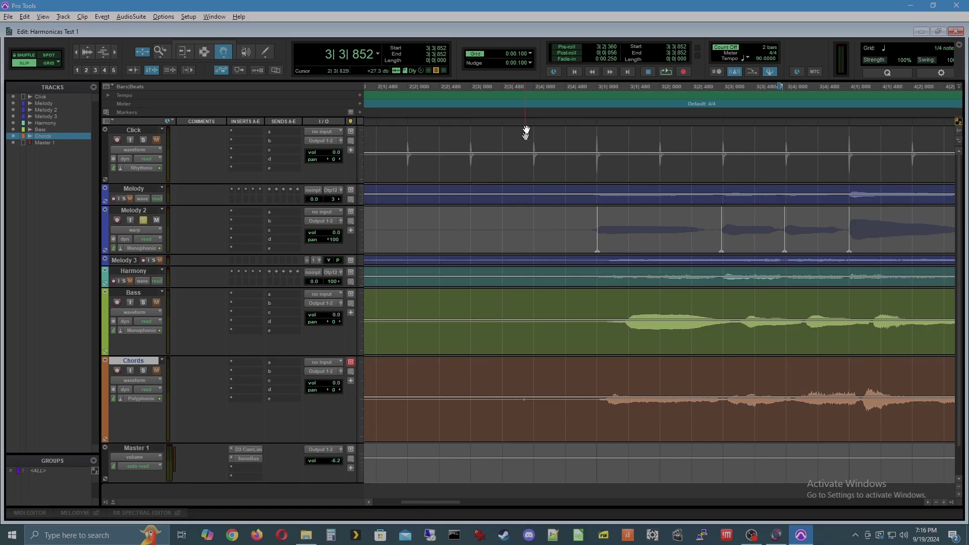
{"action": "left_click", "coordinate": [566, 90]}
{"action": "left_click", "coordinate": [134, 311]}
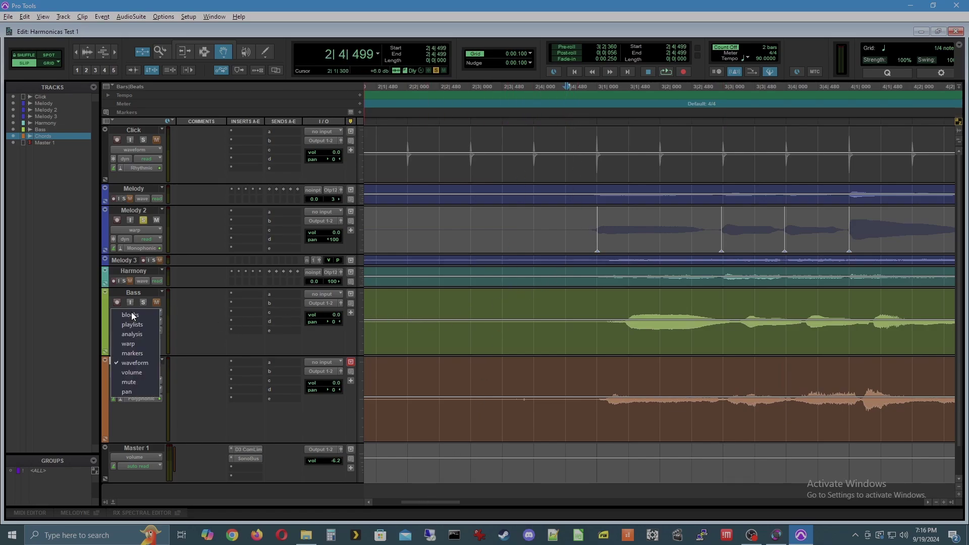
{"action": "left_click", "coordinate": [141, 334]}
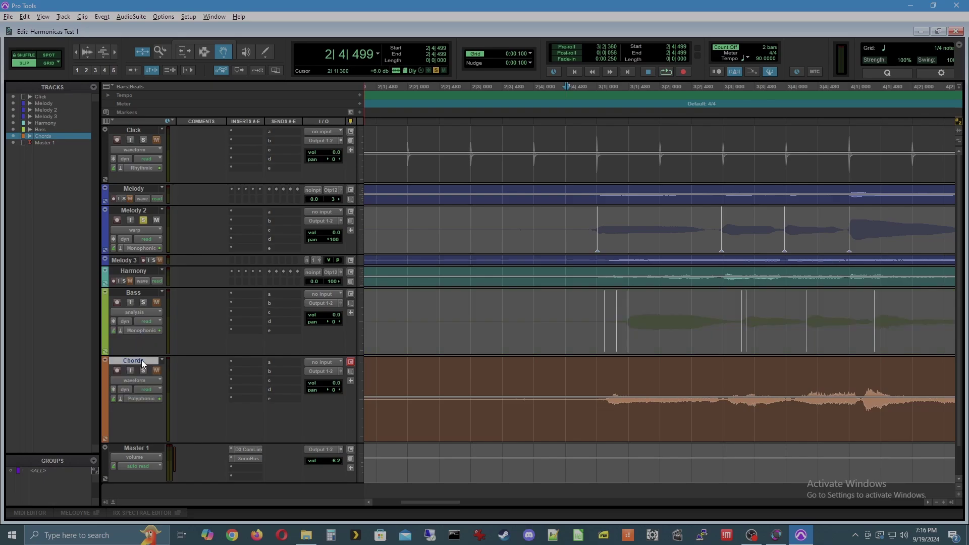
{"action": "left_click", "coordinate": [136, 381]}
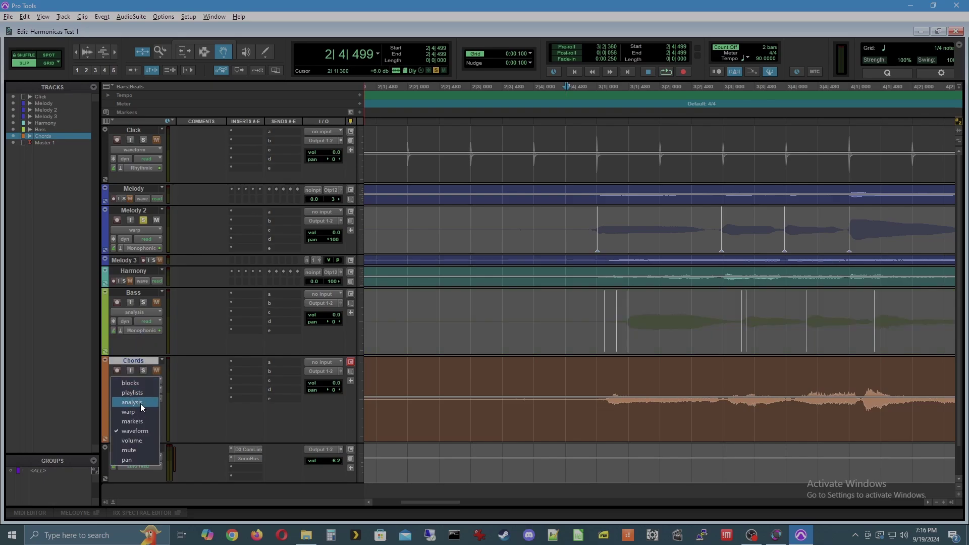
Switch the Chords track to analysis view to show its Elastic Audio event markers
{"action": "left_click", "coordinate": [140, 404]}
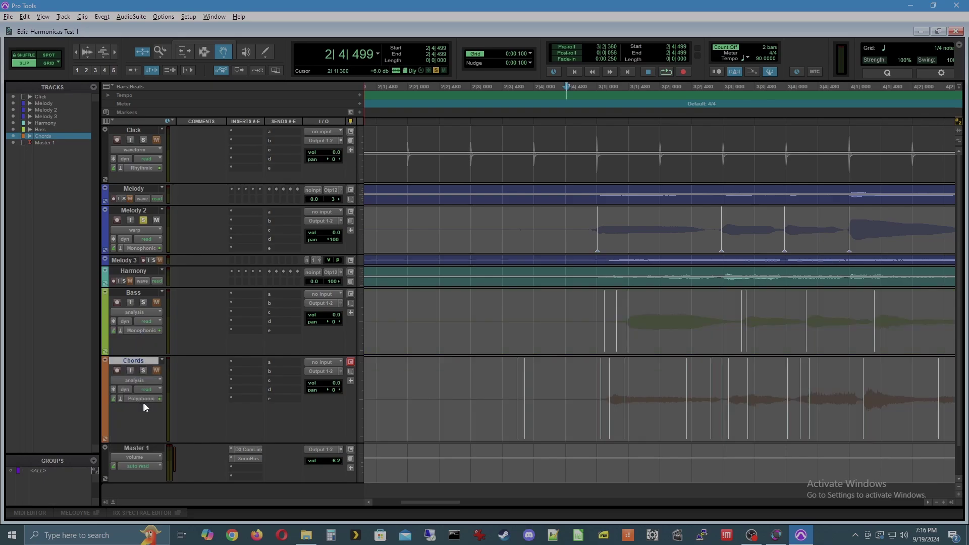
{"action": "left_click", "coordinate": [946, 503]}
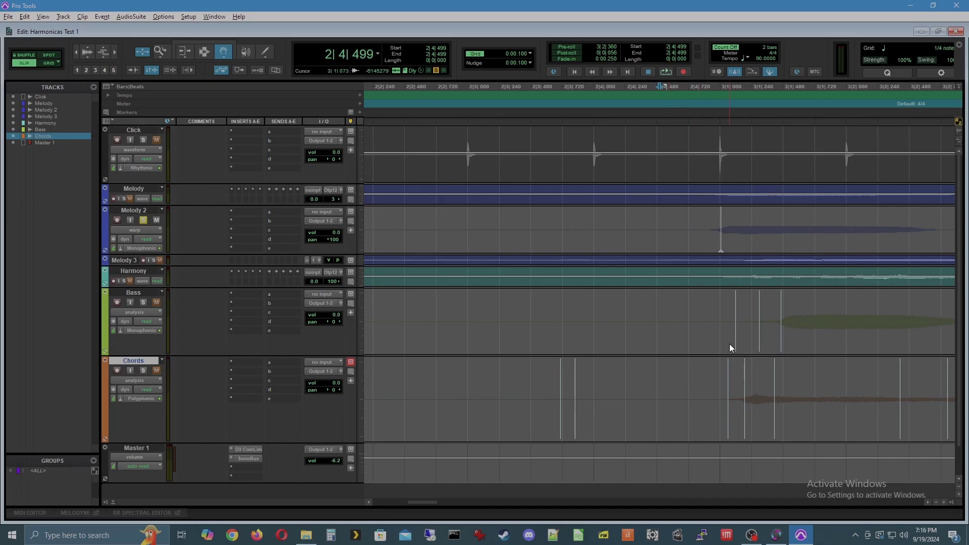
{"action": "key", "text": "space"}
{"action": "key", "text": "space"}
Delete the extra Bass and Chords event markers around bar 3 beat 1, including the two Chords markers in late bar 2
{"action": "left_click", "coordinate": [759, 339], "text": "alt"}
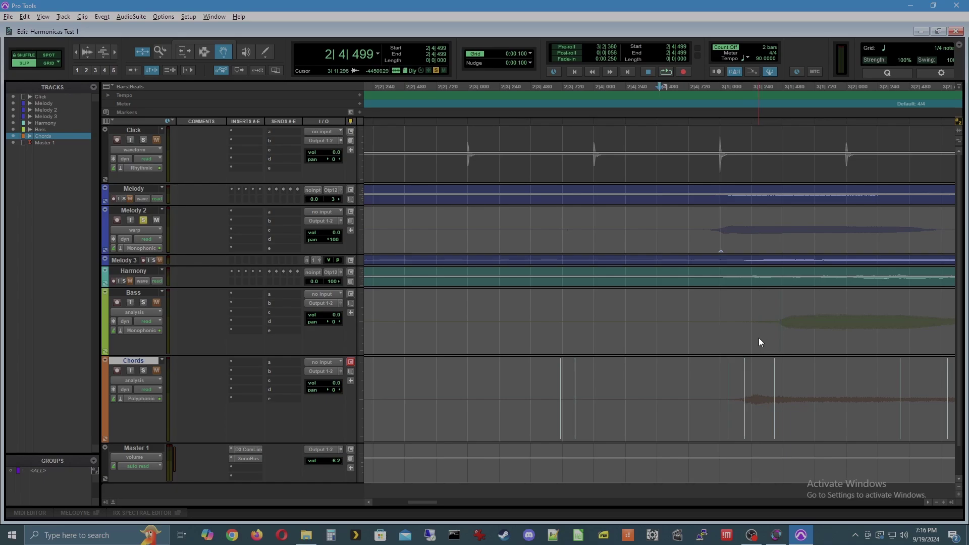
{"action": "left_click", "coordinate": [728, 376], "text": "alt"}
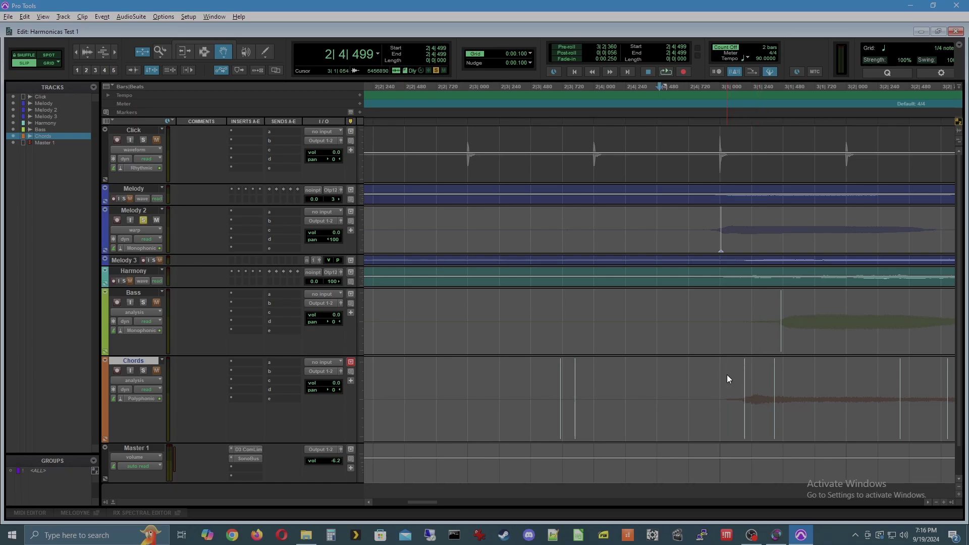
{"action": "left_click", "coordinate": [576, 383], "text": "alt"}
{"action": "left_click", "coordinate": [562, 387], "text": "alt"}
Delete the unneeded Bass event markers in bar 1, ahead of the Start marker
{"action": "left_click_drag", "start_coordinate": [422, 502], "coordinate": [385, 503]}
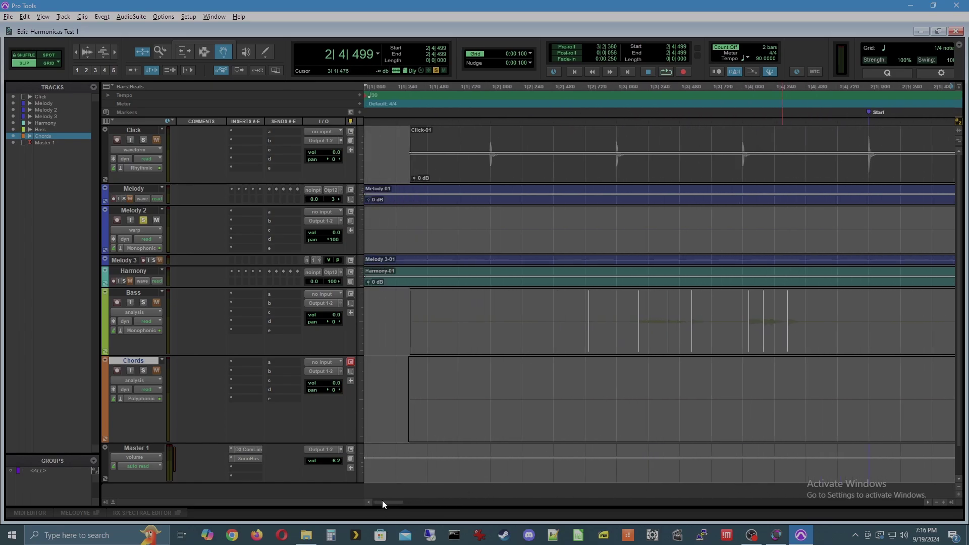
{"action": "left_click", "coordinate": [590, 337], "text": "alt"}
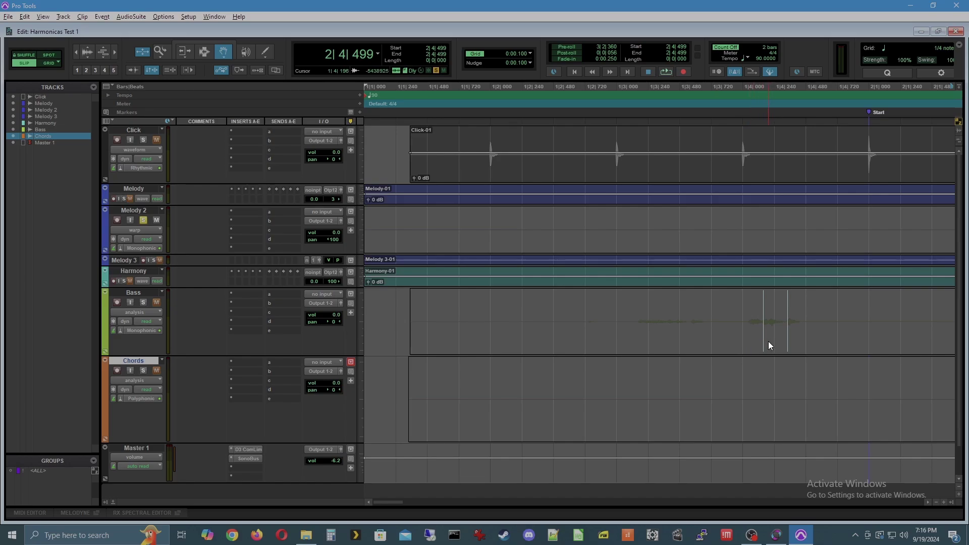
{"action": "left_click", "coordinate": [789, 346], "text": "alt"}
Delete the extra Chords and Bass event markers from beat 1 to beat 3 of bar 3, keeping the note-onset markers
{"action": "left_click_drag", "start_coordinate": [385, 502], "coordinate": [432, 502]}
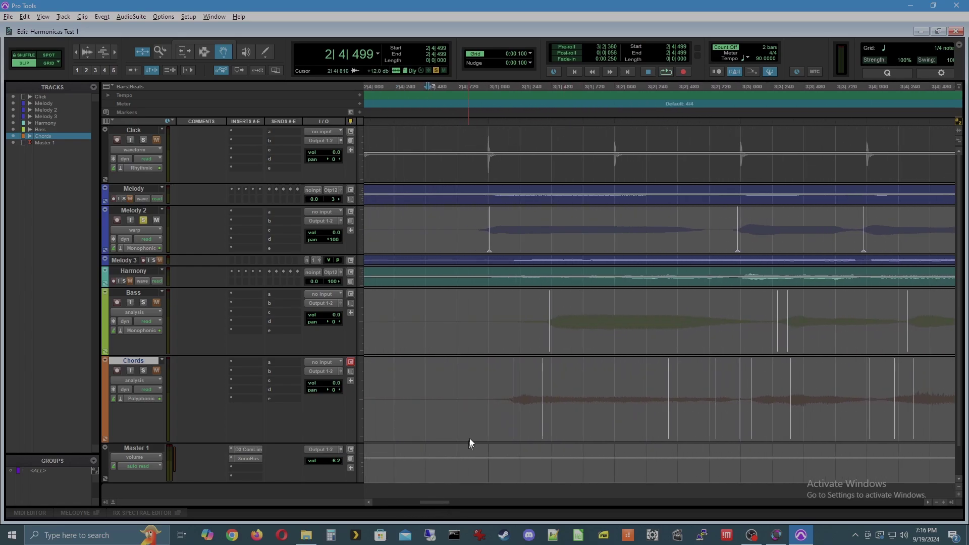
{"action": "left_click", "coordinate": [544, 423], "text": "alt"}
{"action": "left_click_drag", "start_coordinate": [434, 502], "coordinate": [442, 501]}
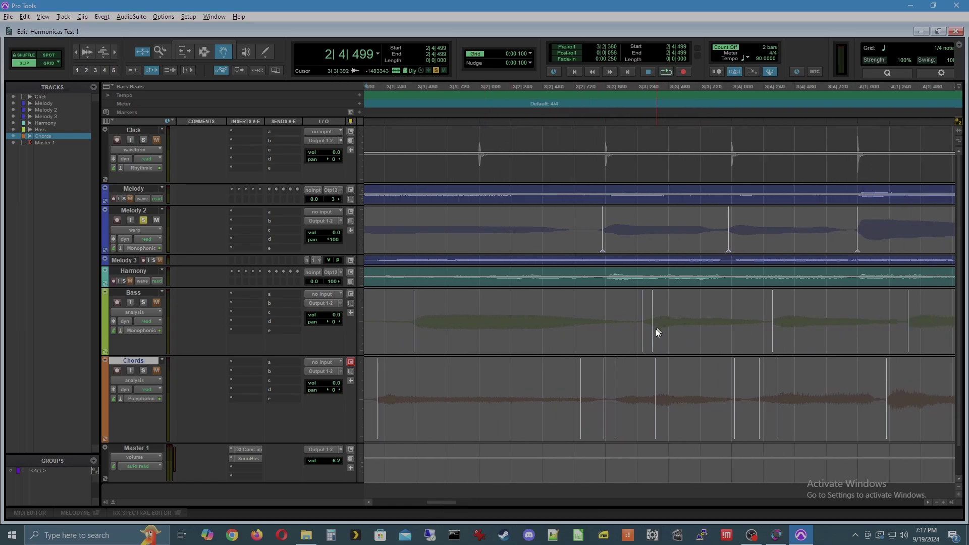
{"action": "left_click", "coordinate": [580, 424], "text": "alt"}
{"action": "left_click", "coordinate": [604, 423], "text": "alt"}
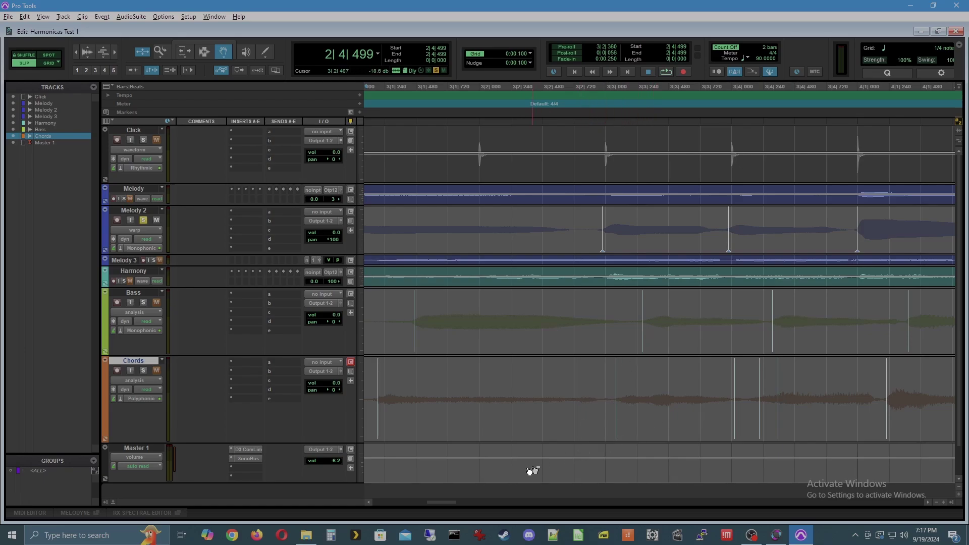
Delete the extra Chords event marker at bar 3 beat 4 and move the next marker earlier to the note's start
{"action": "left_click_drag", "start_coordinate": [440, 501], "coordinate": [453, 503]}
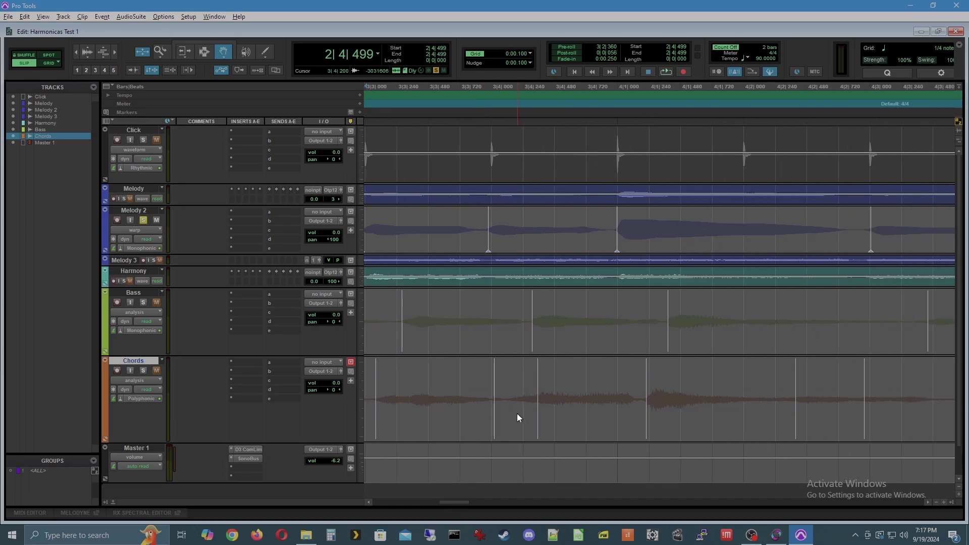
{"action": "left_click", "coordinate": [494, 419], "text": "alt"}
{"action": "left_click_drag", "start_coordinate": [538, 427], "coordinate": [512, 431]}
{"action": "left_click_drag", "start_coordinate": [513, 424], "coordinate": [514, 425]}
Delete the extra Bass event markers between bar 4 beat 4 and early bar 5, and shift the first Chords marker in bar 5 slightly earlier
{"action": "left_click_drag", "start_coordinate": [453, 504], "coordinate": [464, 503]}
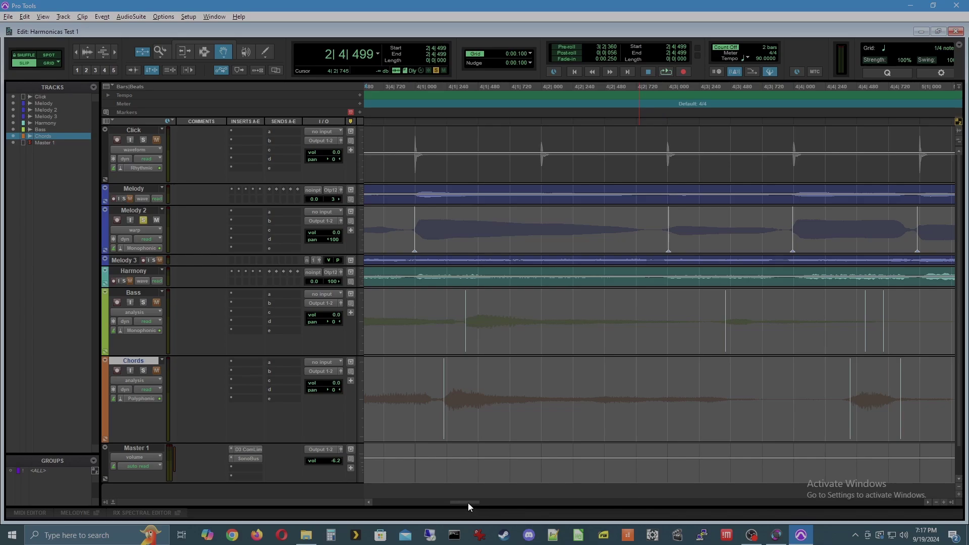
{"action": "left_click_drag", "start_coordinate": [469, 502], "coordinate": [488, 503]}
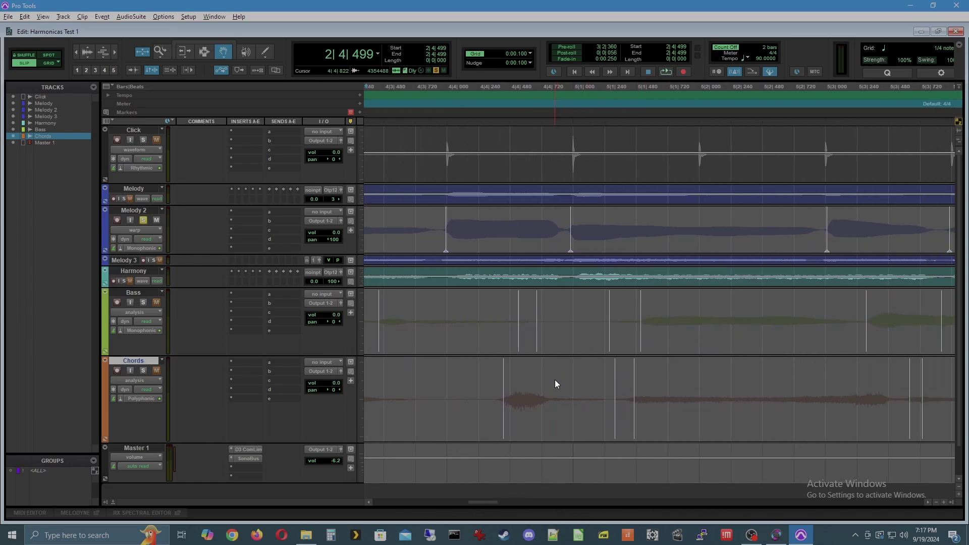
{"action": "left_click", "coordinate": [518, 336], "text": "alt"}
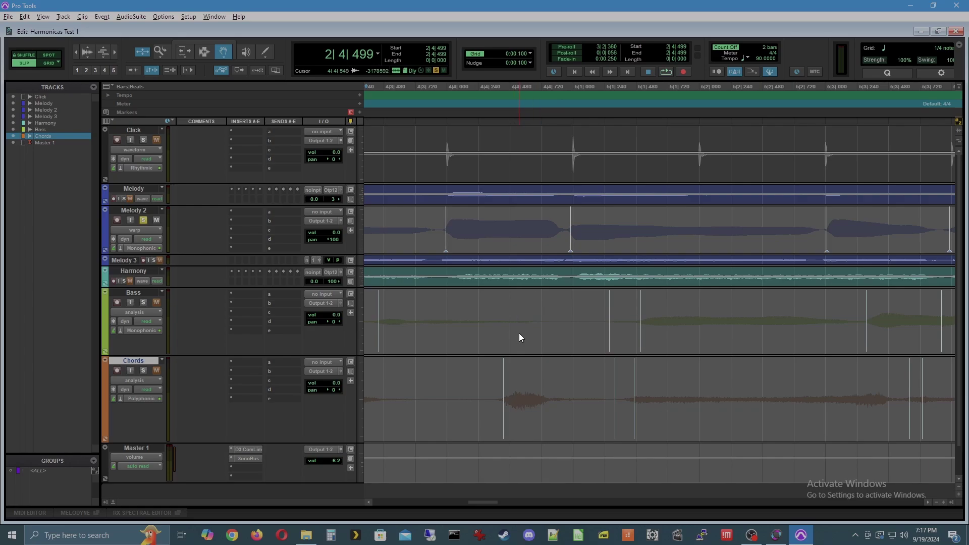
{"action": "left_click", "coordinate": [609, 337], "text": "alt"}
{"action": "left_click_drag", "start_coordinate": [635, 381], "coordinate": [631, 381]}
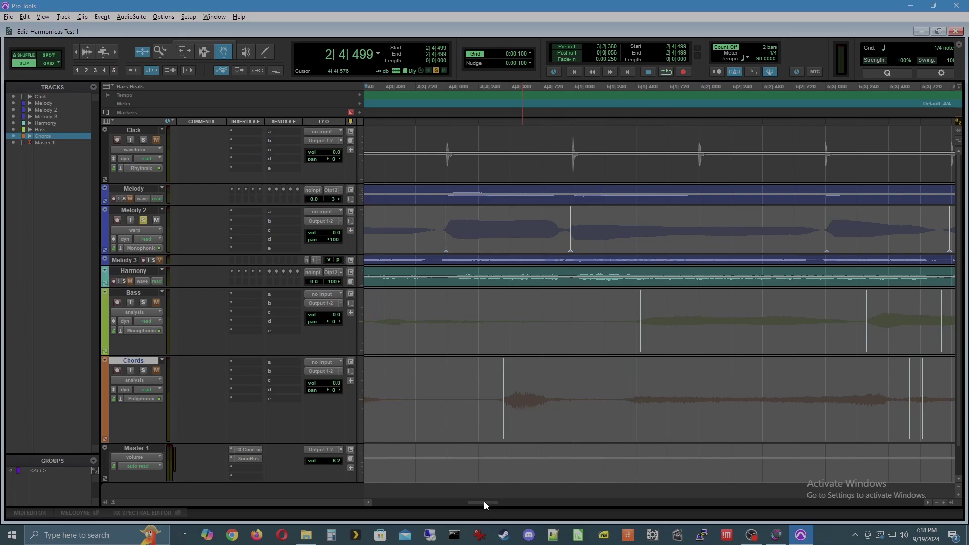
Delete the extra Chords event markers in beats 3 and 4 of bar 5, keeping the first one in beat 3
{"action": "left_click_drag", "start_coordinate": [483, 501], "coordinate": [503, 503]}
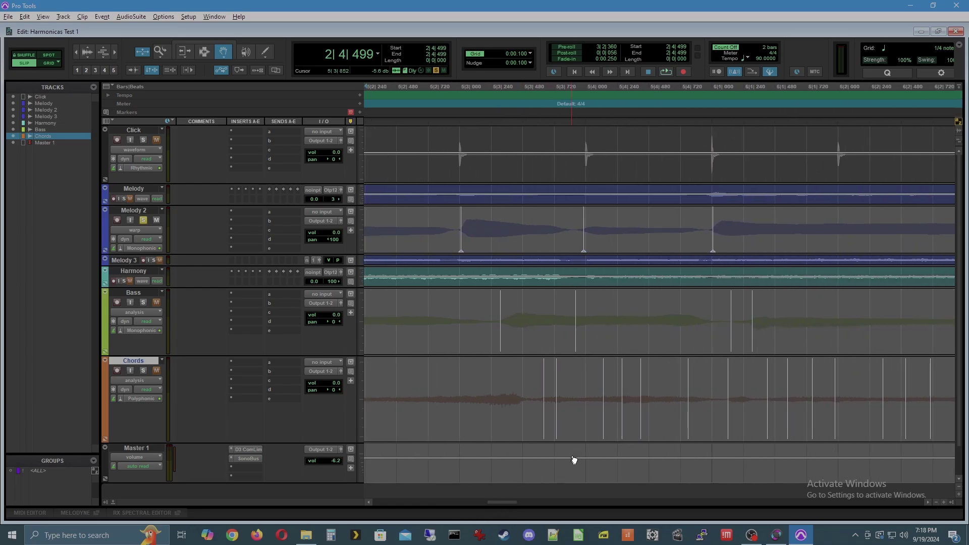
{"action": "left_click", "coordinate": [556, 424], "text": "alt"}
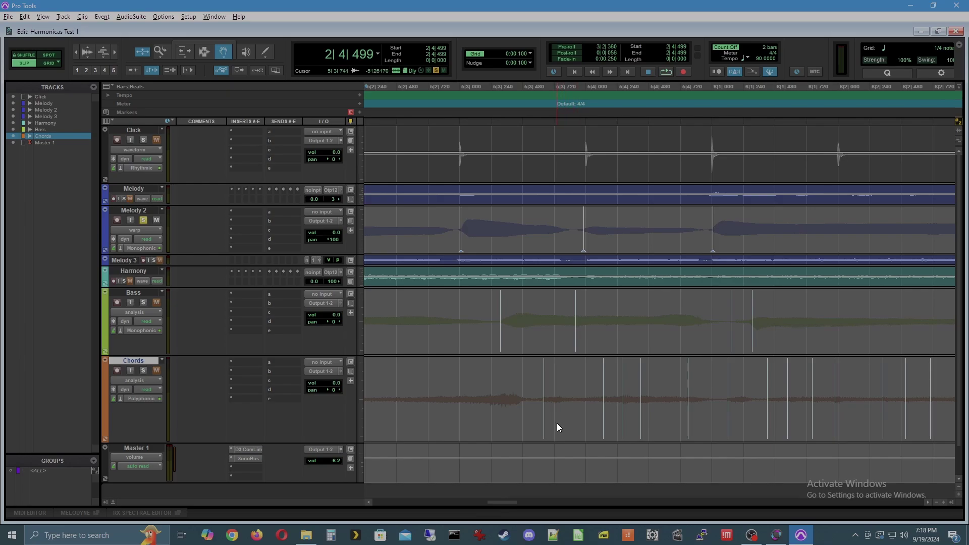
{"action": "left_click", "coordinate": [603, 421], "text": "alt"}
{"action": "left_click", "coordinate": [622, 419], "text": "alt"}
{"action": "left_click", "coordinate": [641, 416], "text": "alt"}
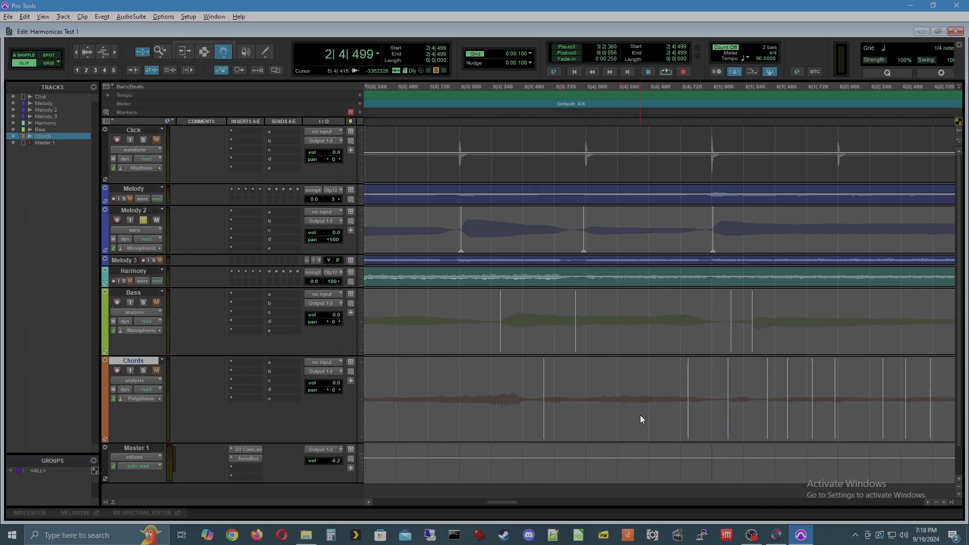
{"action": "left_click", "coordinate": [688, 418], "text": "alt"}
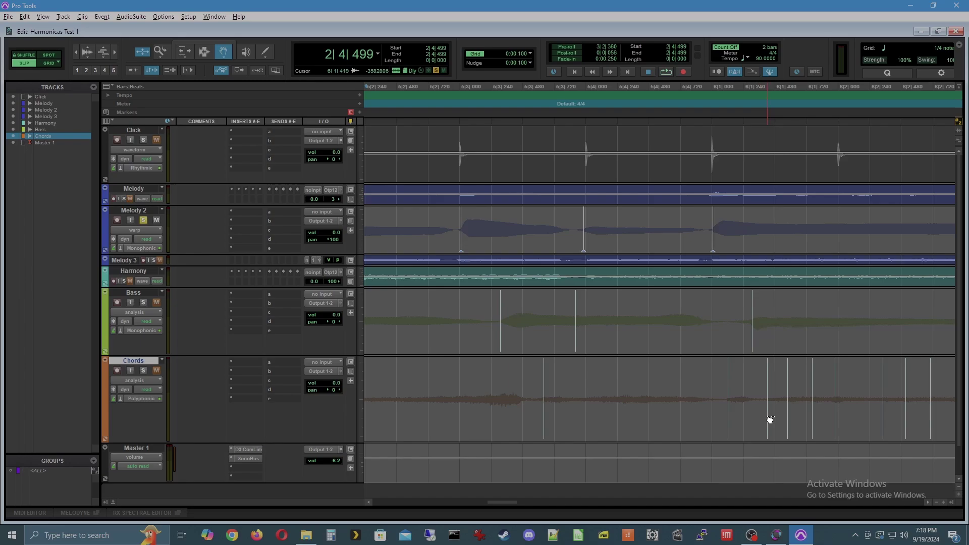
Delete the extra Chords event markers in beats 1 and 2 of bar 6, keeping the first one after the downbeat
{"action": "left_click", "coordinate": [767, 416], "text": "alt"}
{"action": "left_click", "coordinate": [789, 418], "text": "alt"}
{"action": "left_click", "coordinate": [814, 423], "text": "alt"}
{"action": "left_click", "coordinate": [836, 421], "text": "alt"}
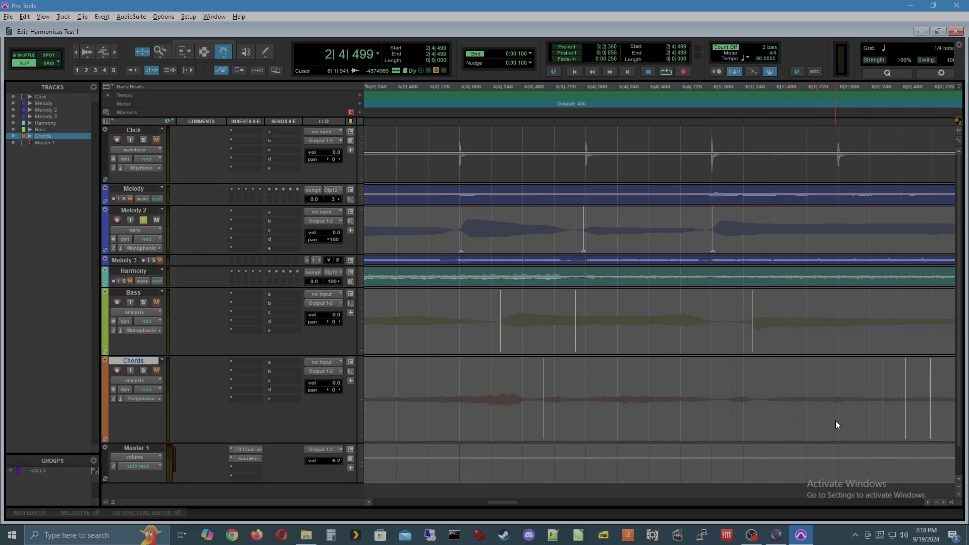
{"action": "left_click", "coordinate": [884, 416], "text": "alt"}
{"action": "left_click", "coordinate": [907, 415], "text": "alt"}
{"action": "left_click", "coordinate": [933, 414], "text": "alt"}
Delete all Chords event markers in beats 3 and 4 of bar 6
{"action": "left_click_drag", "start_coordinate": [502, 502], "coordinate": [525, 502]}
{"action": "left_click", "coordinate": [535, 422], "text": "alt"}
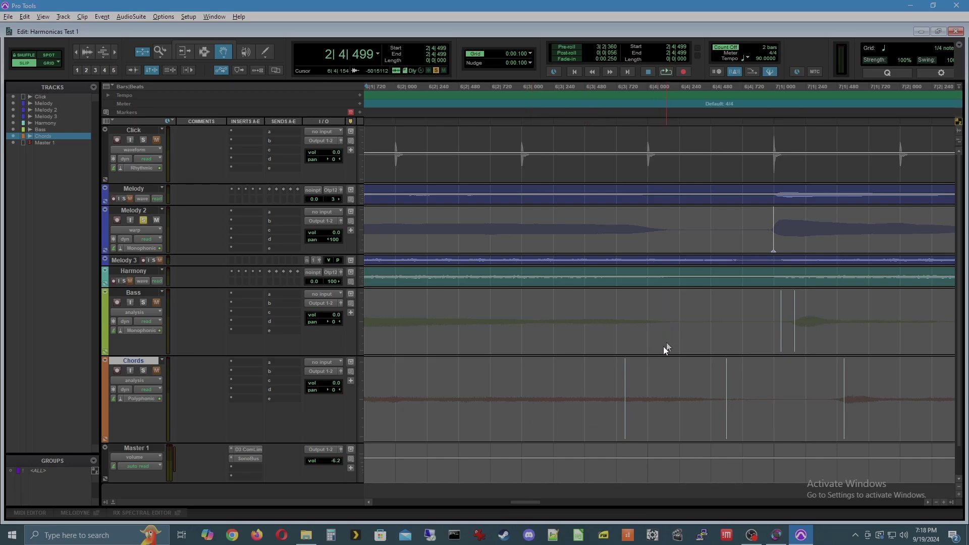
{"action": "left_click", "coordinate": [627, 413], "text": "alt"}
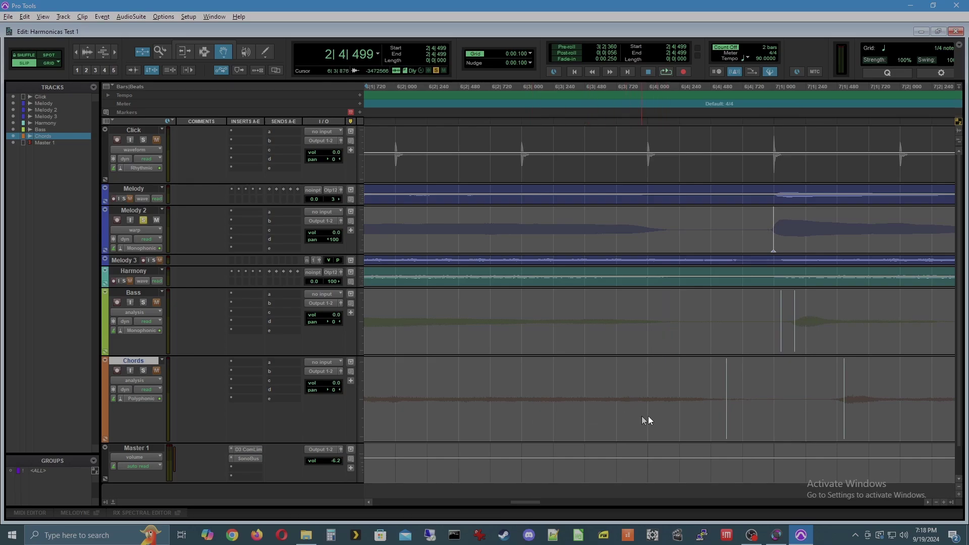
{"action": "left_click", "coordinate": [726, 419], "text": "alt"}
Delete the extra Bass event marker at the start of bar 7 and the extra Chords markers in beats 2 and 3
{"action": "left_click_drag", "start_coordinate": [524, 502], "coordinate": [536, 502]}
{"action": "left_click", "coordinate": [550, 336], "text": "alt"}
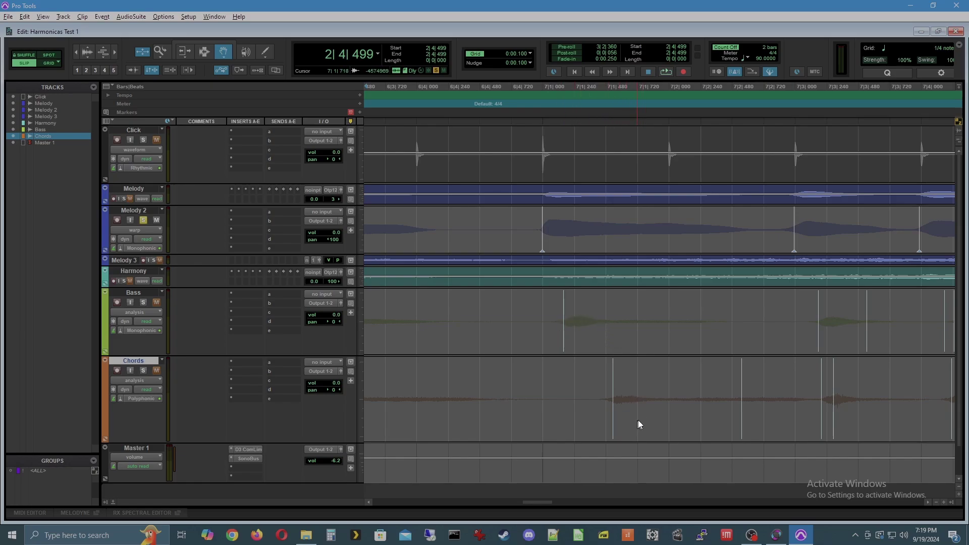
{"action": "left_click", "coordinate": [741, 422], "text": "alt"}
{"action": "left_click", "coordinate": [834, 412], "text": "alt"}
Delete the three extra Chords event markers in beat 2 of bar 9
{"action": "scroll", "coordinate": [543, 500], "scroll_direction": "right", "scroll_amount": 5}
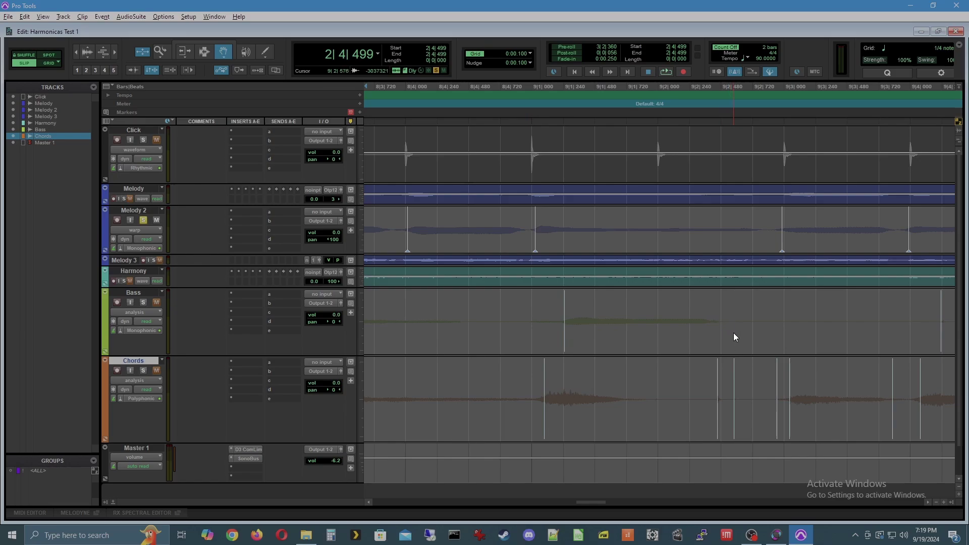
{"action": "left_click", "coordinate": [718, 386], "text": "alt"}
{"action": "left_click", "coordinate": [734, 380], "text": "alt"}
{"action": "left_click", "coordinate": [776, 379], "text": "alt"}
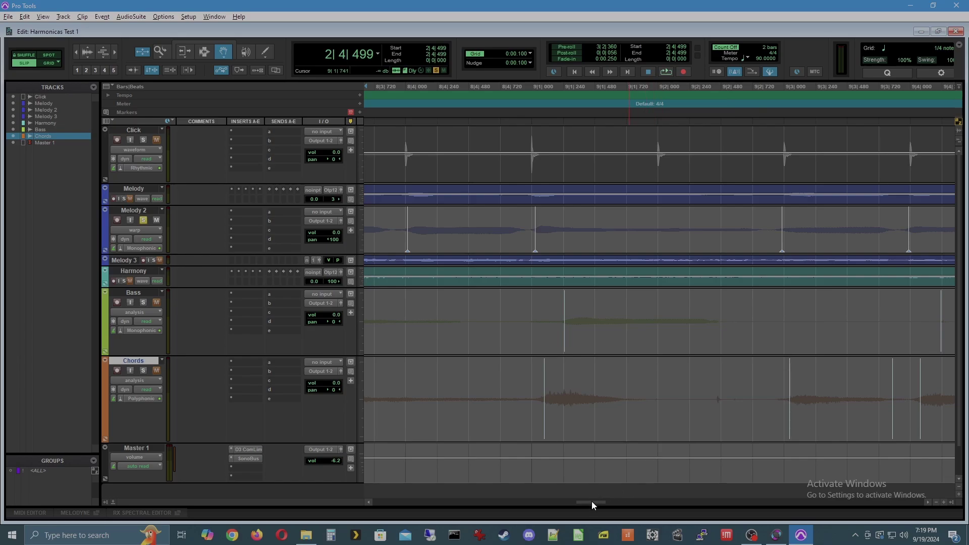
Delete the extra Chords and Bass event markers between bar 9 beat 3 and bar 10 beat 1
{"action": "left_click_drag", "start_coordinate": [592, 502], "coordinate": [605, 502]}
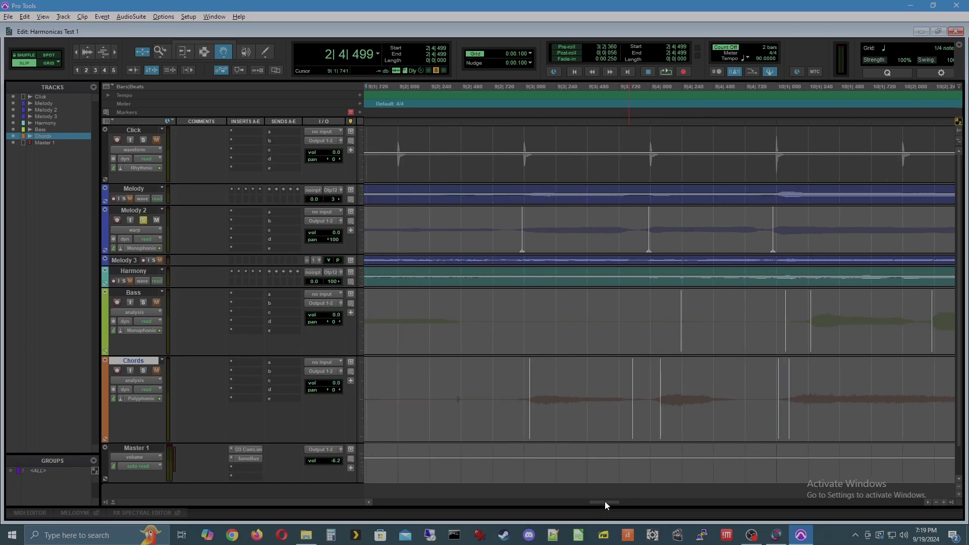
{"action": "left_click", "coordinate": [634, 420], "text": "alt"}
{"action": "left_click", "coordinate": [790, 421], "text": "alt"}
{"action": "left_click", "coordinate": [682, 338], "text": "alt"}
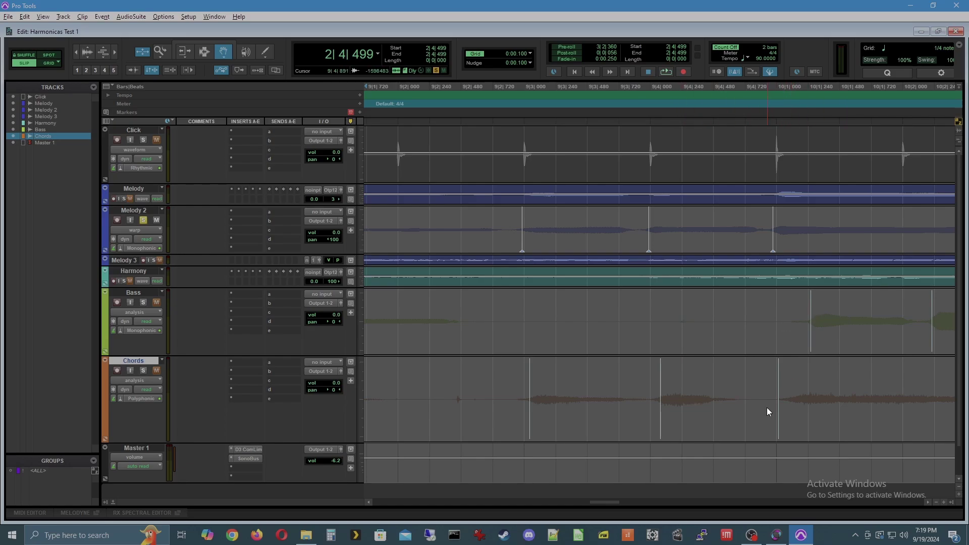
Delete the extra Bass event markers just after beats 3 and 4 of bar 10
{"action": "left_click_drag", "start_coordinate": [611, 502], "coordinate": [631, 503]}
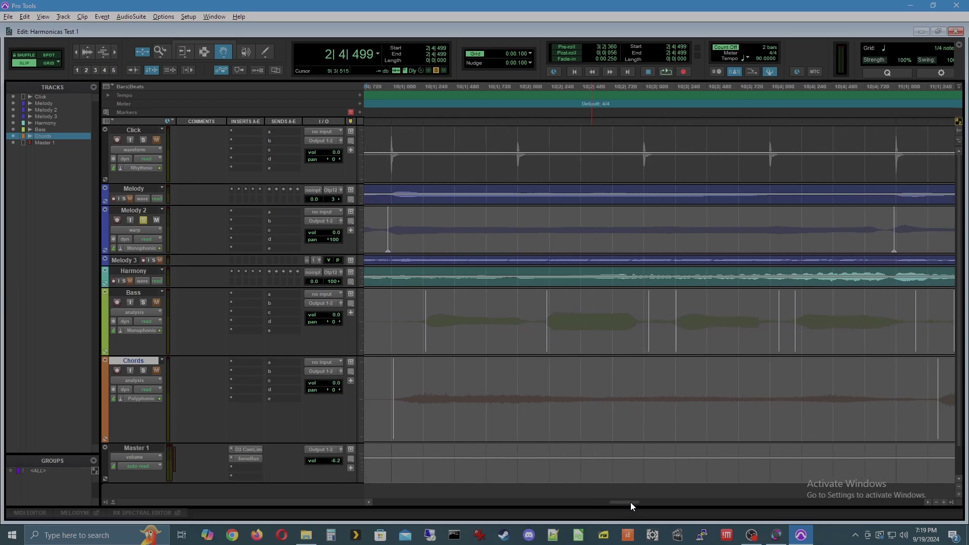
{"action": "left_click", "coordinate": [650, 331], "text": "alt"}
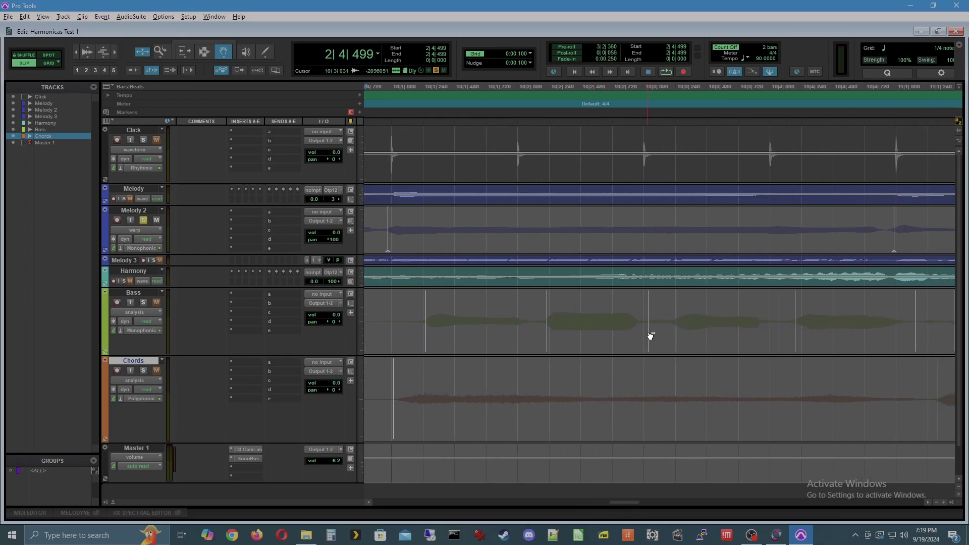
{"action": "left_click", "coordinate": [779, 333], "text": "alt"}
Delete the extra Bass event marker in bar 11 beat 1 and the extra Chords markers in beats 2 and 3
{"action": "left_click_drag", "start_coordinate": [627, 500], "coordinate": [646, 501]}
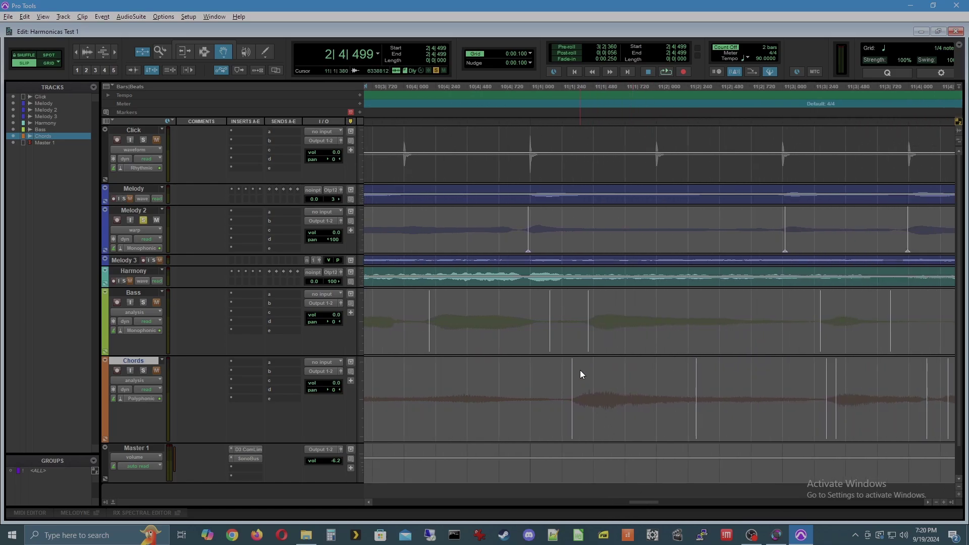
{"action": "left_click", "coordinate": [551, 341], "text": "alt"}
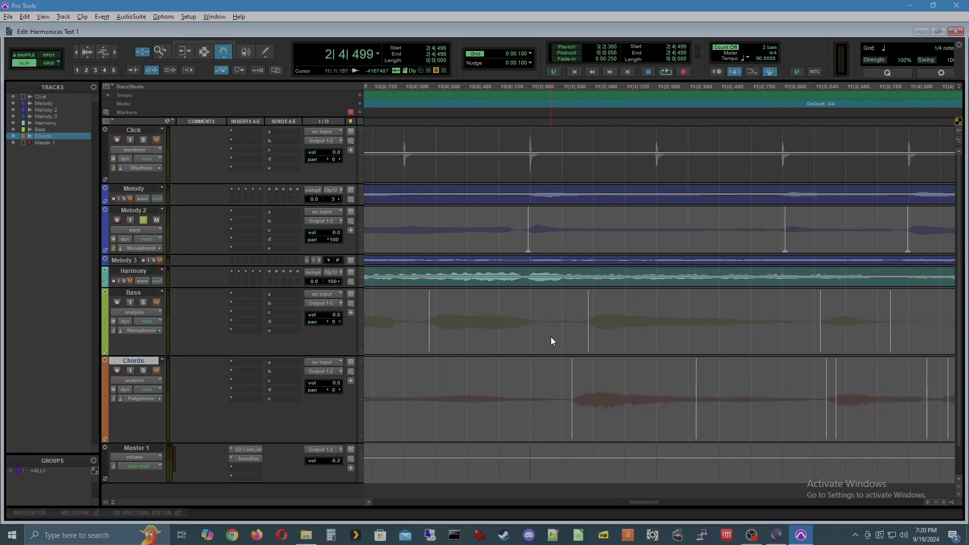
{"action": "left_click", "coordinate": [698, 386], "text": "alt"}
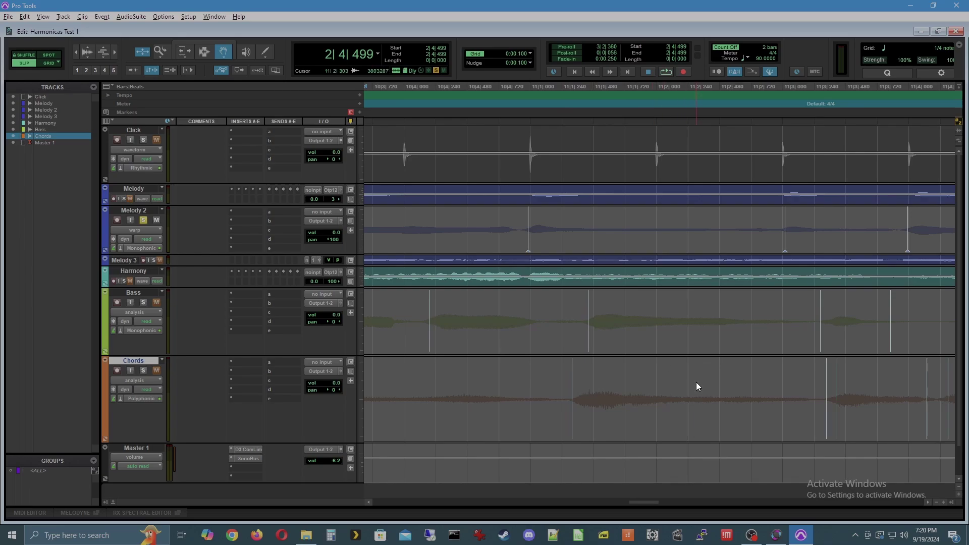
{"action": "left_click", "coordinate": [837, 386], "text": "alt"}
Delete the extra Bass and Chords event markers in late beat 3 and beat 4 of bar 11
{"action": "left_click_drag", "start_coordinate": [646, 502], "coordinate": [663, 502]}
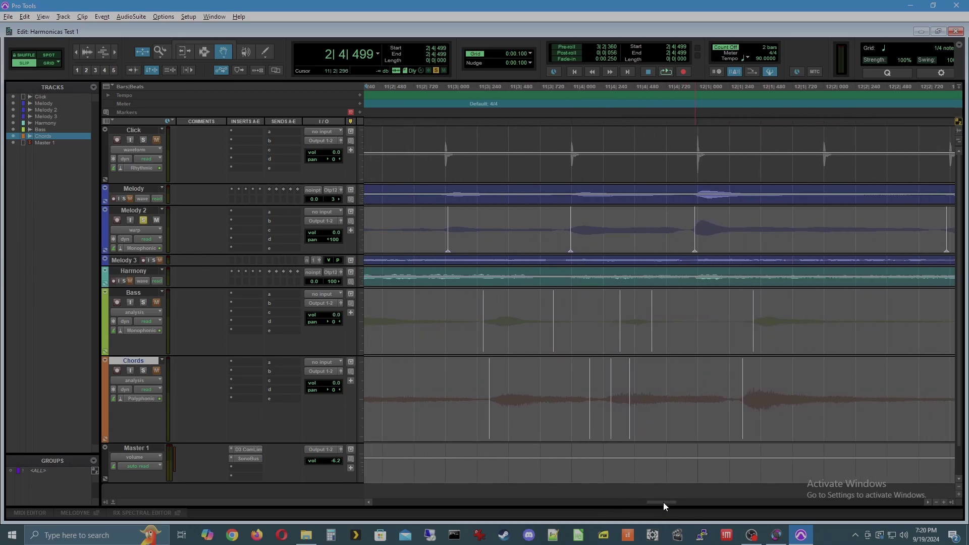
{"action": "left_click", "coordinate": [555, 336], "text": "alt"}
{"action": "left_click", "coordinate": [653, 336], "text": "alt"}
{"action": "left_click", "coordinate": [591, 387], "text": "alt"}
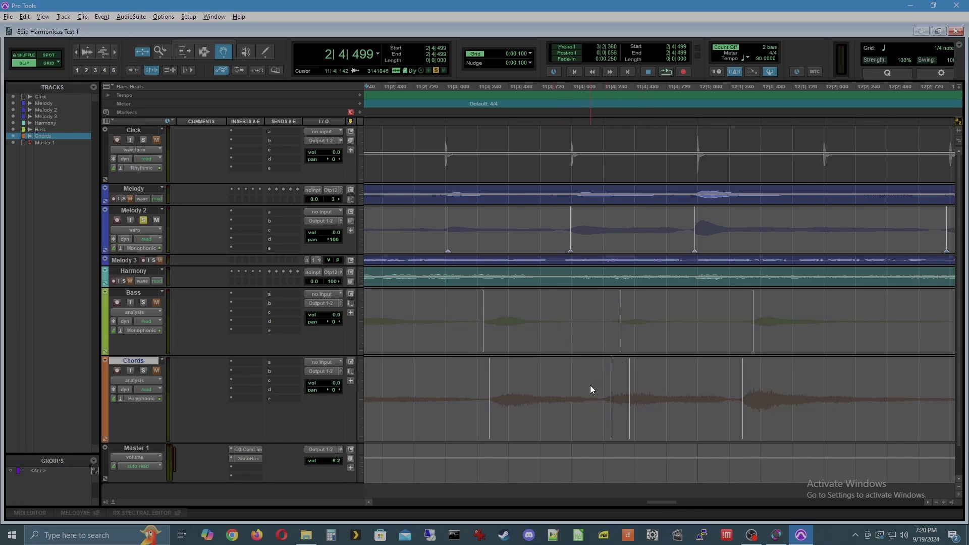
{"action": "left_click", "coordinate": [631, 384], "text": "alt"}
Delete the extra Chords and Bass event markers from bar 12 beat 3 to bar 13 beat 1, and place the playback cursor at 12|2|468
{"action": "left_click_drag", "start_coordinate": [663, 502], "coordinate": [685, 502]}
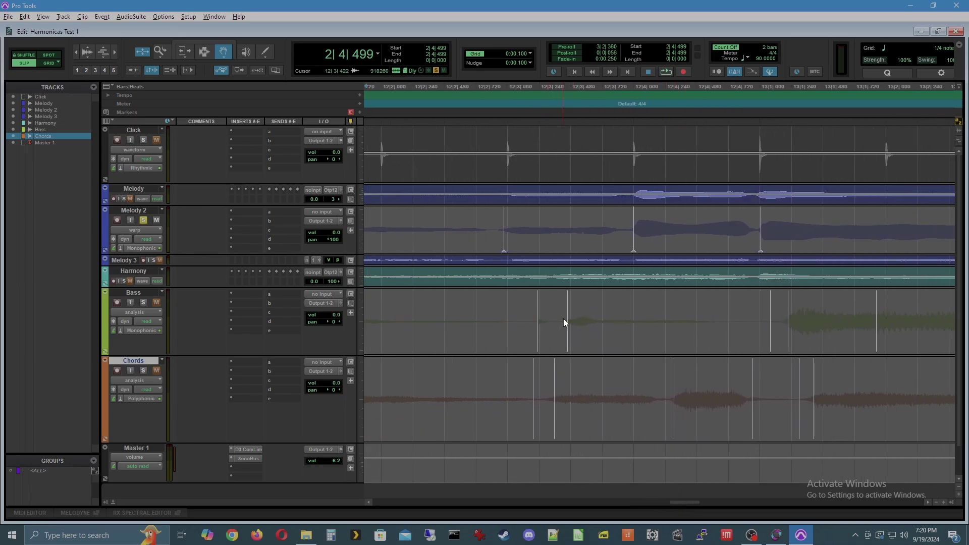
{"action": "left_click", "coordinate": [535, 392], "text": "alt"}
{"action": "left_click", "coordinate": [754, 390], "text": "alt"}
{"action": "left_click", "coordinate": [815, 385], "text": "alt"}
{"action": "left_click", "coordinate": [443, 119]}
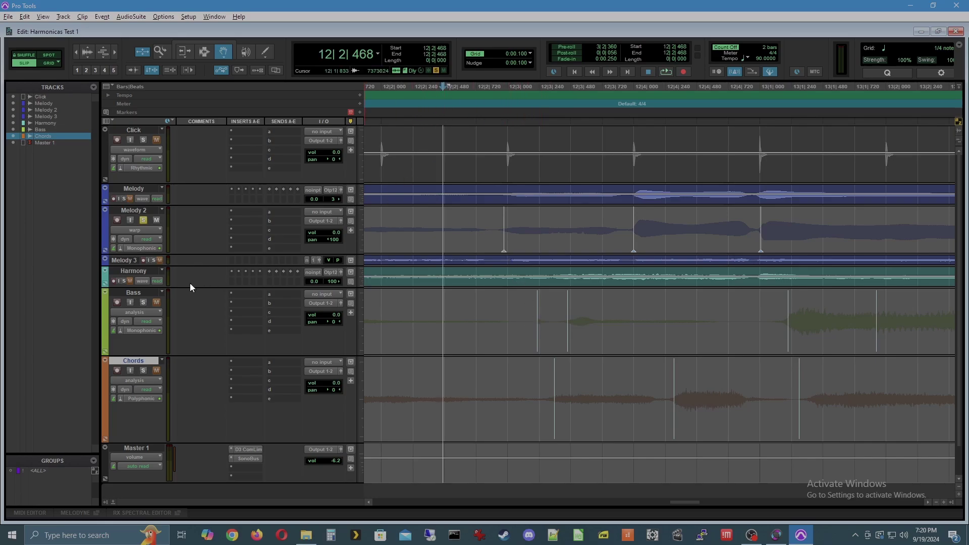
Solo the Bass track, increase the Melody 3 track's height, and audition bar 12 from 12|2|468
{"action": "left_click", "coordinate": [143, 301]}
{"action": "left_click_drag", "start_coordinate": [188, 264], "coordinate": [188, 282]}
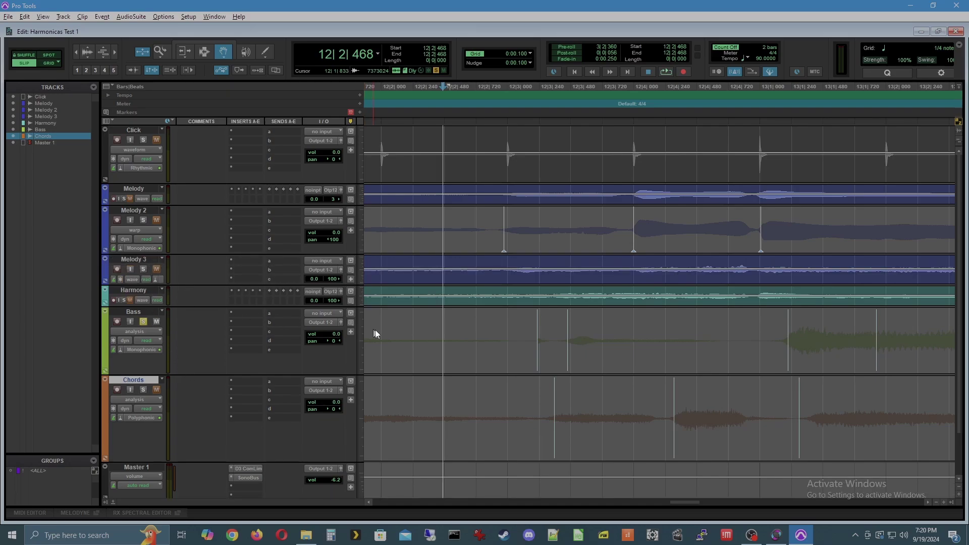
{"action": "key", "text": "space"}
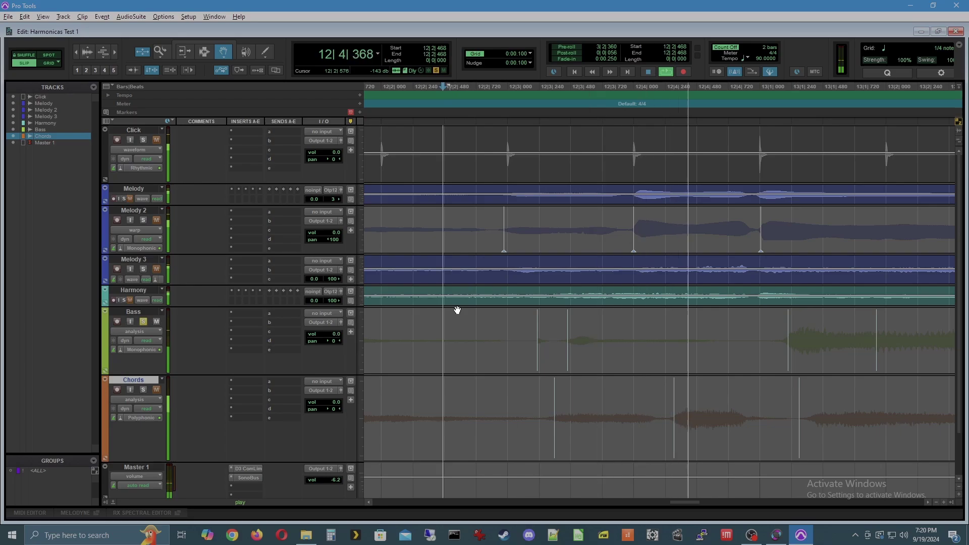
{"action": "key", "text": "space"}
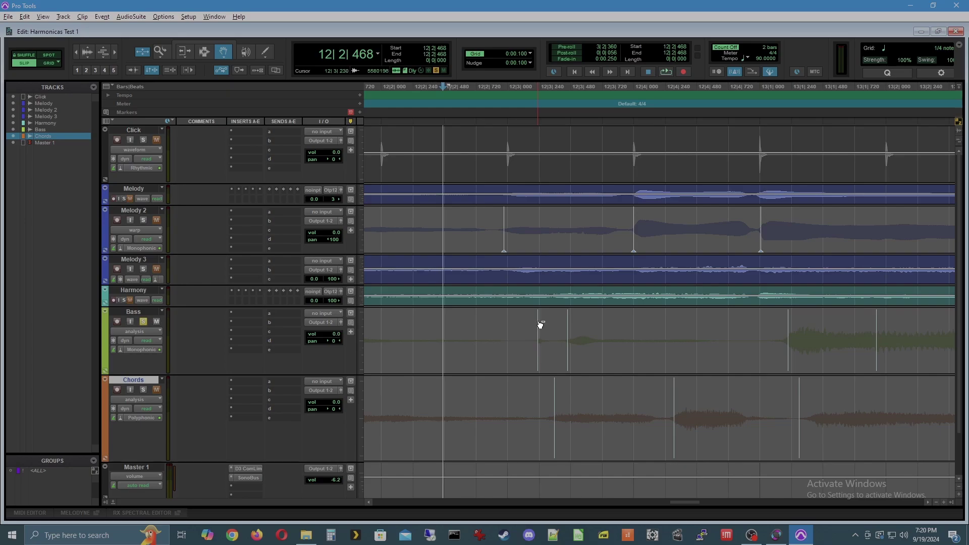
Delete the extra Bass event markers in bar 12 beat 3 and at bar 14 beat 1, and the extra Chords markers in bar 13 beat 3
{"action": "left_click", "coordinate": [537, 321], "text": "alt"}
{"action": "left_click_drag", "start_coordinate": [686, 500], "coordinate": [704, 501]}
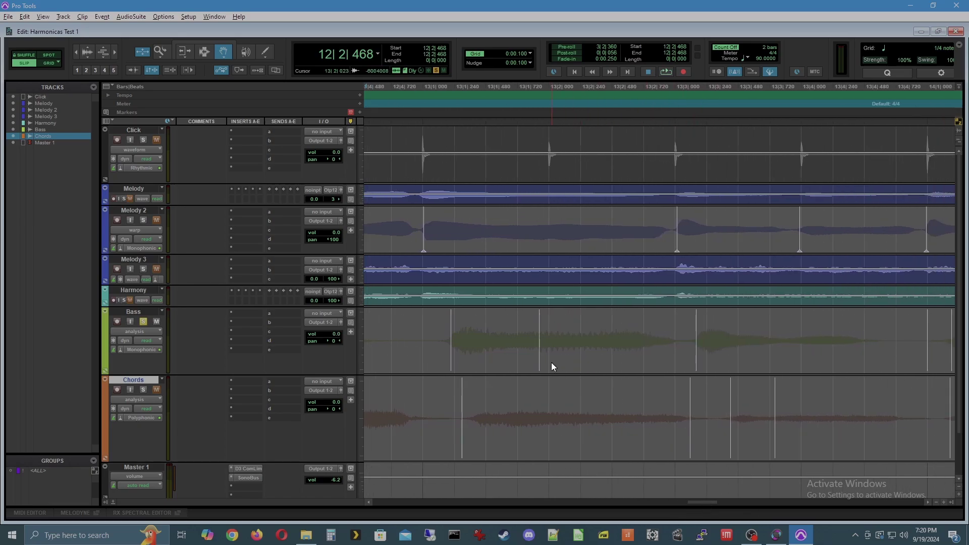
{"action": "left_click", "coordinate": [690, 438], "text": "alt"}
{"action": "left_click", "coordinate": [776, 436], "text": "alt"}
Delete the extra Bass event marker just before bar 15 and the extra Chords and Bass markers between the note onsets of bar 15
{"action": "mouse_move", "coordinate": [706, 503]}
{"action": "left_mouse_down"}
{"action": "mouse_move", "coordinate": [722, 501]}
{"action": "mouse_move", "coordinate": [719, 492]}
{"action": "left_mouse_up"}
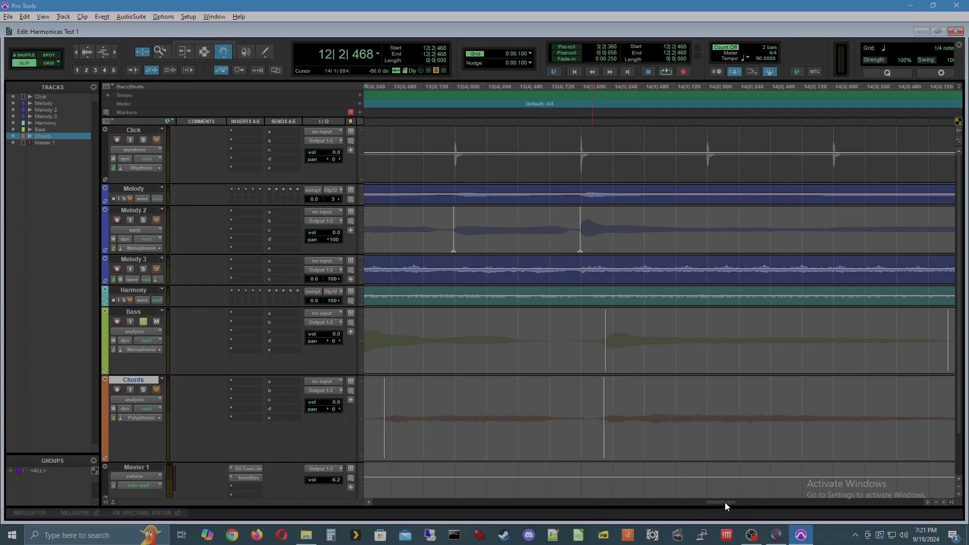
{"action": "left_click_drag", "start_coordinate": [726, 502], "coordinate": [748, 501]}
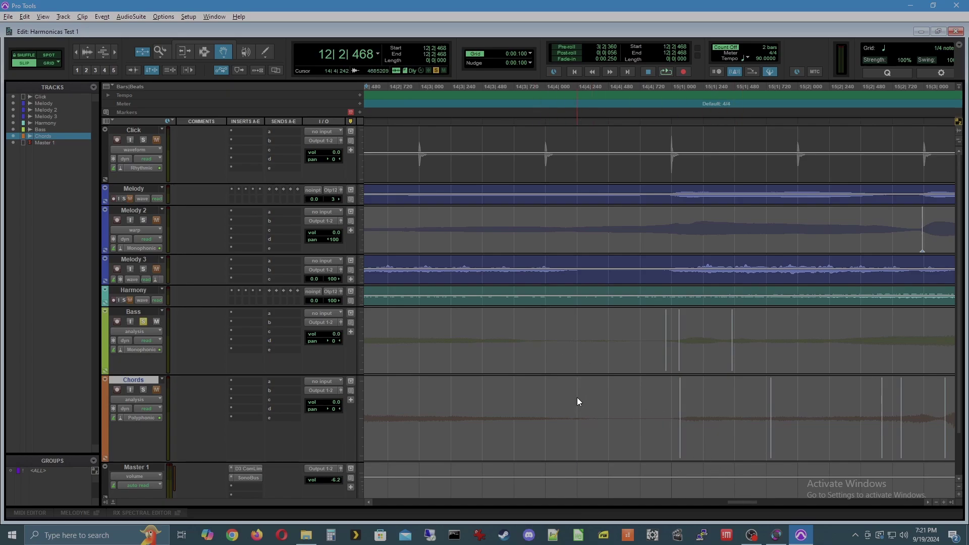
{"action": "left_click", "coordinate": [666, 360], "text": "alt"}
{"action": "left_click_drag", "start_coordinate": [746, 503], "coordinate": [759, 503]}
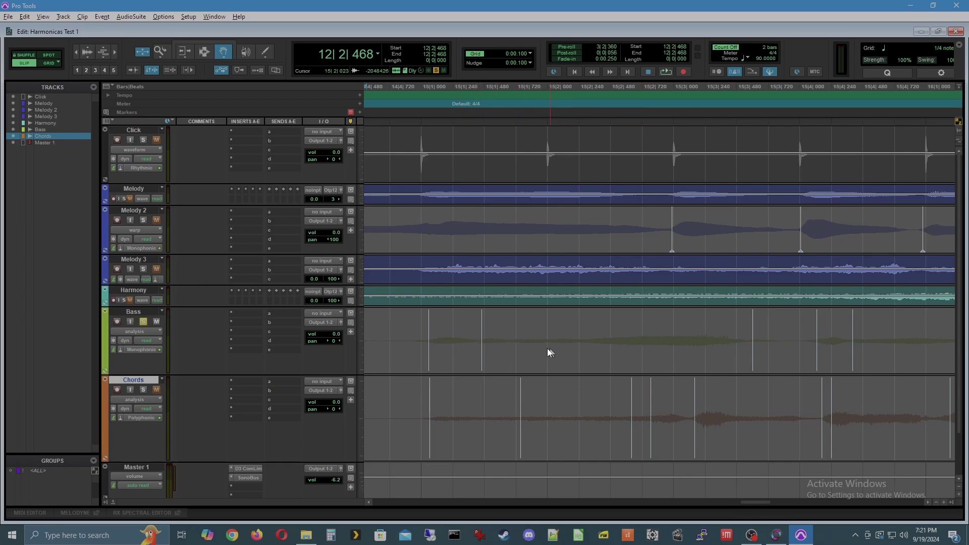
{"action": "left_click", "coordinate": [632, 407], "text": "alt"}
{"action": "left_click", "coordinate": [651, 403], "text": "alt"}
{"action": "left_click", "coordinate": [521, 400], "text": "alt"}
{"action": "left_click", "coordinate": [831, 398], "text": "alt"}
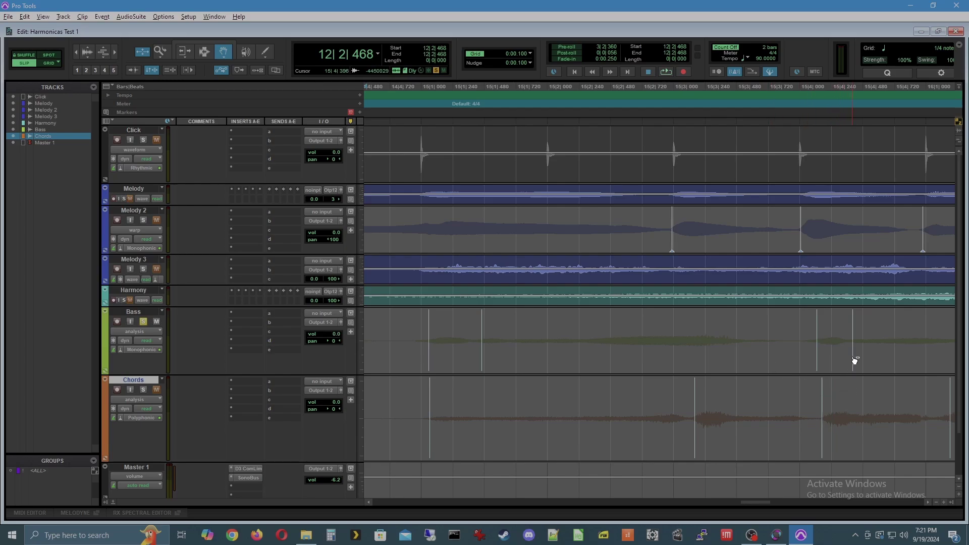
{"action": "left_click", "coordinate": [853, 360], "text": "alt"}
Move the Chords event marker after bar 16 beat 1 slightly earlier and delete the extra Bass markers in beat 4
{"action": "left_click_drag", "start_coordinate": [756, 501], "coordinate": [782, 500]}
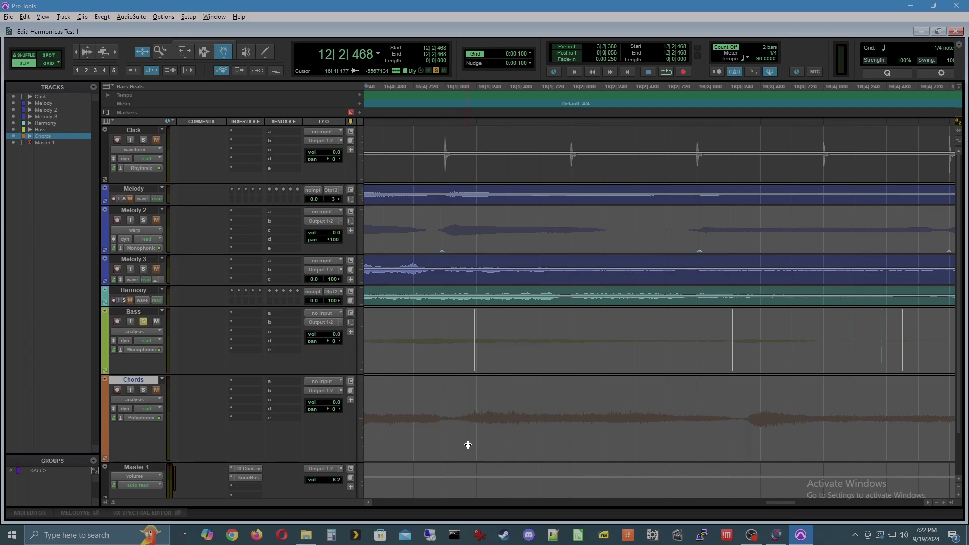
{"action": "left_click_drag", "start_coordinate": [468, 444], "coordinate": [465, 445]}
{"action": "left_click", "coordinate": [850, 353], "text": "alt"}
{"action": "left_click", "coordinate": [902, 353], "text": "alt"}
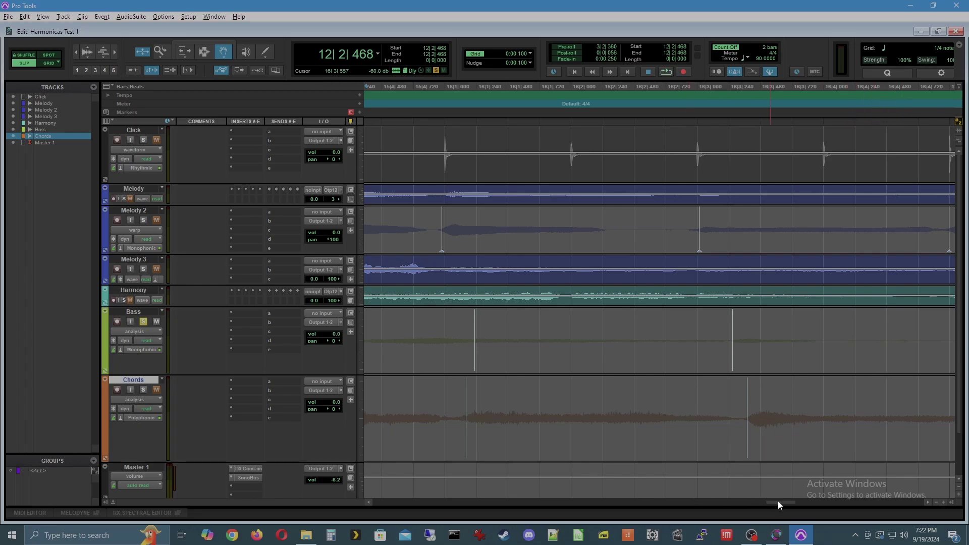
Delete the extra Chords event markers in bar 17 beats 2 and 3 and the extra Bass marker in beat 1
{"action": "left_click_drag", "start_coordinate": [778, 502], "coordinate": [805, 502]}
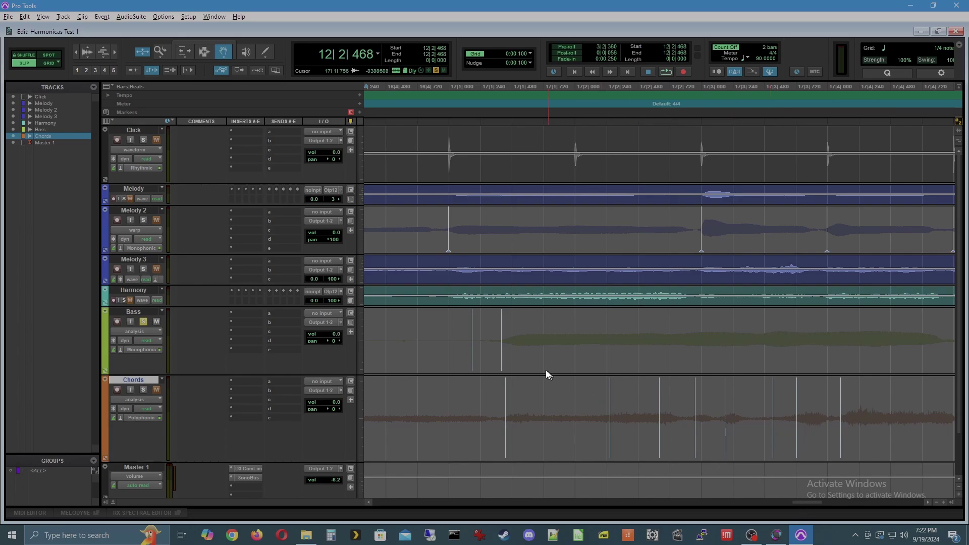
{"action": "left_click", "coordinate": [610, 398], "text": "alt"}
{"action": "left_click", "coordinate": [661, 400], "text": "alt"}
{"action": "left_click", "coordinate": [773, 402], "text": "alt"}
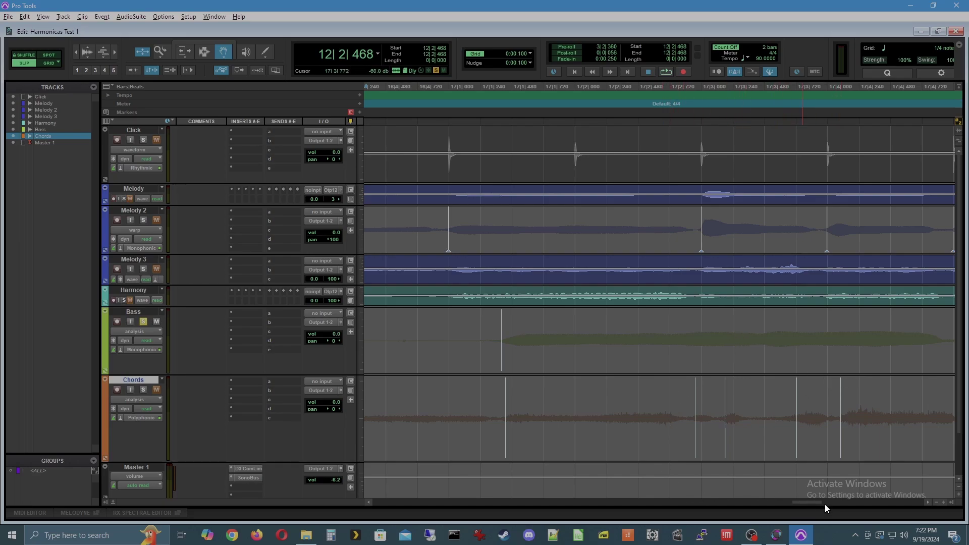
Delete the extra Bass event marker just after bar 18 beat 1 and the extra Chords marker in beat 2
{"action": "left_click_drag", "start_coordinate": [807, 502], "coordinate": [823, 501]}
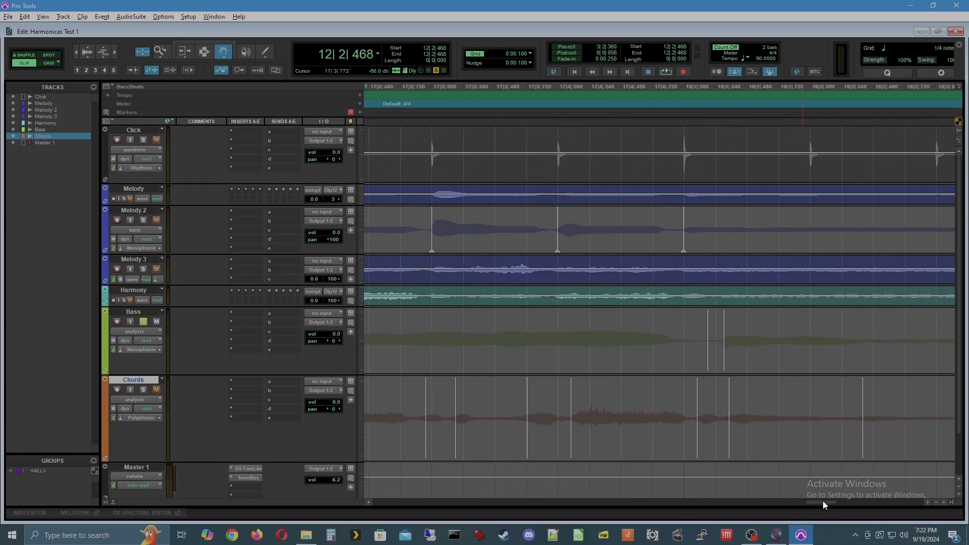
{"action": "left_click", "coordinate": [709, 360], "text": "alt"}
{"action": "left_click", "coordinate": [863, 444], "text": "alt"}
Delete the extra Bass event marker just before bar 19 and the extra Chords markers in bar 19 beats 1 and 2
{"action": "left_click_drag", "start_coordinate": [828, 501], "coordinate": [870, 501]}
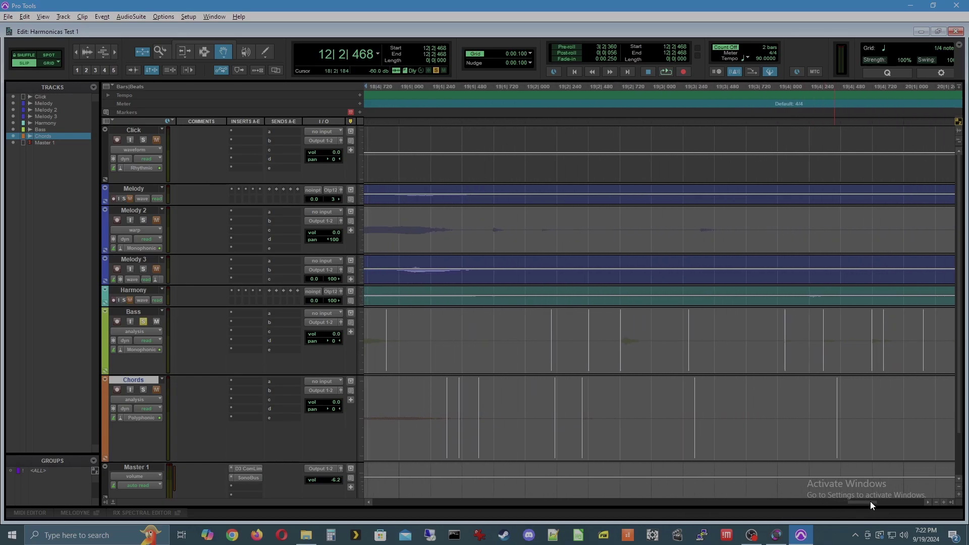
{"action": "left_click", "coordinate": [447, 443], "text": "alt"}
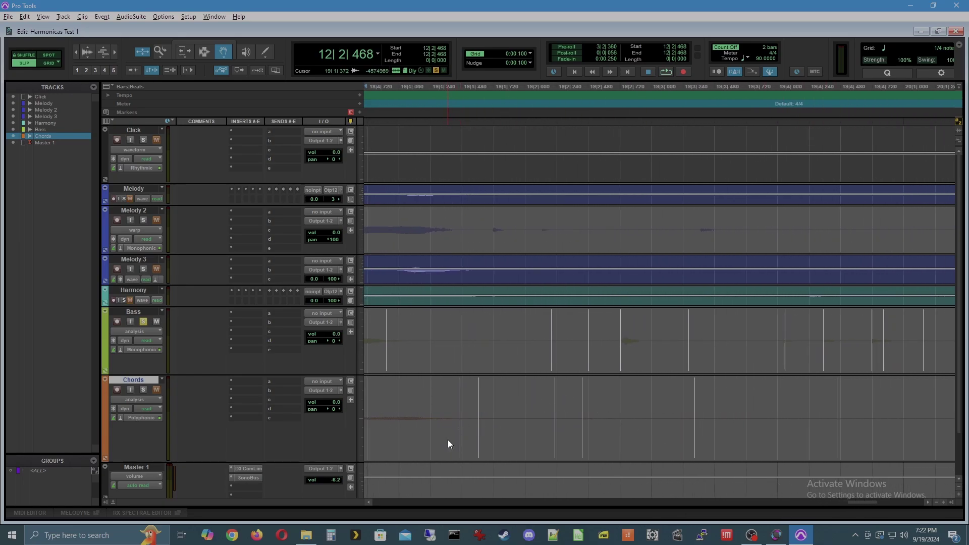
{"action": "left_click", "coordinate": [388, 362], "text": "alt"}
{"action": "left_click", "coordinate": [460, 399], "text": "alt"}
{"action": "left_click", "coordinate": [479, 400], "text": "alt"}
{"action": "left_click", "coordinate": [556, 404], "text": "alt"}
{"action": "left_click", "coordinate": [582, 402], "text": "alt"}
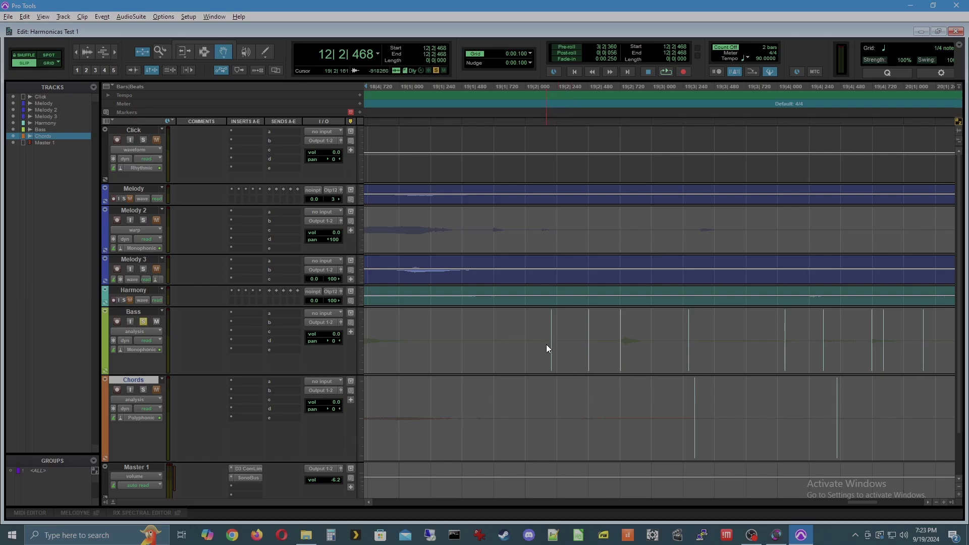
Delete the extra Bass event markers in bar 19 beats 2 and 3 and the Chords marker in beat 3
{"action": "left_click", "coordinate": [589, 352], "text": "alt"}
{"action": "left_click", "coordinate": [688, 356], "text": "alt"}
{"action": "left_click", "coordinate": [695, 398], "text": "alt"}
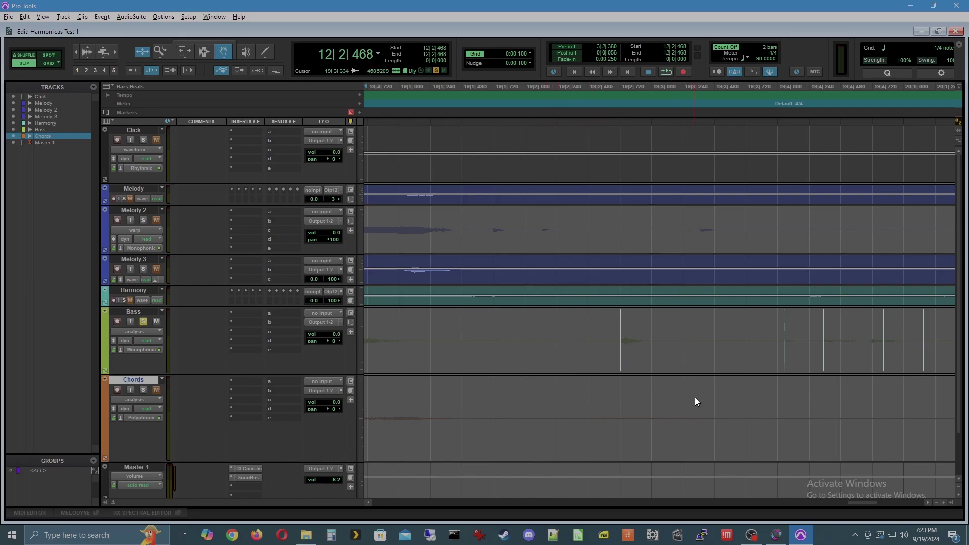
Delete the Bass event markers from bar 19 beat 4 to bar 20 beat 1 and the Chords marker in bar 19 beat 4
{"action": "left_click", "coordinate": [786, 359], "text": "alt"}
{"action": "left_click", "coordinate": [823, 359], "text": "alt"}
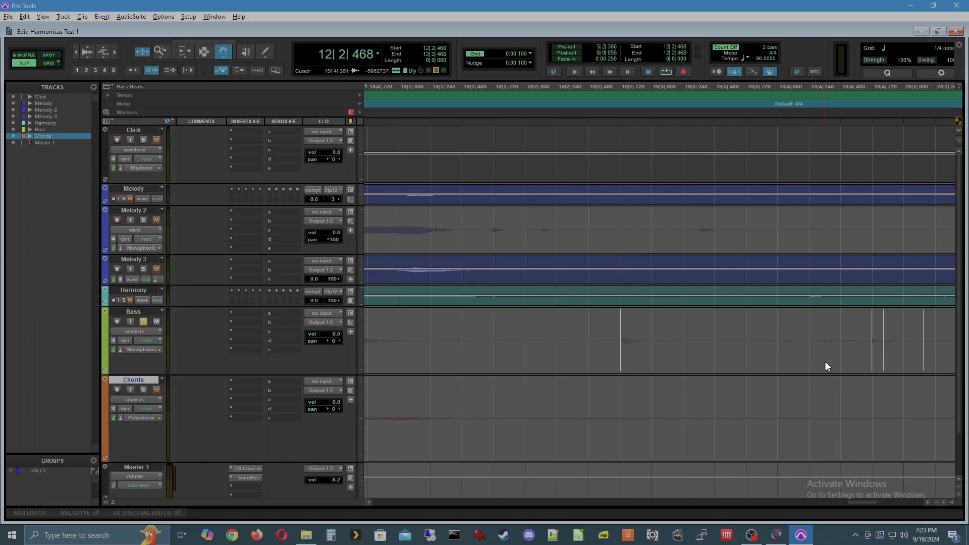
{"action": "left_click", "coordinate": [873, 362], "text": "alt"}
{"action": "left_click", "coordinate": [884, 364], "text": "alt"}
{"action": "left_click", "coordinate": [923, 364], "text": "alt"}
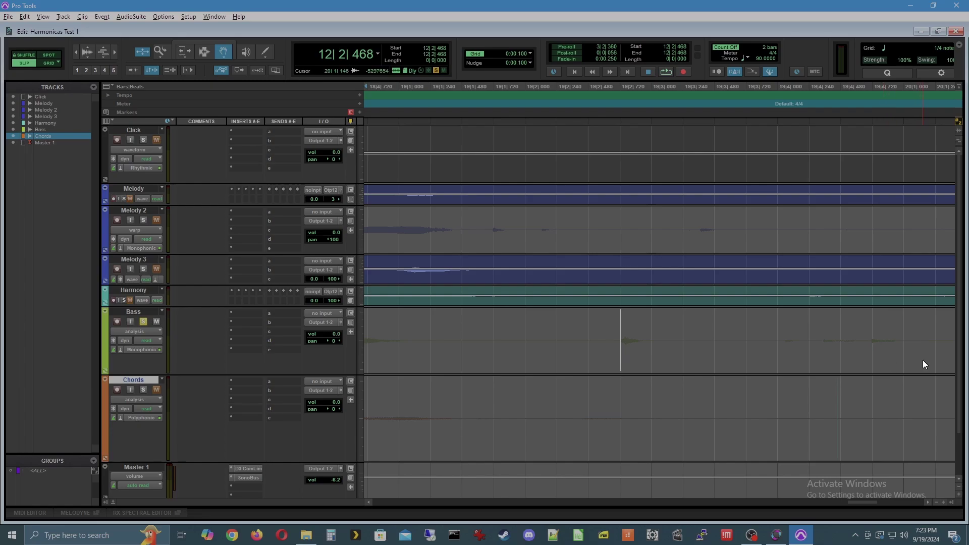
{"action": "left_click", "coordinate": [838, 396], "text": "alt"}
Delete the last Bass event marker in bar 20 beat 3 and the last Chords marker in bar 20 beat 2
{"action": "left_click_drag", "start_coordinate": [863, 501], "coordinate": [890, 501]}
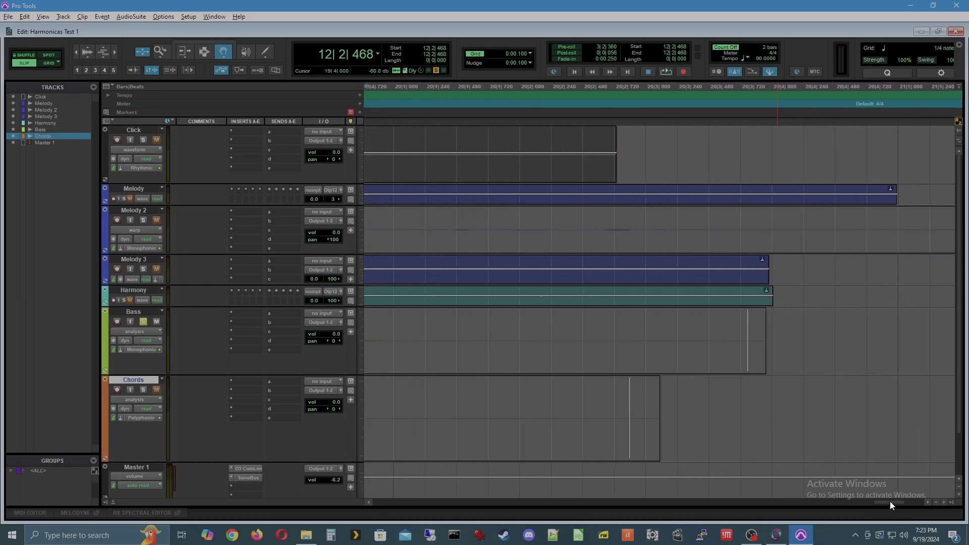
{"action": "left_click", "coordinate": [748, 355], "text": "alt"}
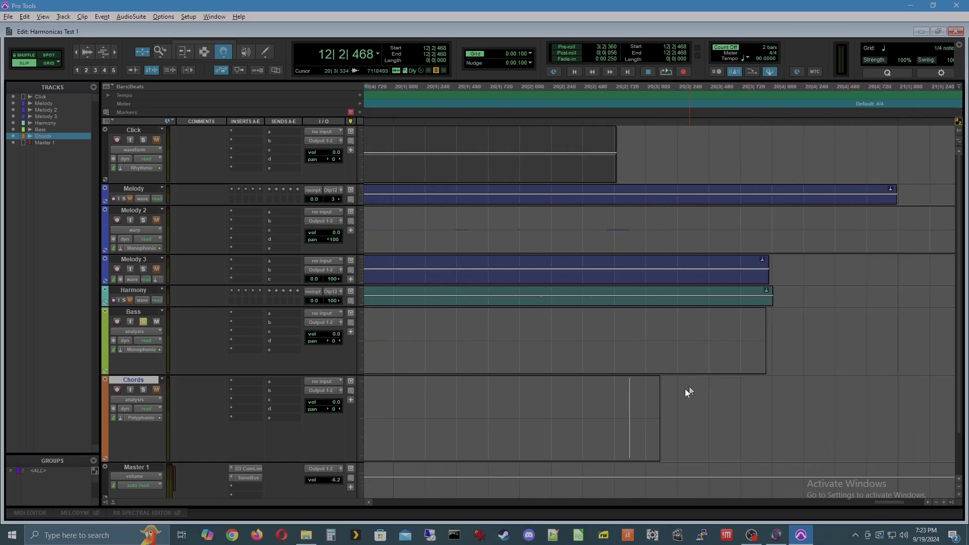
{"action": "left_click", "coordinate": [630, 424], "text": "alt"}
Return to the start of the session and switch the Chords and Bass tracks from analysis to warp view
{"action": "left_click_drag", "start_coordinate": [887, 502], "coordinate": [534, 517]}
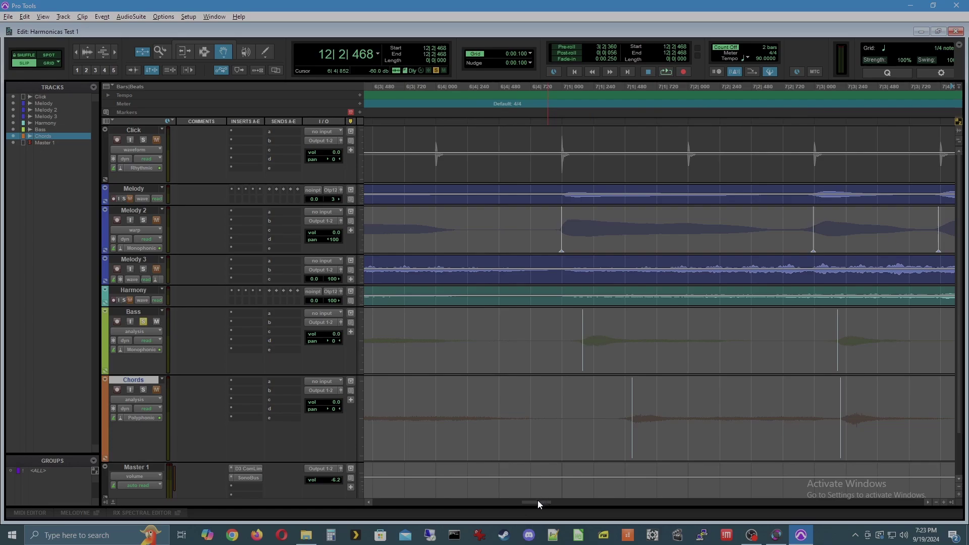
{"action": "left_click_drag", "start_coordinate": [537, 501], "coordinate": [388, 502]}
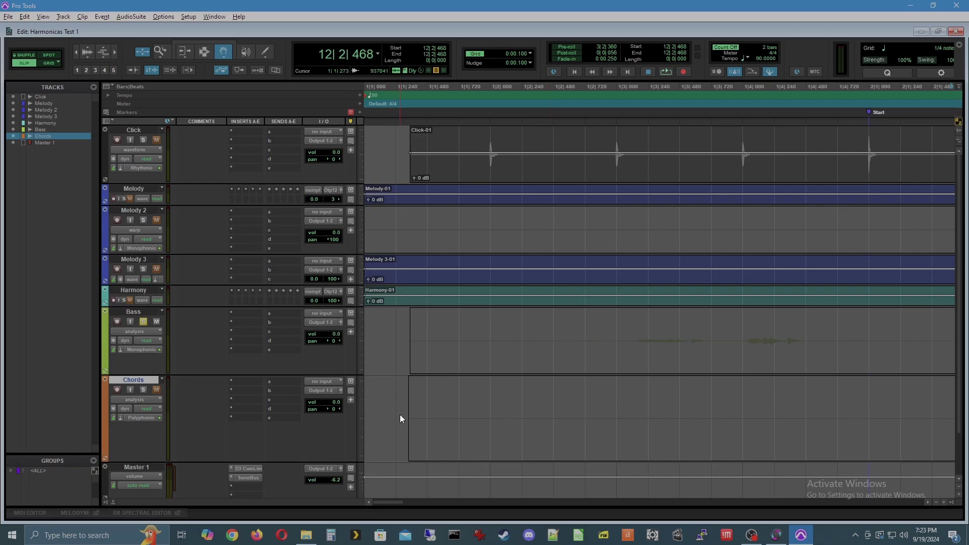
{"action": "left_click", "coordinate": [144, 400]}
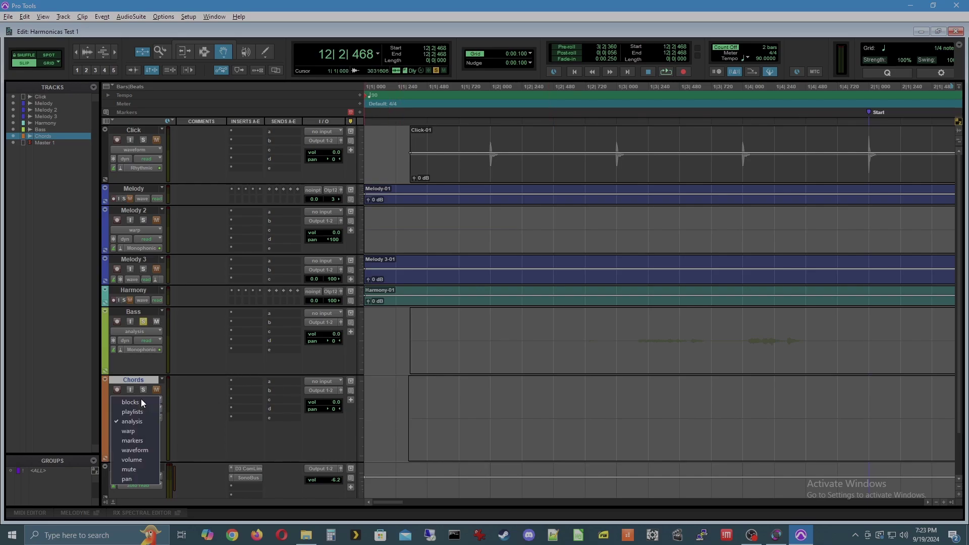
{"action": "left_click", "coordinate": [132, 431]}
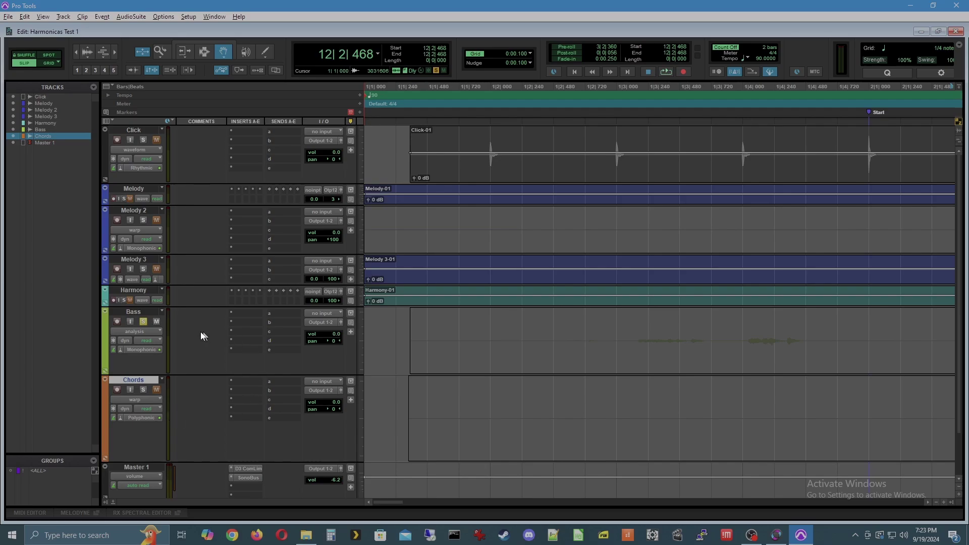
{"action": "left_click", "coordinate": [139, 331]}
{"action": "left_click", "coordinate": [131, 363]}
Select the whole Bass clip and quantize its Elastic Audio Events to the 1/4 note grid
{"action": "left_click", "coordinate": [445, 322]}
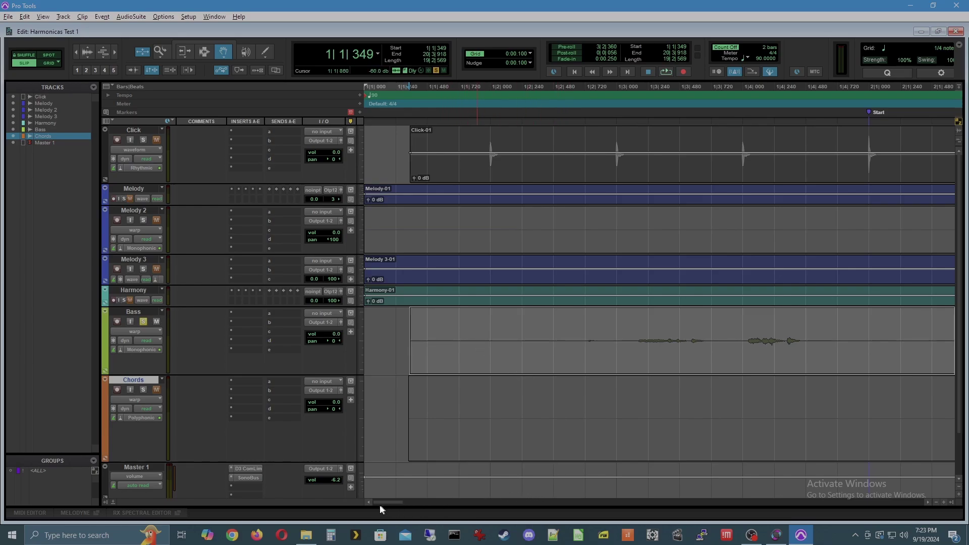
{"action": "left_click_drag", "start_coordinate": [388, 502], "coordinate": [437, 501]}
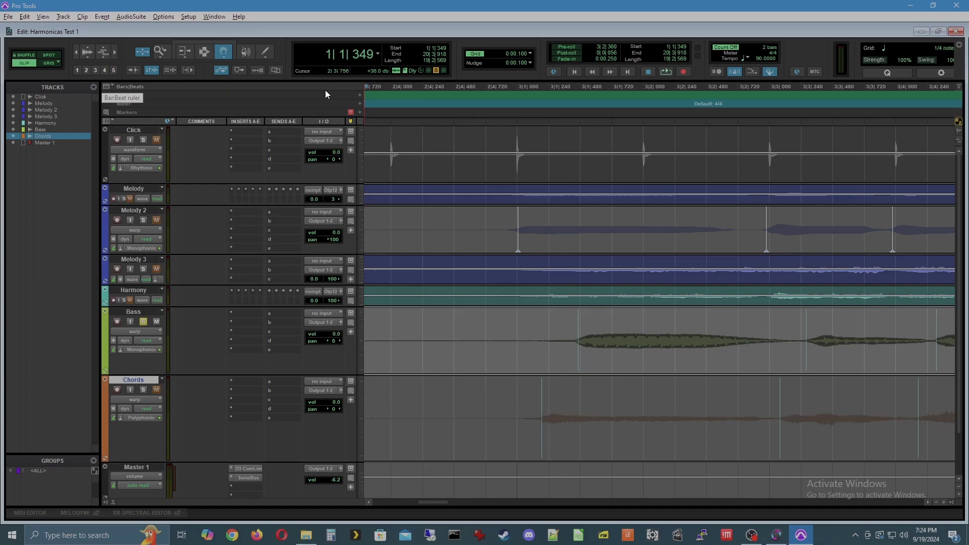
{"action": "left_click", "coordinate": [103, 17]}
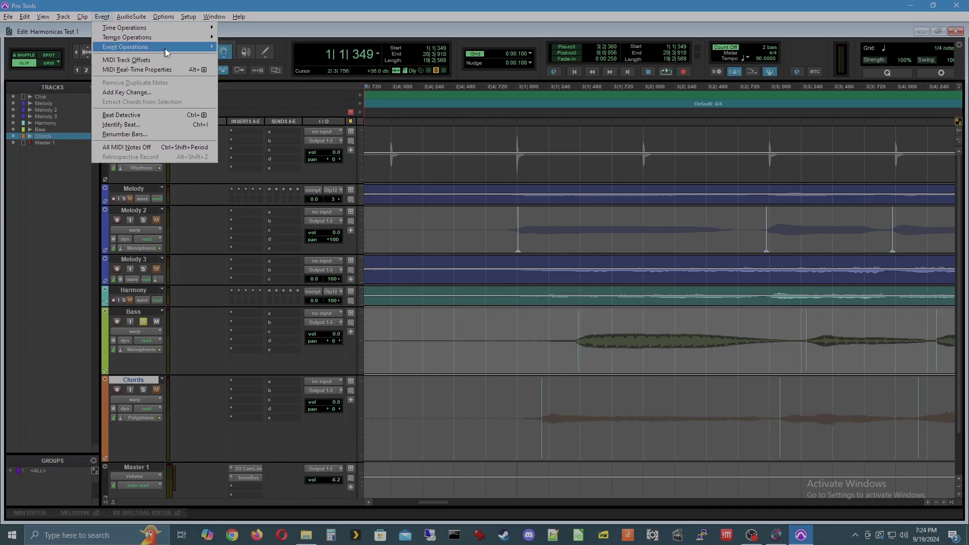
{"action": "mouse_move", "coordinate": [165, 48]}
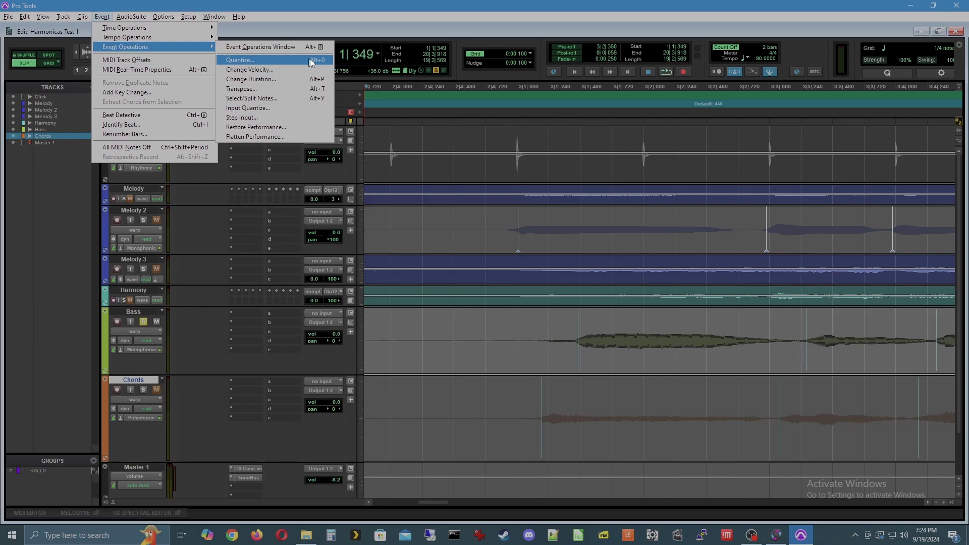
{"action": "left_click", "coordinate": [270, 60]}
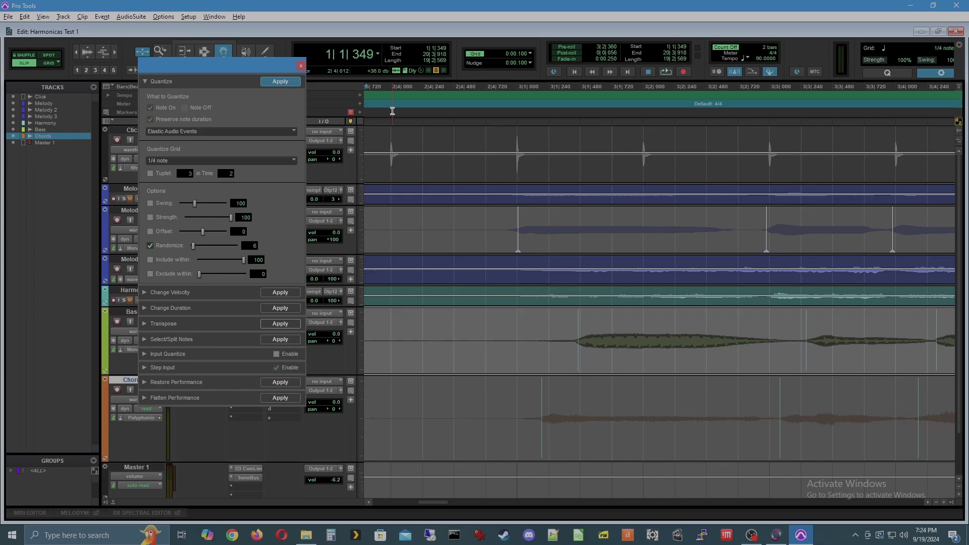
{"action": "left_click", "coordinate": [280, 81]}
Quantize the whole Chords clip with the same 1/4 note settings and close the quantize window
{"action": "left_click", "coordinate": [392, 401]}
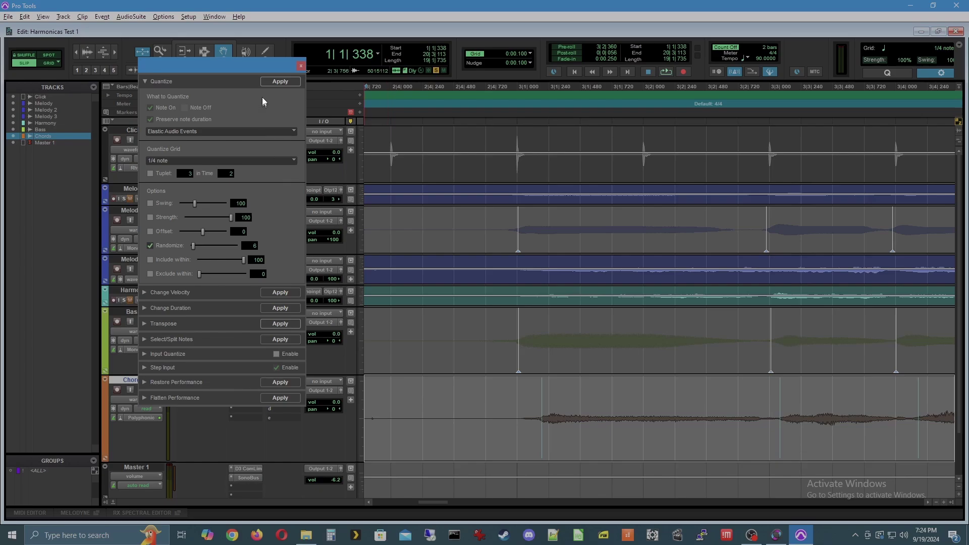
{"action": "left_click", "coordinate": [279, 81]}
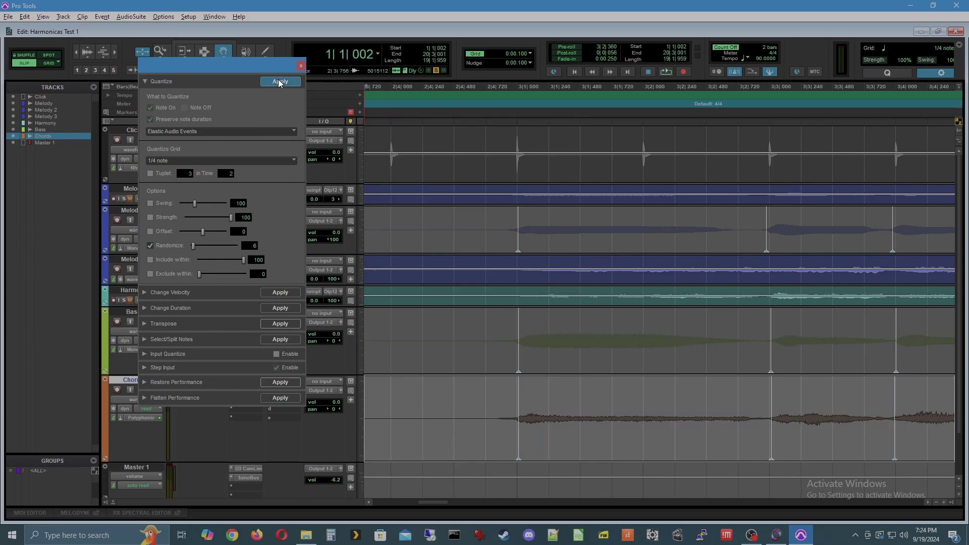
{"action": "left_click", "coordinate": [300, 66]}
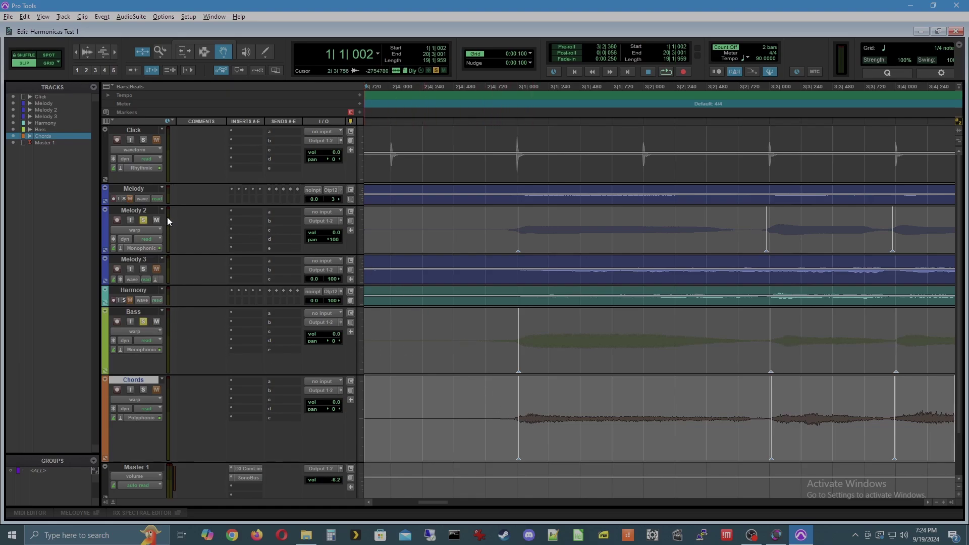
Solo Melody 2 along with Bass and audition the quantized timing from 2|4|703
{"action": "left_click", "coordinate": [483, 89]}
{"action": "key", "text": "space"}
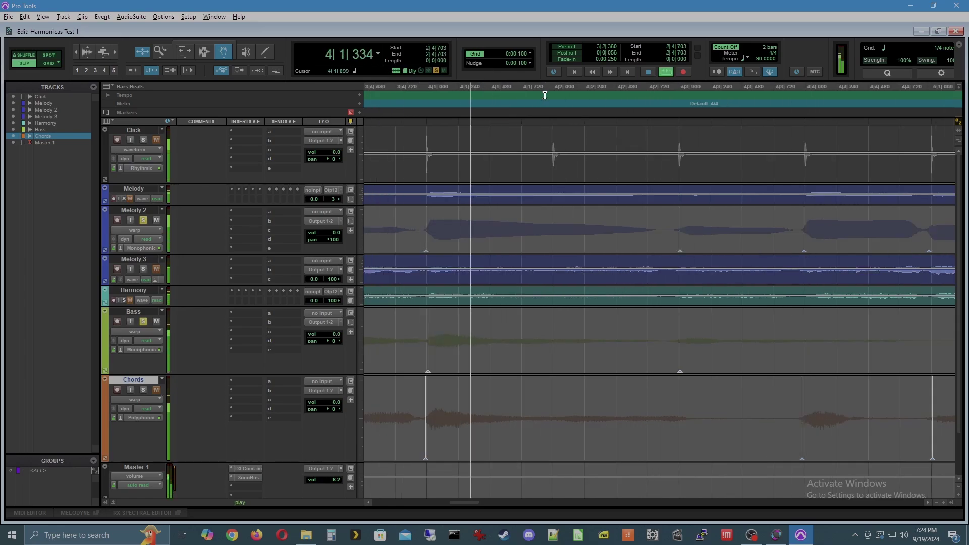
{"action": "left_click", "coordinate": [936, 504]}
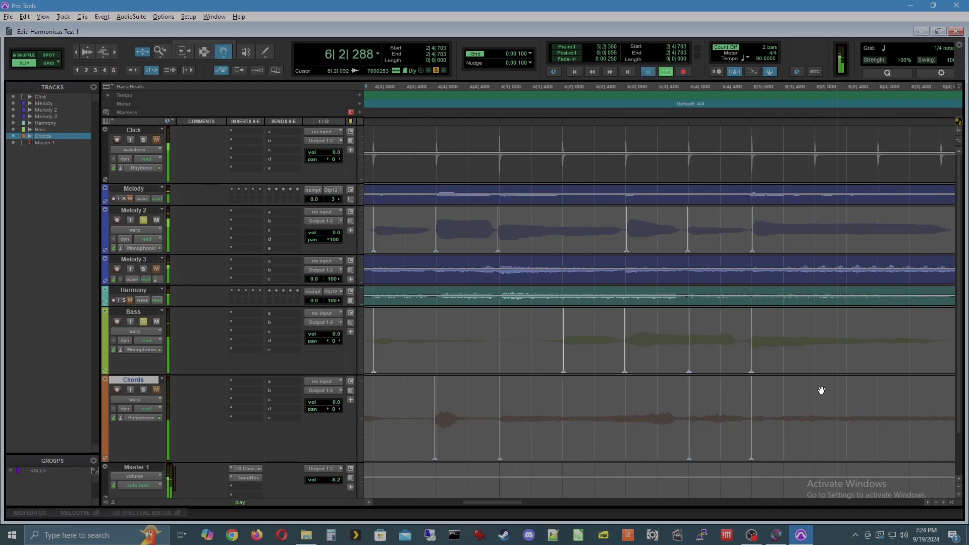
Move the Bass warp marker at 5|2 back to 5|1 and audition the take through to bar 18
{"action": "key", "text": "space"}
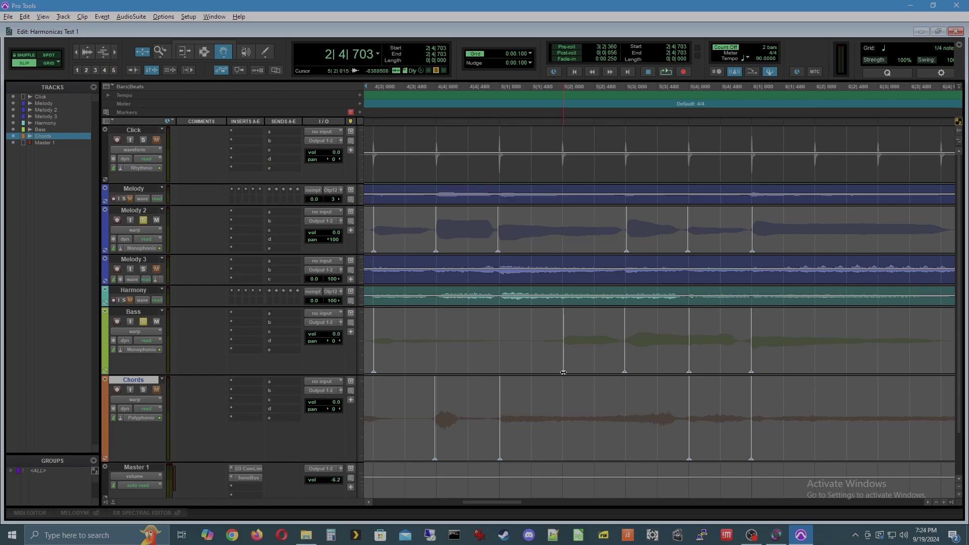
{"action": "left_click_drag", "start_coordinate": [563, 373], "coordinate": [498, 372]}
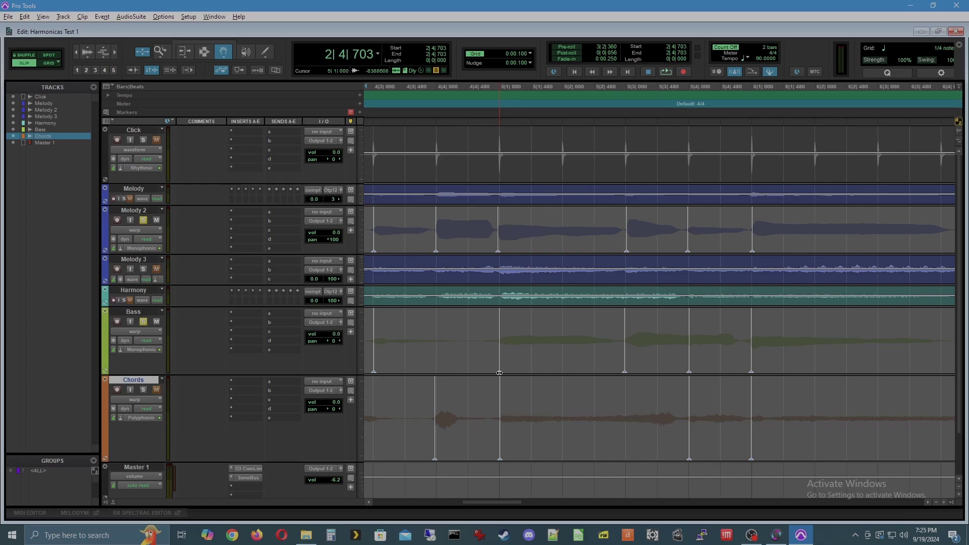
{"action": "key", "text": "space"}
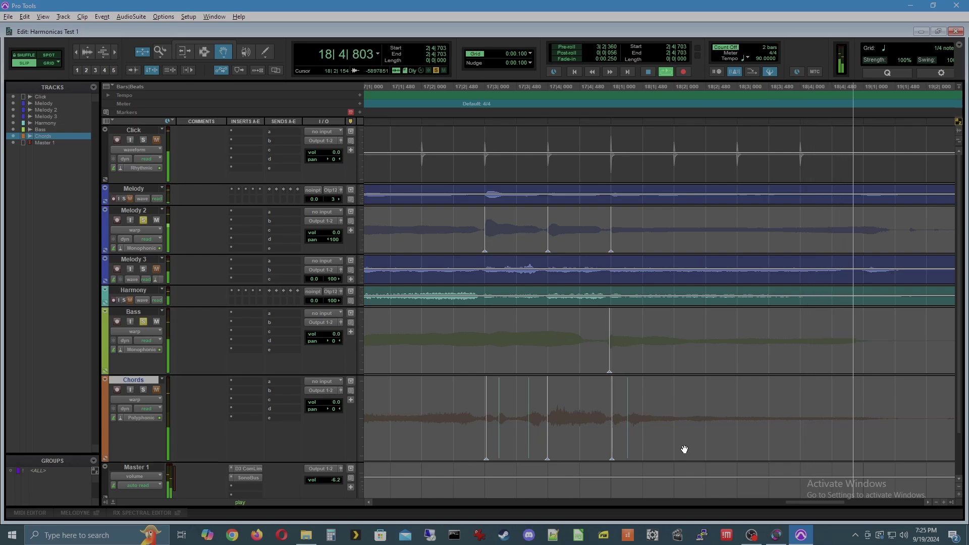
{"action": "key", "text": "space"}
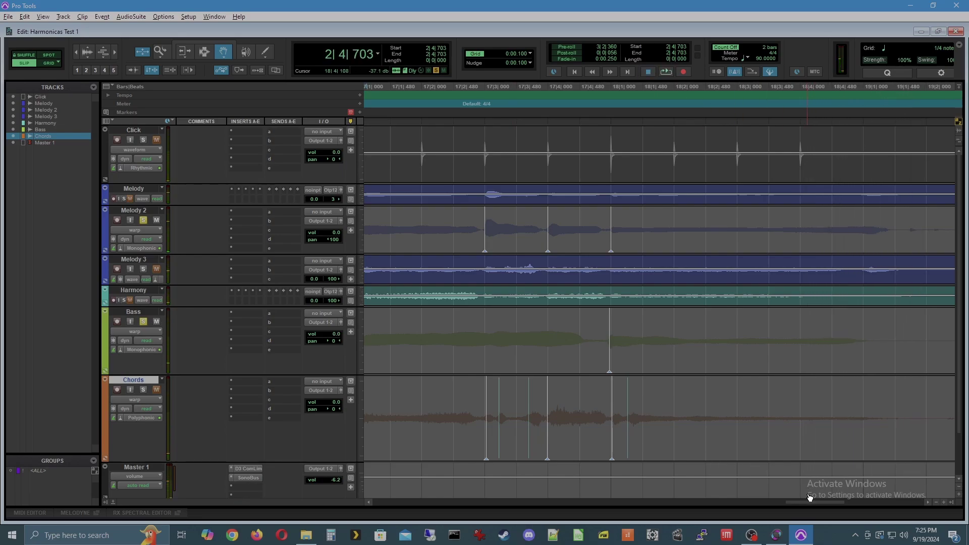
Solo Chords with Melody 2 in place of Bass, audition from 2|4|703 and pan Chords 100 to the right
{"action": "left_click_drag", "start_coordinate": [807, 502], "coordinate": [431, 516]}
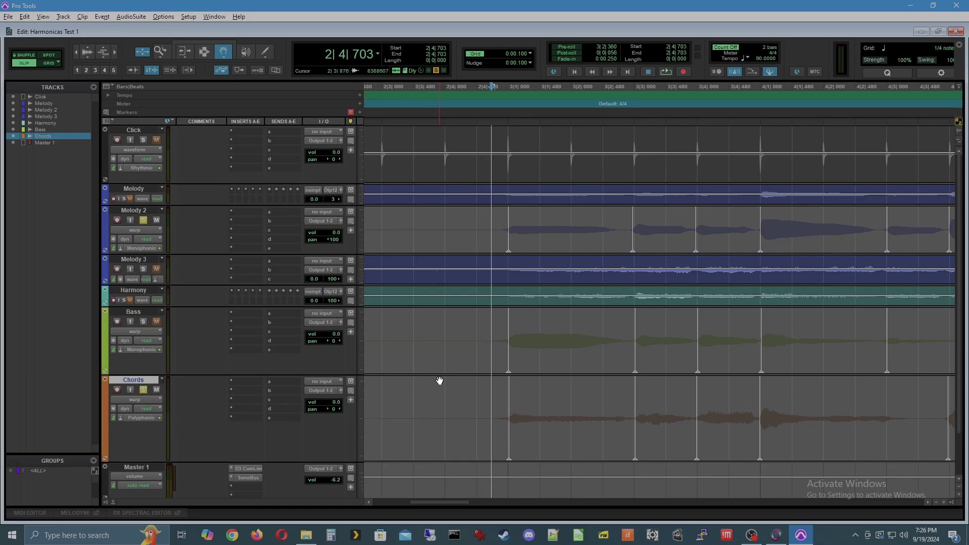
{"action": "key", "text": "space"}
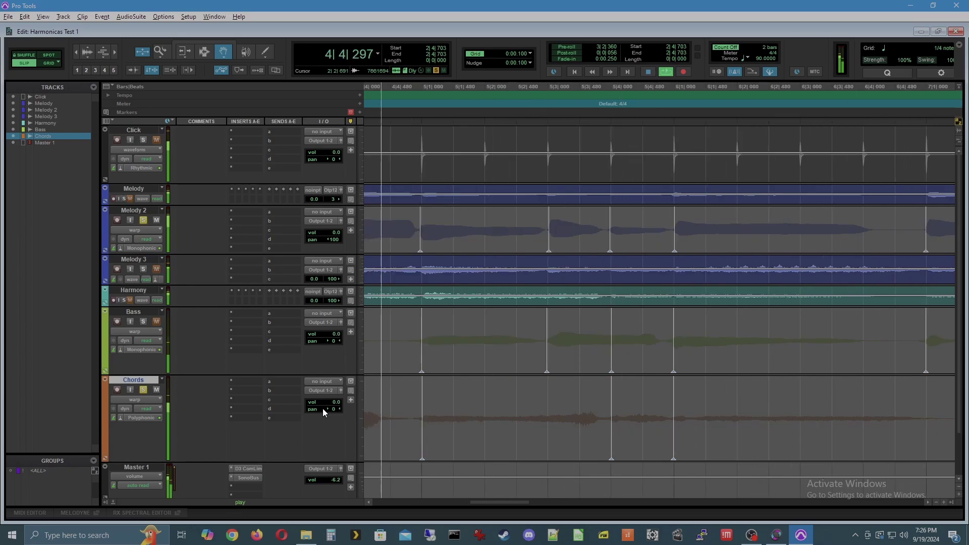
{"action": "left_click_drag", "start_coordinate": [323, 409], "coordinate": [358, 409]}
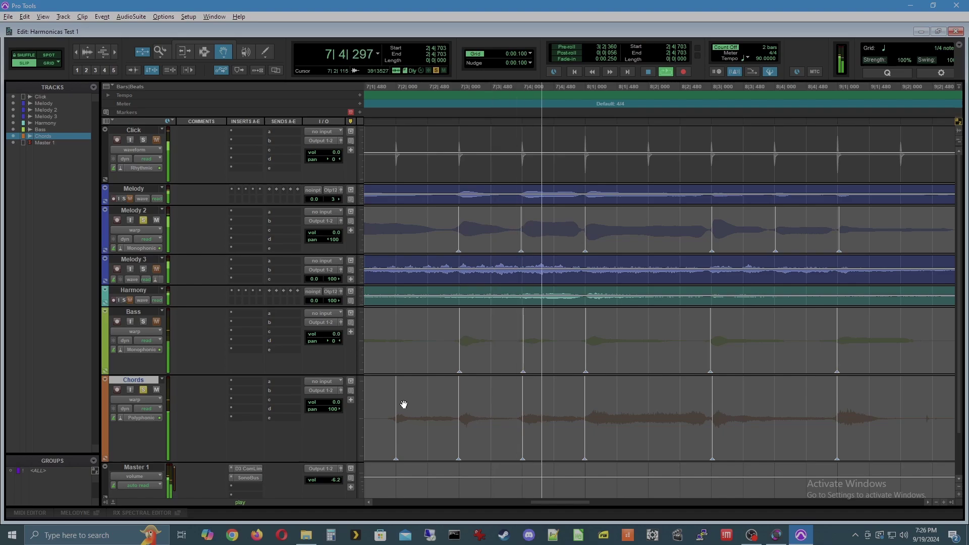
{"action": "key", "text": "space"}
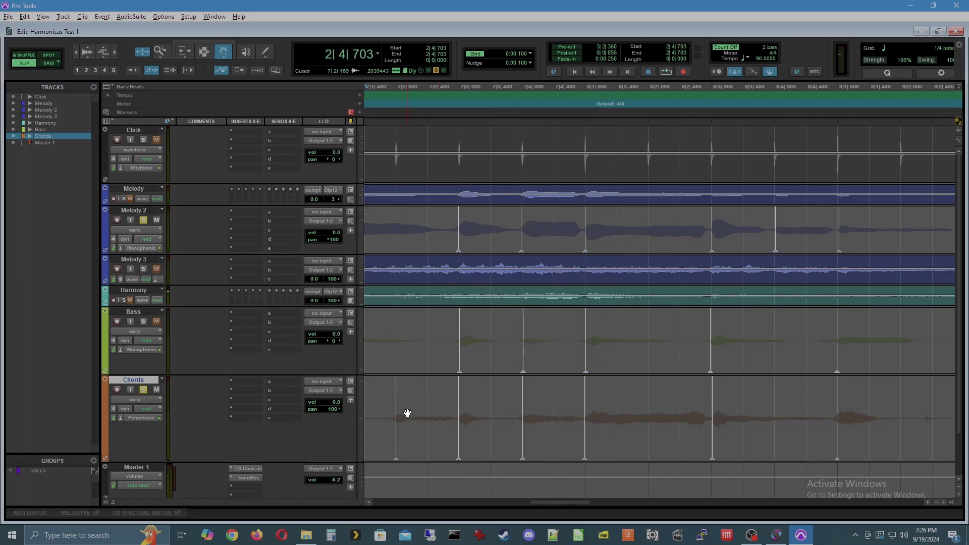
Audition from bar 6 beat 2 and move the Chords warp marker at 7|2 back to 7|1
{"action": "left_click_drag", "start_coordinate": [565, 502], "coordinate": [541, 503]}
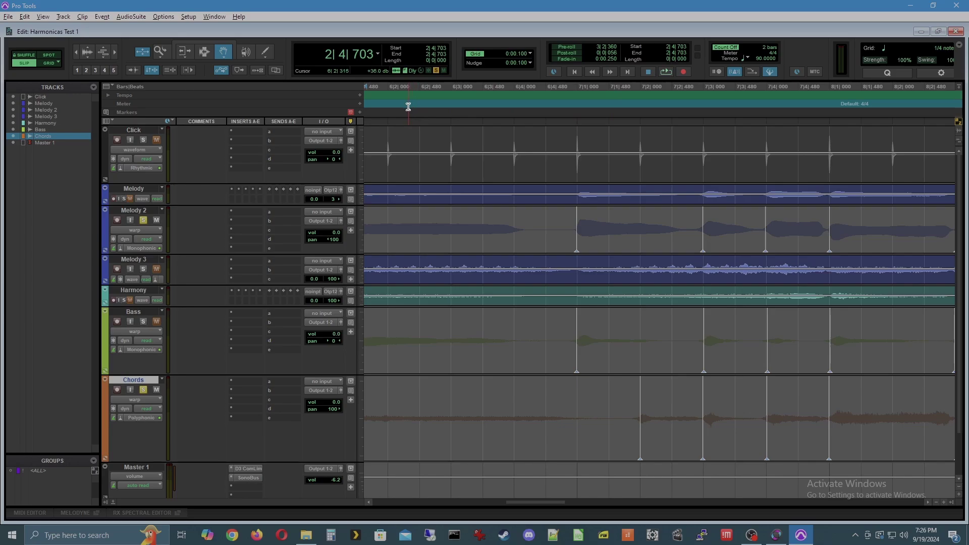
{"action": "key", "text": "space"}
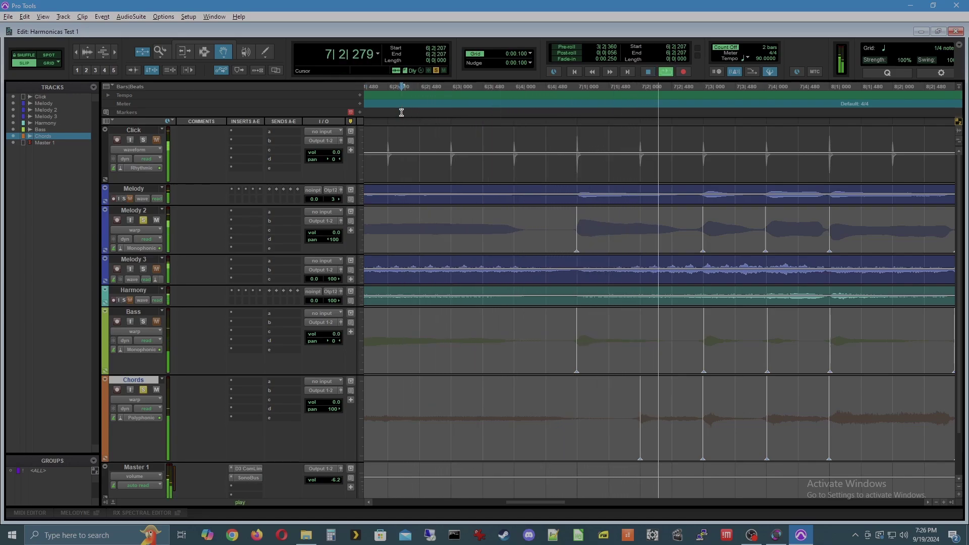
{"action": "key", "text": "space"}
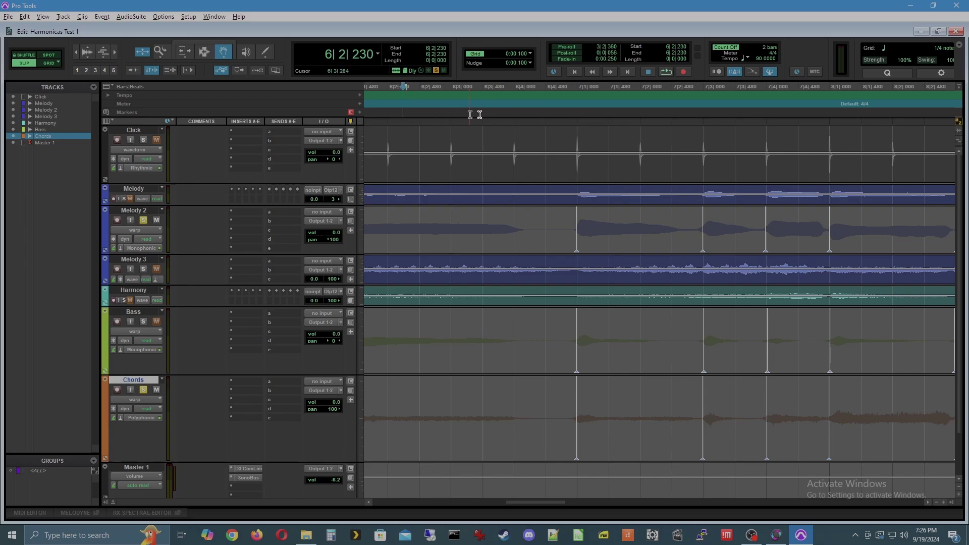
{"action": "key", "text": "space"}
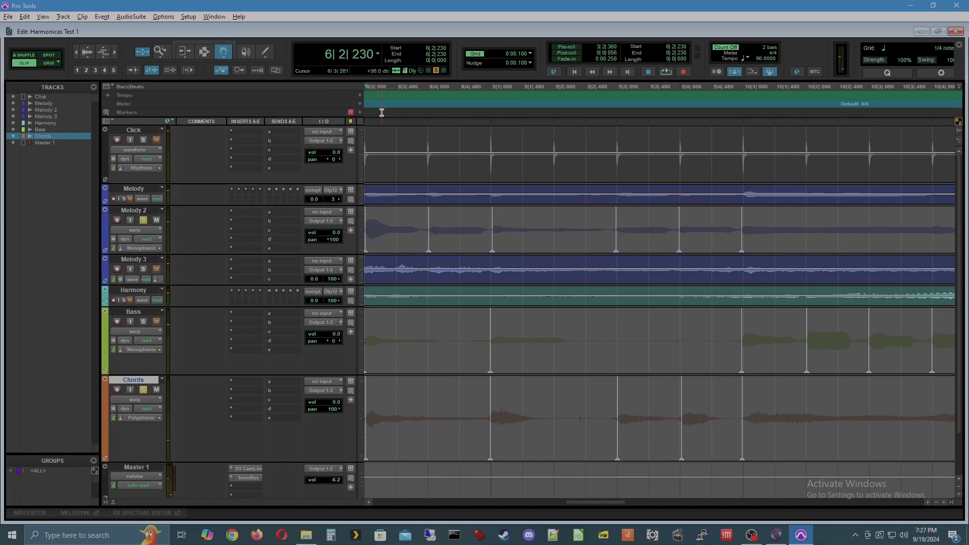
Audition the Chords timing against Melody 2 repeatedly from 8|3|261
{"action": "key", "text": "space"}
{"action": "key", "text": "space"}
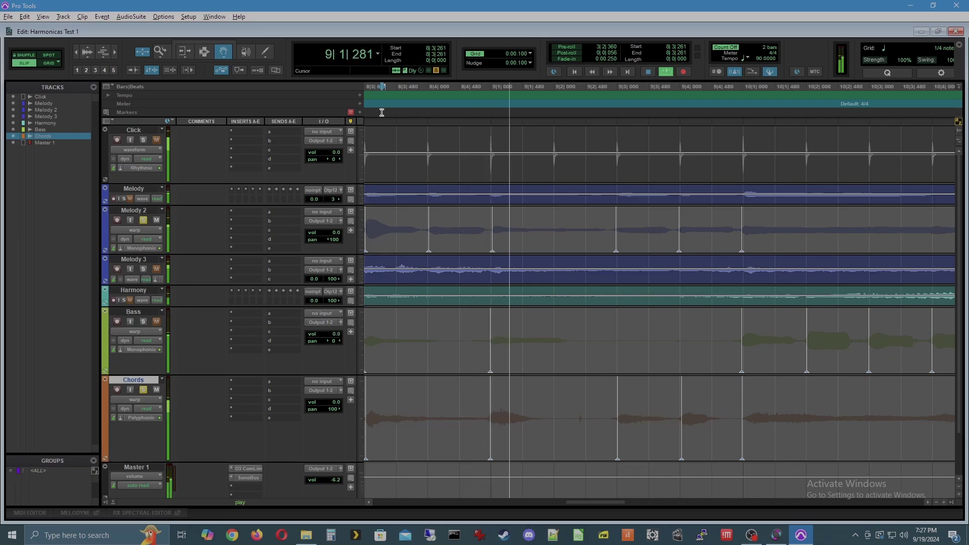
{"action": "key", "text": "space"}
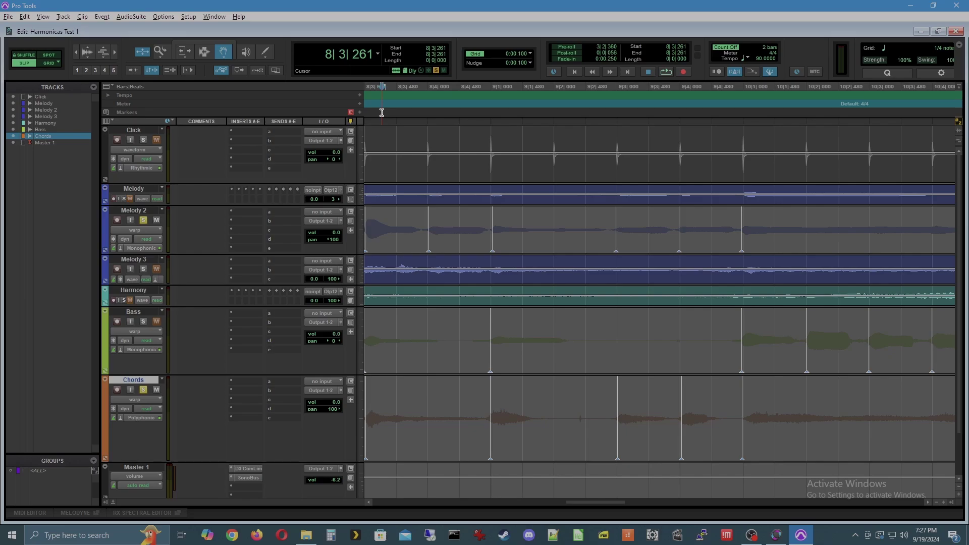
{"action": "key", "text": "space"}
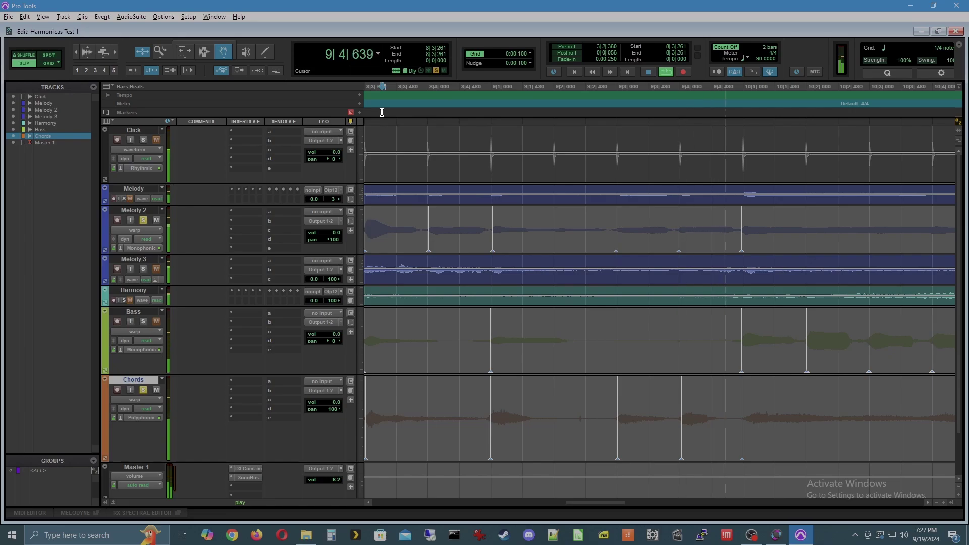
{"action": "key", "text": "space"}
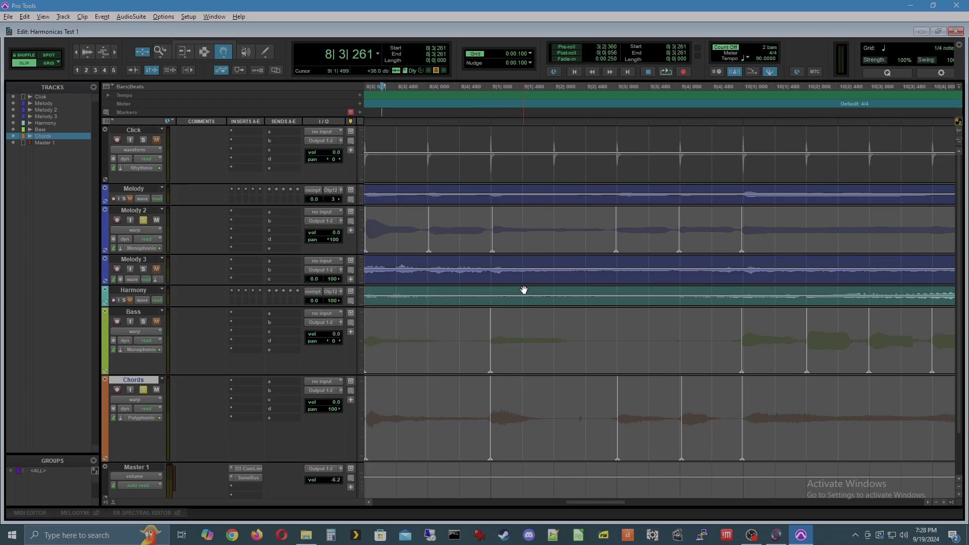
Audition Chords and Melody 2 from 8|4|038 through to bar 18
{"action": "left_click", "coordinate": [536, 346]}
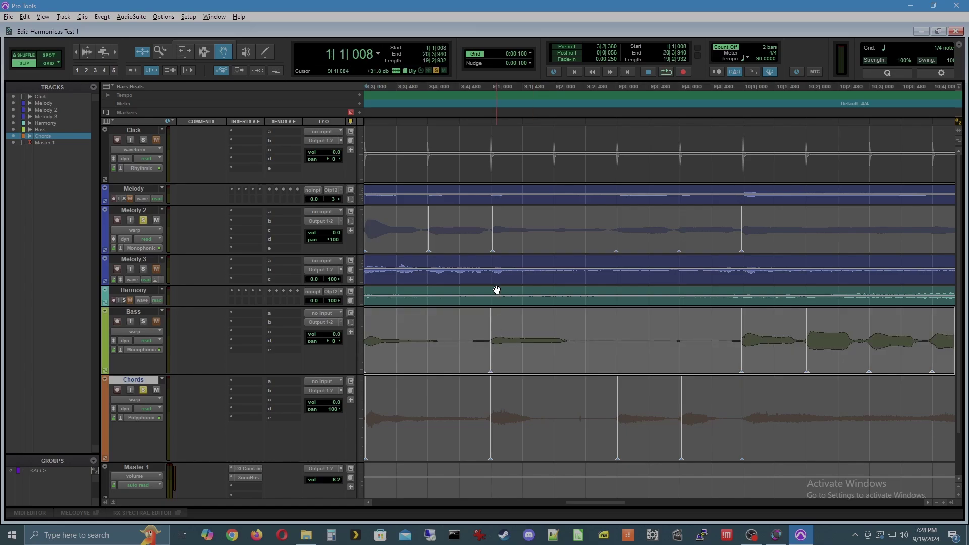
{"action": "left_click", "coordinate": [430, 108]}
{"action": "key", "text": "space"}
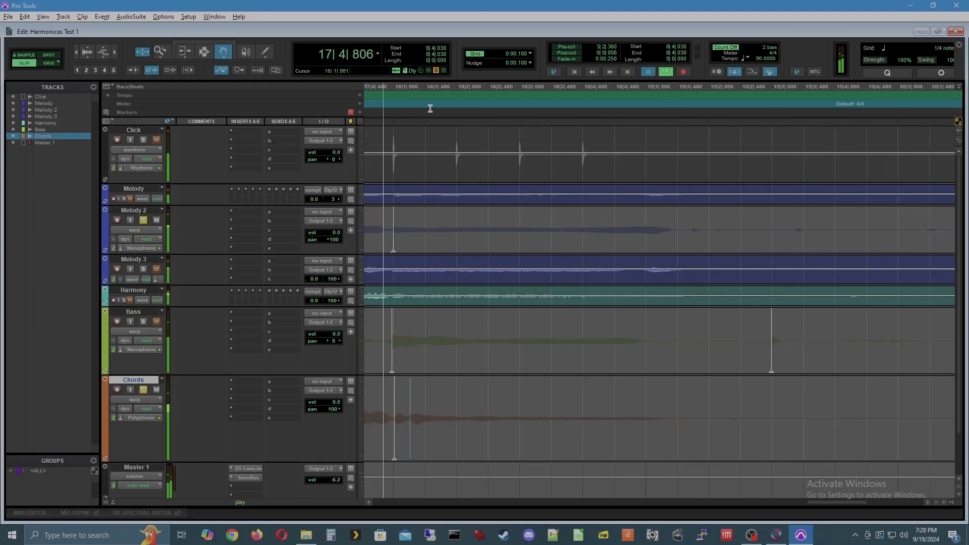
{"action": "key", "text": "space"}
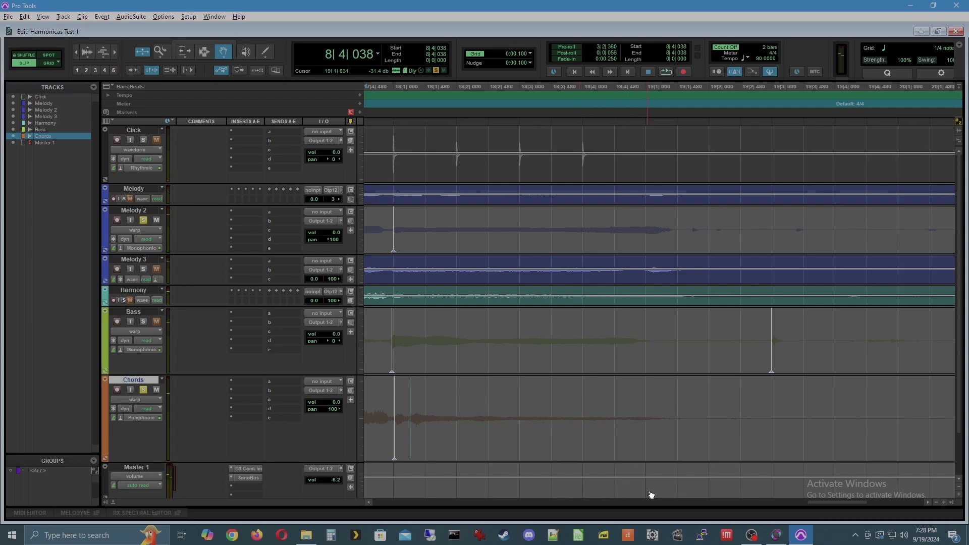
Delete the stray Chords event markers from 17|3 to just after 18|1 in analysis view, and return the track to warp view
{"action": "left_click_drag", "start_coordinate": [827, 501], "coordinate": [791, 507]}
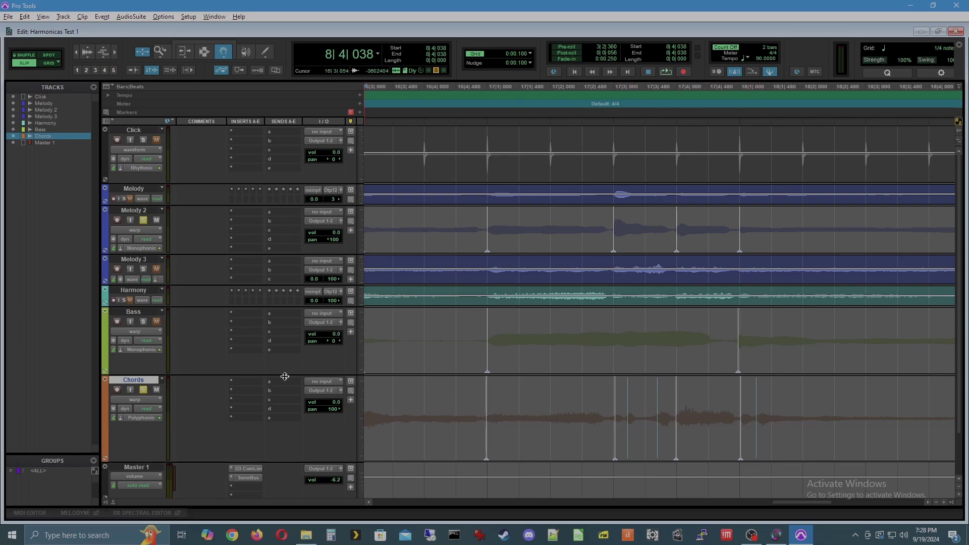
{"action": "left_click", "coordinate": [139, 399]}
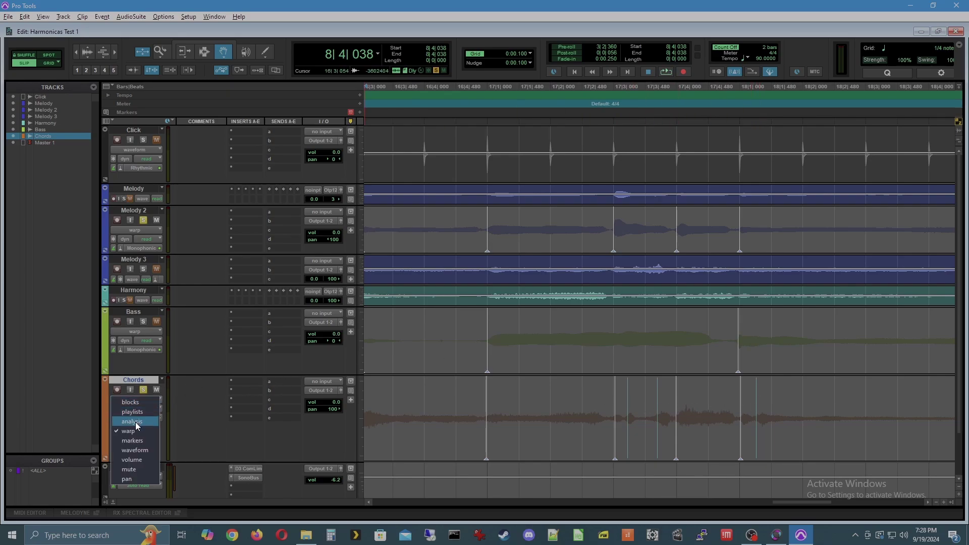
{"action": "left_click", "coordinate": [135, 422]}
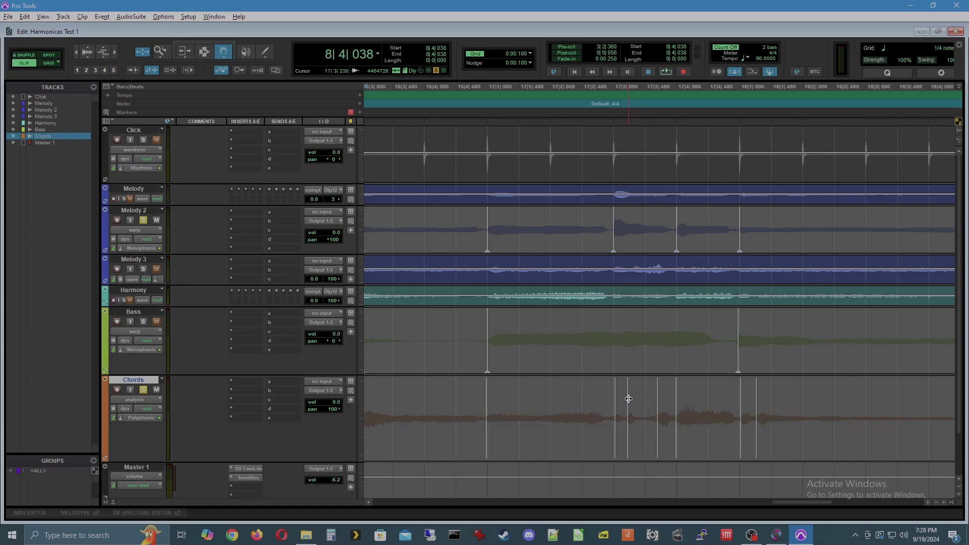
{"action": "left_click", "coordinate": [657, 406], "text": "alt"}
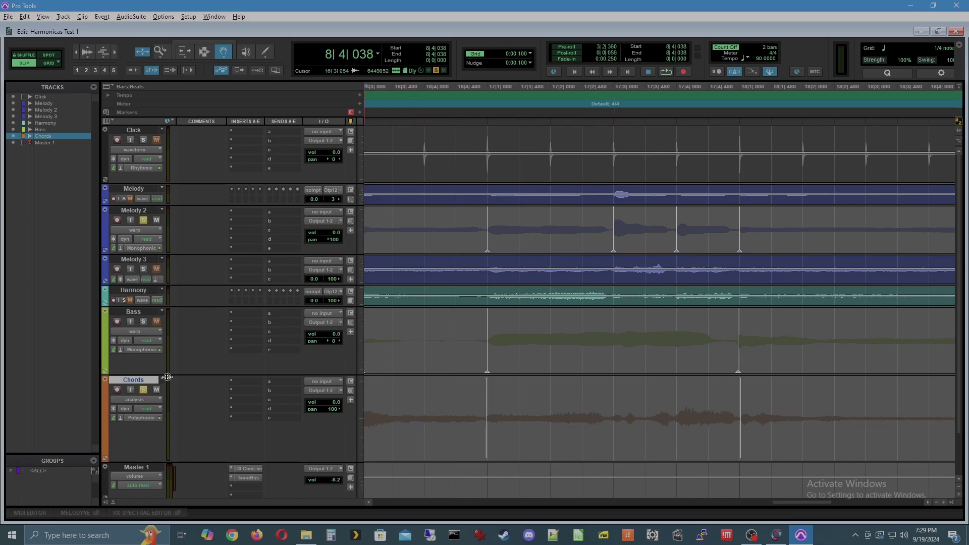
{"action": "left_click", "coordinate": [135, 400]}
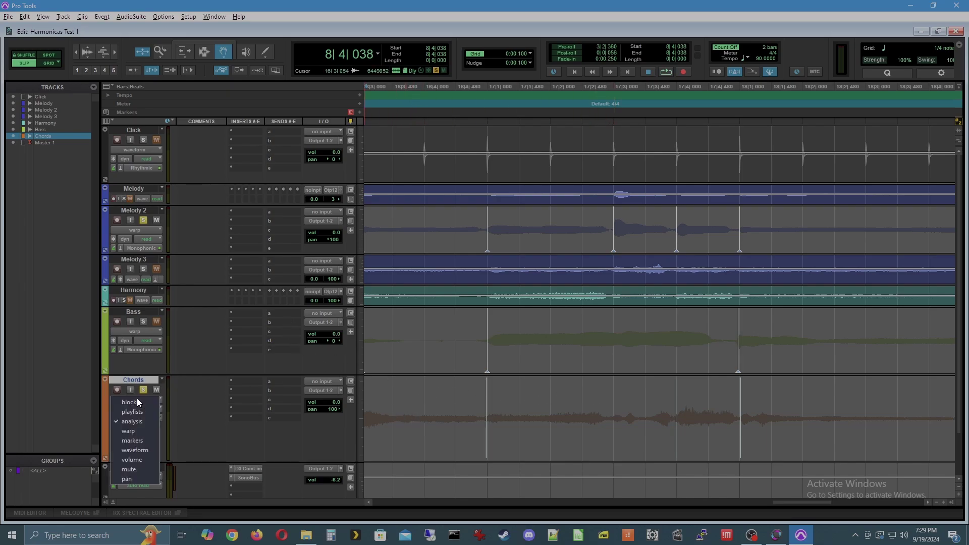
{"action": "left_click", "coordinate": [133, 430]}
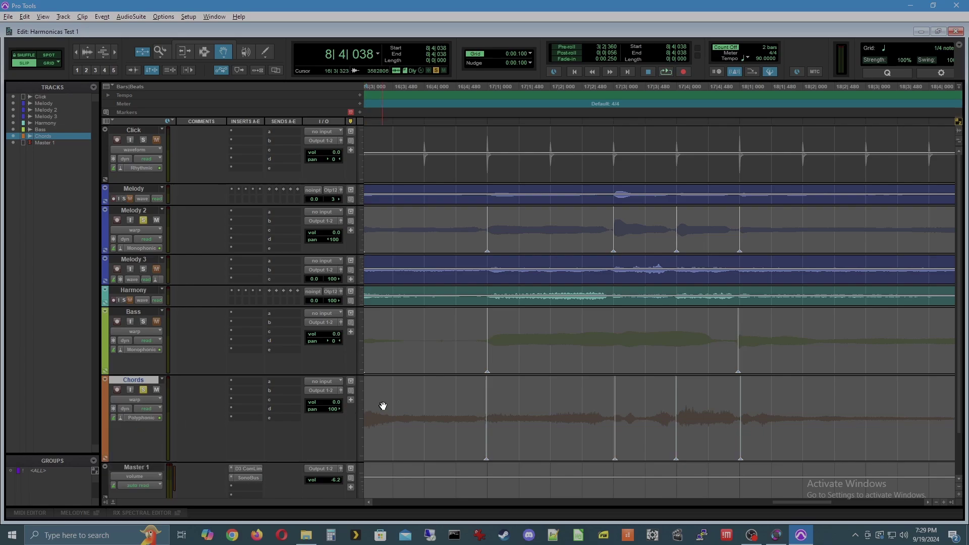
Quantize the whole Chords clip's Elastic Audio Events again to the 1/4 note grid and close the quantize window
{"action": "left_click", "coordinate": [407, 393]}
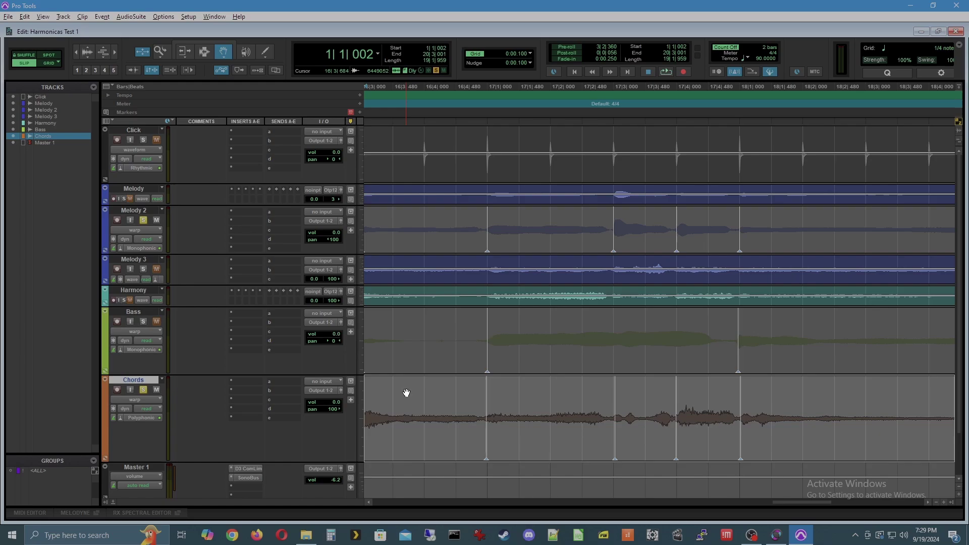
{"action": "left_click", "coordinate": [204, 212]}
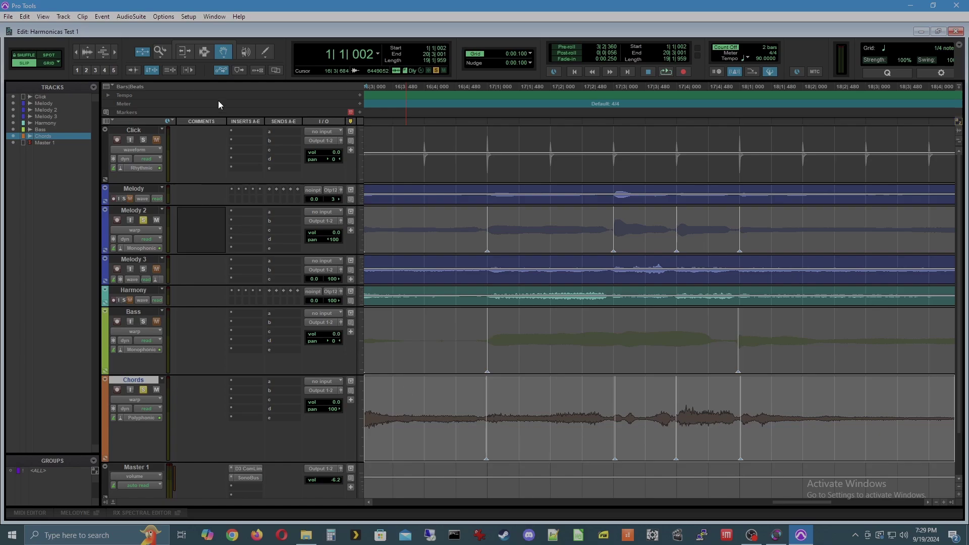
{"action": "left_click", "coordinate": [102, 17]}
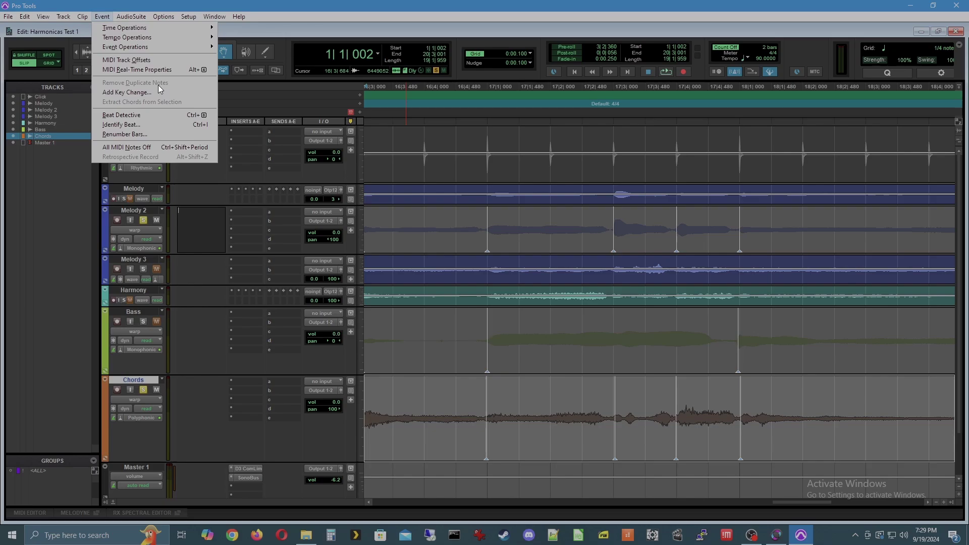
{"action": "mouse_move", "coordinate": [179, 47]}
{"action": "left_click", "coordinate": [286, 59]}
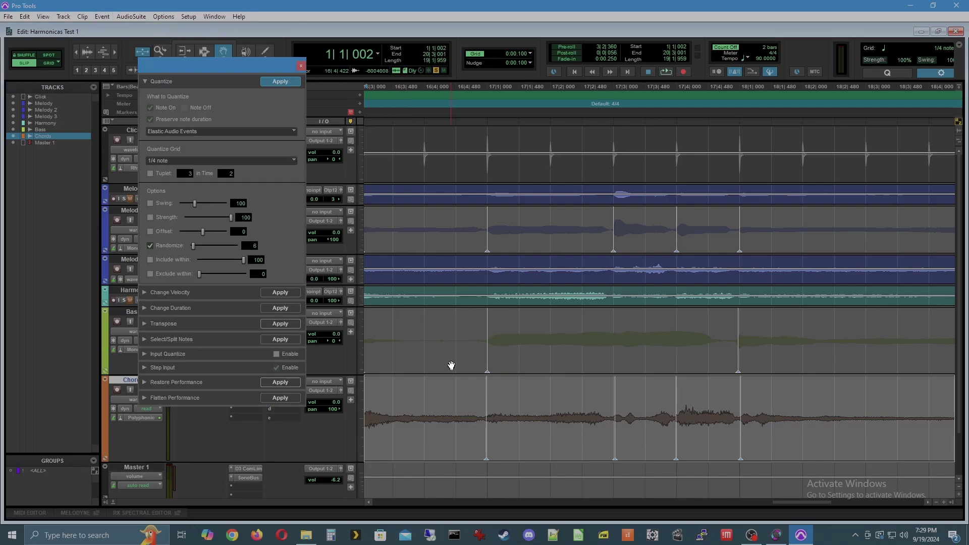
{"action": "left_click", "coordinate": [280, 81]}
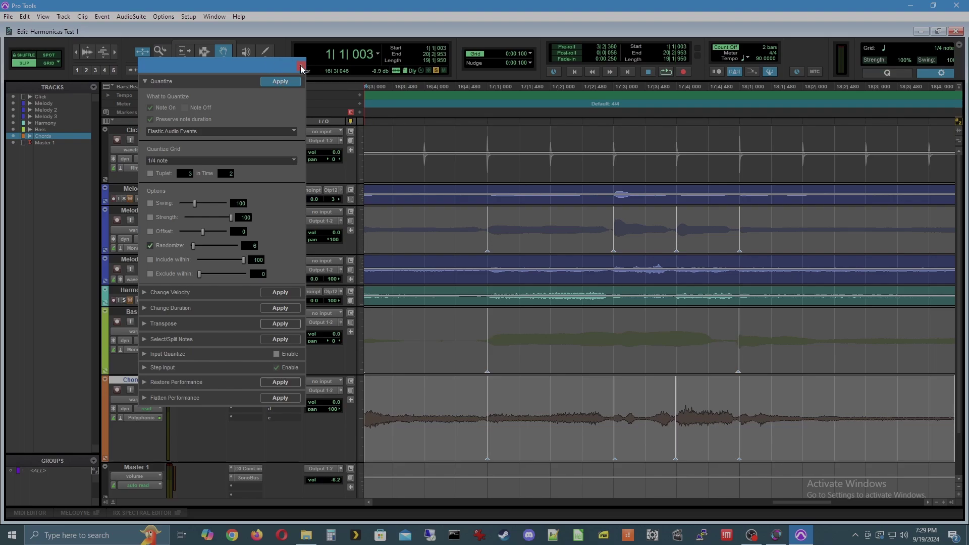
{"action": "left_click", "coordinate": [301, 67]}
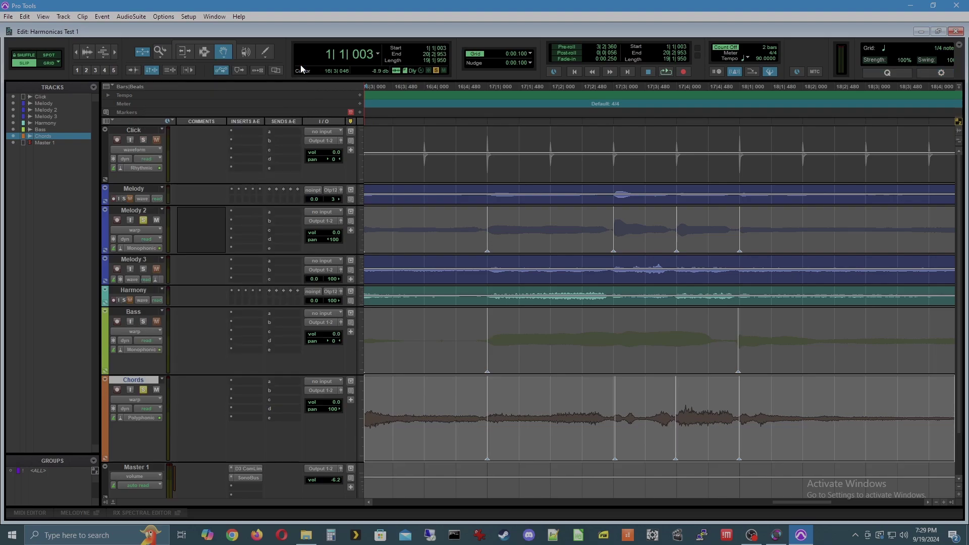
Audition from 16|3|515 and shift the Chords warp marker at 17|3 slightly earlier, to about 17|2|952
{"action": "left_click", "coordinate": [395, 110]}
{"action": "key", "text": "space"}
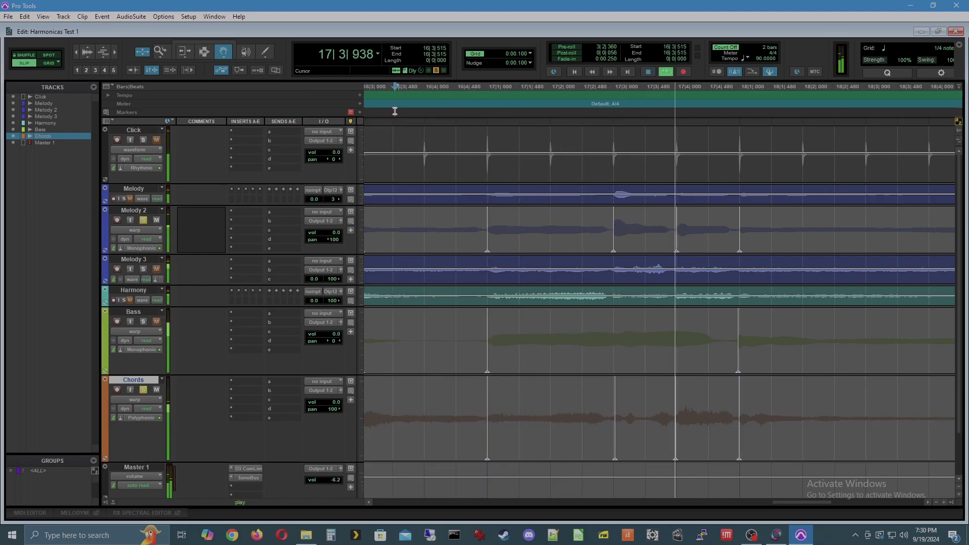
{"action": "key", "text": "space"}
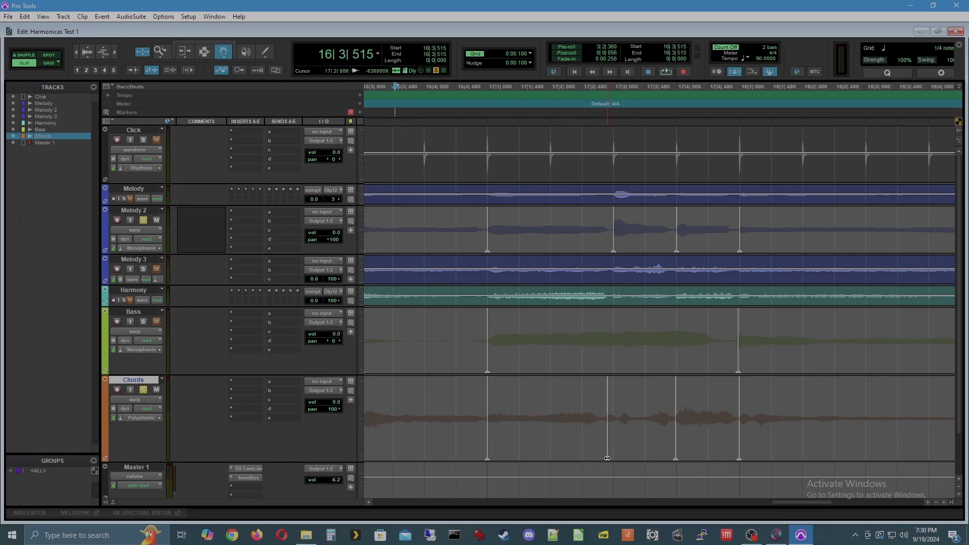
{"action": "key", "text": "space"}
{"action": "key", "text": "space"}
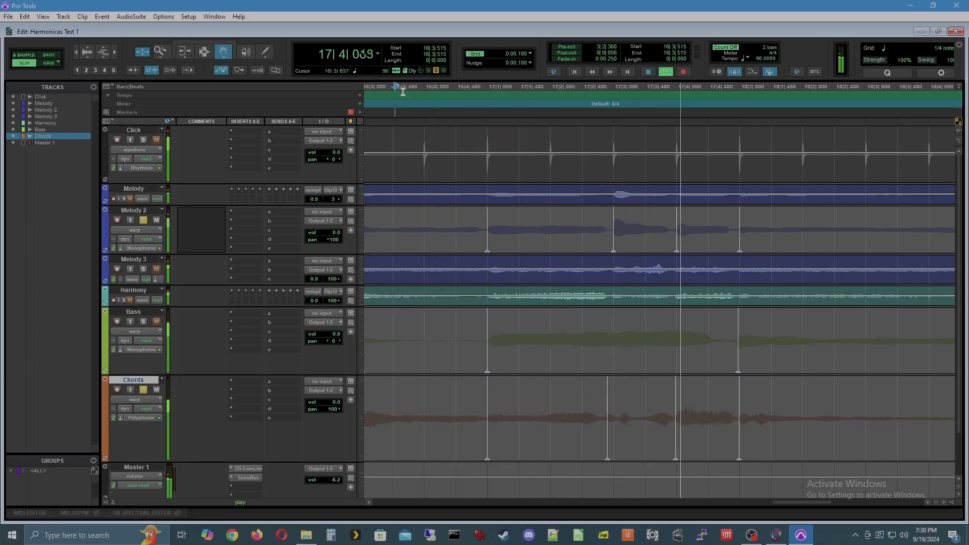
{"action": "key", "text": "space"}
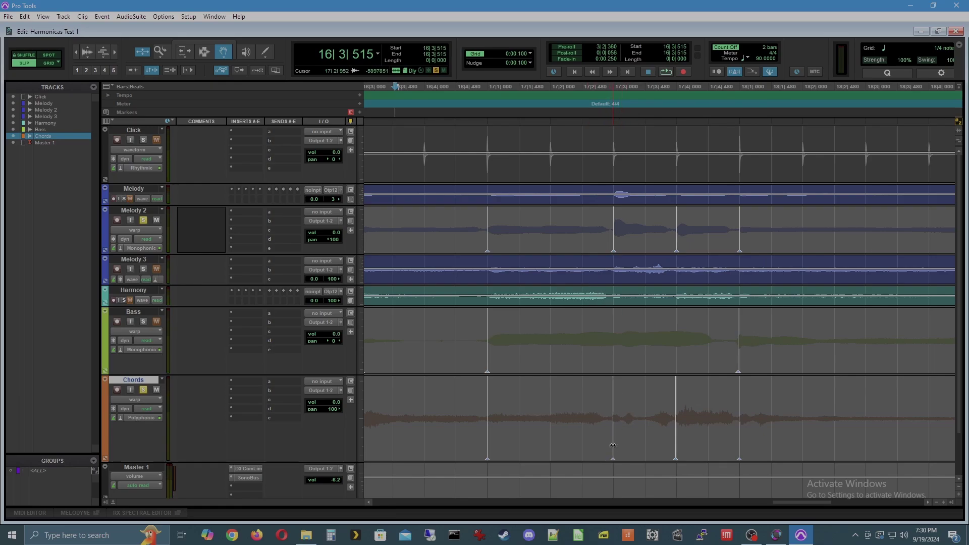
Audition Chords and Melody 2 twice from 16|3|515 into bar 19 to check the end of the piece
{"action": "key", "text": "space"}
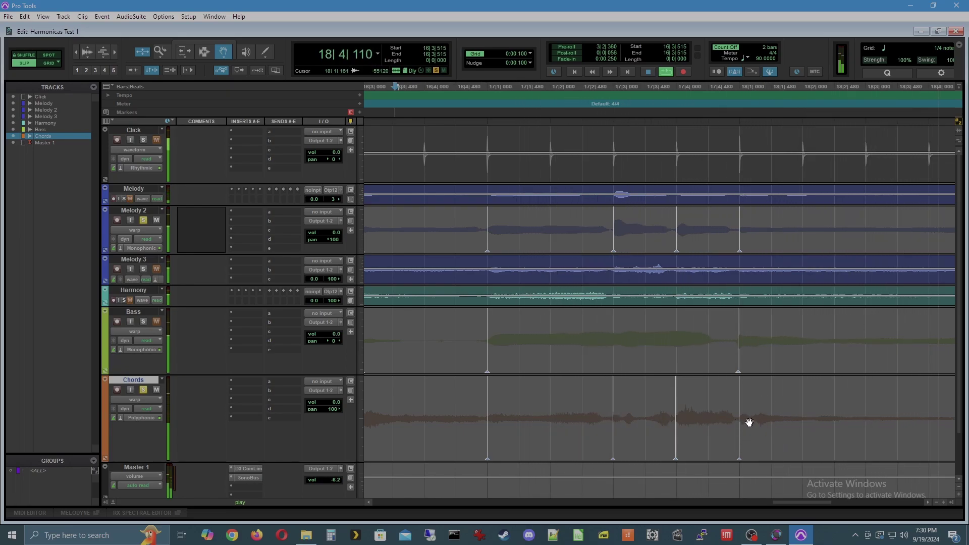
{"action": "key", "text": "space"}
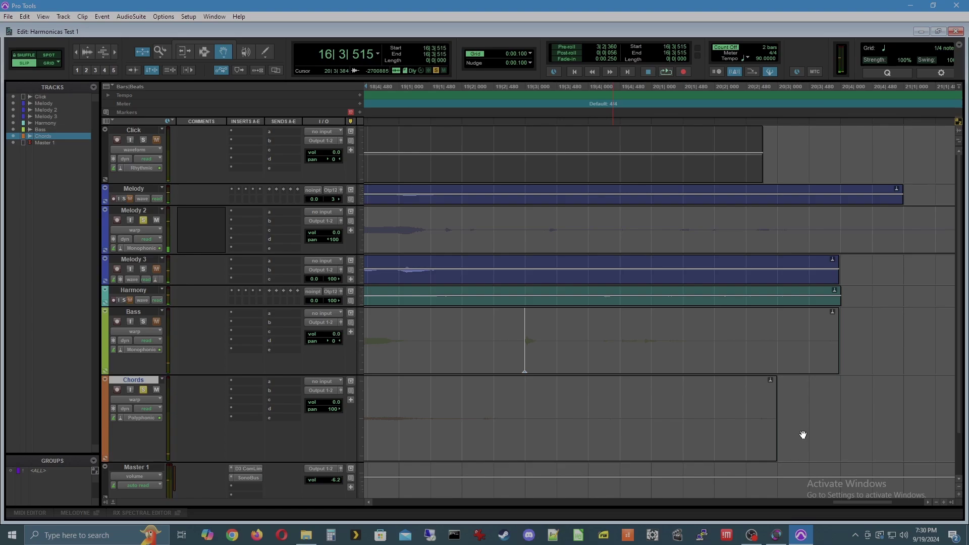
{"action": "key", "text": "space"}
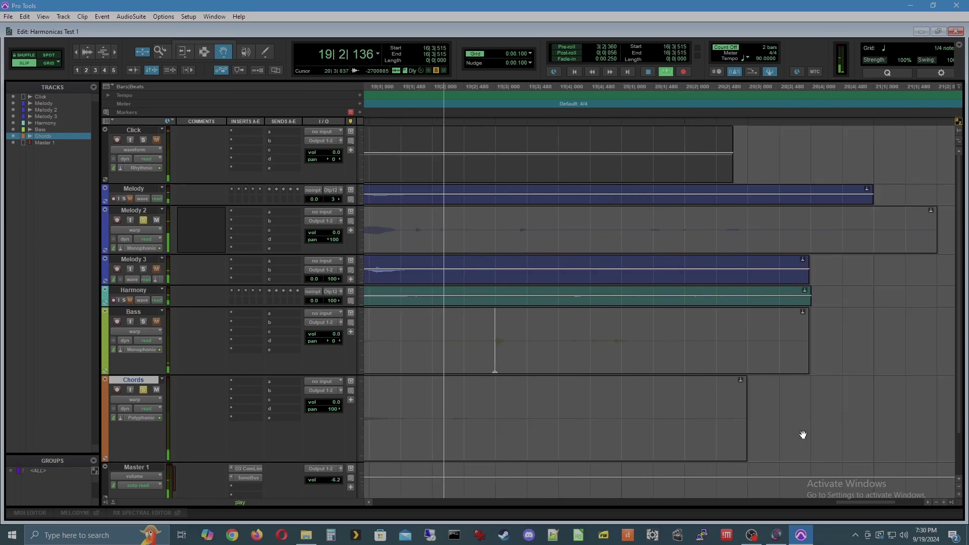
{"action": "key", "text": "space"}
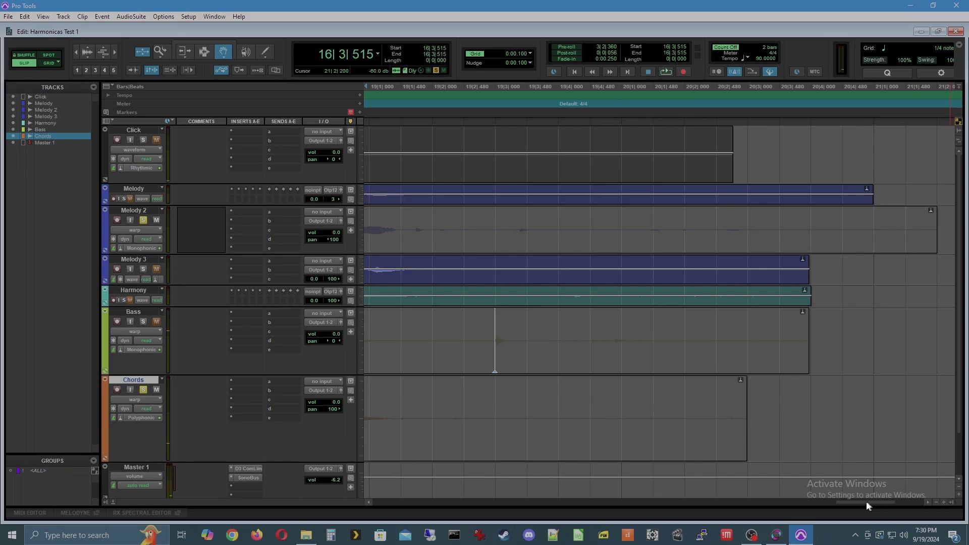
Select the whole Chords clip and audition Chords and Melody 2 from 1|1|003 into bar 18
{"action": "left_click_drag", "start_coordinate": [866, 503], "coordinate": [402, 502]}
{"action": "key", "text": "space"}
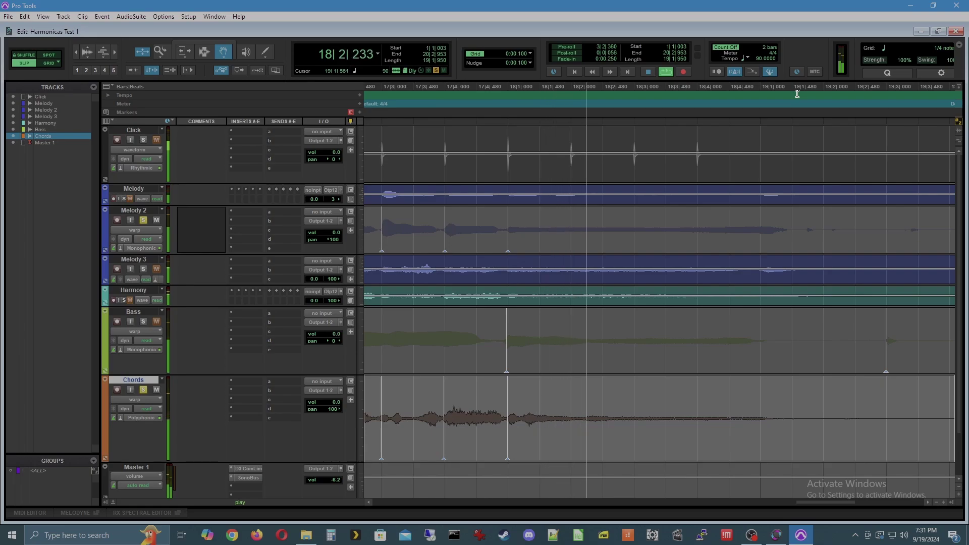
{"action": "key", "text": "space"}
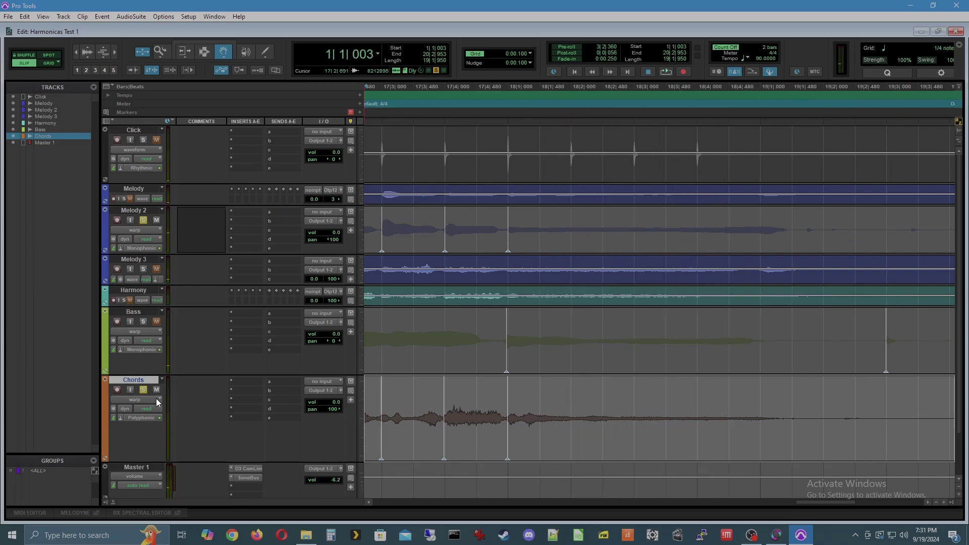
Switch the Chords, Bass and Melody 2 tracks to waveform view
{"action": "left_click", "coordinate": [136, 400]}
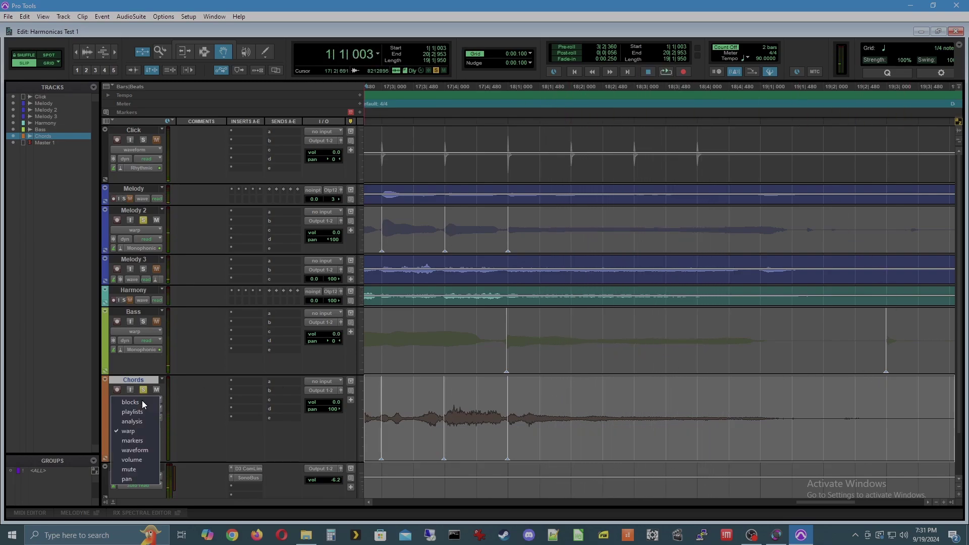
{"action": "left_click", "coordinate": [133, 451]}
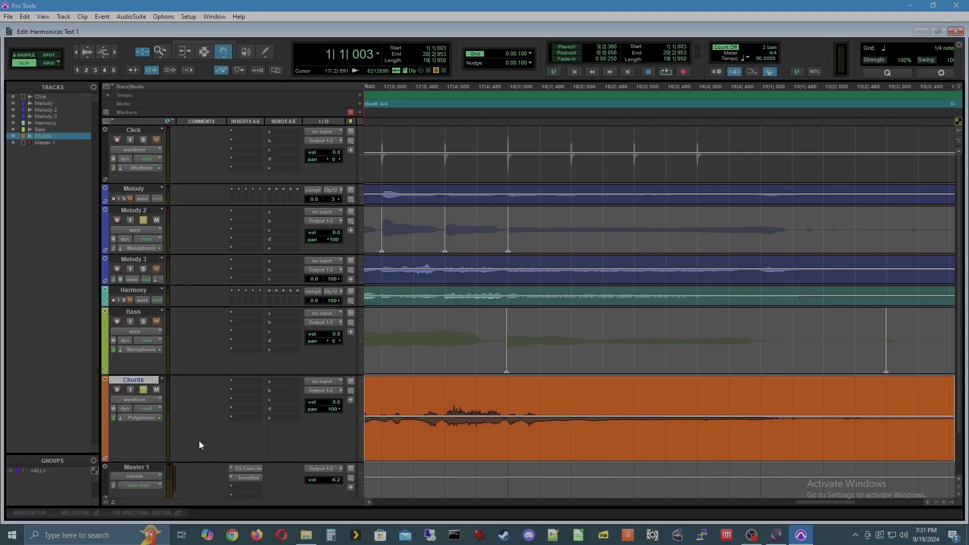
{"action": "left_click", "coordinate": [138, 331]}
{"action": "left_click", "coordinate": [132, 382]}
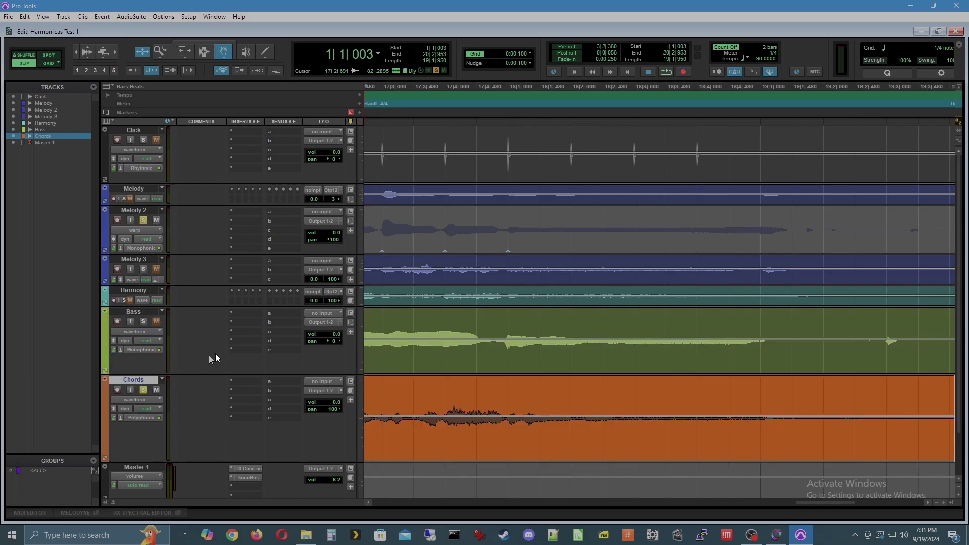
{"action": "left_click", "coordinate": [134, 231]}
{"action": "left_click", "coordinate": [140, 252]}
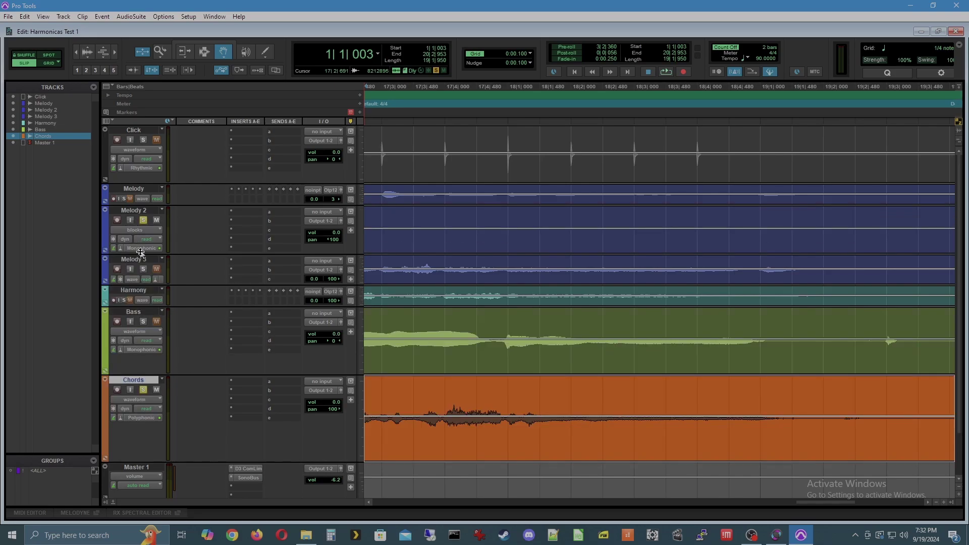
{"action": "left_click", "coordinate": [135, 231]}
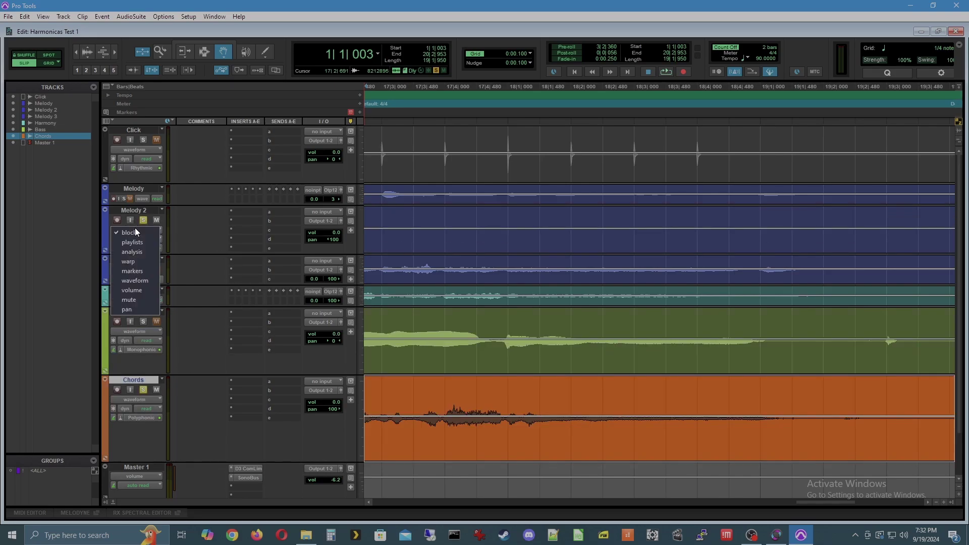
{"action": "left_click", "coordinate": [137, 281]}
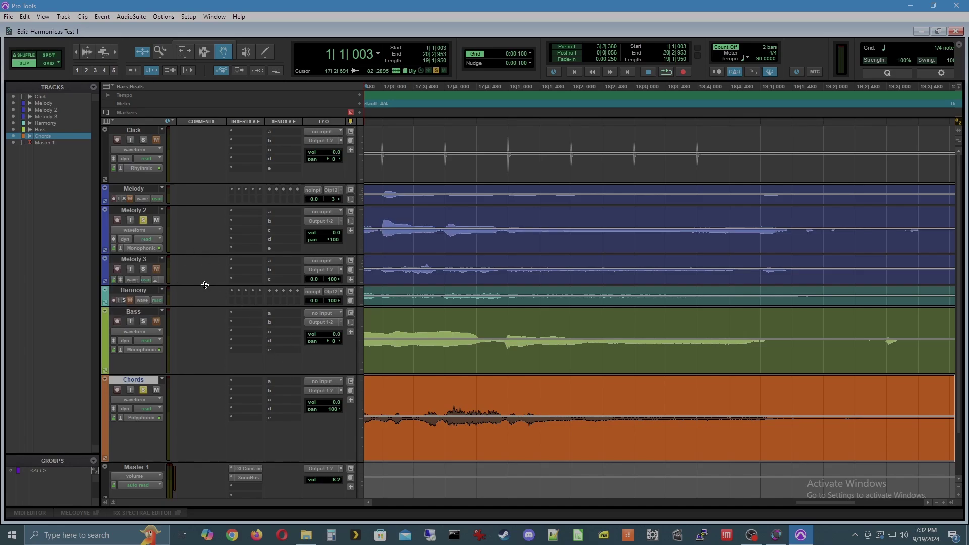
Enlarge the Harmony and Melody tracks, and pan Melody 2 to 14 left, Harmony to 3 right and Chords to 0
{"action": "left_click_drag", "start_coordinate": [203, 305], "coordinate": [201, 348]}
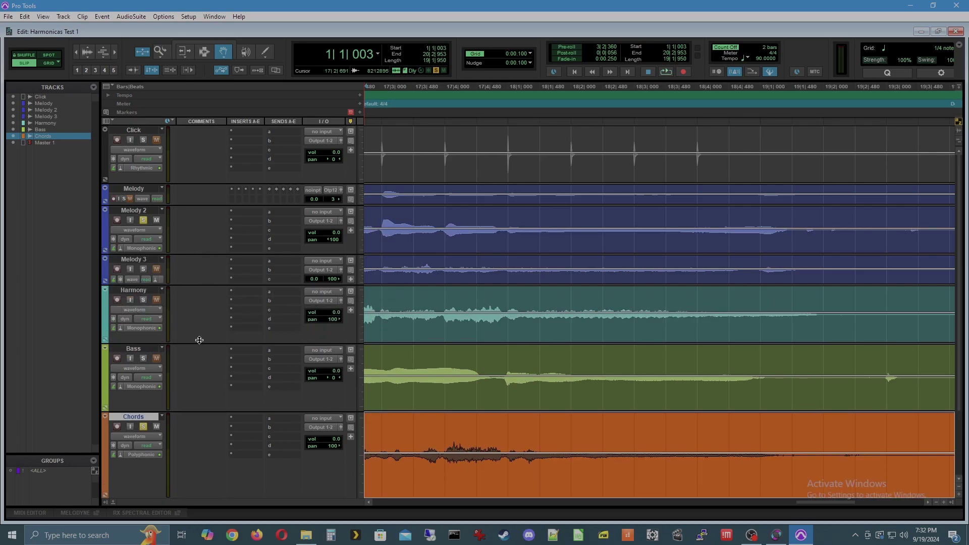
{"action": "left_click", "coordinate": [420, 502]}
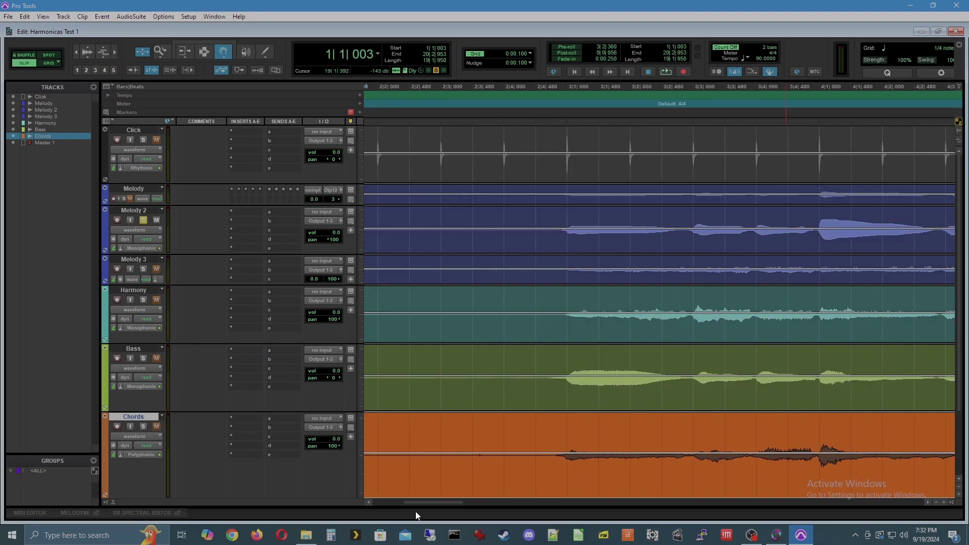
{"action": "left_click", "coordinate": [539, 114]}
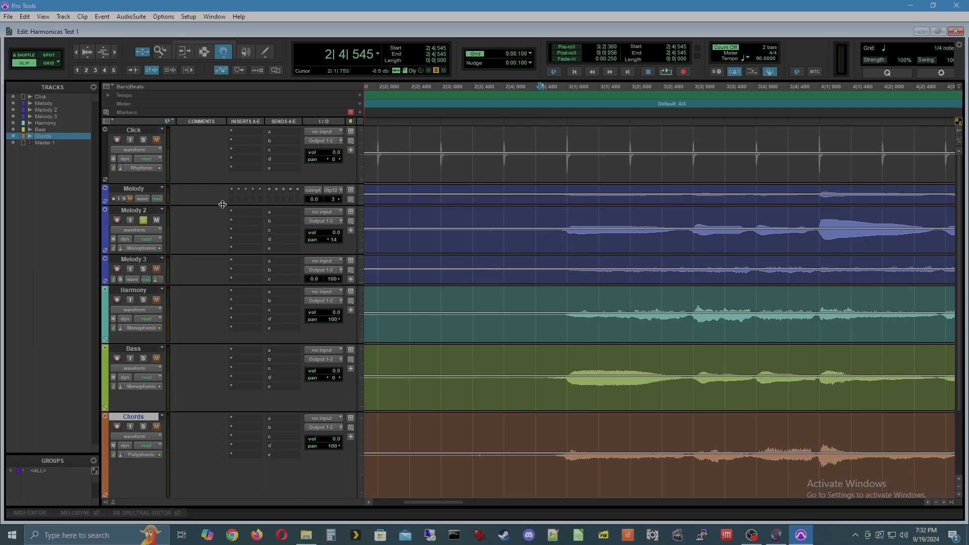
{"action": "left_click_drag", "start_coordinate": [222, 204], "coordinate": [219, 232]}
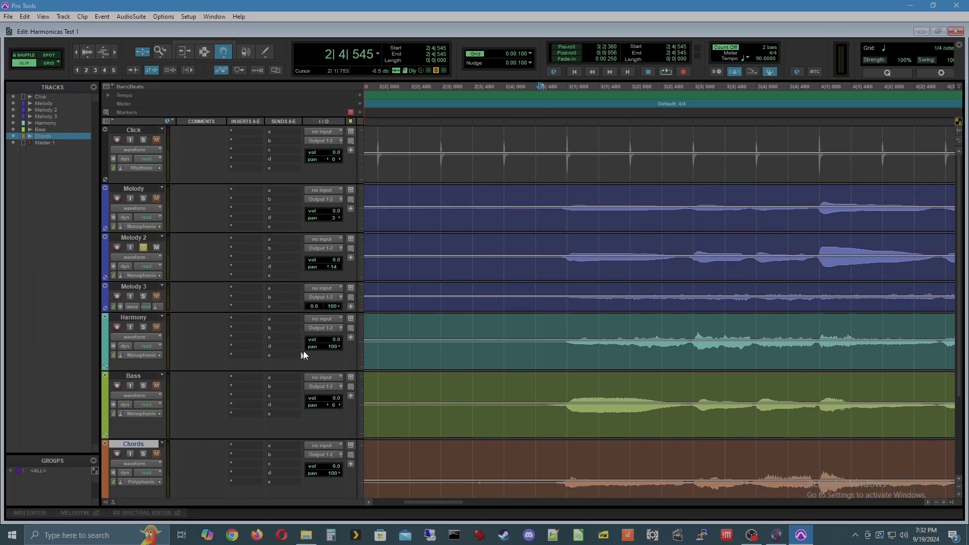
{"action": "left_click_drag", "start_coordinate": [329, 346], "coordinate": [311, 346]}
{"action": "left_click_drag", "start_coordinate": [333, 477], "coordinate": [333, 475]}
Clear Melody 2's solo and mute the Click track while auditioning the full mix from 2|4|545 to the end
{"action": "key", "text": "space"}
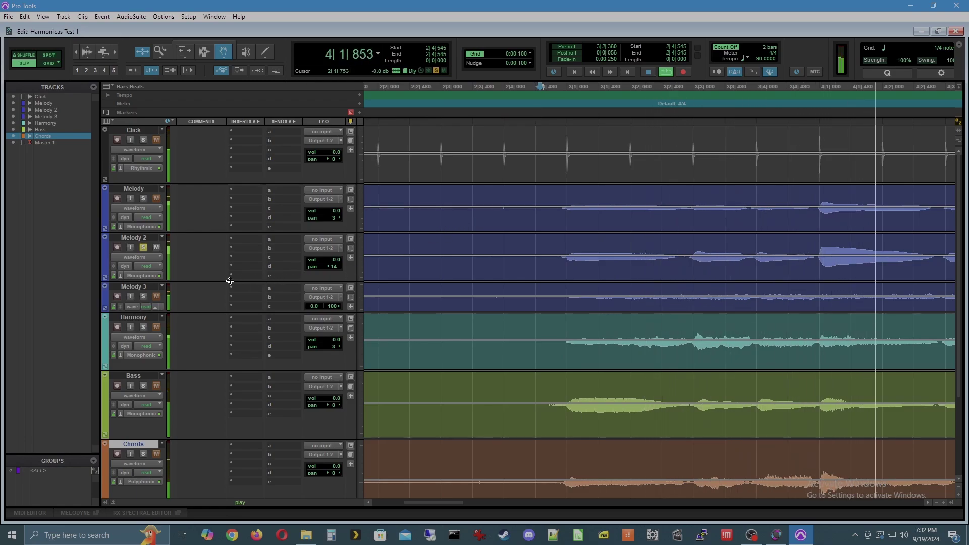
{"action": "key", "text": "space"}
{"action": "left_click", "coordinate": [143, 246]}
{"action": "key", "text": "space"}
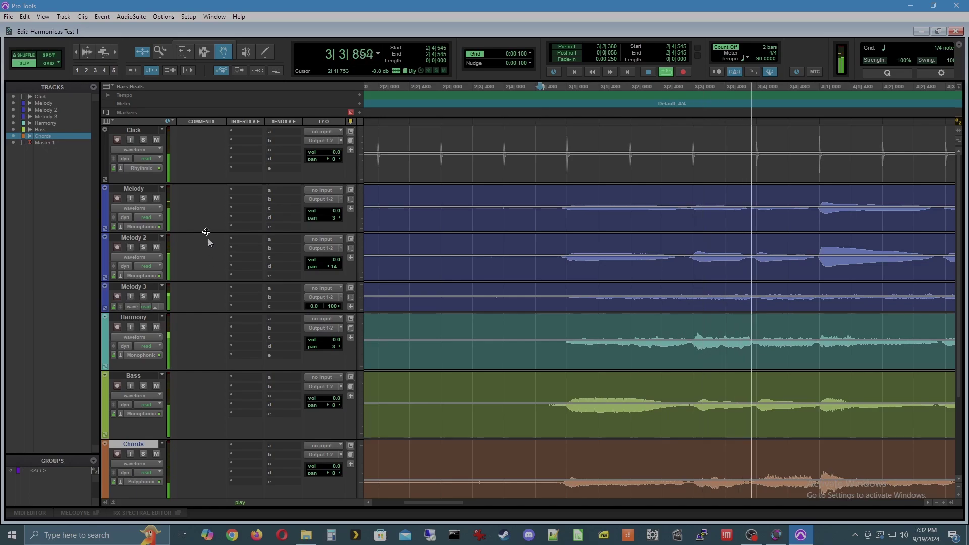
{"action": "left_click", "coordinate": [157, 140]}
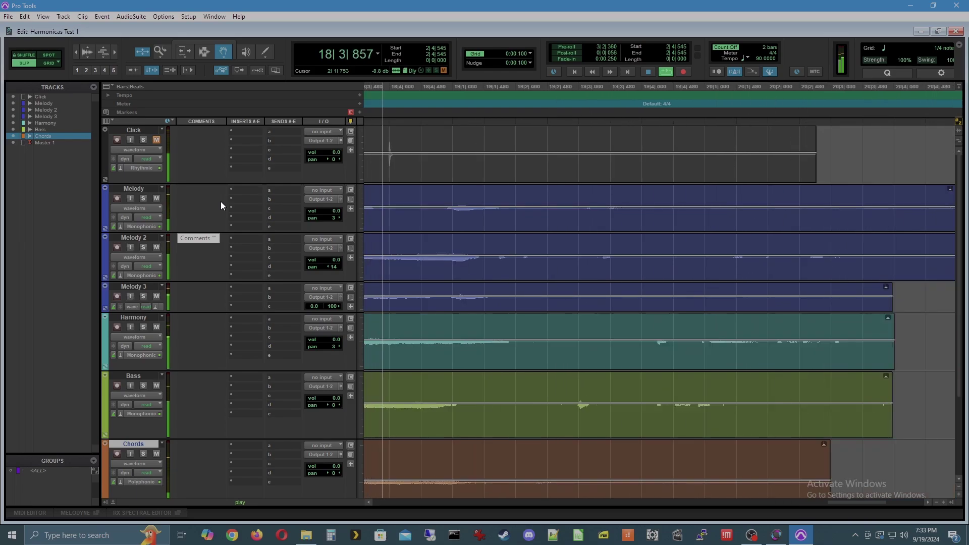
{"action": "key", "text": "space"}
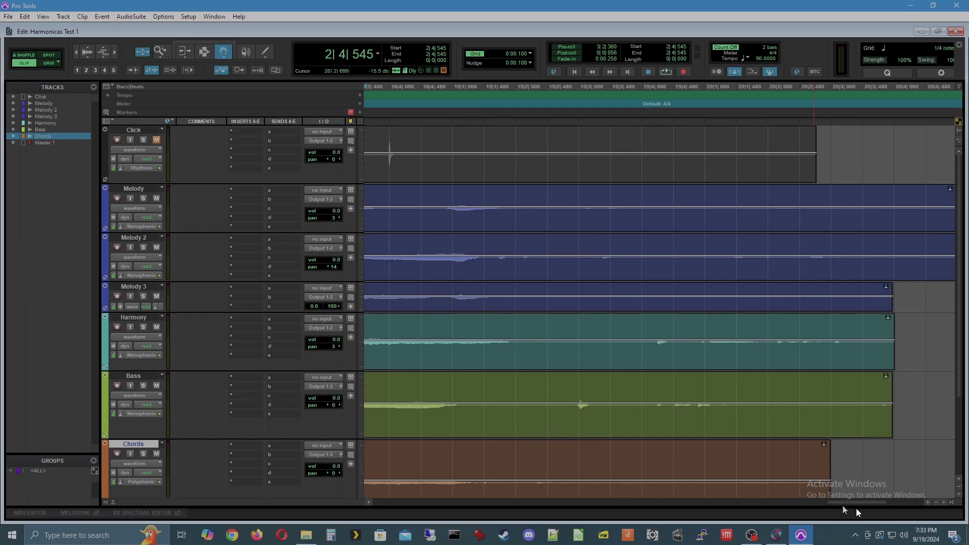
Return the timeline to bar 2 and enlarge the Melody 3 track's height
{"action": "mouse_move", "coordinate": [866, 502]}
{"action": "left_mouse_down"}
{"action": "mouse_move", "coordinate": [379, 503]}
{"action": "mouse_move", "coordinate": [451, 502]}
{"action": "left_mouse_up"}
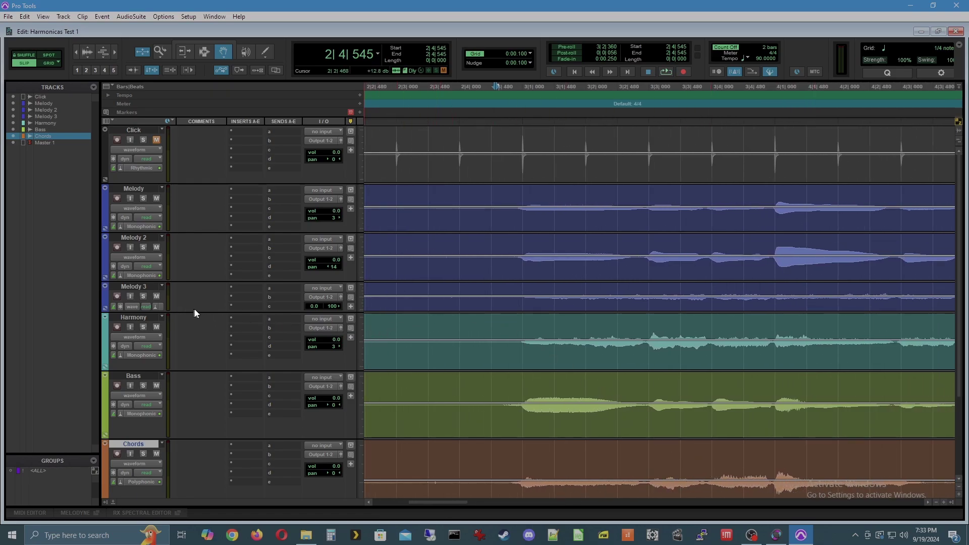
{"action": "left_click_drag", "start_coordinate": [196, 313], "coordinate": [198, 350]}
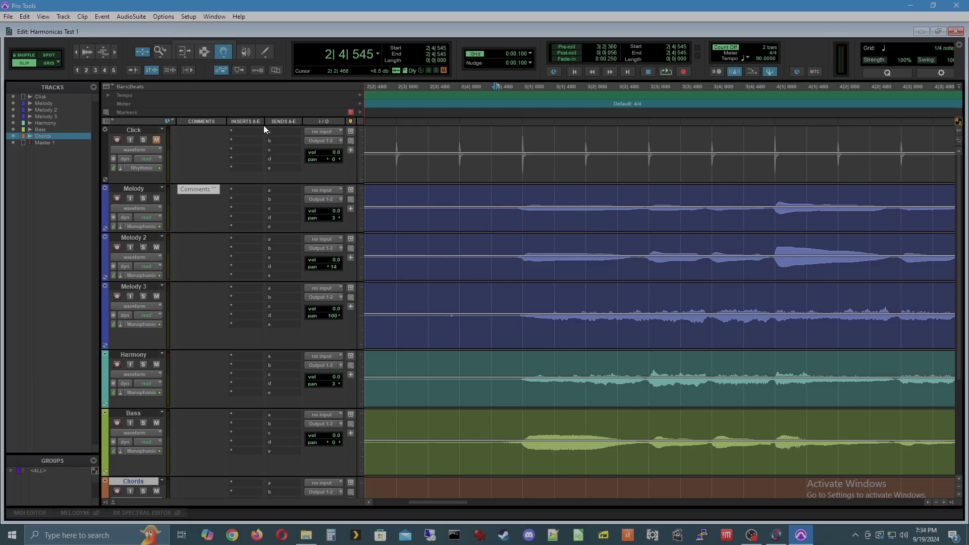
{"action": "left_click", "coordinate": [242, 132]}
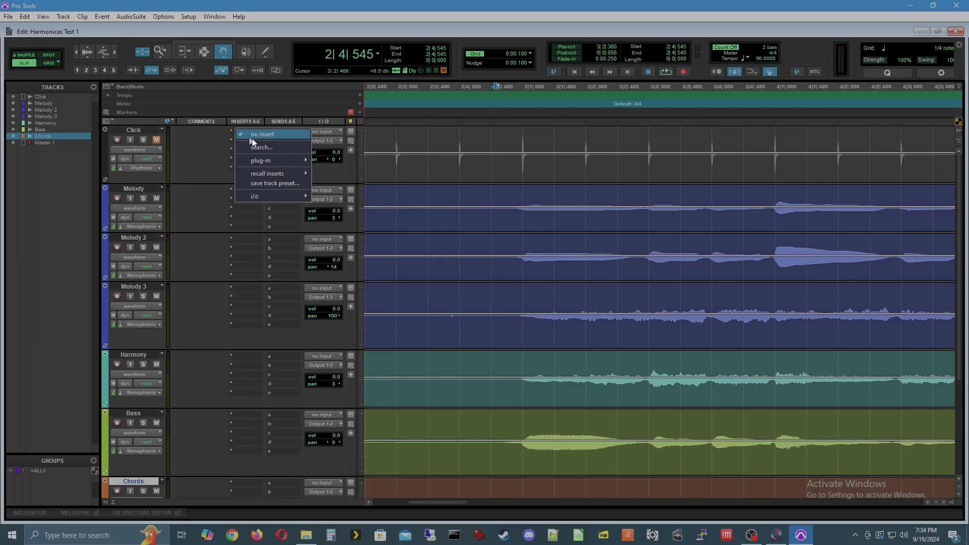
{"action": "mouse_move", "coordinate": [284, 163]}
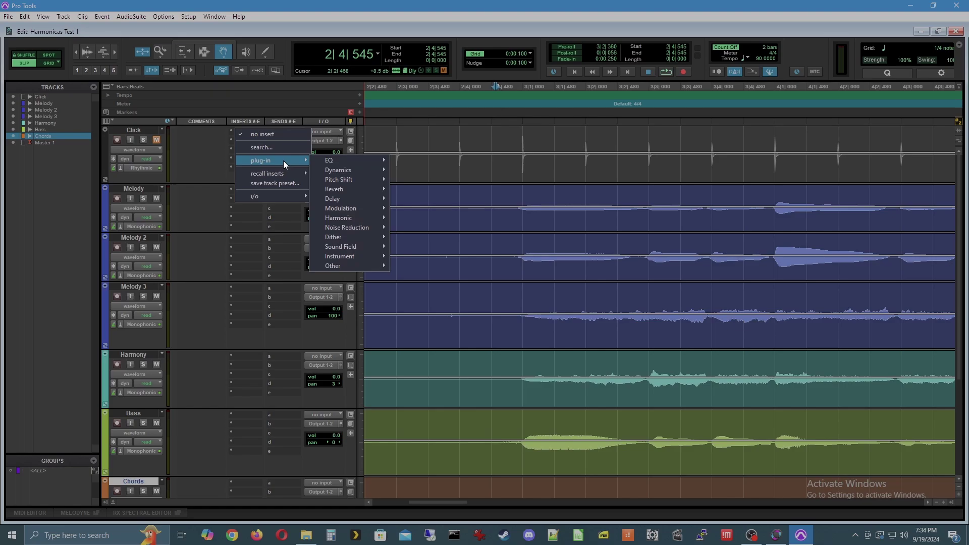
{"action": "left_click", "coordinate": [187, 152]}
{"action": "left_click", "coordinate": [192, 210]}
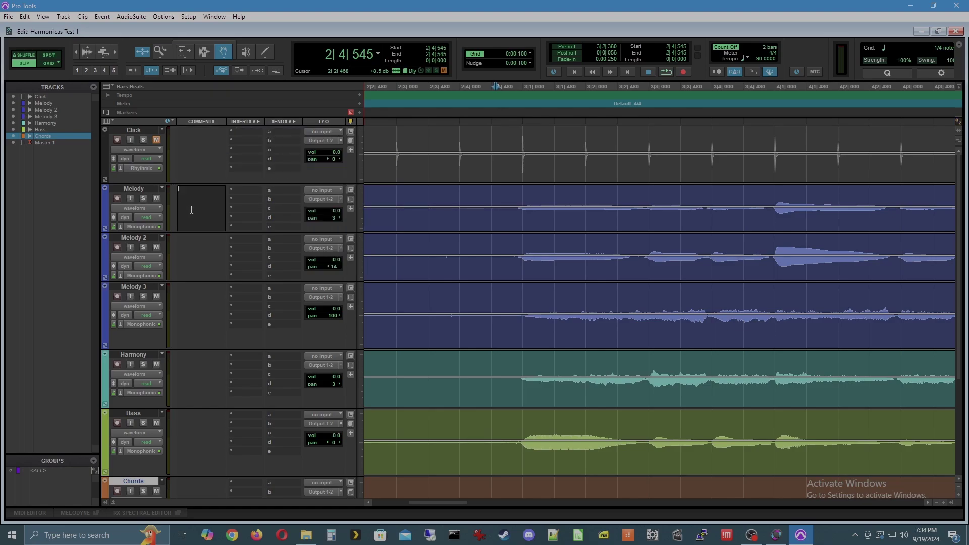
Insert the EQ3 1-Band (mono) on the Melody track and boost its peak by 3.3 dB at 4.98 kHz
{"action": "left_click", "coordinate": [229, 189]}
{"action": "mouse_move", "coordinate": [272, 221]}
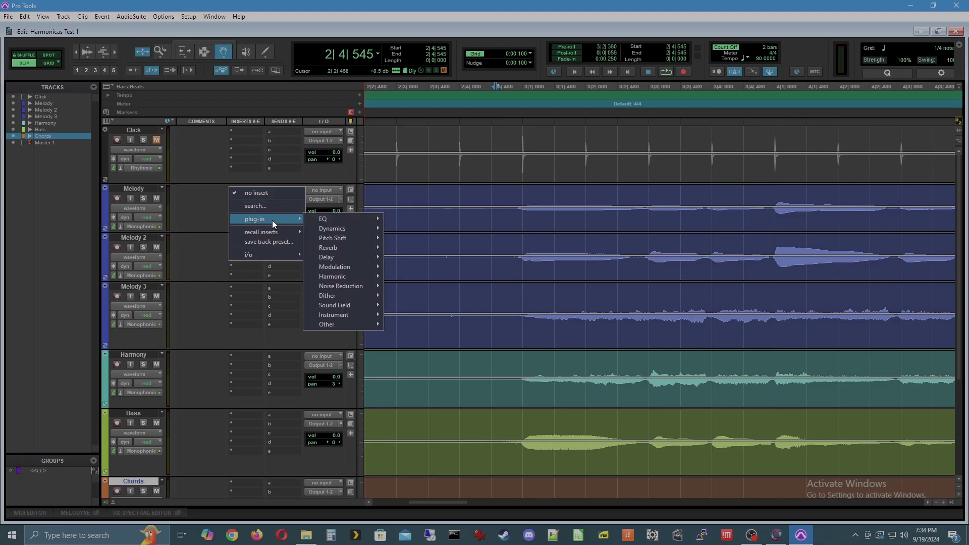
{"action": "mouse_move", "coordinate": [358, 221]}
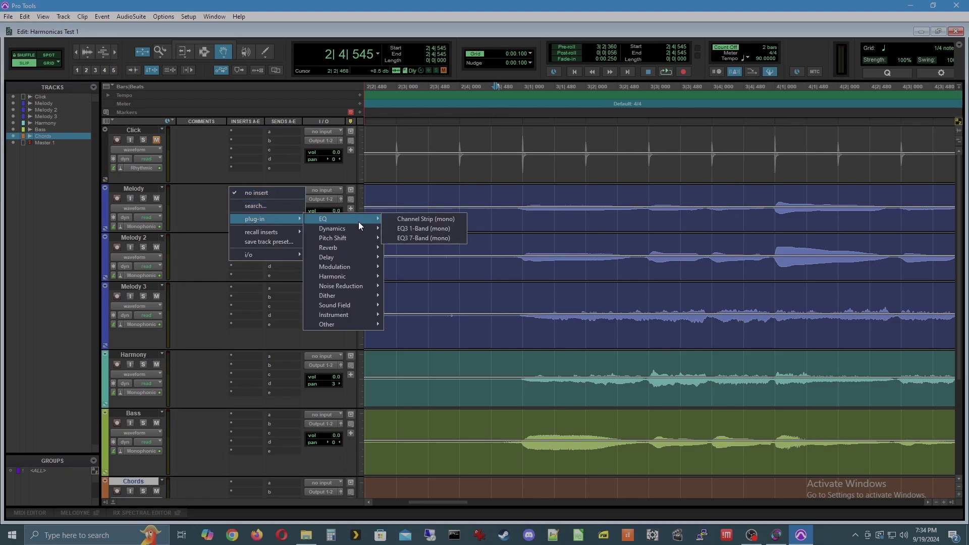
{"action": "left_click", "coordinate": [429, 231]}
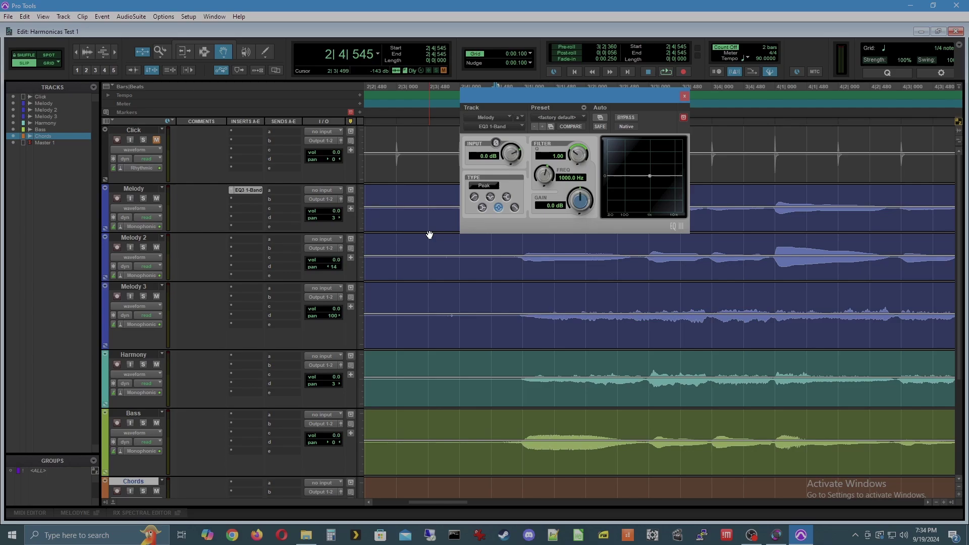
{"action": "left_click_drag", "start_coordinate": [647, 177], "coordinate": [668, 175]}
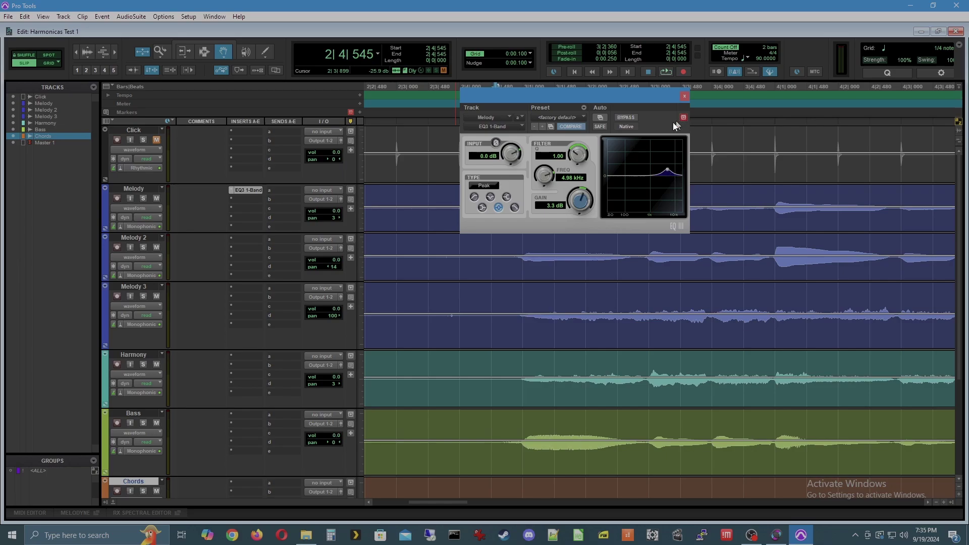
Replace the Melody track's EQ plug-in with the EQ3 7-Band (mono)
{"action": "left_click", "coordinate": [246, 191]}
{"action": "left_click", "coordinate": [246, 191]}
{"action": "left_click", "coordinate": [230, 190]}
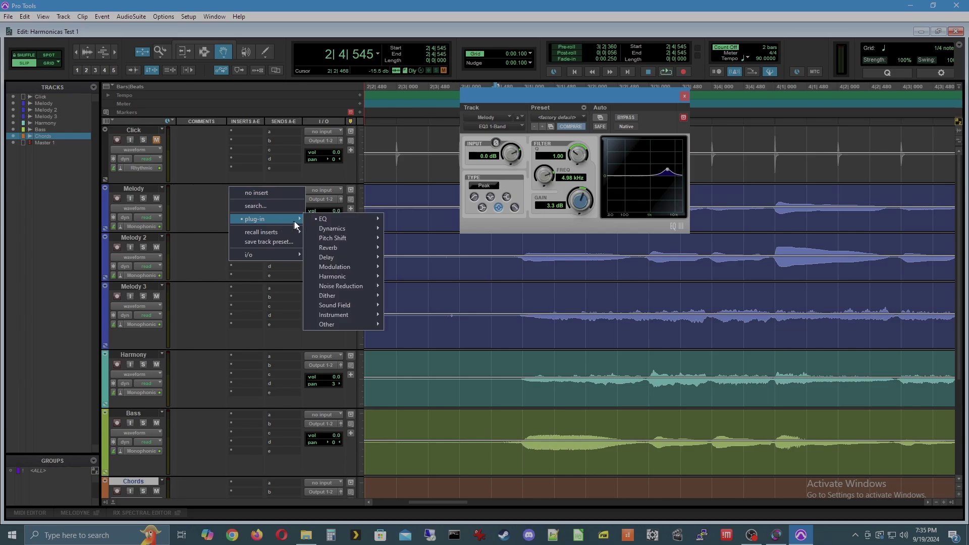
{"action": "mouse_move", "coordinate": [359, 220]}
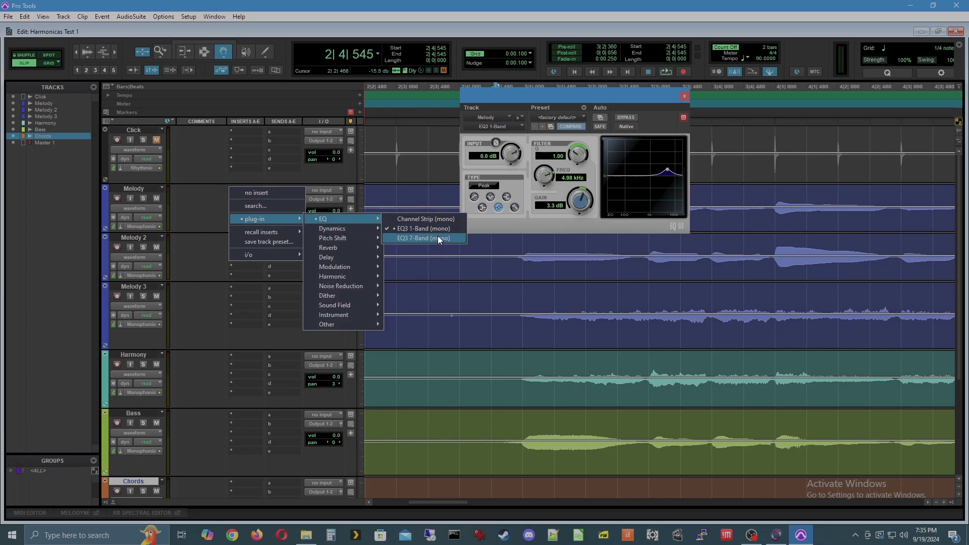
{"action": "left_click", "coordinate": [438, 238]}
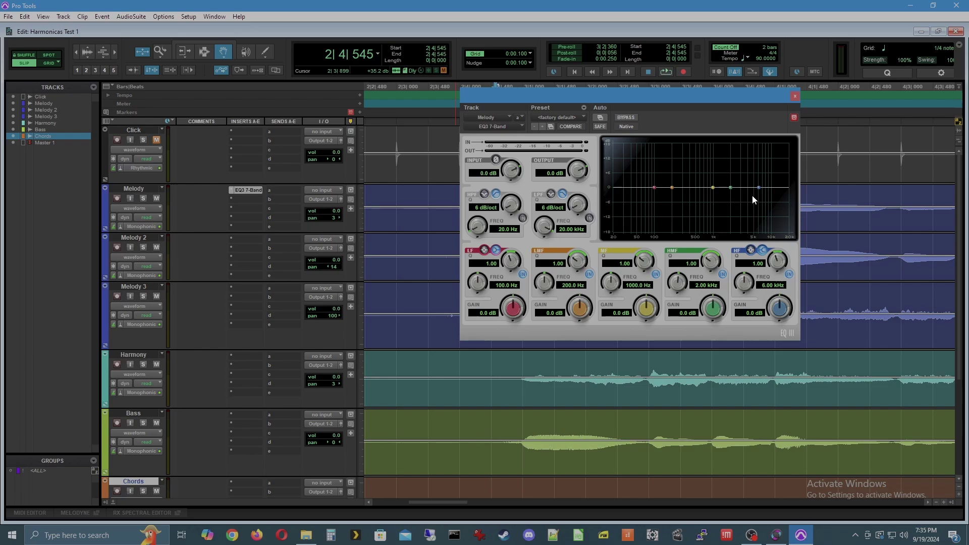
Set the EQ's HF band to 11.94 kHz at -0.3 dB and the HMF band to 5.96 kHz, 3.6 dB and Q 3.13
{"action": "left_click_drag", "start_coordinate": [759, 186], "coordinate": [772, 190]}
{"action": "left_click_drag", "start_coordinate": [731, 187], "coordinate": [755, 180]}
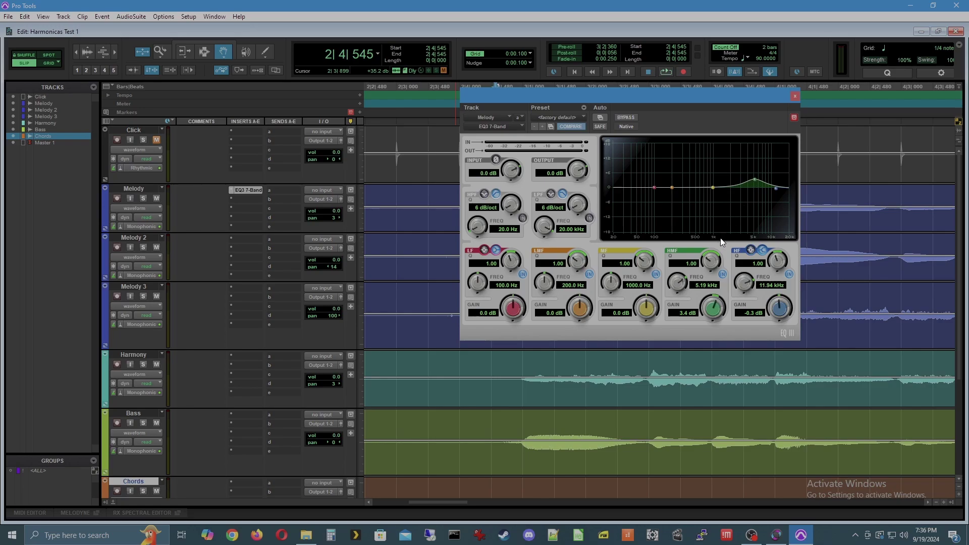
{"action": "mouse_move", "coordinate": [704, 259]}
{"action": "left_mouse_down"}
{"action": "mouse_move", "coordinate": [731, 261]}
{"action": "mouse_move", "coordinate": [722, 262]}
{"action": "left_mouse_up"}
{"action": "left_click_drag", "start_coordinate": [756, 178], "coordinate": [758, 179]}
Set the EQ's MF band to 3.93 kHz, -3.8 dB and Q 2.21, and the LF band to 20 Hz at -11.7 dB
{"action": "left_click_drag", "start_coordinate": [714, 189], "coordinate": [749, 200]}
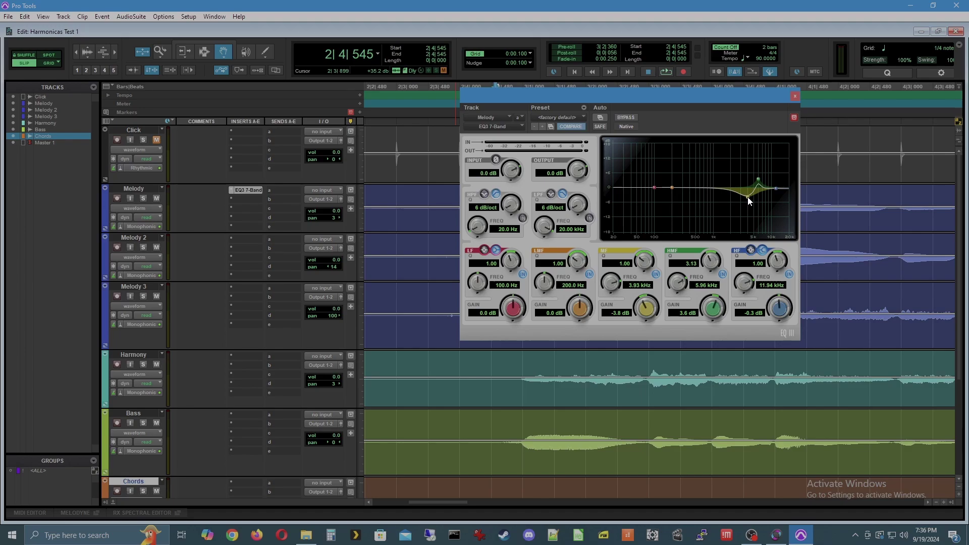
{"action": "left_click_drag", "start_coordinate": [647, 261], "coordinate": [672, 266]}
{"action": "left_click_drag", "start_coordinate": [652, 187], "coordinate": [611, 218]}
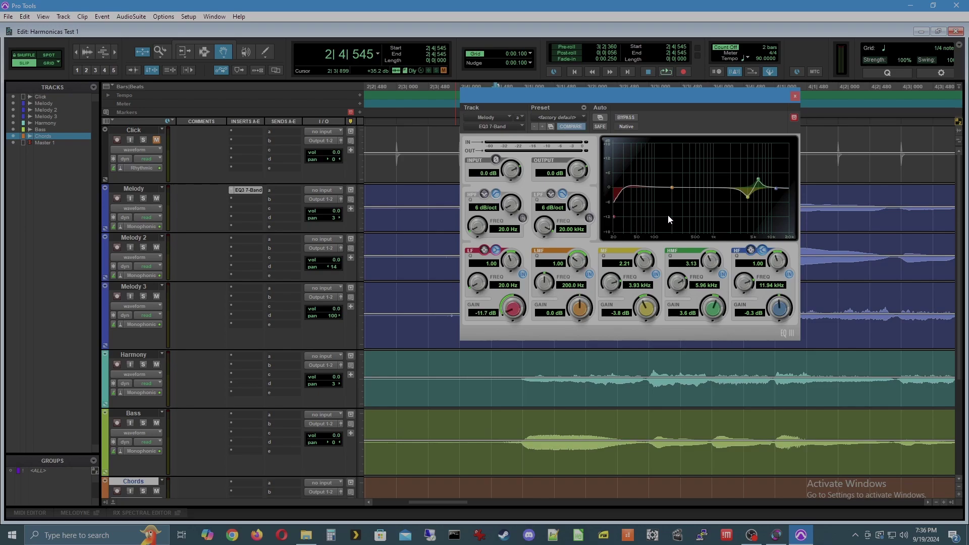
Set the Melody EQ's LF band to 27.5 Hz at -12.0 dB and insert the EQ3 7-Band (mono) on the Melody 2 track
{"action": "left_click_drag", "start_coordinate": [614, 216], "coordinate": [622, 219]}
{"action": "left_click", "coordinate": [242, 240]}
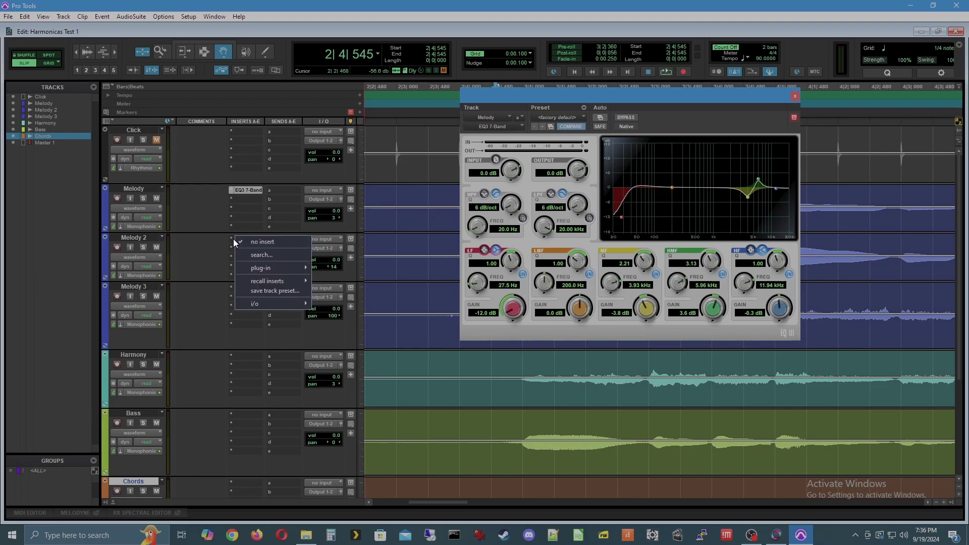
{"action": "mouse_move", "coordinate": [299, 268]}
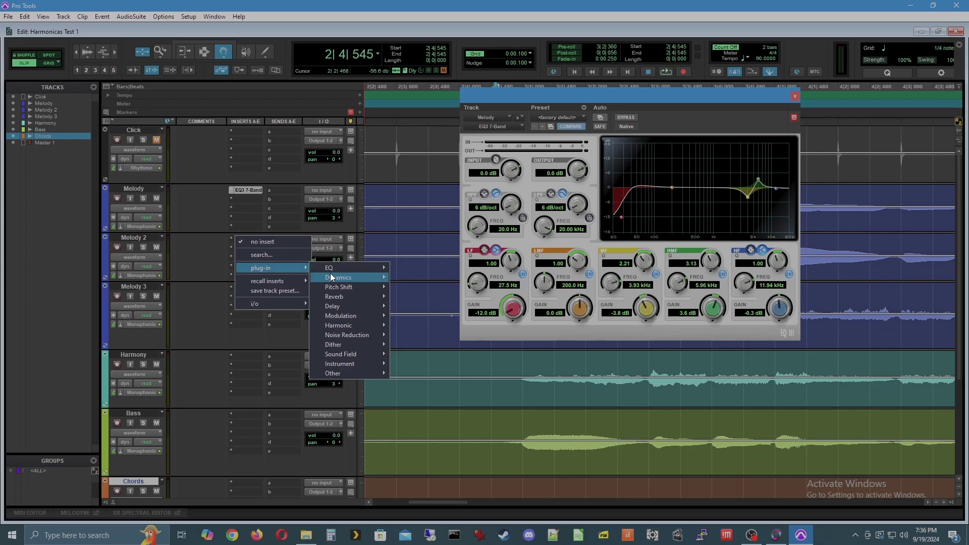
{"action": "mouse_move", "coordinate": [341, 268]}
{"action": "left_click", "coordinate": [451, 286]}
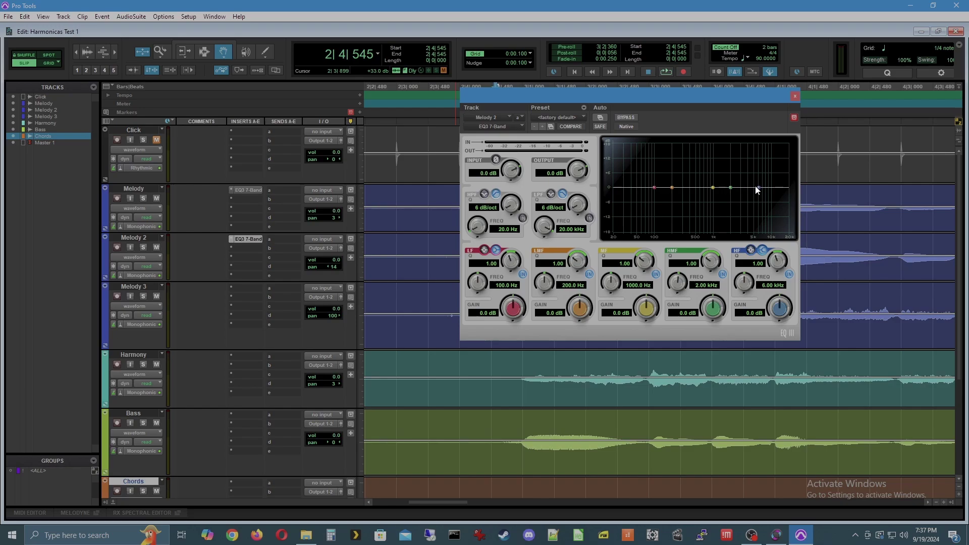
Set the Melody 2 EQ to MF 2.97 kHz at 4.2 dB, HMF 6.08 kHz at -3.4 dB, and HF 14.85 kHz at -0.1 dB
{"action": "mouse_move", "coordinate": [759, 187]}
{"action": "left_mouse_down"}
{"action": "mouse_move", "coordinate": [784, 189]}
{"action": "mouse_move", "coordinate": [755, 204]}
{"action": "mouse_move", "coordinate": [760, 197]}
{"action": "left_mouse_up"}
{"action": "left_click_drag", "start_coordinate": [713, 189], "coordinate": [740, 177]}
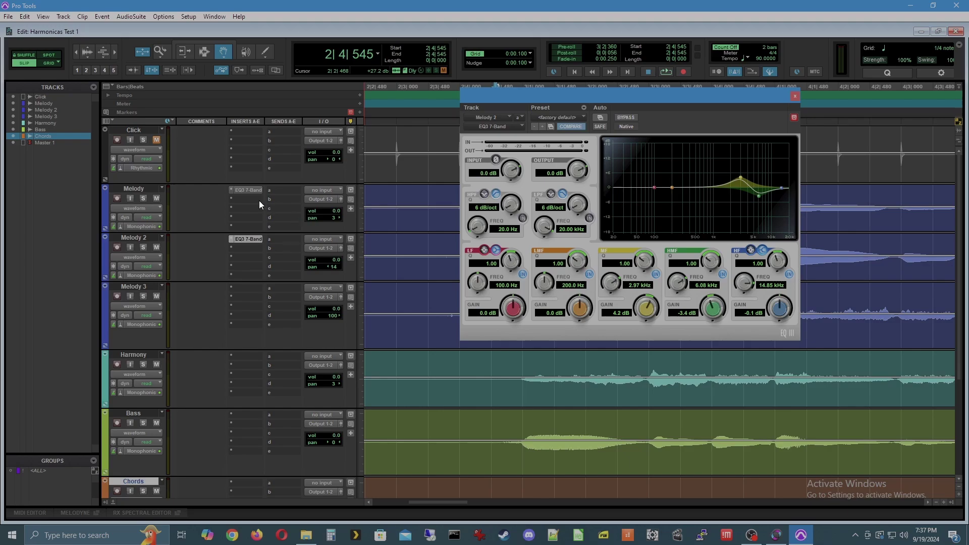
{"action": "left_click", "coordinate": [247, 190]}
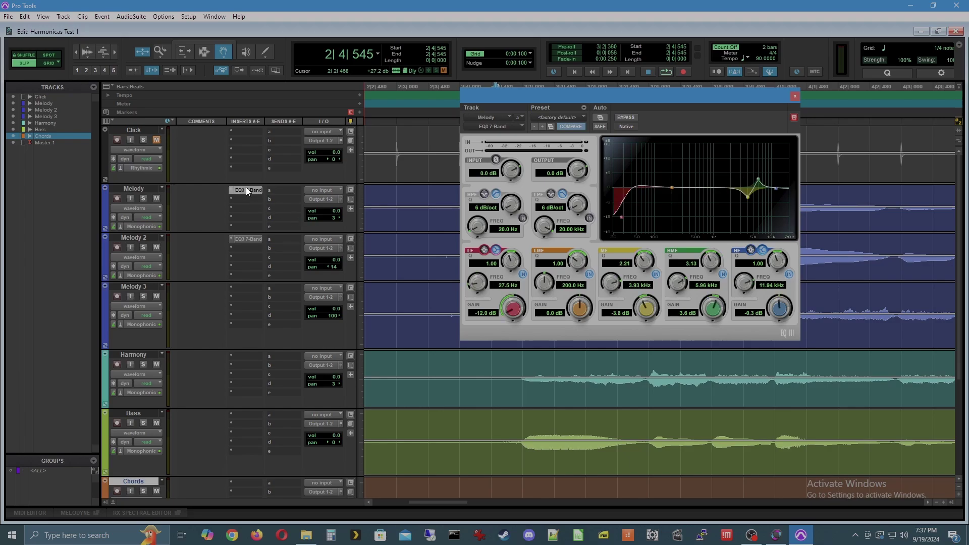
{"action": "left_click", "coordinate": [246, 239]}
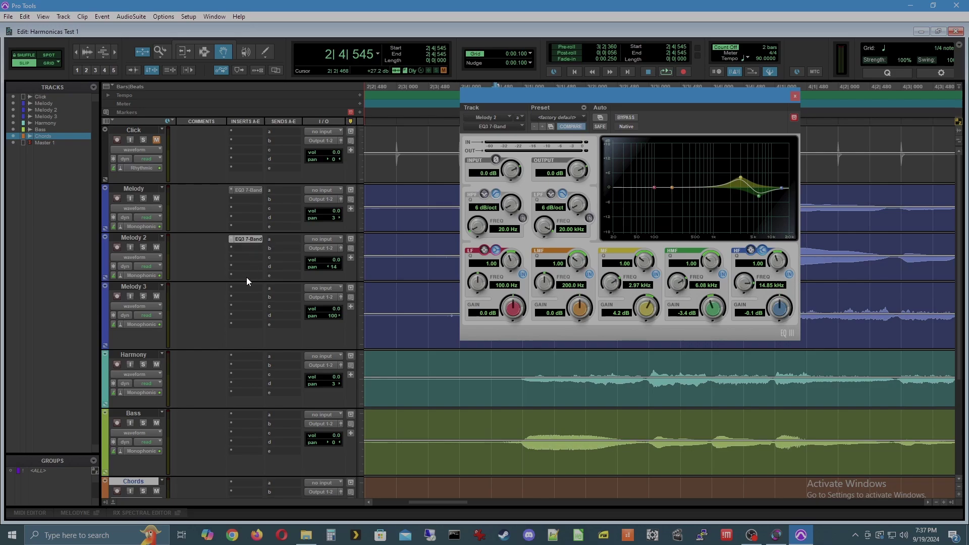
Insert the EQ3 7-Band (mono) plug-in in the first insert slot of the Melody 3 track
{"action": "left_click", "coordinate": [237, 287]}
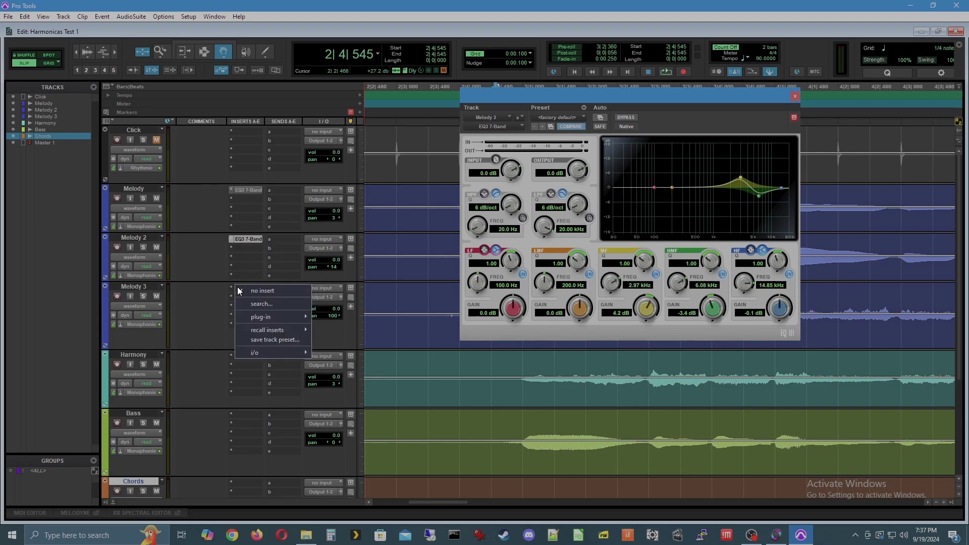
{"action": "mouse_move", "coordinate": [281, 316]}
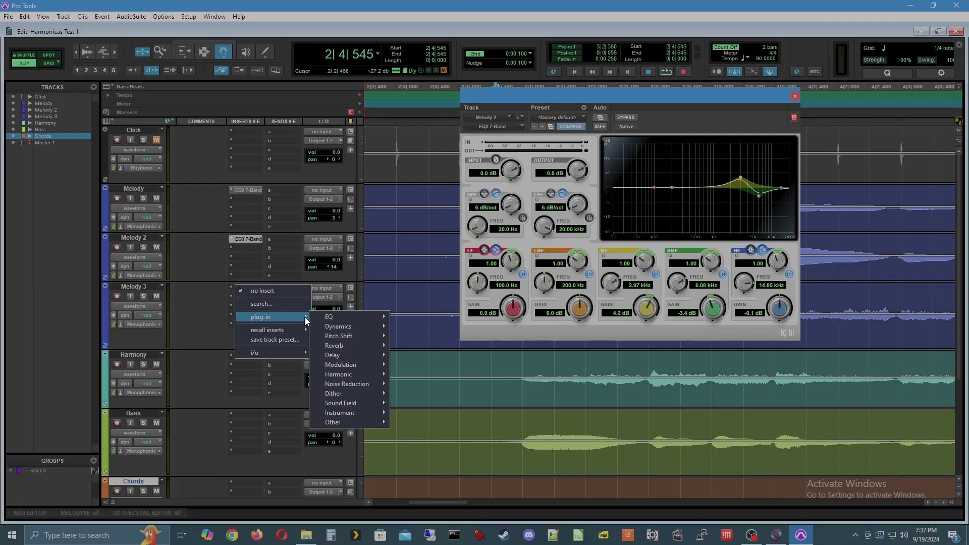
{"action": "mouse_move", "coordinate": [351, 322]}
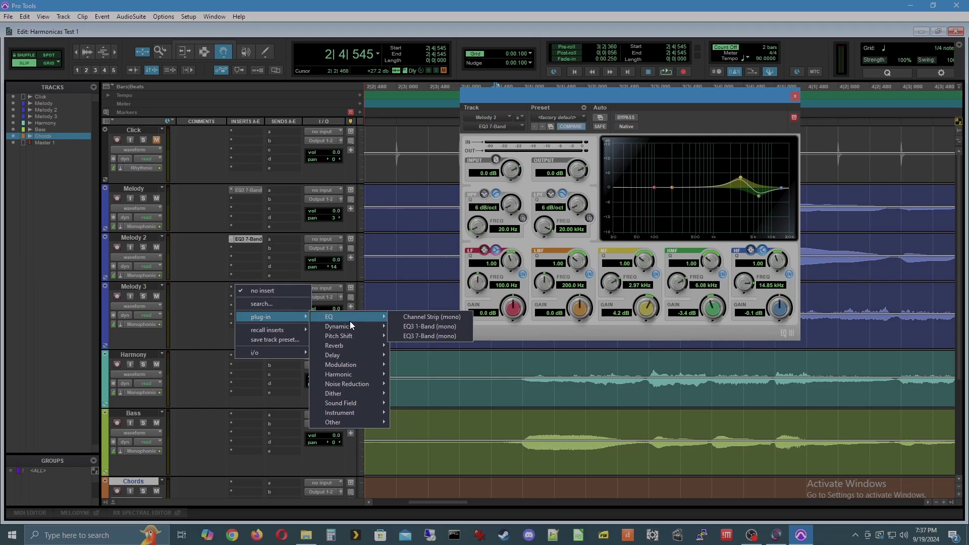
{"action": "left_click", "coordinate": [450, 333]}
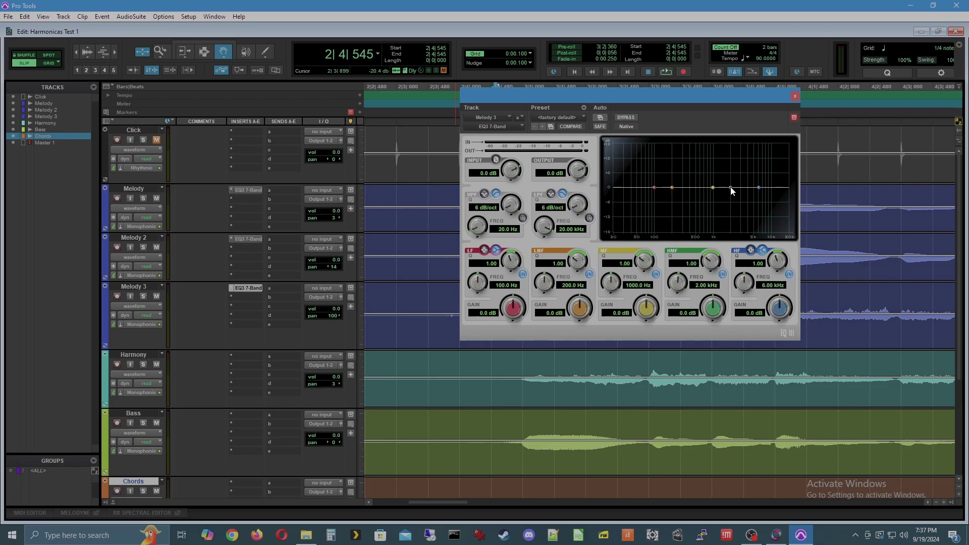
Set the Melody 3 EQ's MF band to 1.04 kHz at -4.6 dB, HMF gain to 3.6 dB, and HF band to 3.16 kHz at -2.5 dB
{"action": "mouse_move", "coordinate": [730, 188]}
{"action": "left_mouse_down"}
{"action": "mouse_move", "coordinate": [722, 180]}
{"action": "mouse_move", "coordinate": [740, 204]}
{"action": "mouse_move", "coordinate": [730, 180]}
{"action": "left_mouse_up"}
{"action": "left_click_drag", "start_coordinate": [713, 188], "coordinate": [742, 193]}
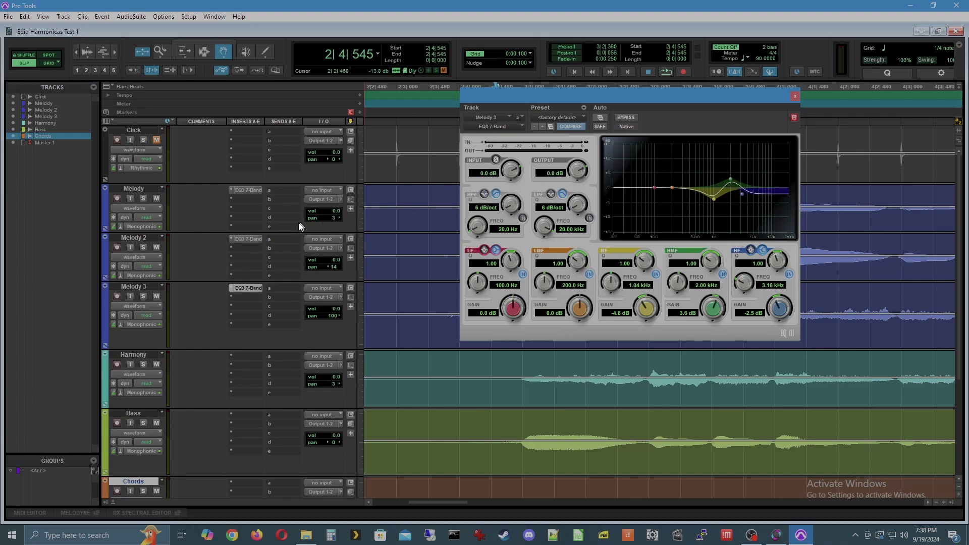
{"action": "left_click", "coordinate": [248, 238]}
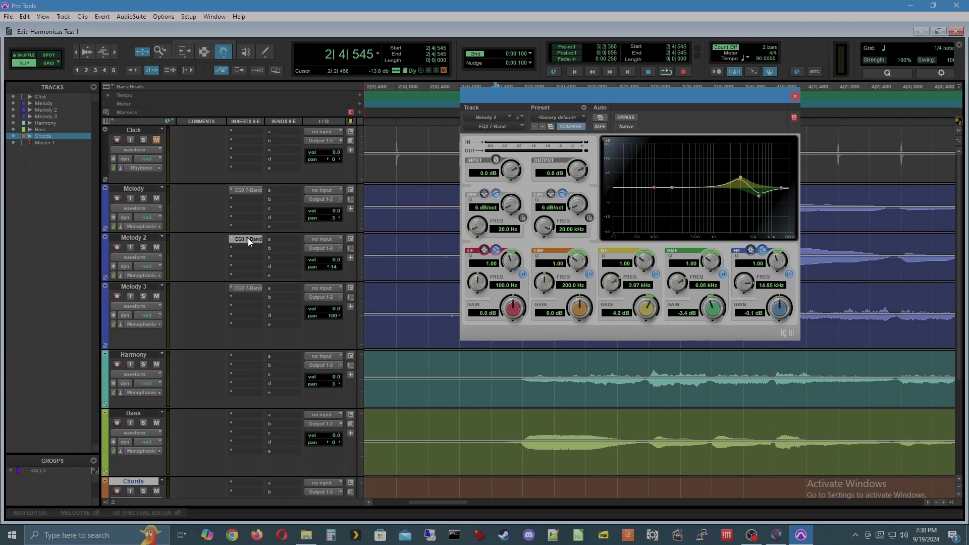
{"action": "left_click", "coordinate": [249, 190]}
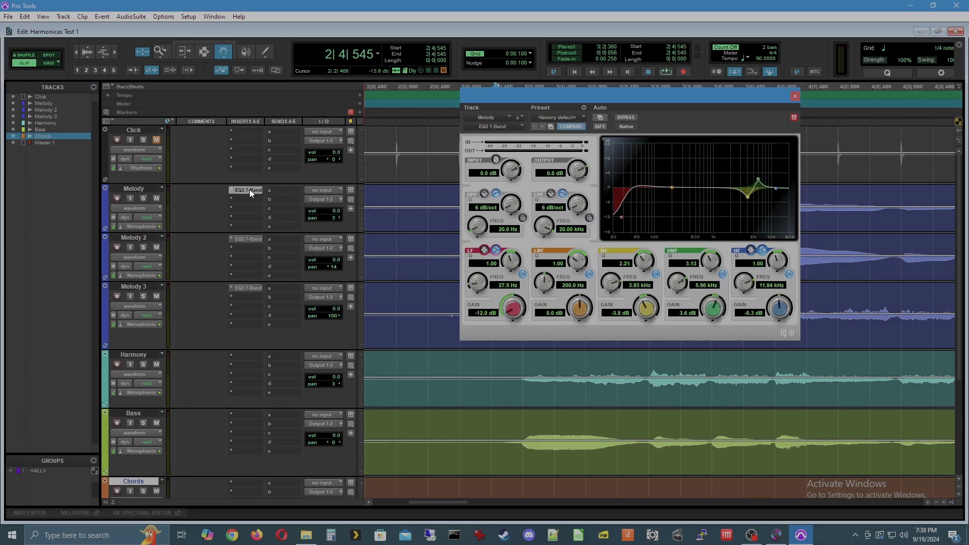
{"action": "left_click", "coordinate": [244, 237]}
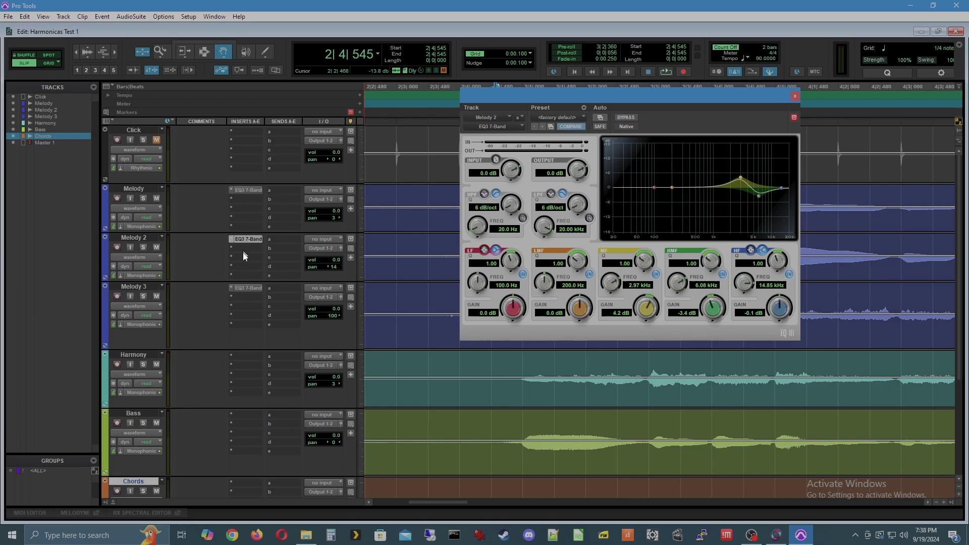
{"action": "left_click", "coordinate": [244, 289]}
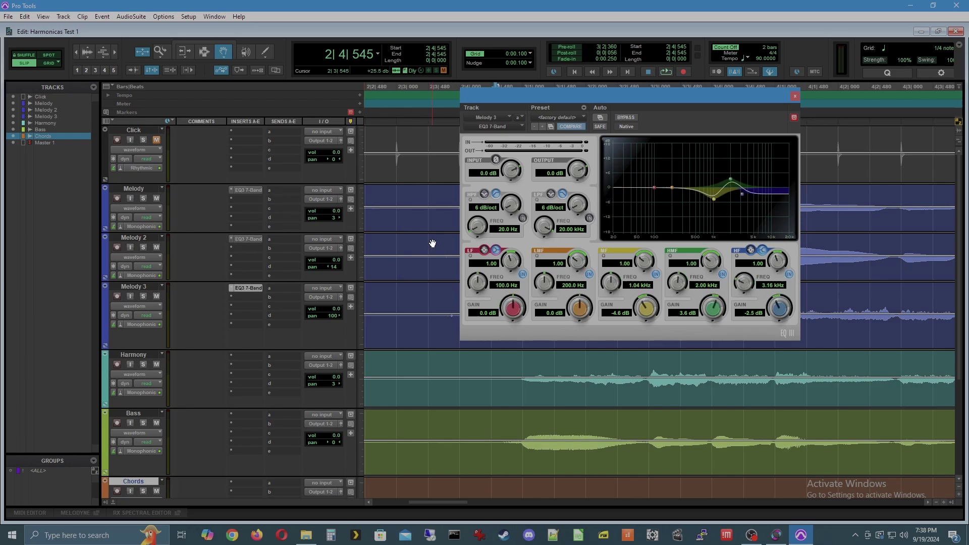
Pan Melody to 46 left, Melody 2 to 33 left and Melody 3 to 51 right, and close the EQ window
{"action": "left_click", "coordinate": [324, 217]}
{"action": "left_click_drag", "start_coordinate": [316, 215], "coordinate": [315, 215]}
{"action": "left_click_drag", "start_coordinate": [319, 266], "coordinate": [318, 265]}
{"action": "left_click_drag", "start_coordinate": [322, 315], "coordinate": [319, 314]}
{"action": "left_click", "coordinate": [796, 96]}
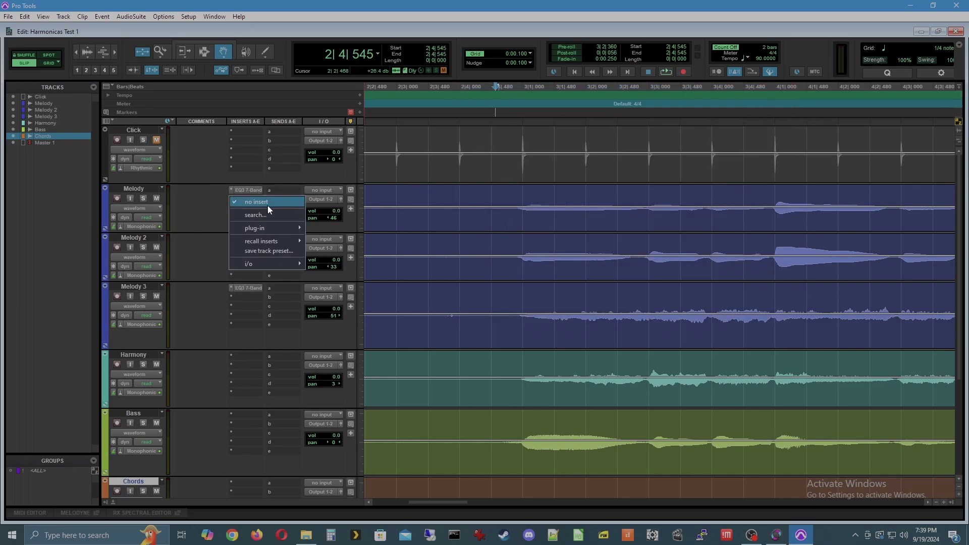
Insert the Dyn3 Compressor/Limiter (mono) after the EQ on the Melody, Melody 2 and Melody 3 tracks
{"action": "mouse_move", "coordinate": [268, 227]}
{"action": "mouse_move", "coordinate": [352, 238]}
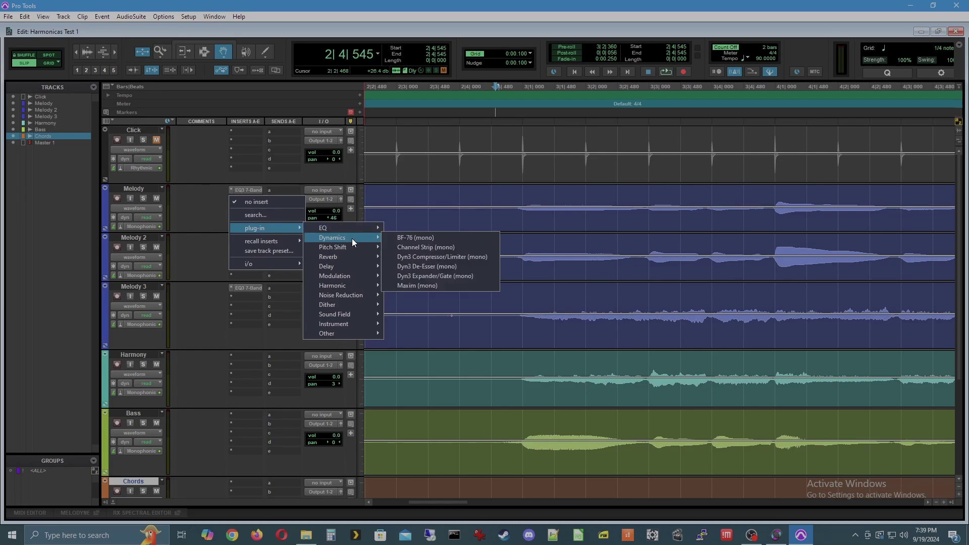
{"action": "left_click", "coordinate": [477, 256]}
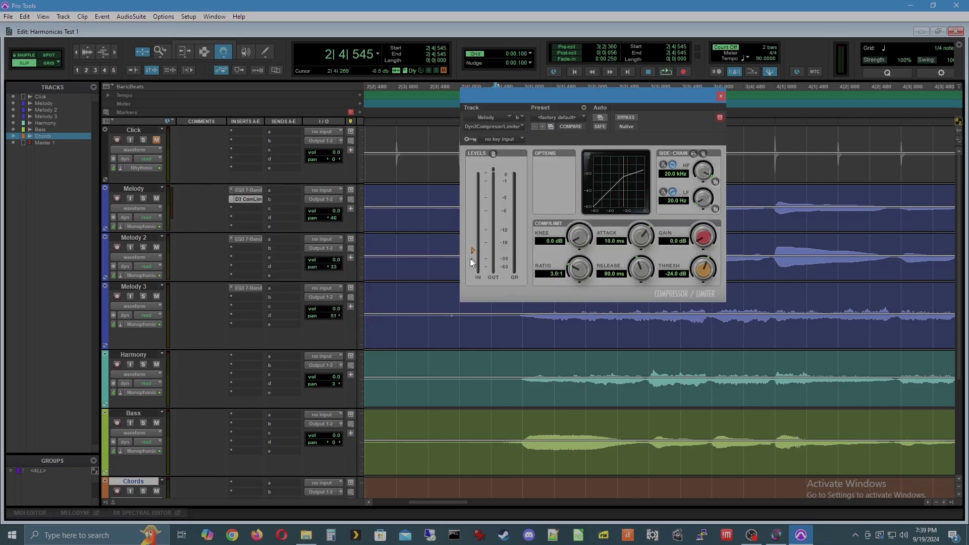
{"action": "left_click", "coordinate": [238, 247]}
{"action": "mouse_move", "coordinate": [287, 275]}
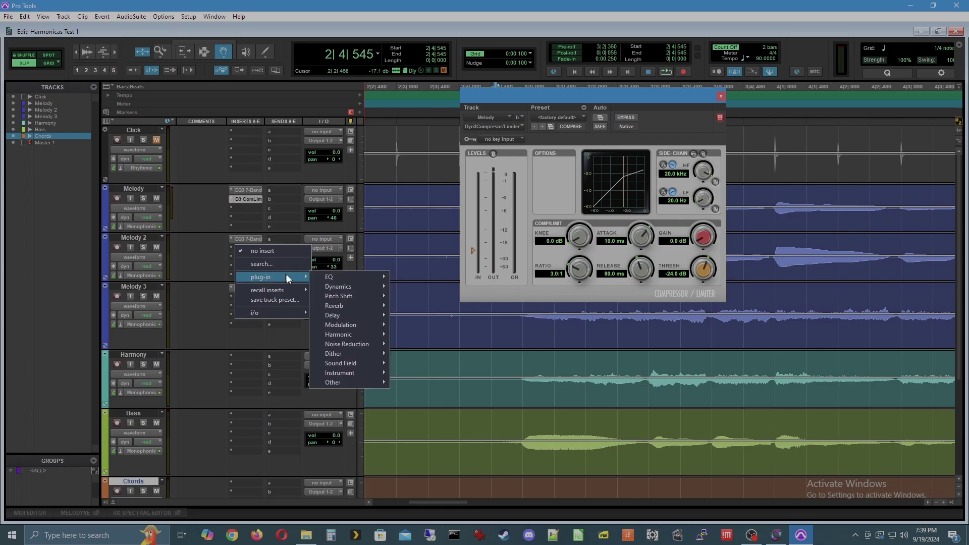
{"action": "mouse_move", "coordinate": [356, 295]}
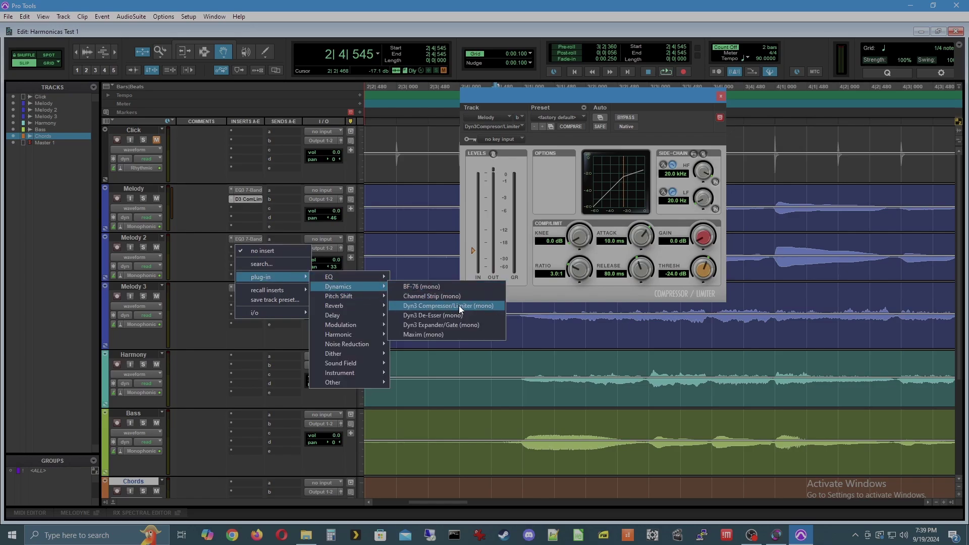
{"action": "left_click", "coordinate": [460, 306]}
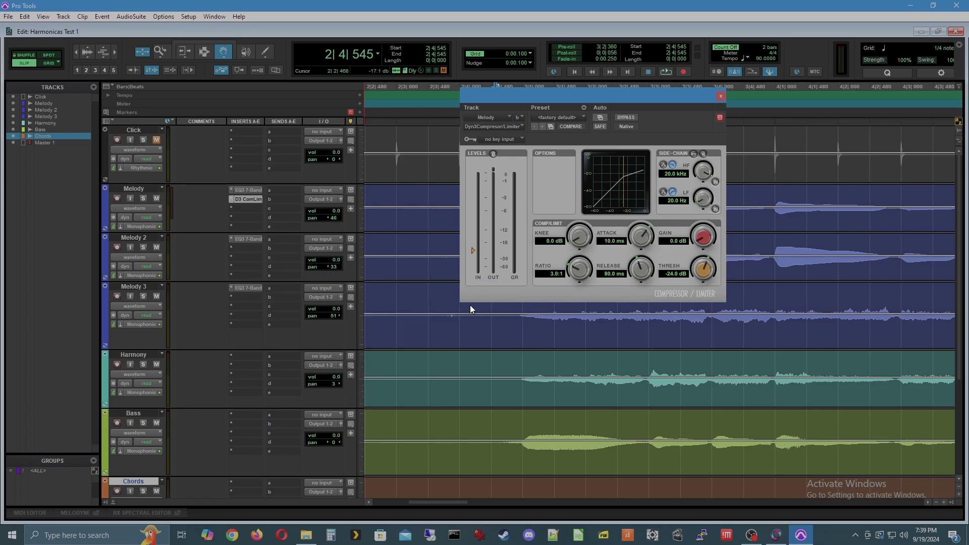
{"action": "left_click", "coordinate": [240, 296]}
{"action": "mouse_move", "coordinate": [295, 329]}
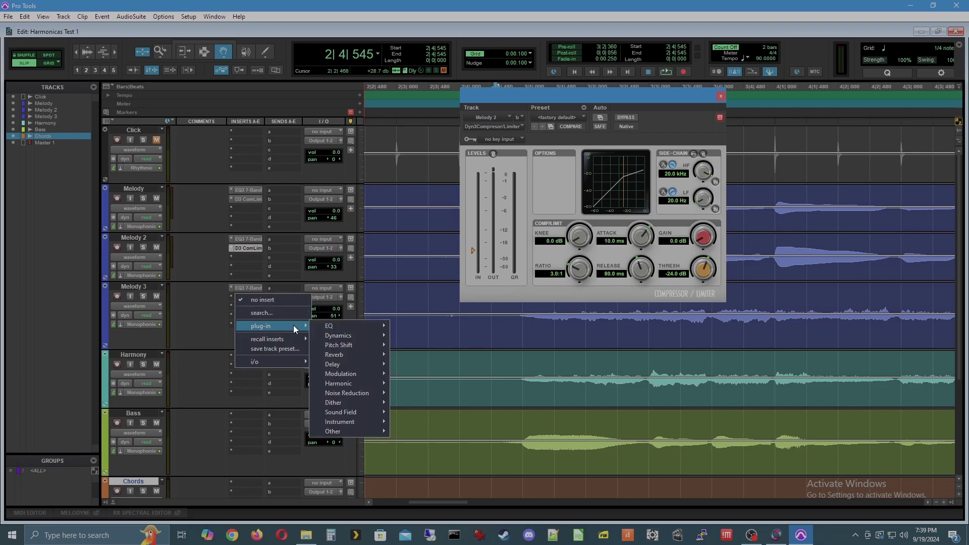
{"action": "mouse_move", "coordinate": [364, 346]}
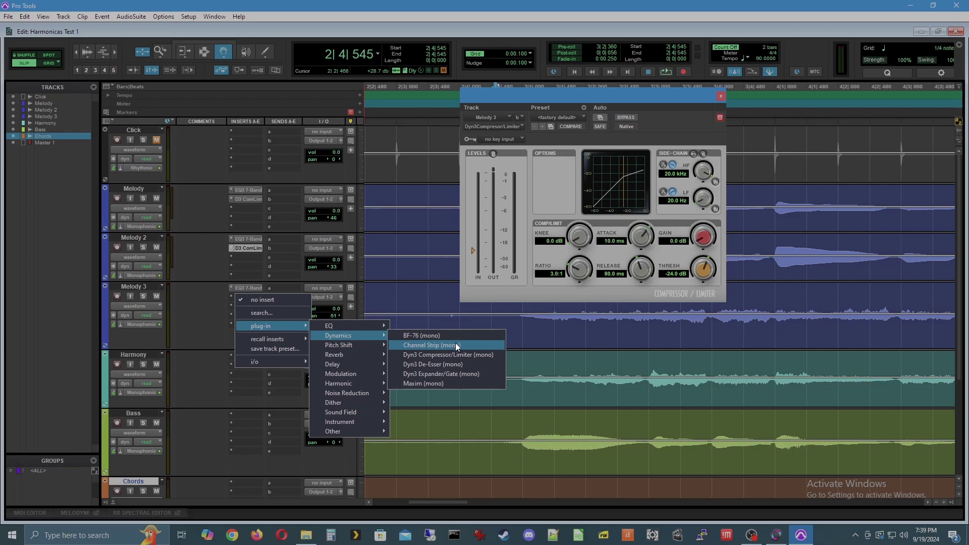
{"action": "left_click", "coordinate": [468, 353]}
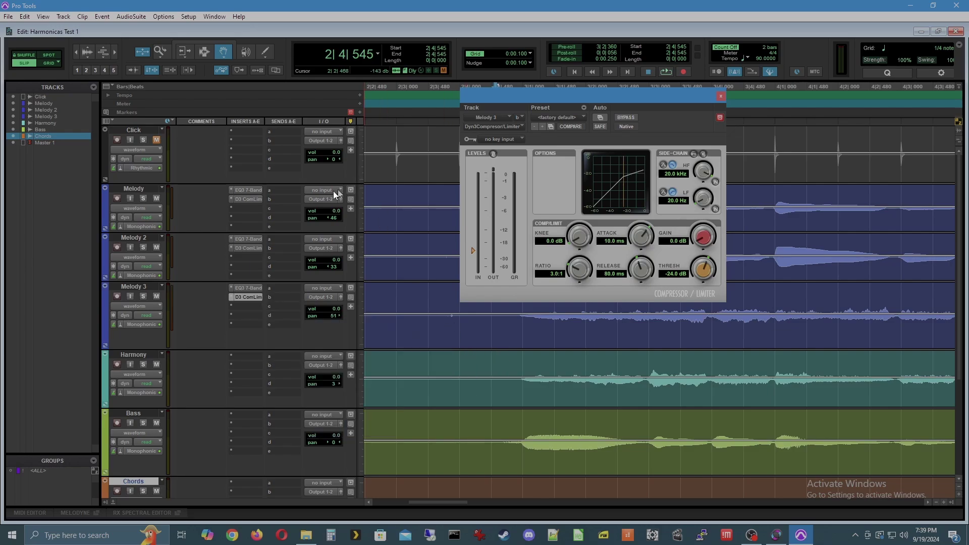
Set Melody's compressor to ratio 2.0:1, attack 6.8 ms and threshold -21.8 dB, and Melody 2's to ratio 2.6:1 and threshold -16.5 dB
{"action": "left_click", "coordinate": [245, 200]}
{"action": "key", "text": "space"}
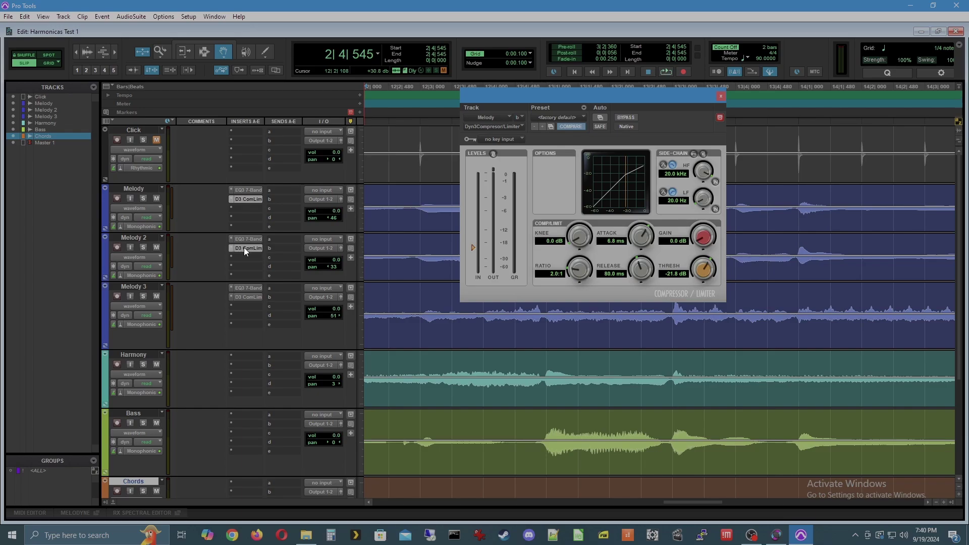
{"action": "left_click", "coordinate": [244, 248]}
{"action": "key", "text": "space"}
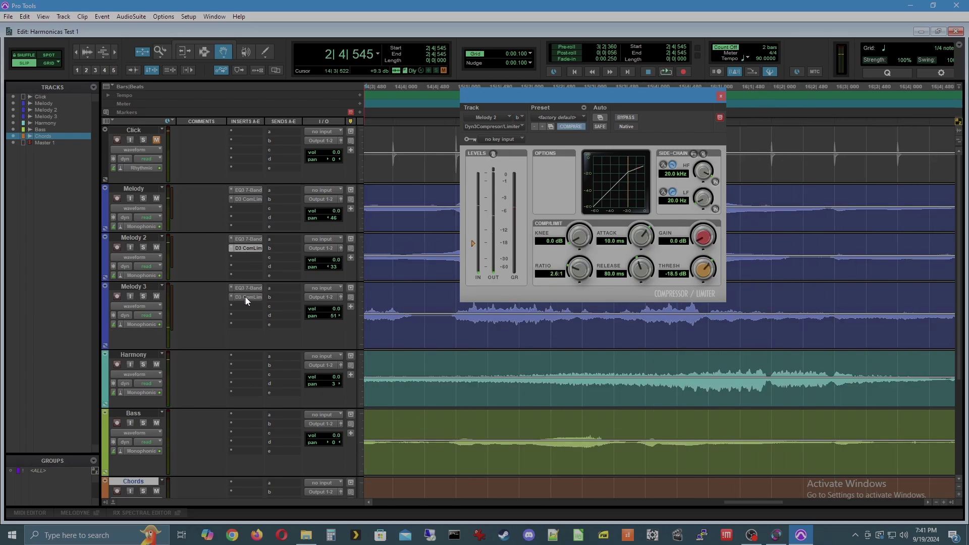
Set the Melody 3 compressor to threshold -21.0 dB, ratio 4.3:1 and attack 12.3 ms during playback, and close its window
{"action": "left_click", "coordinate": [247, 297]}
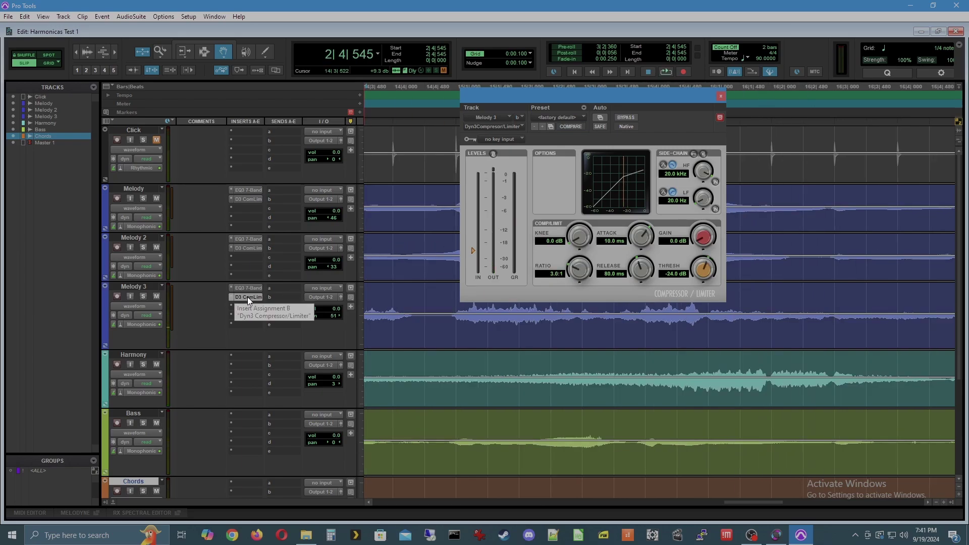
{"action": "key", "text": "space"}
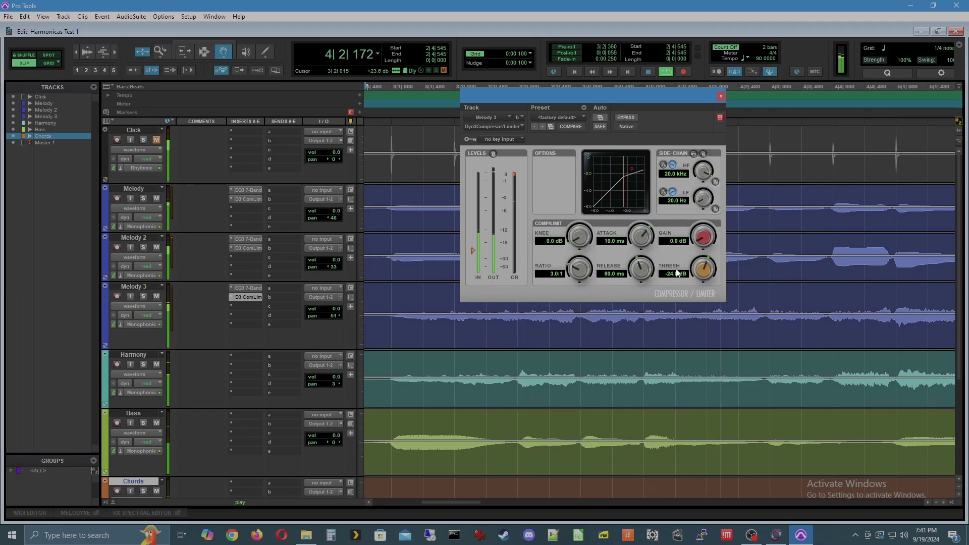
{"action": "left_click_drag", "start_coordinate": [713, 274], "coordinate": [712, 265]}
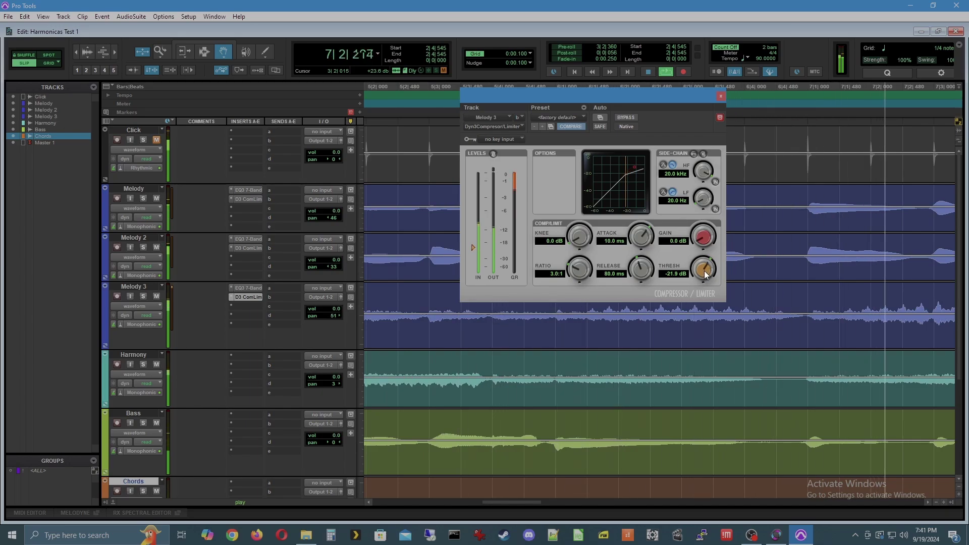
{"action": "left_click_drag", "start_coordinate": [704, 272], "coordinate": [708, 274]}
{"action": "left_click_drag", "start_coordinate": [591, 271], "coordinate": [592, 272]}
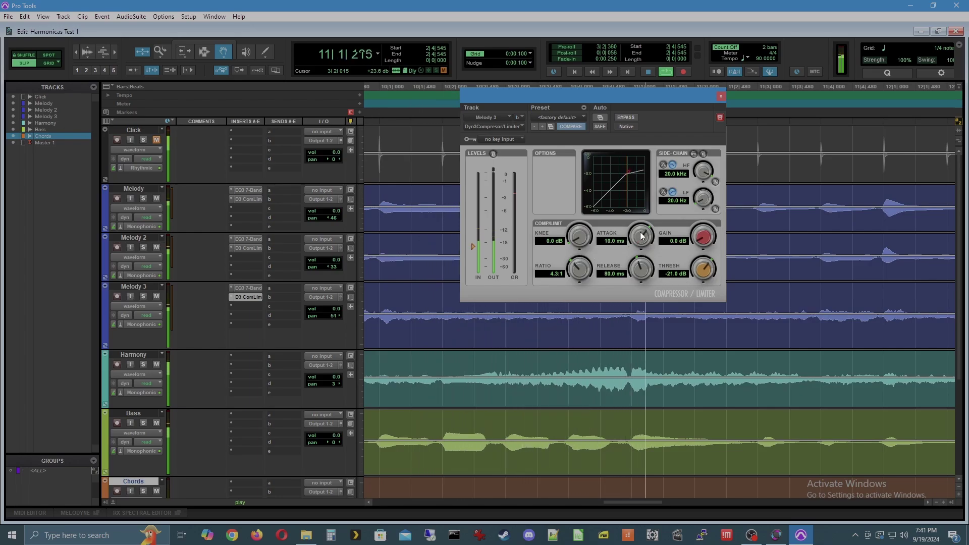
{"action": "left_click_drag", "start_coordinate": [645, 235], "coordinate": [615, 186]}
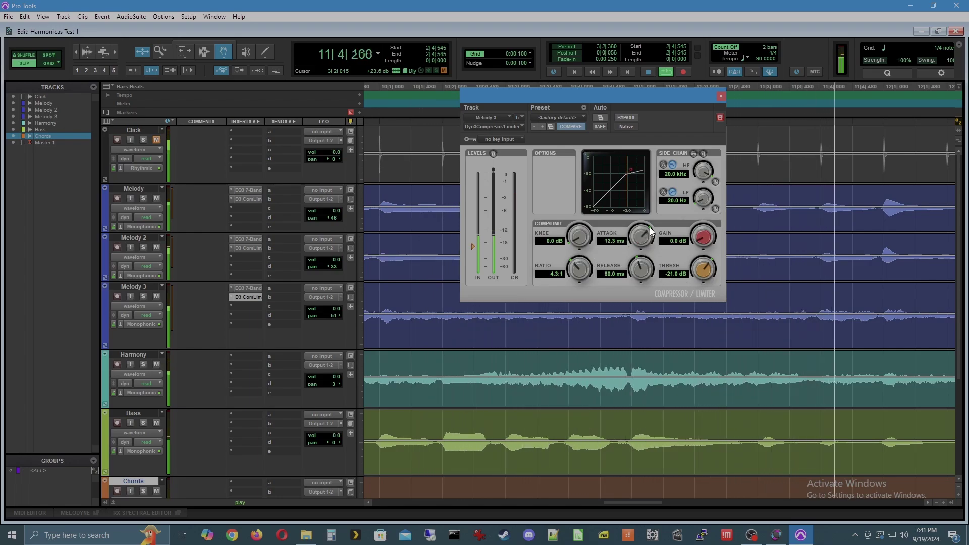
{"action": "key", "text": "space"}
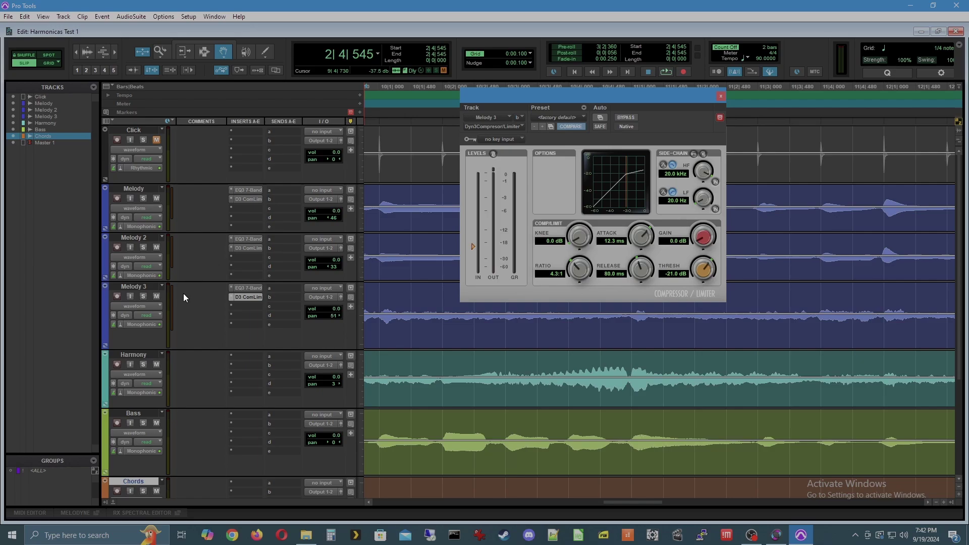
{"action": "left_click", "coordinate": [722, 95]}
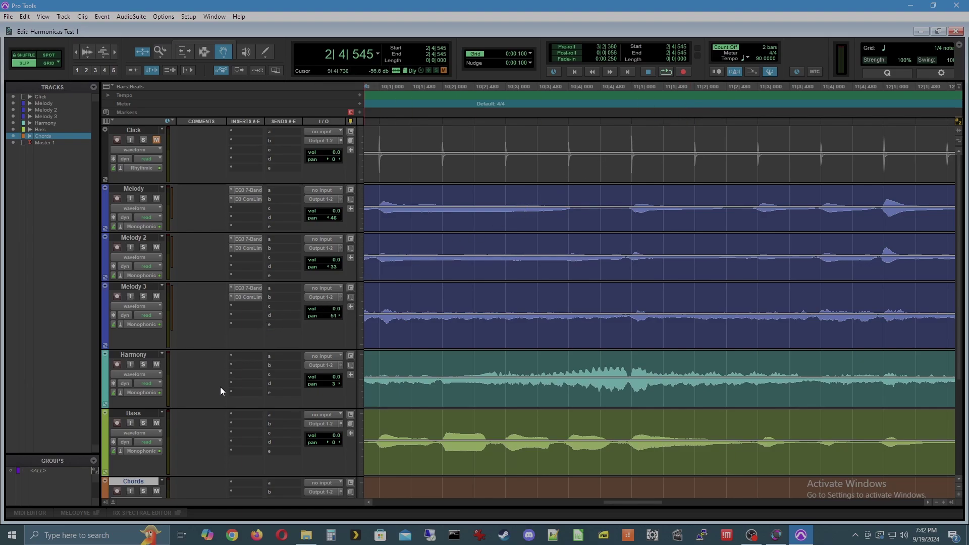
Insert the Pitch II (mono) plug-in on the Harmony track and shift its pitch down 12 semitones
{"action": "left_click", "coordinate": [188, 380]}
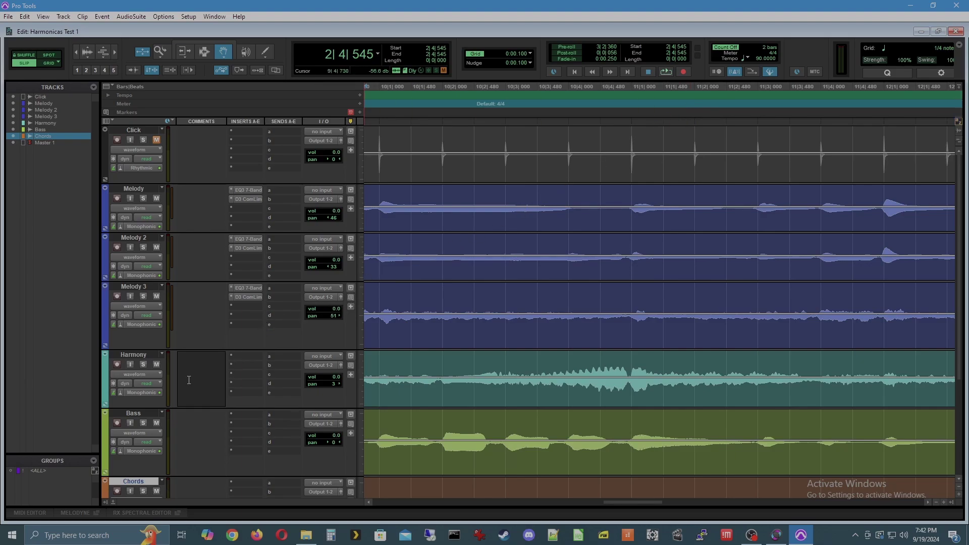
{"action": "left_click", "coordinate": [247, 356]}
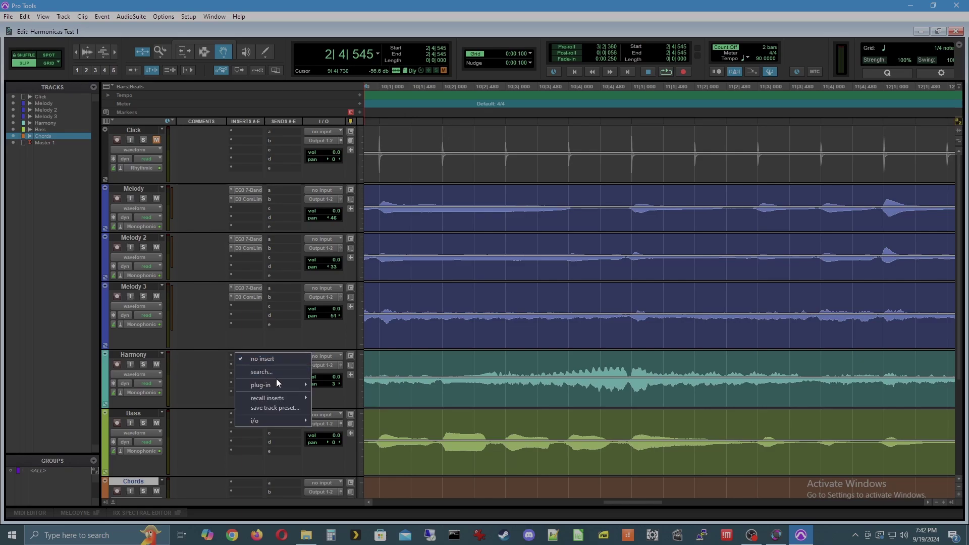
{"action": "mouse_move", "coordinate": [276, 386]}
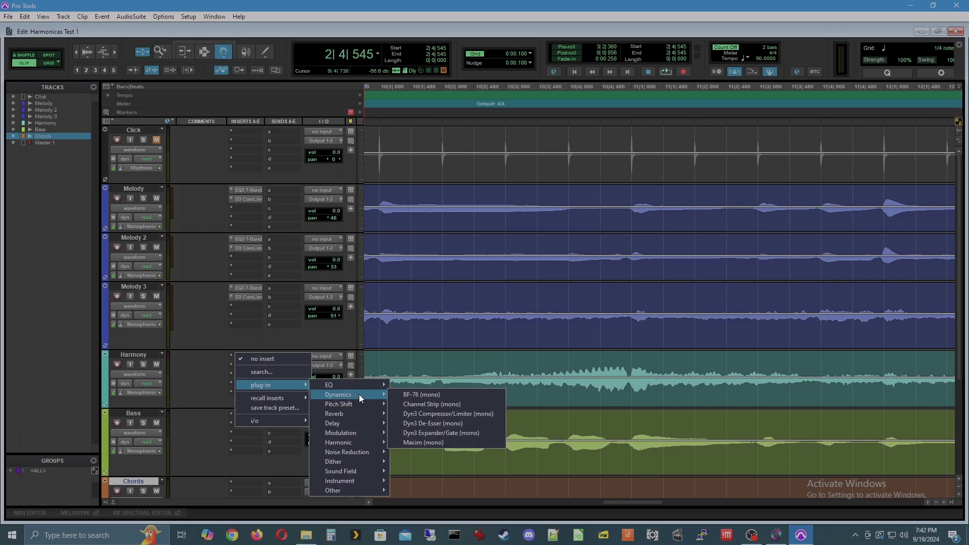
{"action": "mouse_move", "coordinate": [377, 403]}
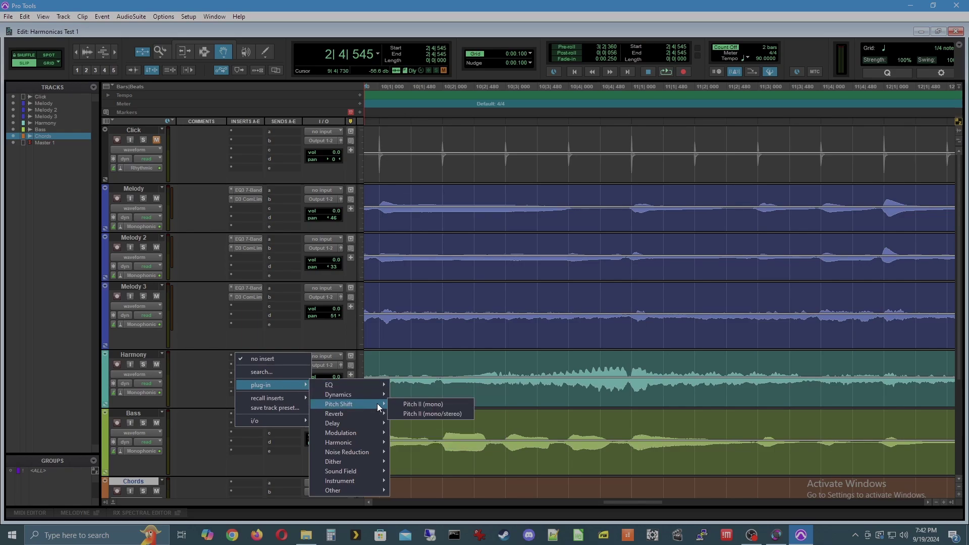
{"action": "left_click", "coordinate": [456, 404]}
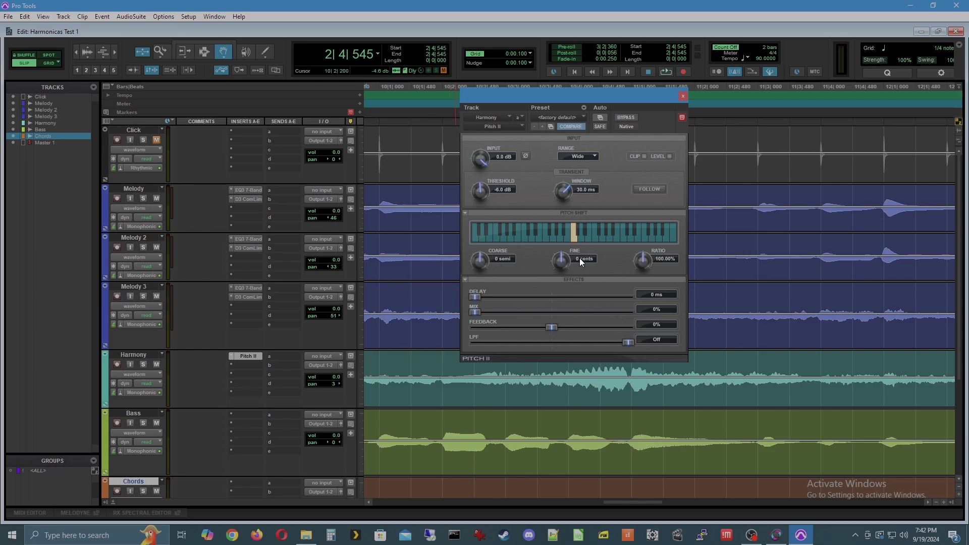
{"action": "left_click", "coordinate": [523, 238]}
Set the Harmony Pitch II mix to 17% during playback, soloing the track to audition it and clearing the solo when done
{"action": "key", "text": "space"}
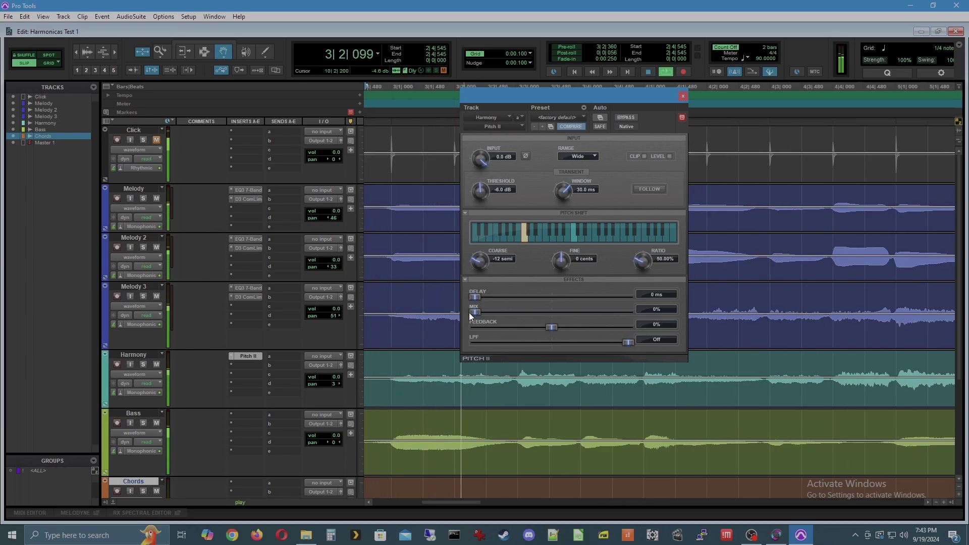
{"action": "left_click_drag", "start_coordinate": [475, 312], "coordinate": [496, 313]}
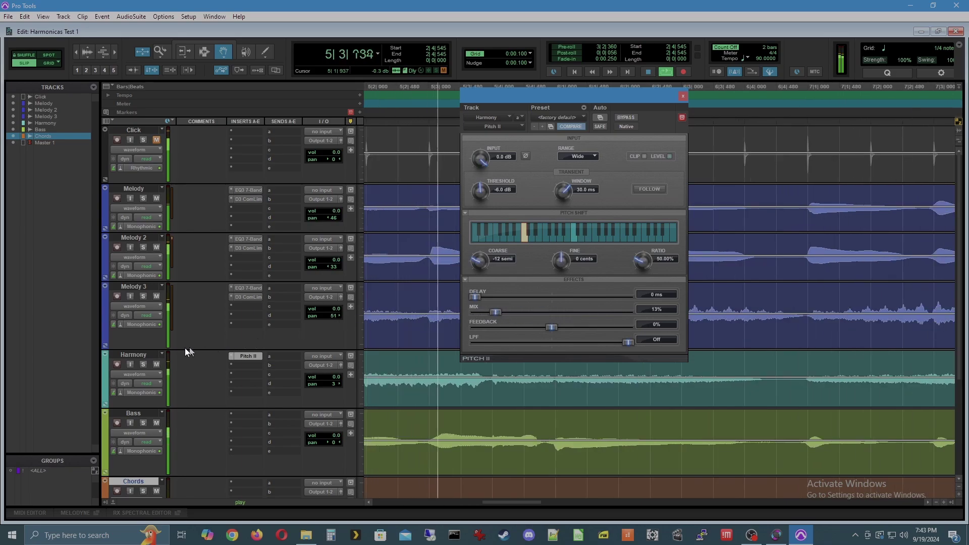
{"action": "left_click", "coordinate": [143, 364]}
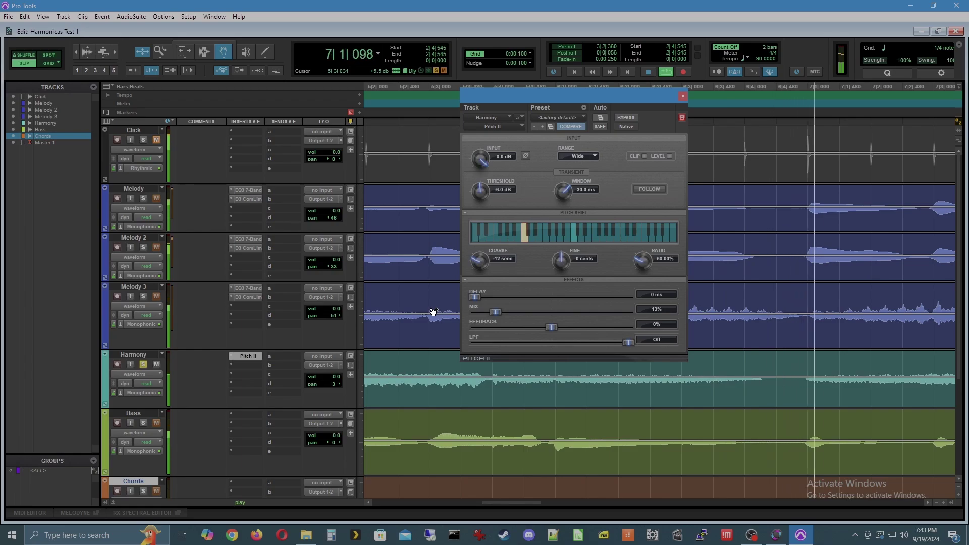
{"action": "left_click_drag", "start_coordinate": [495, 311], "coordinate": [629, 311]}
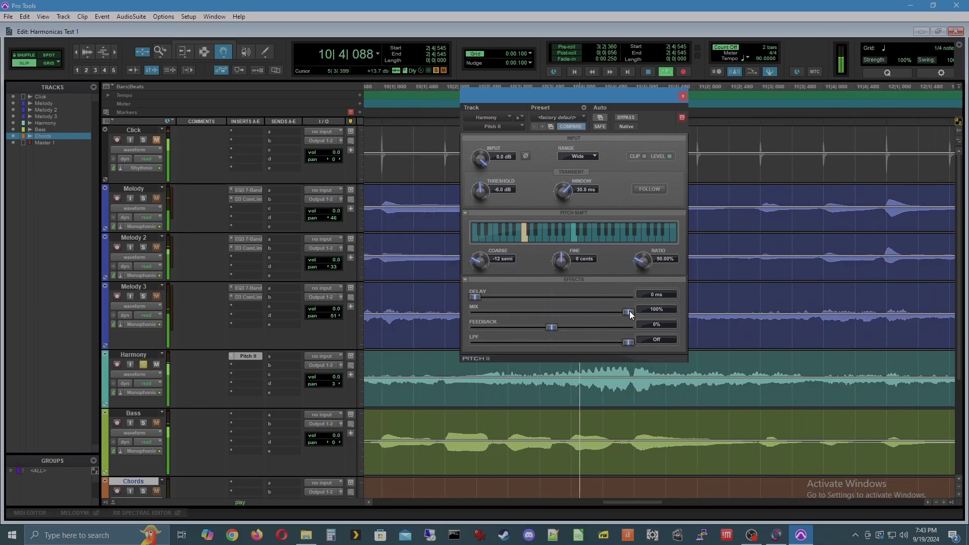
{"action": "left_click_drag", "start_coordinate": [629, 311], "coordinate": [501, 313]}
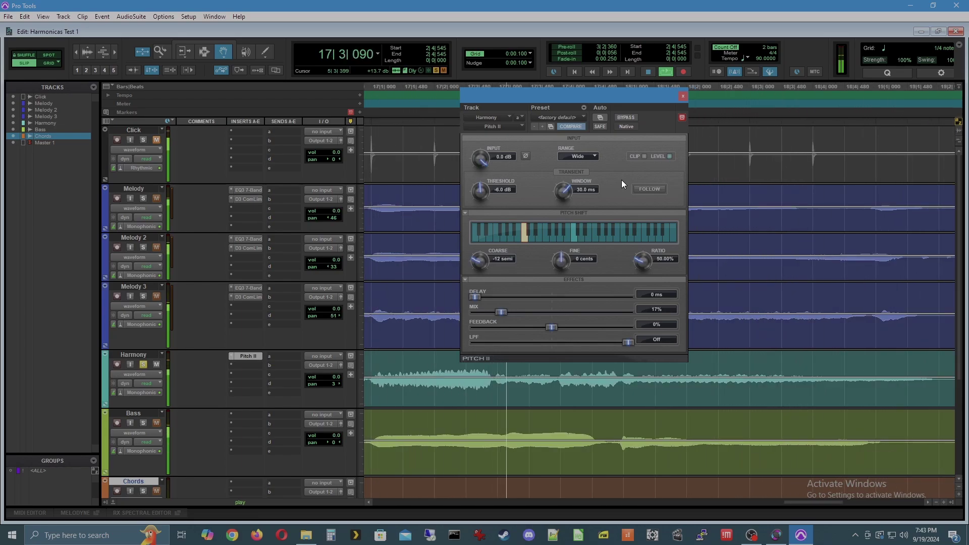
{"action": "key", "text": "space"}
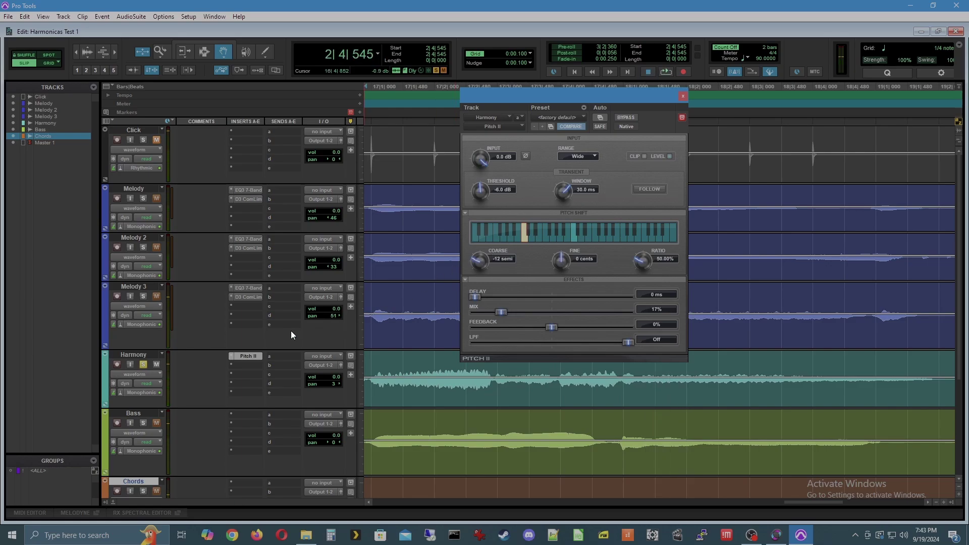
{"action": "left_click", "coordinate": [142, 365]}
Insert the Dyn3 Compressor/Limiter (mono) after Pitch II on the Harmony track and set its threshold to -19.4 dB
{"action": "left_click", "coordinate": [240, 365]}
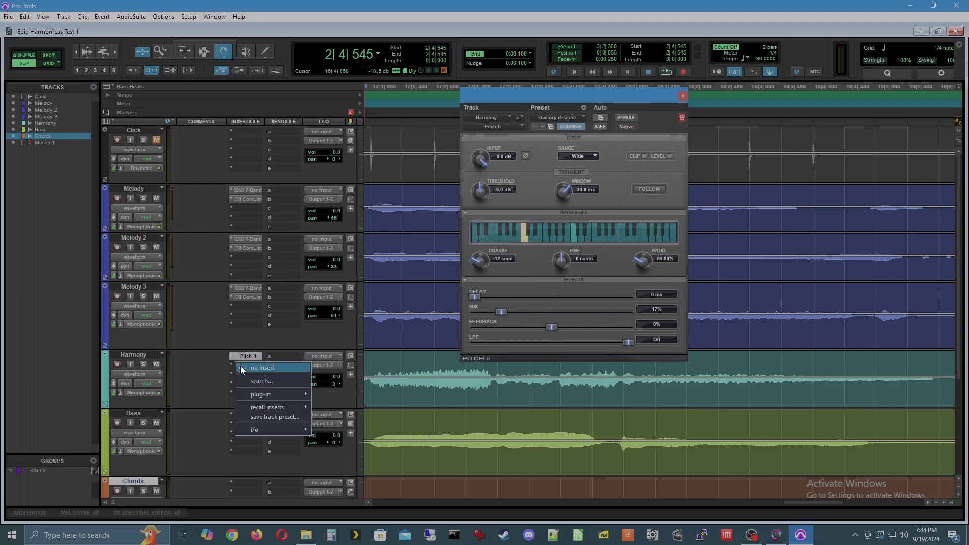
{"action": "mouse_move", "coordinate": [275, 395]}
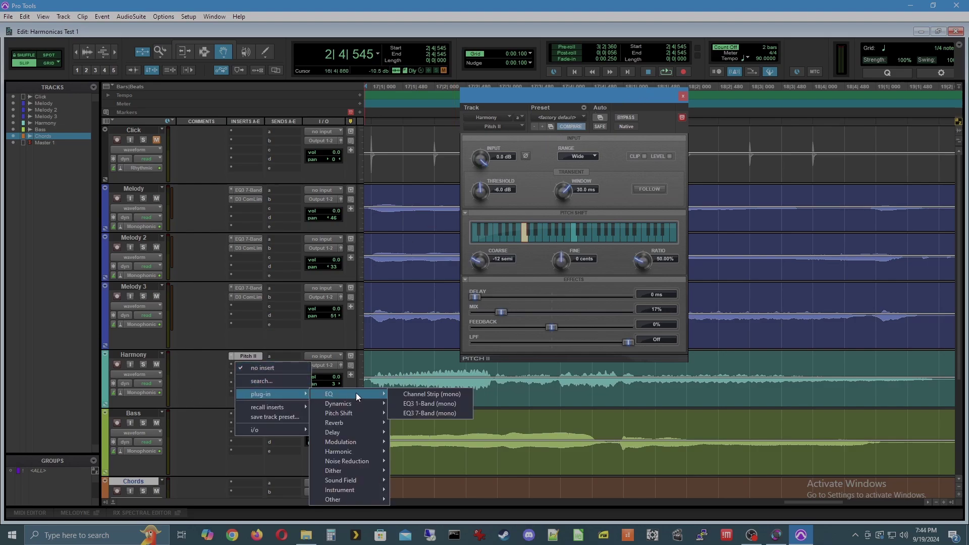
{"action": "mouse_move", "coordinate": [354, 402]}
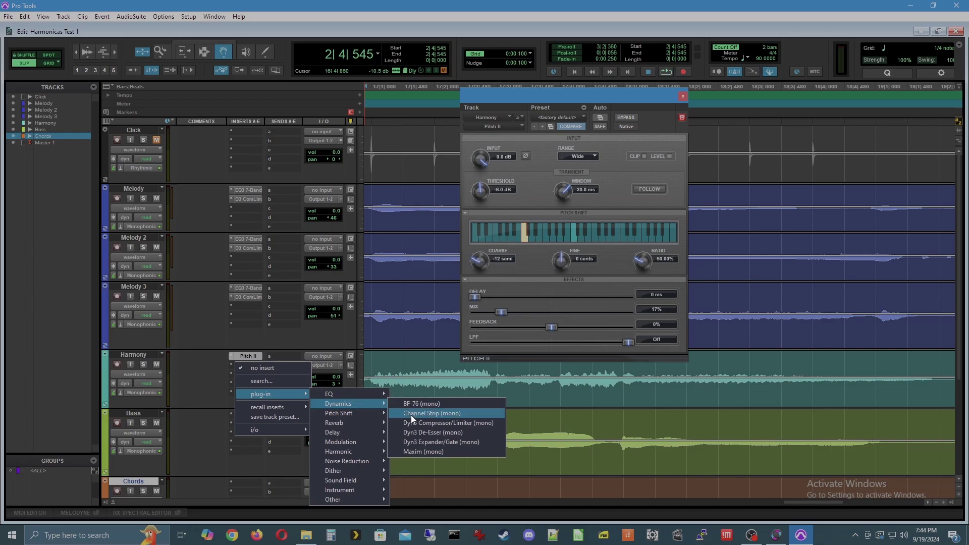
{"action": "left_click", "coordinate": [456, 424]}
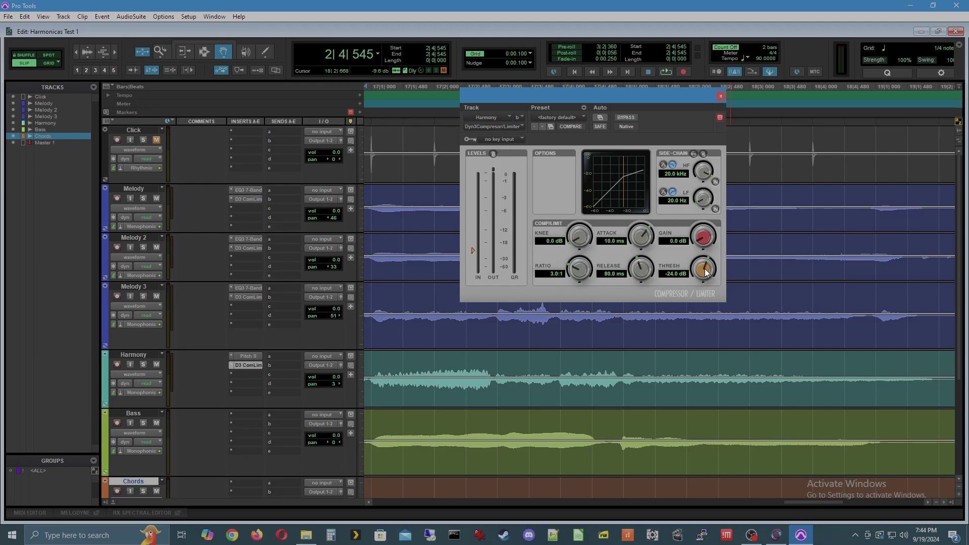
{"action": "left_click_drag", "start_coordinate": [706, 273], "coordinate": [716, 265]}
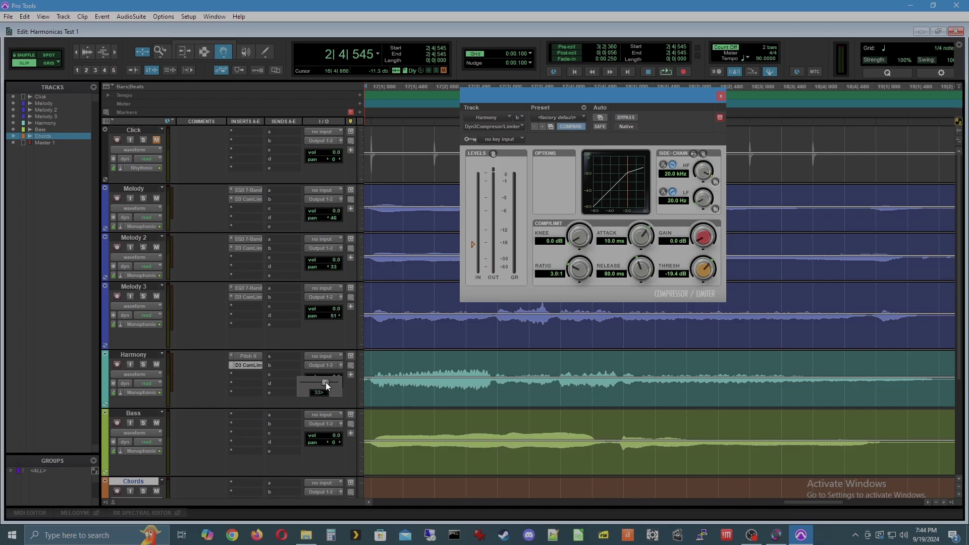
Pan Harmony to 30 right, Melody 3 to 43 right and Melody 2 to 30 left
{"action": "left_click_drag", "start_coordinate": [325, 382], "coordinate": [325, 383]}
{"action": "left_click", "coordinate": [324, 314]}
Solo the Harmony and three melody tracks, audition them together with the compressor window closed, and clear the solos
{"action": "left_click", "coordinate": [144, 365]}
{"action": "left_click", "coordinate": [144, 296]}
{"action": "left_click", "coordinate": [143, 246]}
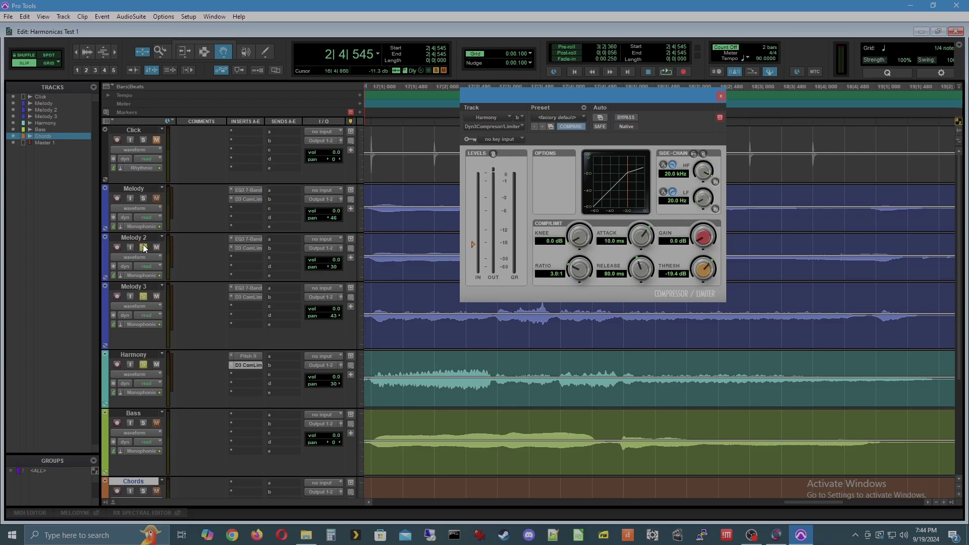
{"action": "key", "text": "space"}
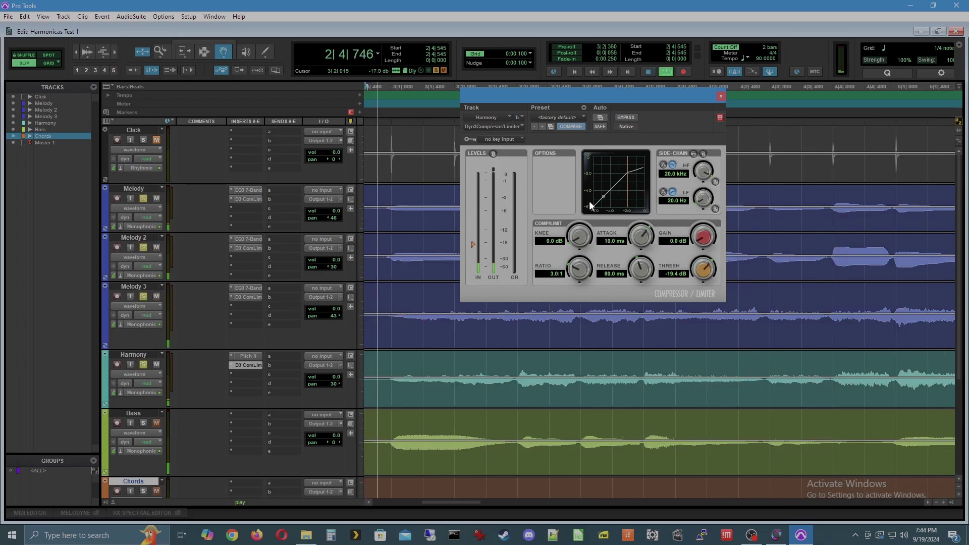
{"action": "left_click", "coordinate": [722, 95]}
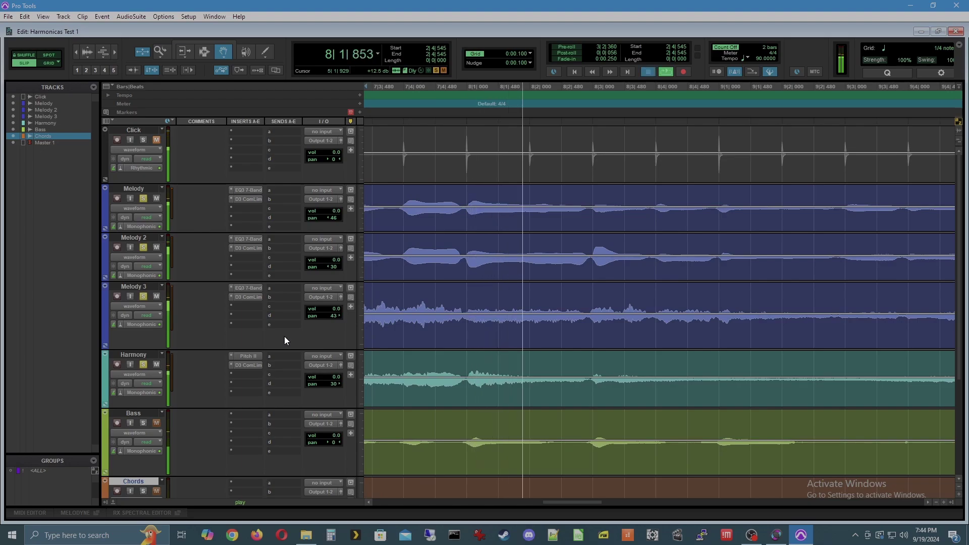
{"action": "key", "text": "space"}
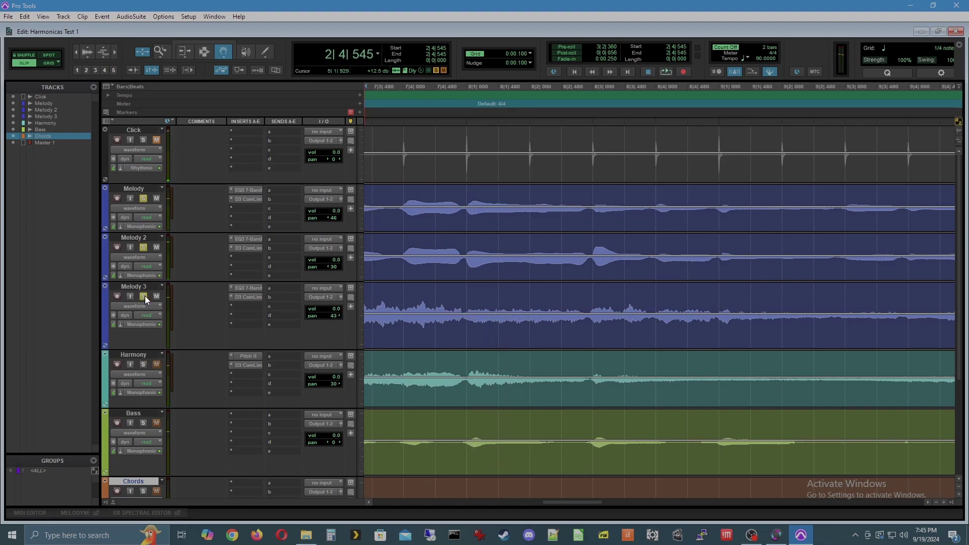
{"action": "left_click", "coordinate": [144, 296]}
{"action": "left_click", "coordinate": [144, 200]}
Insert the Pitch II (mono) plug-in on the Bass track, solo the track and shift its pitch down 12 semitones
{"action": "scroll", "coordinate": [399, 416], "scroll_direction": "down", "scroll_amount": 2}
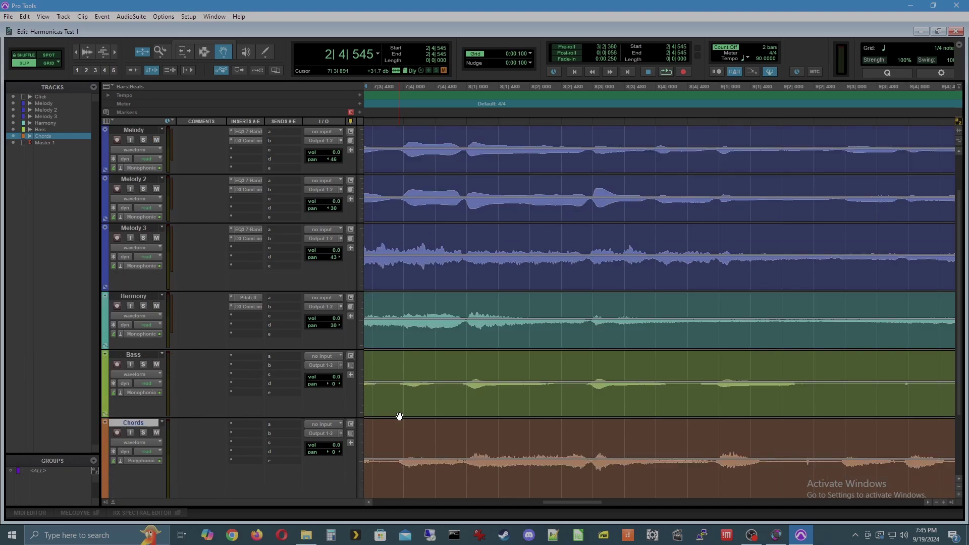
{"action": "left_click", "coordinate": [243, 356]}
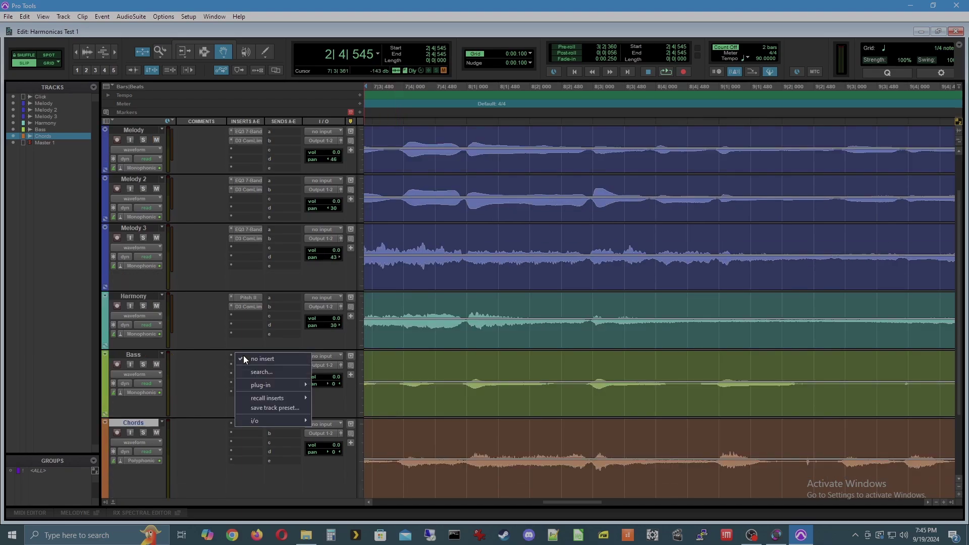
{"action": "mouse_move", "coordinate": [268, 384]}
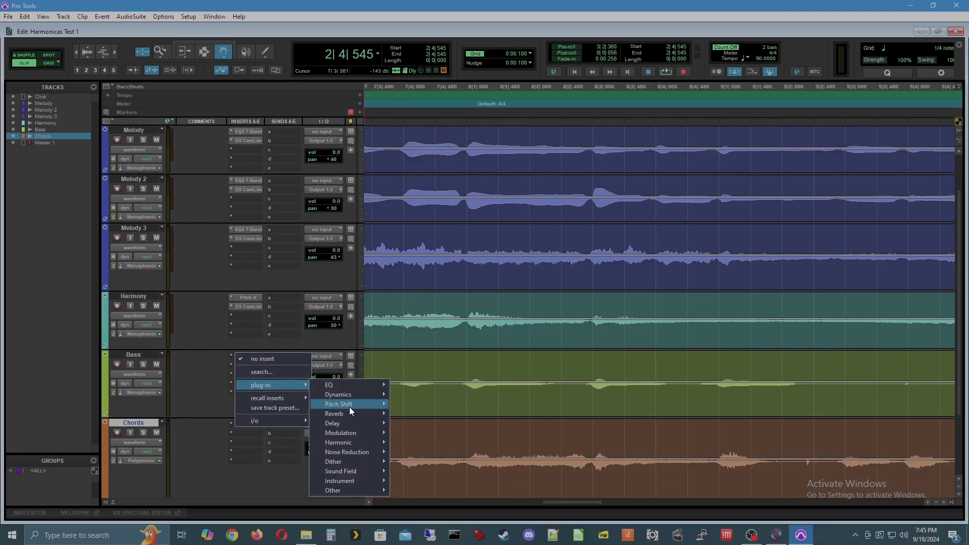
{"action": "mouse_move", "coordinate": [353, 405]}
{"action": "left_click", "coordinate": [441, 404]}
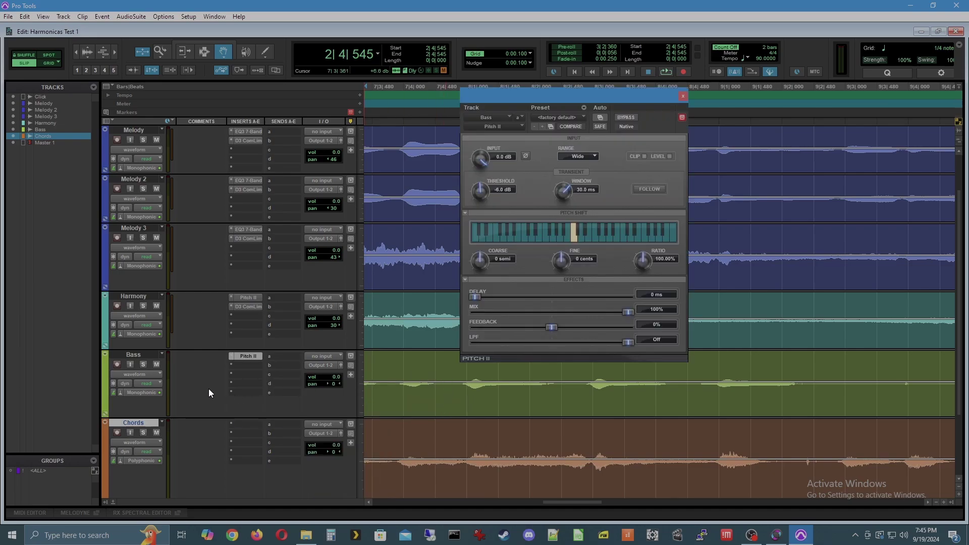
{"action": "left_click", "coordinate": [192, 364]}
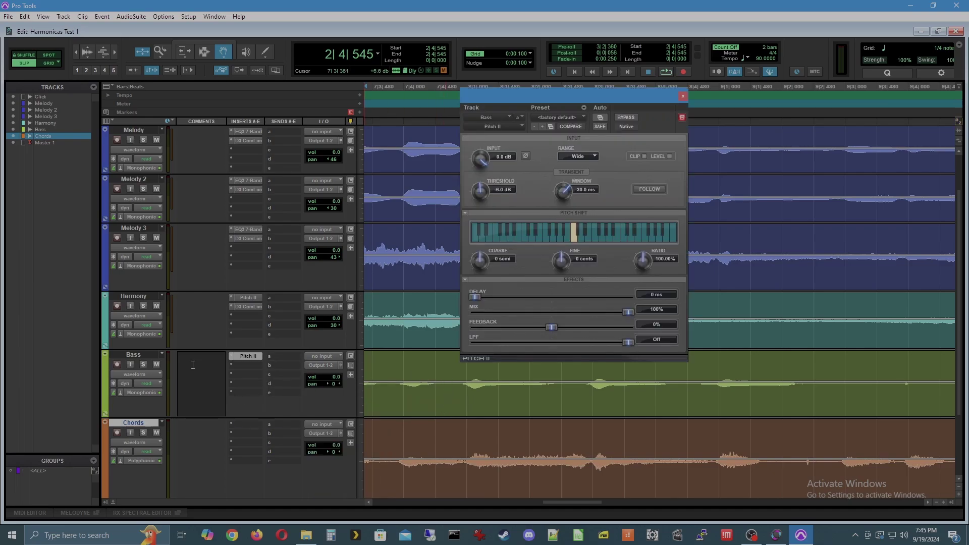
{"action": "left_click", "coordinate": [143, 363]}
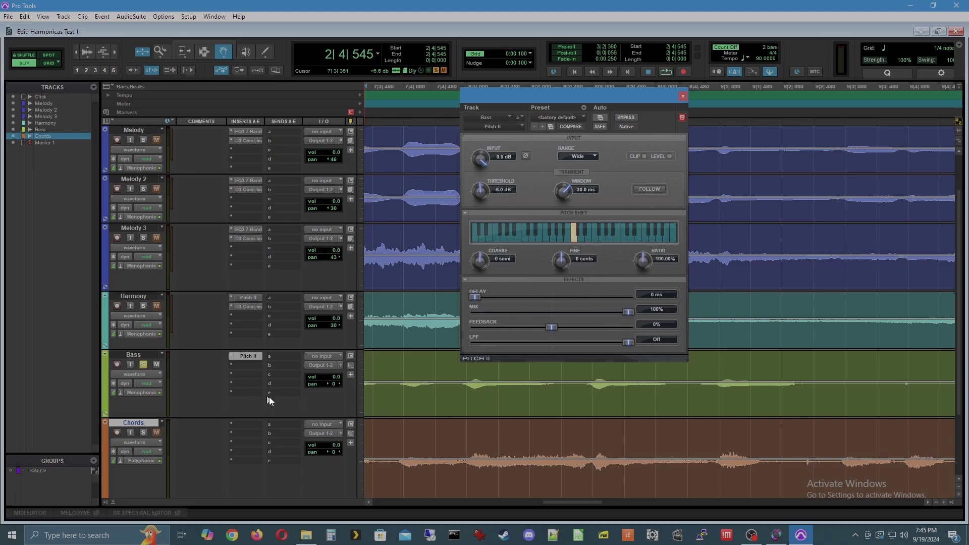
{"action": "left_click", "coordinate": [523, 233]}
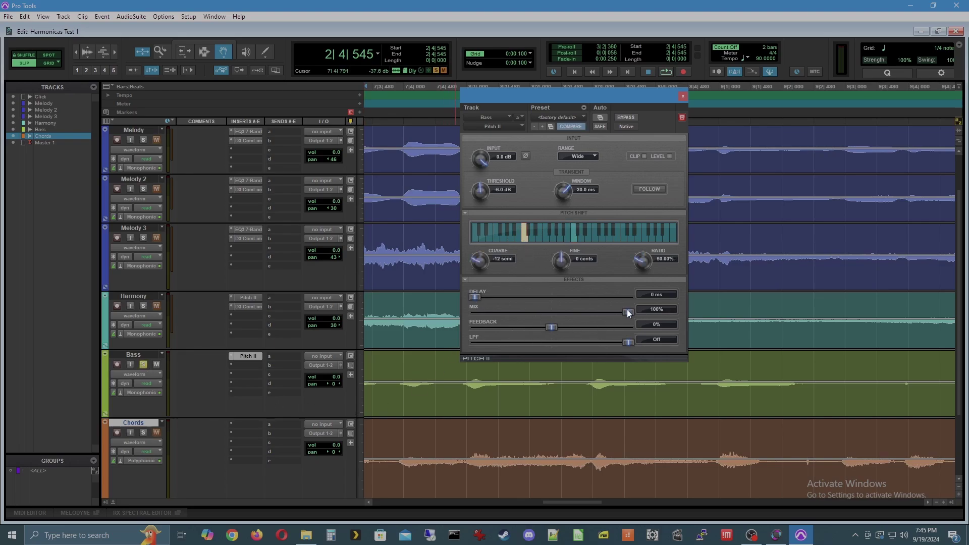
Set the Bass Pitch II mix to 40% while auditioning the soloed track
{"action": "left_click_drag", "start_coordinate": [628, 310], "coordinate": [536, 312]}
{"action": "key", "text": "space"}
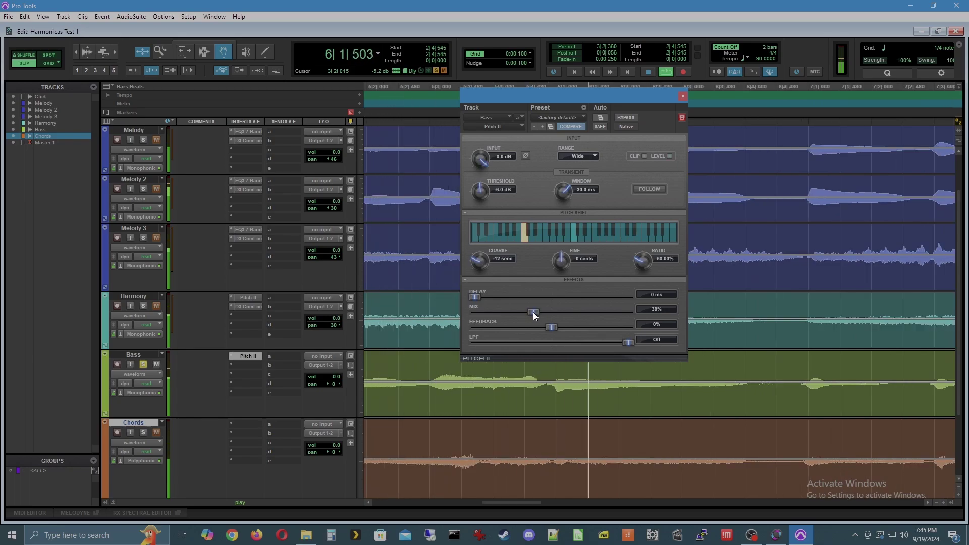
{"action": "left_click_drag", "start_coordinate": [532, 312], "coordinate": [535, 312]}
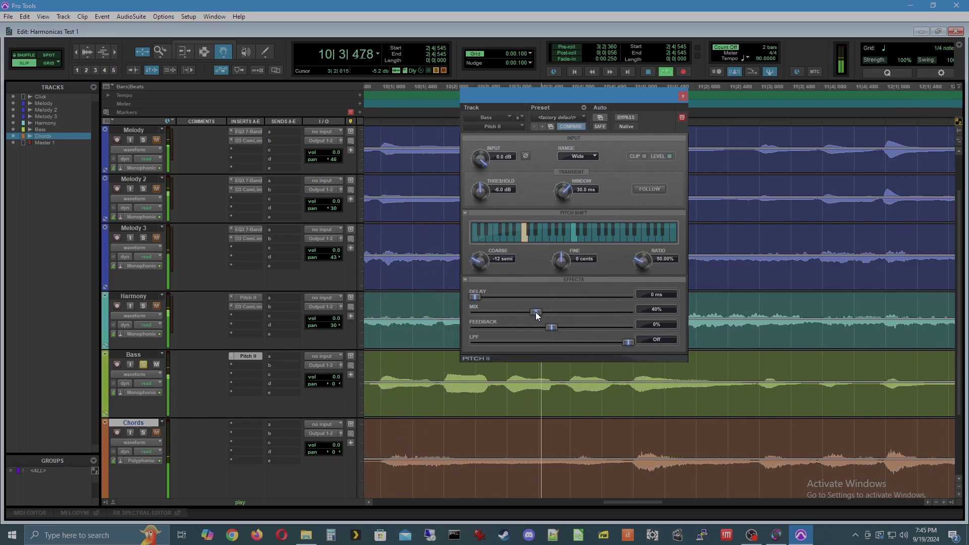
{"action": "key", "text": "space"}
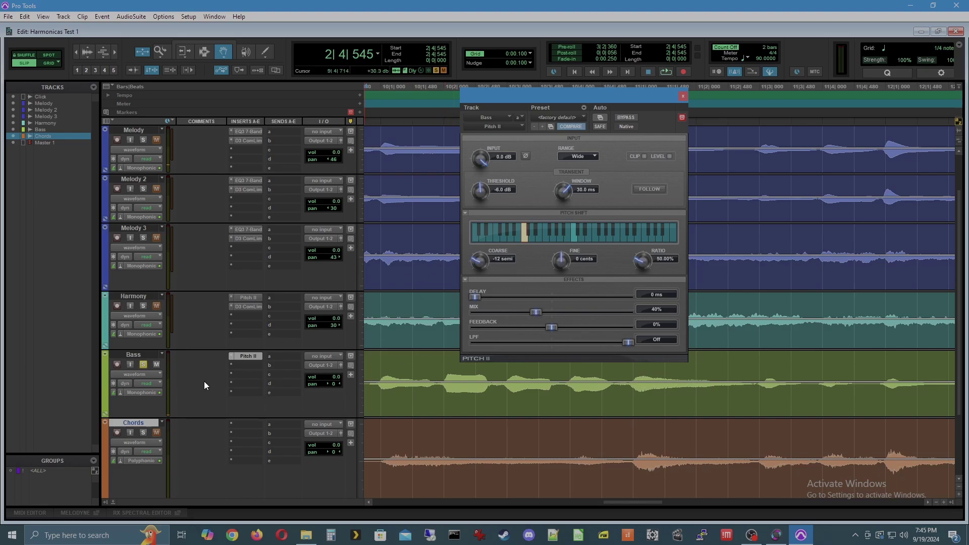
Insert the Dyn3 Compressor/Limiter (mono) after Pitch II on Bass, setting threshold -19.2 dB and gain 1.2 dB during playback
{"action": "left_click", "coordinate": [241, 365]}
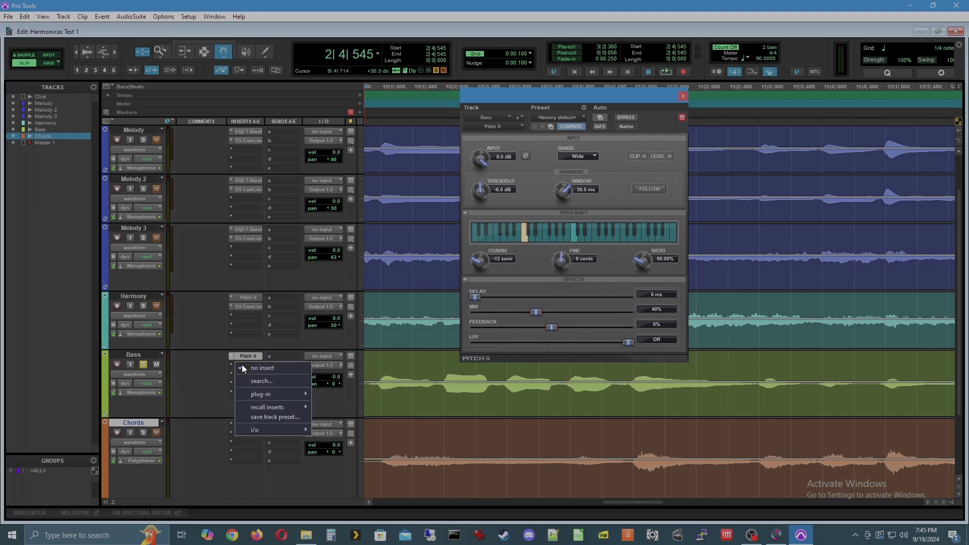
{"action": "mouse_move", "coordinate": [274, 396]}
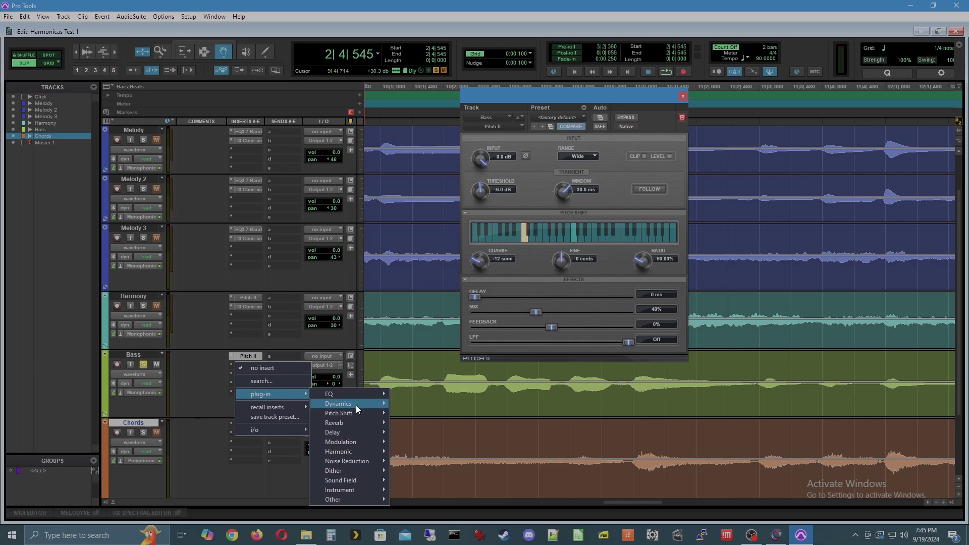
{"action": "mouse_move", "coordinate": [370, 405]}
{"action": "left_click", "coordinate": [469, 422]}
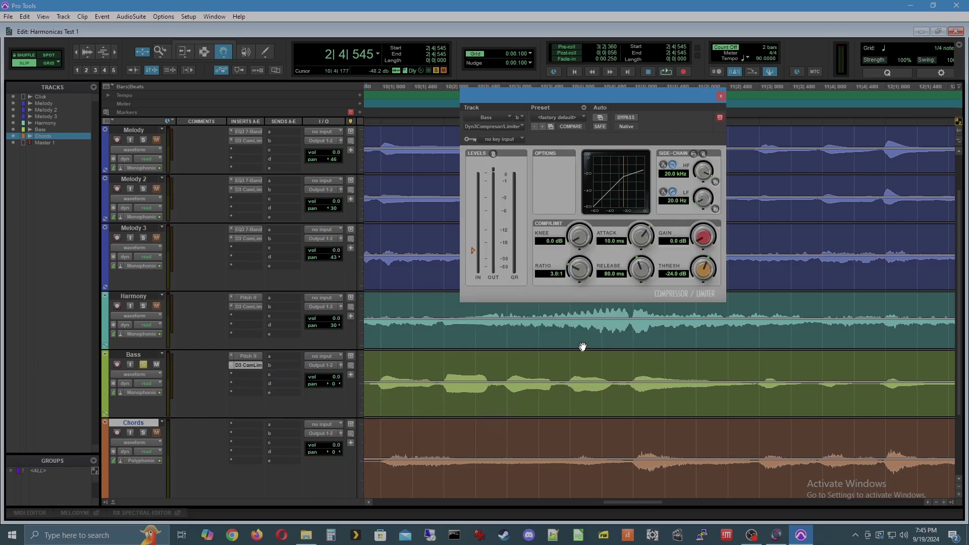
{"action": "left_click_drag", "start_coordinate": [704, 267], "coordinate": [710, 264]}
{"action": "key", "text": "space"}
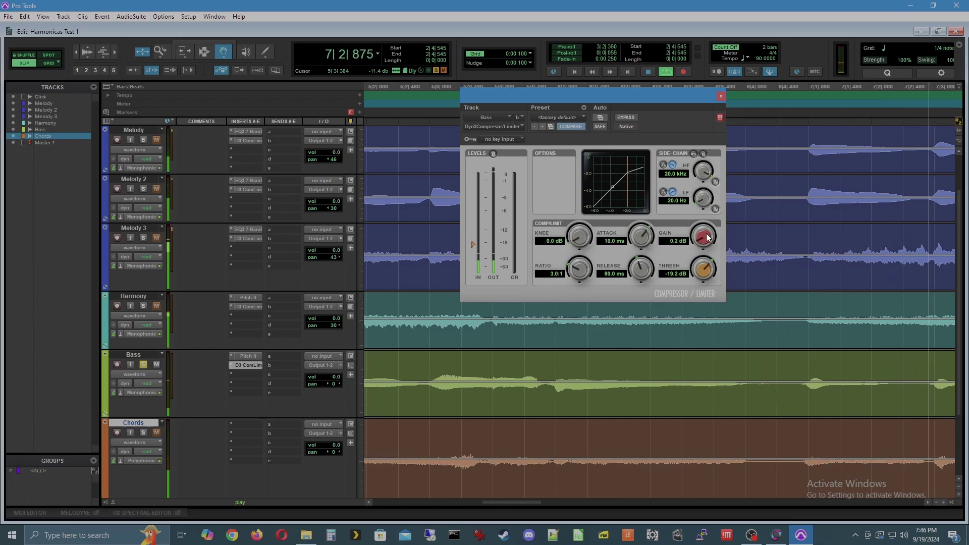
{"action": "left_click_drag", "start_coordinate": [705, 237], "coordinate": [710, 237]}
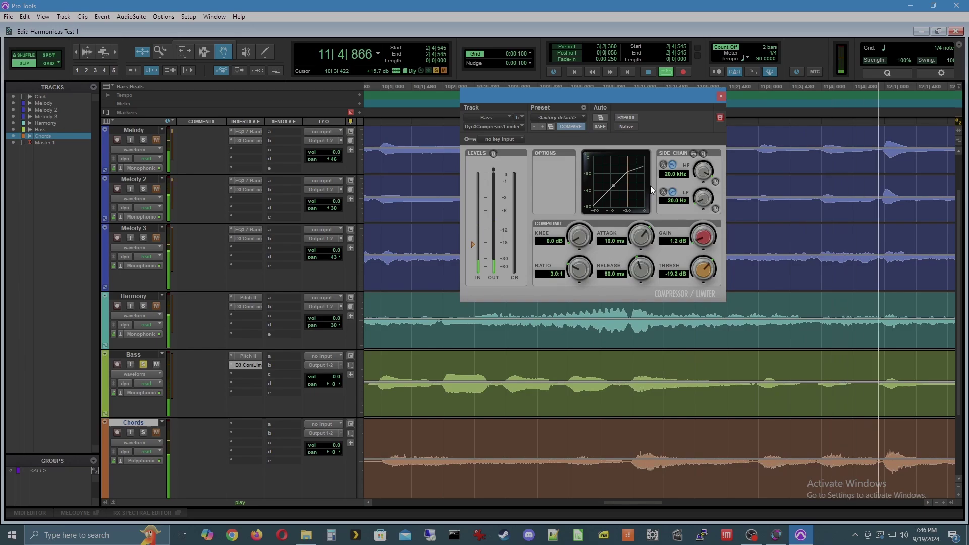
Clear the Bass solo and audition the full mix, briefly muting and unmuting Bass to compare
{"action": "key", "text": "space"}
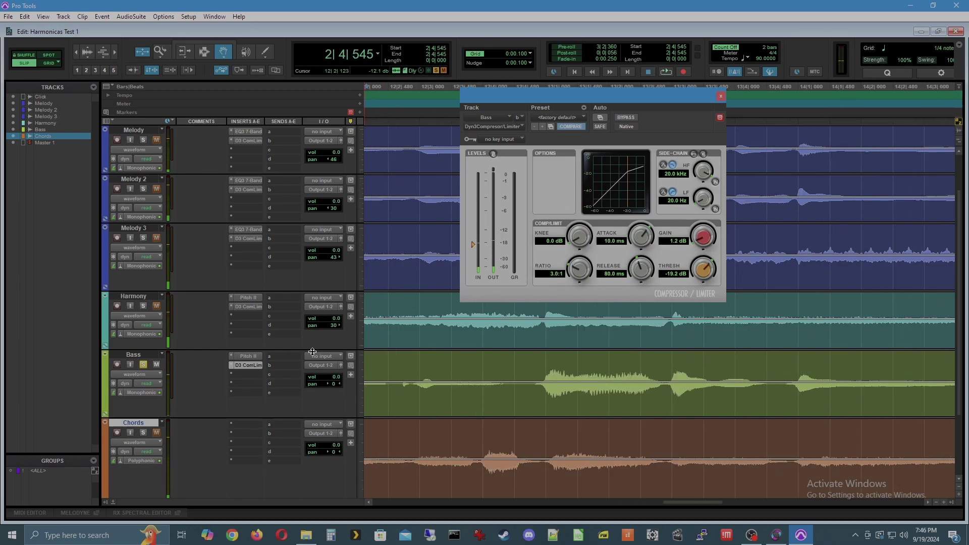
{"action": "left_click", "coordinate": [143, 364]}
{"action": "left_click", "coordinate": [143, 364]}
{"action": "left_click", "coordinate": [143, 365]}
{"action": "key", "text": "space"}
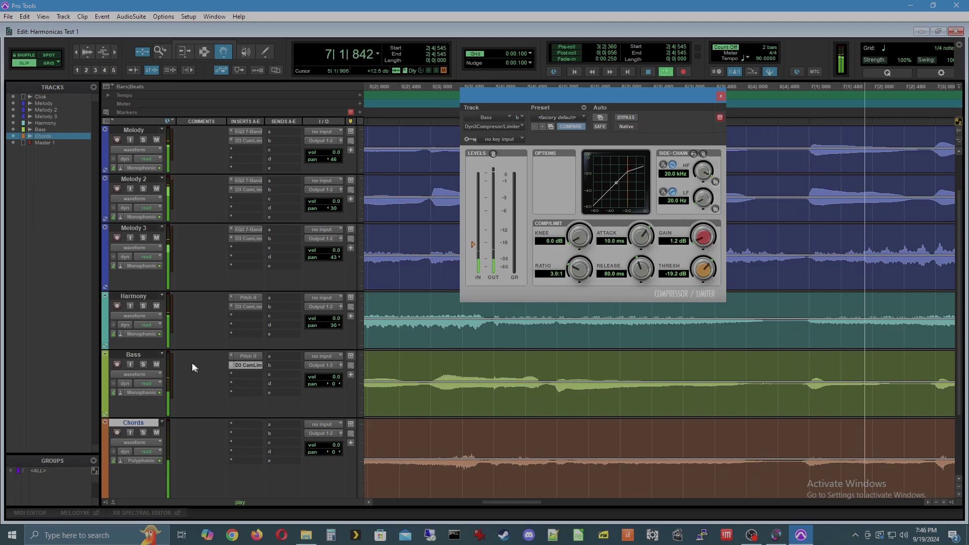
{"action": "left_click", "coordinate": [156, 364]}
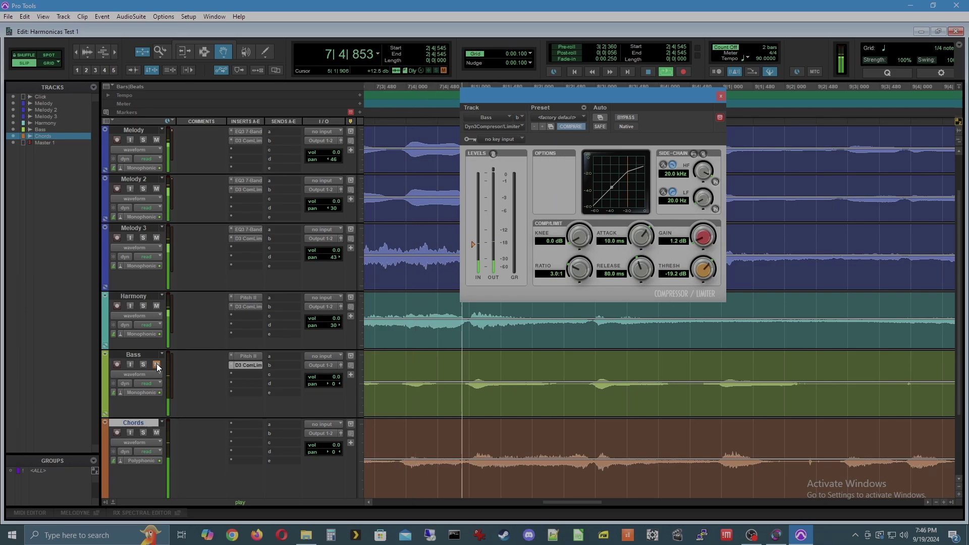
{"action": "left_click", "coordinate": [156, 364]}
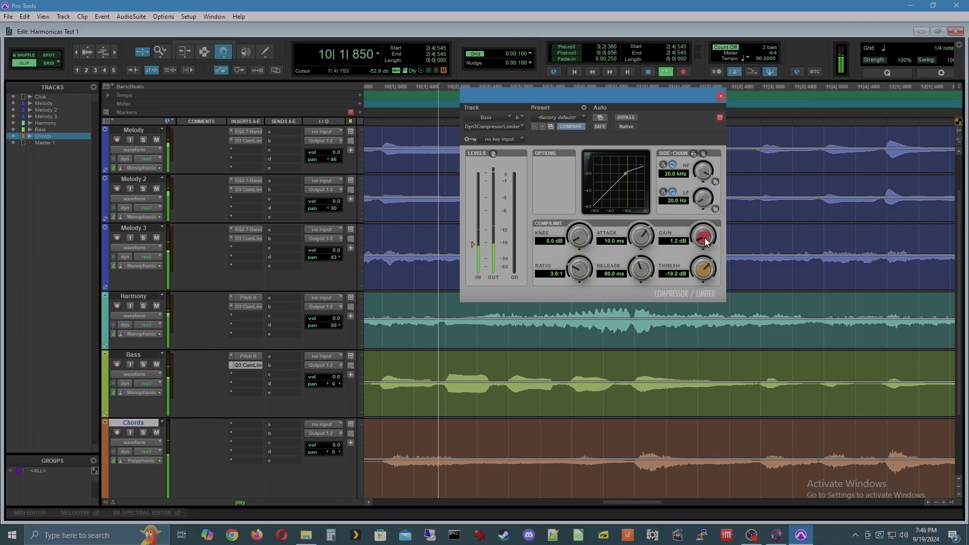
Set the Bass compressor gain to 2.0 dB, stop playback and close the plug-in window
{"action": "left_click_drag", "start_coordinate": [707, 237], "coordinate": [708, 237]}
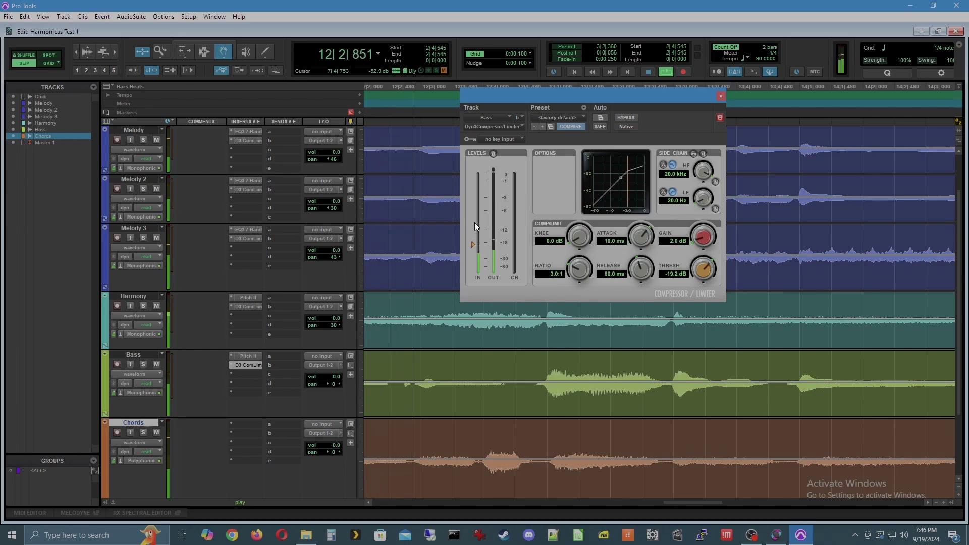
{"action": "key", "text": "space"}
{"action": "left_click", "coordinate": [720, 96]}
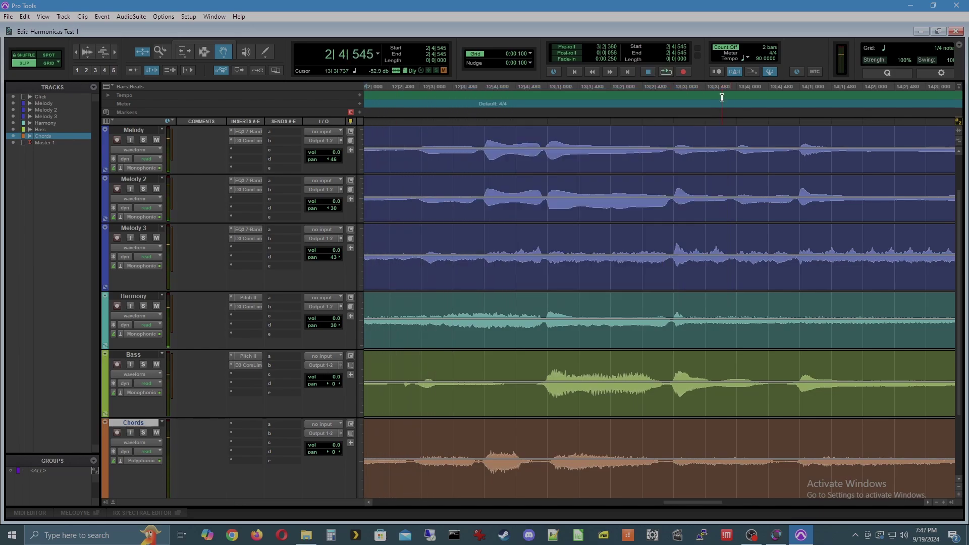
Insert the EQ3 7-Band (mono) plug-in in the first insert slot of the Chords track
{"action": "left_click", "coordinate": [240, 423]}
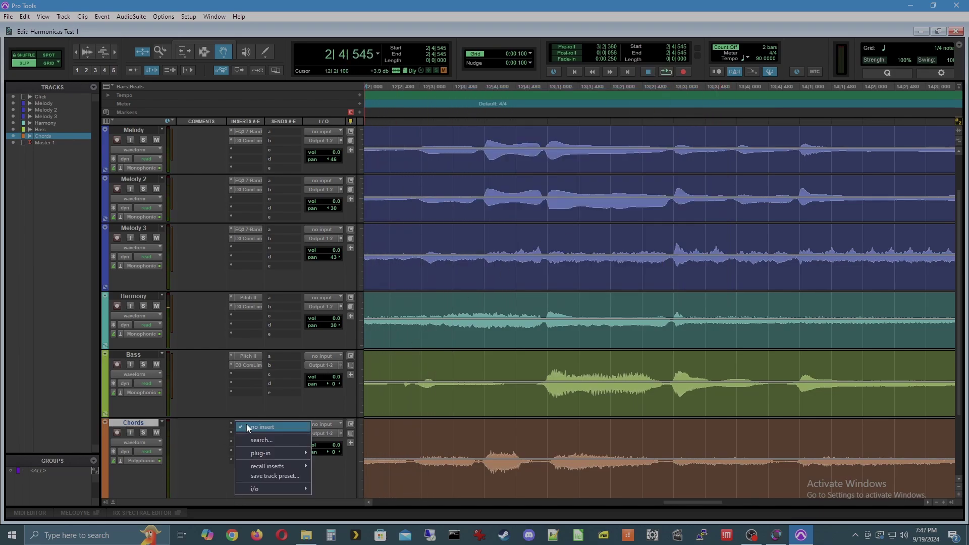
{"action": "mouse_move", "coordinate": [263, 453]}
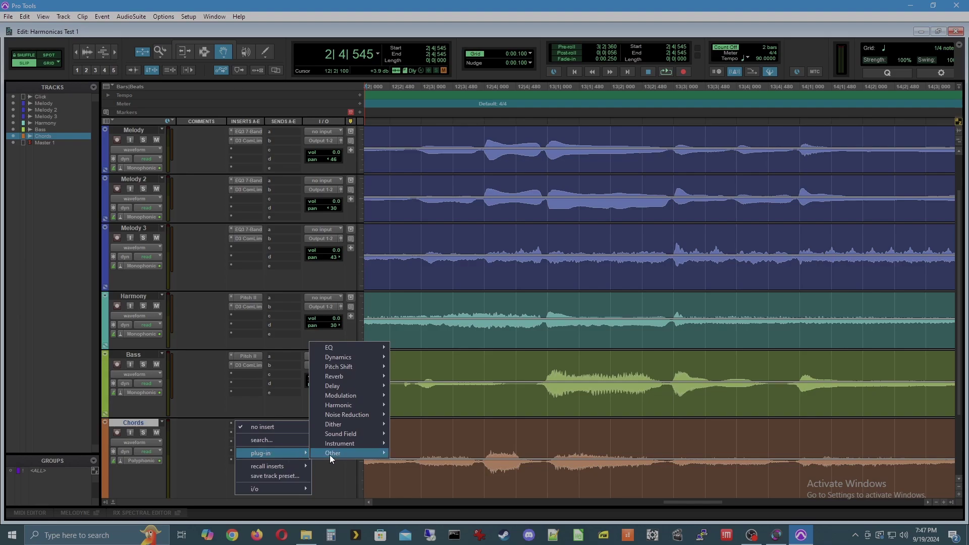
{"action": "mouse_move", "coordinate": [344, 349]}
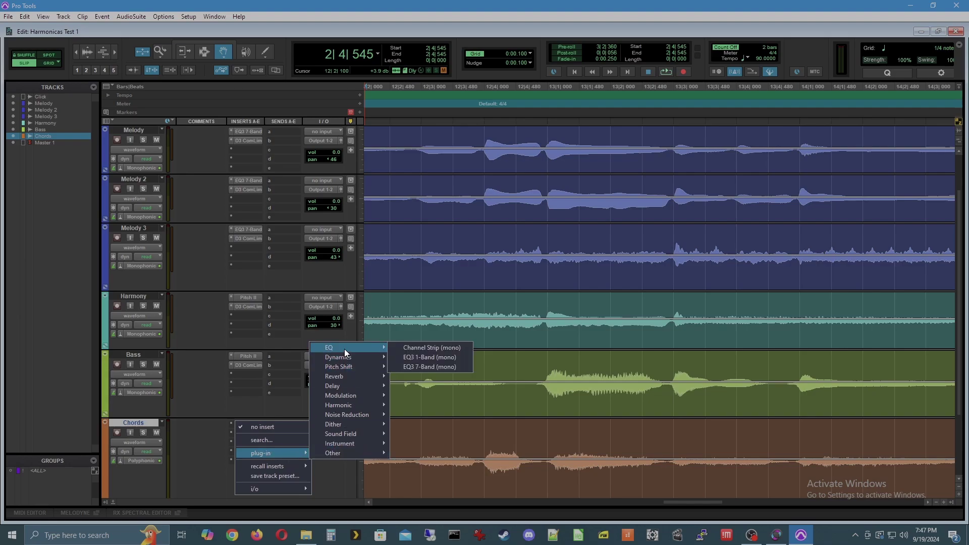
{"action": "left_click", "coordinate": [451, 366]}
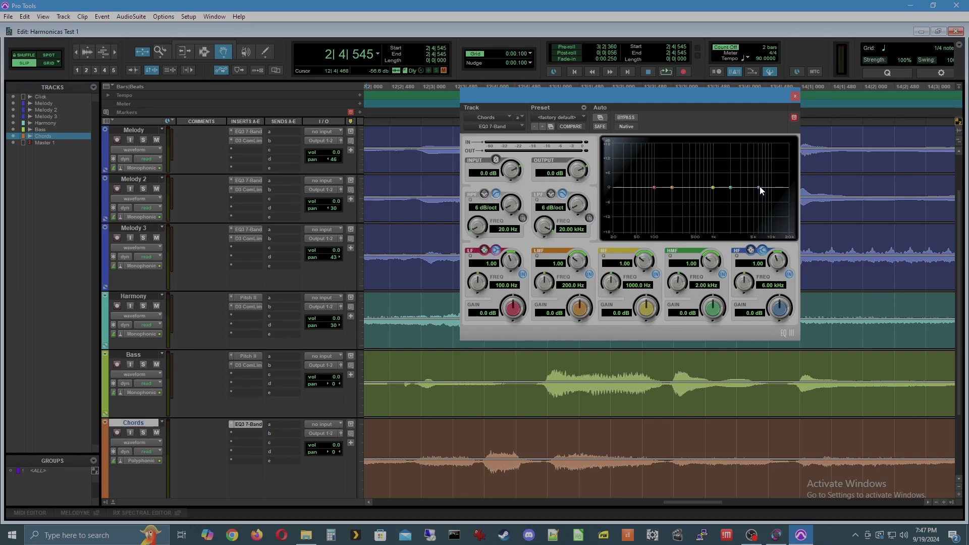
Shape the Chords EQ with HF 1.9 dB at 8.03 kHz, HMF -1.7 dB, and -2.9 dB cuts at 1.67 kHz and 786.8 Hz
{"action": "left_click_drag", "start_coordinate": [760, 187], "coordinate": [746, 192]}
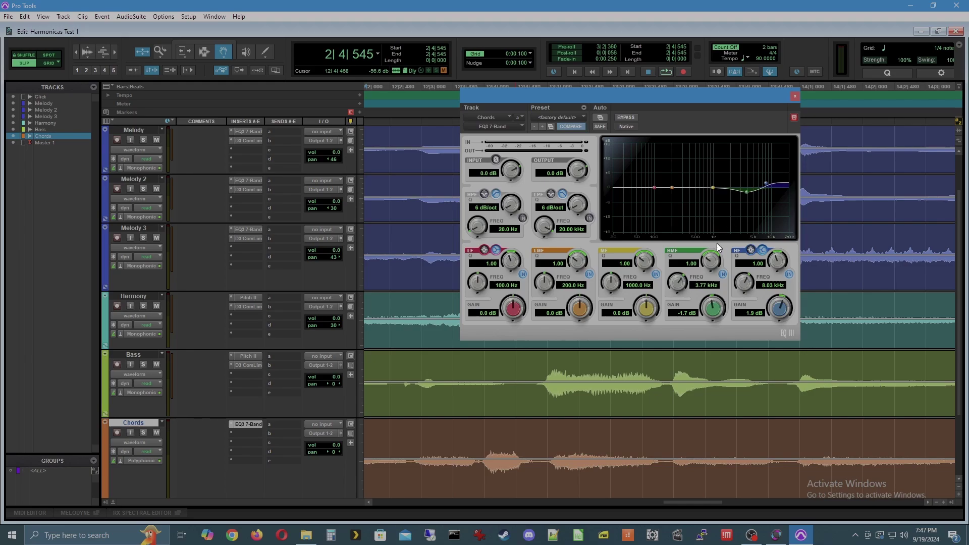
{"action": "scroll", "coordinate": [701, 259], "scroll_direction": "down", "scroll_amount": 1}
{"action": "mouse_move", "coordinate": [714, 190]}
{"action": "left_mouse_down"}
{"action": "mouse_move", "coordinate": [722, 195]}
{"action": "mouse_move", "coordinate": [707, 195]}
{"action": "left_mouse_up"}
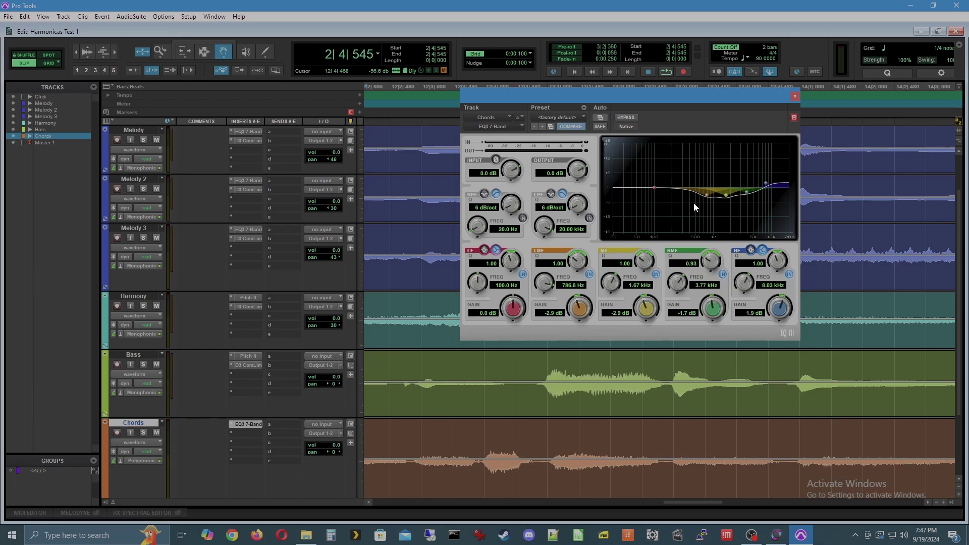
Compare the EQ curves of Melody, Melody 2 and Melody 3, examining the upper-mid bands on Melody 2 again
{"action": "left_click", "coordinate": [246, 141]}
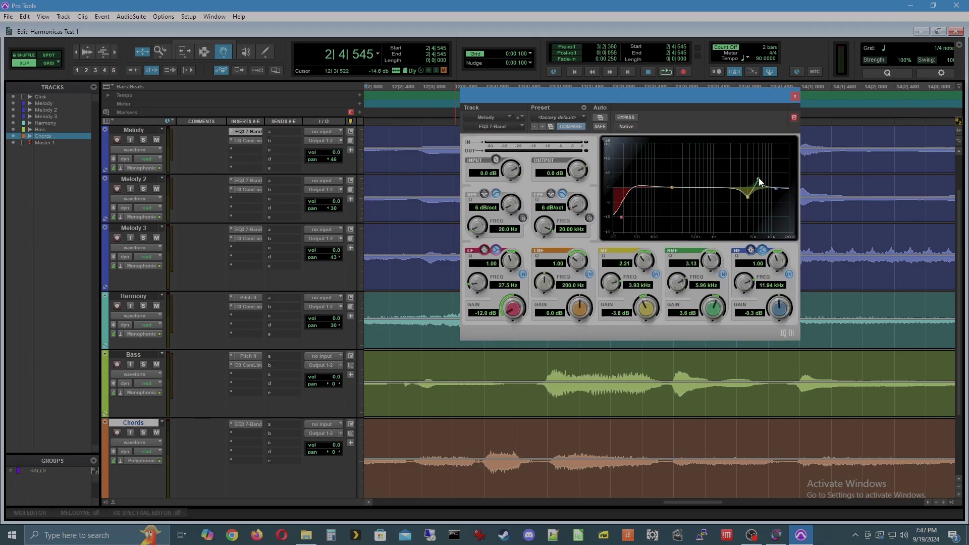
{"action": "left_click", "coordinate": [241, 181]}
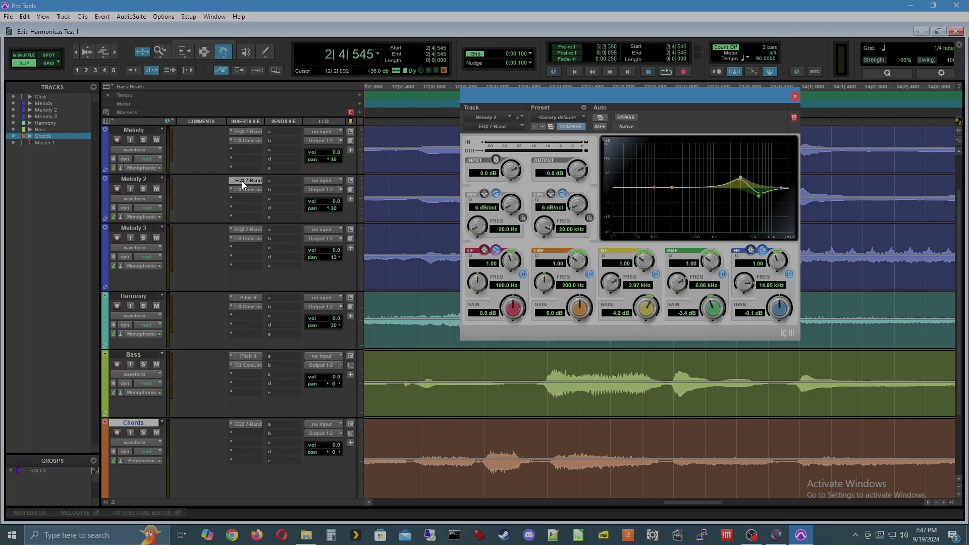
{"action": "left_click", "coordinate": [247, 229]}
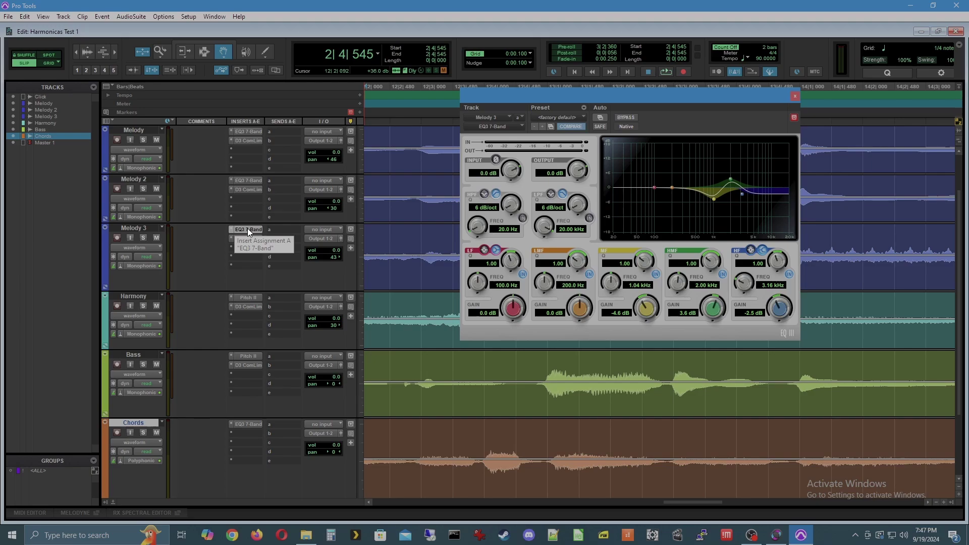
{"action": "left_click", "coordinate": [252, 180]}
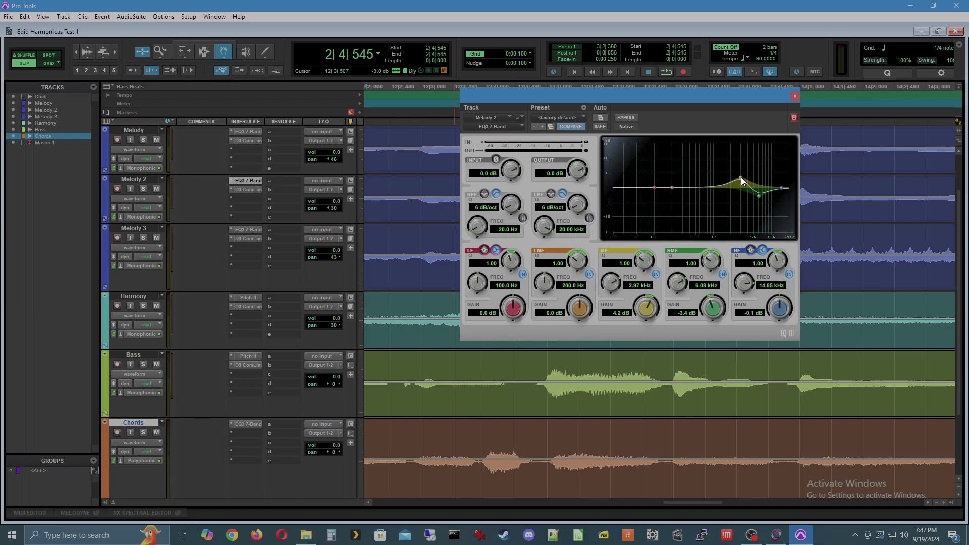
{"action": "left_click_drag", "start_coordinate": [741, 178], "coordinate": [747, 179]}
{"action": "left_click_drag", "start_coordinate": [758, 196], "coordinate": [758, 199]}
Reopen the Chords EQ and set MF to 2.04 kHz/-4.2 dB, HMF to 3.93 kHz/-3.8 dB, HF to 6.32 kHz/-4.4 dB, and LMF to 234.4 Hz/-0.3 dB
{"action": "left_click", "coordinate": [249, 424]}
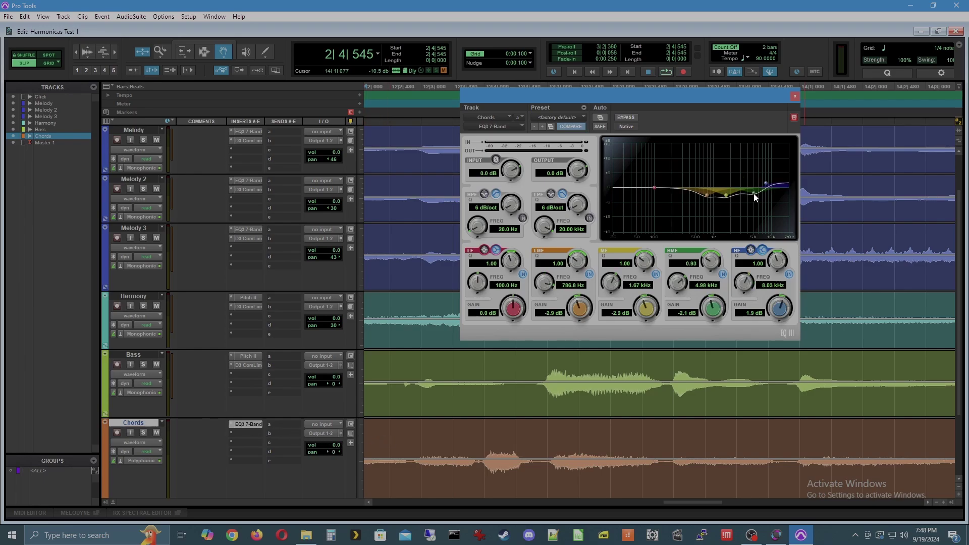
{"action": "left_click_drag", "start_coordinate": [755, 197], "coordinate": [758, 196]}
{"action": "mouse_move", "coordinate": [726, 196]}
{"action": "left_mouse_down"}
{"action": "mouse_move", "coordinate": [747, 196]}
{"action": "mouse_move", "coordinate": [713, 196]}
{"action": "left_mouse_up"}
{"action": "left_click_drag", "start_coordinate": [713, 199], "coordinate": [676, 193]}
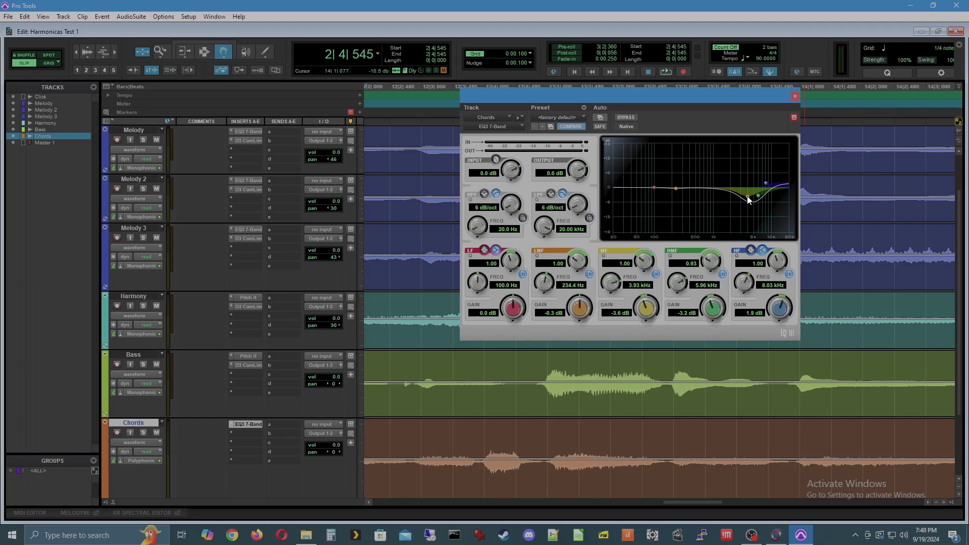
{"action": "mouse_move", "coordinate": [746, 196]}
{"action": "left_mouse_down"}
{"action": "mouse_move", "coordinate": [729, 199]}
{"action": "mouse_move", "coordinate": [759, 199]}
{"action": "left_mouse_up"}
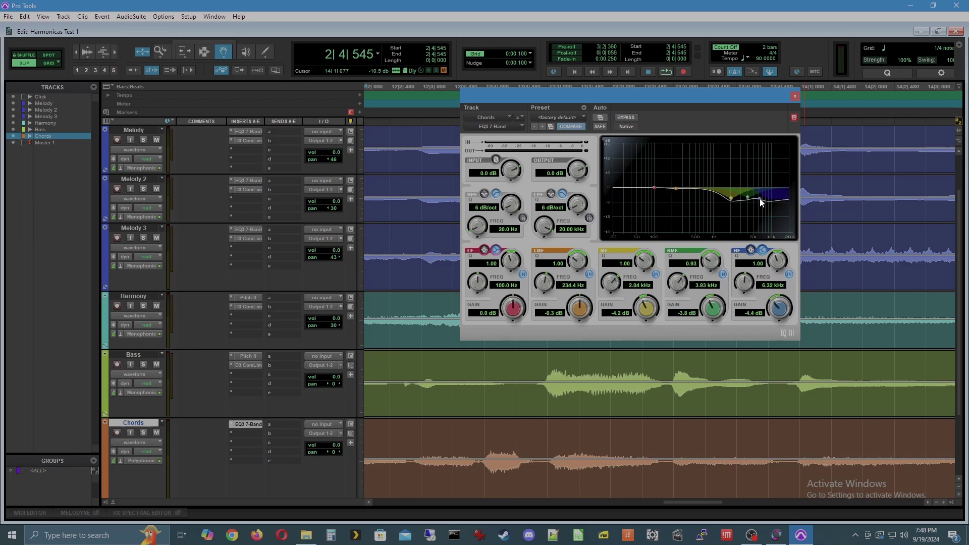
Switch the Chords HF band to a peak shape and narrow the cuts with Q 5.25 on HF, 3.43 on HMF and 3.02 on MF
{"action": "left_click", "coordinate": [751, 250]}
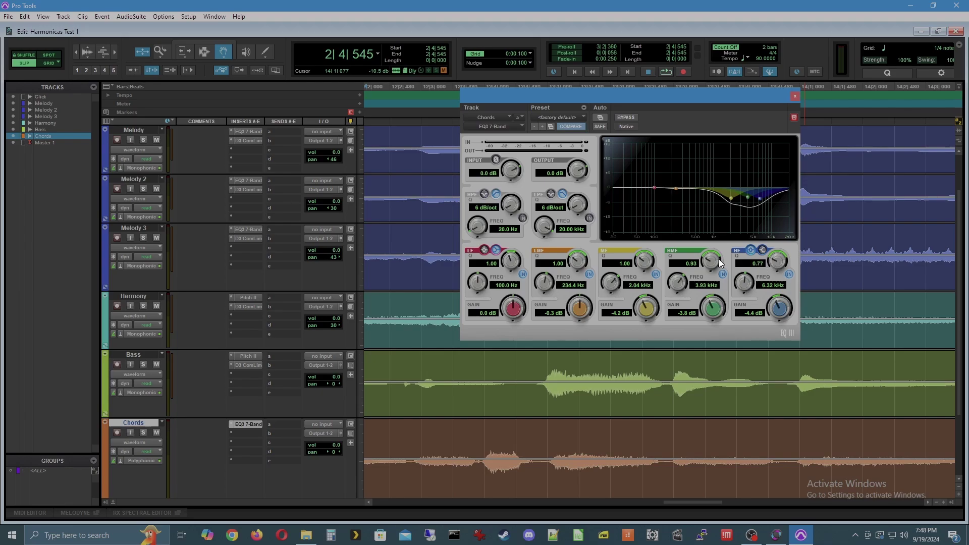
{"action": "mouse_move", "coordinate": [709, 257]}
{"action": "left_mouse_down"}
{"action": "mouse_move", "coordinate": [697, 258]}
{"action": "mouse_move", "coordinate": [722, 259]}
{"action": "left_mouse_up"}
{"action": "left_click_drag", "start_coordinate": [645, 259], "coordinate": [826, 255]}
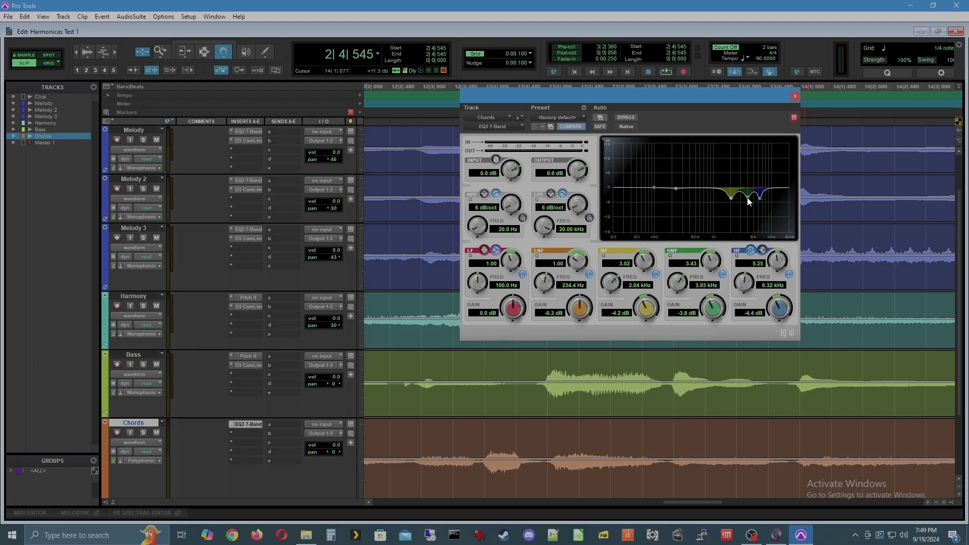
Set Chords HMF to 3.85 kHz/-4.8 dB, HF to 6.45 kHz/-5.2 dB, LMF to 508.4 Hz/3.6 dB with Q 0.68, and LF to 21.2 Hz/-8.4 dB
{"action": "left_click_drag", "start_coordinate": [749, 197], "coordinate": [748, 202]}
{"action": "left_click_drag", "start_coordinate": [760, 198], "coordinate": [761, 201]}
{"action": "left_click_drag", "start_coordinate": [676, 189], "coordinate": [696, 178]}
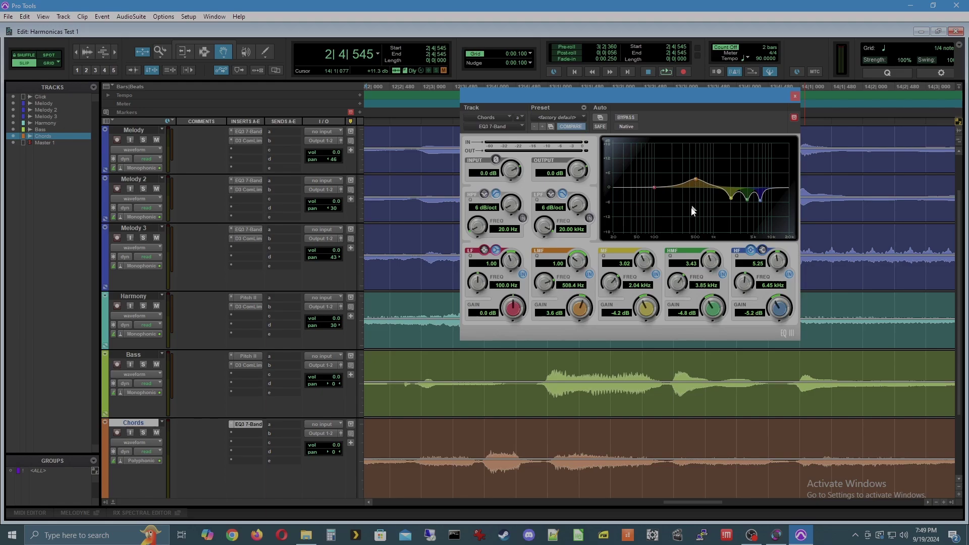
{"action": "left_click_drag", "start_coordinate": [578, 260], "coordinate": [555, 264]}
{"action": "left_click_drag", "start_coordinate": [654, 187], "coordinate": [615, 208]}
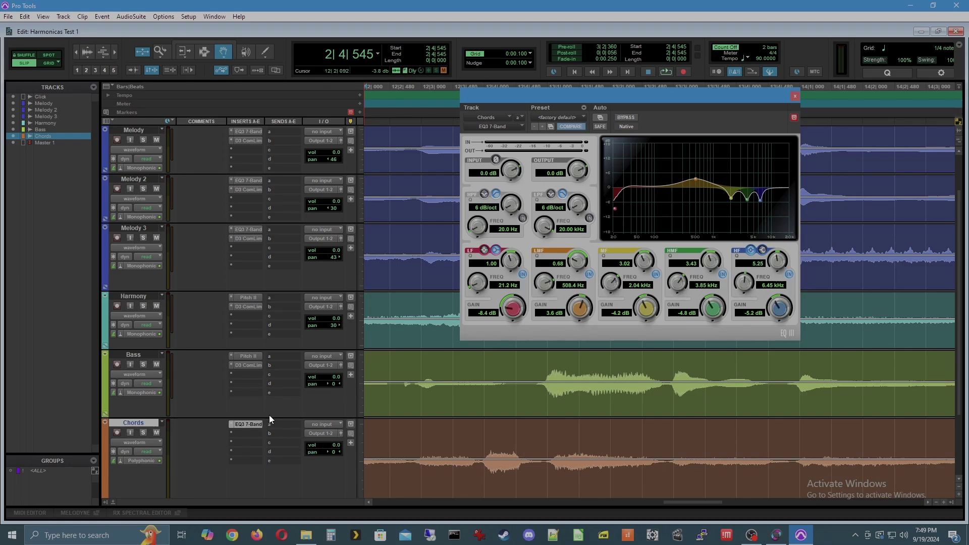
Insert the Dyn3 Compressor/Limiter (mono) after the EQ on Chords, move its window aside and start playback of the full mix
{"action": "left_click", "coordinate": [243, 433]}
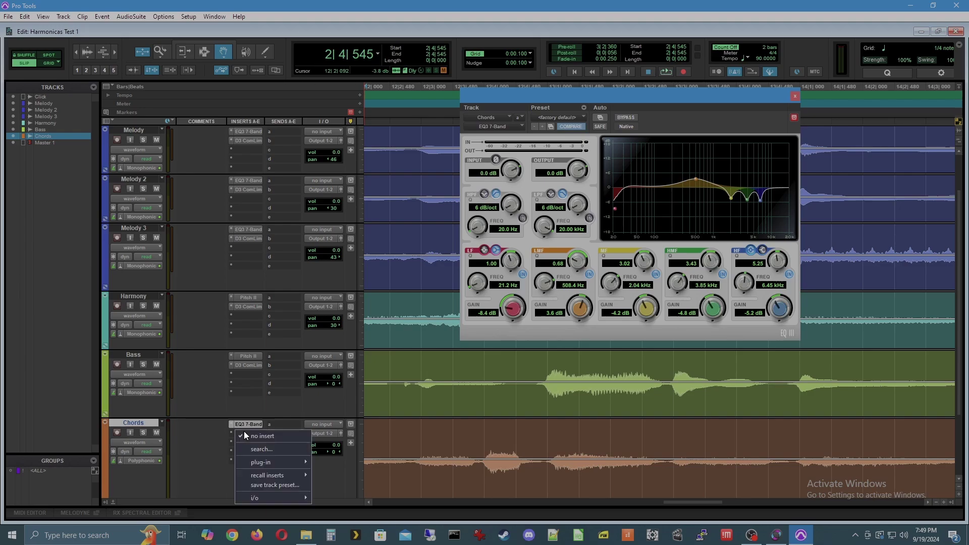
{"action": "mouse_move", "coordinate": [279, 461]}
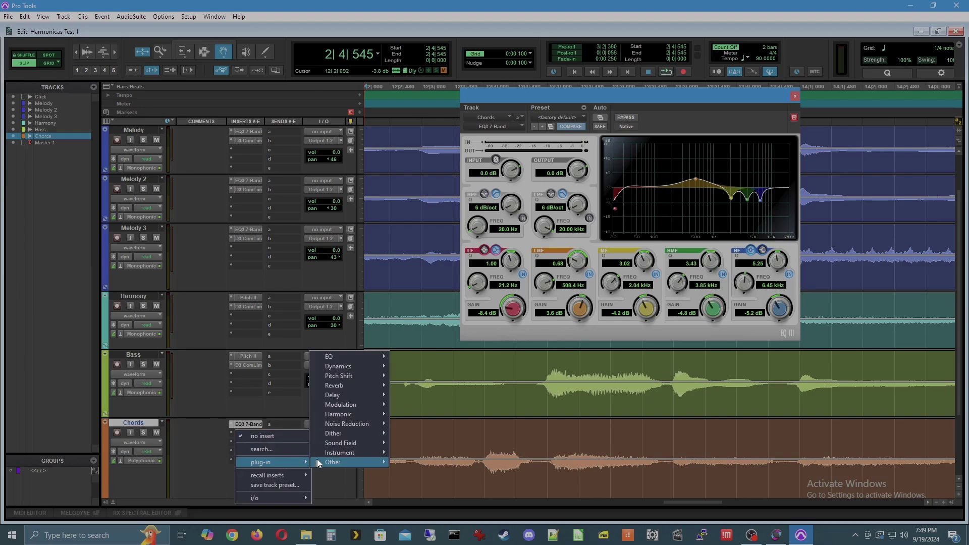
{"action": "mouse_move", "coordinate": [356, 366]}
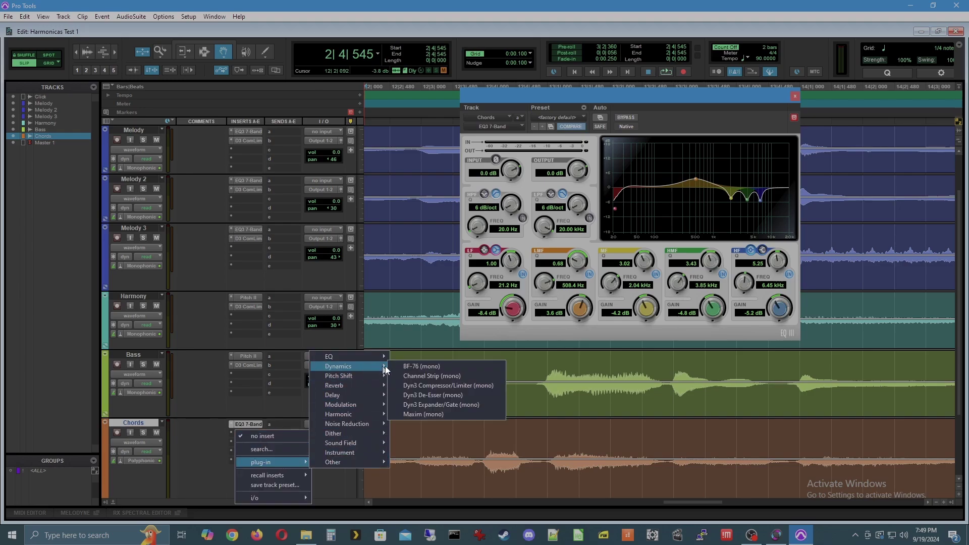
{"action": "left_click", "coordinate": [463, 386]}
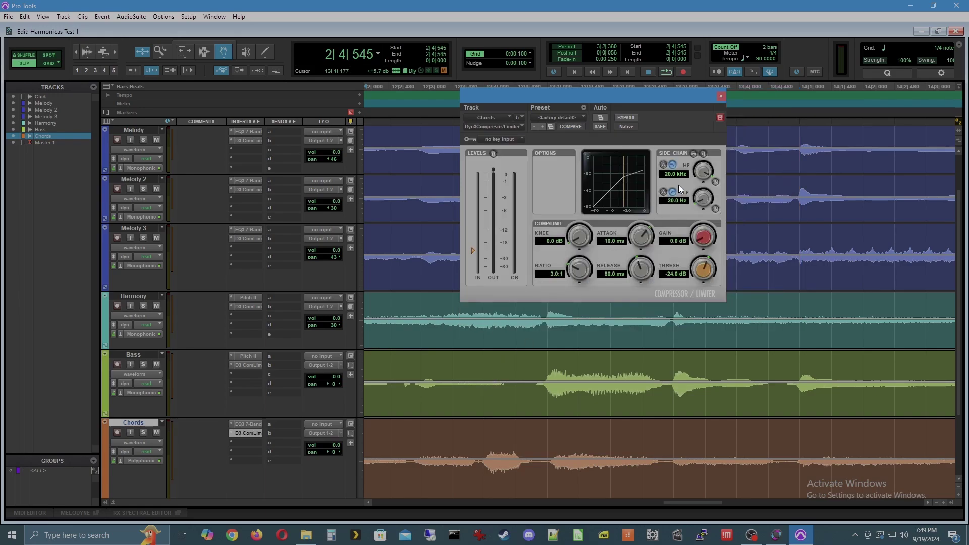
{"action": "left_click_drag", "start_coordinate": [572, 92], "coordinate": [741, 111]}
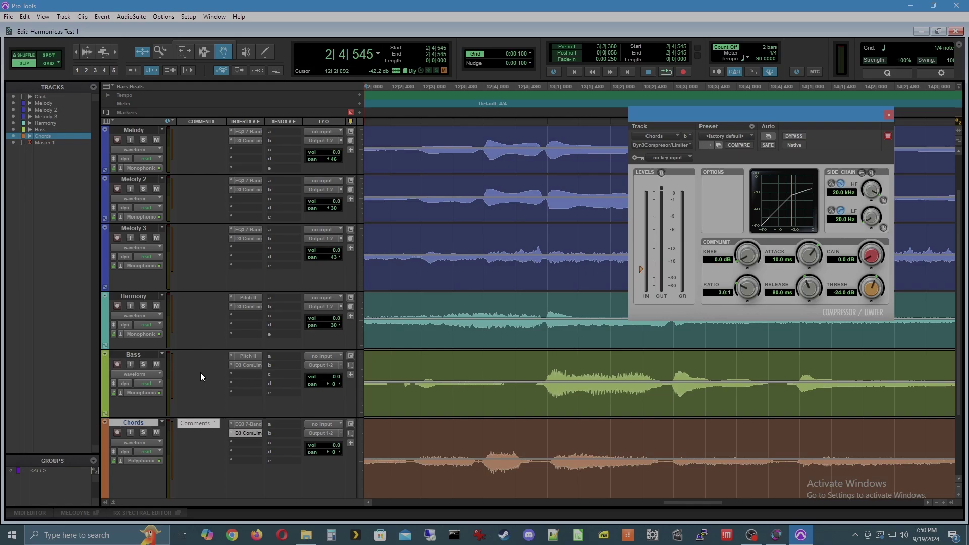
{"action": "key", "text": "space"}
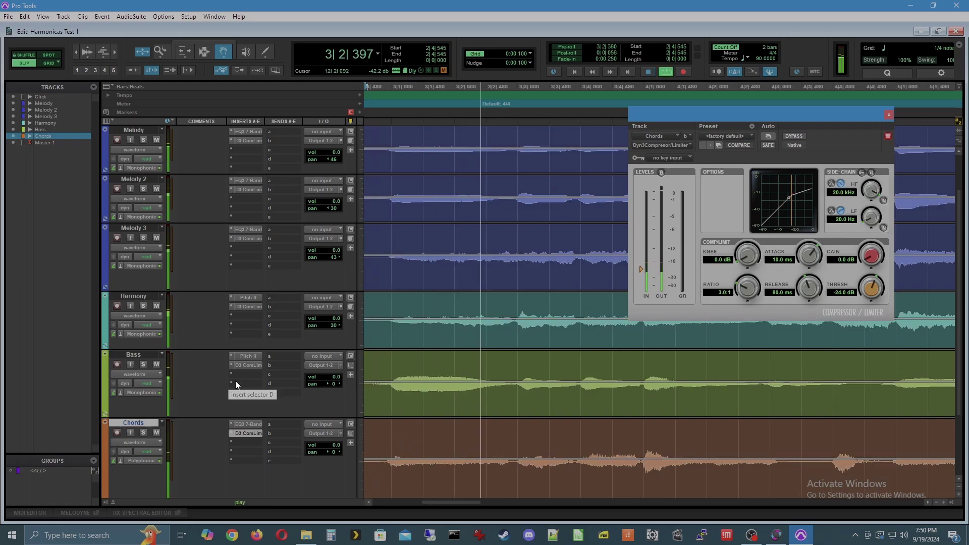
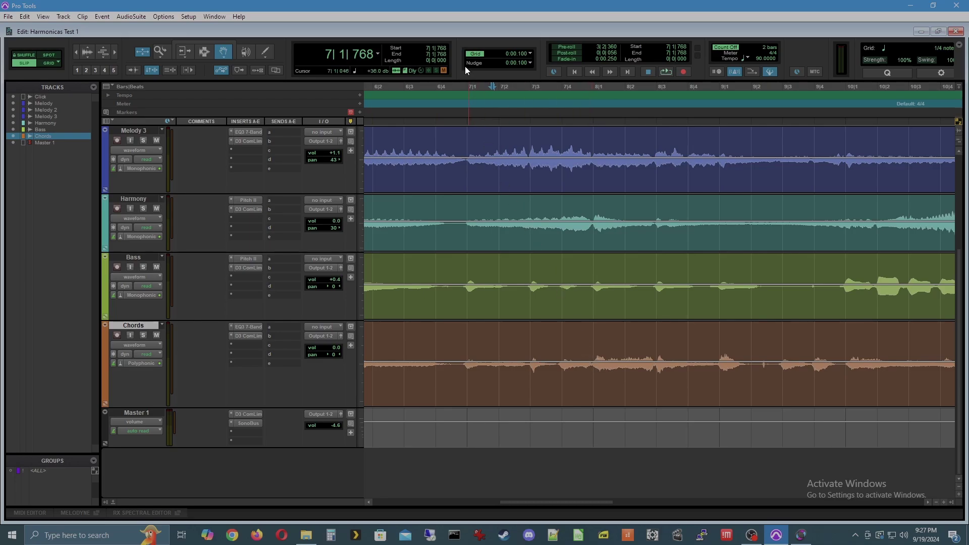
Audition the passage from bar 7 with the full mix, and again with the Chords track muted
{"action": "key", "text": "space"}
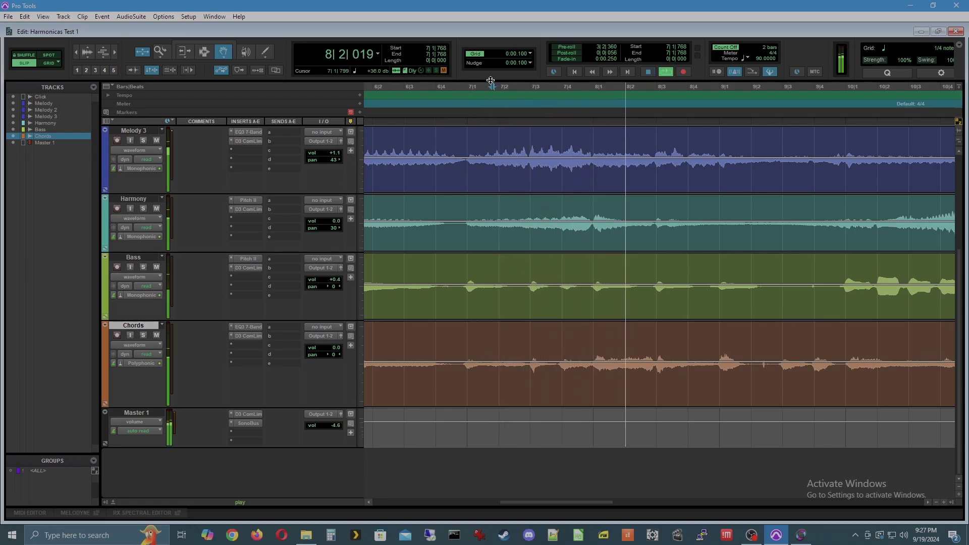
{"action": "key", "text": "space"}
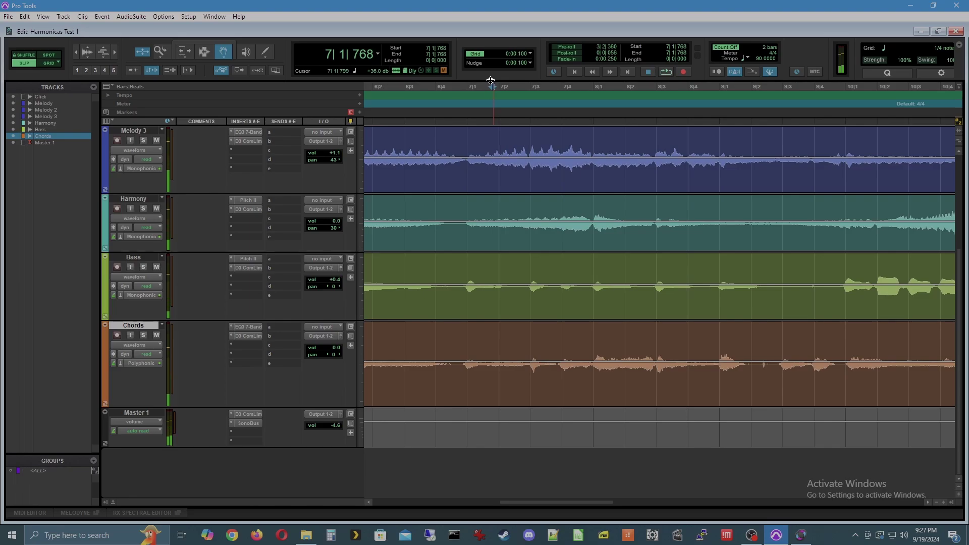
{"action": "left_click", "coordinate": [156, 335]}
{"action": "key", "text": "space"}
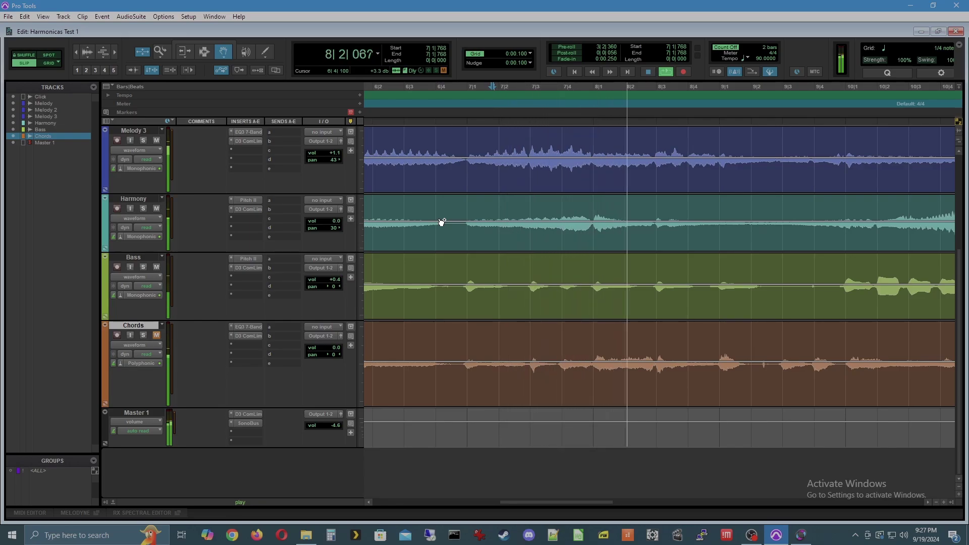
{"action": "key", "text": "space"}
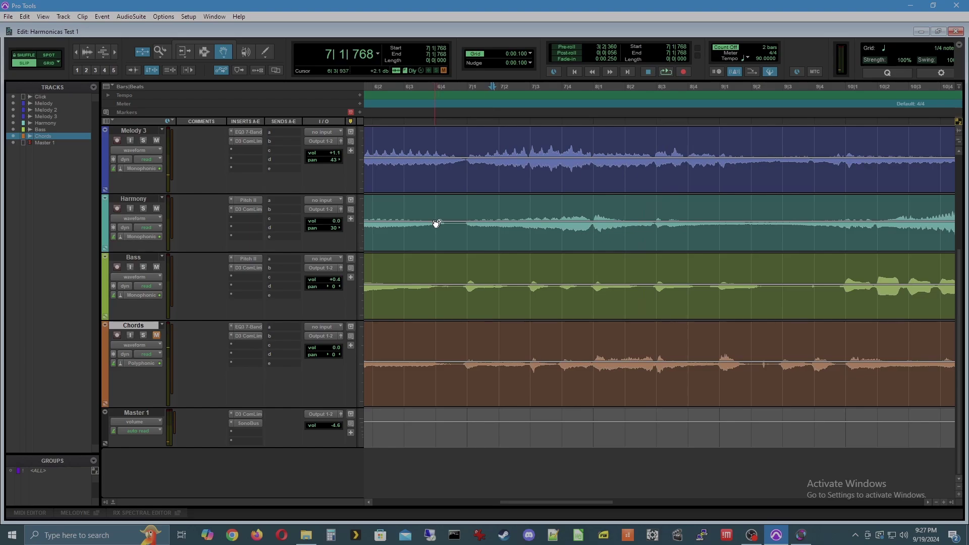
Unmute the Chords track, solo it and play the same passage from bar 7
{"action": "left_click", "coordinate": [157, 335]}
{"action": "left_click", "coordinate": [143, 335]}
{"action": "key", "text": "space"}
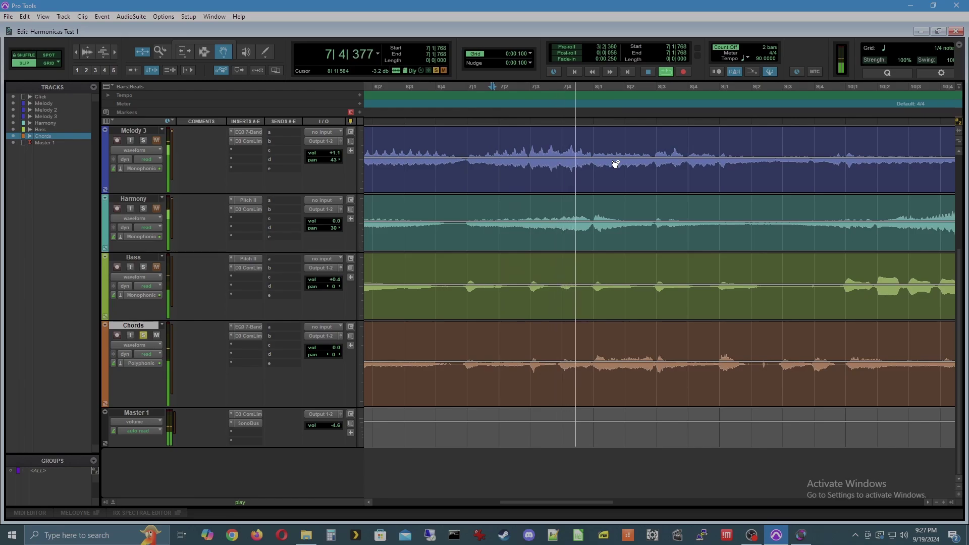
Replay the passage from bar 7 with the Chords track soloed and stop playback
{"action": "key", "text": "space"}
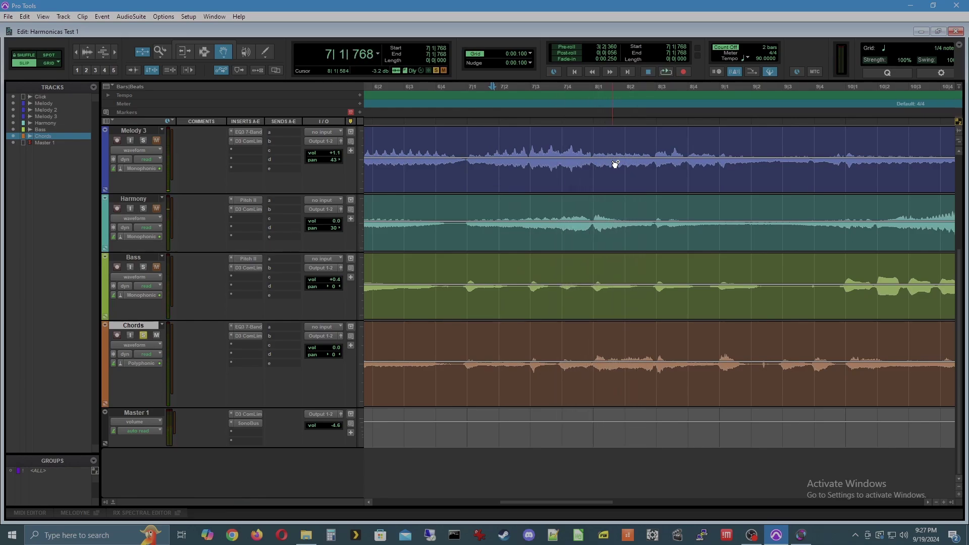
{"action": "key", "text": "space"}
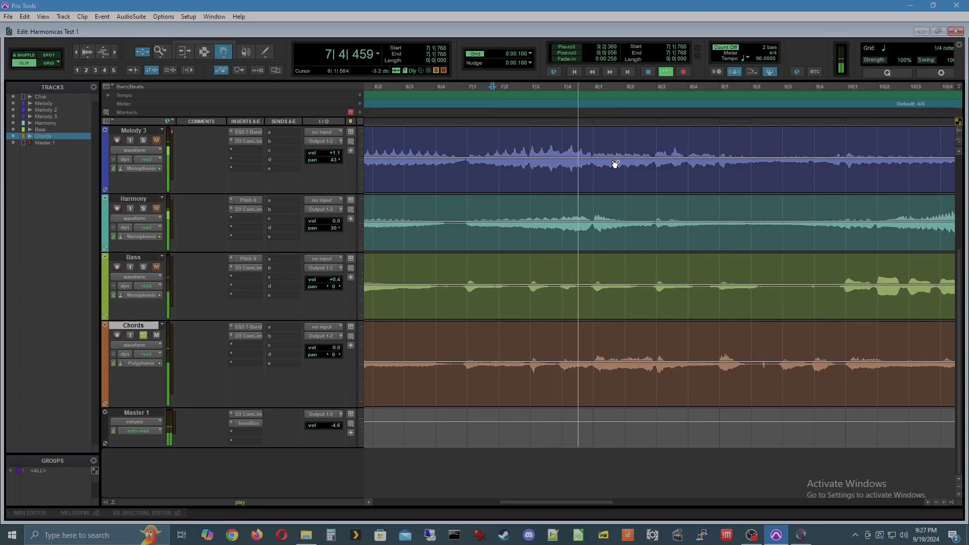
{"action": "key", "text": "space"}
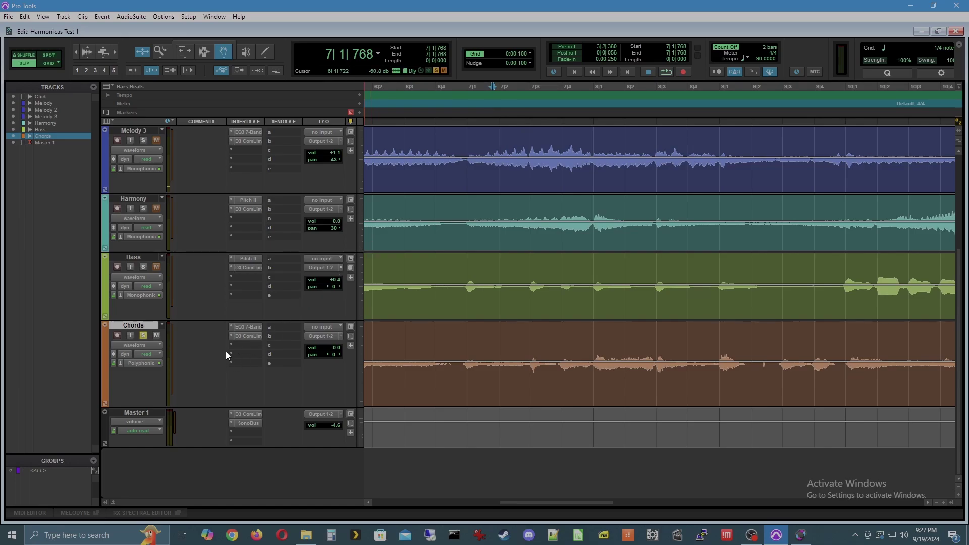
Unsolo the Chords track and audition the passage from bar 7 twice with the full mix
{"action": "left_click", "coordinate": [143, 335]}
{"action": "key", "text": "space"}
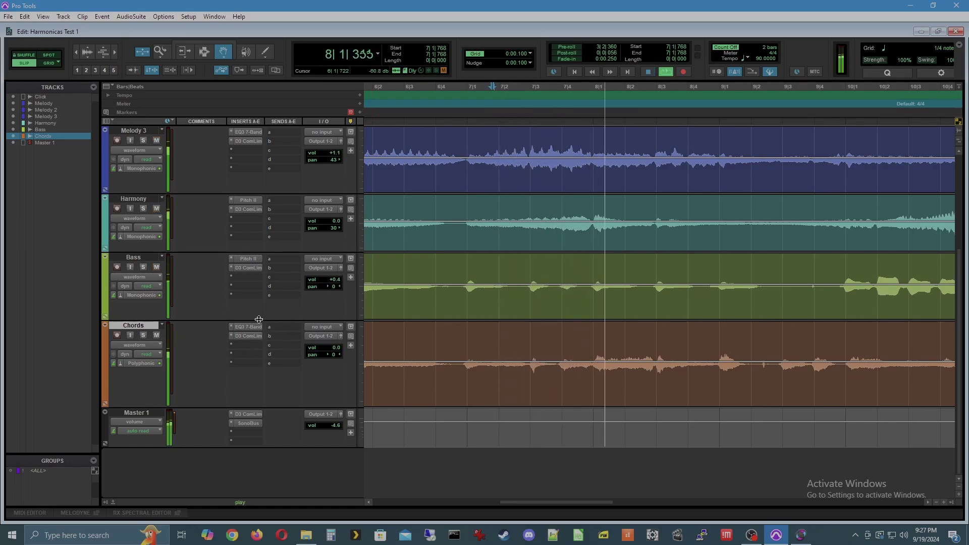
{"action": "key", "text": "space"}
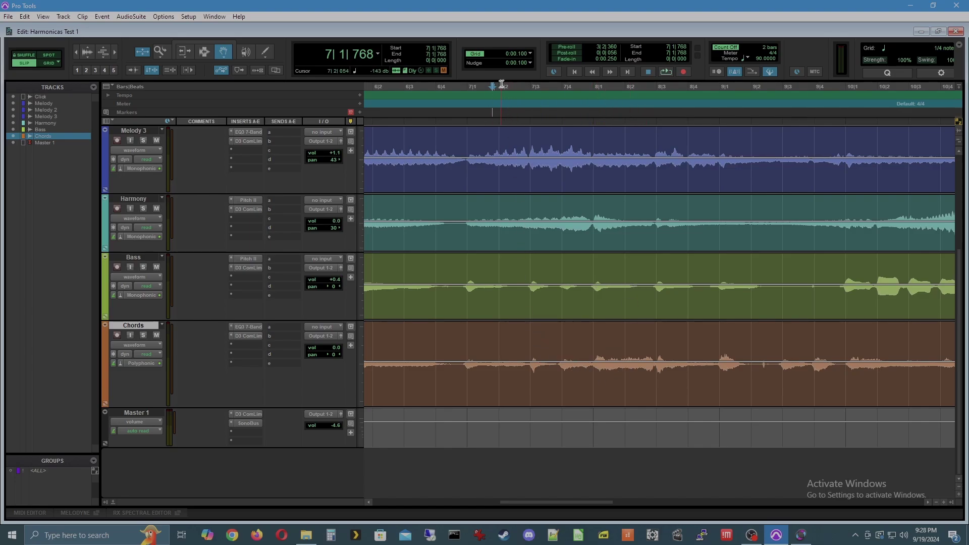
{"action": "key", "text": "space"}
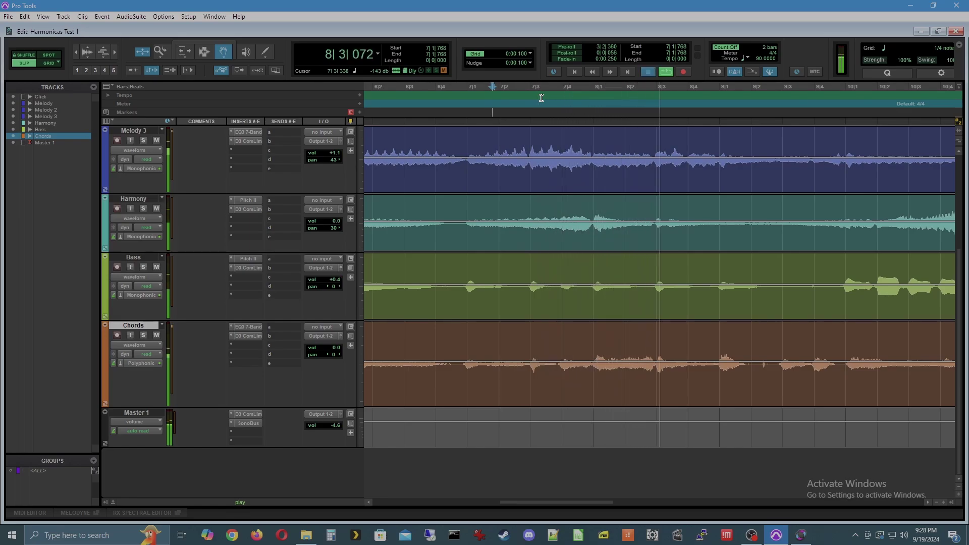
{"action": "key", "text": "space"}
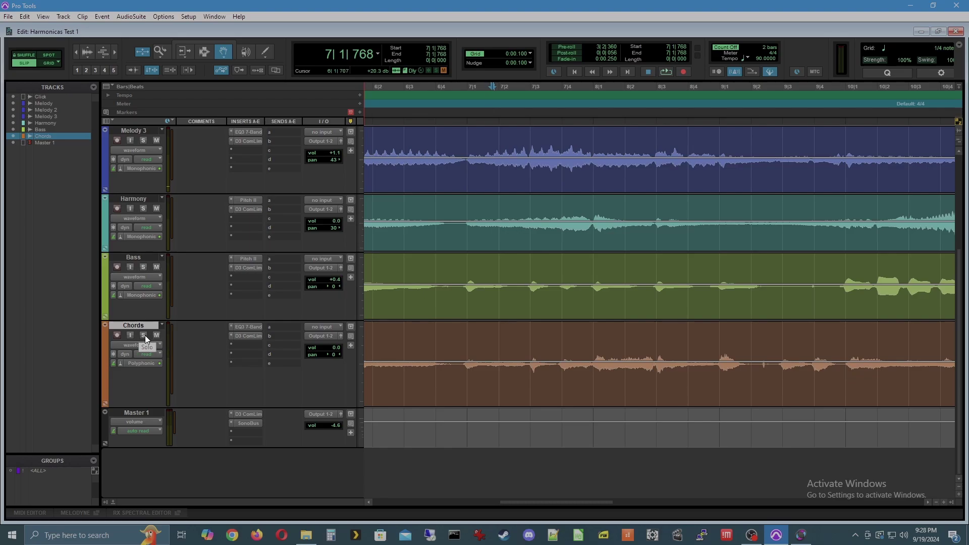
Solo the Chords track and play it from the opening of the song at 2|4|591
{"action": "left_click", "coordinate": [144, 336]}
{"action": "mouse_move", "coordinate": [574, 502]}
{"action": "left_mouse_down"}
{"action": "mouse_move", "coordinate": [465, 498]}
{"action": "mouse_move", "coordinate": [480, 467]}
{"action": "left_mouse_up"}
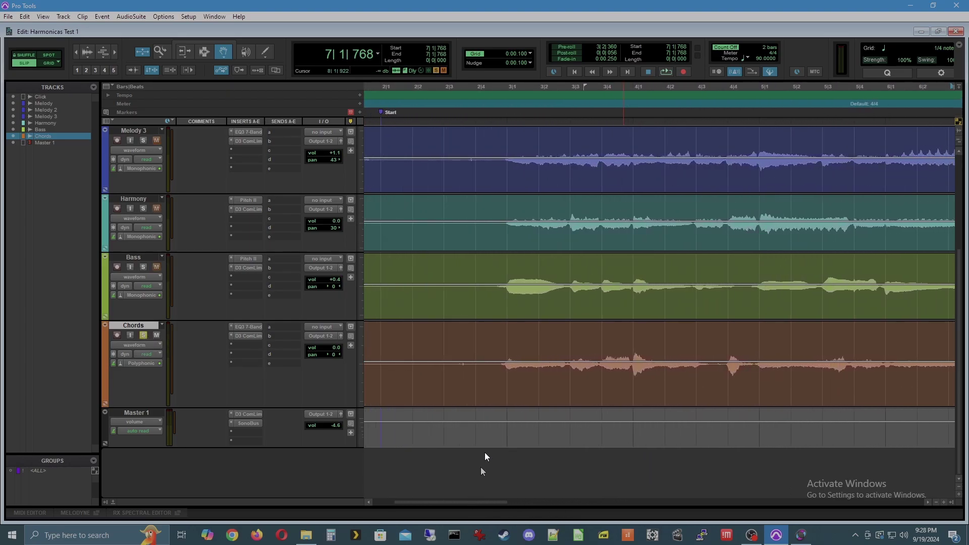
{"action": "left_click", "coordinate": [494, 91]}
{"action": "key", "text": "space"}
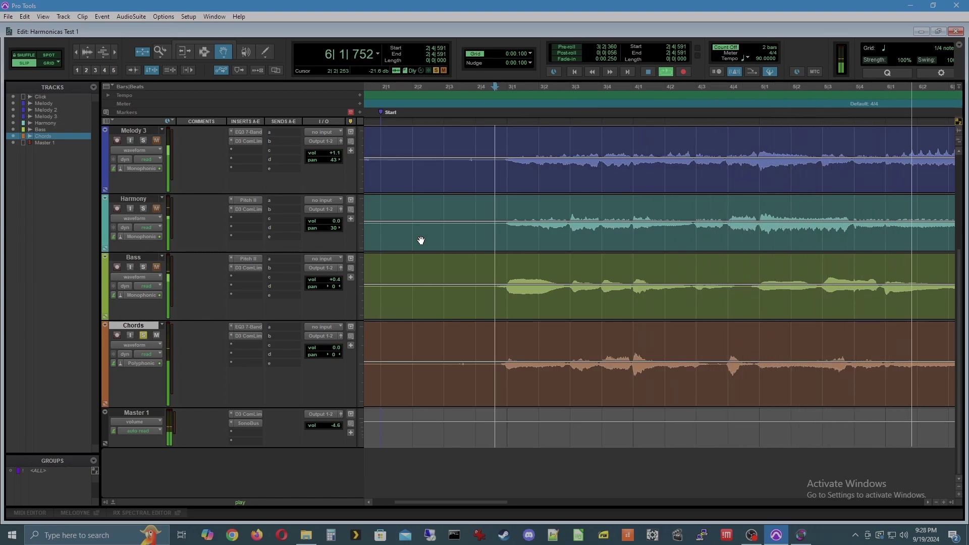
{"action": "key", "text": "space"}
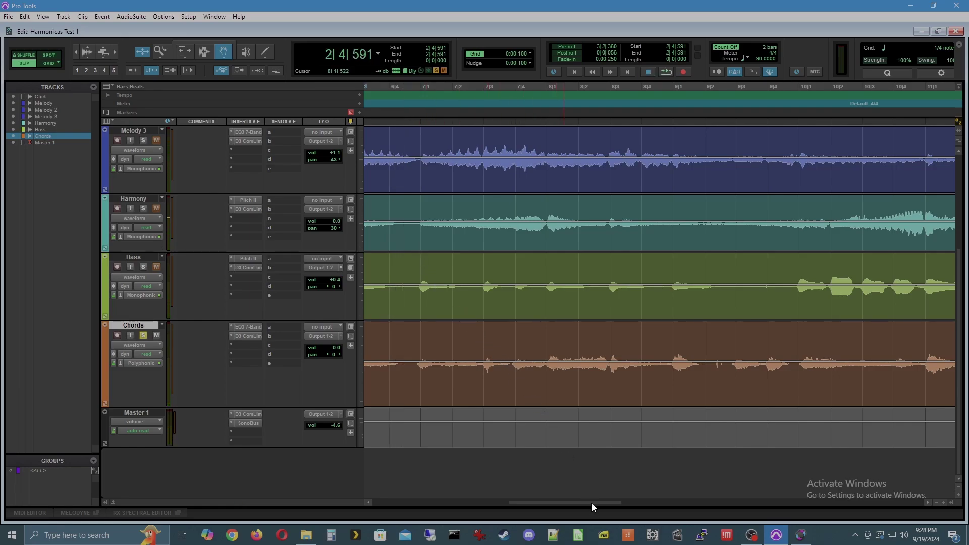
Solo Bass together with Chords and audition the two tracks twice from 2|4|591
{"action": "scroll", "coordinate": [592, 504], "scroll_direction": "left", "scroll_amount": 3}
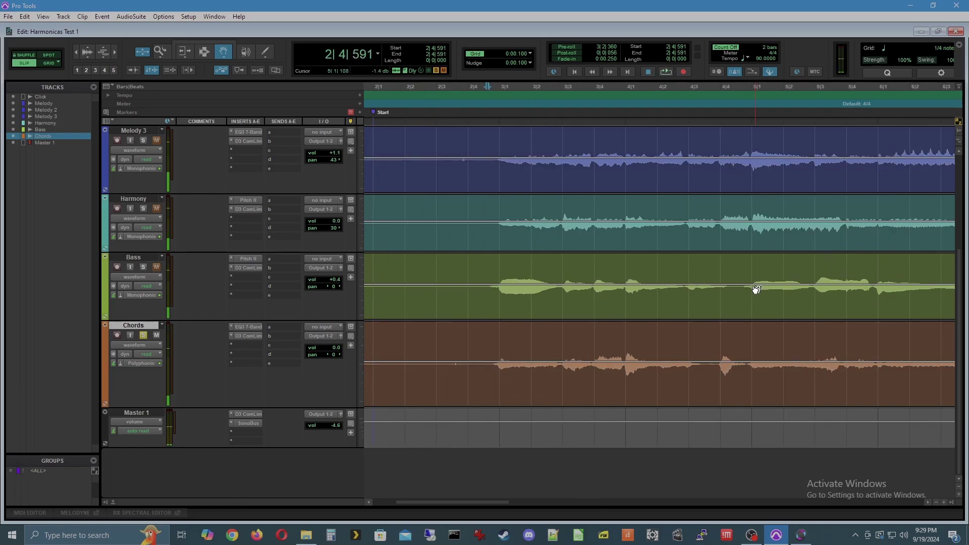
{"action": "left_click", "coordinate": [144, 267]}
{"action": "key", "text": "space"}
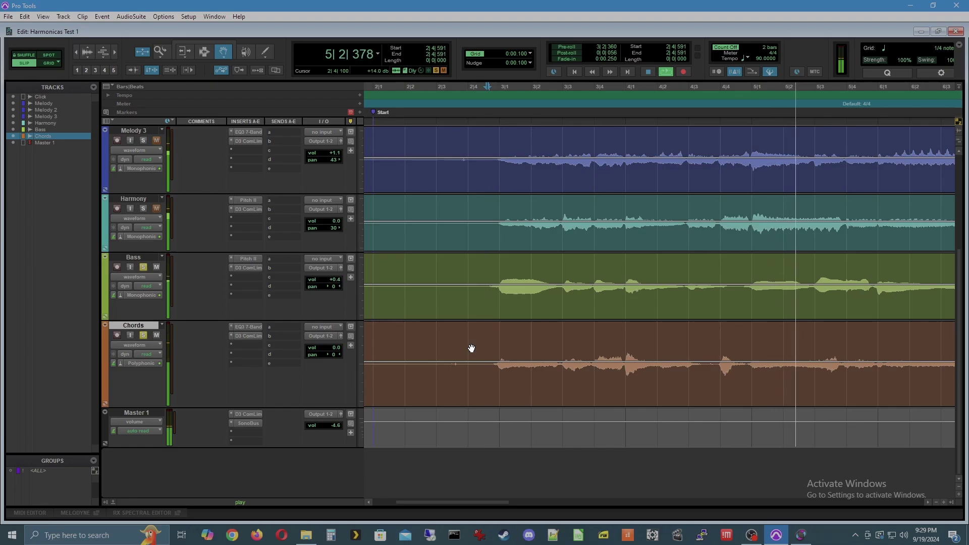
{"action": "key", "text": "space"}
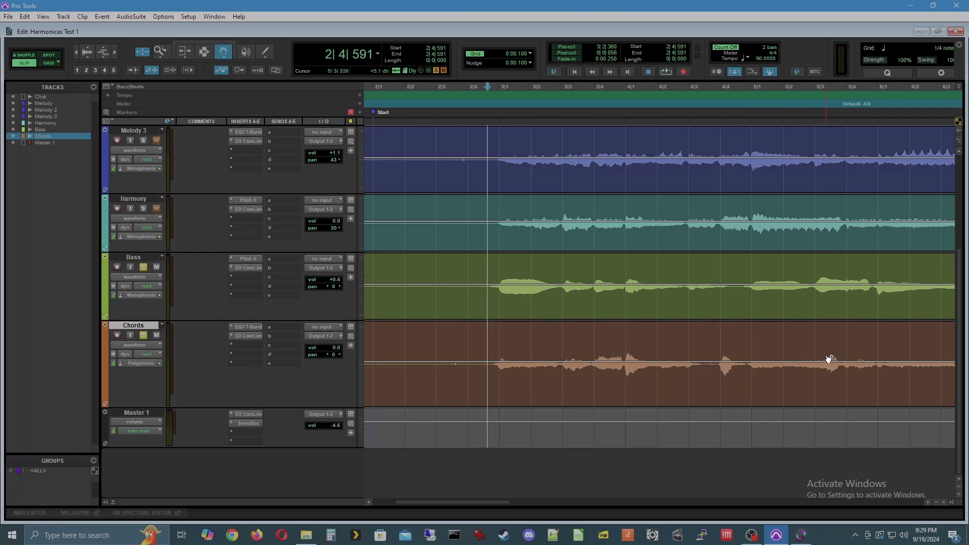
{"action": "key", "text": "space"}
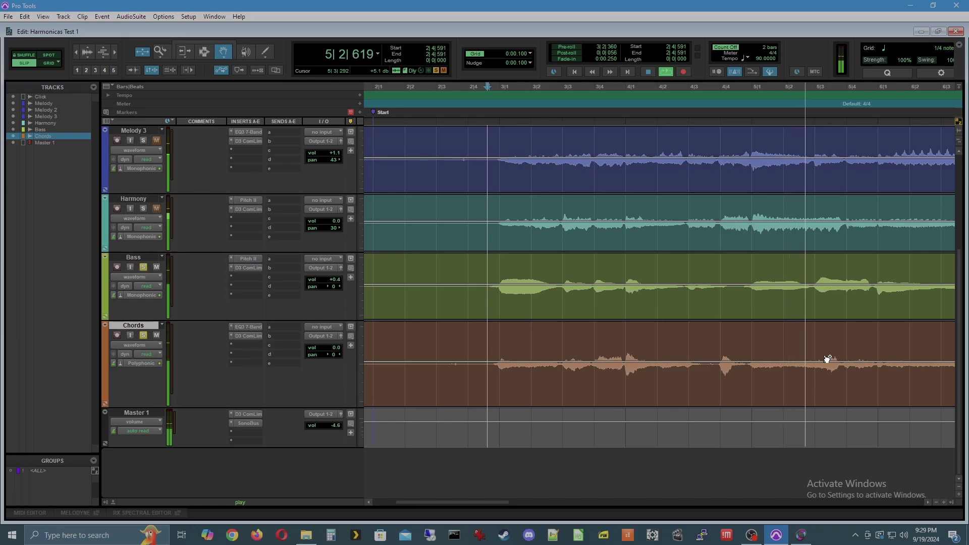
{"action": "key", "text": "space"}
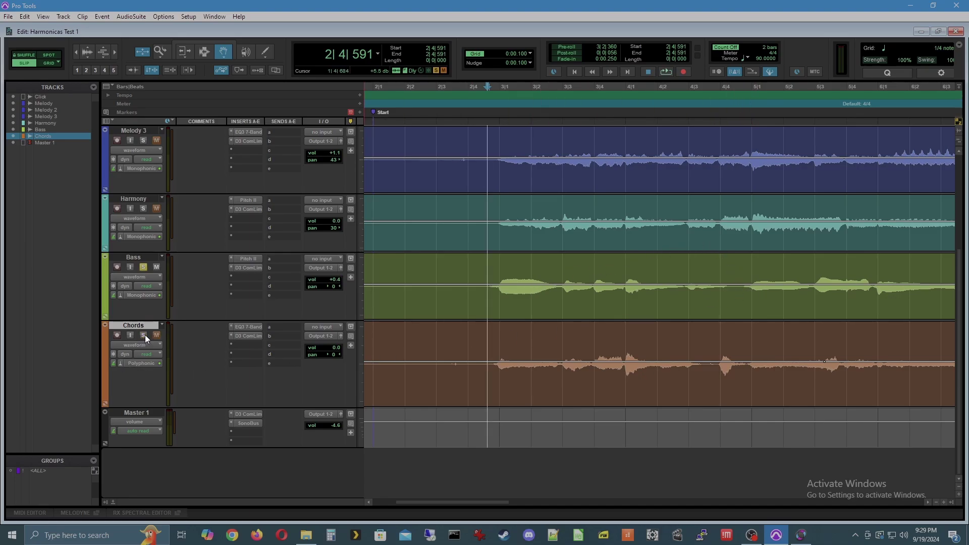
Unsolo Bass and Chords, mute both tracks and play the remaining mix from 2|4|591
{"action": "left_click", "coordinate": [142, 267]}
{"action": "key", "text": "space"}
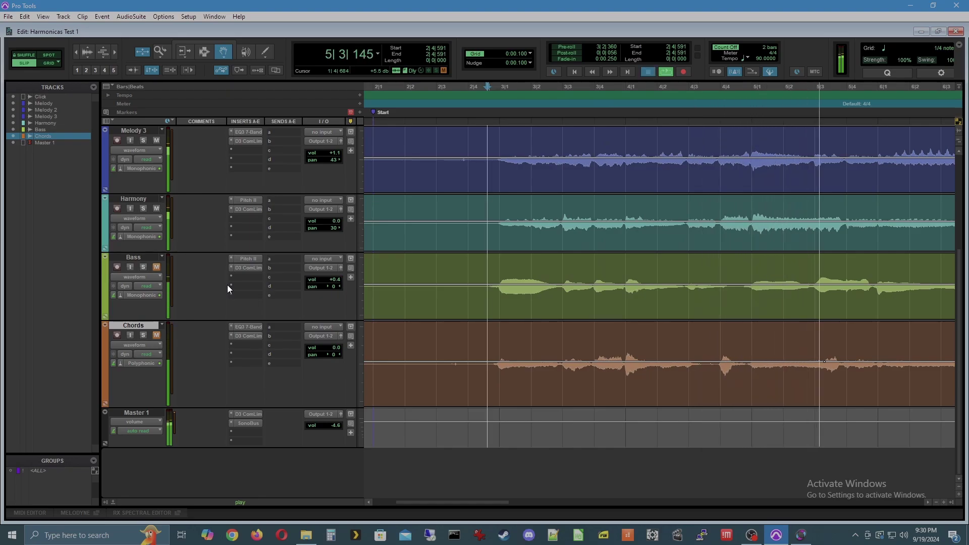
{"action": "key", "text": "space"}
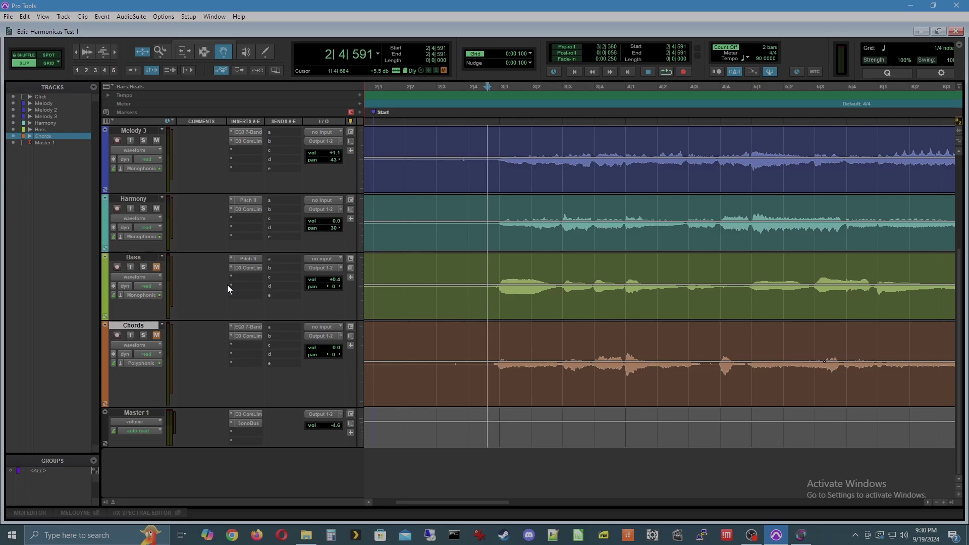
Unmute the Chords track and play the mix from 2|4|591 with Bass still muted
{"action": "left_click", "coordinate": [156, 334]}
{"action": "key", "text": "space"}
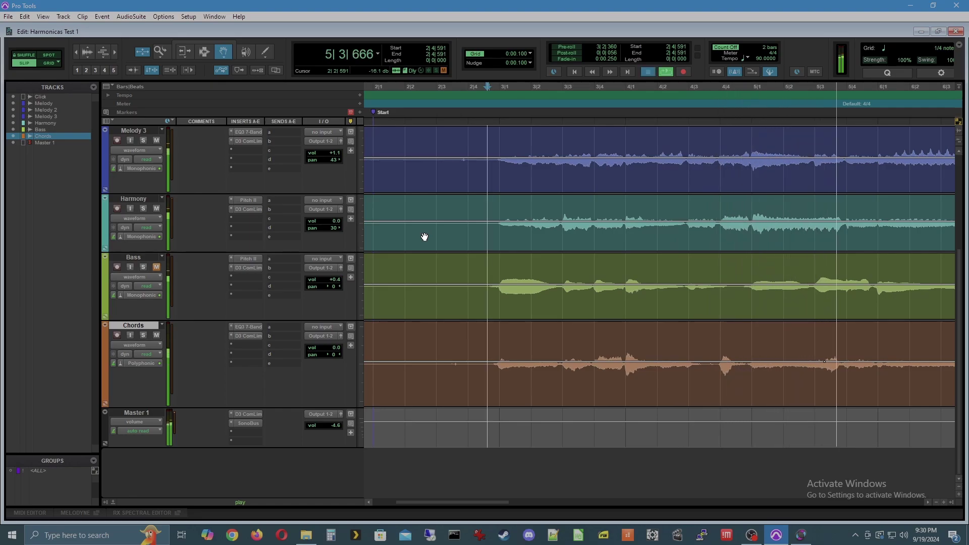
{"action": "key", "text": "space"}
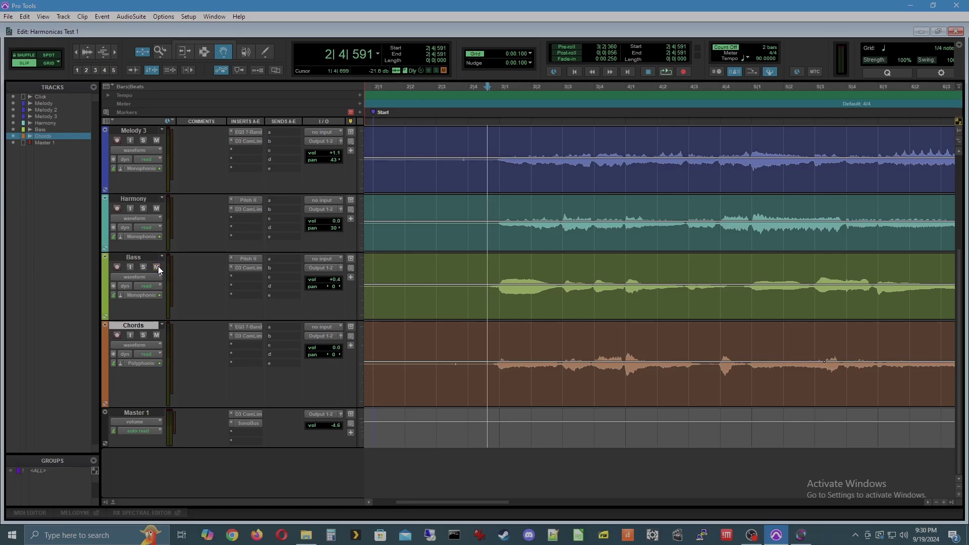
Unmute the Bass track and audition the complete mix twice from 2|4|591
{"action": "key", "text": "space"}
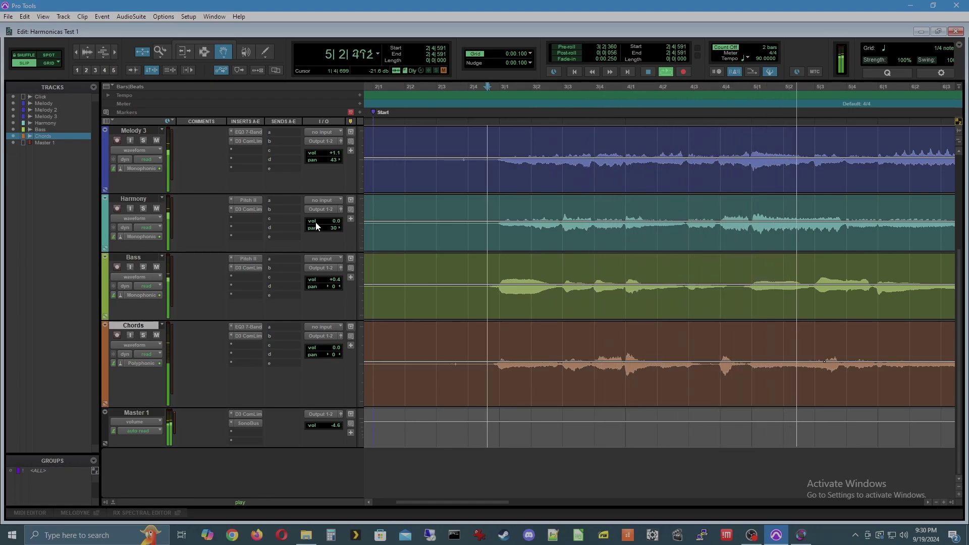
{"action": "key", "text": "space"}
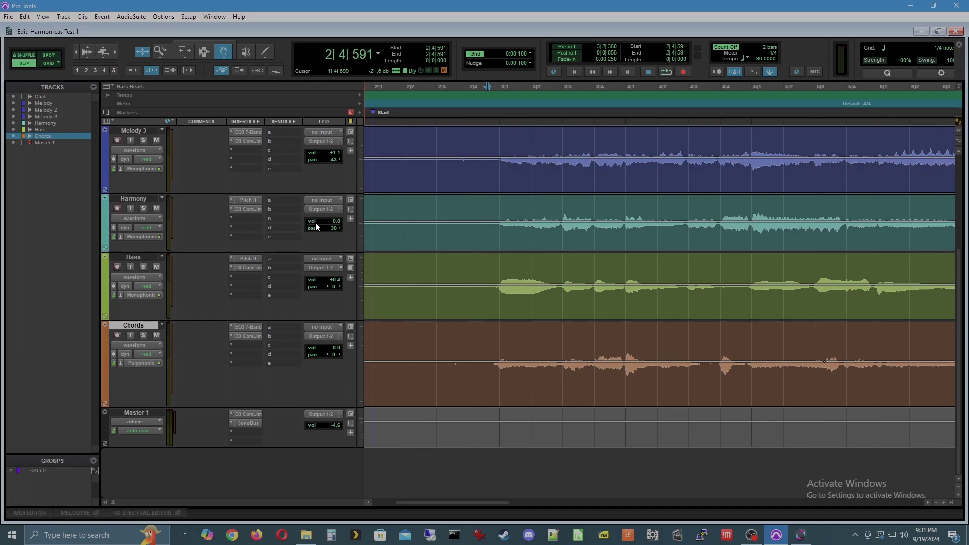
{"action": "key", "text": "space"}
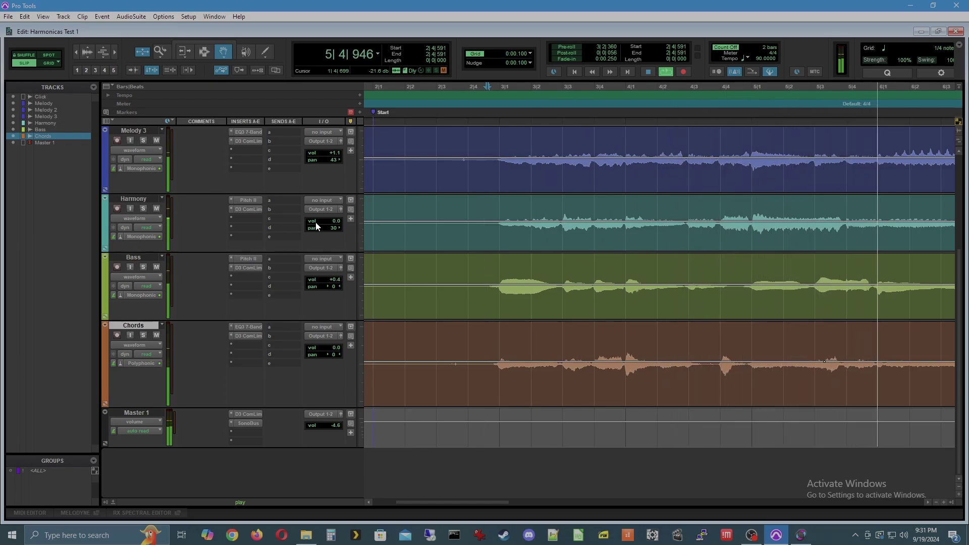
{"action": "key", "text": "space"}
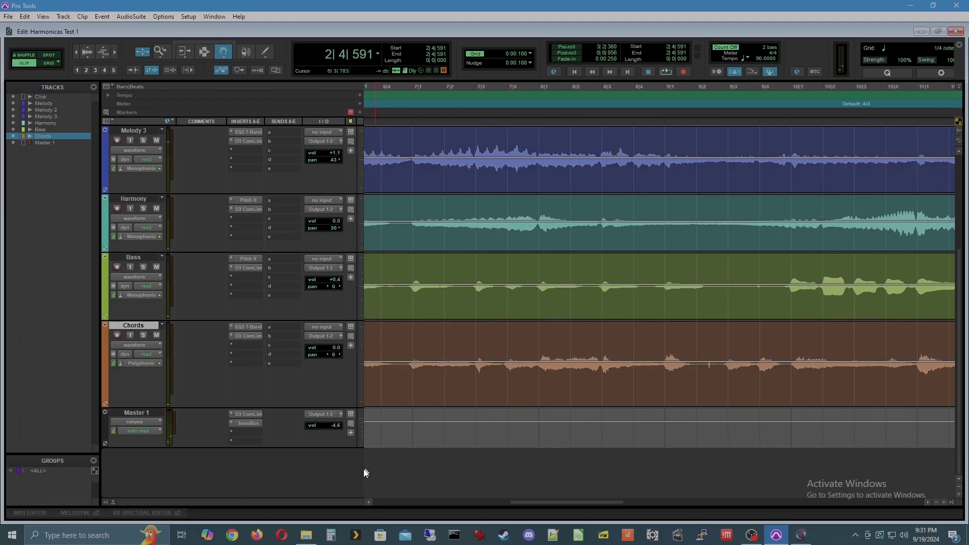
Select and copy the sustained Chords passage starting at 4|4|837 with a length of 0|2|353
{"action": "left_click_drag", "start_coordinate": [548, 501], "coordinate": [455, 514]}
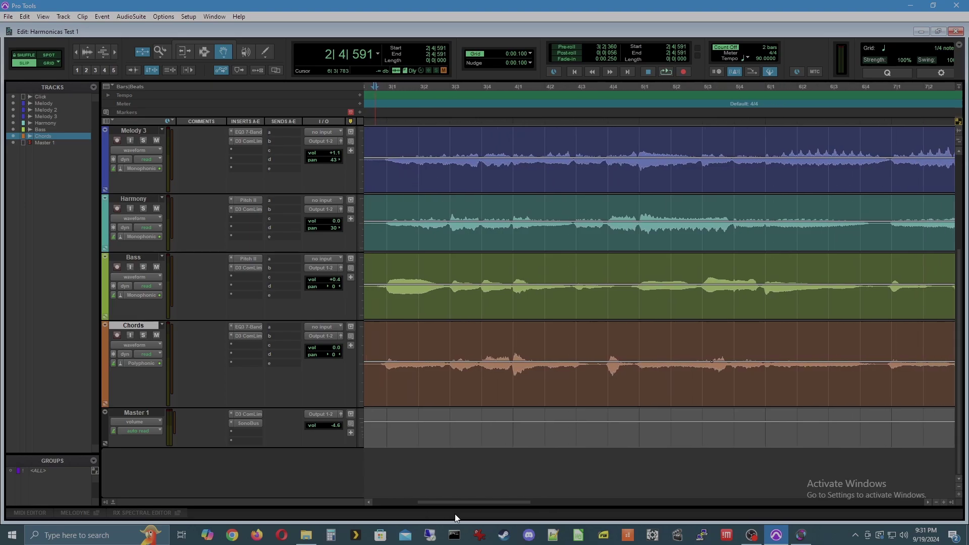
{"action": "left_click", "coordinate": [634, 387]}
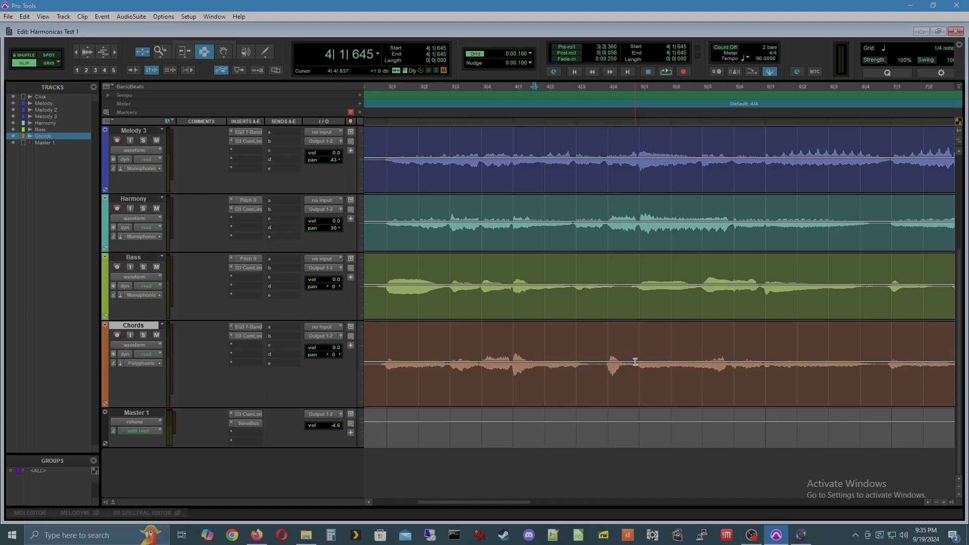
{"action": "left_click_drag", "start_coordinate": [634, 362], "coordinate": [710, 368]}
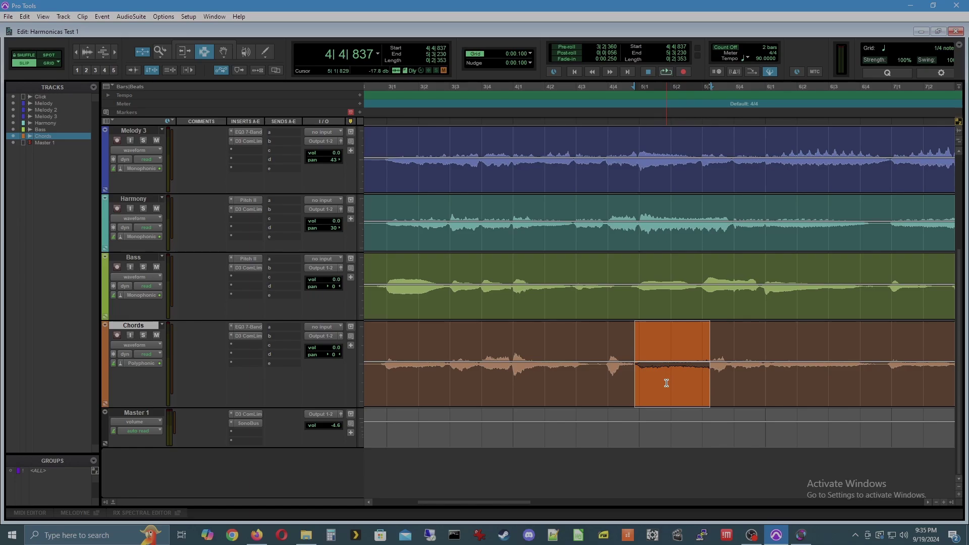
Audition the full mix from 6|4|576 through the Chords passage at bar 8
{"action": "left_click_drag", "start_coordinate": [484, 502], "coordinate": [582, 501]}
{"action": "left_click", "coordinate": [516, 87]}
{"action": "left_click", "coordinate": [375, 87]}
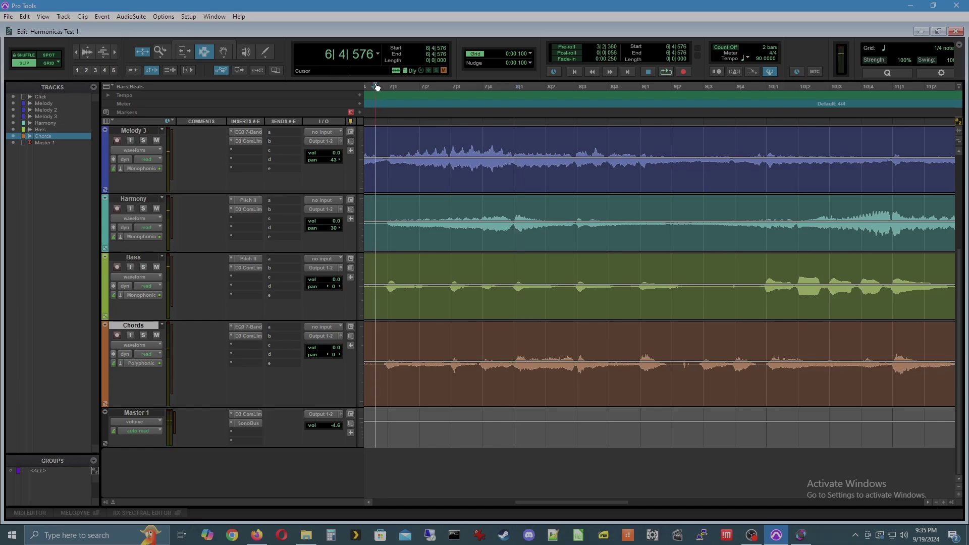
{"action": "key", "text": "space"}
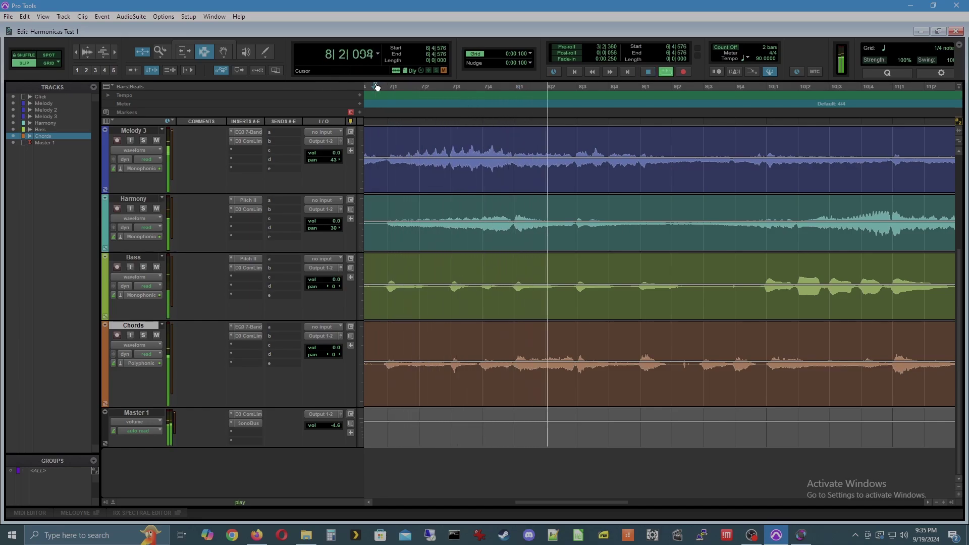
{"action": "key", "text": "space"}
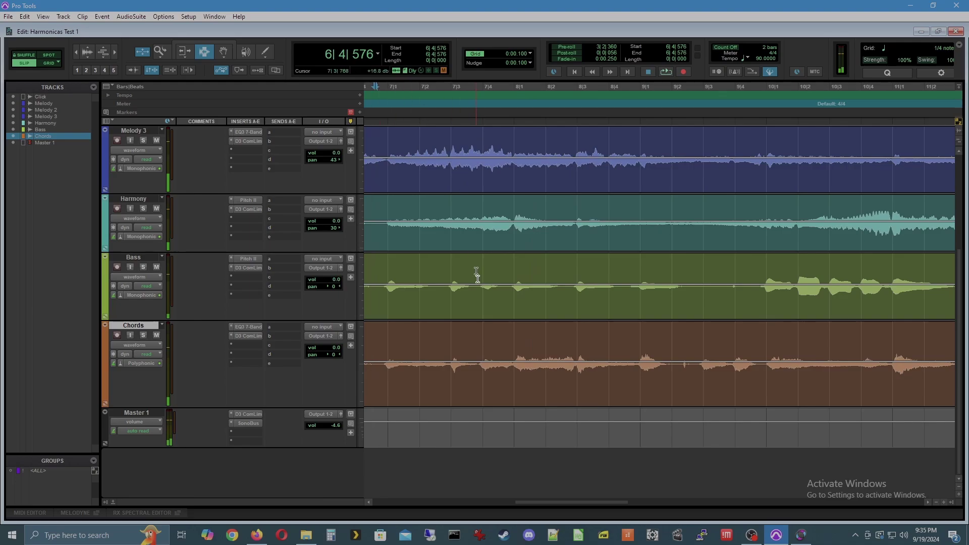
Paste the copied passage into the Chords track at 8|1|015 and play the mix from 7|1|461
{"action": "left_click", "coordinate": [514, 363]}
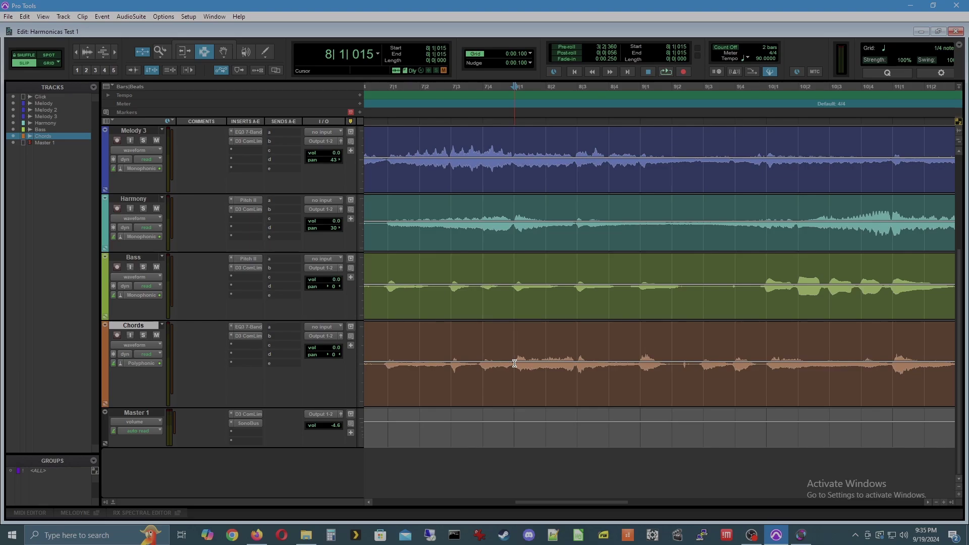
{"action": "double_click", "coordinate": [514, 363]}
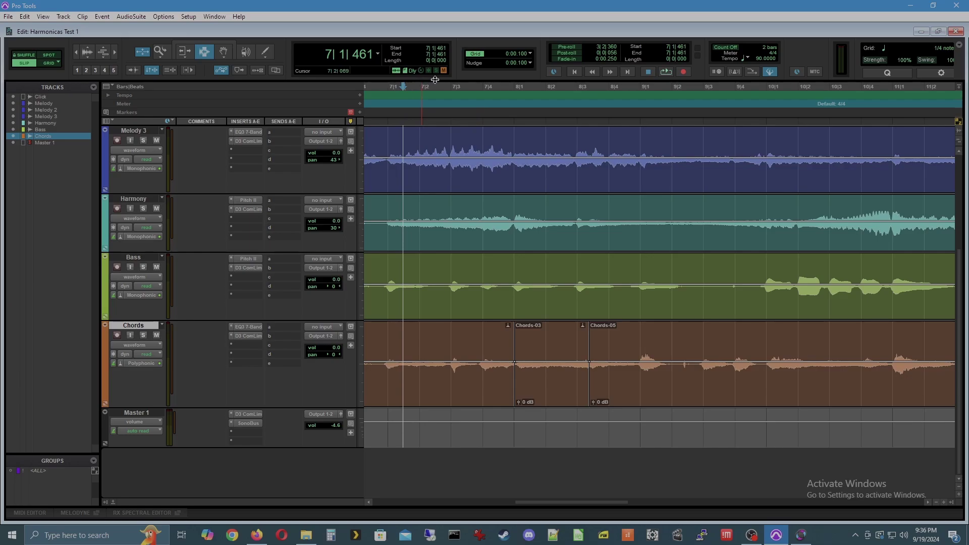
{"action": "key", "text": "space"}
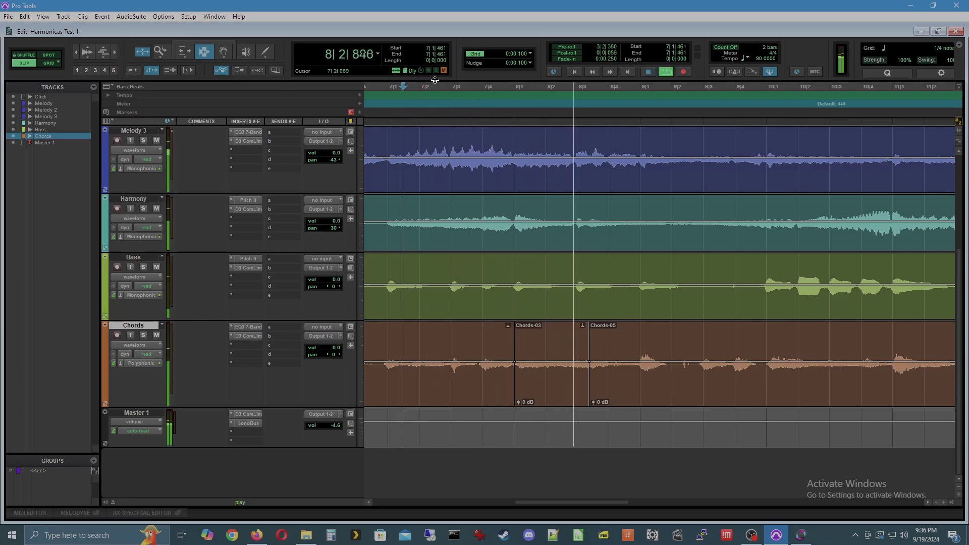
{"action": "key", "text": "space"}
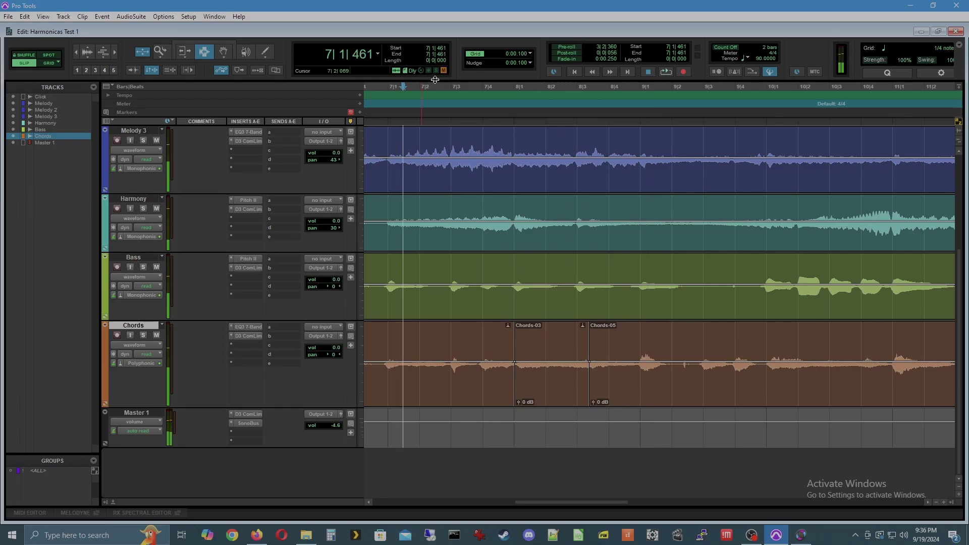
Trim the start of the Chords clip following the pasted bar 8 passage back to 8|3|000
{"action": "left_click", "coordinate": [583, 388]}
{"action": "left_click", "coordinate": [599, 389]}
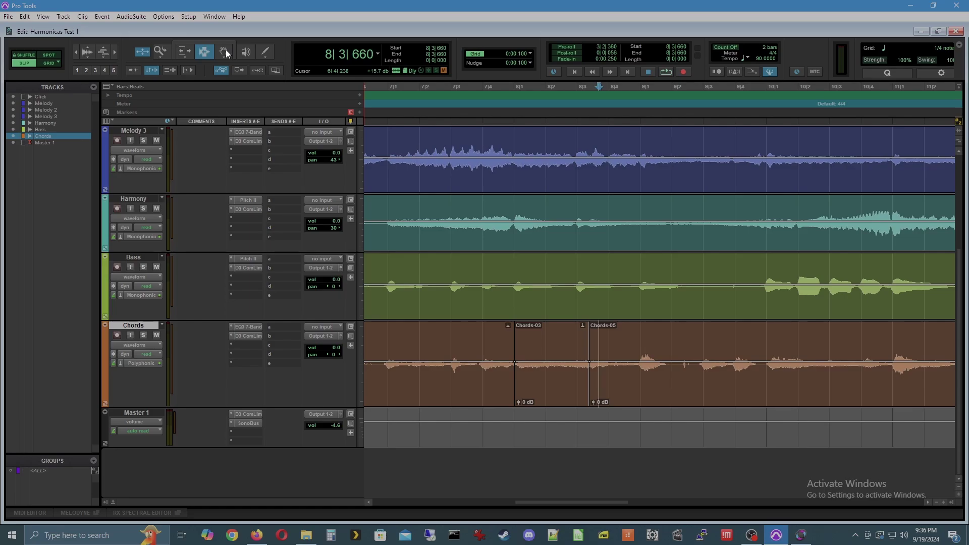
{"action": "left_click", "coordinate": [183, 53]}
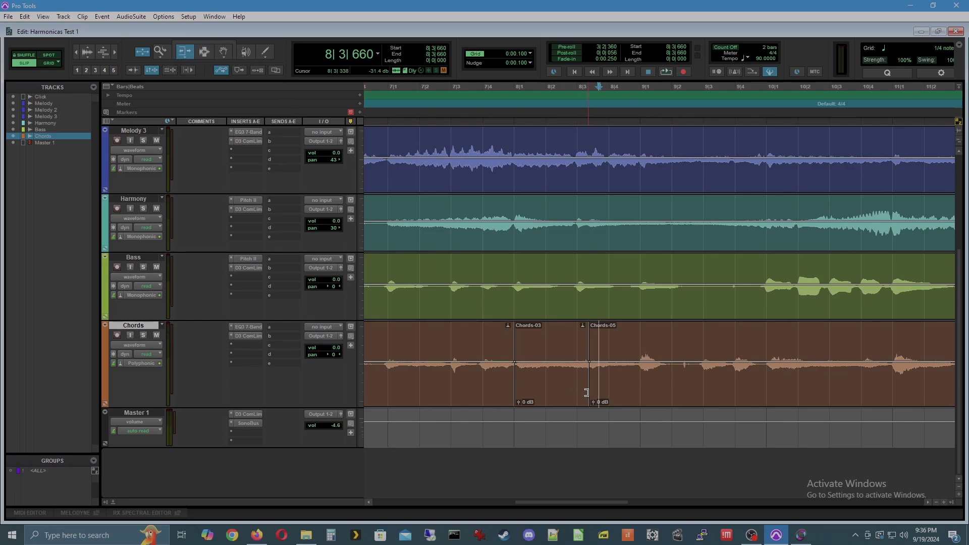
{"action": "mouse_move", "coordinate": [586, 393]}
{"action": "left_mouse_down"}
{"action": "mouse_move", "coordinate": [574, 395]}
{"action": "mouse_move", "coordinate": [593, 389]}
{"action": "mouse_move", "coordinate": [579, 394]}
{"action": "left_mouse_up"}
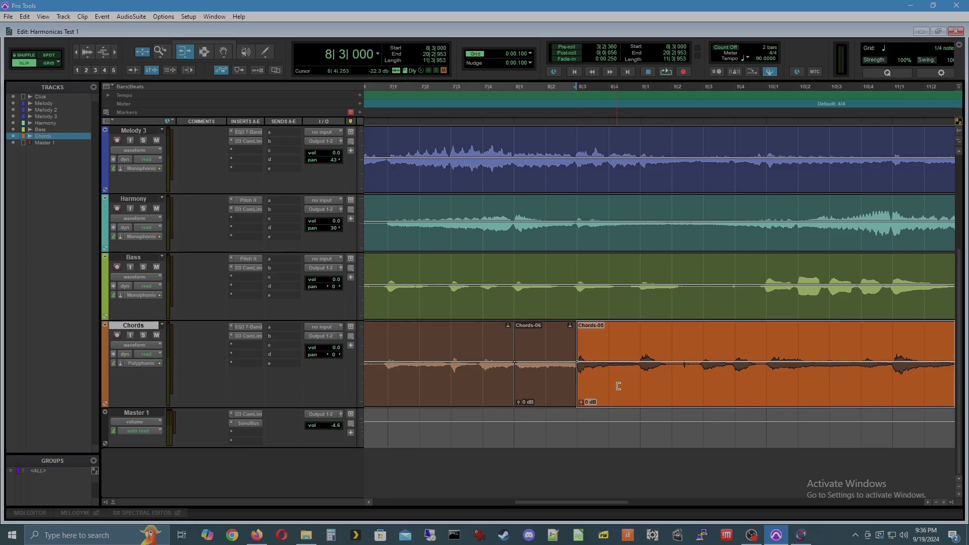
Audition the full mix from 7|2|284 through the repaired Chords passage to near the end of the song
{"action": "left_click", "coordinate": [428, 84]}
{"action": "key", "text": "space"}
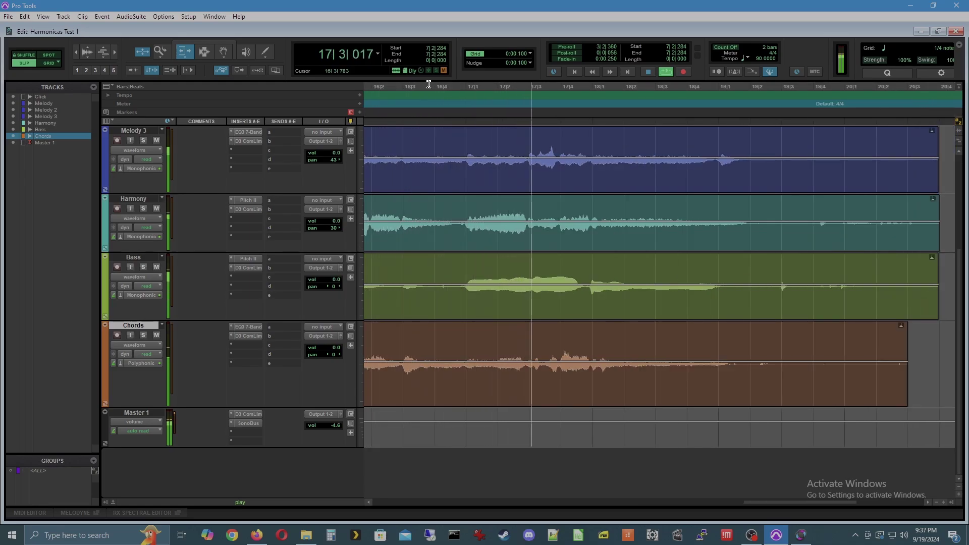
{"action": "left_click", "coordinate": [428, 84]}
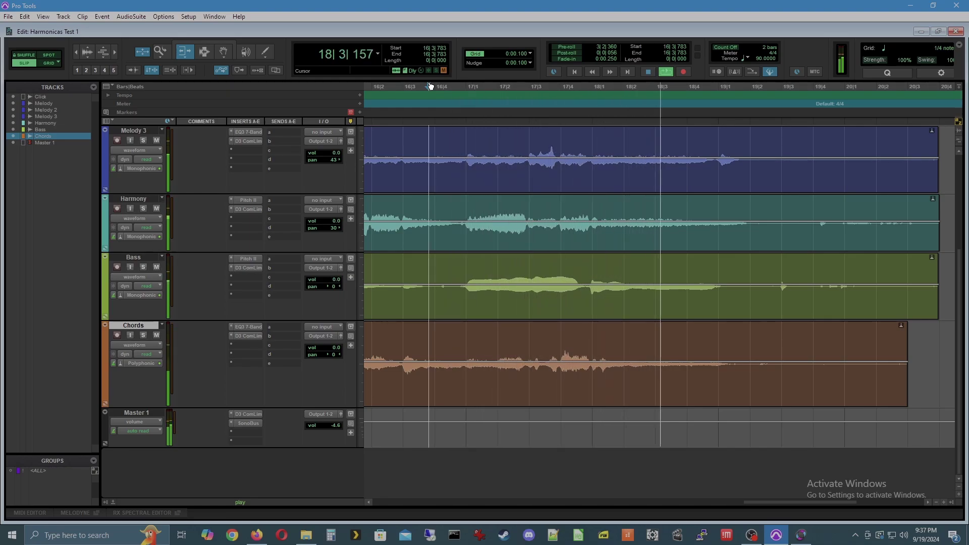
{"action": "key", "text": "space"}
Lower the Bass track volume to -1.1 dB and the Chords track volume to -6.8 dB
{"action": "key", "text": "ctrl+equal"}
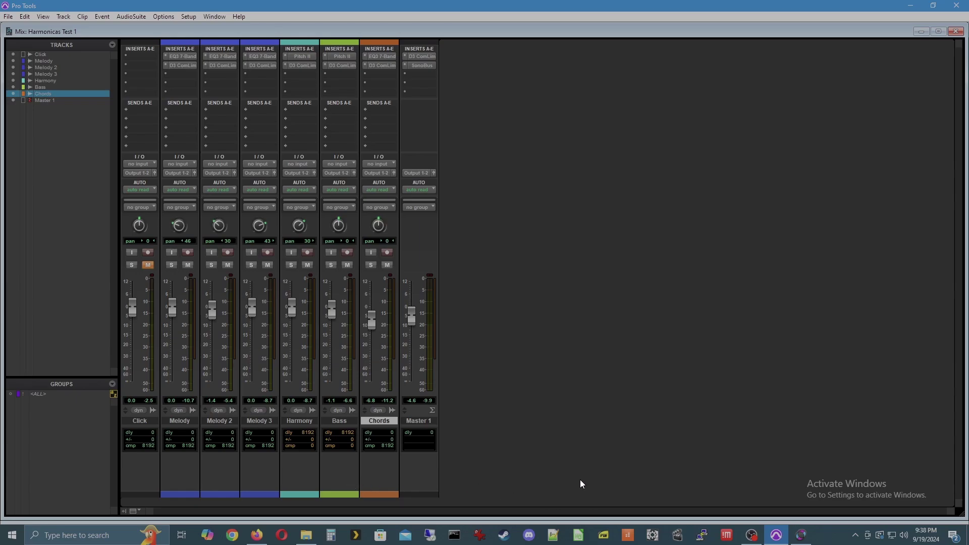
{"action": "key", "text": "ctrl+equal"}
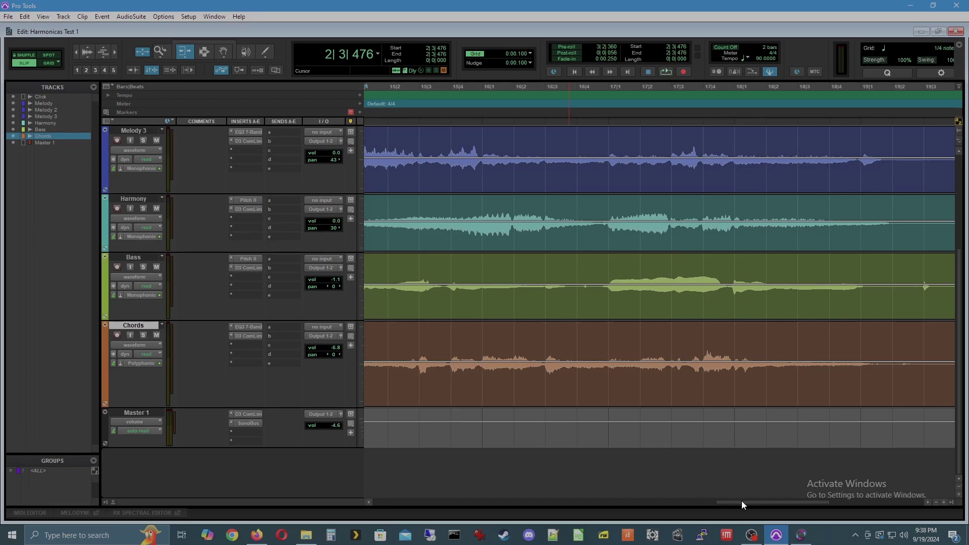
{"action": "left_click_drag", "start_coordinate": [742, 503], "coordinate": [420, 505]}
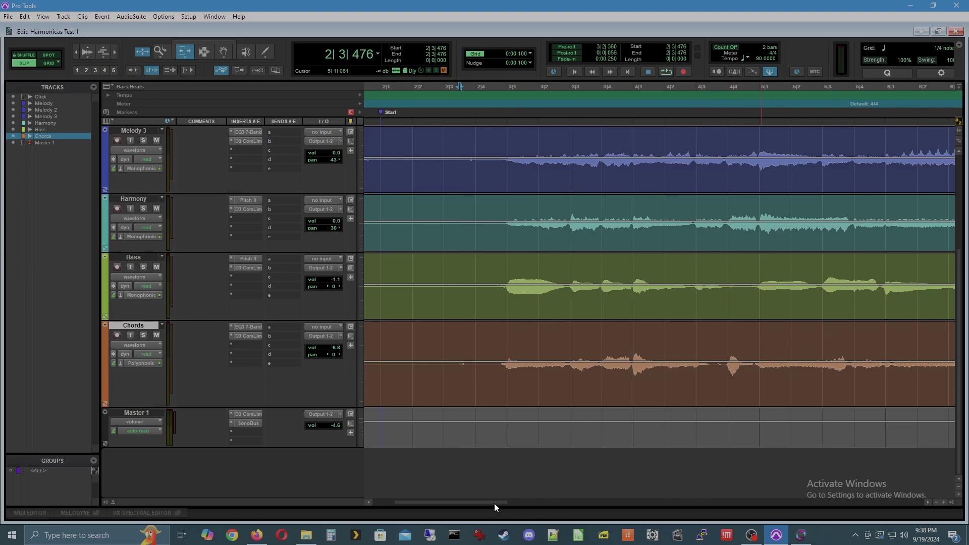
{"action": "mouse_move", "coordinate": [496, 502]}
{"action": "left_mouse_down"}
{"action": "mouse_move", "coordinate": [604, 498]}
{"action": "mouse_move", "coordinate": [486, 495]}
{"action": "mouse_move", "coordinate": [497, 494]}
{"action": "left_mouse_up"}
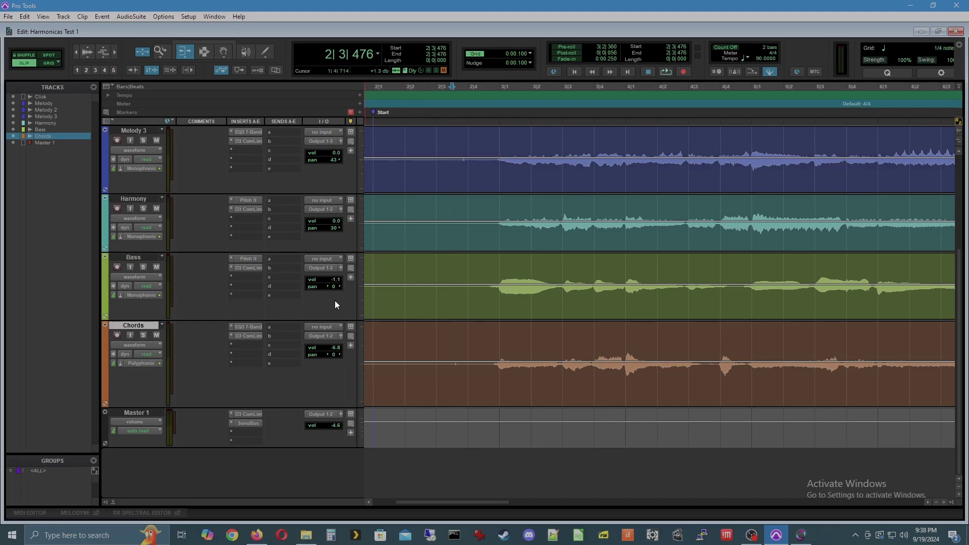
Set the Bass track's Dyn3 Compressor/Limiter to a 5.0:1 ratio and 3.0 dB gain
{"action": "left_click", "coordinate": [249, 268]}
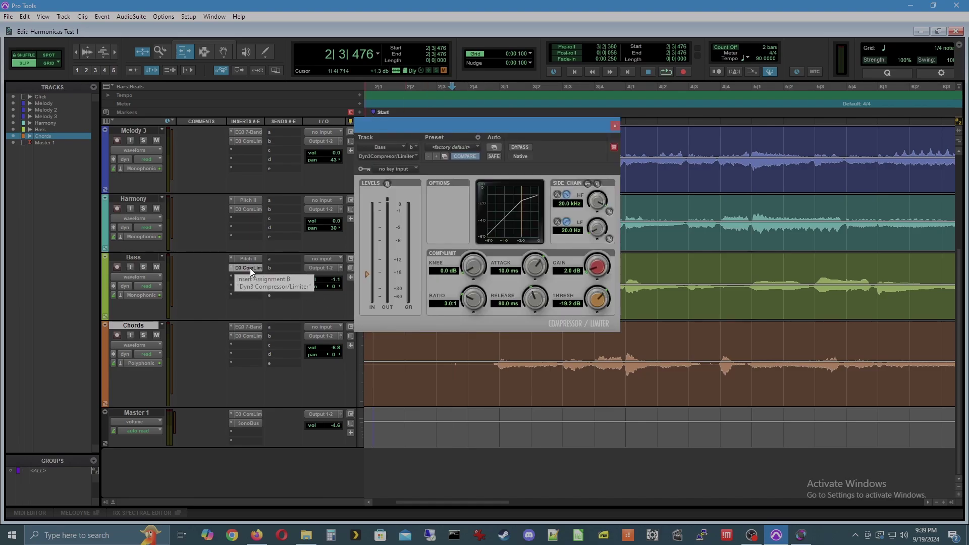
{"action": "left_click_drag", "start_coordinate": [470, 296], "coordinate": [475, 289]}
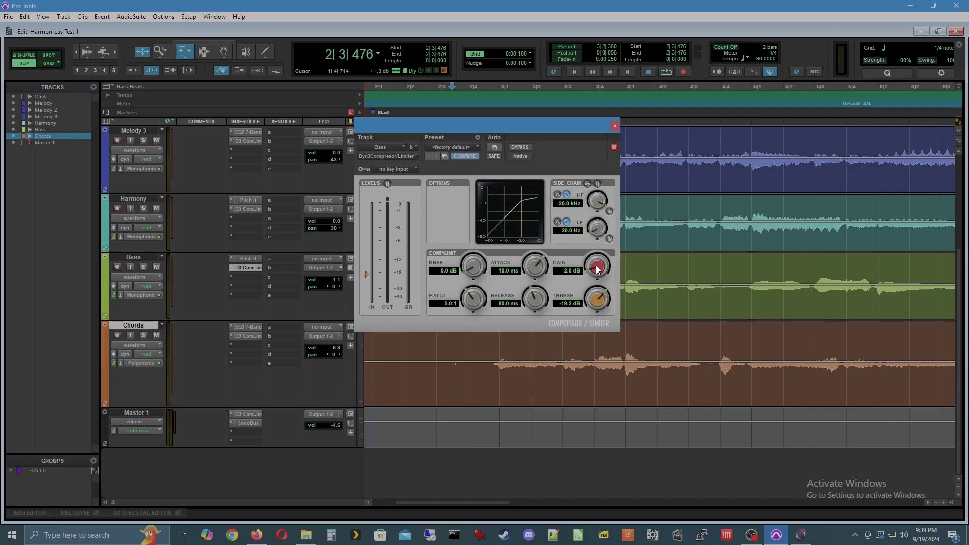
{"action": "left_click_drag", "start_coordinate": [597, 269], "coordinate": [598, 266]}
While playing the mix, set the Bass compressor's attack to 3.3 ms, release to 54.5 ms, ratio to 6.0:1 and threshold to -22.8 dB
{"action": "key", "text": "space"}
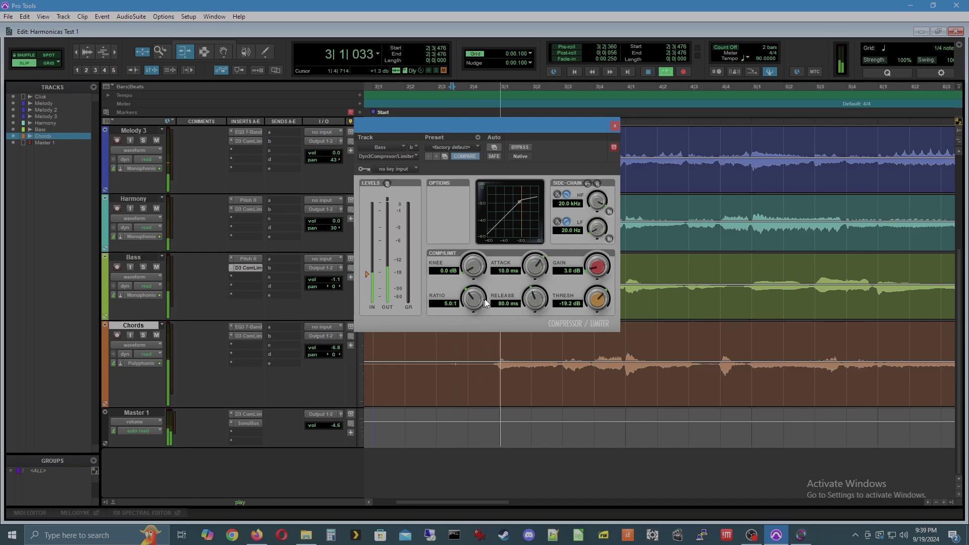
{"action": "mouse_move", "coordinate": [542, 265]}
{"action": "left_mouse_down"}
{"action": "mouse_move", "coordinate": [533, 268]}
{"action": "mouse_move", "coordinate": [540, 265]}
{"action": "left_mouse_up"}
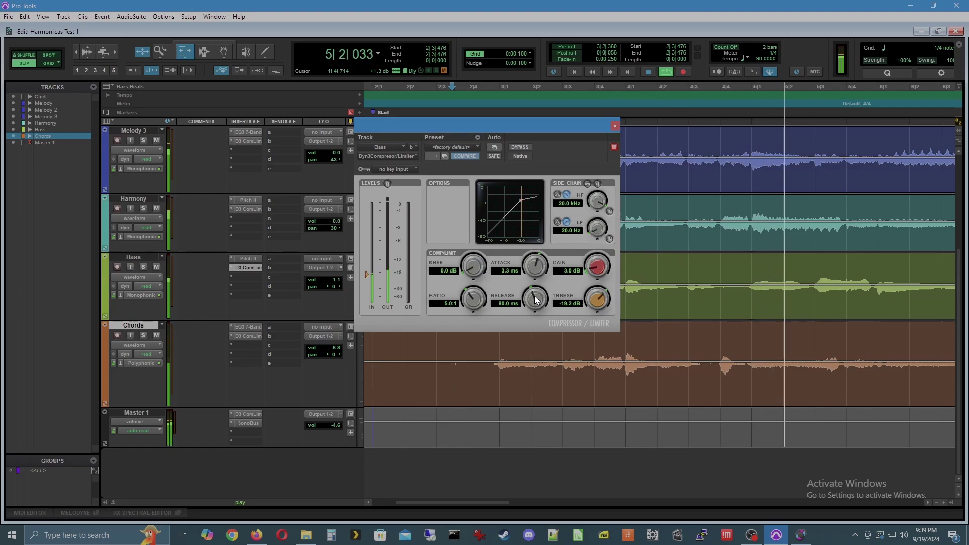
{"action": "mouse_move", "coordinate": [536, 300]}
{"action": "left_mouse_down"}
{"action": "mouse_move", "coordinate": [522, 296]}
{"action": "mouse_move", "coordinate": [532, 302]}
{"action": "left_mouse_up"}
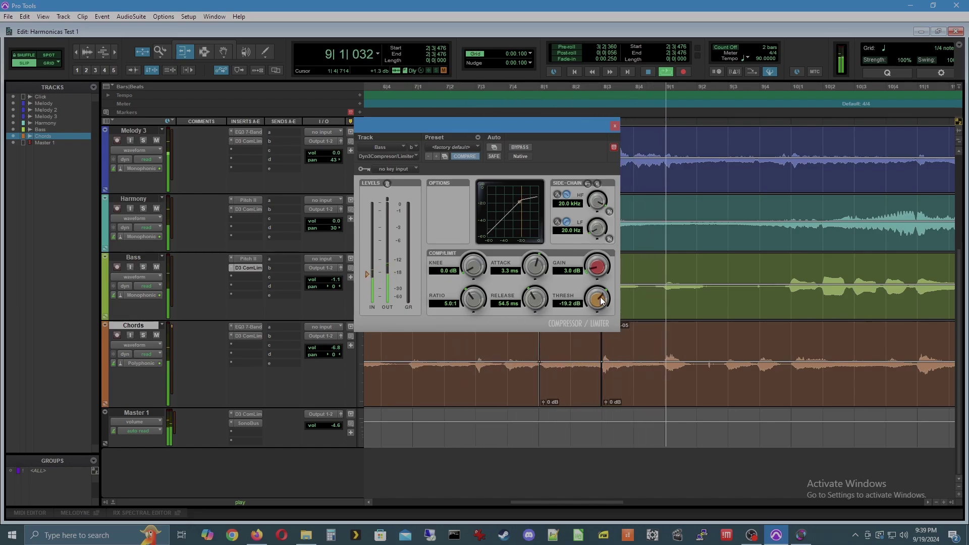
{"action": "key", "text": "space"}
{"action": "key", "text": "space"}
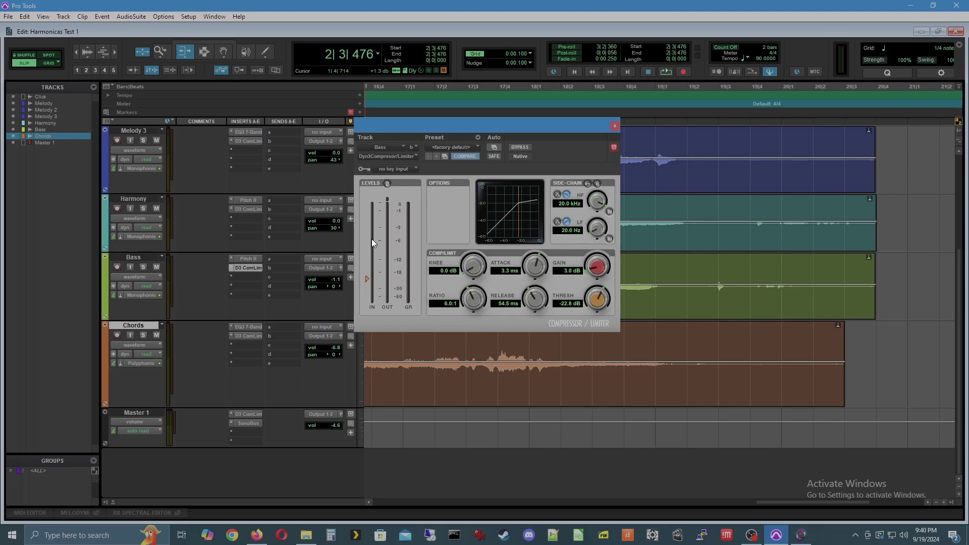
Insert a mono EQ3 7-Band plug-in on the Bass track after the compressor
{"action": "left_click_drag", "start_coordinate": [483, 124], "coordinate": [807, 266]}
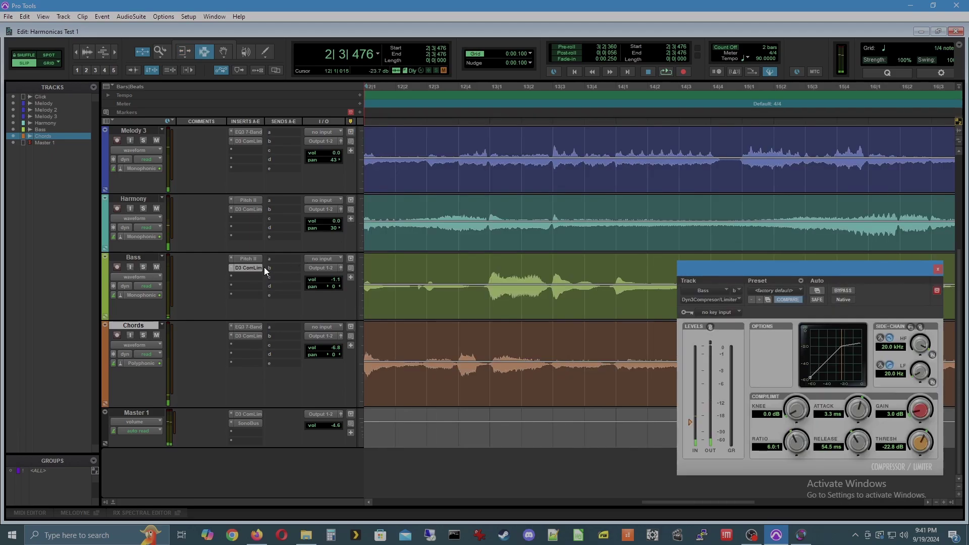
{"action": "left_click", "coordinate": [235, 276]}
{"action": "mouse_move", "coordinate": [277, 305]}
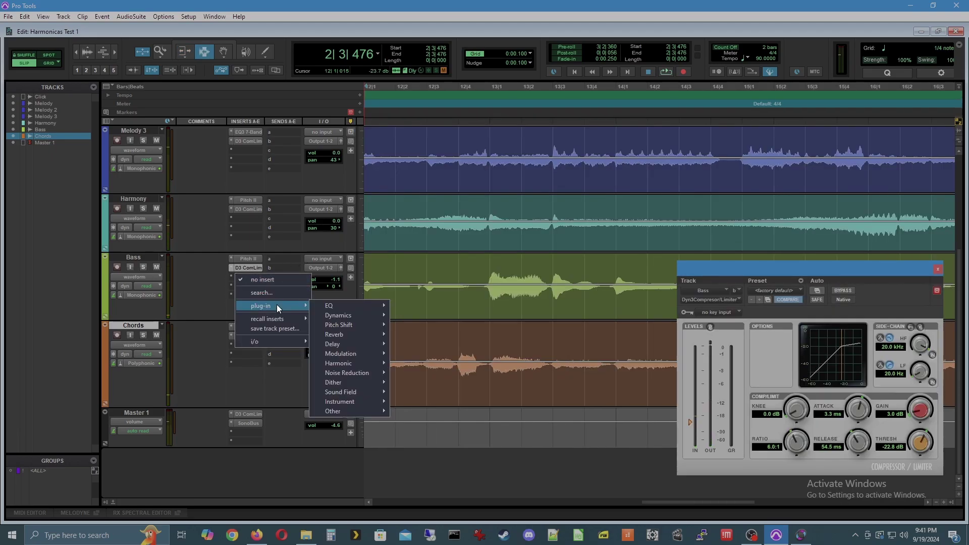
{"action": "mouse_move", "coordinate": [360, 310]}
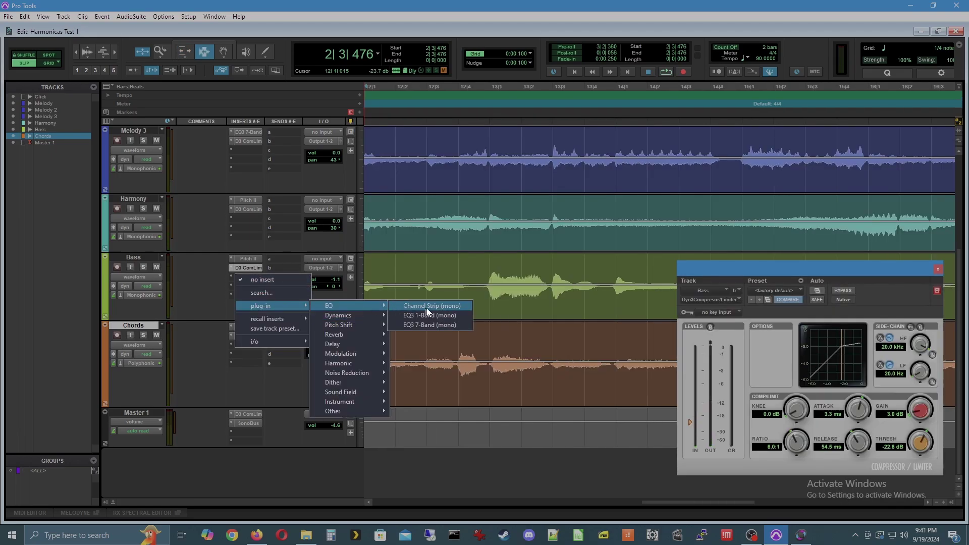
{"action": "left_click", "coordinate": [454, 325]}
Shape the Bass EQ with LF -8.4 dB at 20 Hz, LMF 2.3 dB at 65.8 Hz, MF -2.5 dB, HMF -3.6 dB and HF -4.6 dB
{"action": "left_click_drag", "start_coordinate": [808, 268], "coordinate": [547, 108]}
{"action": "left_click_drag", "start_coordinate": [696, 207], "coordinate": [671, 208]}
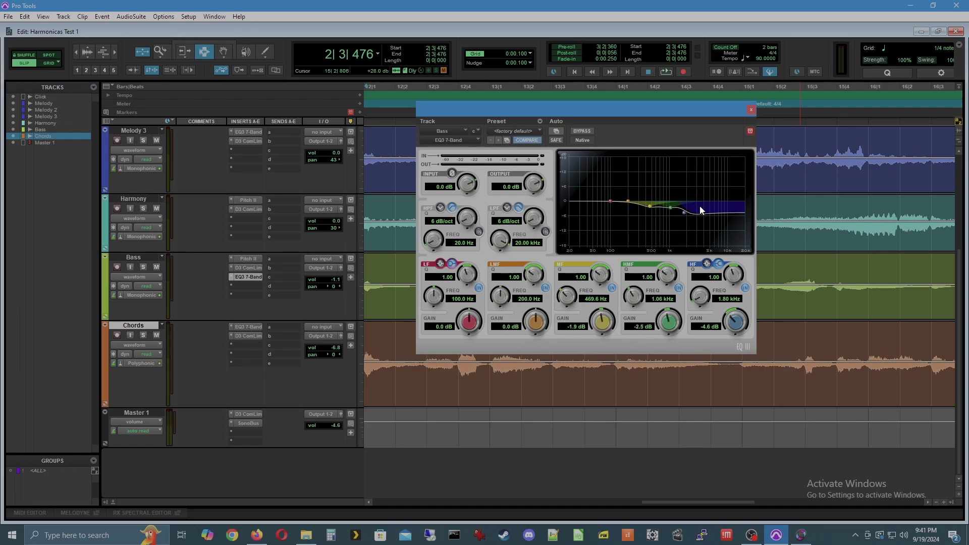
{"action": "left_click_drag", "start_coordinate": [612, 201], "coordinate": [556, 222]}
{"action": "left_click_drag", "start_coordinate": [602, 200], "coordinate": [598, 199]}
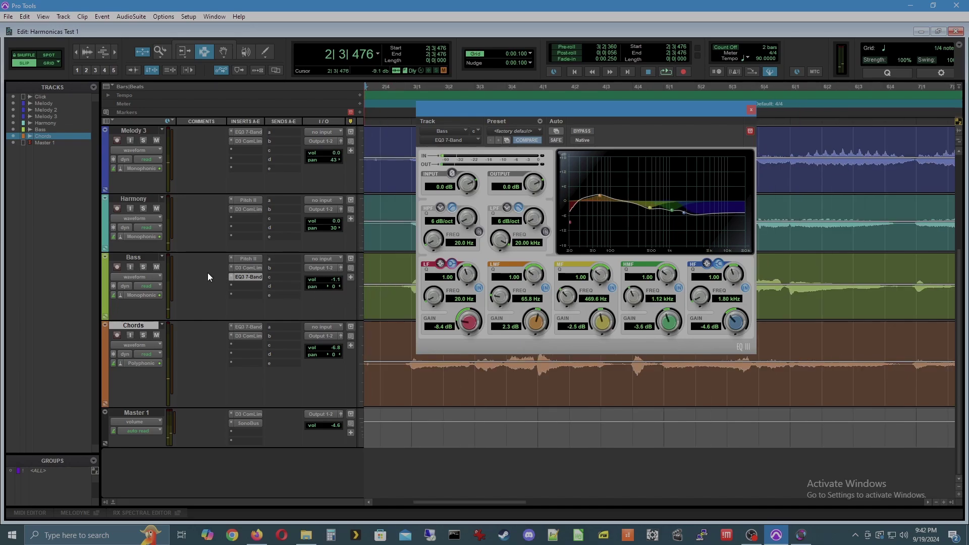
Solo the Bass track, compare its sound with the EQ bypassed and active during playback, and close the EQ
{"action": "left_click", "coordinate": [143, 266]}
{"action": "key", "text": "space"}
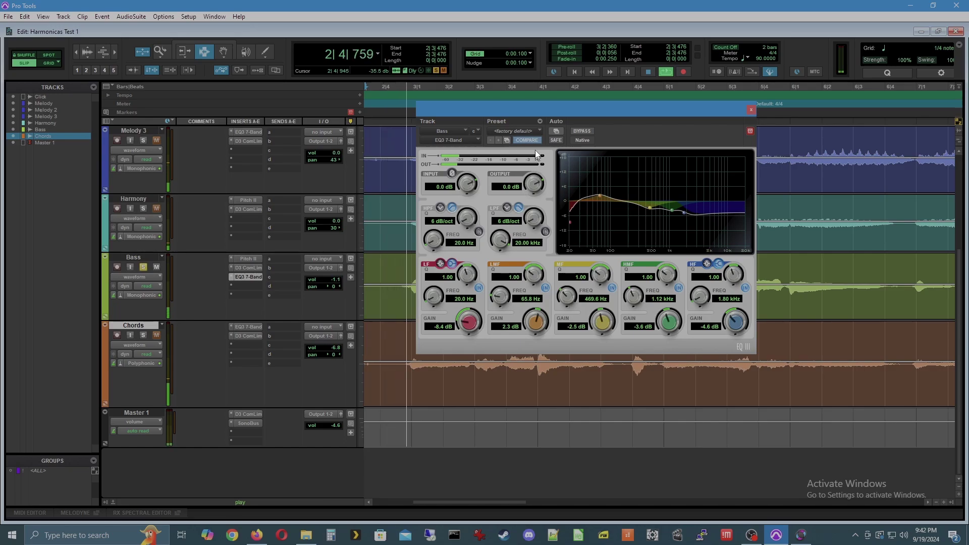
{"action": "left_click", "coordinate": [586, 132]}
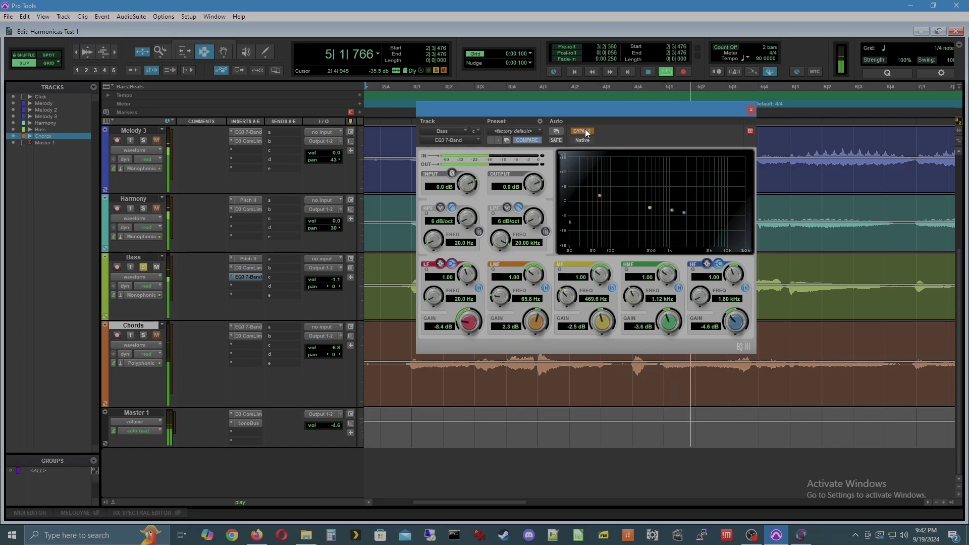
{"action": "left_click", "coordinate": [585, 132]}
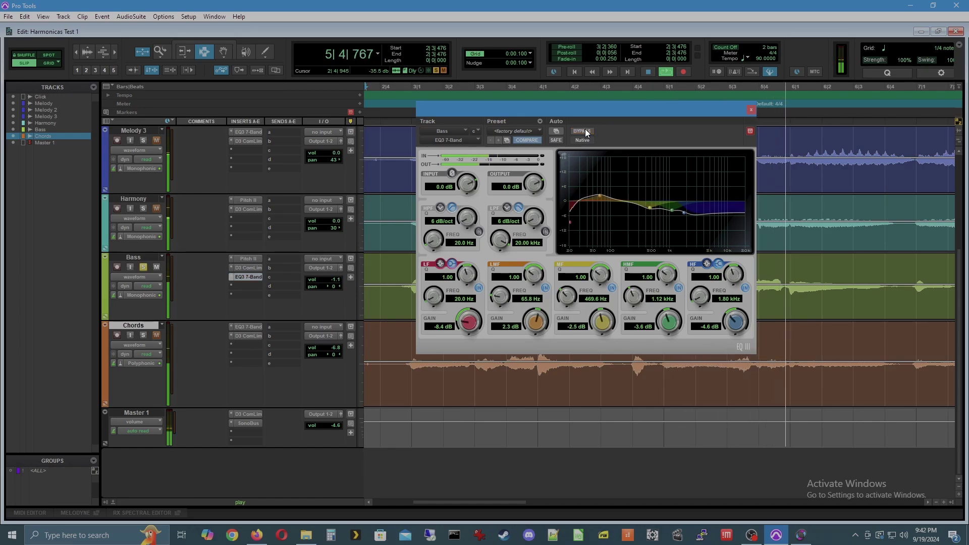
{"action": "key", "text": "space"}
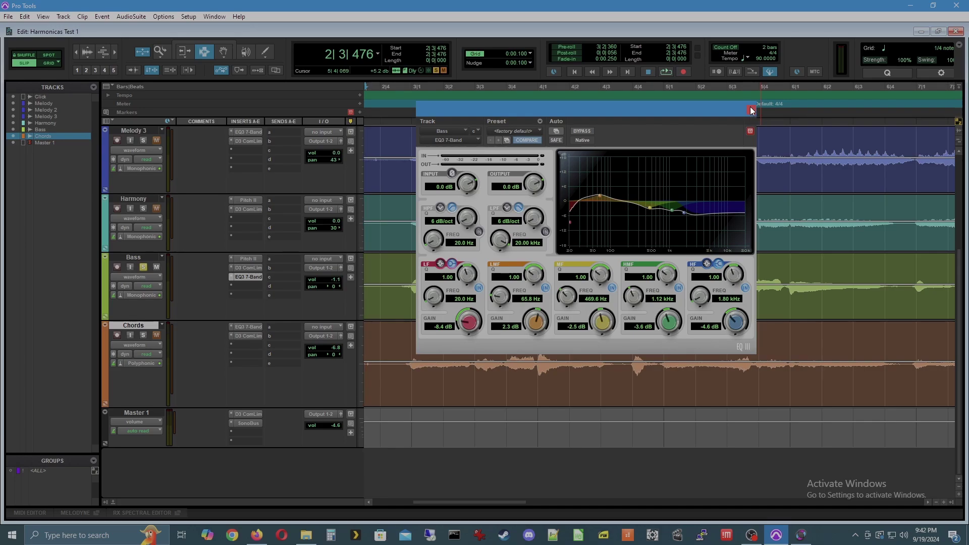
{"action": "left_click", "coordinate": [751, 111]}
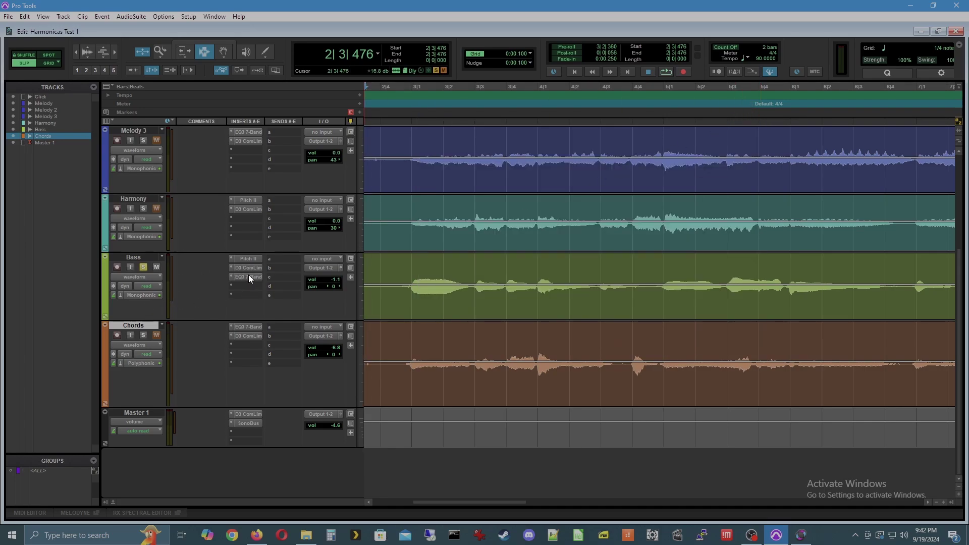
Reorder the Bass inserts so the EQ3 7-Band comes before the compressor, keeping both plug-ins
{"action": "left_click_drag", "start_coordinate": [251, 272], "coordinate": [253, 273]}
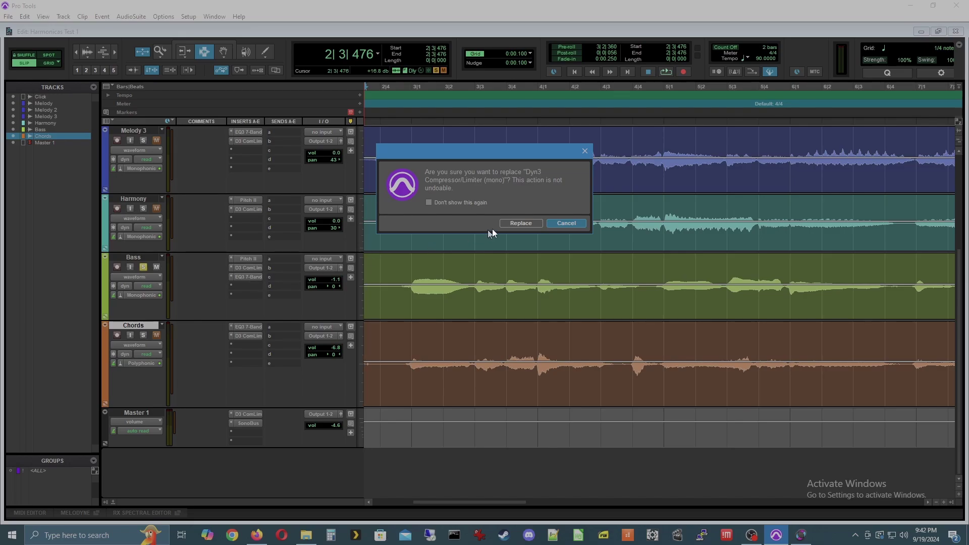
{"action": "left_click", "coordinate": [575, 222]}
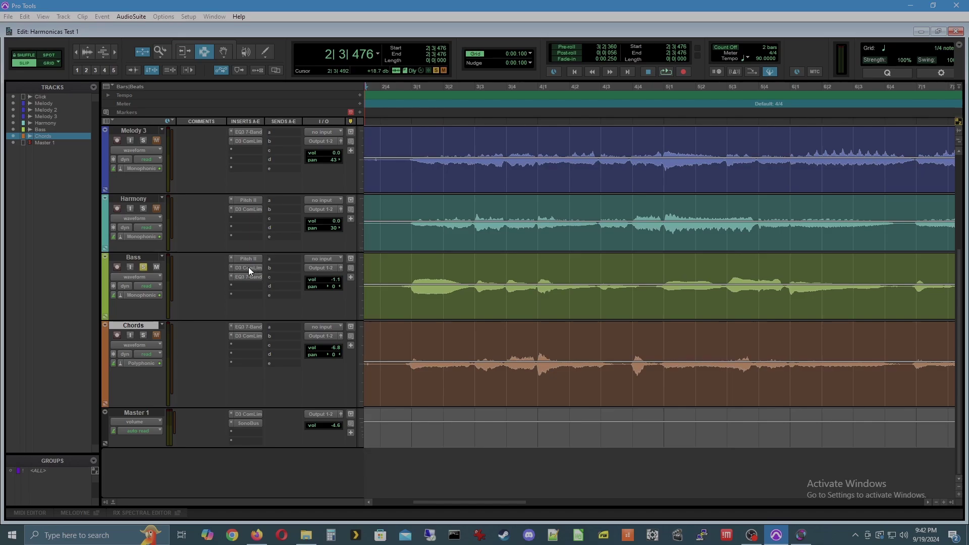
{"action": "mouse_move", "coordinate": [248, 270]}
{"action": "left_mouse_down"}
{"action": "mouse_move", "coordinate": [248, 294]}
{"action": "mouse_move", "coordinate": [252, 271]}
{"action": "mouse_move", "coordinate": [249, 282]}
{"action": "left_mouse_up"}
Play the full mix and rebalance it with Harmony at +2.3 dB, Bass at -1.7 dB and Chords at -7.3 dB
{"action": "key", "text": "space"}
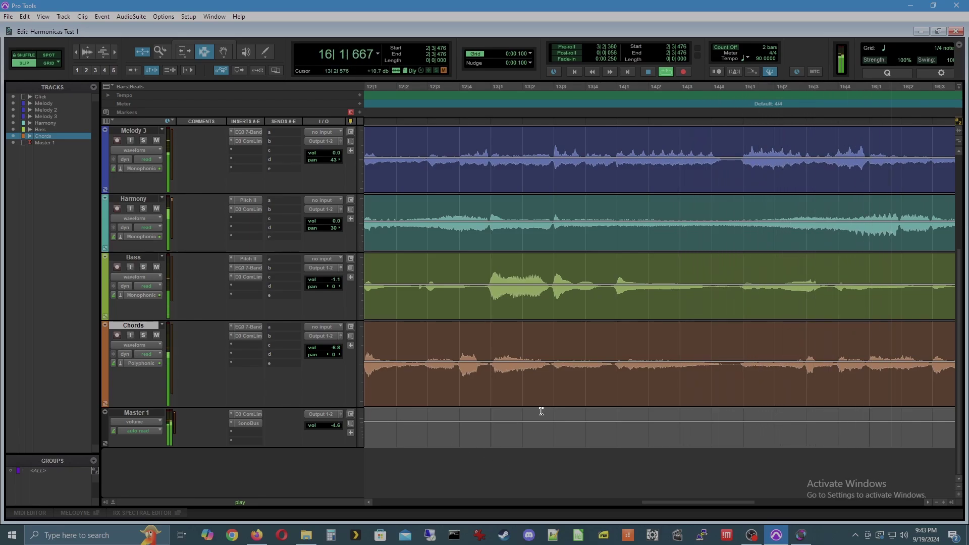
{"action": "key", "text": "ctrl+equal"}
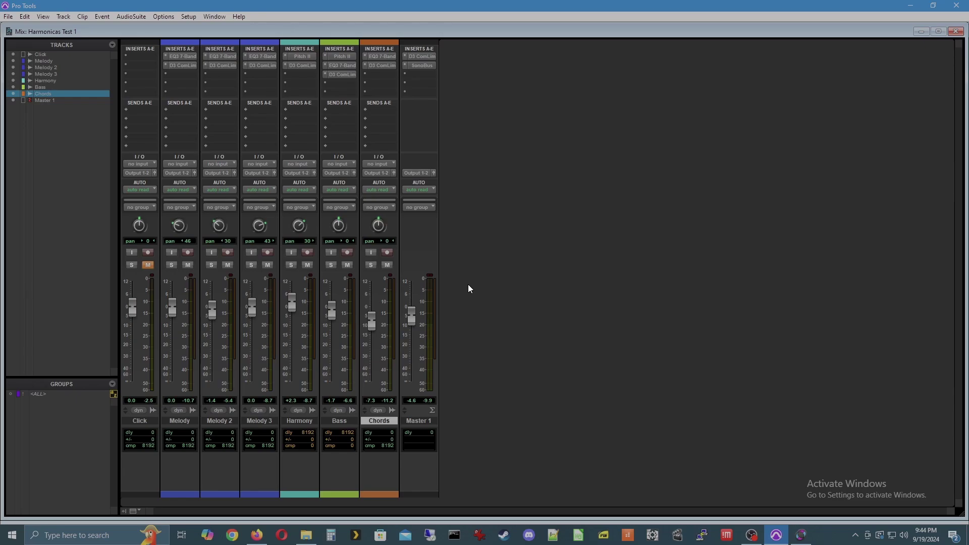
{"action": "key", "text": "ctrl+equal"}
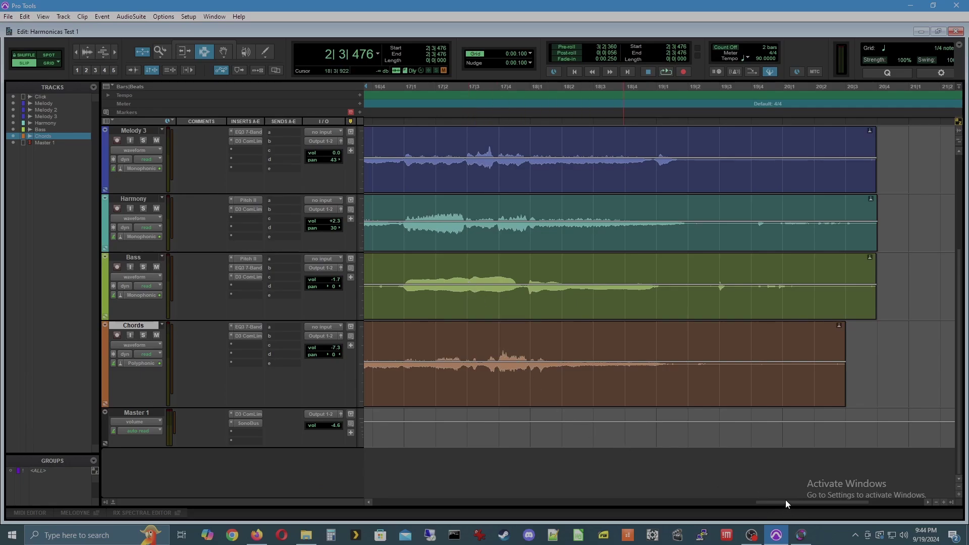
Audition the rebalanced mix from 2|3|476, and replay the edited Chords section twice from 8|1|046
{"action": "left_click_drag", "start_coordinate": [786, 501], "coordinate": [430, 514]}
{"action": "key", "text": "space"}
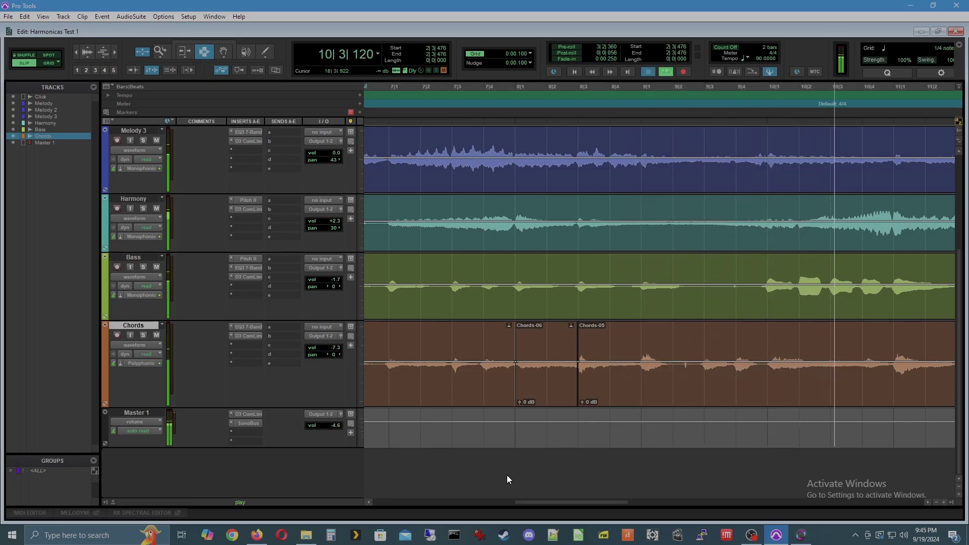
{"action": "key", "text": "space"}
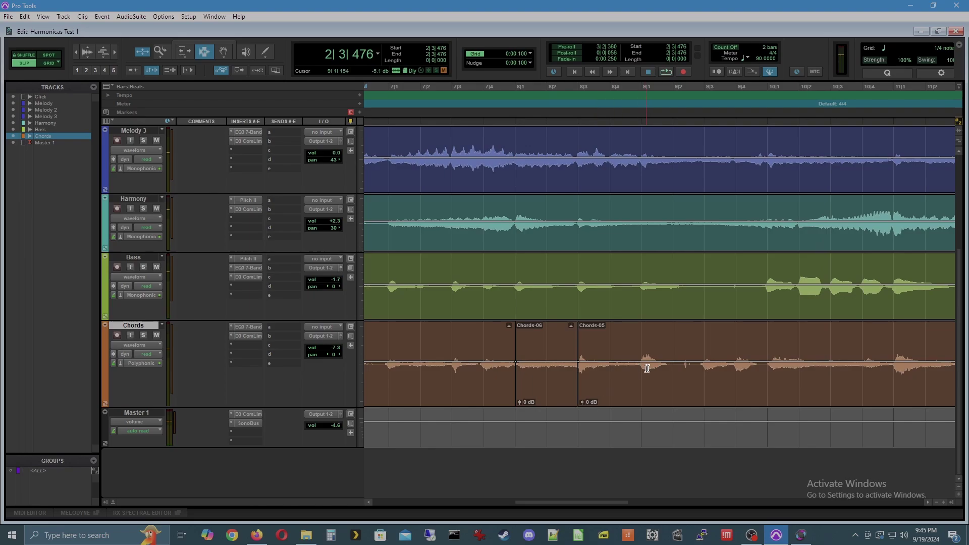
{"action": "left_click", "coordinate": [517, 86]}
{"action": "key", "text": "space"}
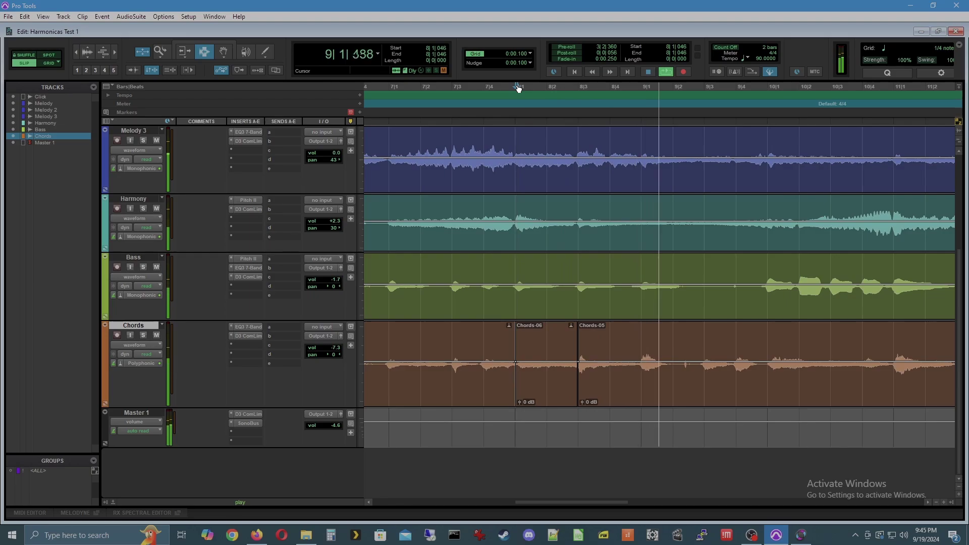
{"action": "key", "text": "space"}
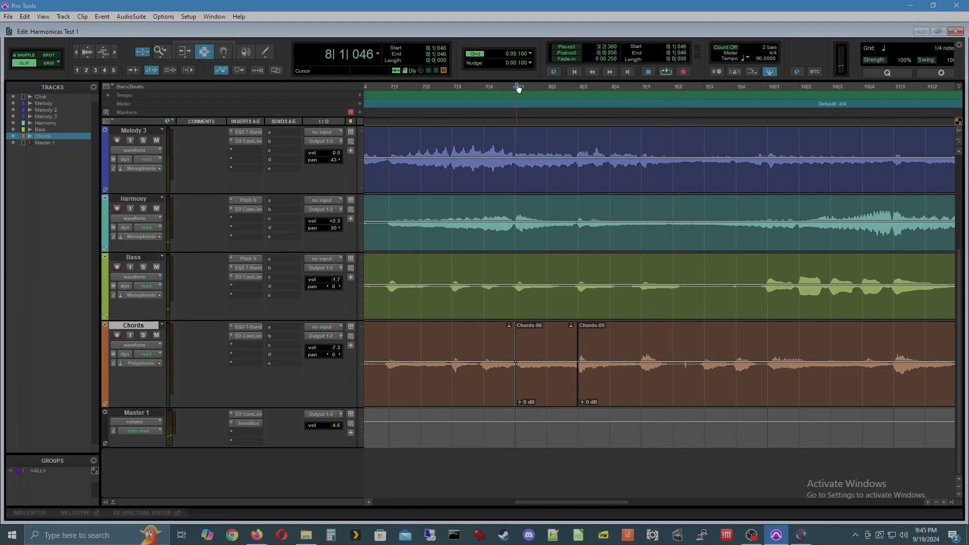
{"action": "key", "text": "space"}
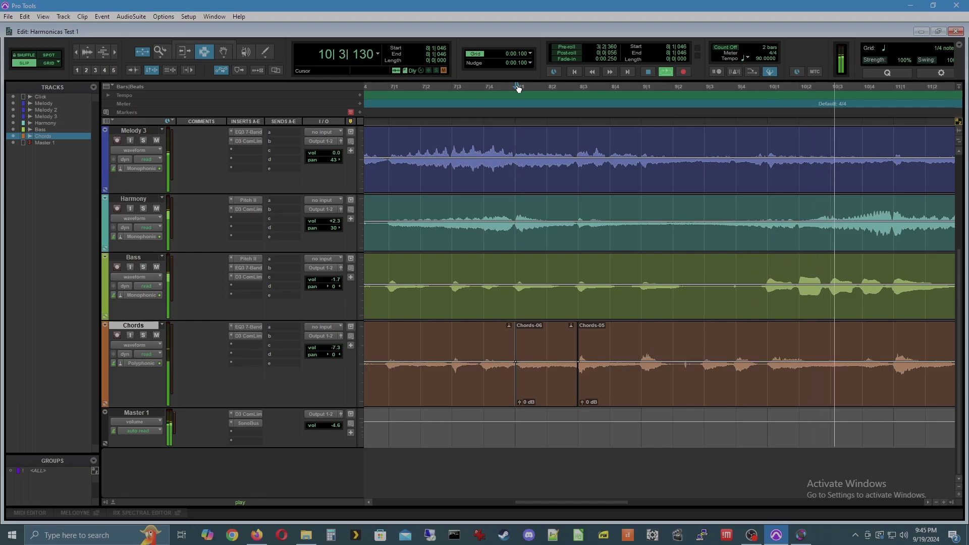
Play the passage from 8|1|046 with Chords soloed, and replay it in the full mix with the solo cleared
{"action": "key", "text": "space"}
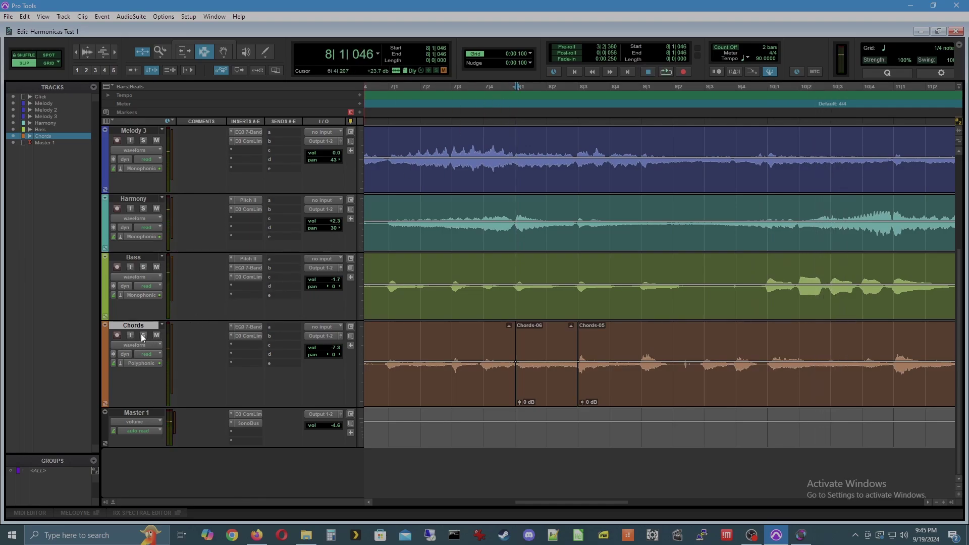
{"action": "key", "text": "space"}
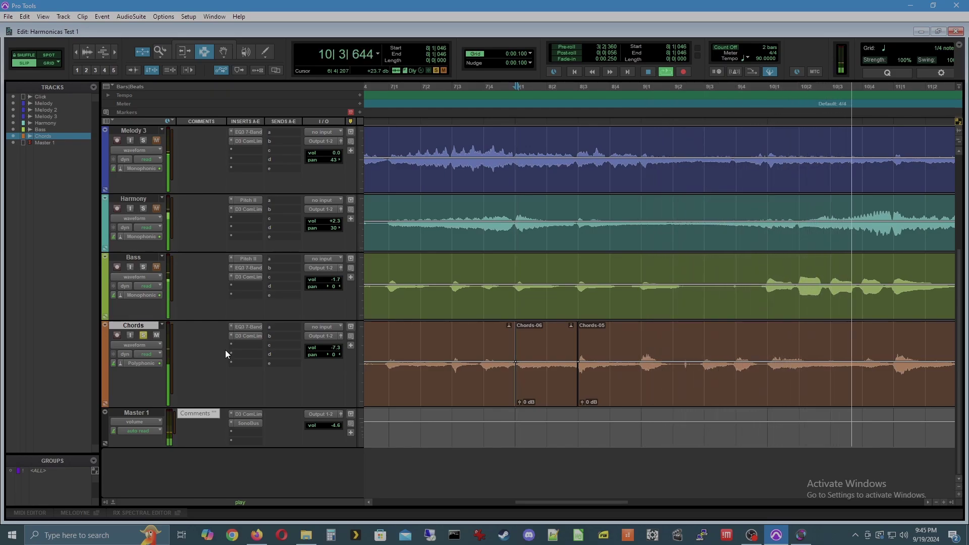
{"action": "key", "text": "space"}
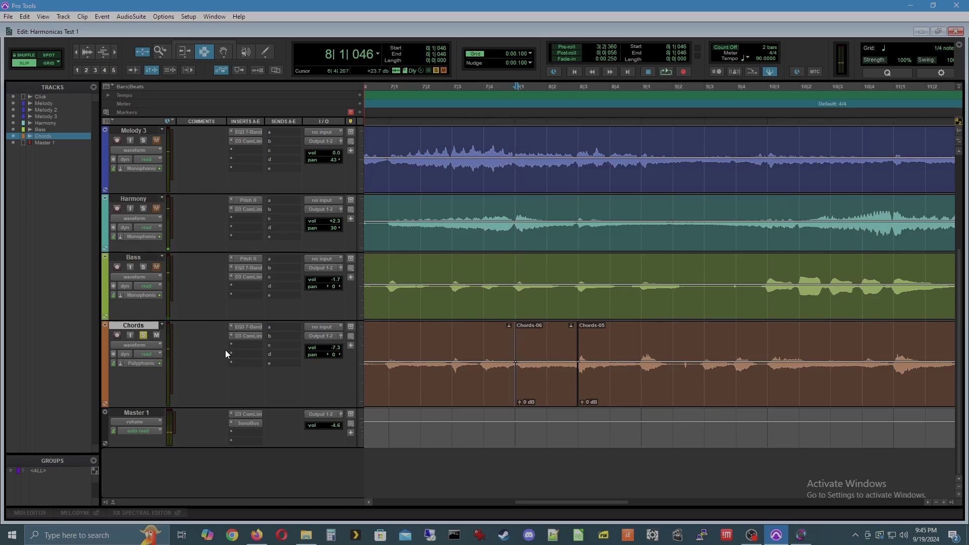
{"action": "left_click", "coordinate": [143, 335]}
{"action": "key", "text": "space"}
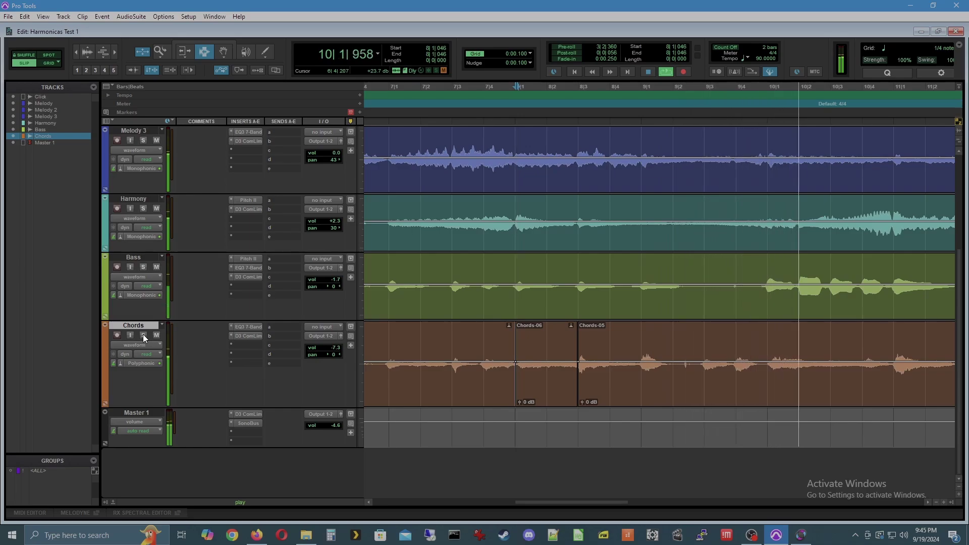
{"action": "key", "text": "space"}
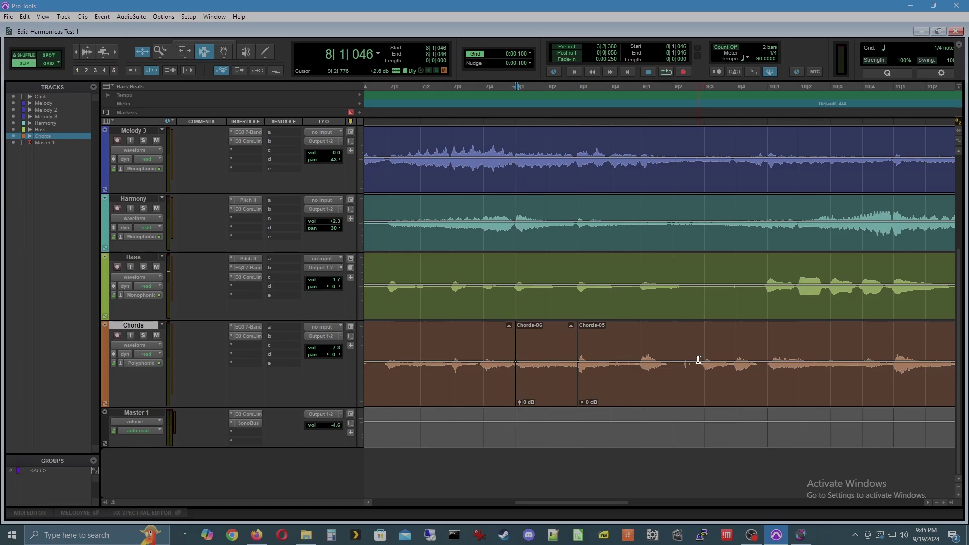
Copy the Chords section starting at 9|2|776, with length 0|1|130, and paste it over the Chords audio at 8|4|914
{"action": "left_click_drag", "start_coordinate": [698, 362], "coordinate": [734, 356]}
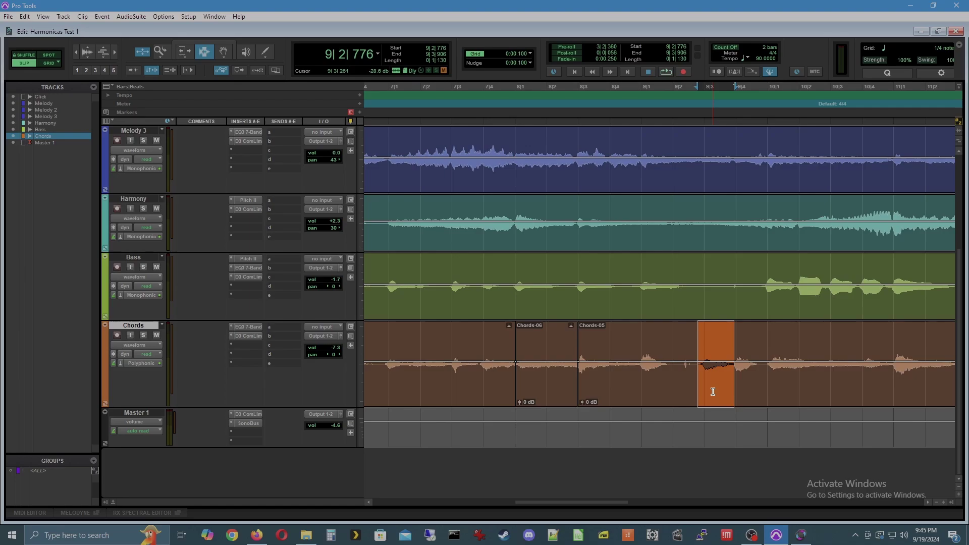
{"action": "left_click", "coordinate": [640, 347]}
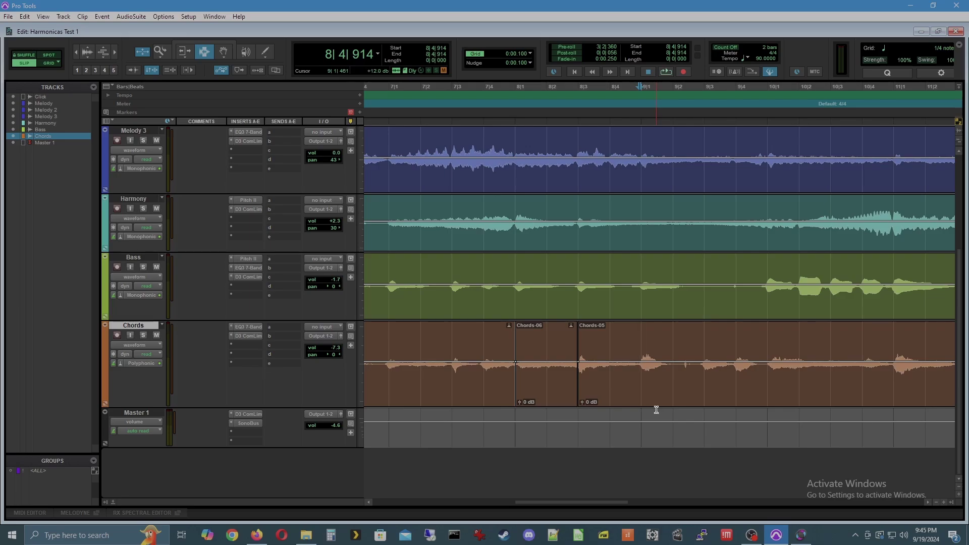
{"action": "key", "text": "shift+Tab"}
{"action": "key", "text": "ctrl+e"}
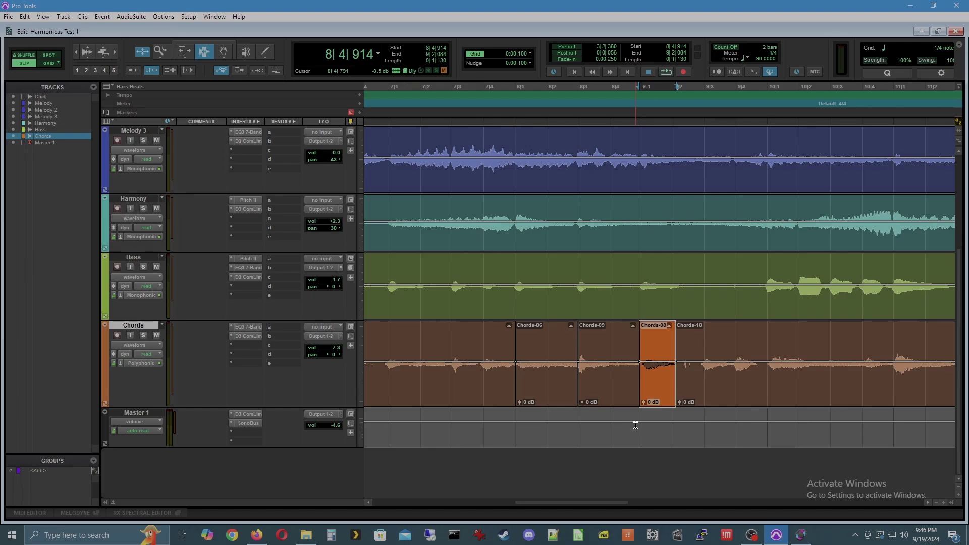
Audition the edit from 7|3|184 in the full mix, with Bass and Chords muted, and with only Chords muted
{"action": "left_click", "coordinate": [457, 89]}
{"action": "key", "text": "space"}
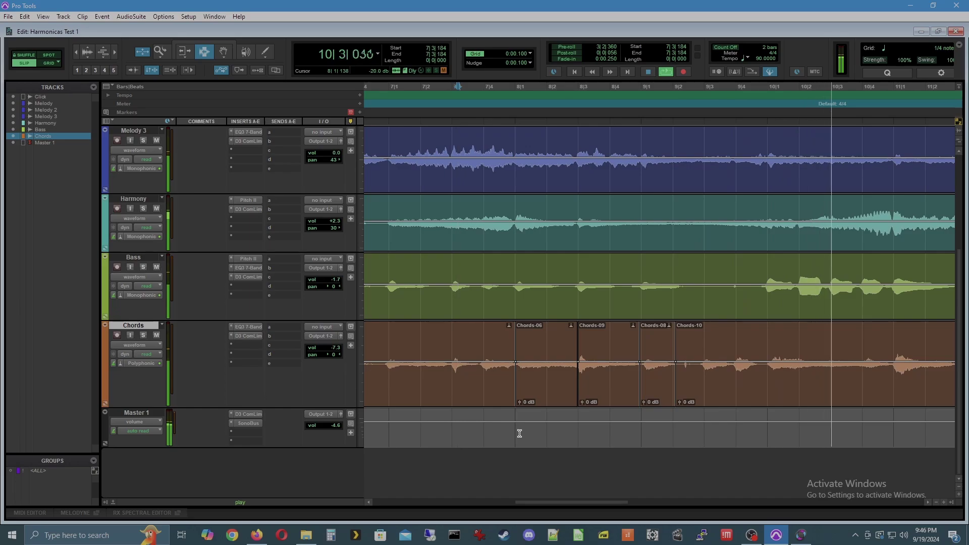
{"action": "key", "text": "space"}
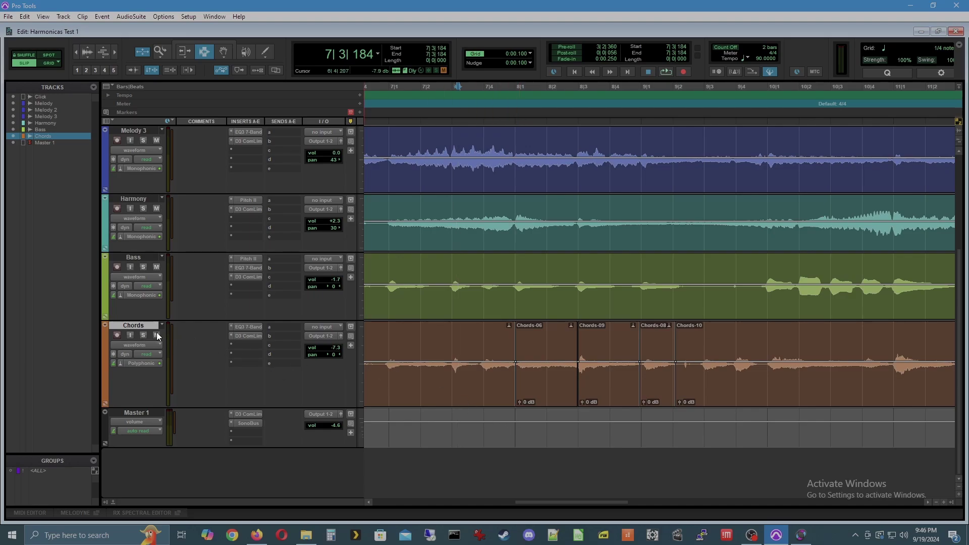
{"action": "left_click", "coordinate": [156, 266]}
{"action": "key", "text": "space"}
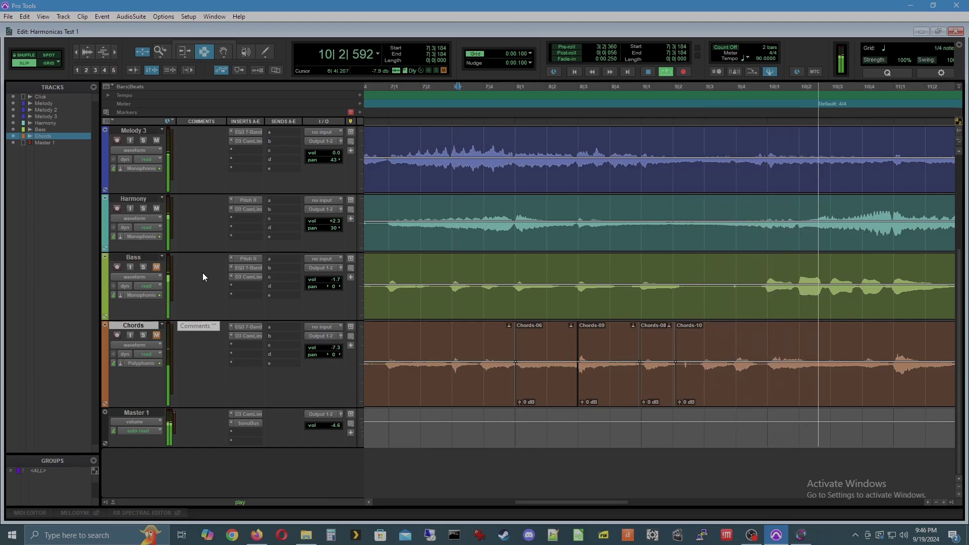
{"action": "key", "text": "space"}
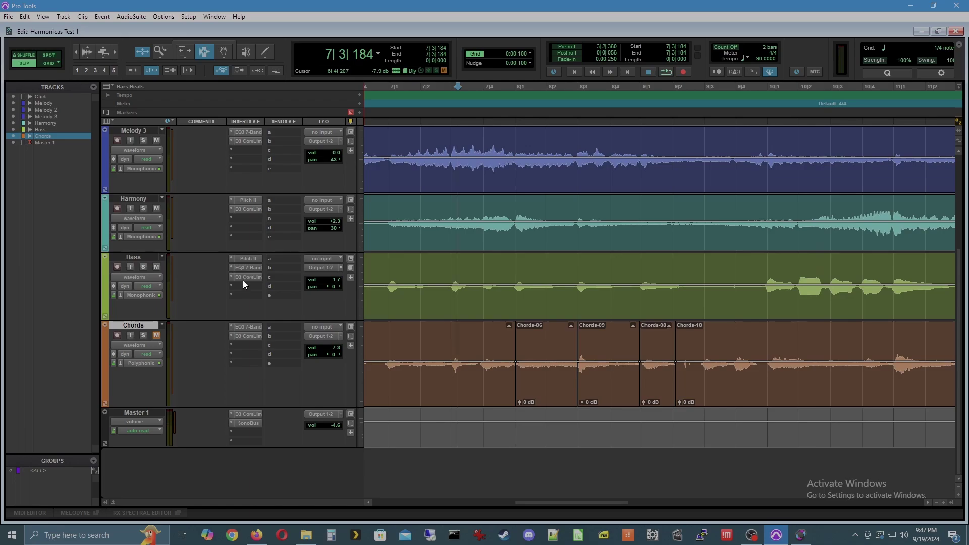
{"action": "key", "text": "space"}
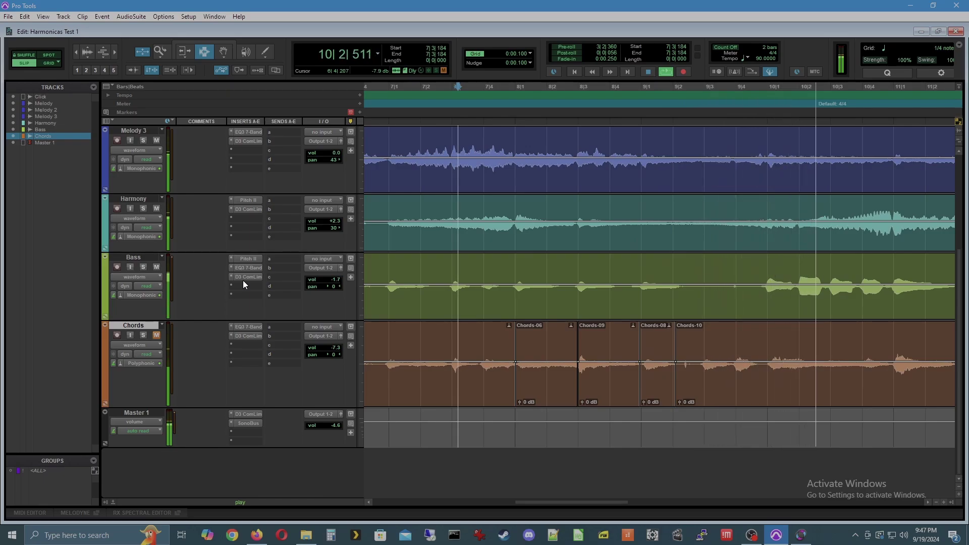
{"action": "key", "text": "space"}
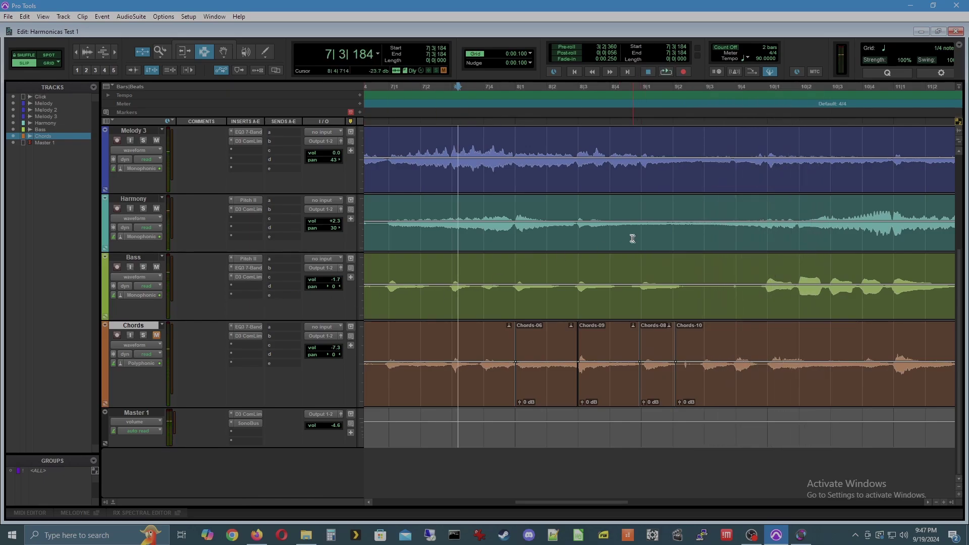
Play from 8|2|945 with Chords muted, and replay the passage with Chords unmuted
{"action": "left_click", "coordinate": [578, 97]}
{"action": "key", "text": "space"}
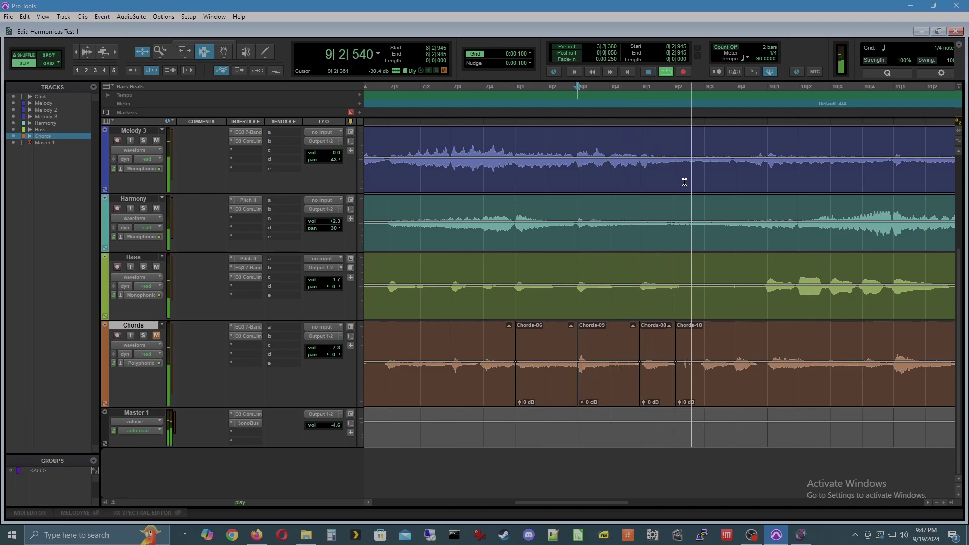
{"action": "key", "text": "space"}
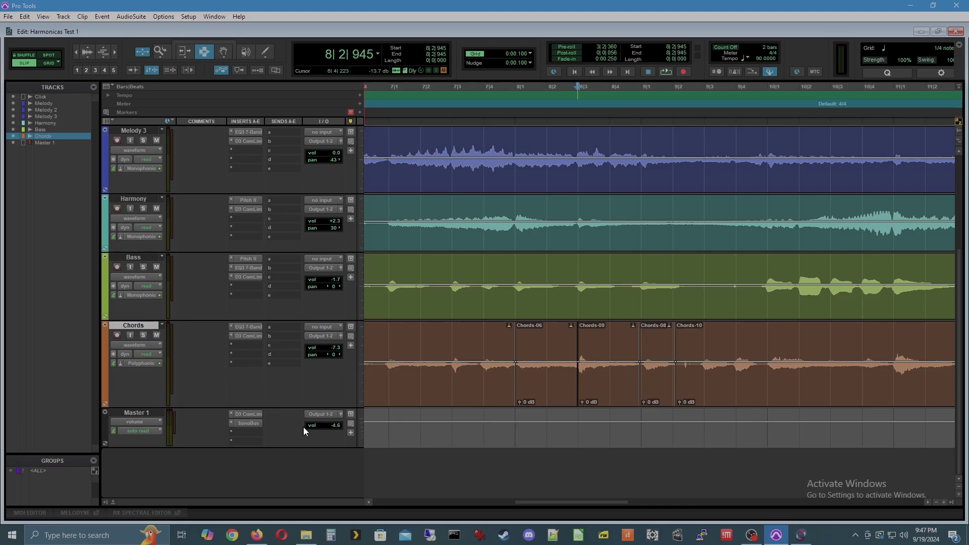
{"action": "key", "text": "space"}
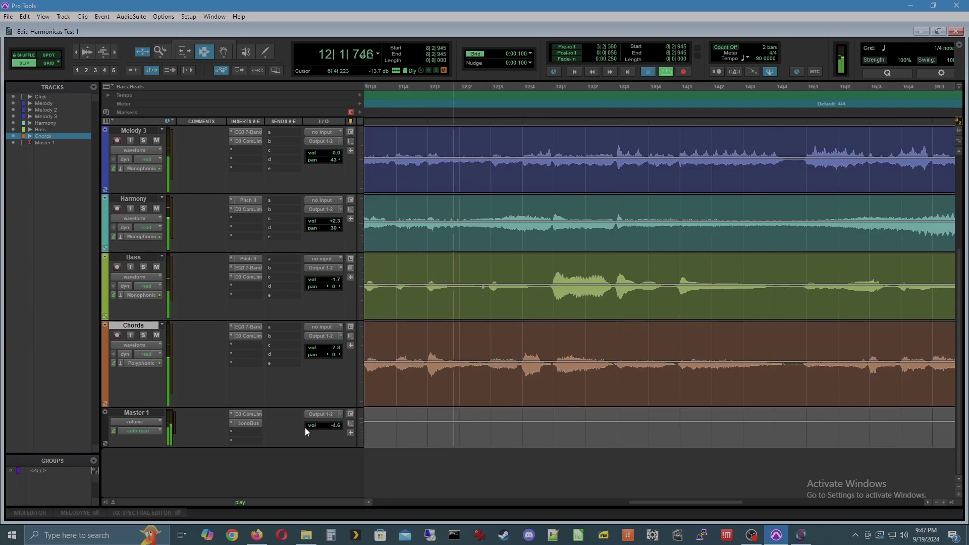
{"action": "key", "text": "space"}
Return to the opening bars and play the full mix from 2|4|591 past bar 16
{"action": "left_click_drag", "start_coordinate": [615, 503], "coordinate": [437, 510]}
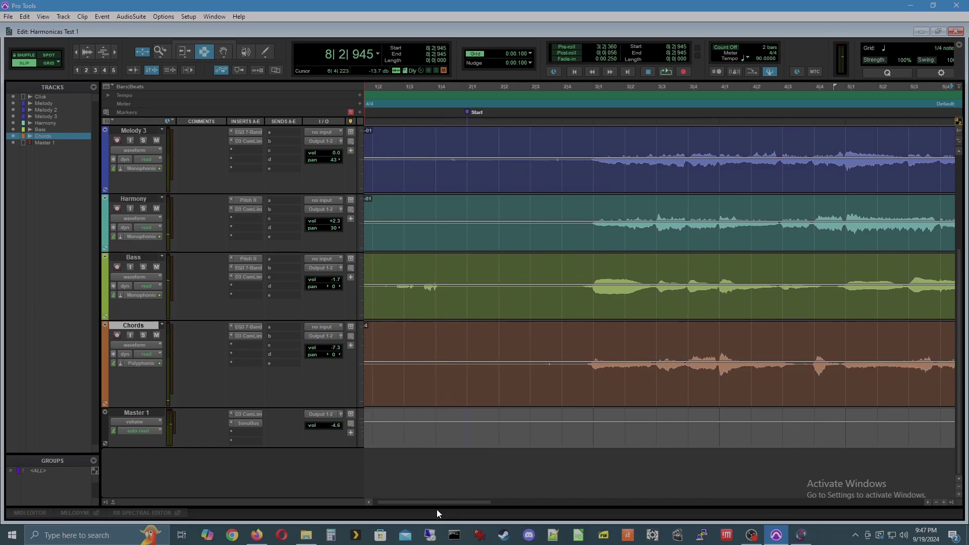
{"action": "left_click", "coordinate": [581, 85]}
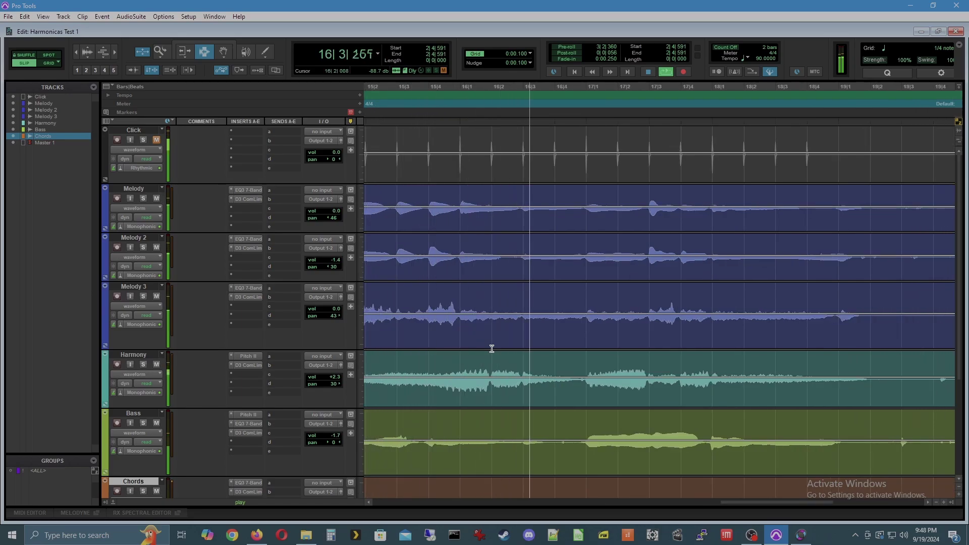
{"action": "key", "text": "space"}
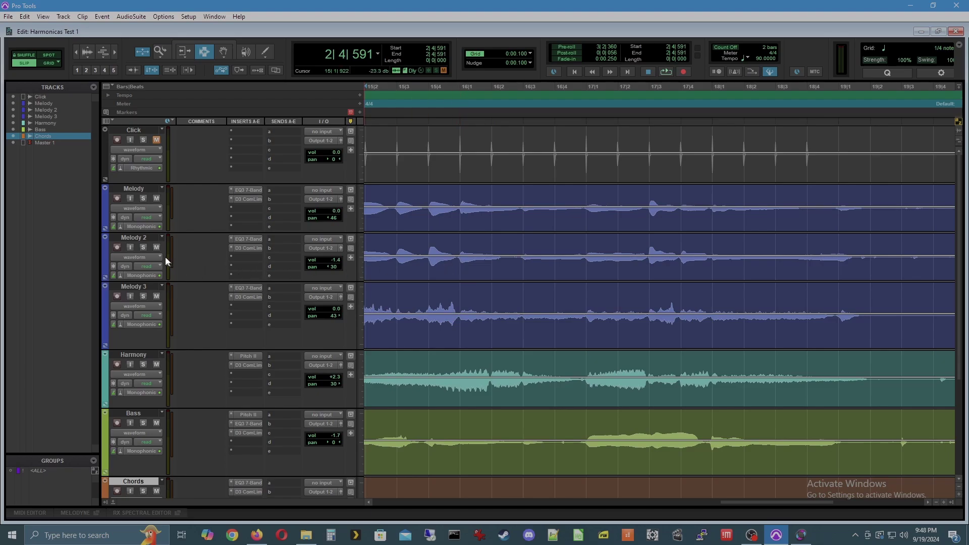
Show Melody 2 in warp view and move its warp marker at 16|1 to 16|2
{"action": "left_click", "coordinate": [137, 258]}
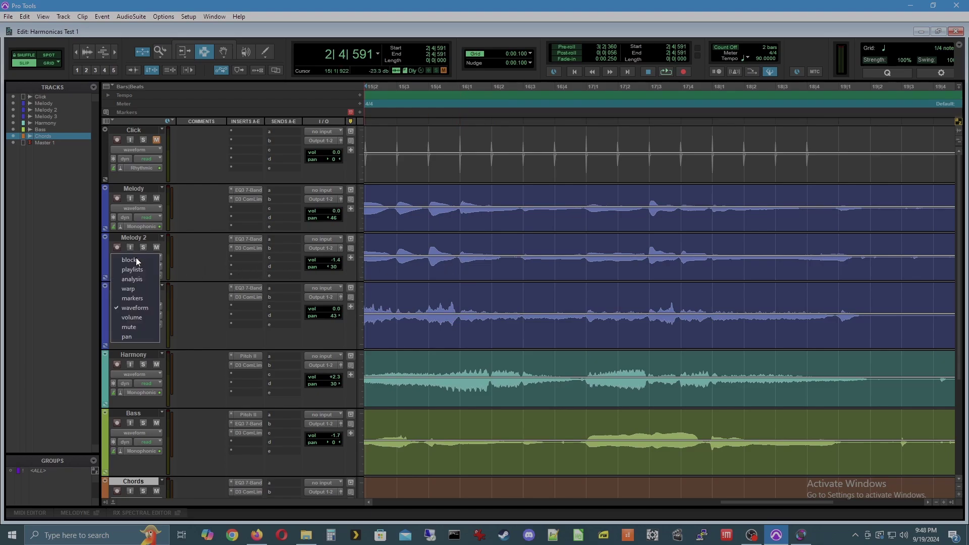
{"action": "left_click", "coordinate": [134, 290]}
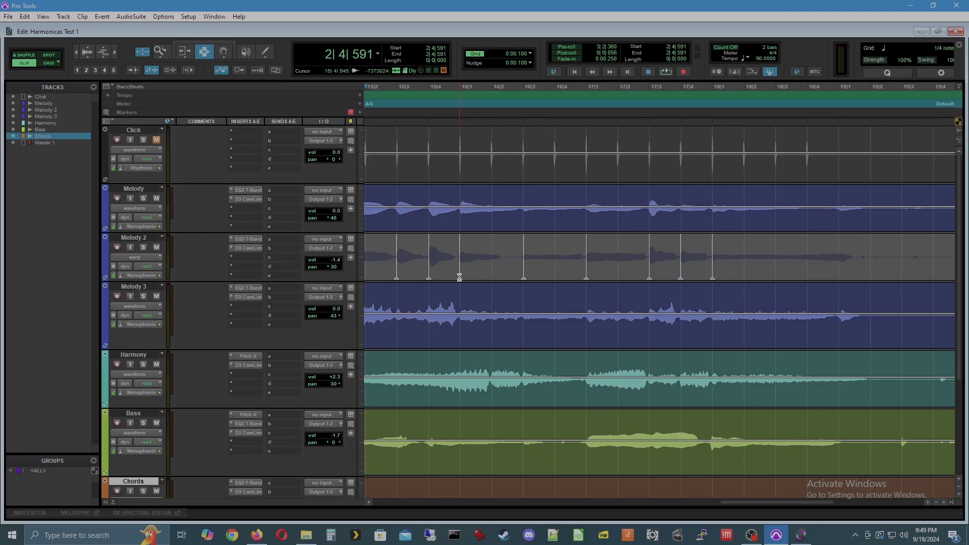
{"action": "mouse_move", "coordinate": [459, 277]}
{"action": "left_mouse_down"}
{"action": "mouse_move", "coordinate": [472, 278]}
{"action": "mouse_move", "coordinate": [460, 277]}
{"action": "left_mouse_up"}
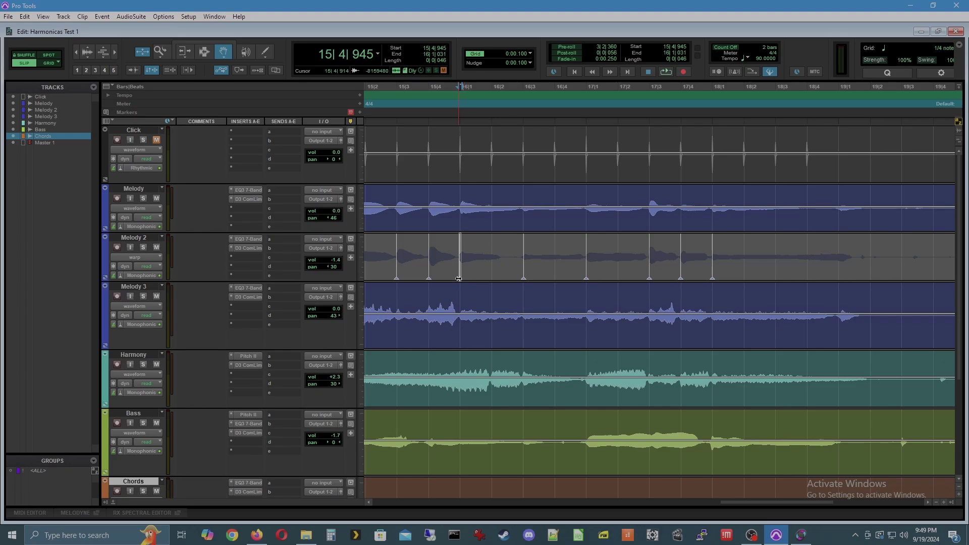
{"action": "left_click_drag", "start_coordinate": [460, 279], "coordinate": [491, 280]}
Audition from 15|2|837 in the full mix, with Melody 2 and Harmony soloed, and with all three melodies and Harmony soloed
{"action": "left_click", "coordinate": [393, 112]}
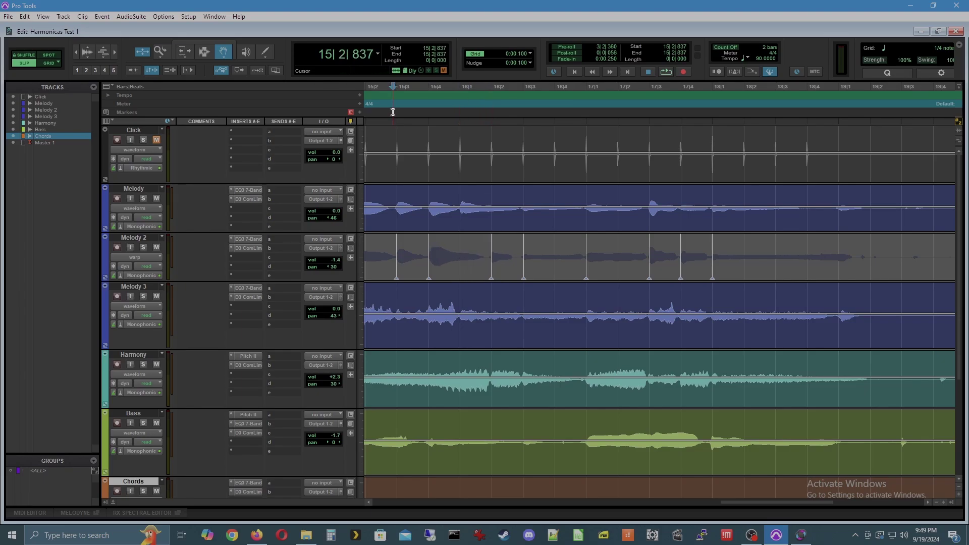
{"action": "key", "text": "space"}
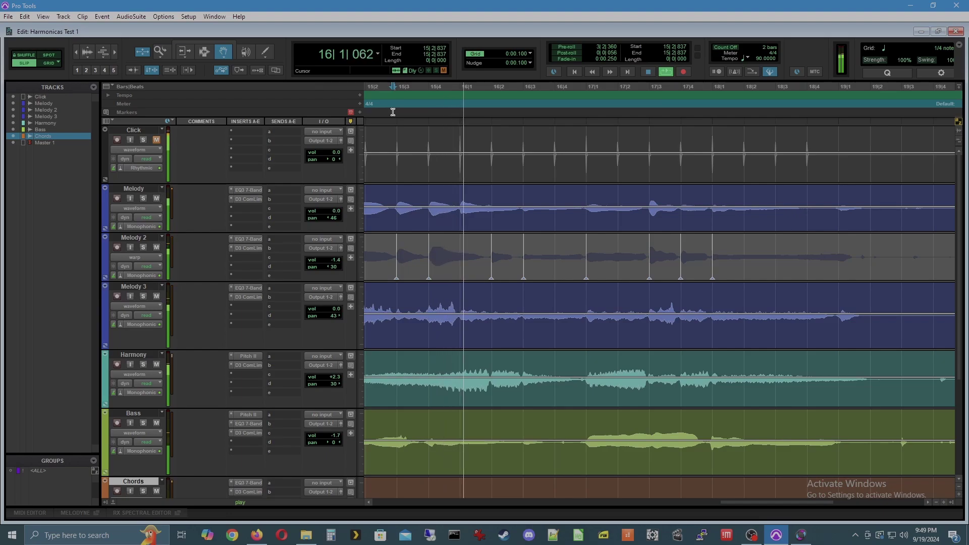
{"action": "key", "text": "space"}
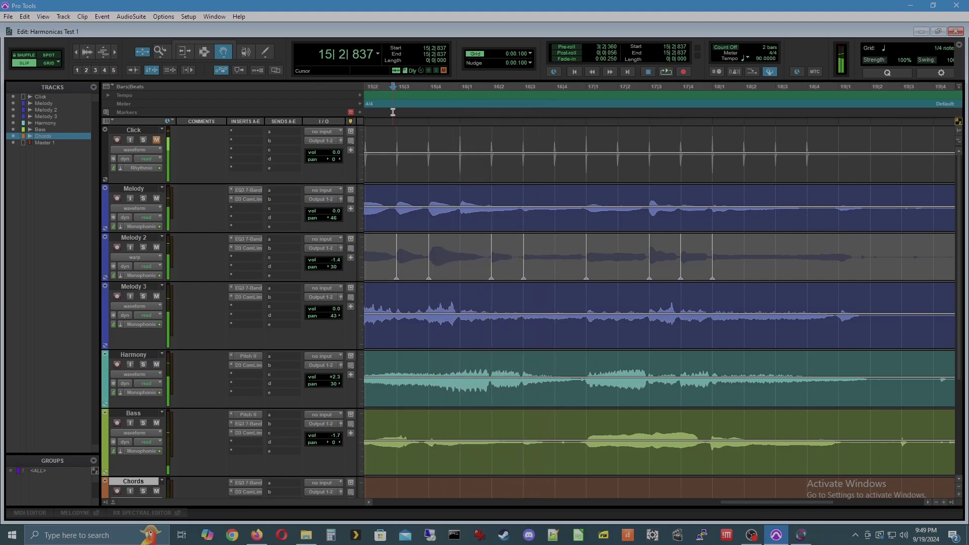
{"action": "left_click", "coordinate": [143, 247]}
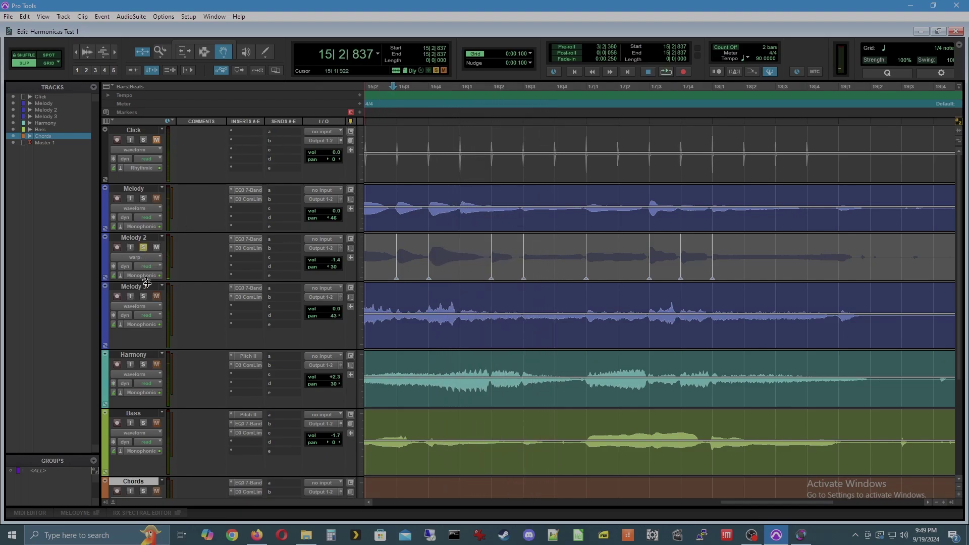
{"action": "left_click", "coordinate": [143, 364]}
{"action": "key", "text": "space"}
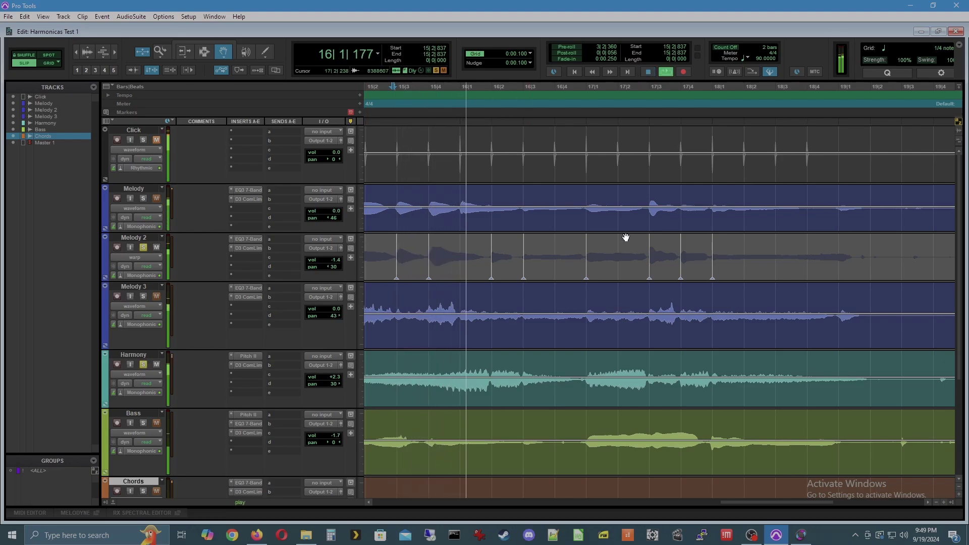
{"action": "key", "text": "space"}
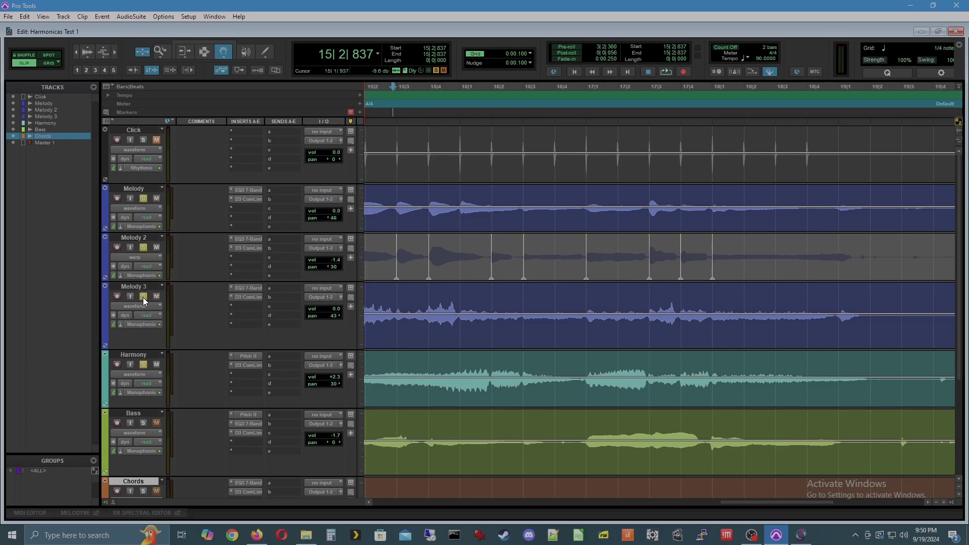
{"action": "key", "text": "space"}
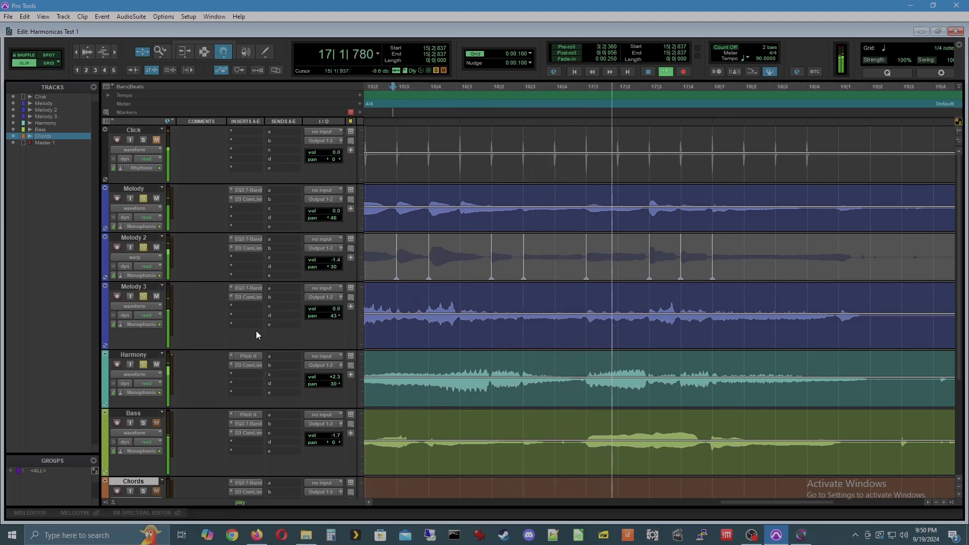
{"action": "key", "text": "space"}
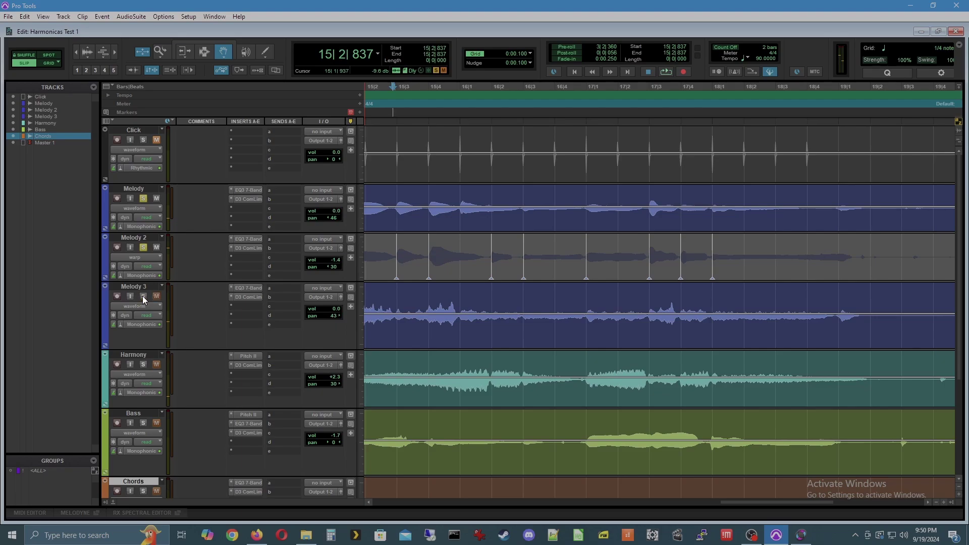
Clear the remaining solos, play the full mix from 15|2|837, and return Melody 2 to waveform view
{"action": "left_click", "coordinate": [141, 248]}
{"action": "left_click", "coordinate": [143, 199]}
{"action": "key", "text": "space"}
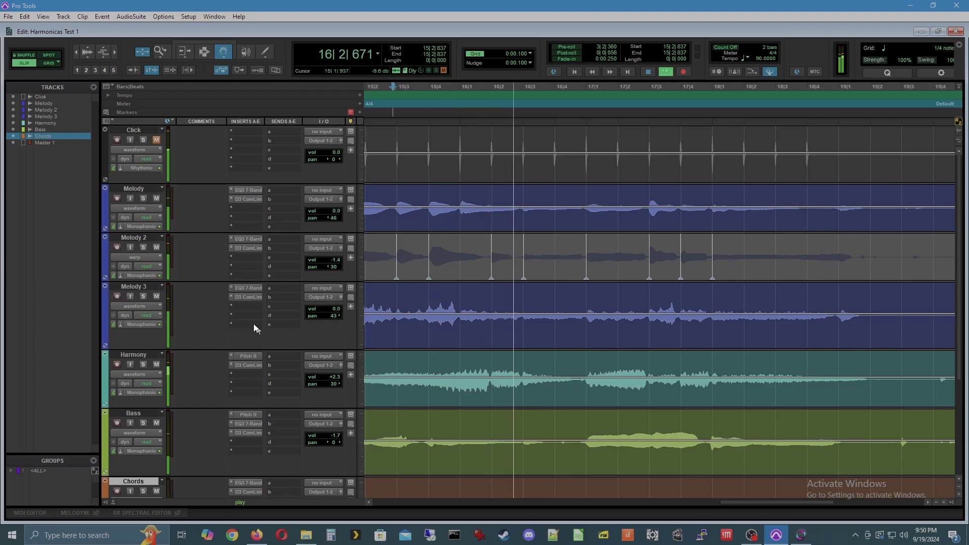
{"action": "left_click", "coordinate": [135, 259]}
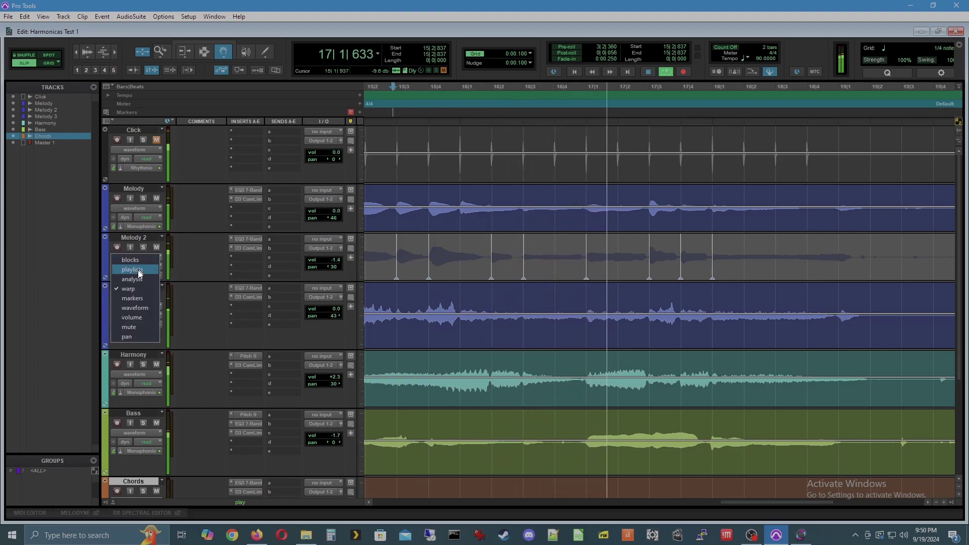
{"action": "left_click", "coordinate": [135, 309]}
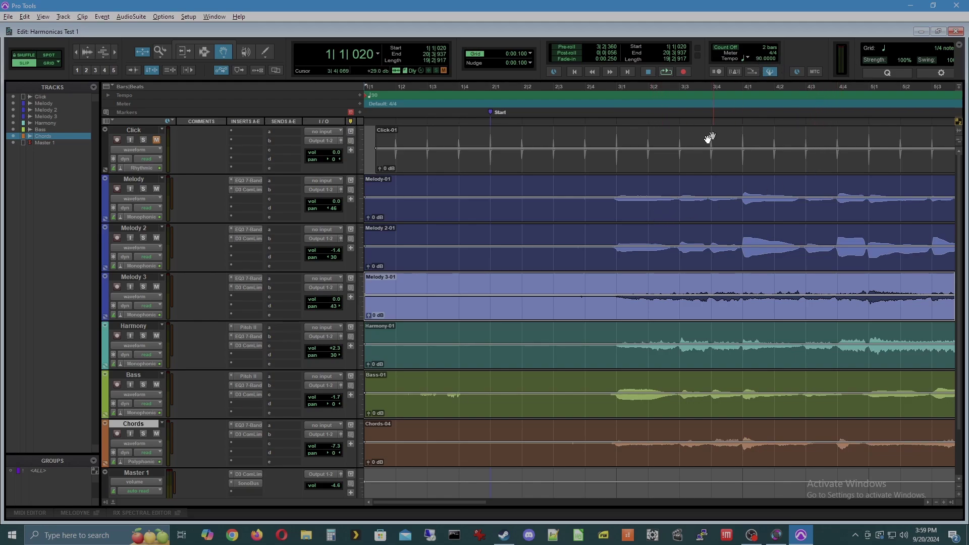
Show Melody 2 and Melody in warp view and examine their warp markers at 3|1 and 3|3
{"action": "left_click", "coordinate": [136, 249]}
{"action": "left_click", "coordinate": [135, 247]}
{"action": "left_click", "coordinate": [135, 246]}
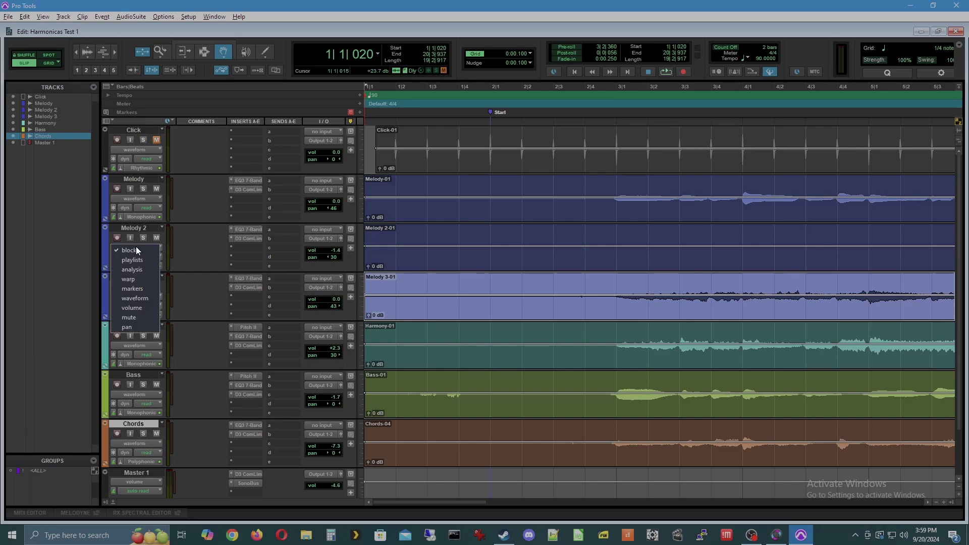
{"action": "left_click", "coordinate": [138, 280]}
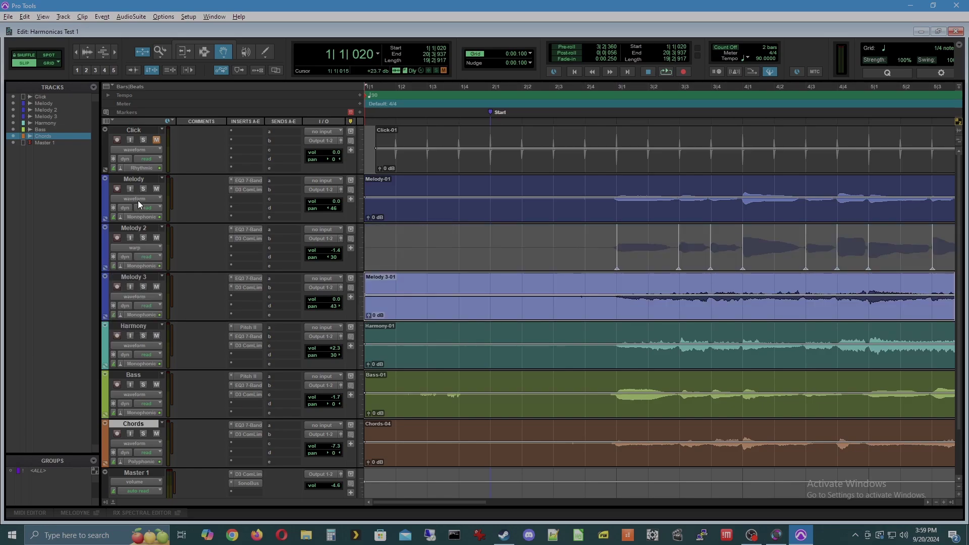
{"action": "left_click", "coordinate": [137, 200]}
{"action": "left_click", "coordinate": [138, 231]}
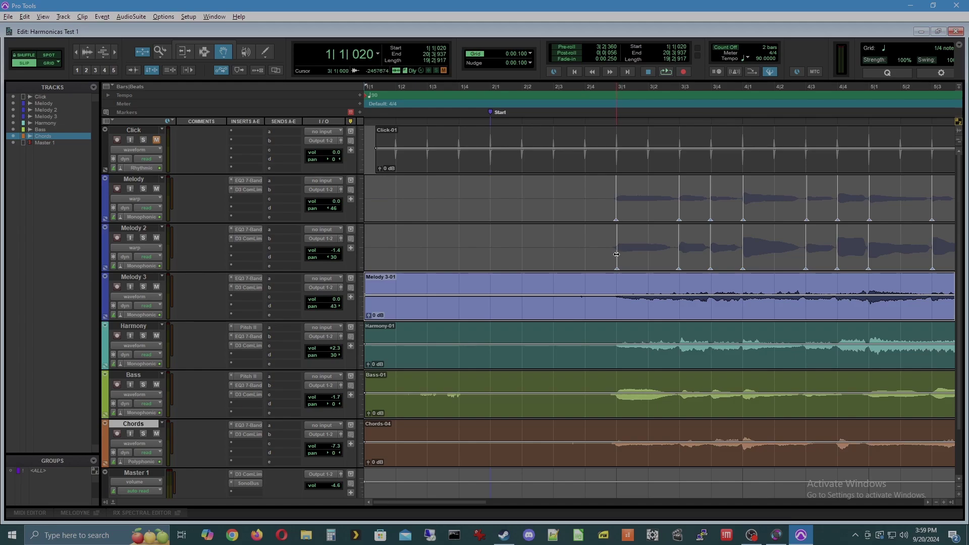
{"action": "mouse_move", "coordinate": [616, 261]}
{"action": "left_mouse_down"}
{"action": "mouse_move", "coordinate": [652, 263]}
{"action": "mouse_move", "coordinate": [616, 263]}
{"action": "left_mouse_up"}
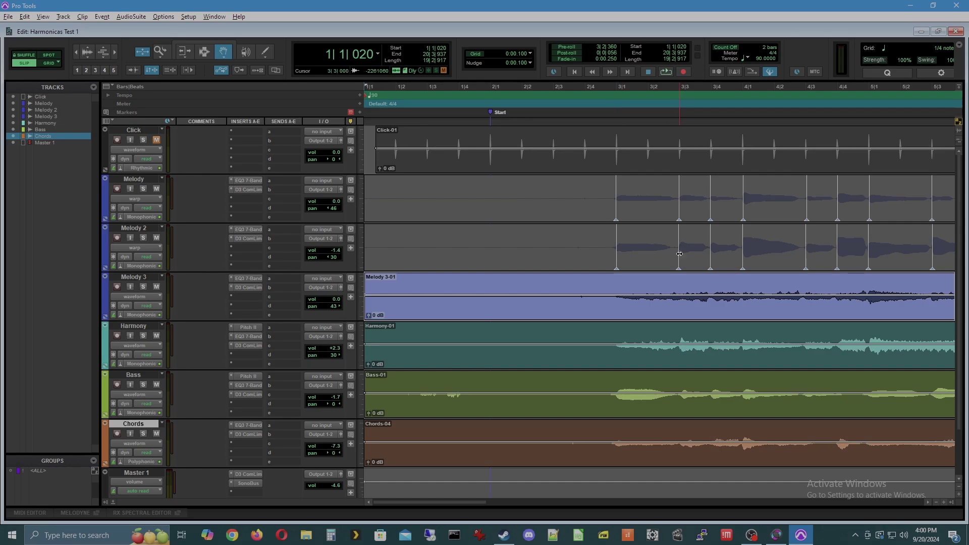
{"action": "left_click_drag", "start_coordinate": [680, 257], "coordinate": [681, 258]}
{"action": "left_click", "coordinate": [447, 190]}
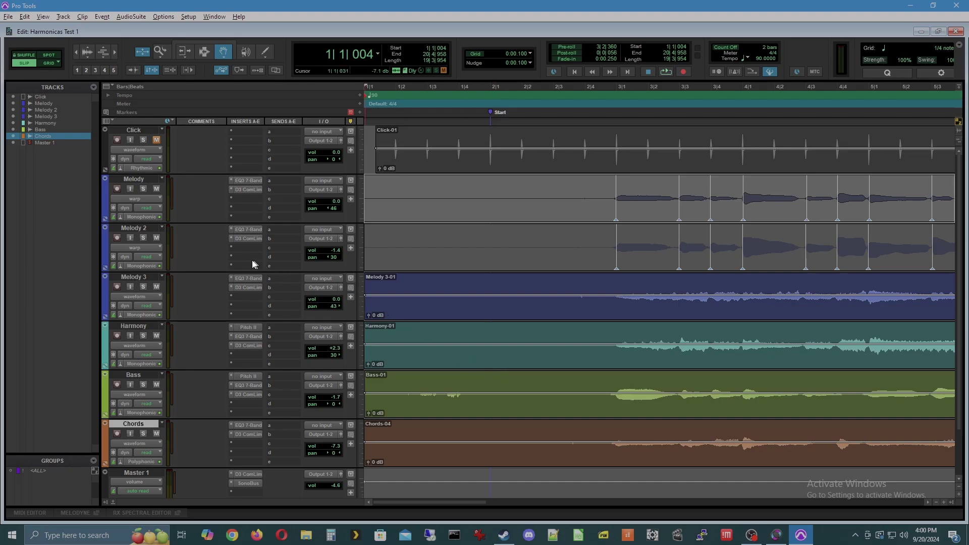
Return the Melody and Melody 2 tracks to waveform view
{"action": "left_click", "coordinate": [134, 199]}
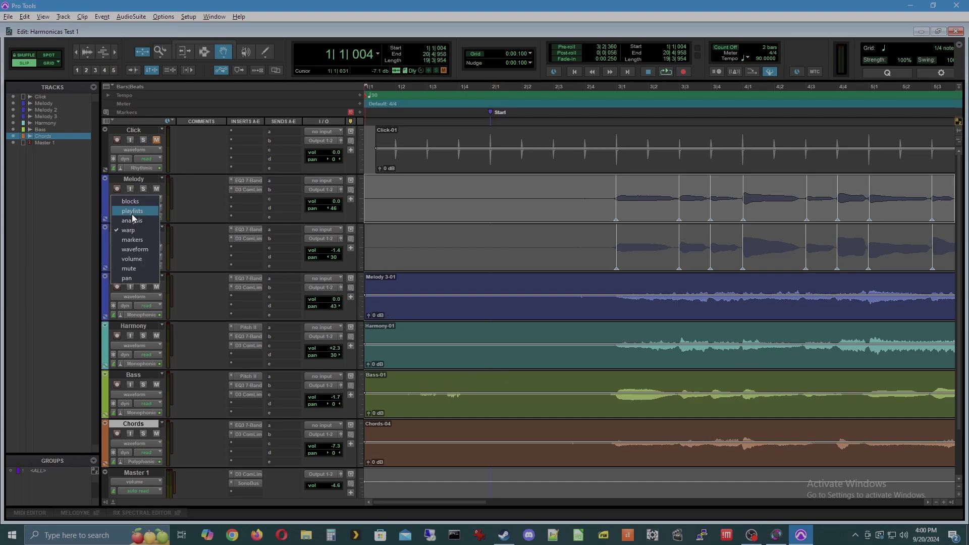
{"action": "left_click", "coordinate": [132, 249]}
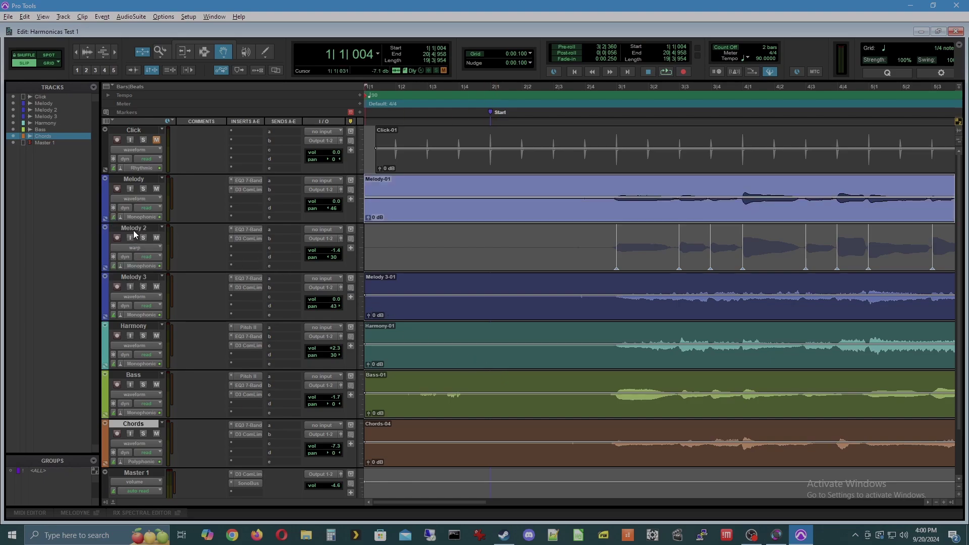
{"action": "left_click", "coordinate": [137, 248]}
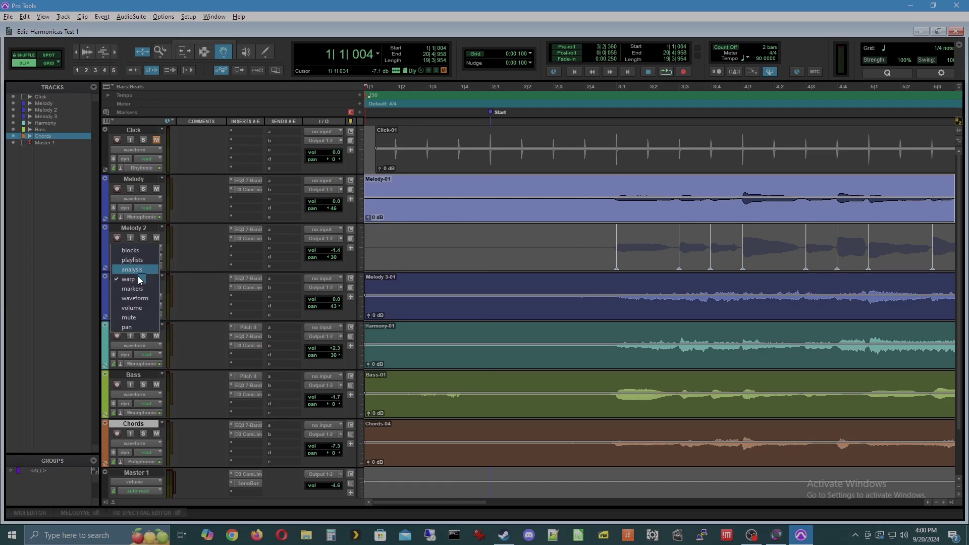
{"action": "left_click", "coordinate": [137, 298]}
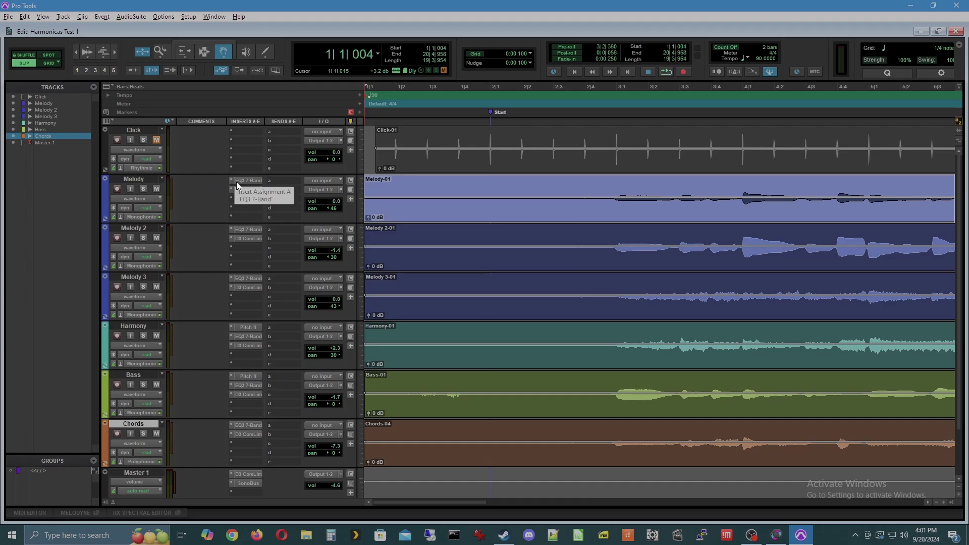
Compare the EQ3 7-Band settings of Melody, Melody 2 and Melody 3, switching back and forth between the tracks
{"action": "left_click", "coordinate": [250, 180]}
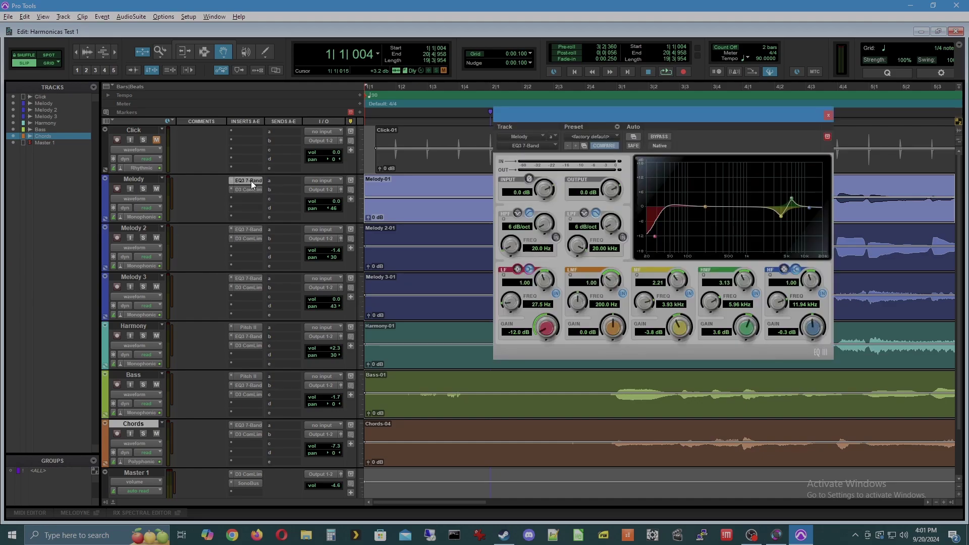
{"action": "left_click", "coordinate": [249, 229]}
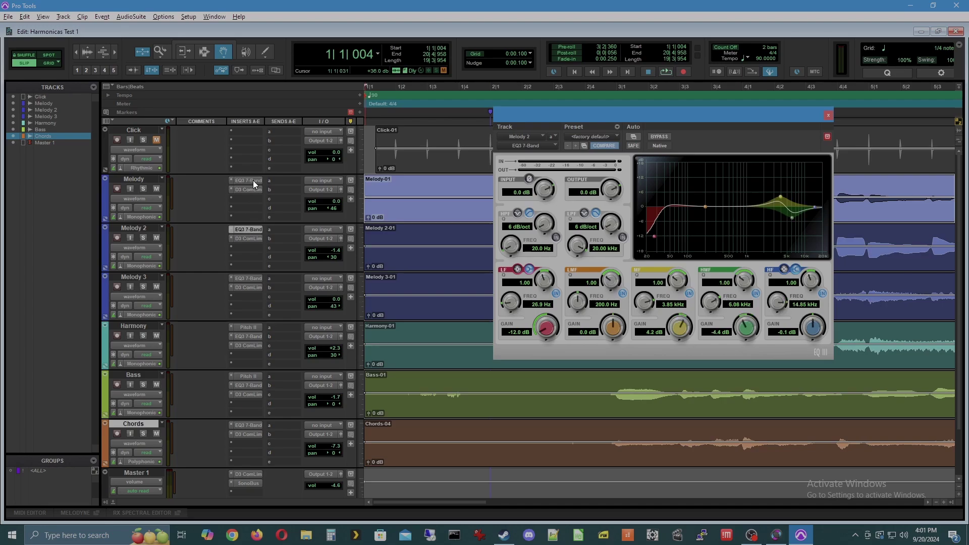
{"action": "left_click", "coordinate": [248, 279]}
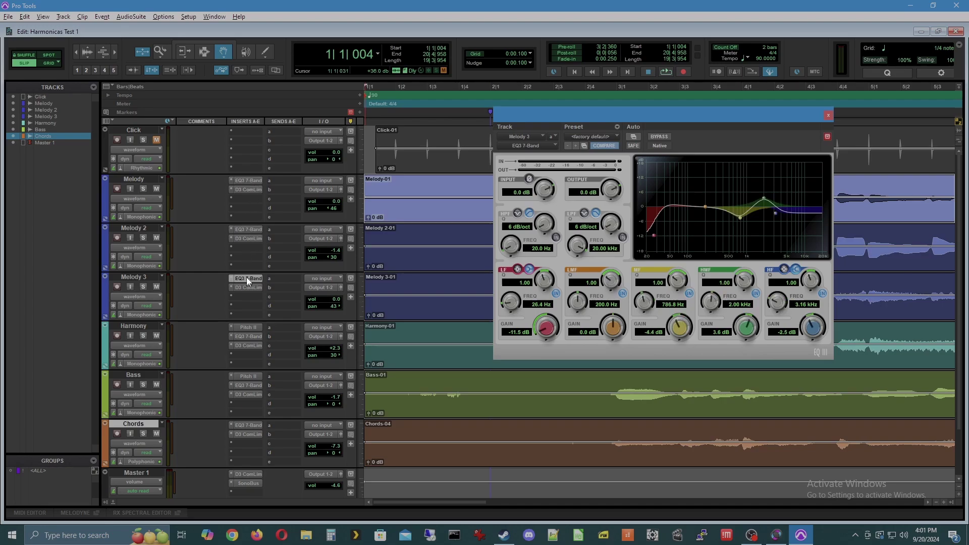
{"action": "left_click", "coordinate": [247, 180]}
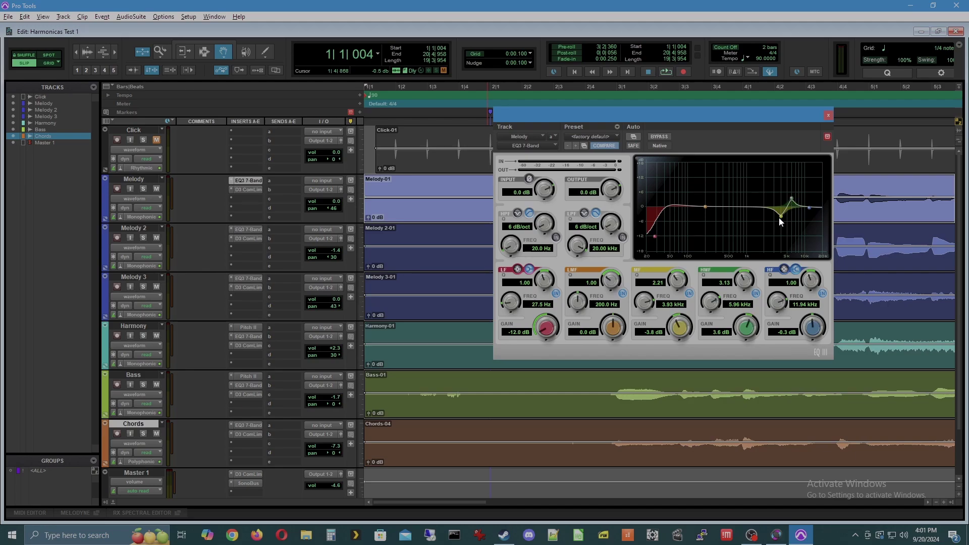
{"action": "left_click", "coordinate": [248, 230]}
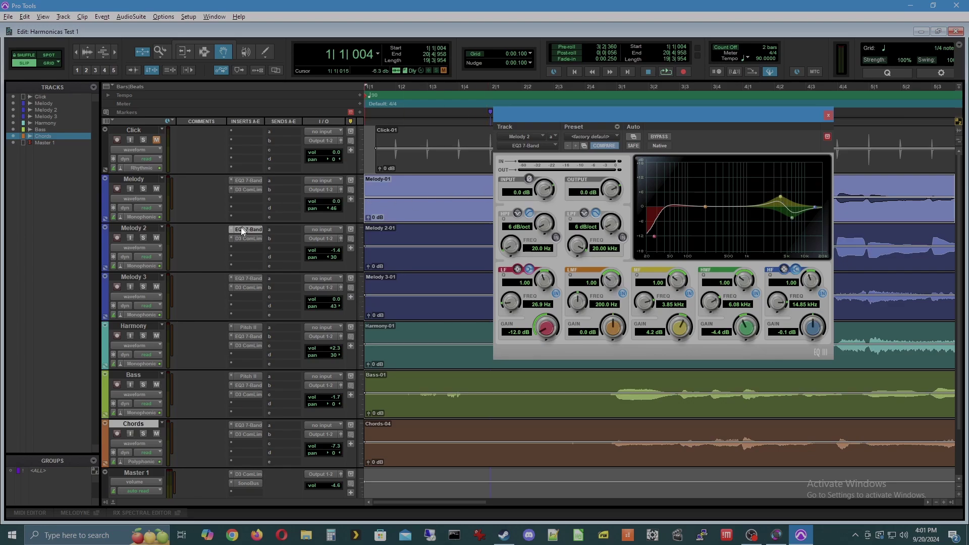
{"action": "left_click", "coordinate": [246, 180]}
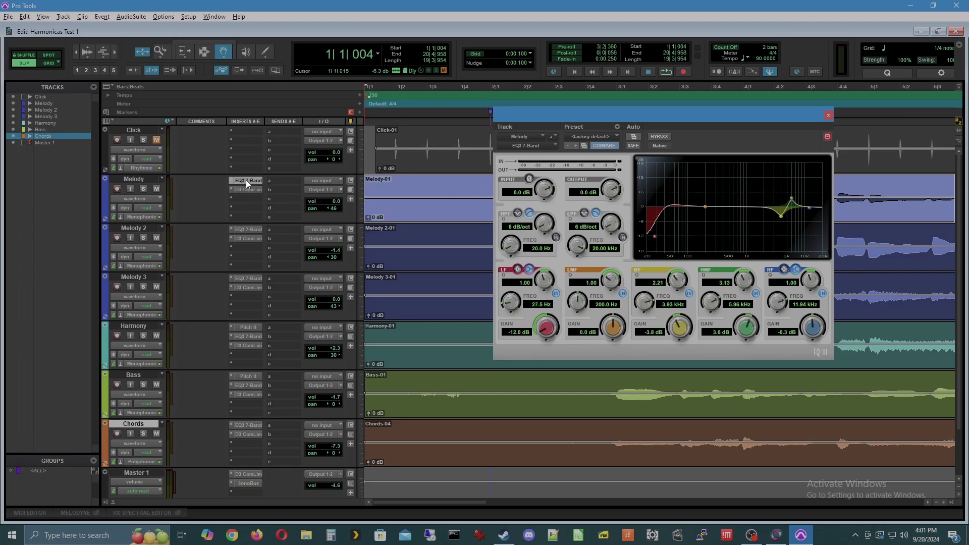
{"action": "left_click", "coordinate": [246, 229]}
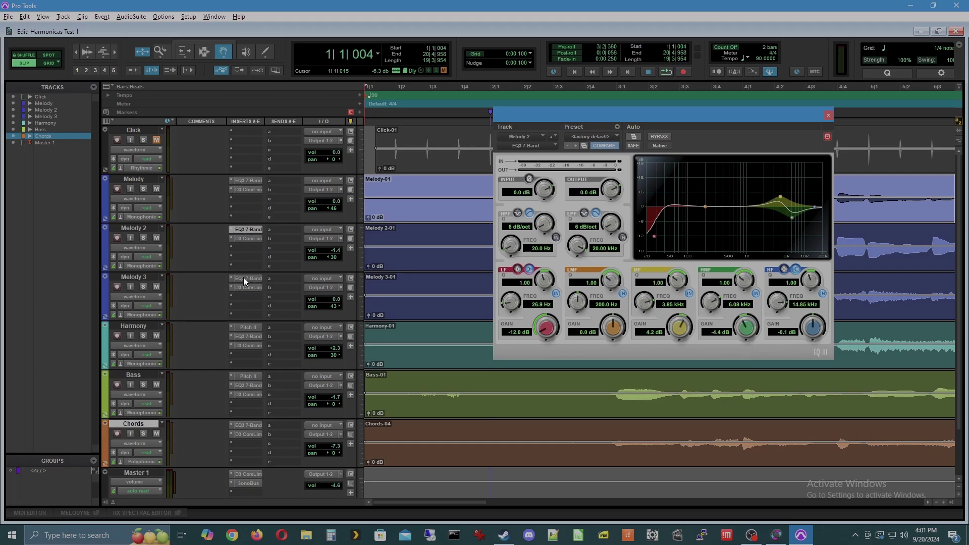
{"action": "left_click", "coordinate": [244, 278]}
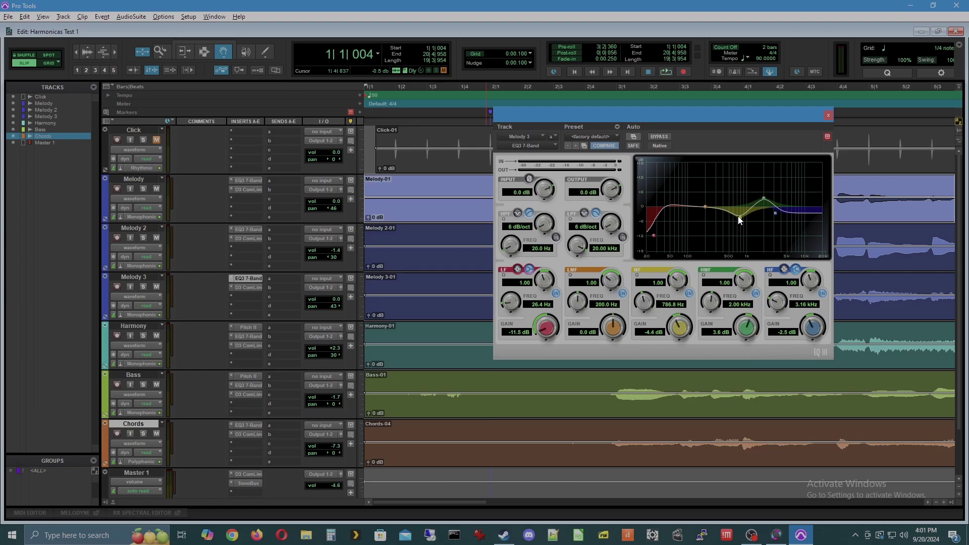
Review the EQ3 7-Band curves on the Harmony, Bass and Chords tracks
{"action": "left_click", "coordinate": [250, 336]}
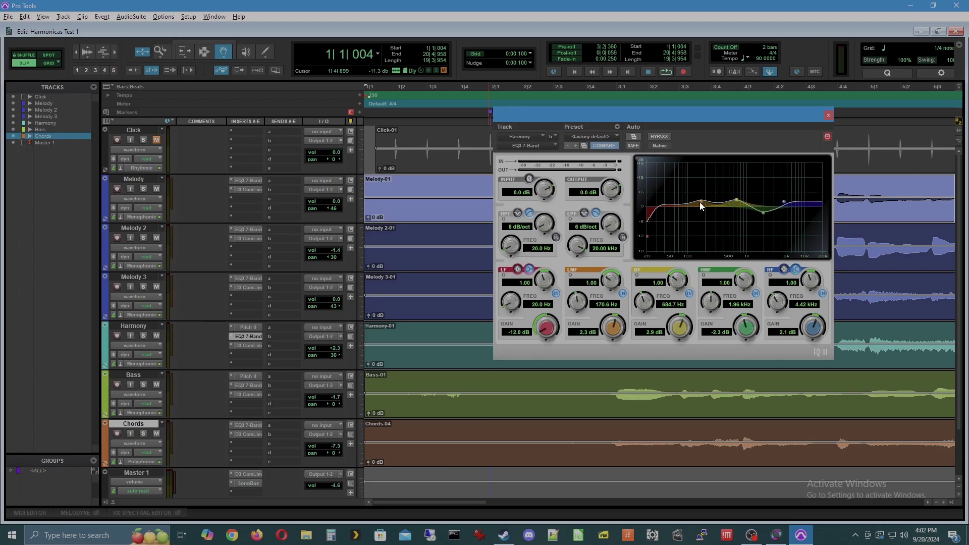
{"action": "left_click", "coordinate": [249, 335]}
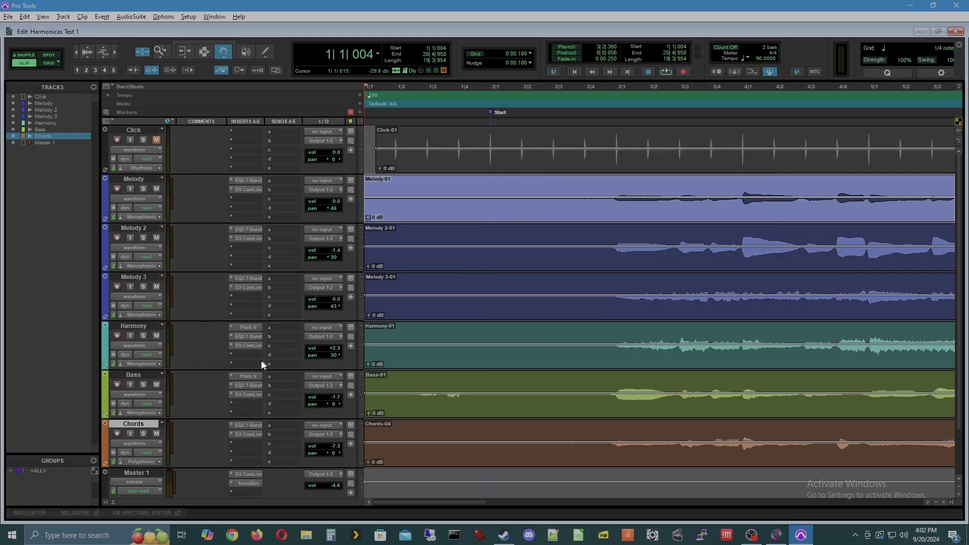
{"action": "left_click", "coordinate": [247, 386]}
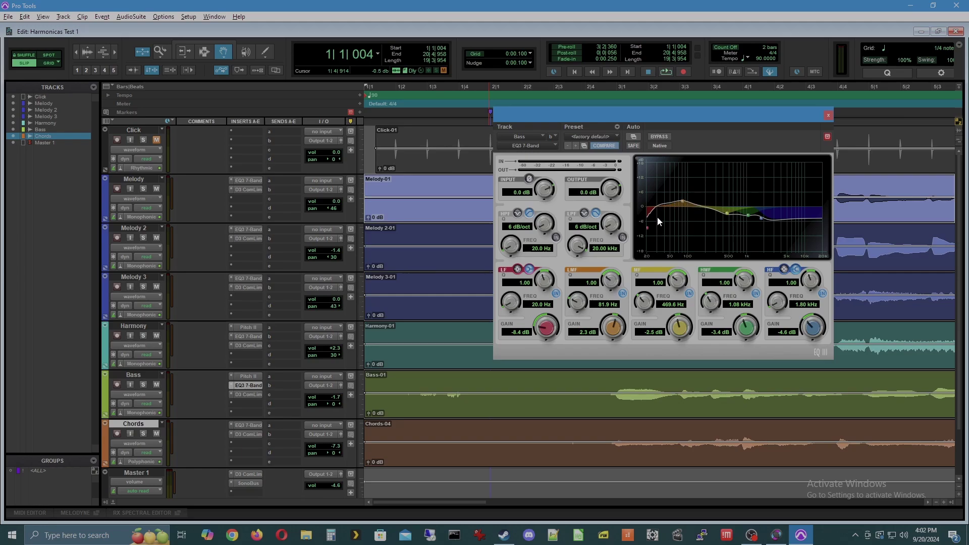
{"action": "left_click", "coordinate": [247, 386]}
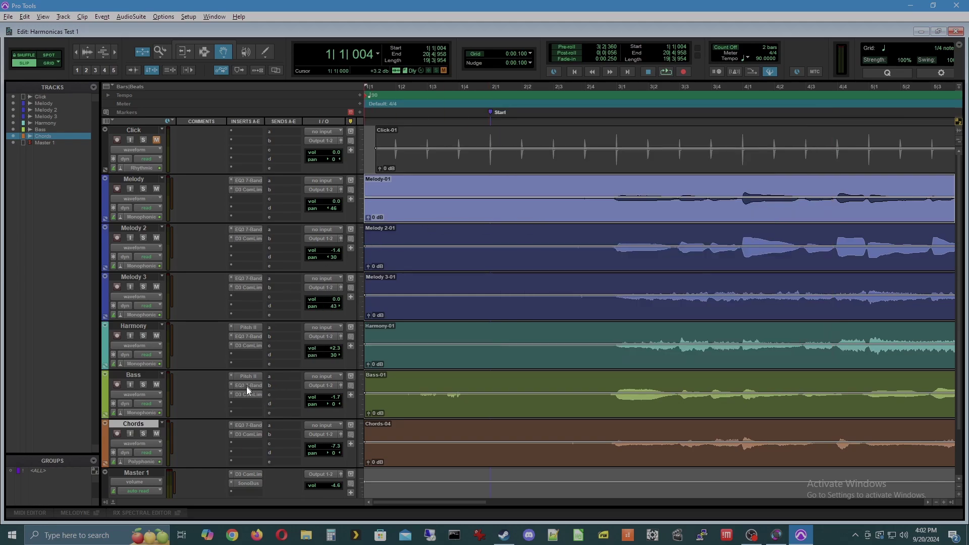
{"action": "left_click", "coordinate": [250, 426]}
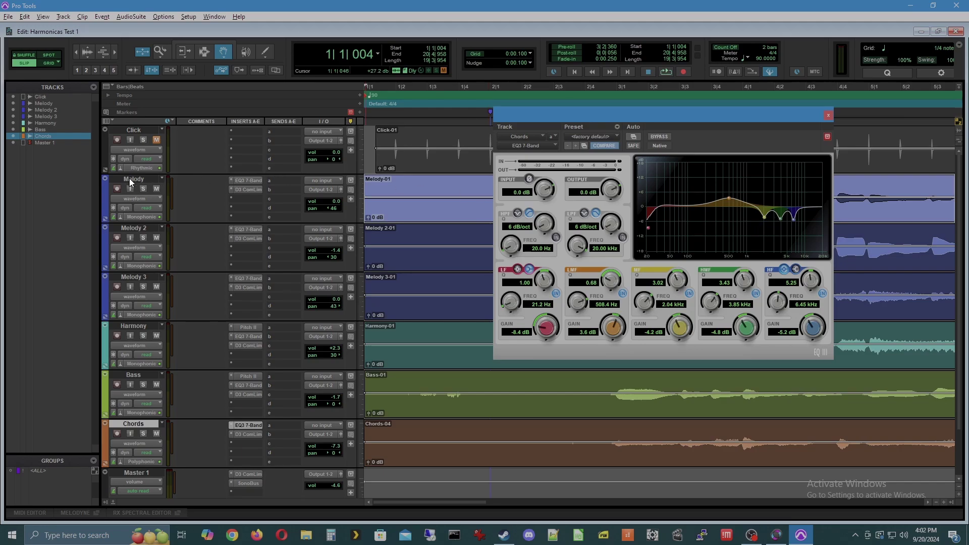
Compare the EQ3 7-Band curves of the three melody tracks with those of Chords and Bass
{"action": "left_click", "coordinate": [243, 180]}
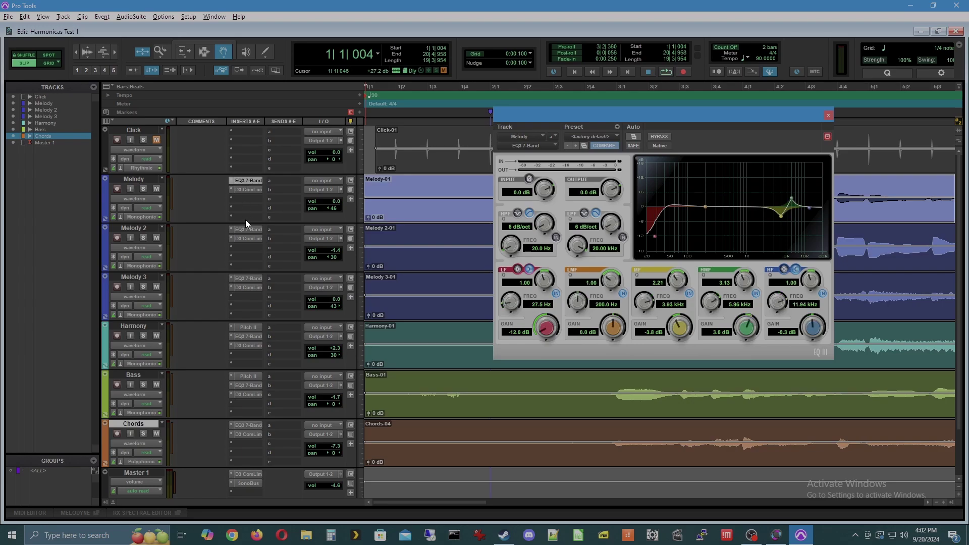
{"action": "left_click", "coordinate": [247, 229]}
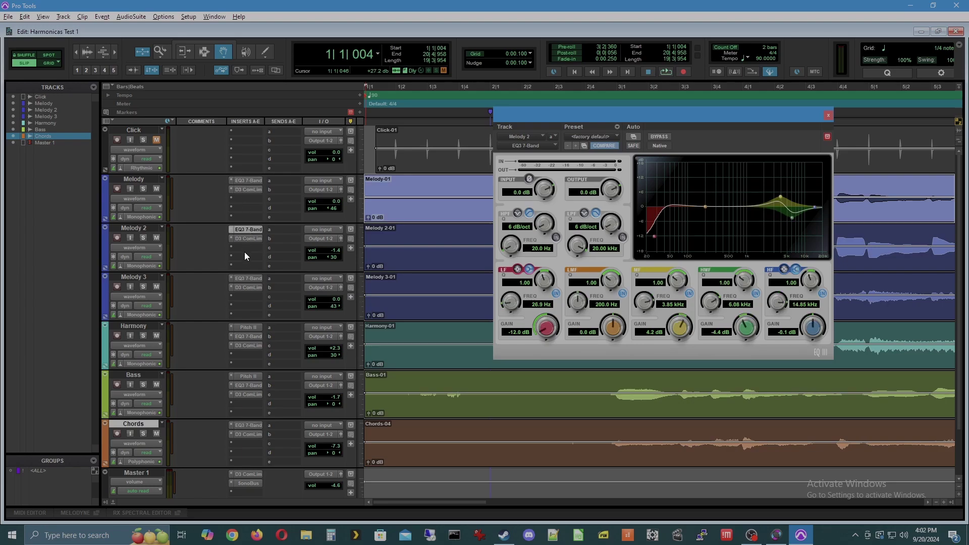
{"action": "left_click", "coordinate": [245, 279]}
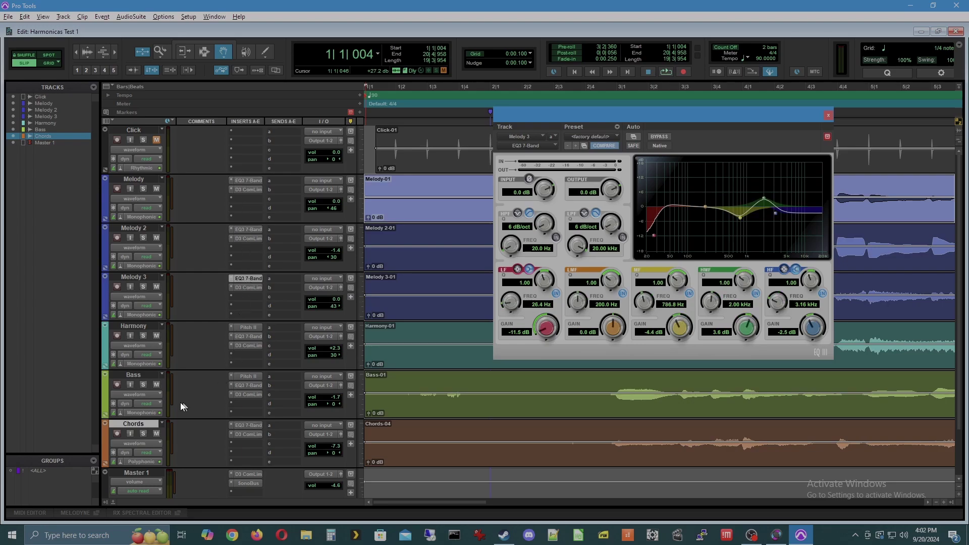
{"action": "left_click", "coordinate": [247, 425]}
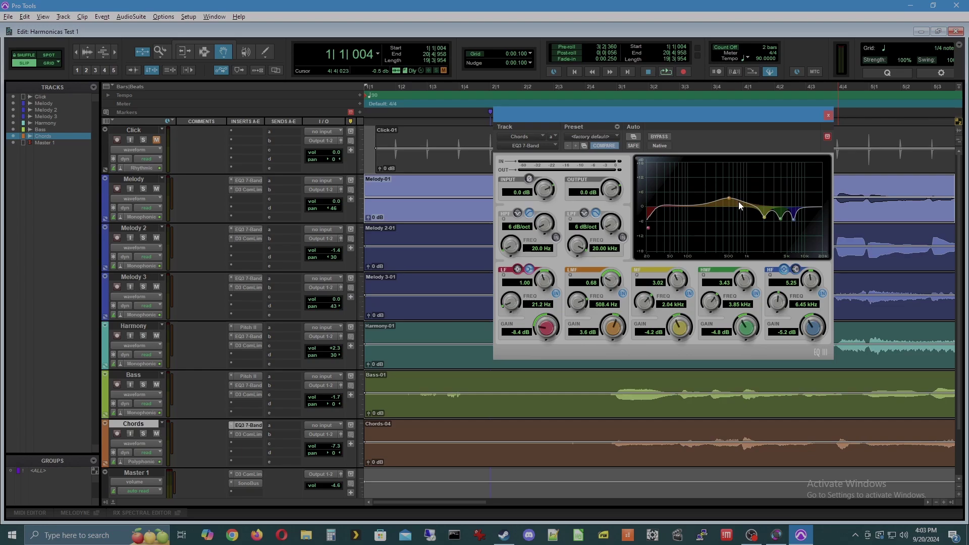
{"action": "left_click", "coordinate": [252, 376]}
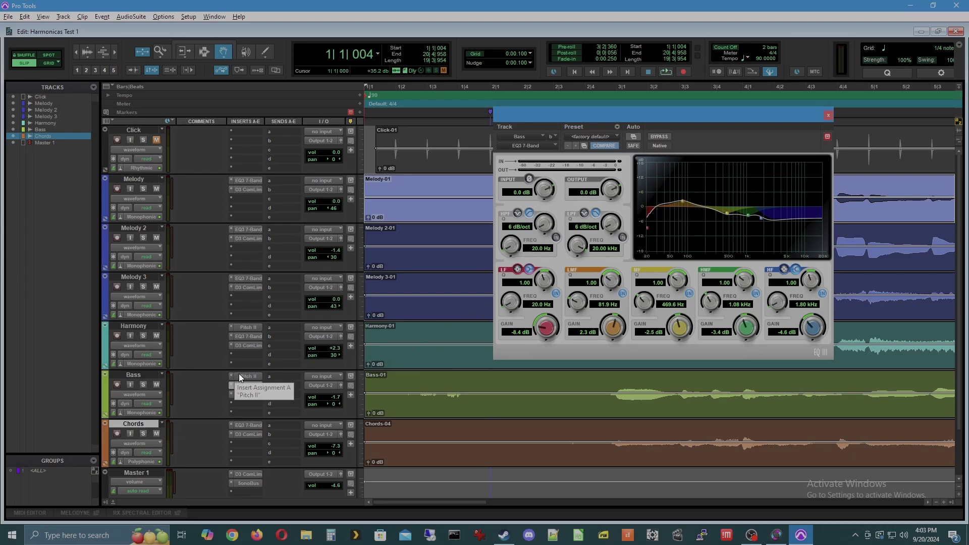
Examine the low-frequency EQ band on Melody, Melody 2 and Melody 3, and close the equalizer
{"action": "left_click", "coordinate": [252, 180]}
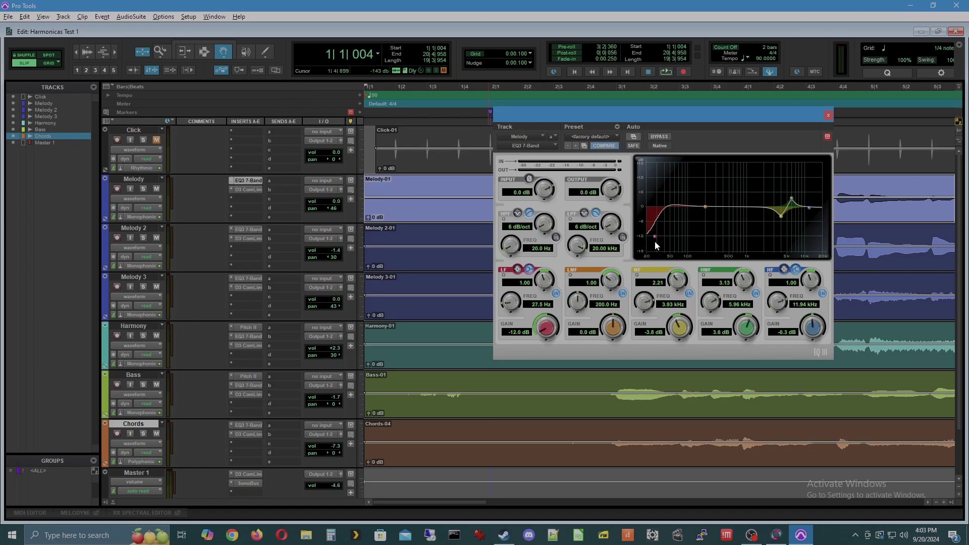
{"action": "left_click", "coordinate": [247, 230]}
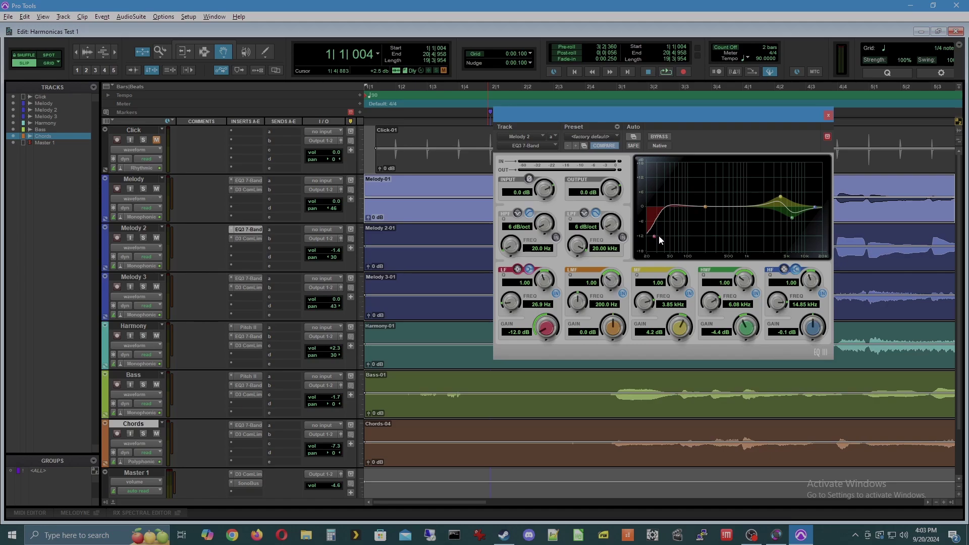
{"action": "left_click", "coordinate": [244, 279]}
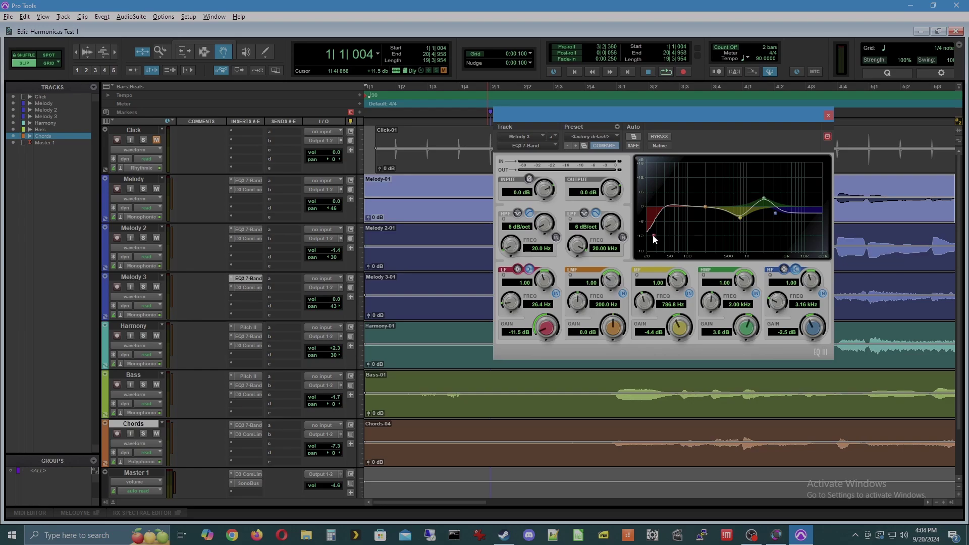
{"action": "left_click_drag", "start_coordinate": [655, 235], "coordinate": [655, 235]}
{"action": "left_click", "coordinate": [828, 115]}
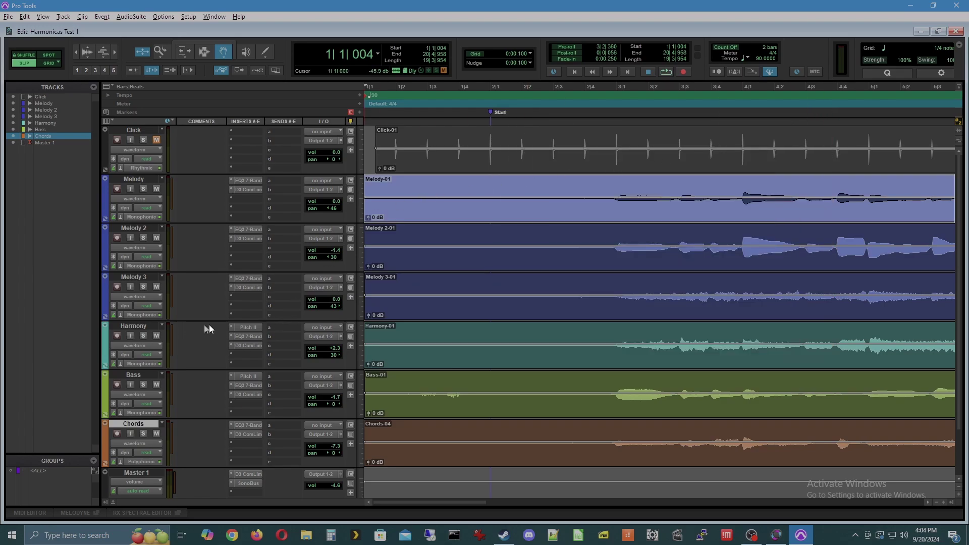
Review the Pitch II mix and pitch-shift settings on Harmony and Bass, closing the plug-in after each
{"action": "left_click", "coordinate": [247, 328]}
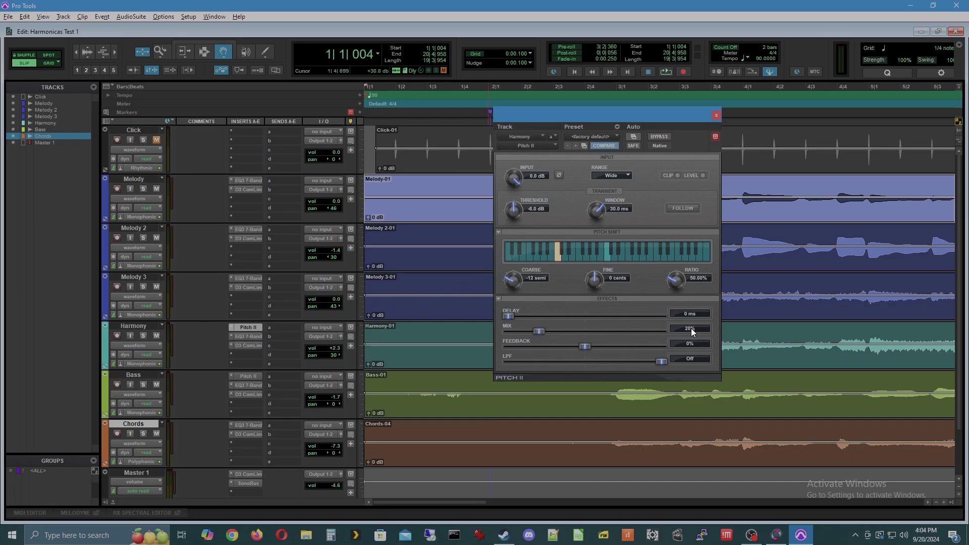
{"action": "left_click", "coordinate": [717, 116]}
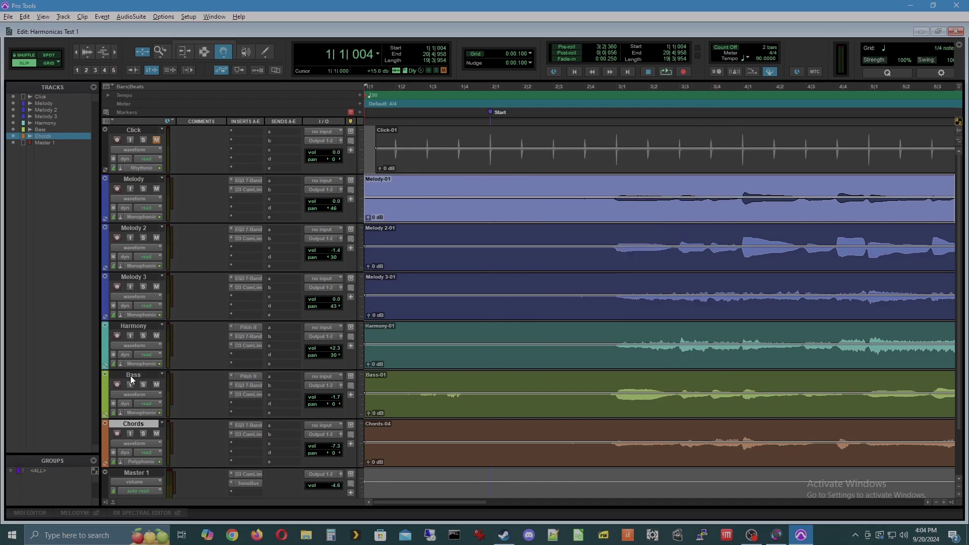
{"action": "left_click", "coordinate": [248, 376]}
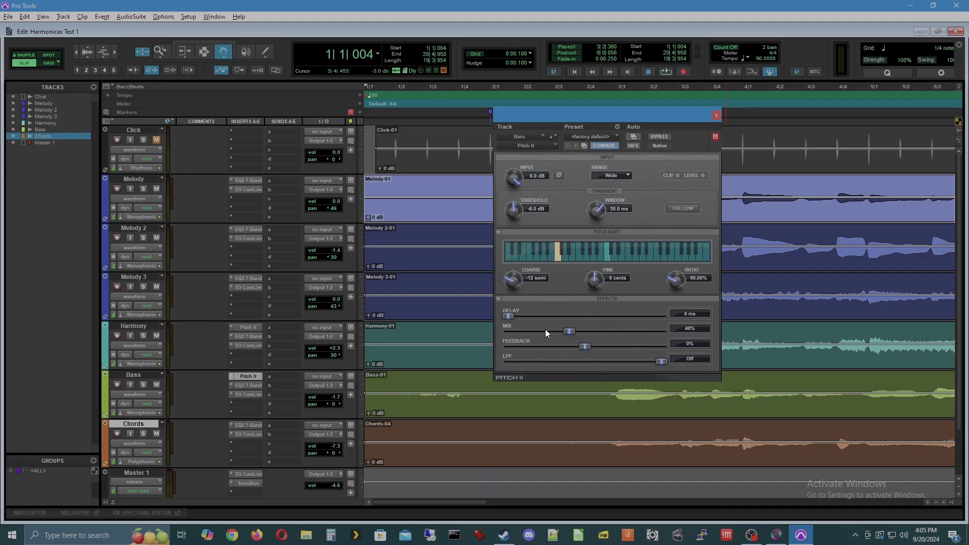
{"action": "left_click", "coordinate": [508, 256]}
{"action": "left_click", "coordinate": [556, 257]}
{"action": "left_click", "coordinate": [717, 115]}
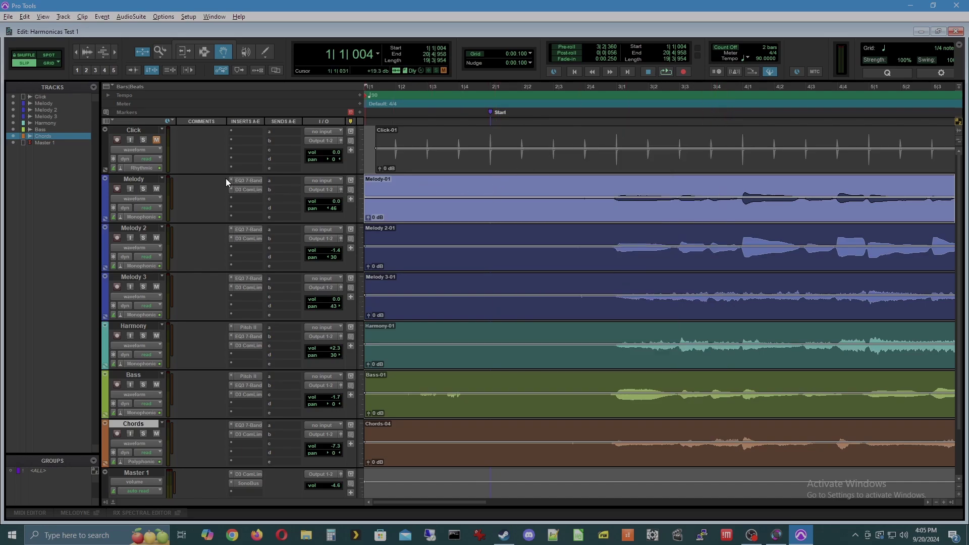
Review the Dyn3 Compressor/Limiter settings on the Melody and Bass tracks, and close the plug-in
{"action": "left_click", "coordinate": [252, 190]}
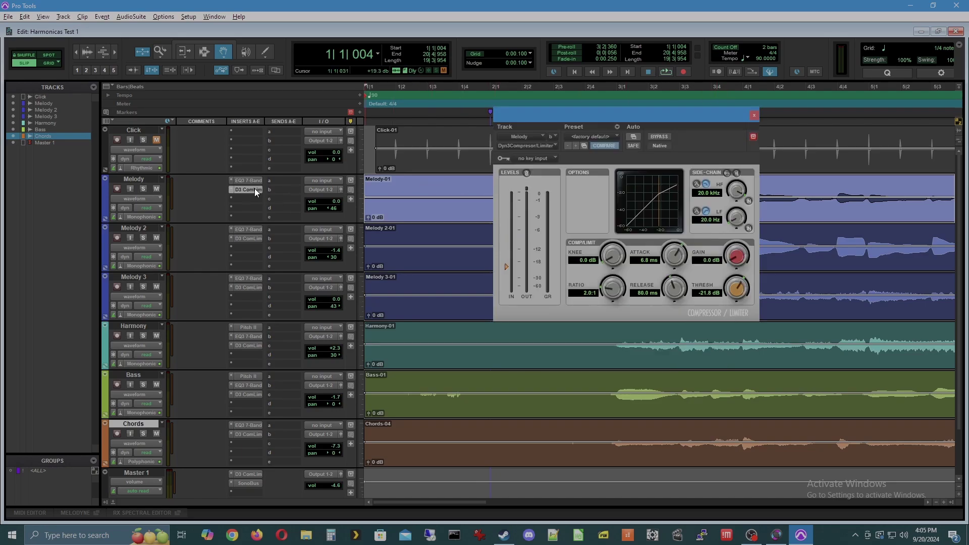
{"action": "left_click", "coordinate": [753, 116]}
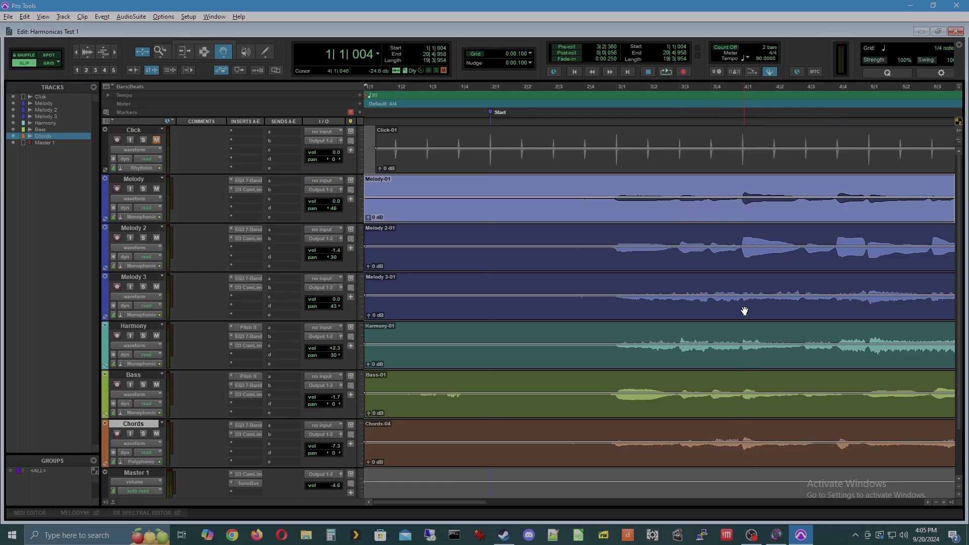
{"action": "left_click", "coordinate": [739, 89]}
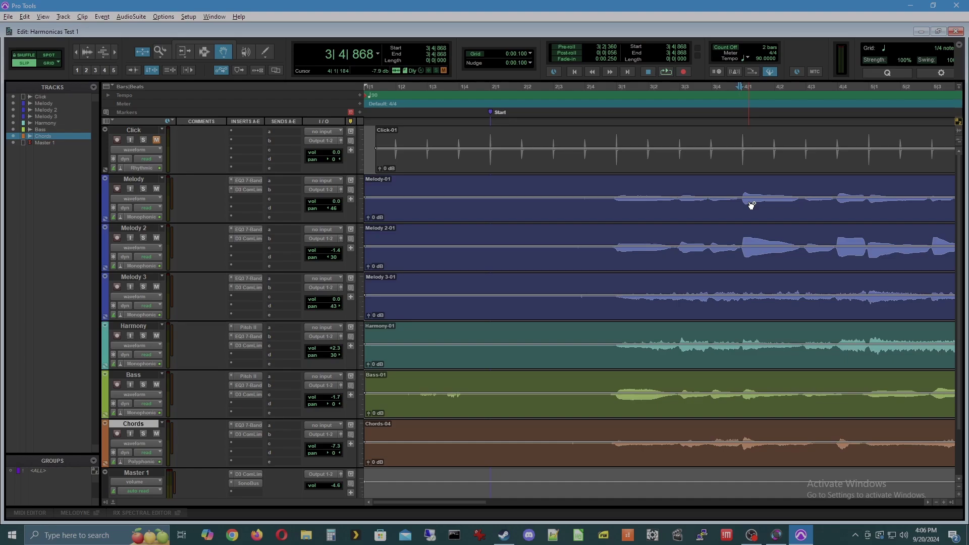
{"action": "left_click", "coordinate": [251, 190]}
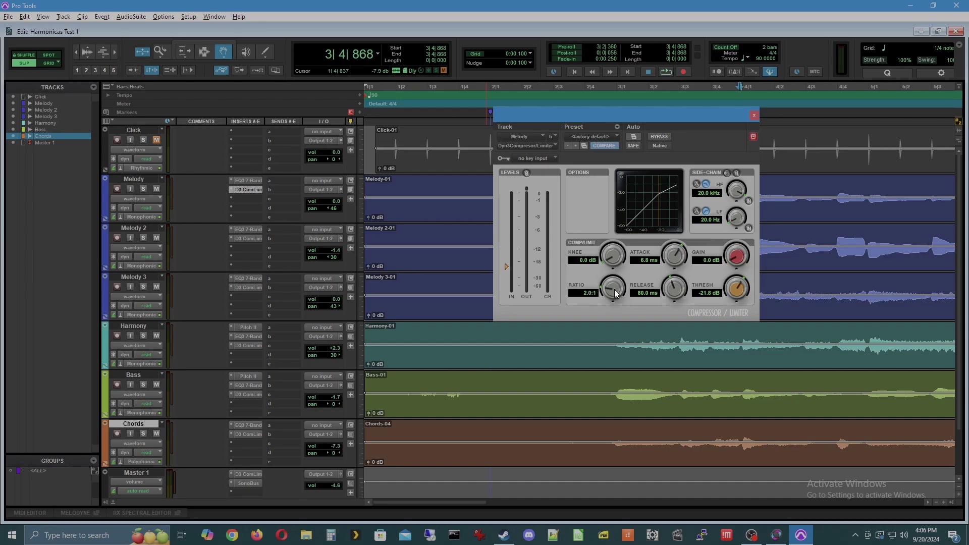
{"action": "left_click", "coordinate": [245, 395]}
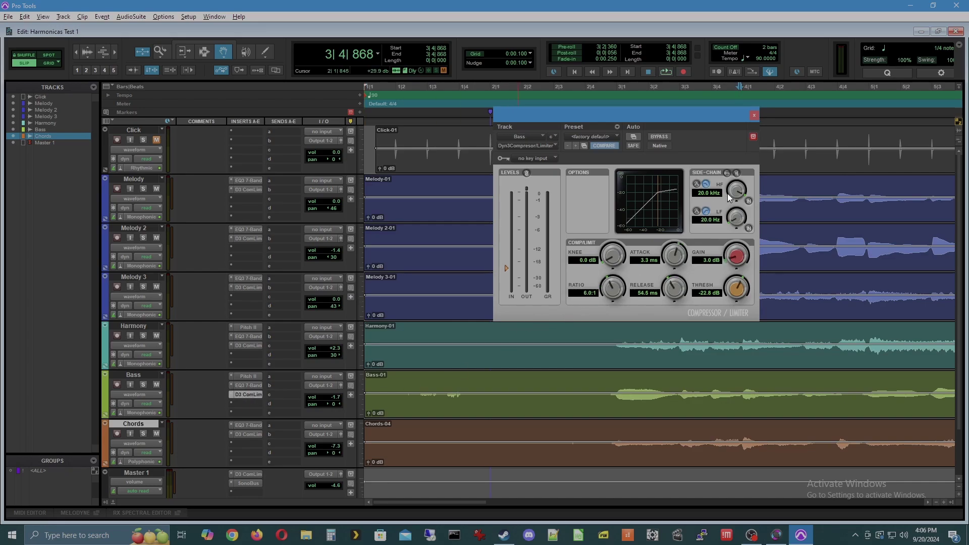
{"action": "left_click", "coordinate": [754, 116]}
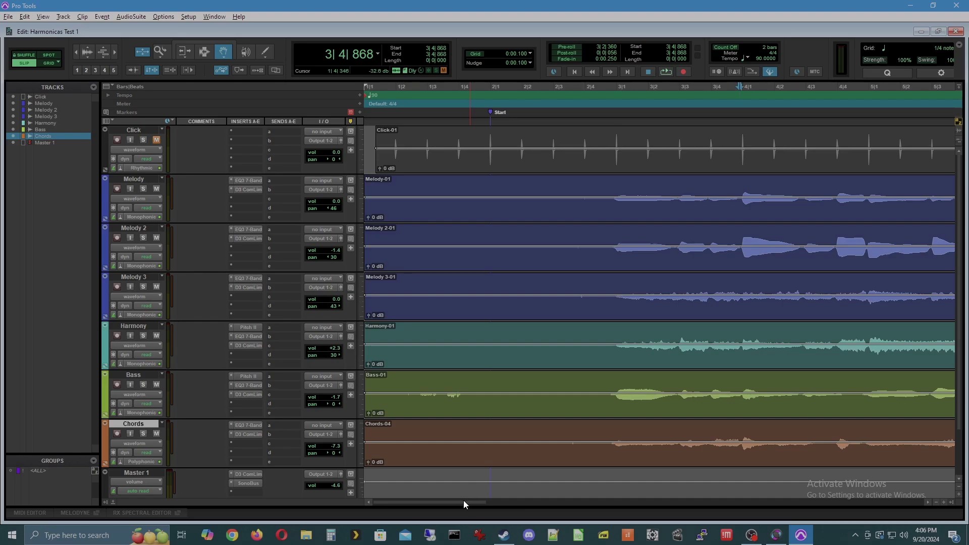
Compare the Chords-06 clip at bar 8 with the Chords-08 clip near bar 9 on the Chords track
{"action": "left_click_drag", "start_coordinate": [464, 500], "coordinate": [599, 507]}
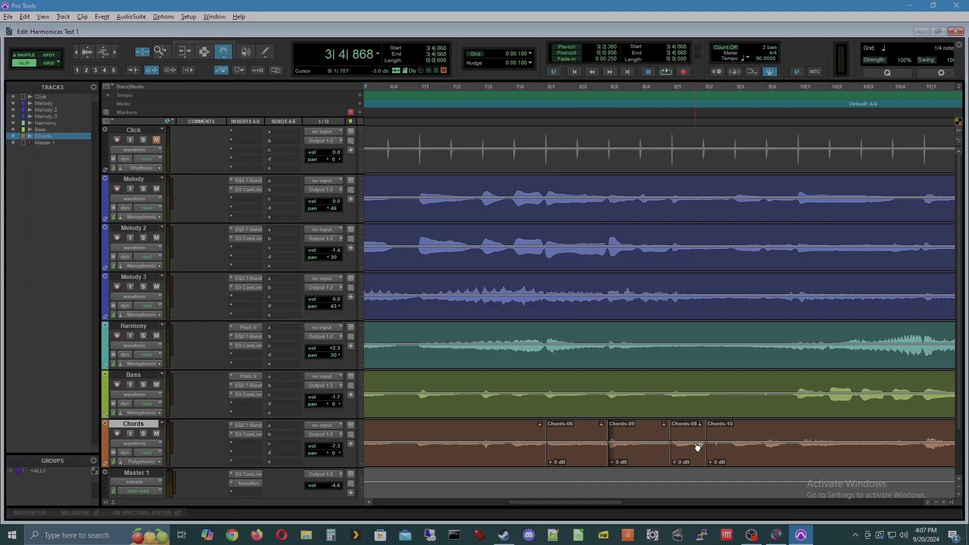
{"action": "left_click", "coordinate": [575, 435]}
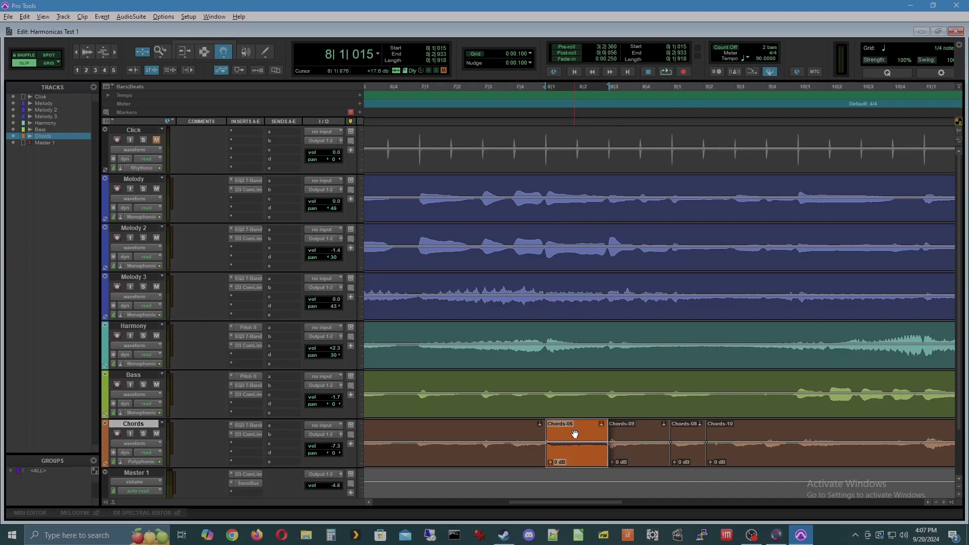
{"action": "left_click", "coordinate": [683, 438]}
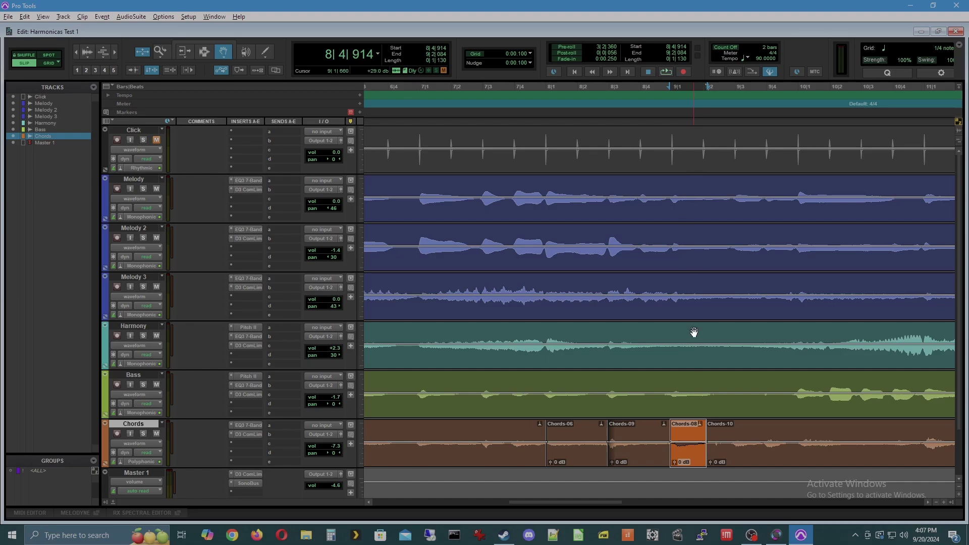
{"action": "left_click", "coordinate": [582, 437]}
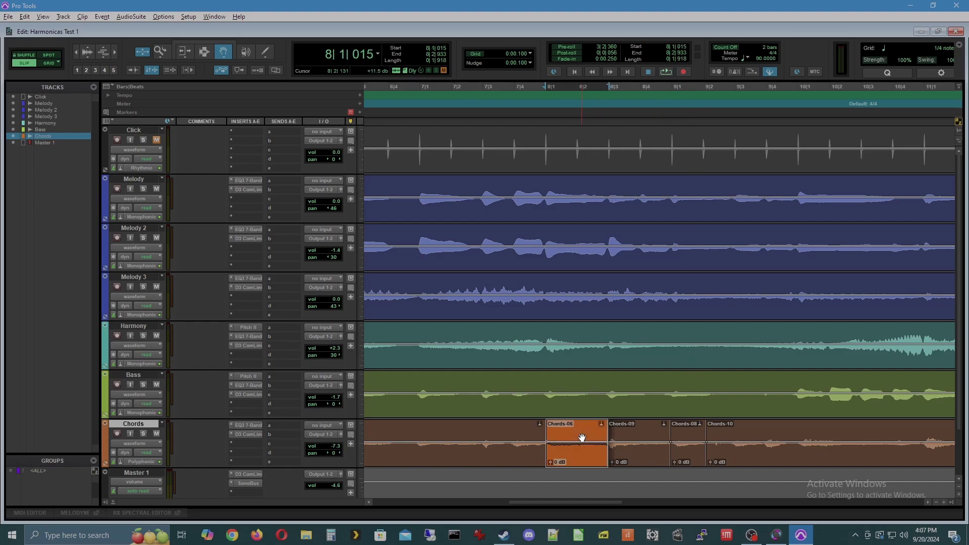
{"action": "left_click", "coordinate": [691, 437]}
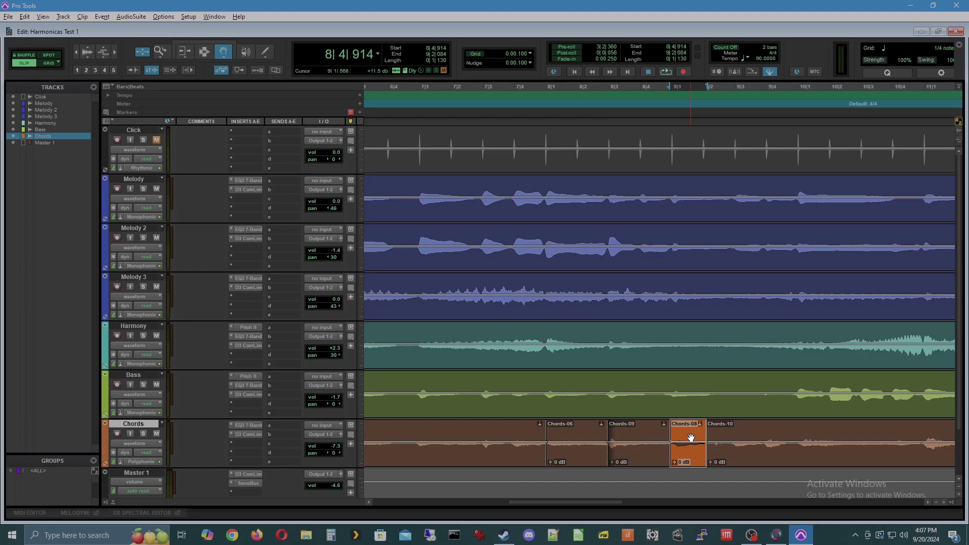
{"action": "left_click", "coordinate": [582, 436]}
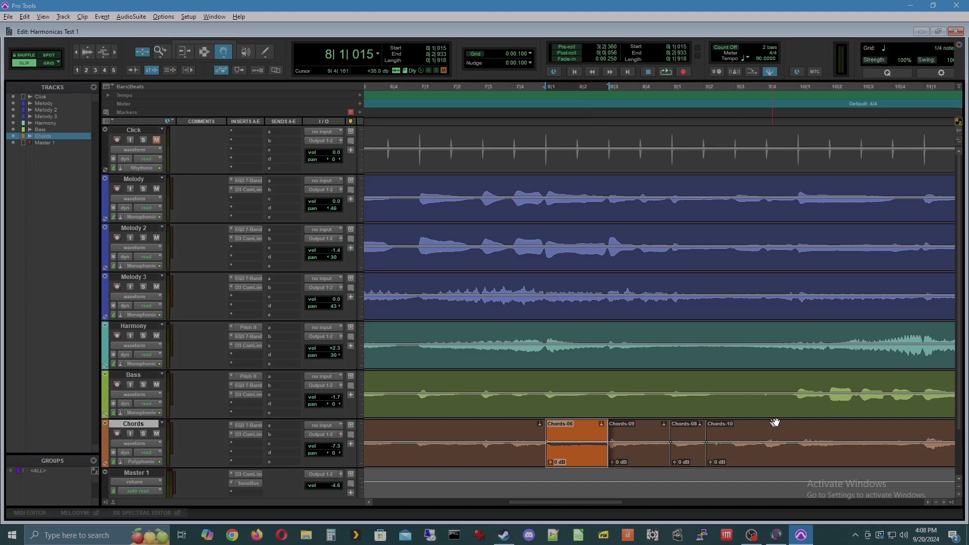
{"action": "scroll", "coordinate": [962, 432], "scroll_direction": "down", "scroll_amount": 1}
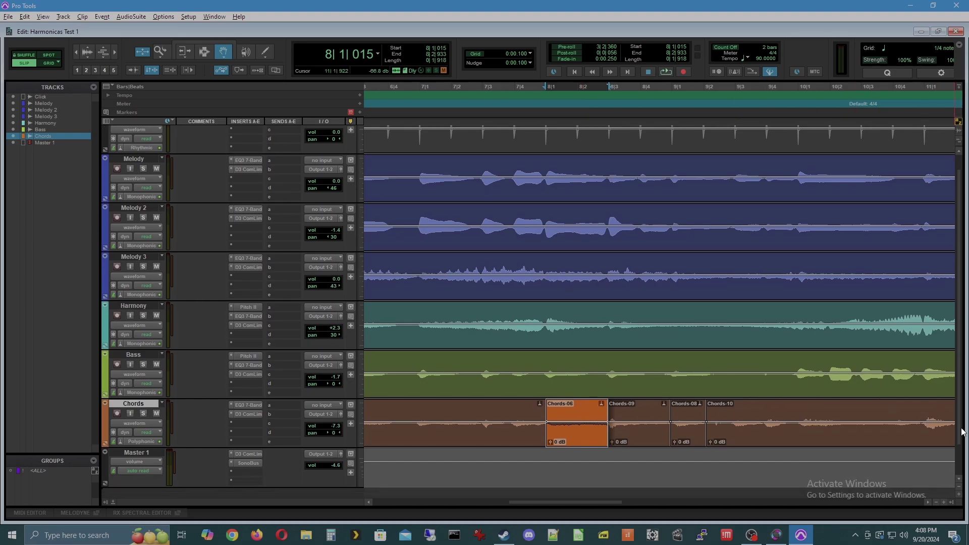
{"action": "scroll", "coordinate": [963, 432], "scroll_direction": "down", "scroll_amount": 1}
{"action": "scroll", "coordinate": [962, 437], "scroll_direction": "up", "scroll_amount": 2}
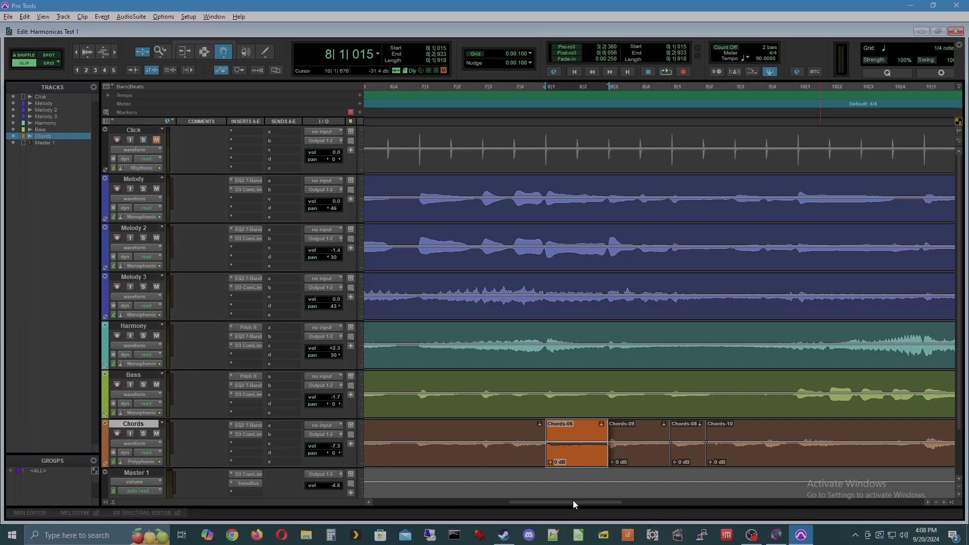
Play the session from the Start marker with the Mix window shown, and pull the Click track's fader all the way down
{"action": "left_click_drag", "start_coordinate": [576, 501], "coordinate": [454, 506]}
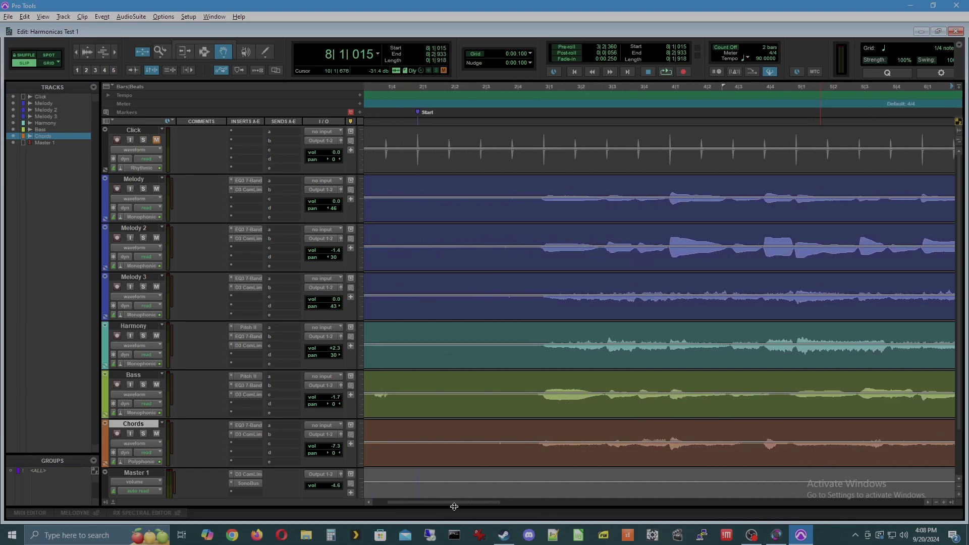
{"action": "left_click", "coordinate": [424, 112]}
{"action": "left_click", "coordinate": [214, 16]}
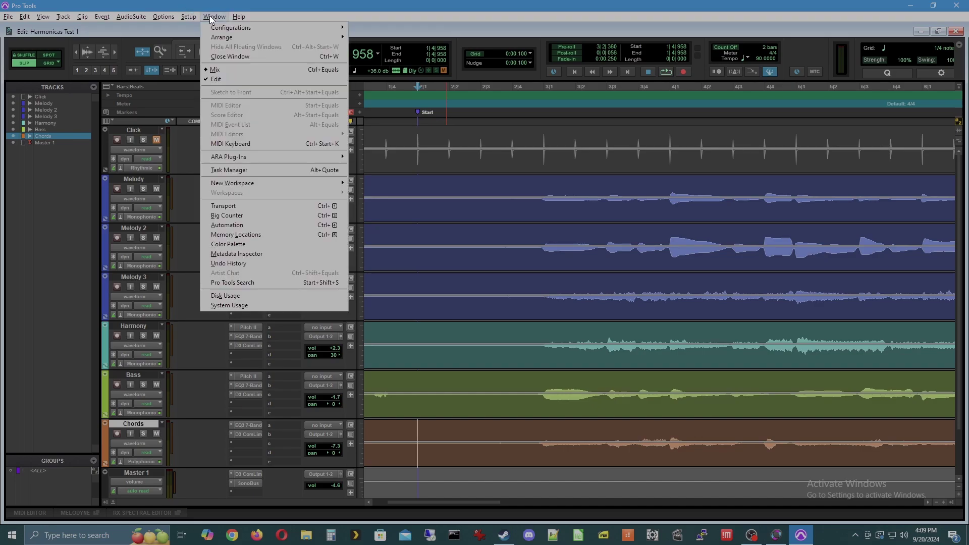
{"action": "left_click", "coordinate": [244, 68]}
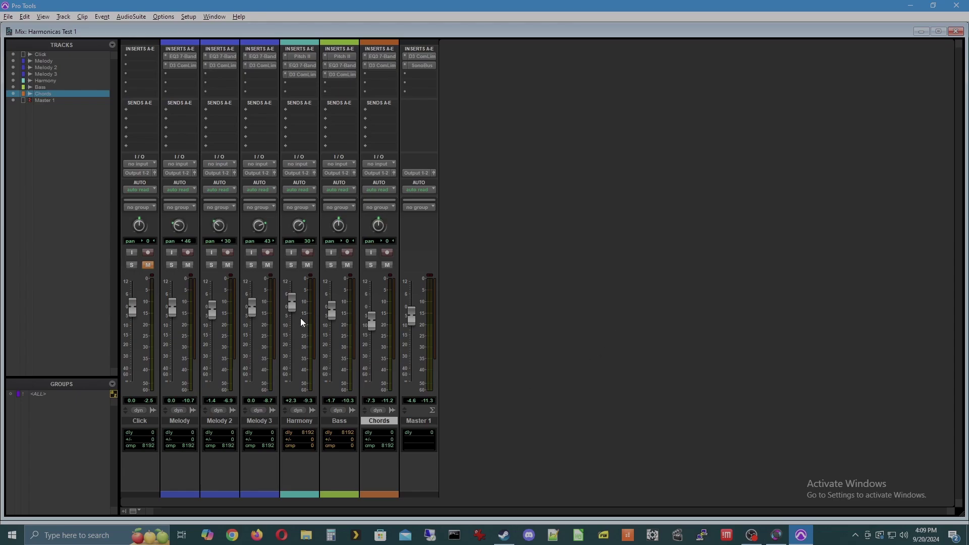
{"action": "key", "text": "space"}
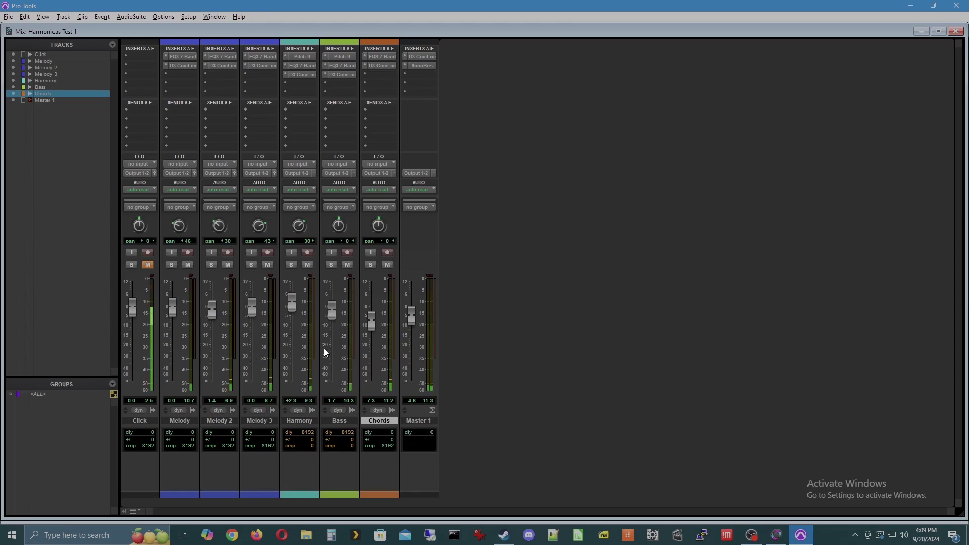
{"action": "left_click_drag", "start_coordinate": [132, 305], "coordinate": [124, 402]}
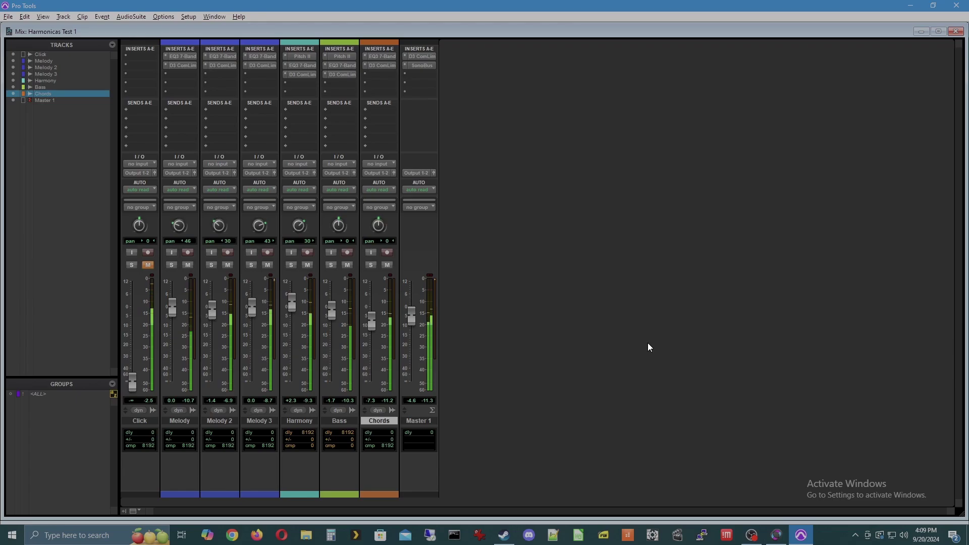